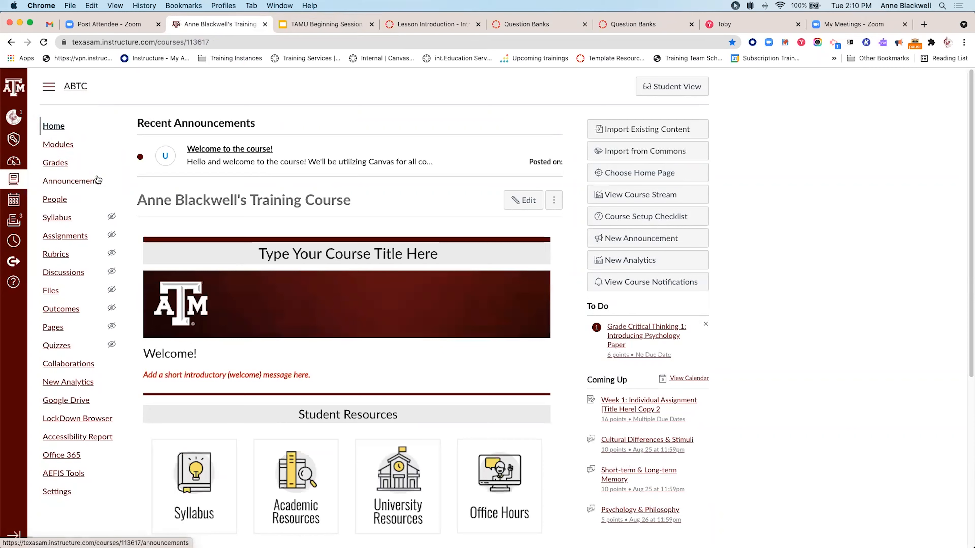
- Review the training course's home page, including the Student Resources tiles and the Module 1 to 15 links
scroll(234, 257, down, 5)
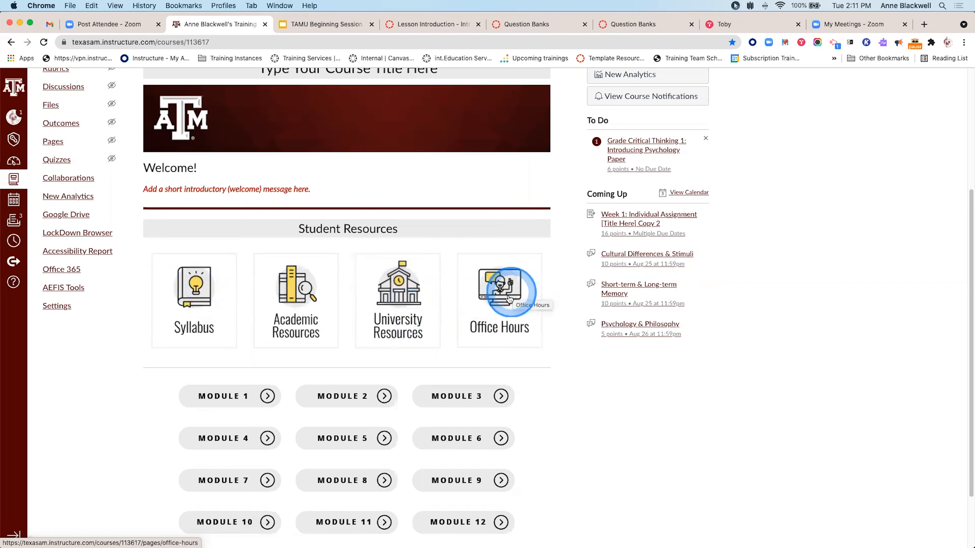
scroll(508, 299, down, 3)
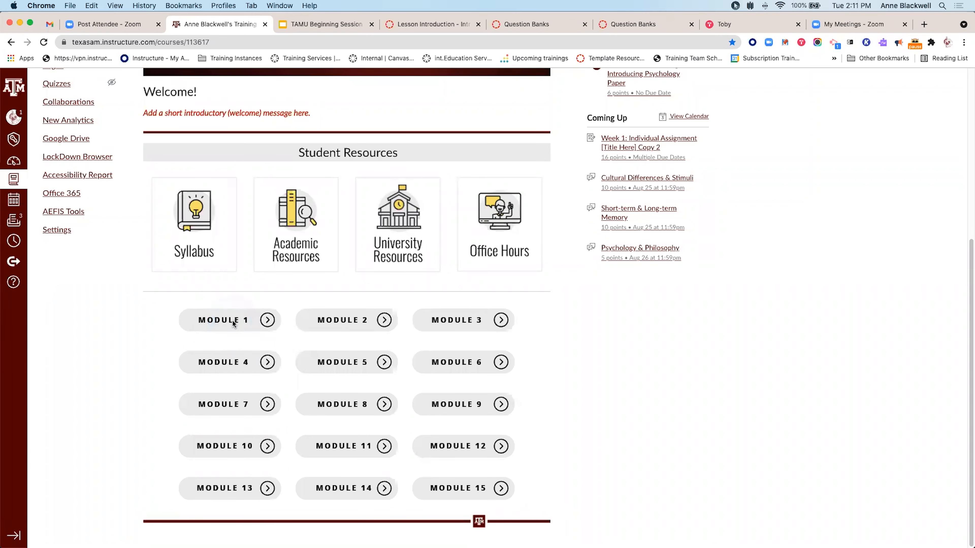
scroll(233, 320, up, 7)
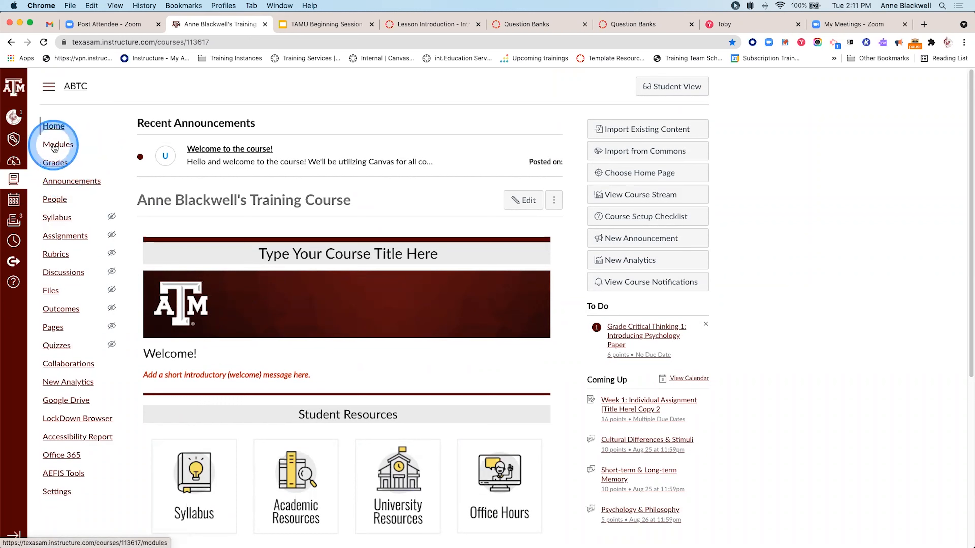
click(56, 146)
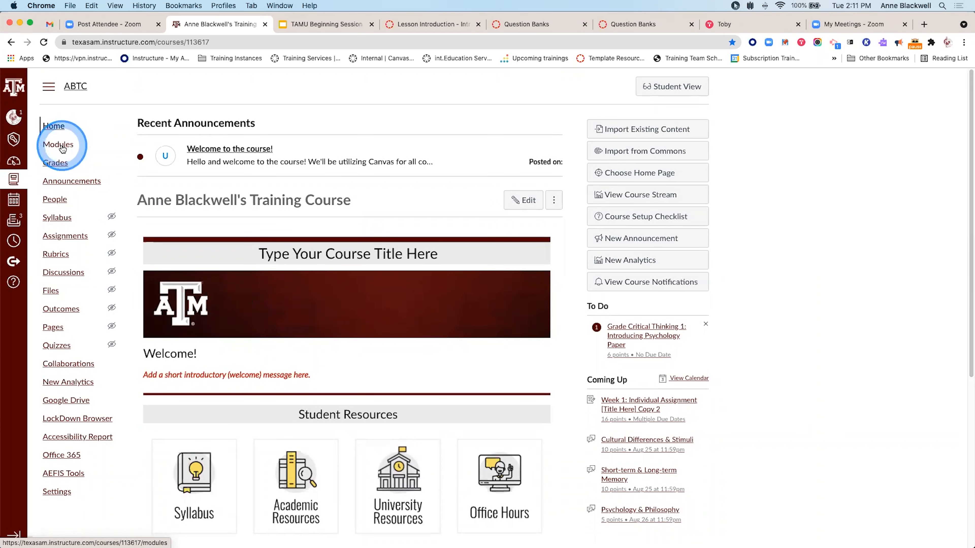
- Switch to the Google Slides training presentation and advance to the Module Organization slide
click(326, 24)
click(57, 529)
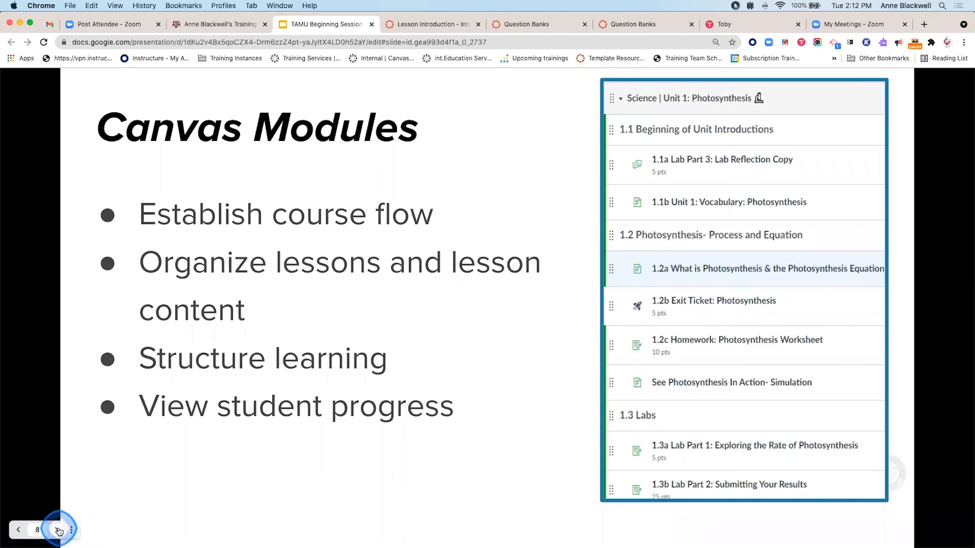
click(59, 530)
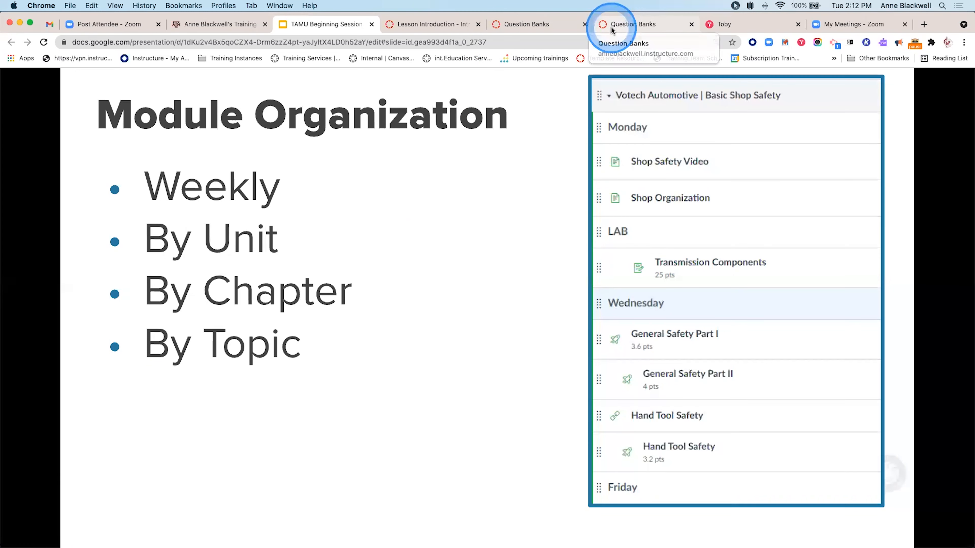
- Switch to the Art course in Canvas and open its Modules page from the question banks
click(624, 27)
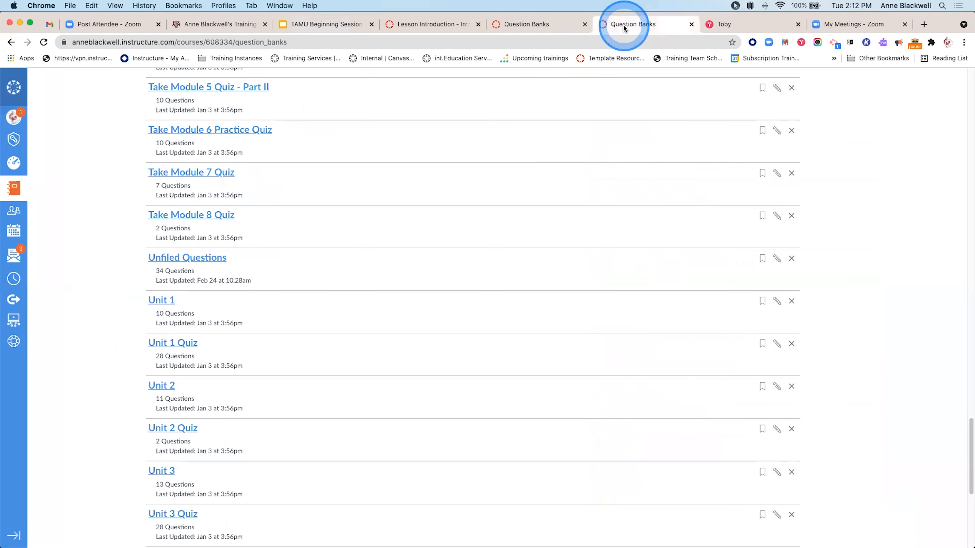
scroll(470, 174, up, 20)
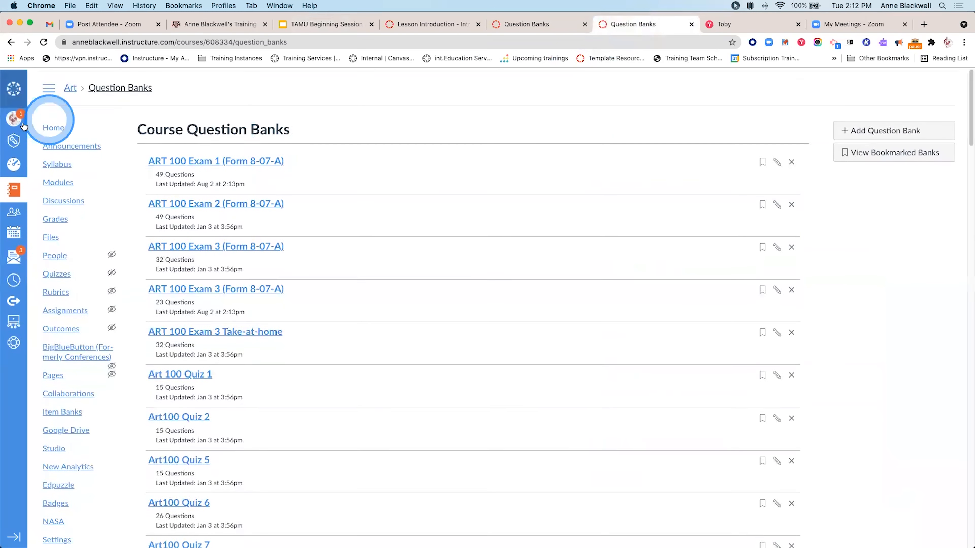
click(59, 182)
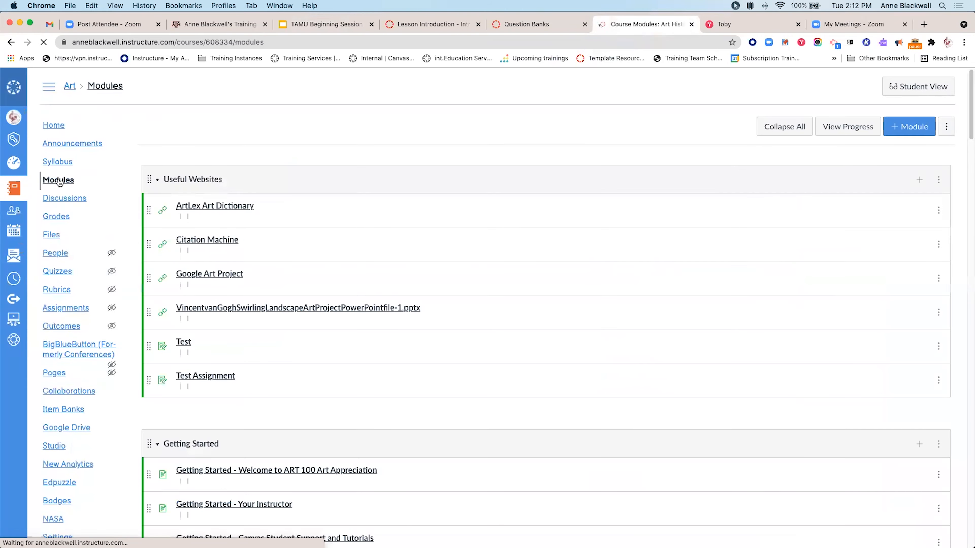
- Examine how the Art course content is organized by topic from Useful Websites to Module 5
click(230, 248)
scroll(230, 247, down, 10)
scroll(230, 248, down, 5)
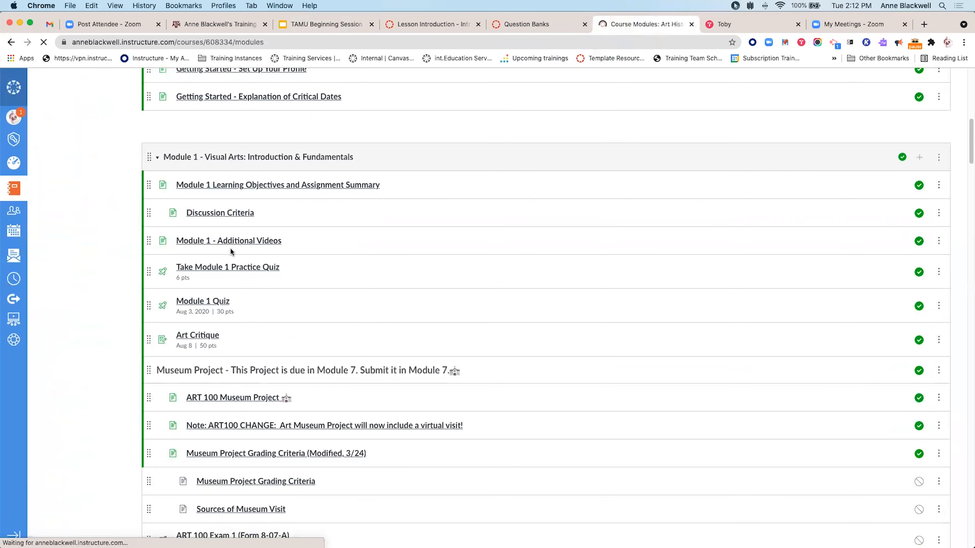
scroll(230, 248, down, 3)
scroll(230, 252, down, 8)
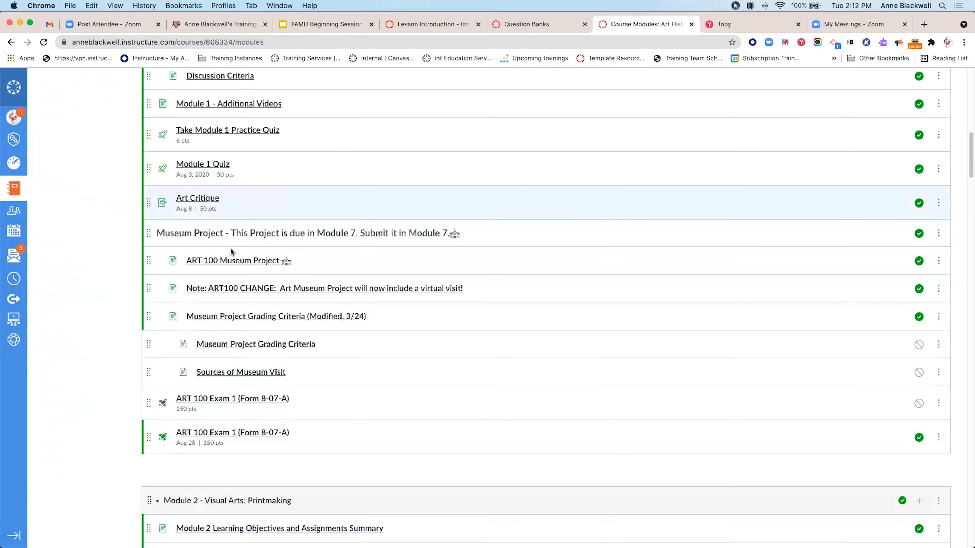
click(198, 241)
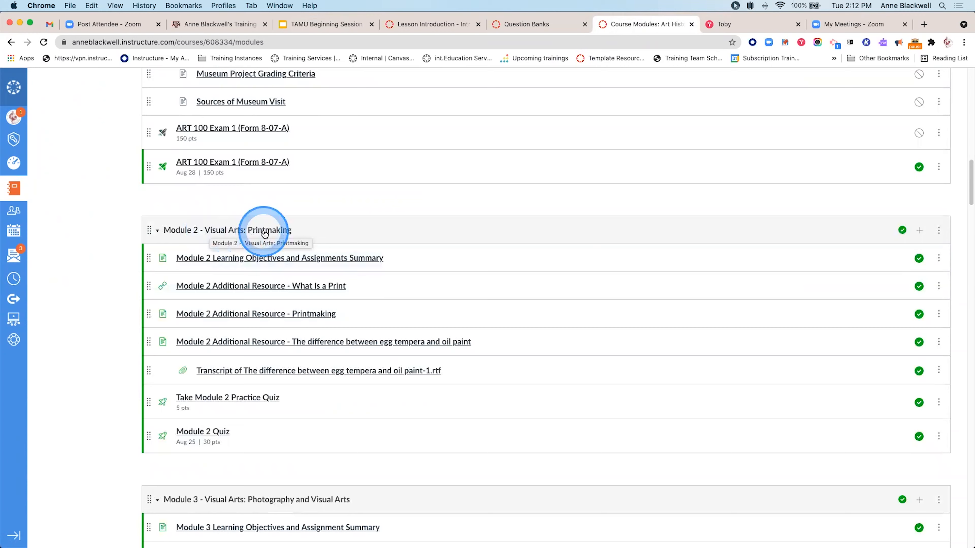
scroll(264, 233, down, 5)
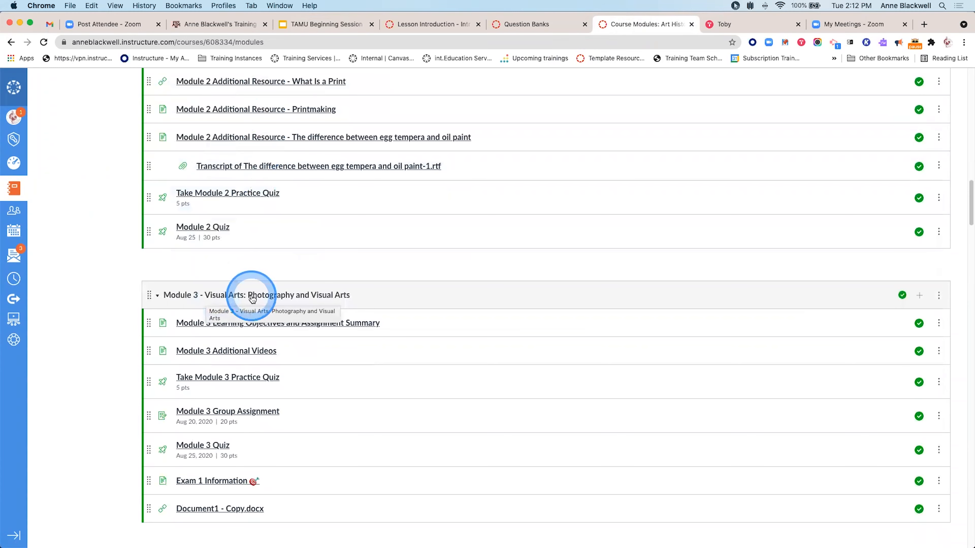
scroll(252, 299, down, 2)
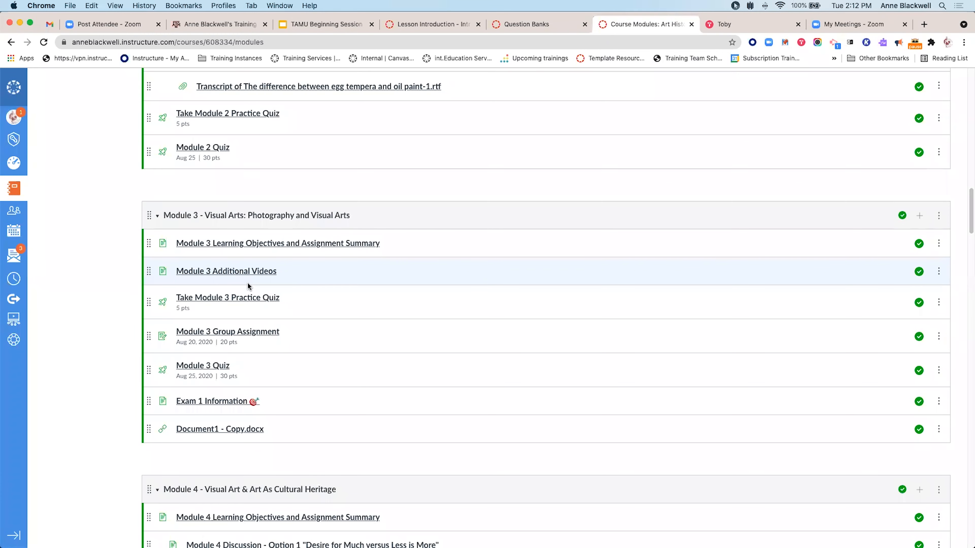
scroll(247, 282, down, 4)
scroll(251, 270, down, 1)
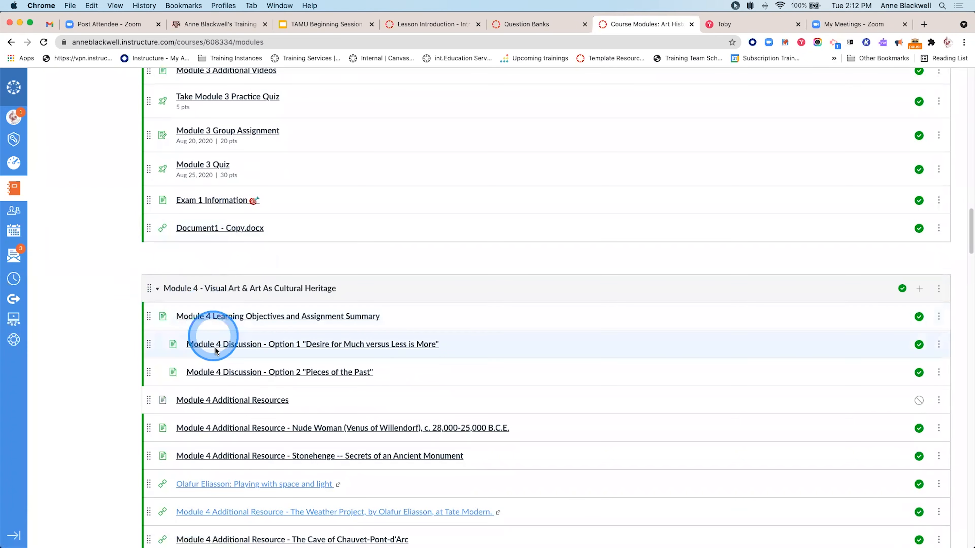
scroll(225, 380, down, 8)
- Examine the order of the items in the Module 2 - Visual Arts: Printmaking module
scroll(168, 412, up, 16)
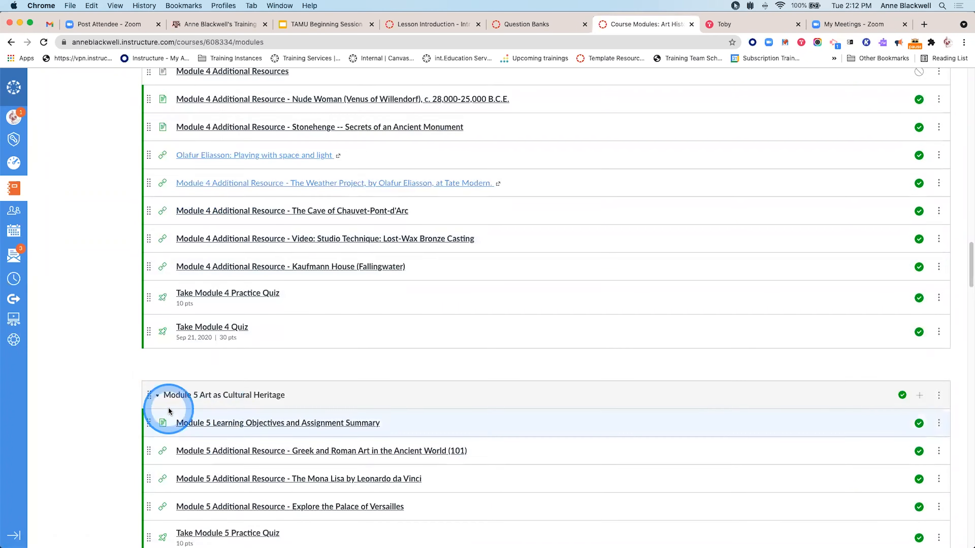
scroll(171, 394, up, 1)
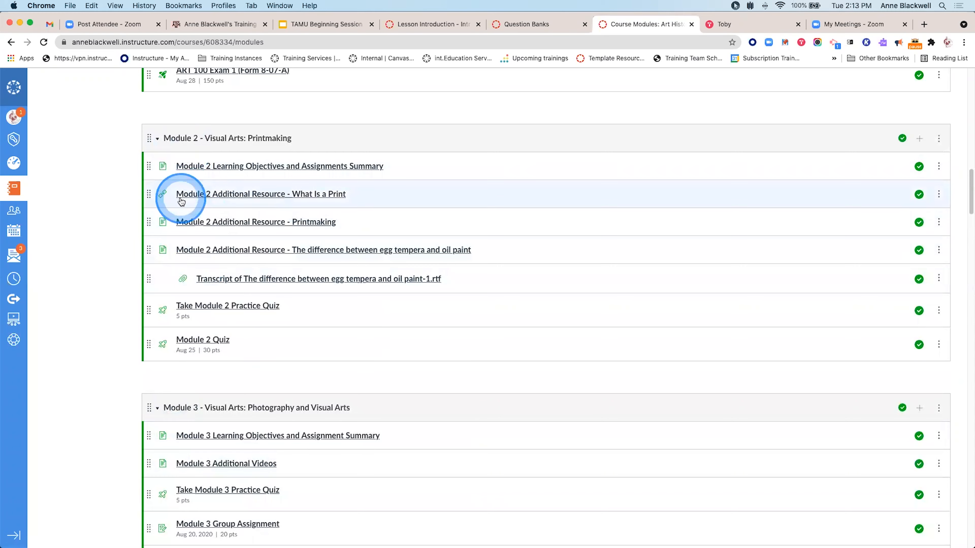
scroll(190, 170, up, 5)
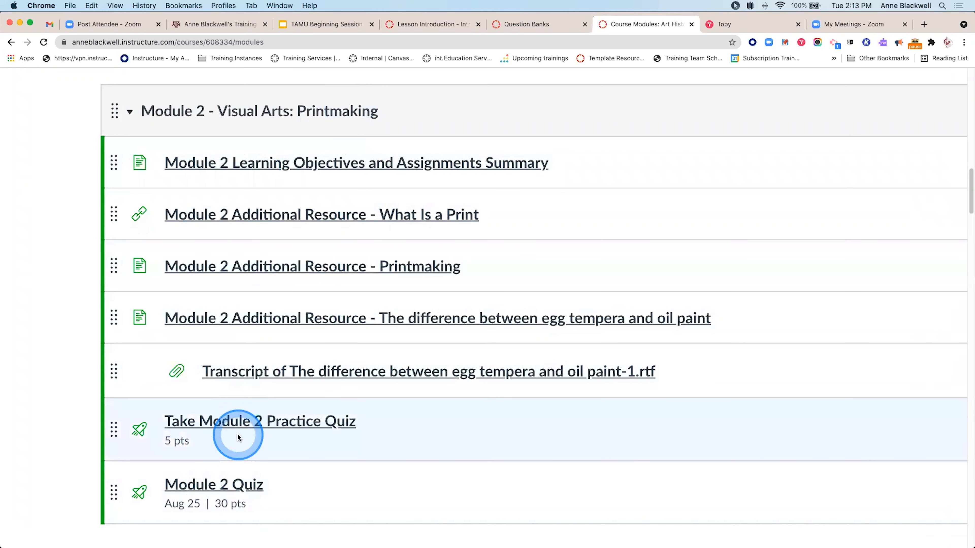
scroll(237, 435, down, 5)
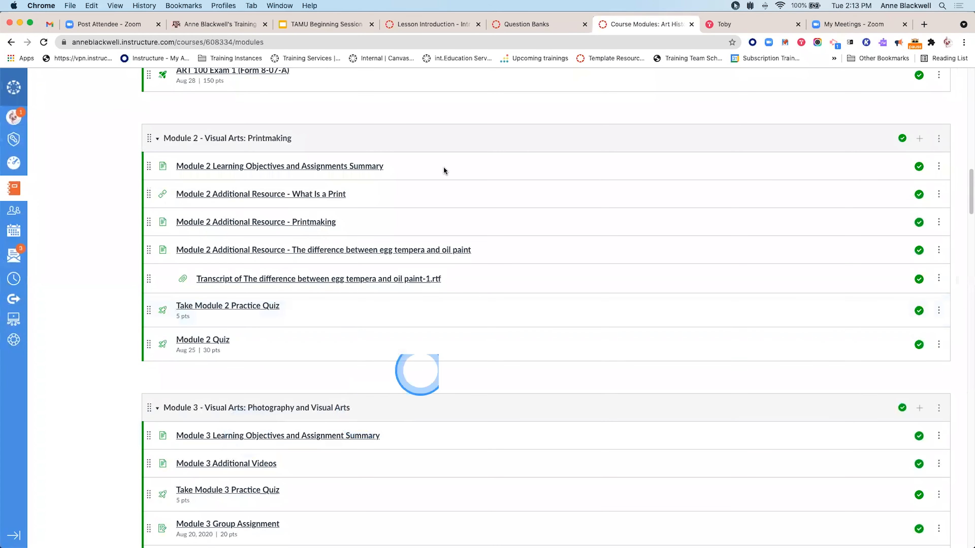
- Return to the ABTC training course and open its Modules page at Lesson 1 - Introducing Psychology
click(203, 24)
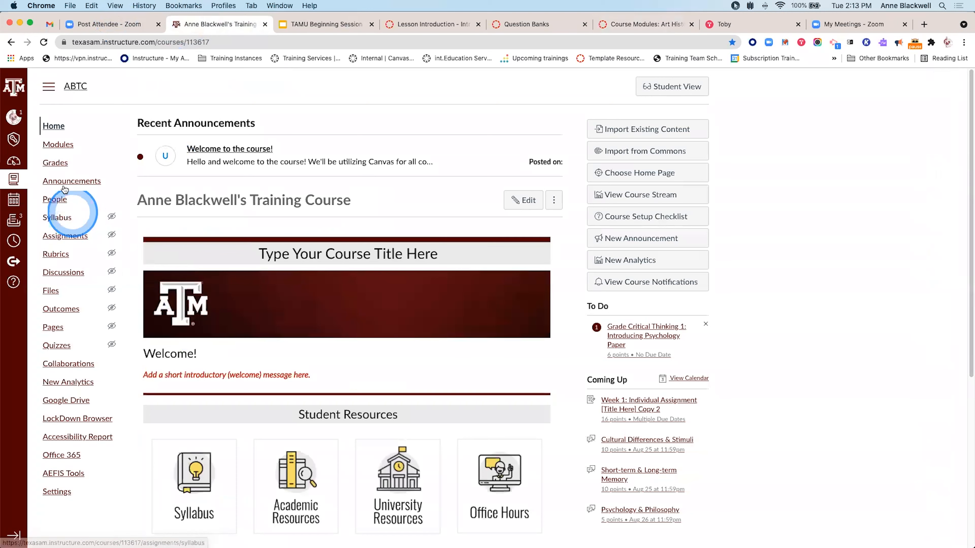
click(57, 146)
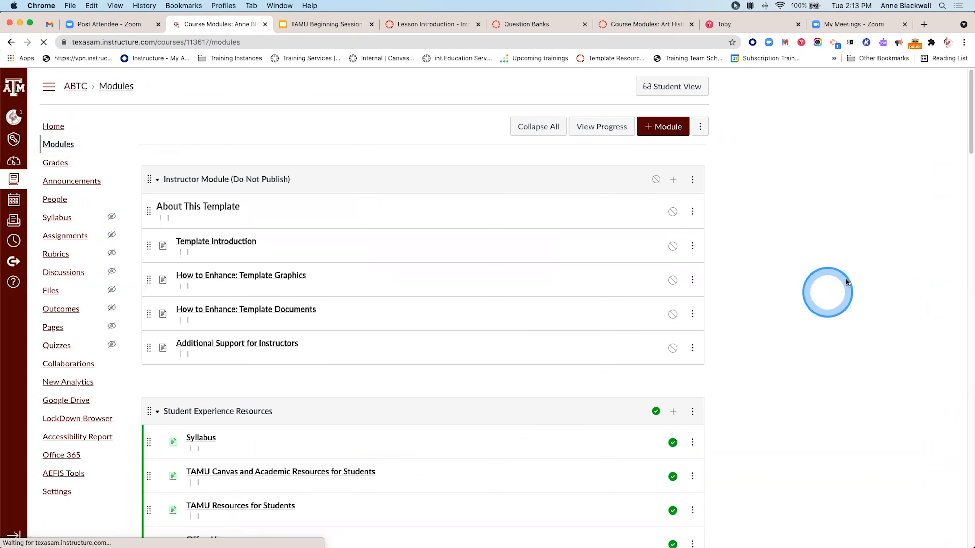
drag(969, 106, 964, 272)
click(237, 198)
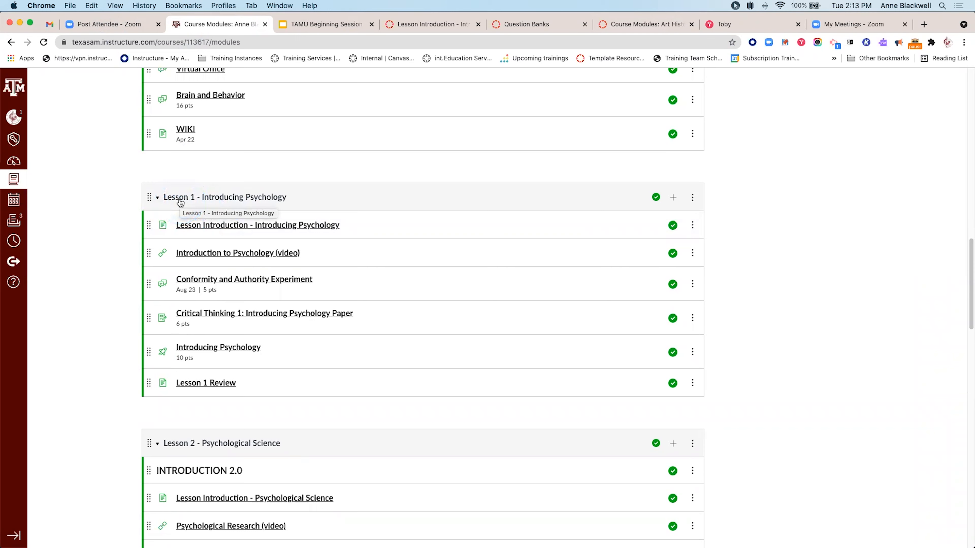
- Compare the item sequence of the Lesson 1, Lesson 2 and Lesson 3 modules in the training course
scroll(182, 208, down, 2)
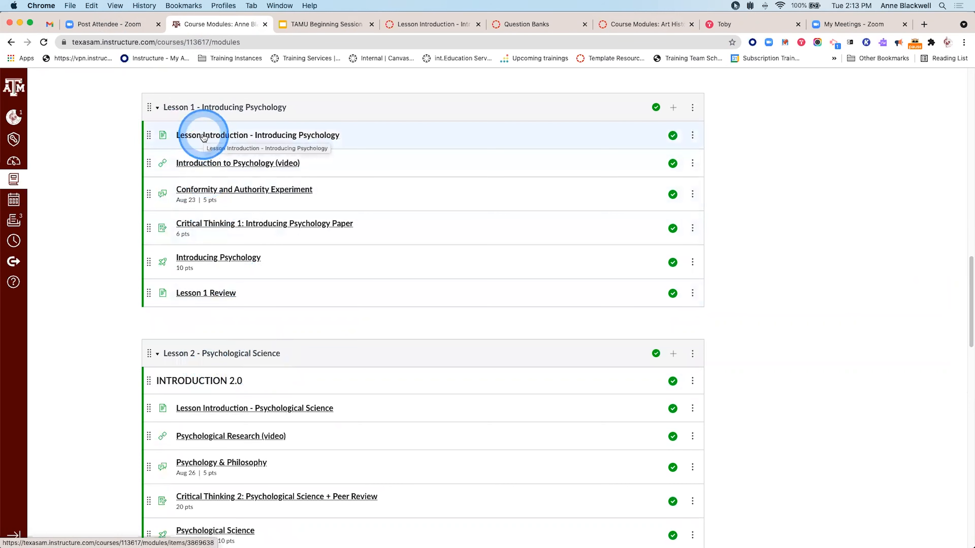
scroll(202, 134, up, 5)
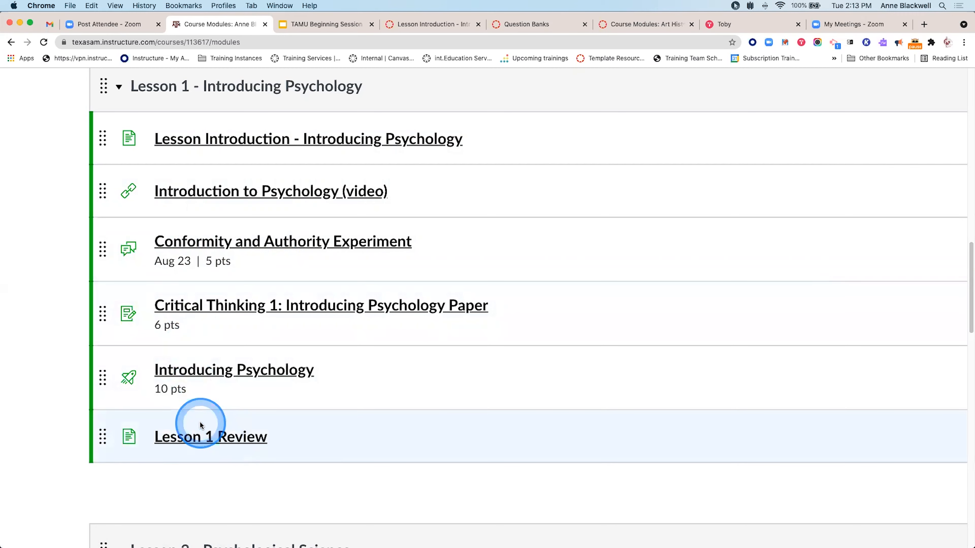
scroll(200, 424, down, 5)
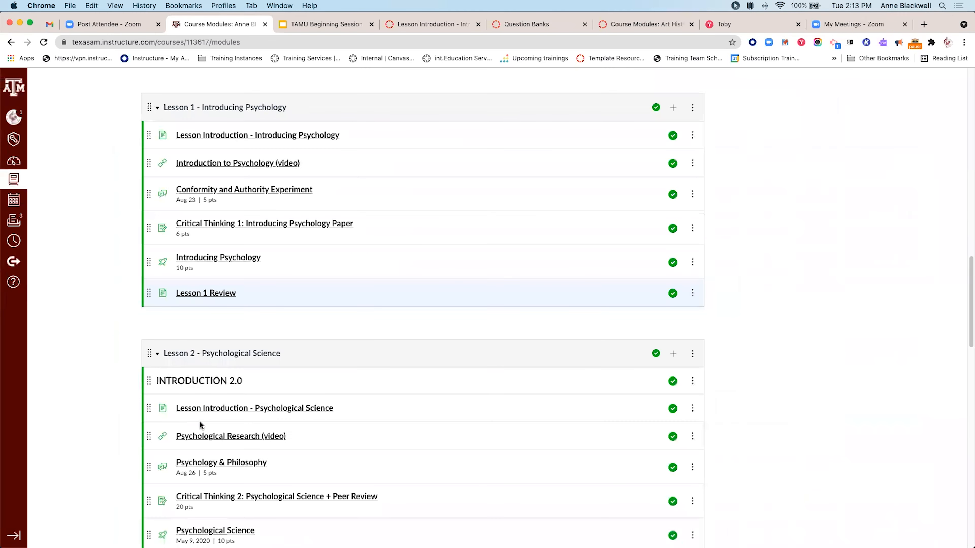
scroll(262, 311, up, 2)
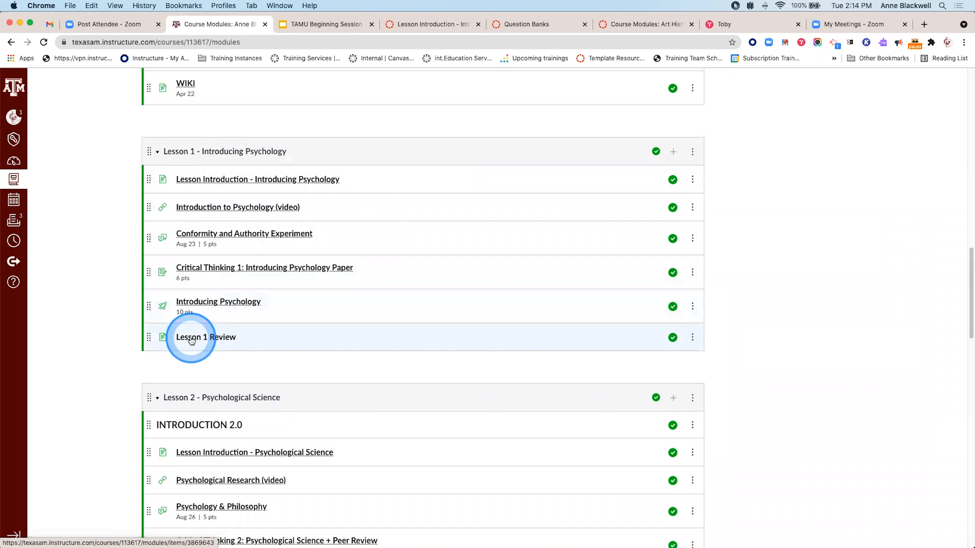
scroll(191, 340, down, 3)
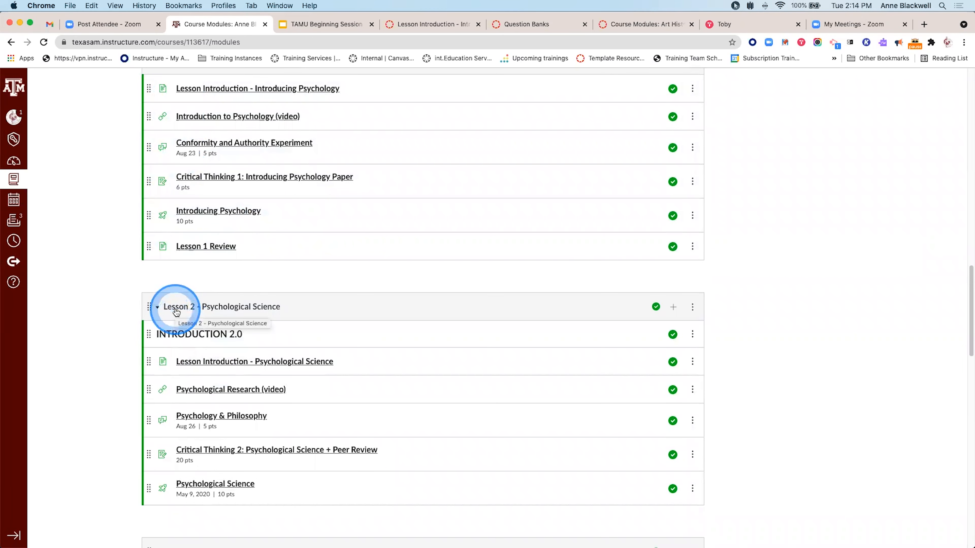
scroll(175, 309, down, 1)
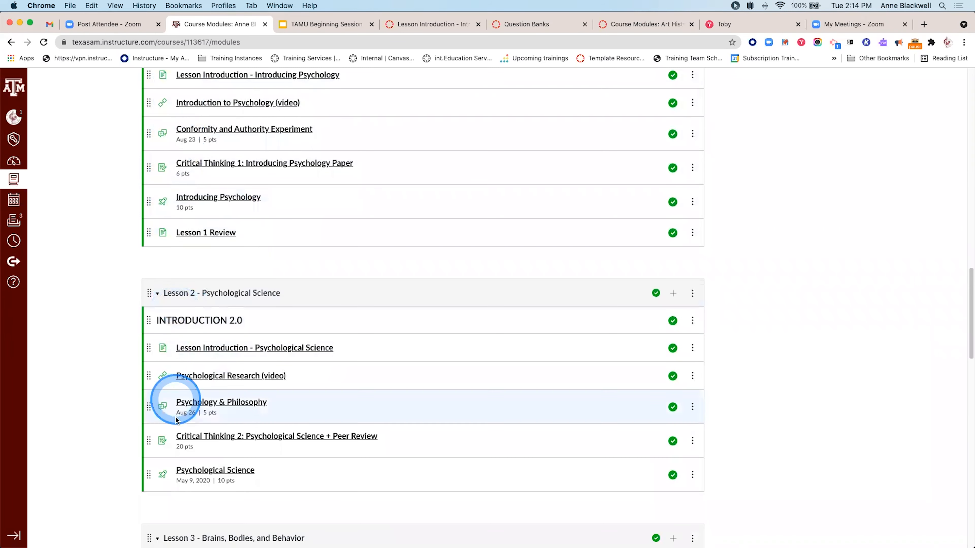
scroll(174, 451, down, 5)
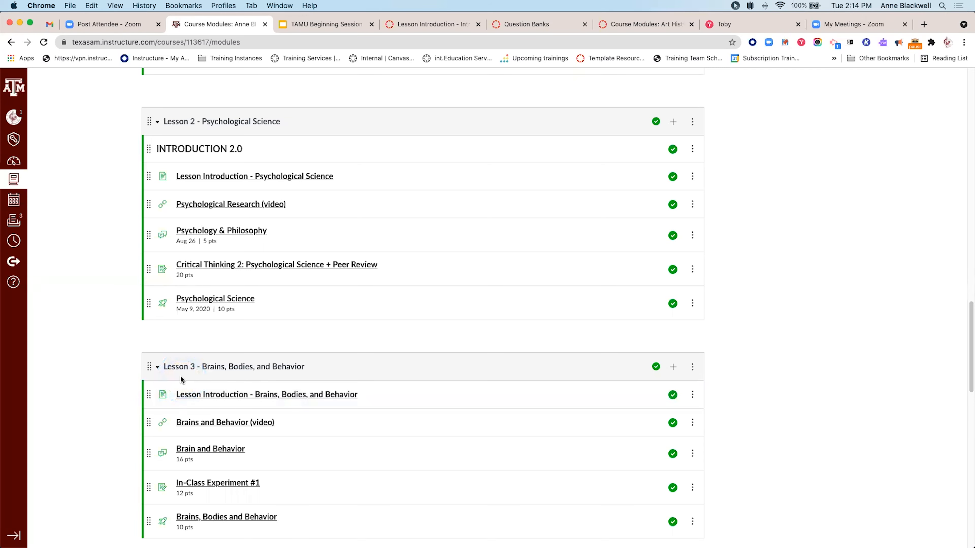
- Examine the course navigation links and the hidden markers beside Syllabus through Quizzes
scroll(181, 379, up, 20)
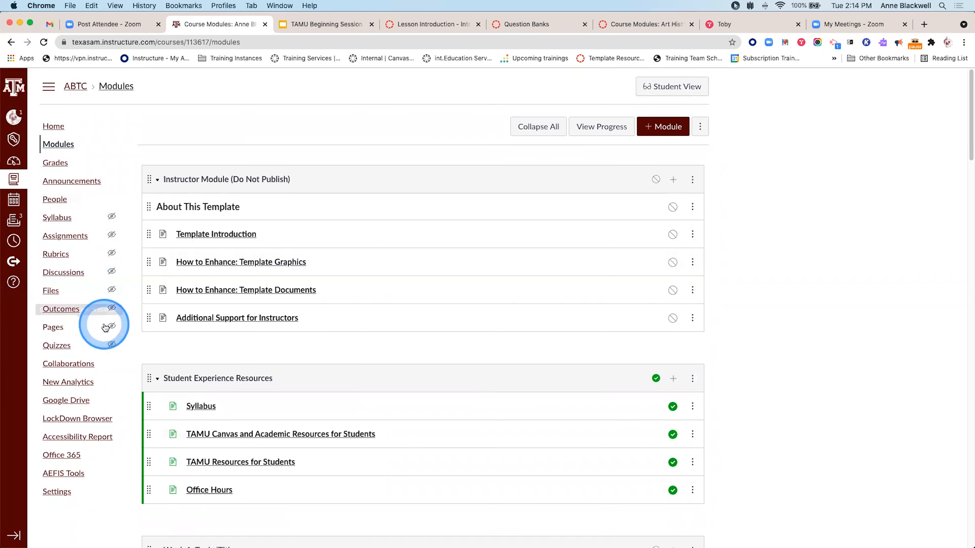
scroll(106, 327, up, 5)
scroll(105, 328, left, 2)
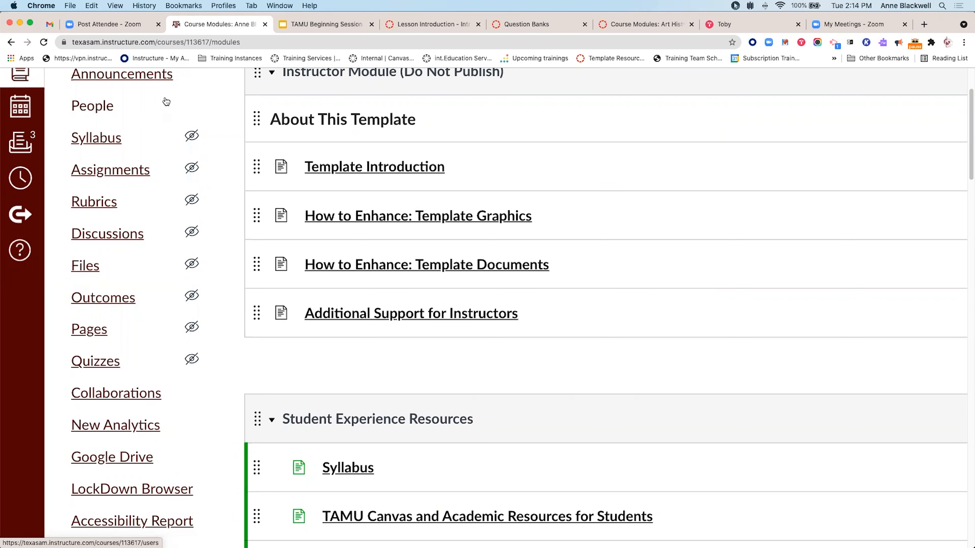
click(126, 236)
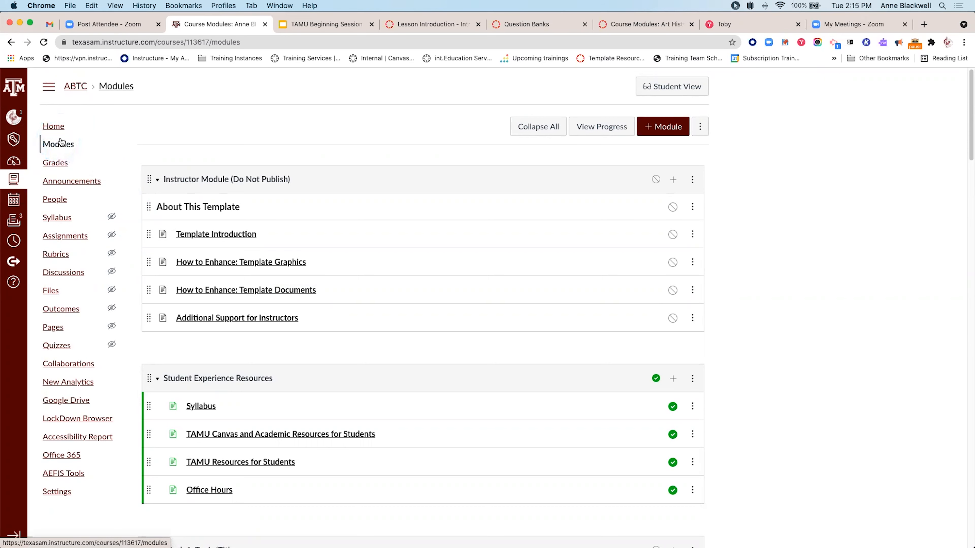
- Examine the publish status of the Instructor Module (Do Not Publish) and its template items
scroll(315, 215, down, 1)
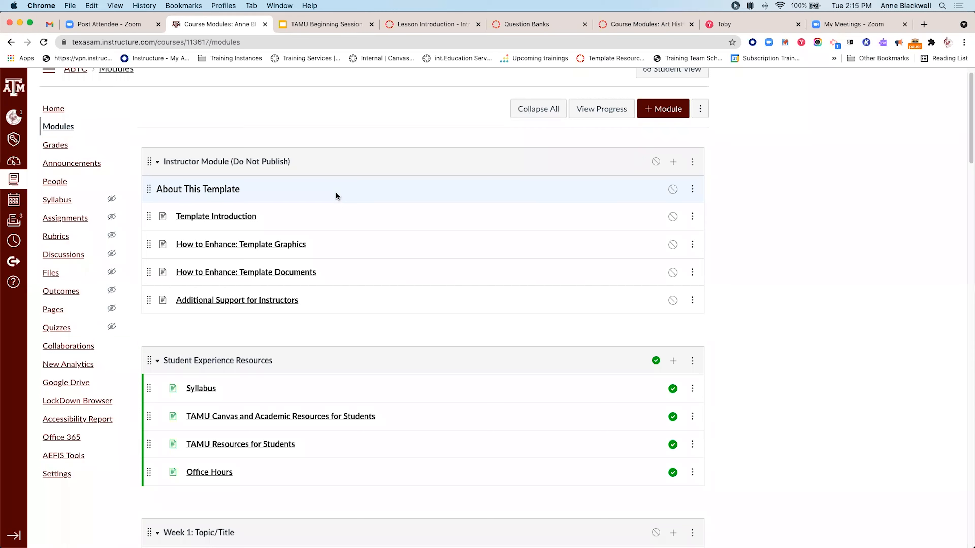
click(210, 165)
drag(211, 168, 296, 169)
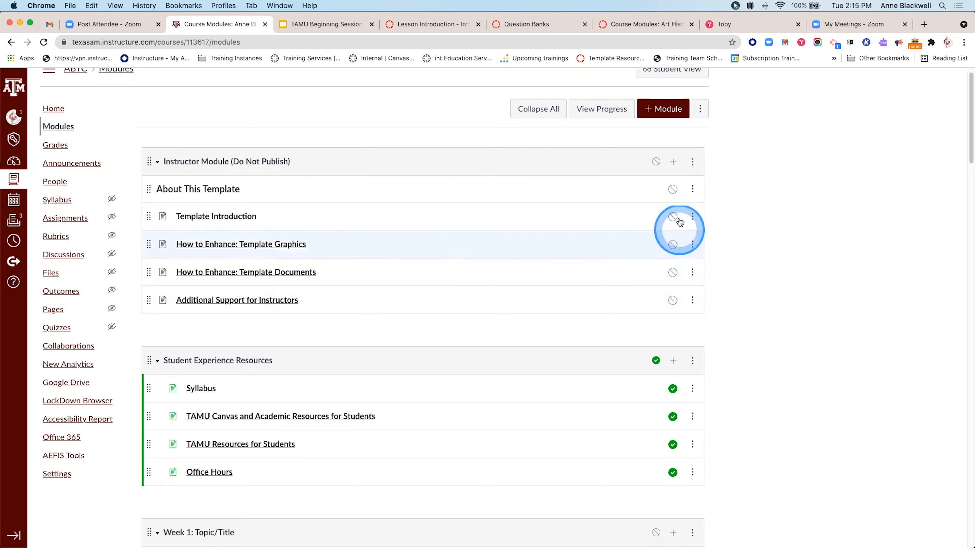
key(super+equal)
key(super+equal)
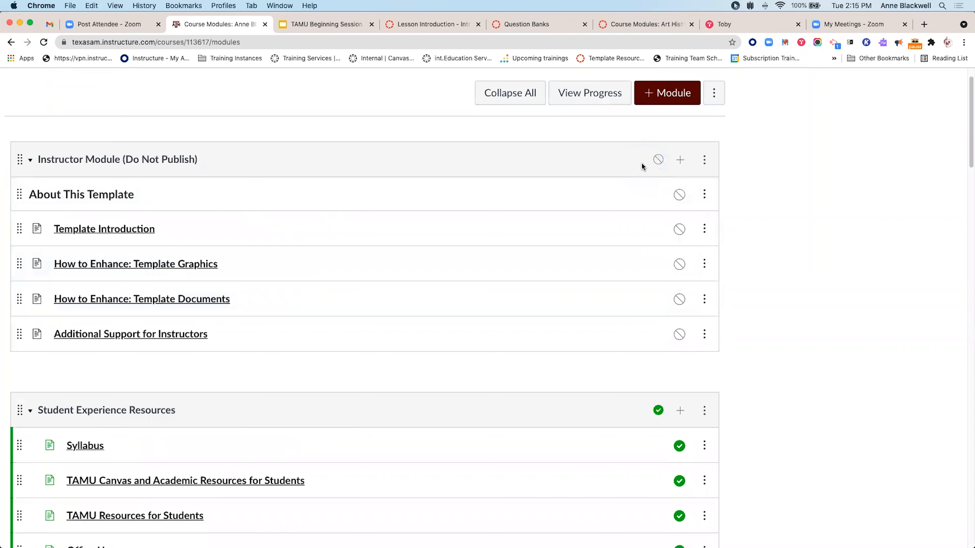
- Compare the publish status of the Instructor Module (Do Not Publish) with that of the Student Experience Resources module and its items
key(super+minus)
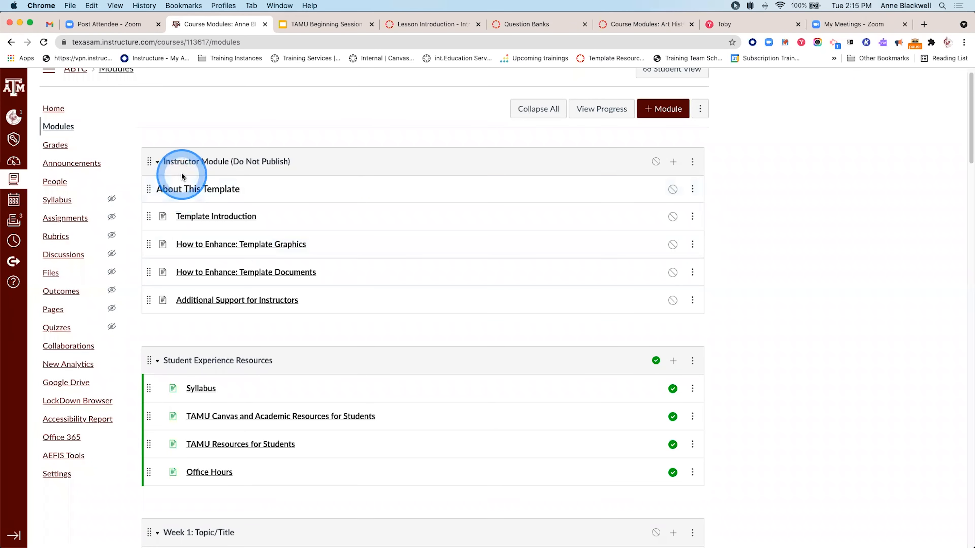
drag(148, 161, 173, 164)
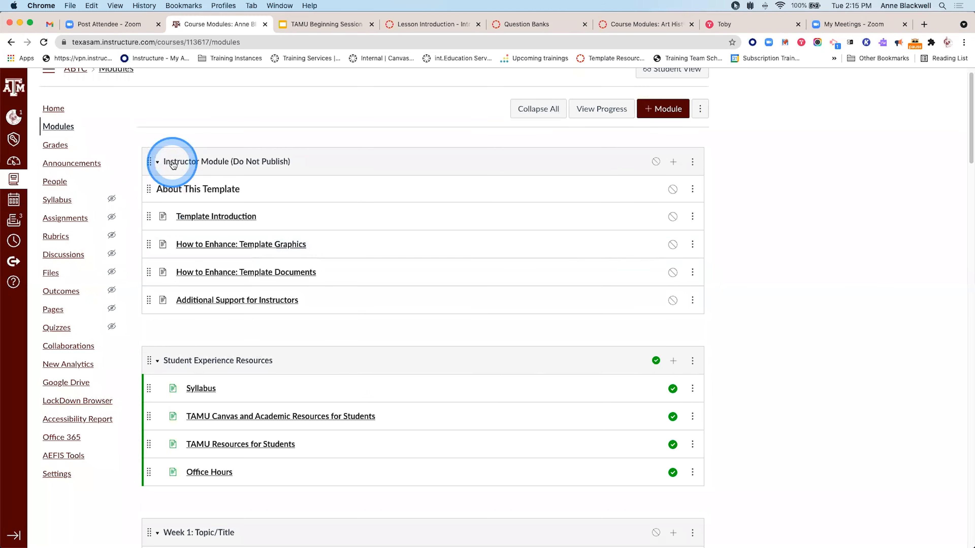
click(173, 164)
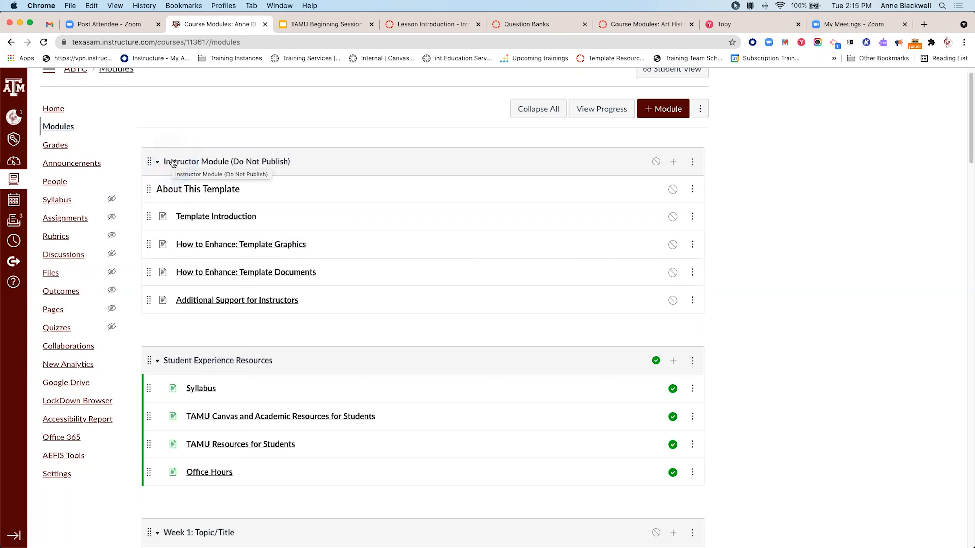
click(174, 163)
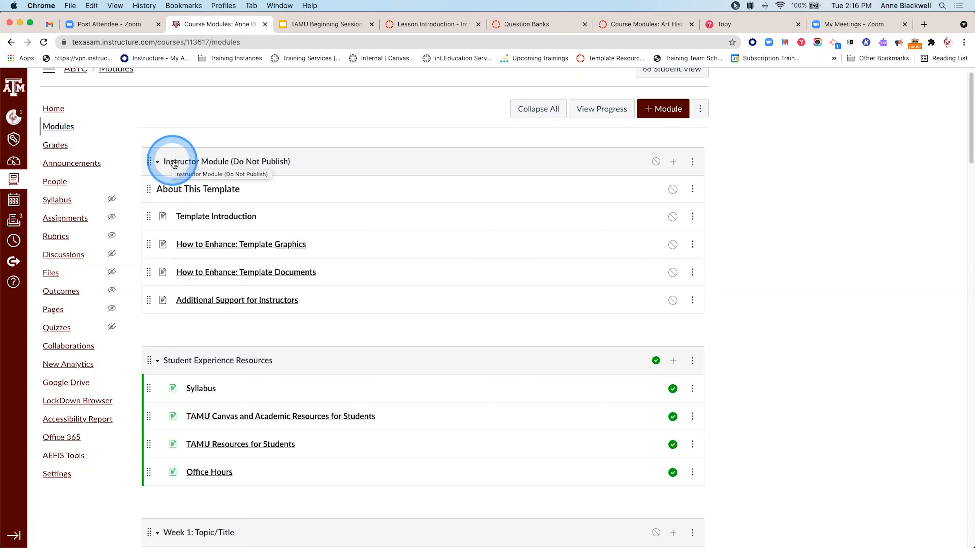
scroll(286, 225, down, 6)
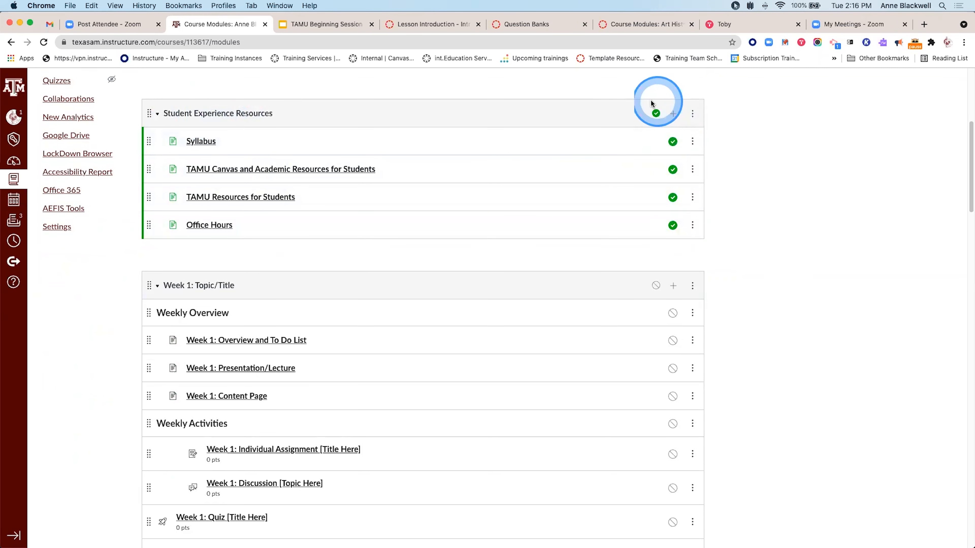
scroll(645, 118, up, 5)
scroll(645, 121, up, 1)
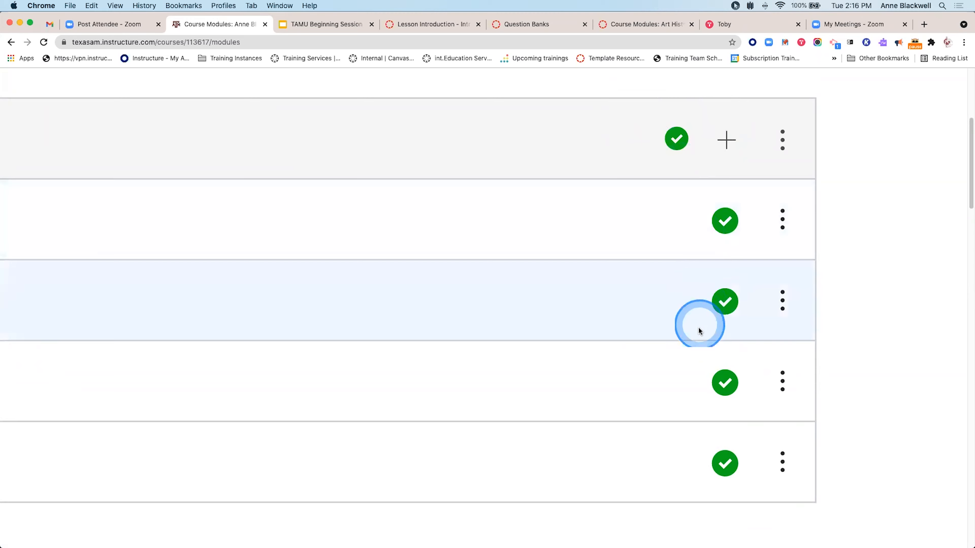
scroll(695, 426, down, 6)
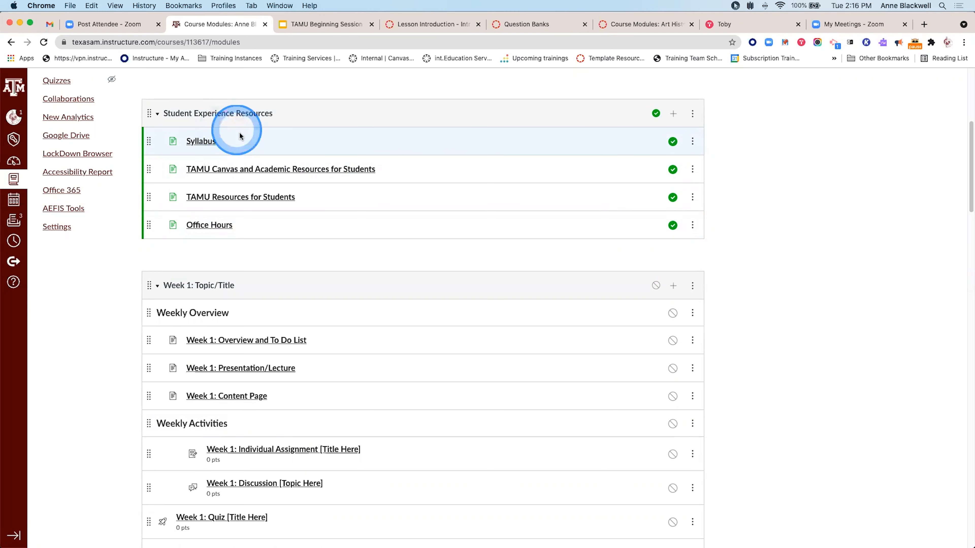
- Open the Week 1: Overview and To Do List page from the Week 1: Topic/Title module and review its template sections
scroll(234, 135, down, 4)
scroll(240, 135, down, 5)
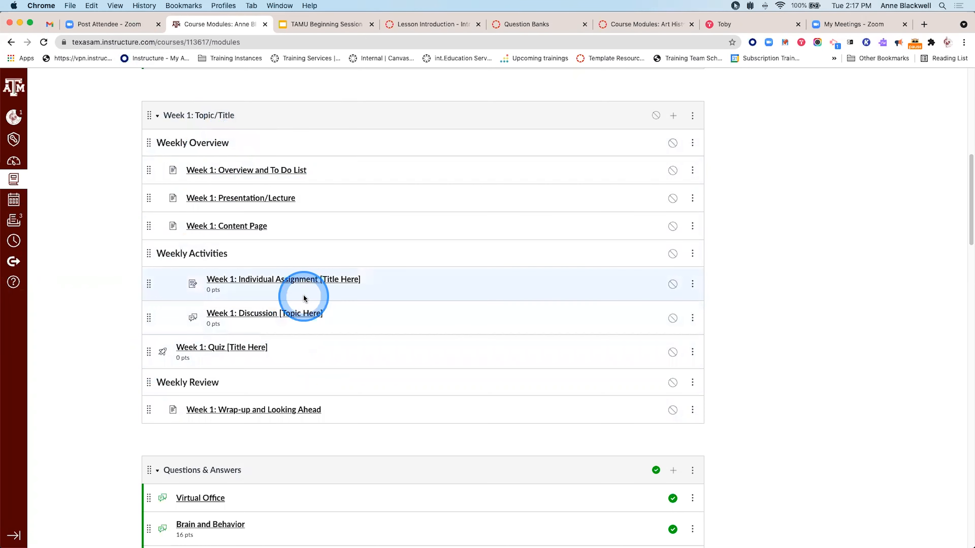
click(252, 173)
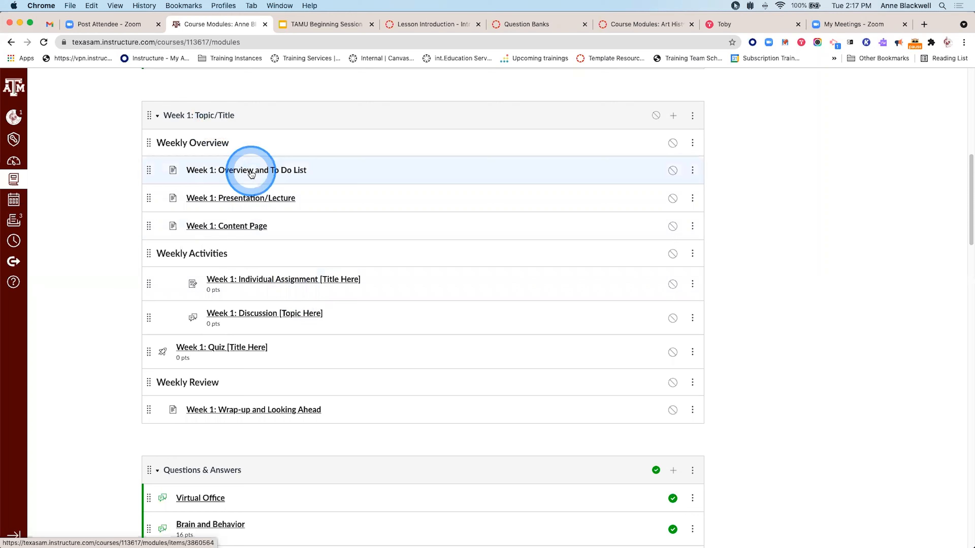
click(251, 173)
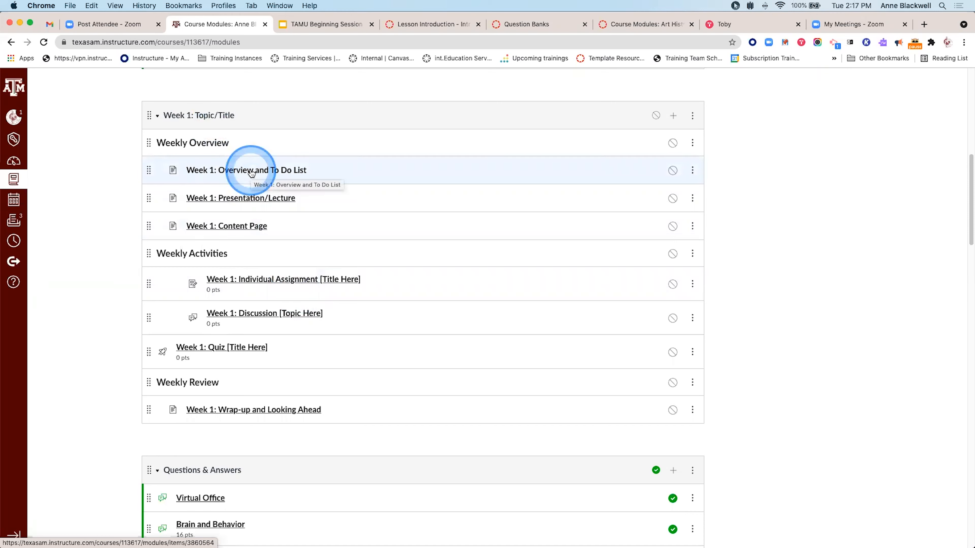
click(252, 173)
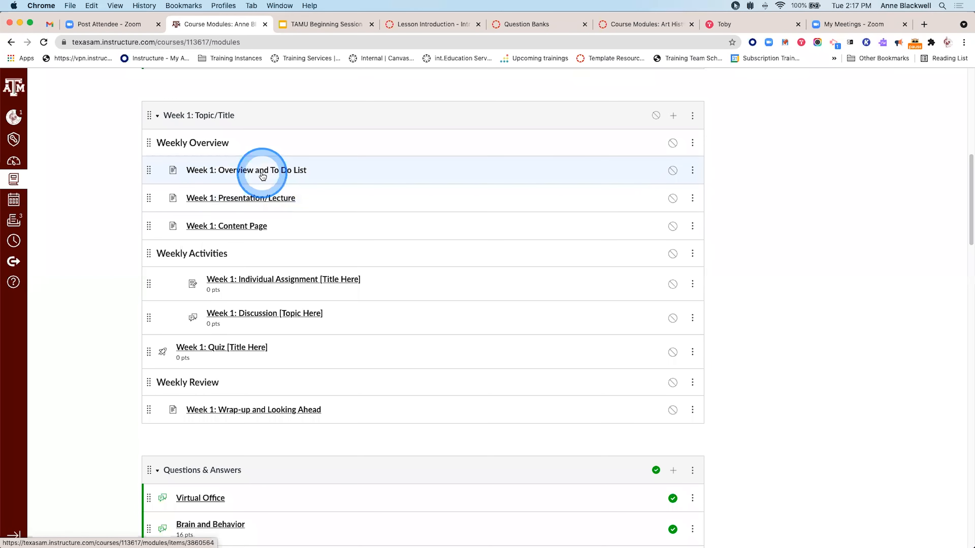
click(248, 173)
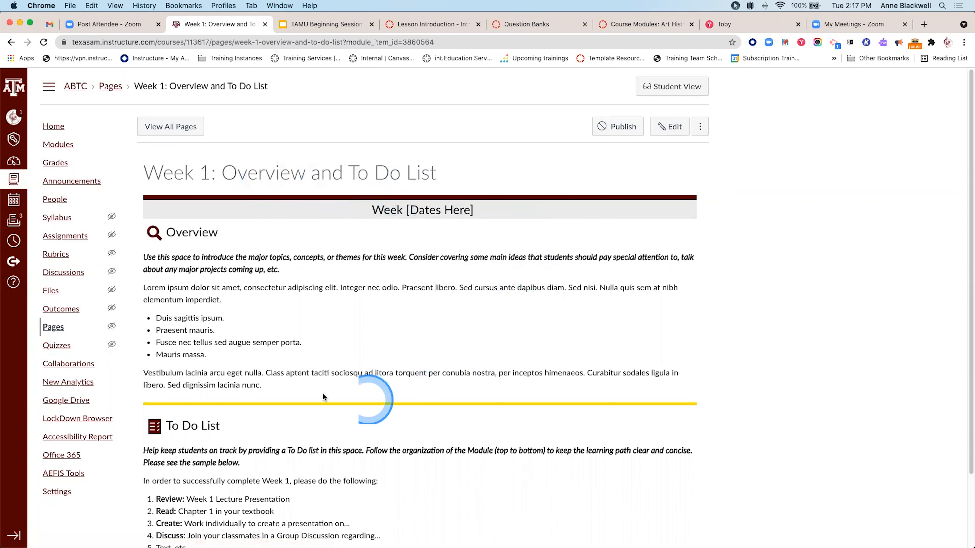
scroll(322, 392, down, 1)
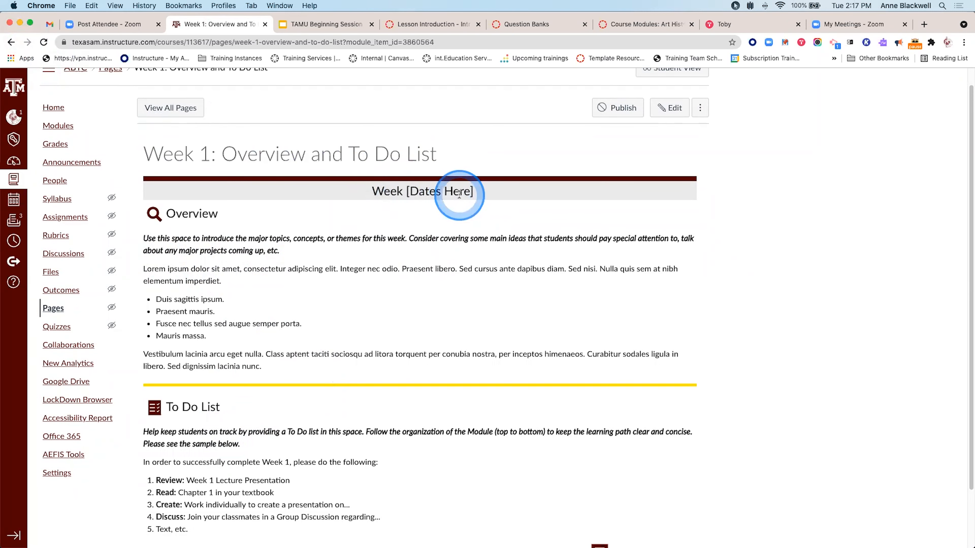
- Return to the Modules page and examine the assignment, discussion and quiz items under Week 1's Weekly Activities
click(9, 43)
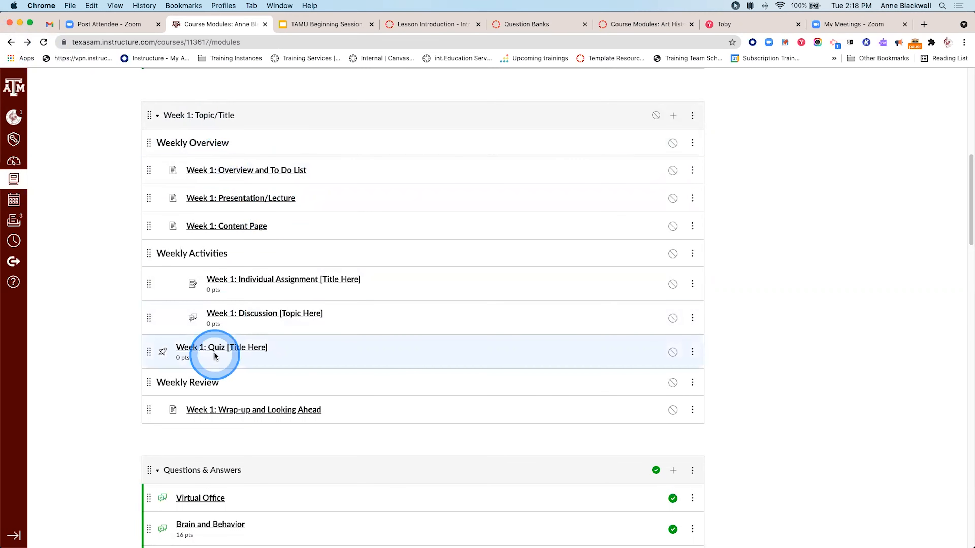
scroll(217, 352, up, 5)
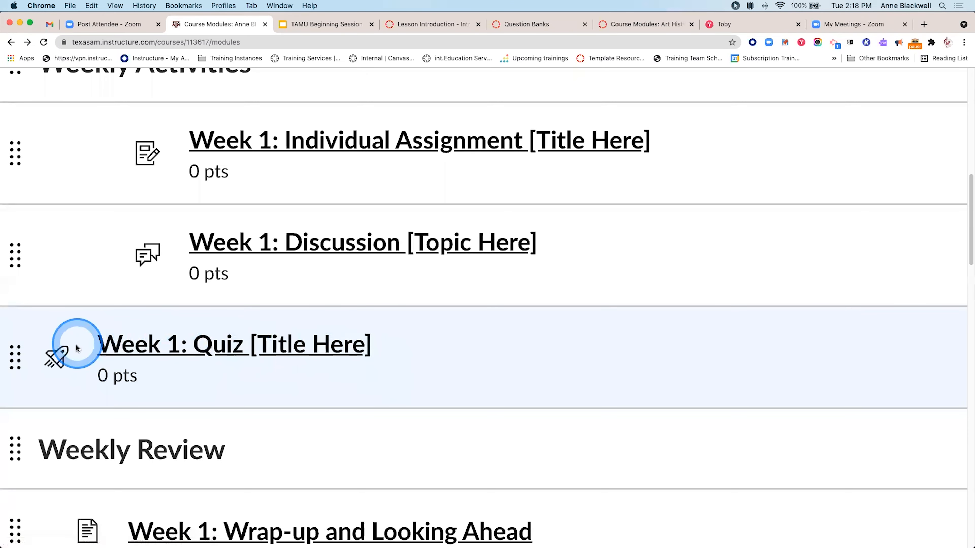
scroll(77, 348, down, 5)
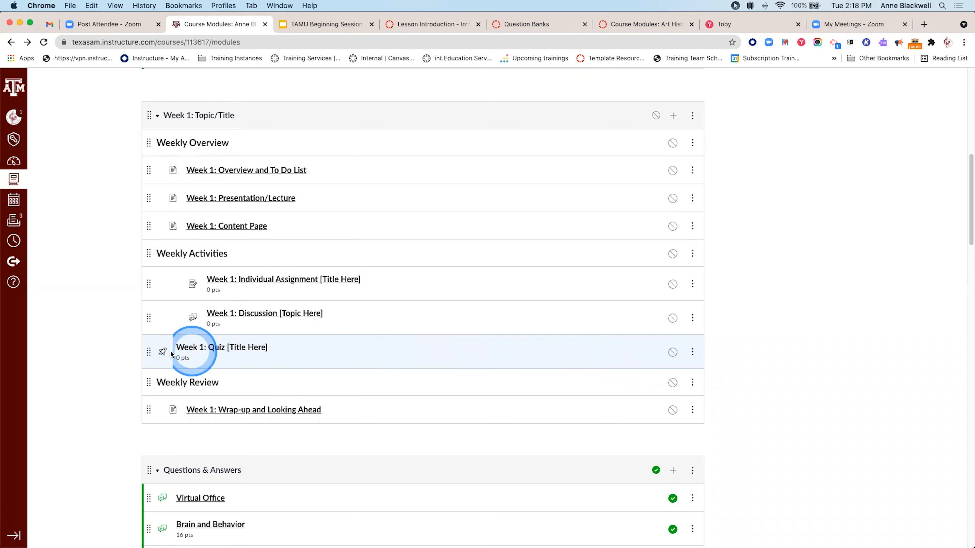
- Remove the Week 1: Quiz [Title Here] item from the Week 1: Topic/Title module
click(694, 353)
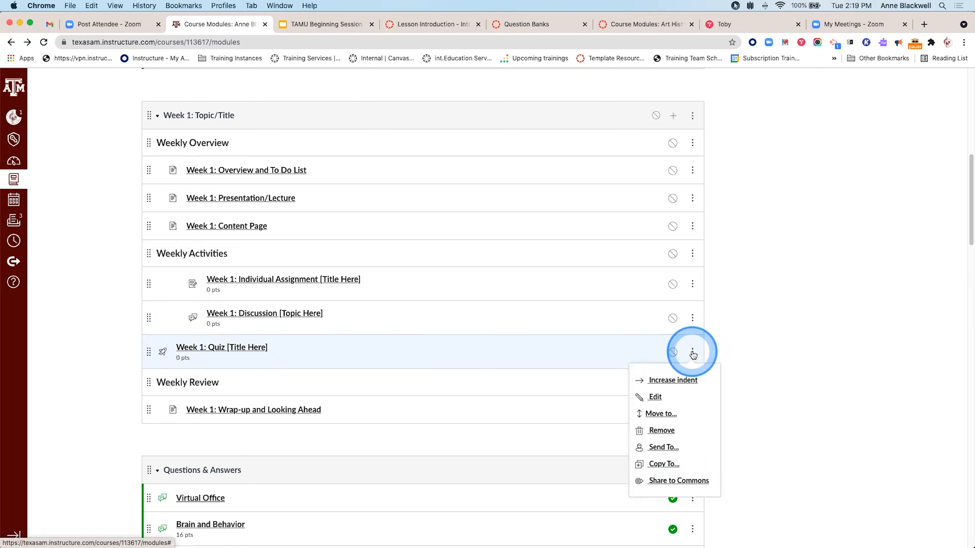
click(657, 431)
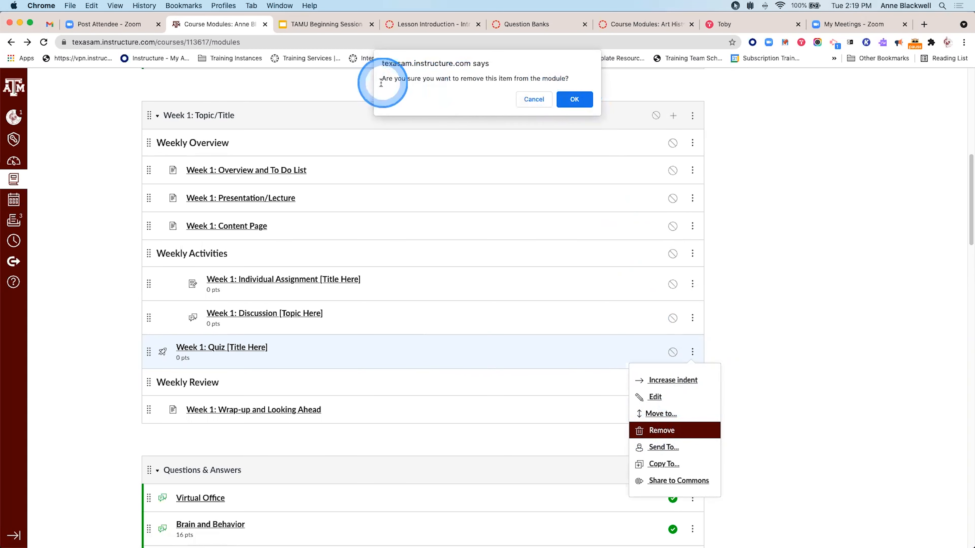
click(573, 101)
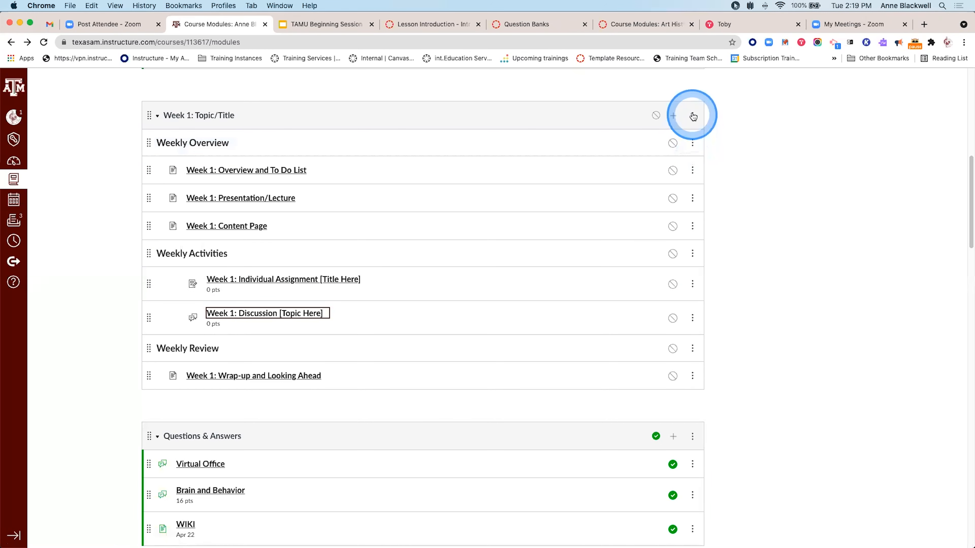
- Duplicate the whole Week 1: Topic/Title module
scroll(692, 117, up, 5)
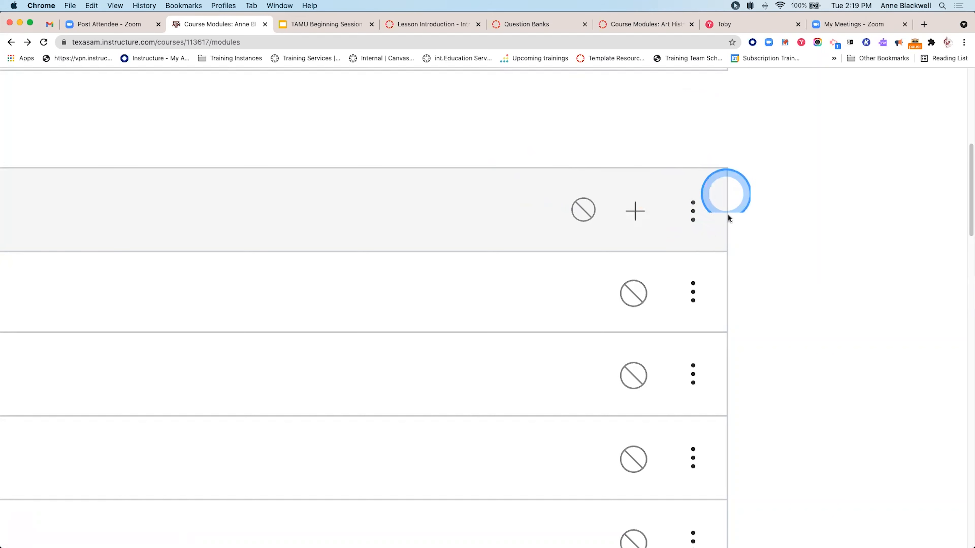
click(693, 216)
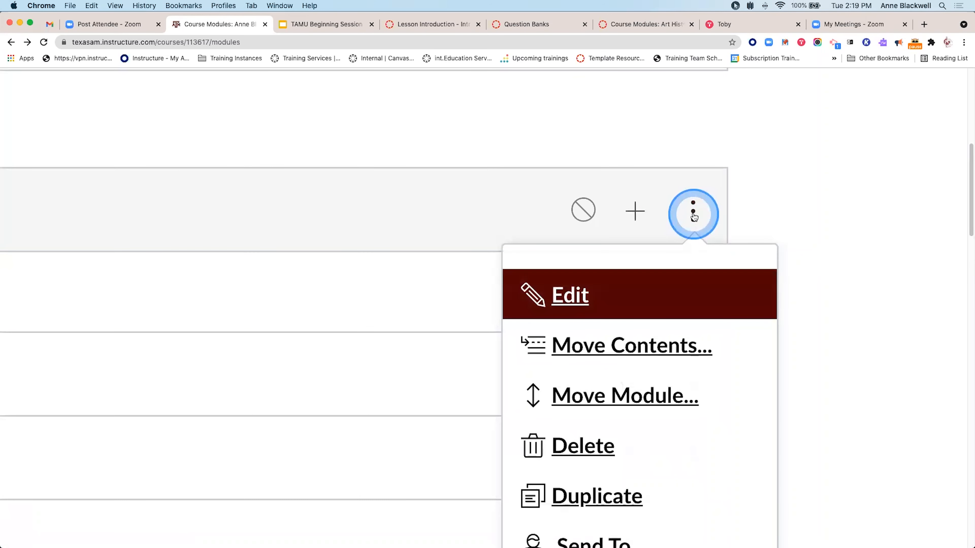
key(super+minus)
key(super+minus)
key(super+minus)
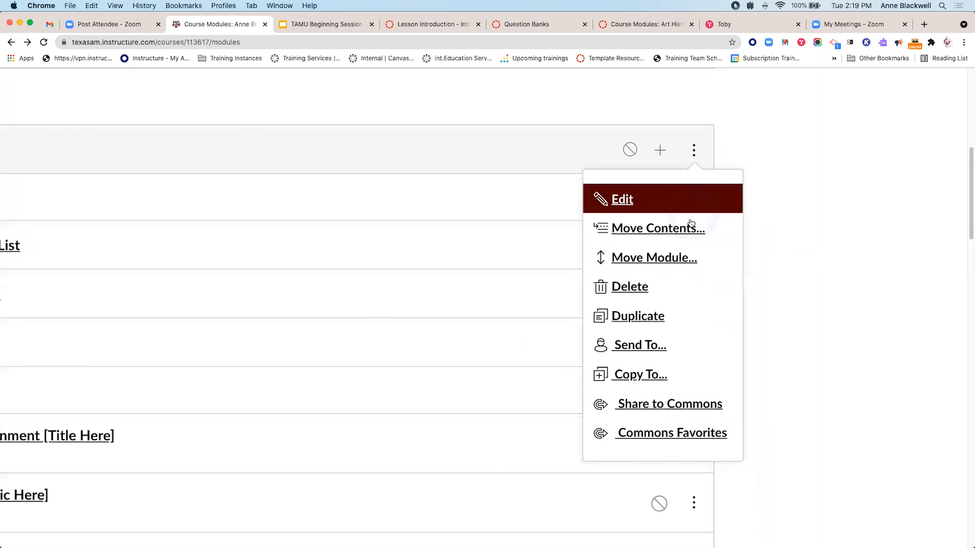
click(634, 317)
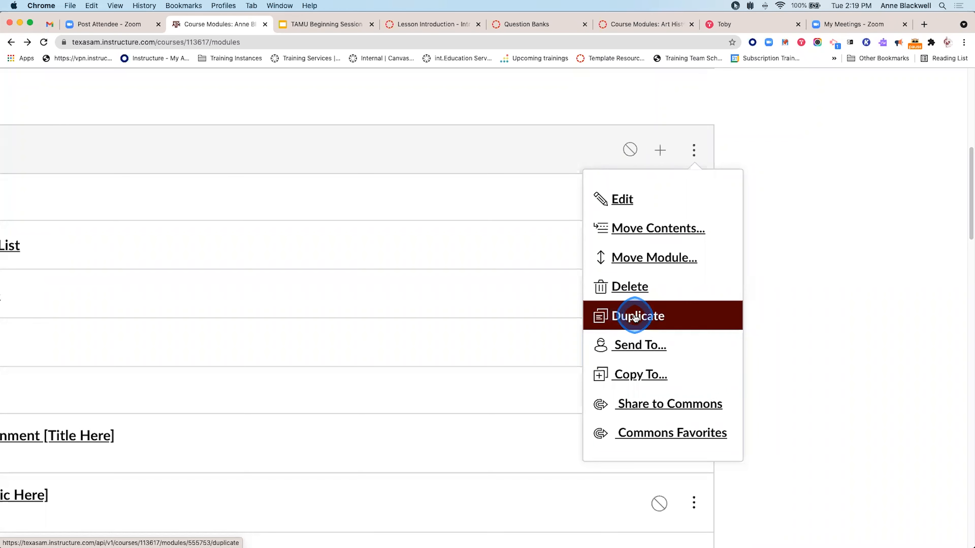
click(634, 317)
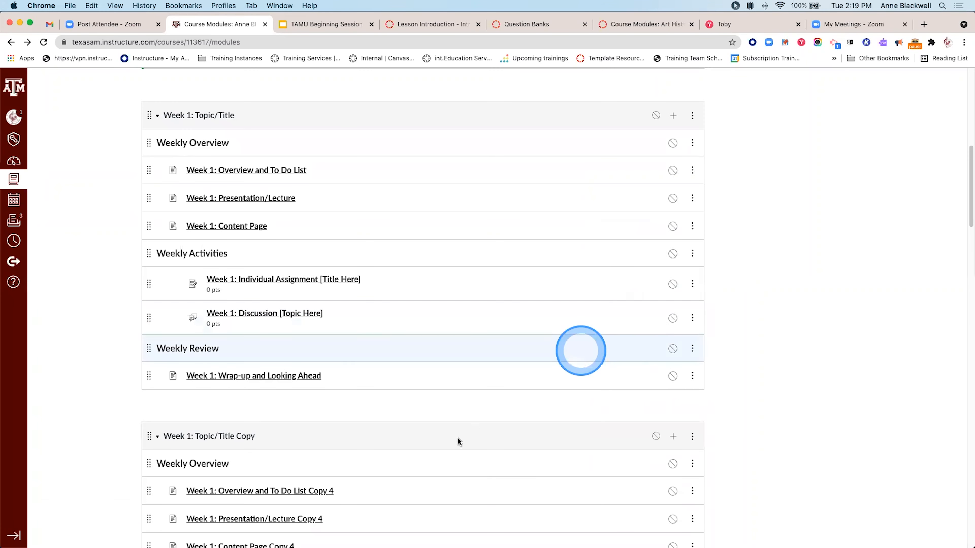
- Compare the items and item names of the duplicated Week 1 module with those of the original Week 1: Topic/Title module
scroll(459, 437, down, 2)
scroll(459, 438, down, 1)
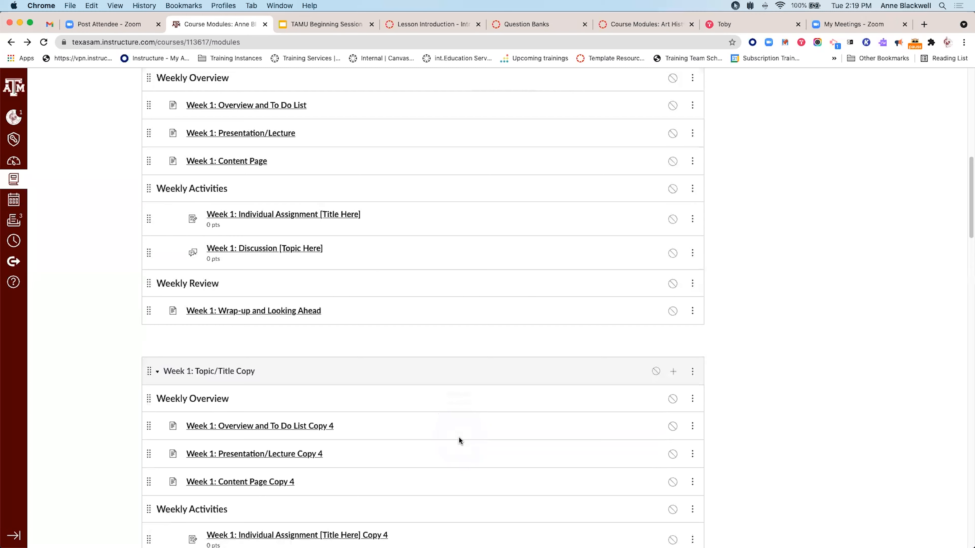
scroll(238, 382, down, 3)
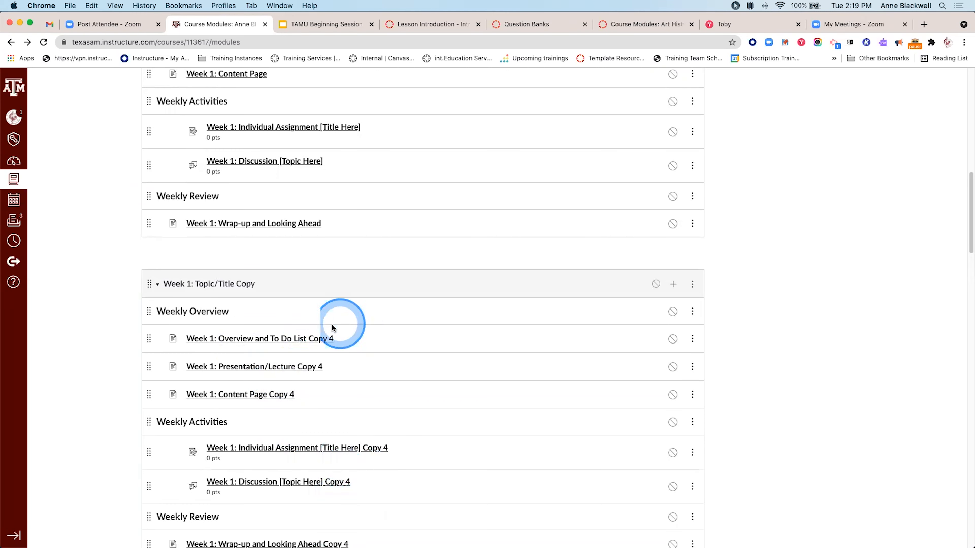
scroll(336, 371, up, 8)
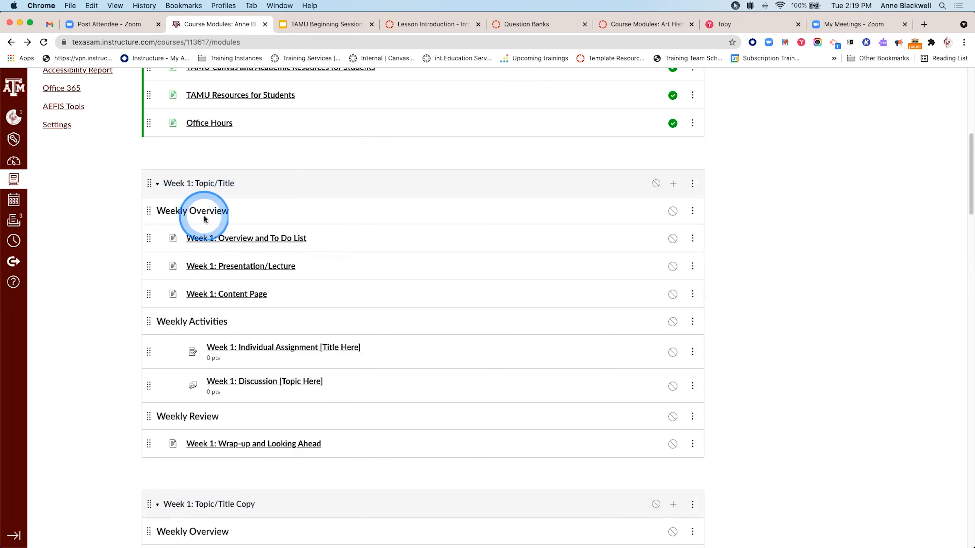
scroll(207, 222, down, 13)
scroll(207, 221, down, 7)
scroll(207, 218, up, 8)
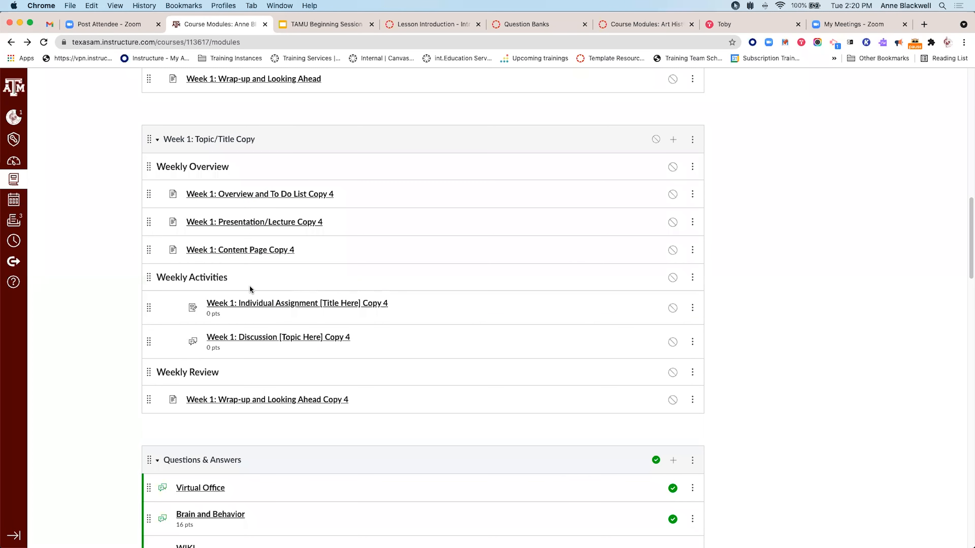
scroll(250, 286, up, 2)
scroll(571, 235, up, 1)
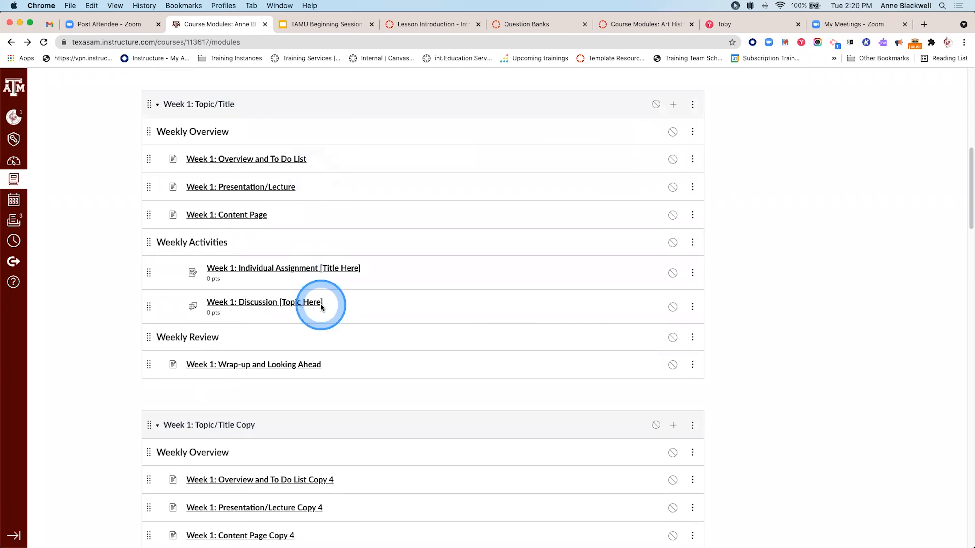
scroll(322, 311, down, 2)
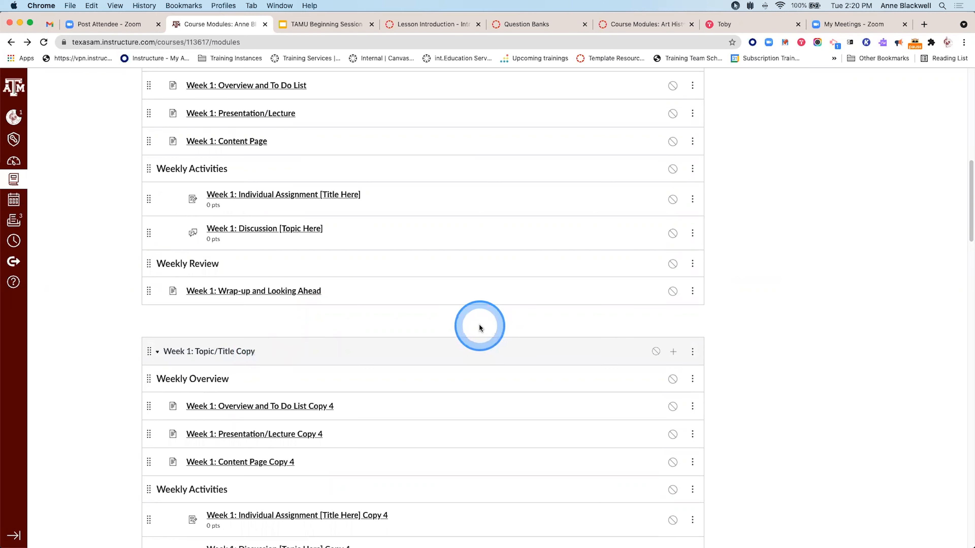
scroll(480, 324, up, 3)
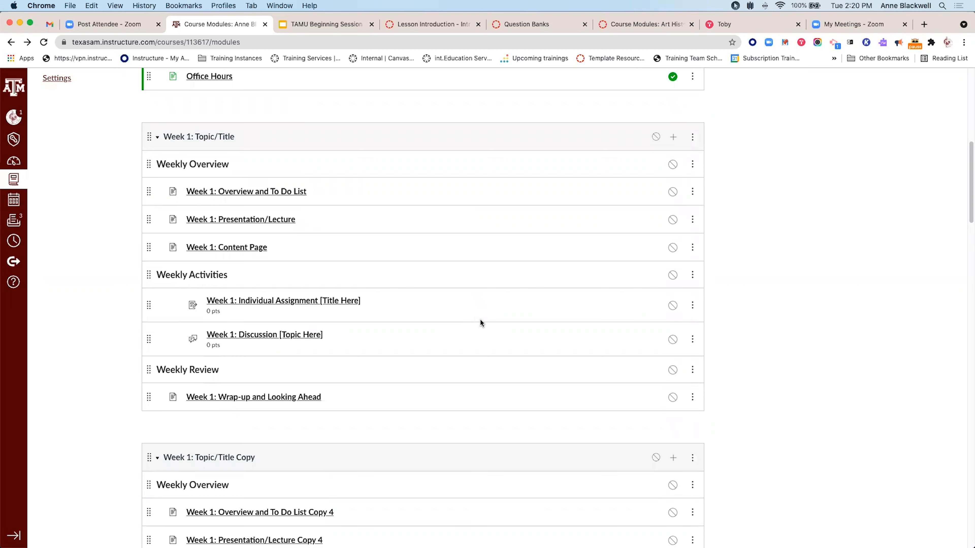
- Make a second duplicate of the original Week 1: Topic/Title module
click(693, 370)
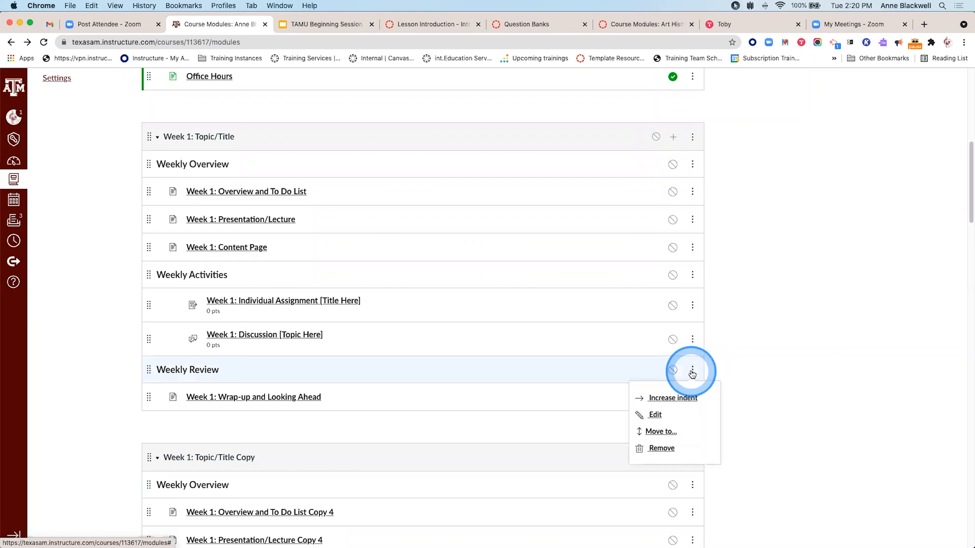
click(794, 403)
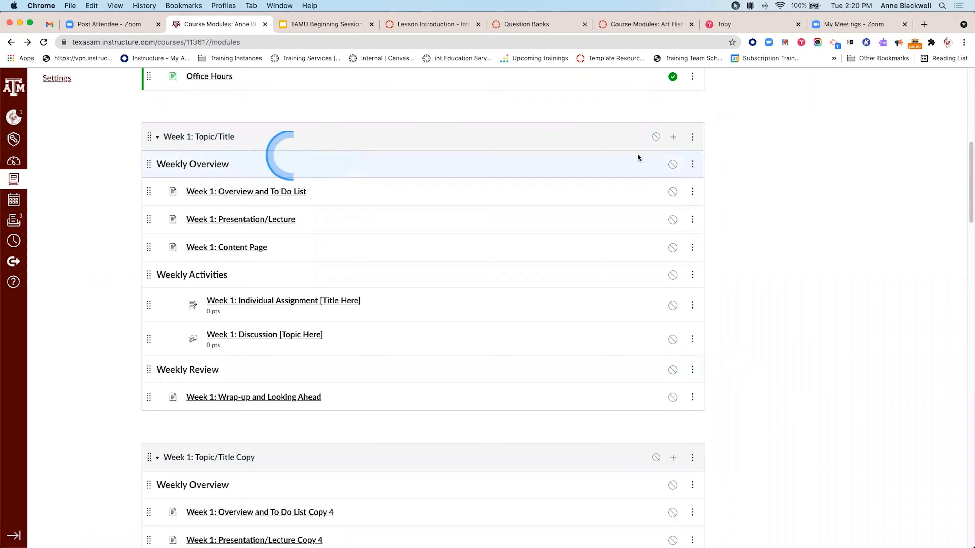
click(693, 138)
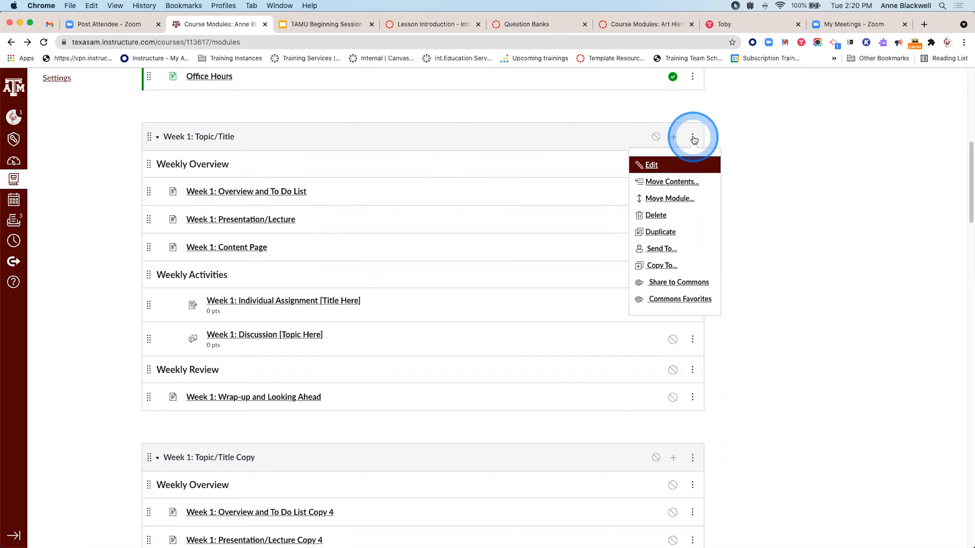
click(679, 233)
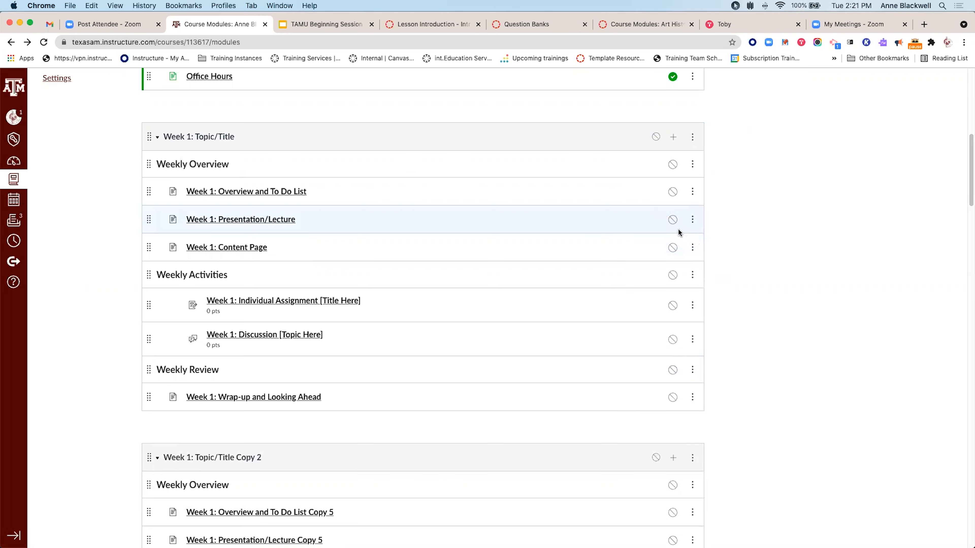
- Move the Week 1: Topic/Title Copy module above the Week 1: Topic/Title Copy 2 module
click(598, 265)
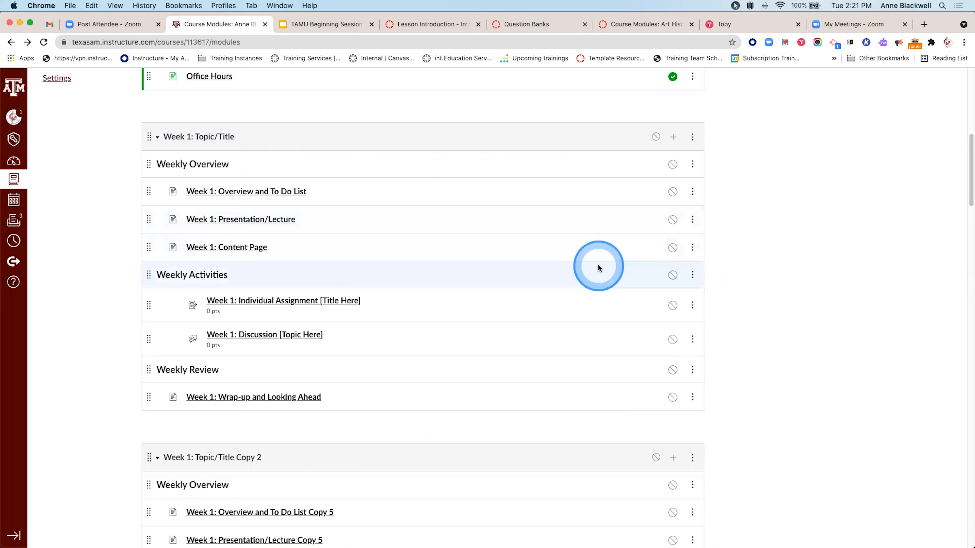
scroll(598, 265, down, 3)
scroll(598, 268, down, 5)
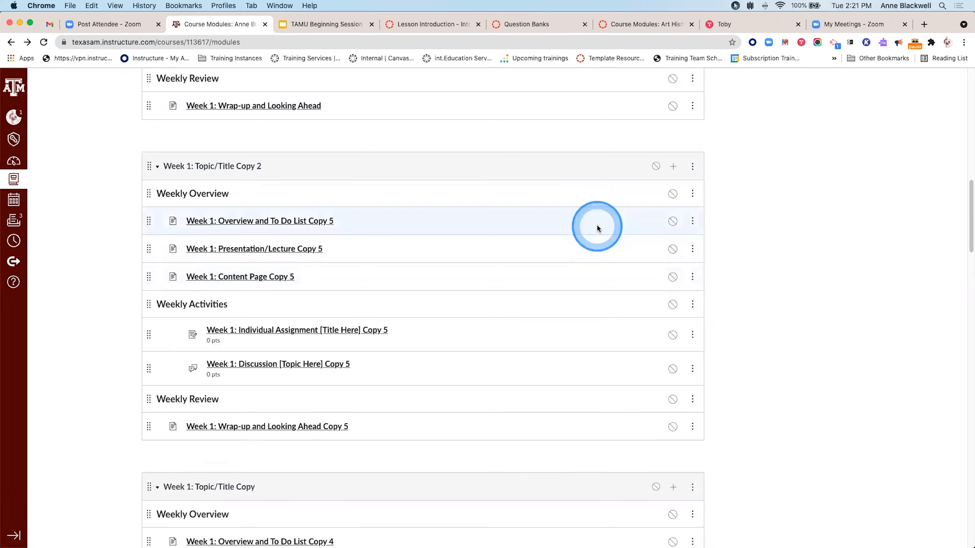
drag(146, 487, 203, 134)
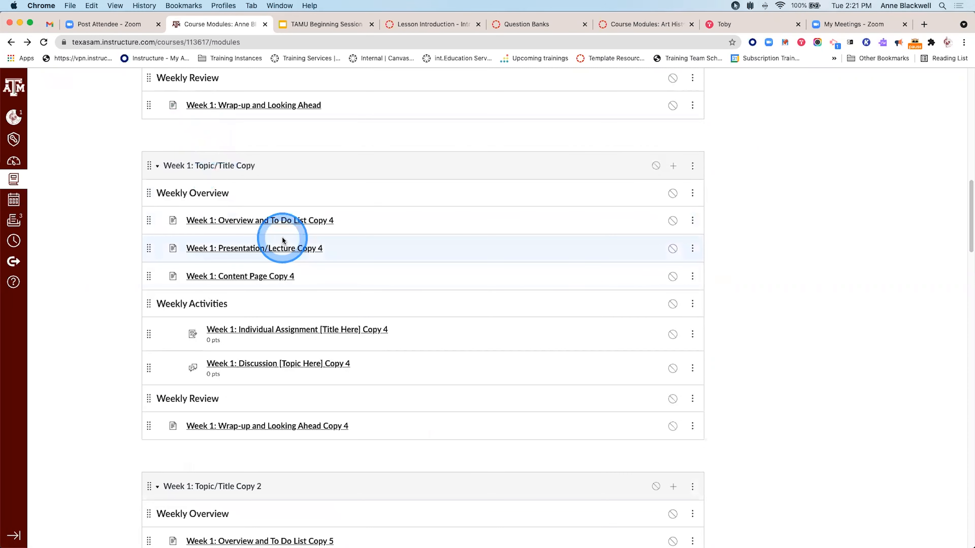
scroll(282, 236, up, 3)
scroll(282, 236, up, 8)
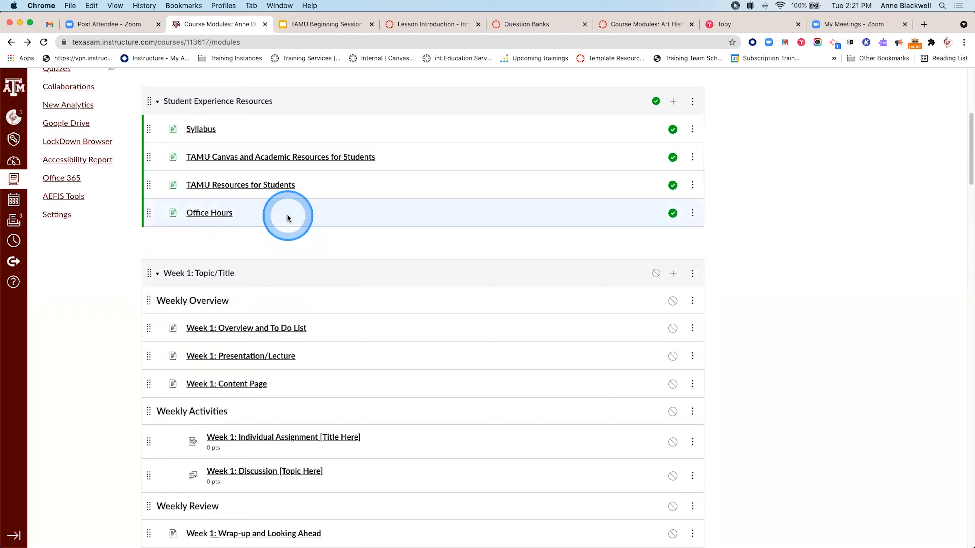
click(652, 244)
scroll(652, 266, down, 6)
scroll(648, 270, down, 6)
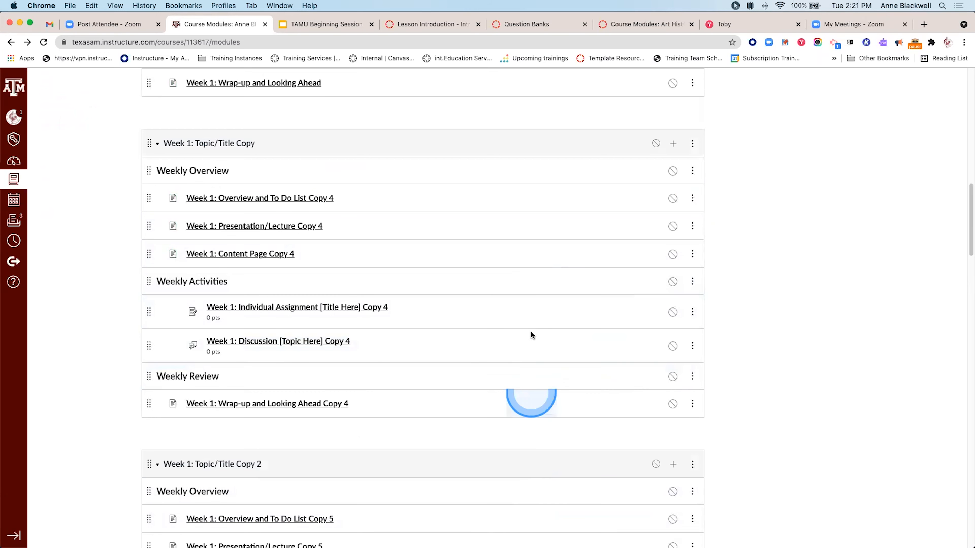
- Switch to the TAMU Beginning Session slides and advance to the Hands On: Duplicating Modules slide
click(286, 23)
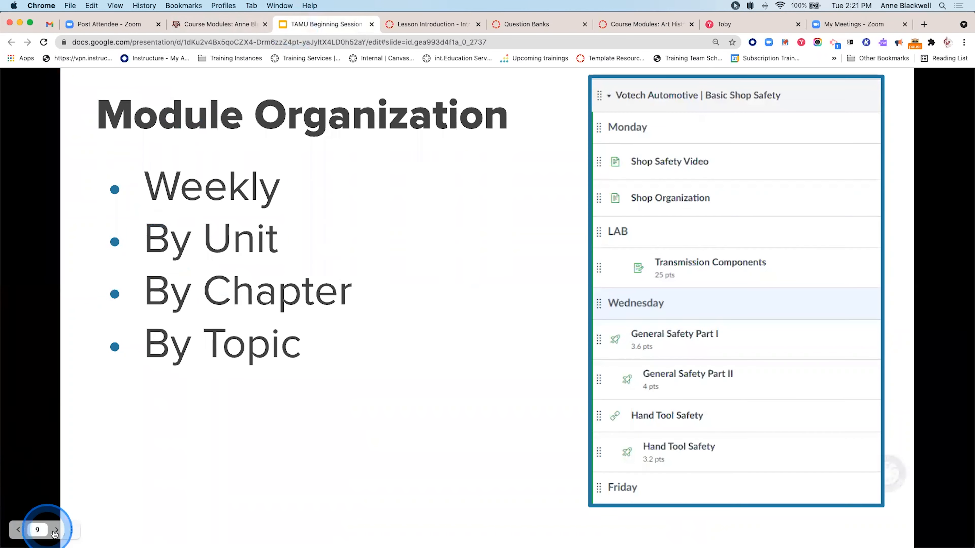
click(55, 531)
click(55, 532)
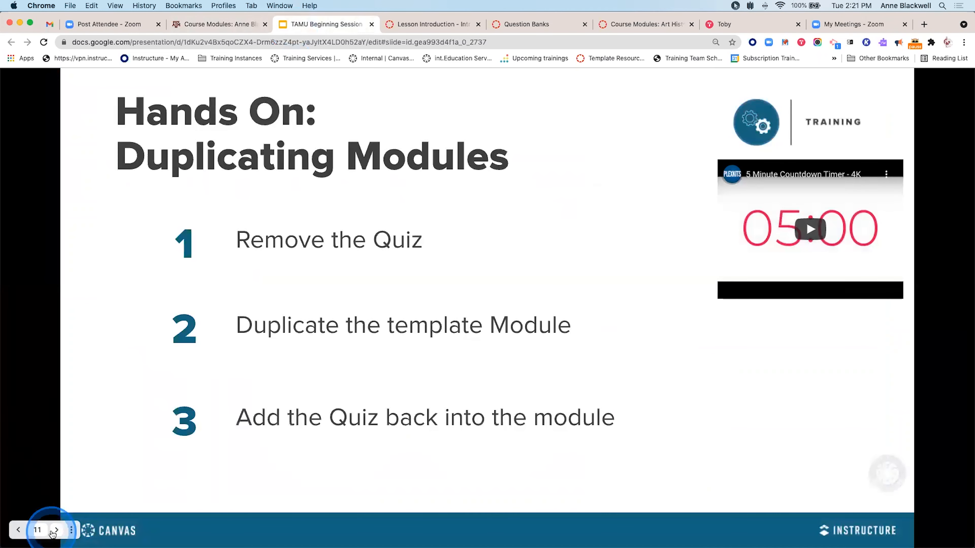
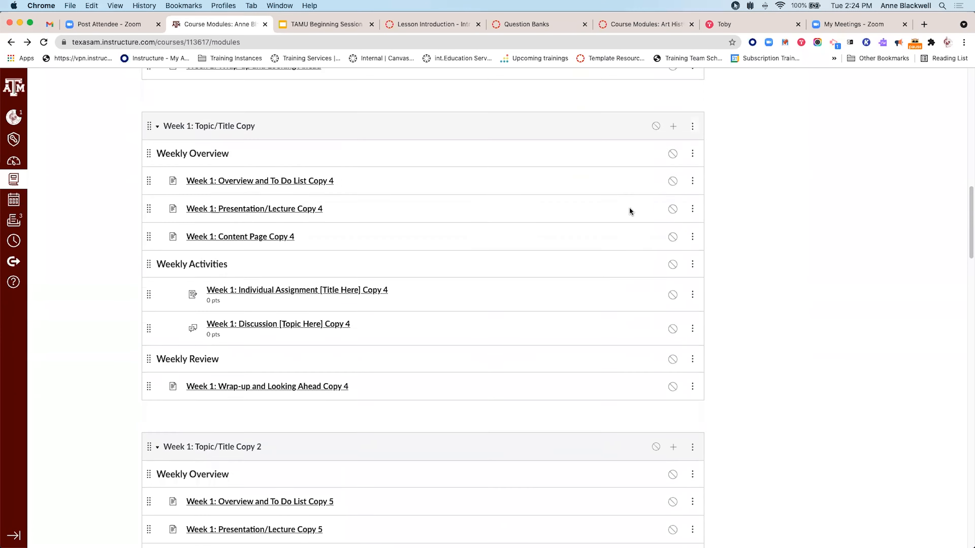
- Review the order and item names of the original Week 1: Topic/Title module and its two copies
scroll(630, 210, down, 5)
click(589, 283)
scroll(588, 280, down, 2)
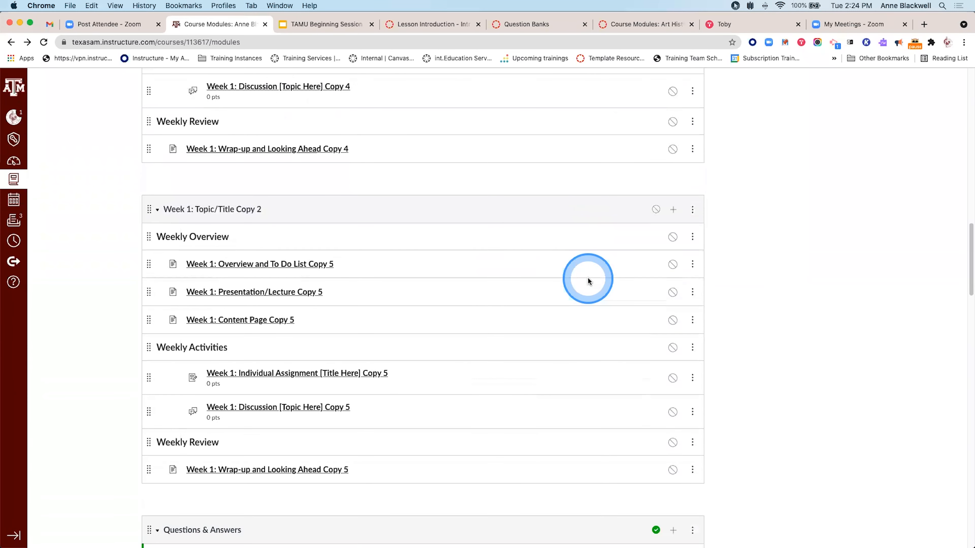
scroll(221, 304, down, 4)
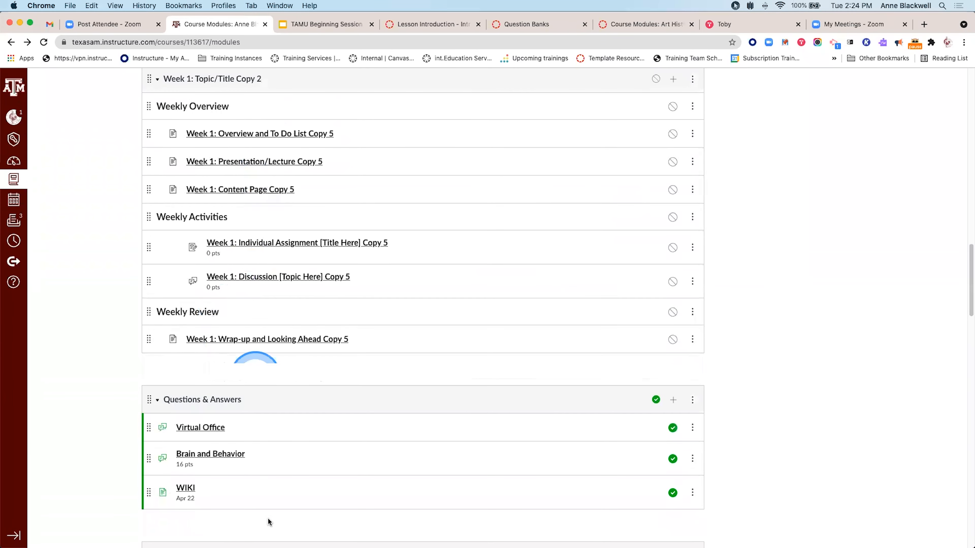
scroll(285, 303, up, 9)
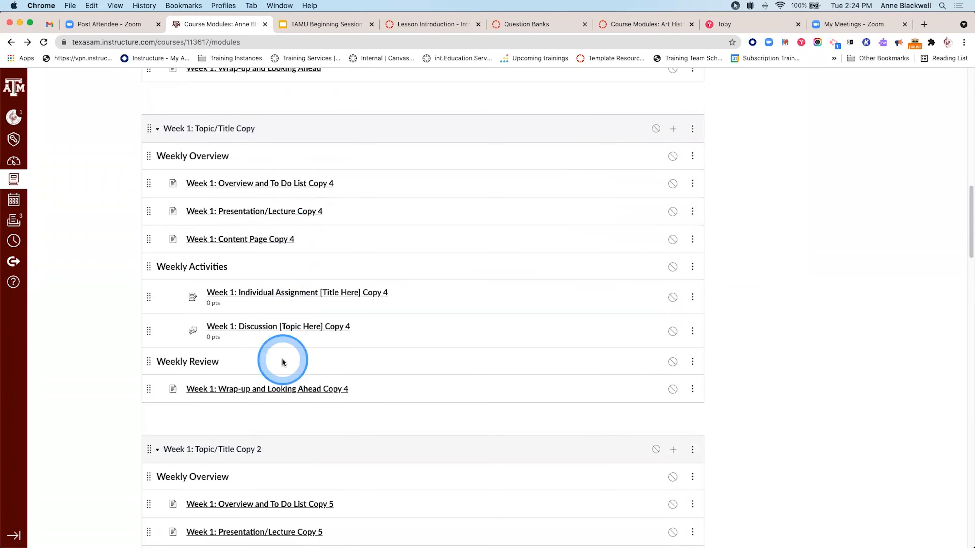
scroll(282, 359, up, 5)
scroll(279, 361, up, 1)
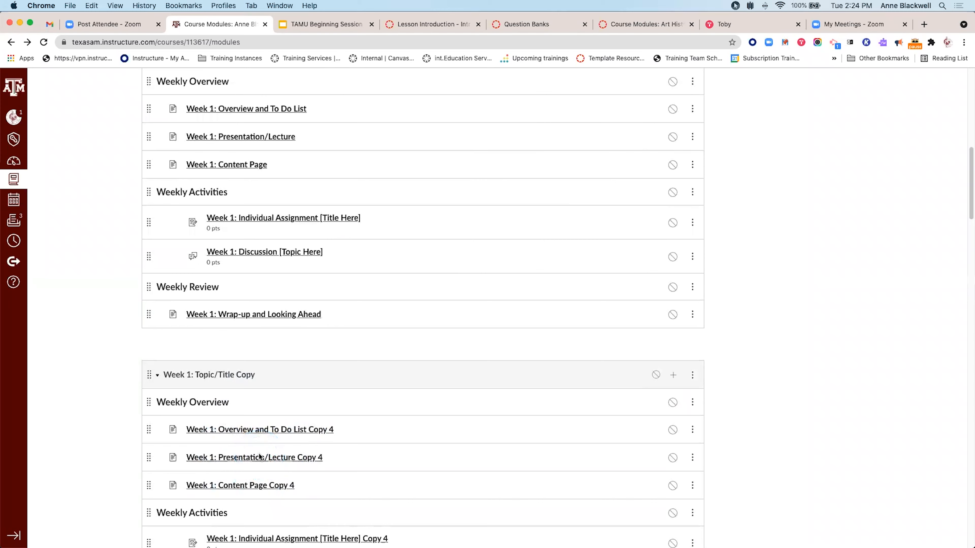
click(265, 439)
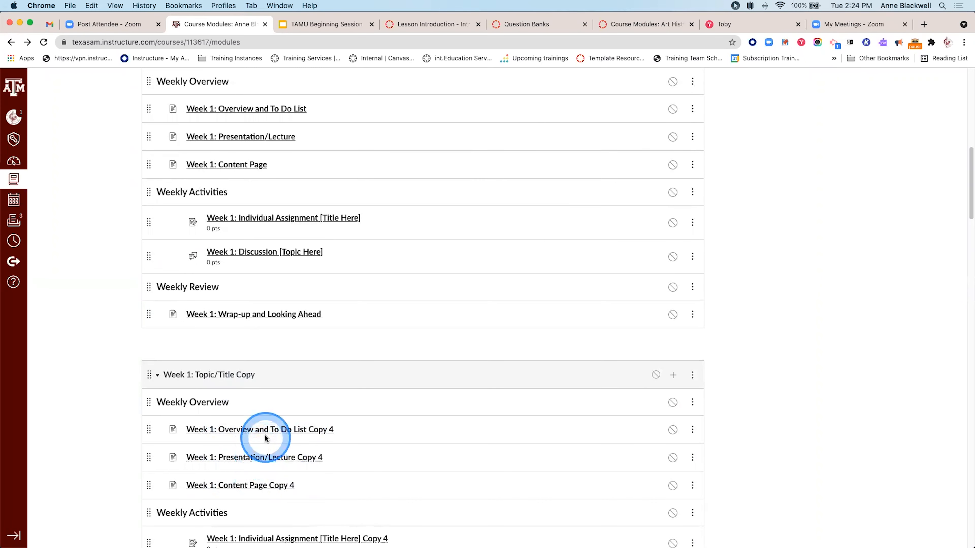
scroll(267, 432, down, 4)
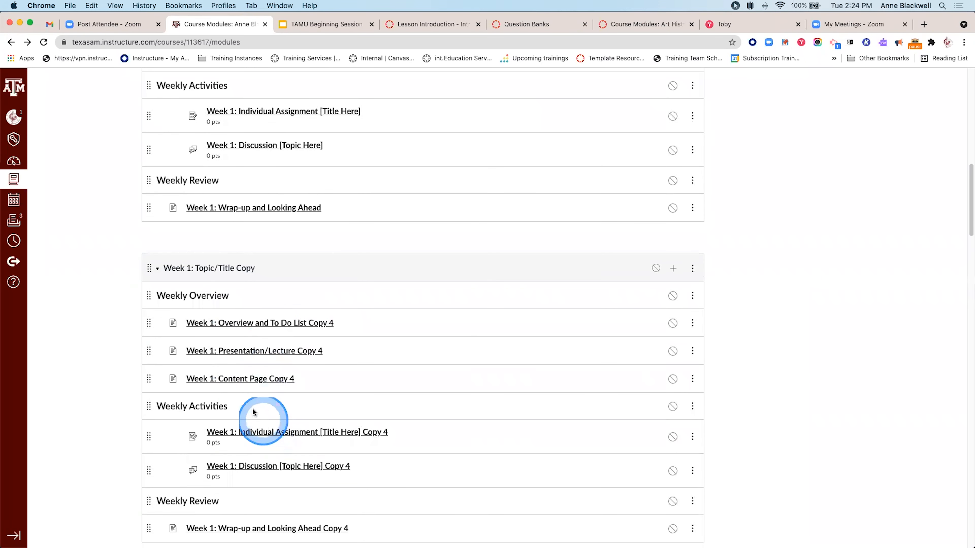
scroll(256, 350, down, 7)
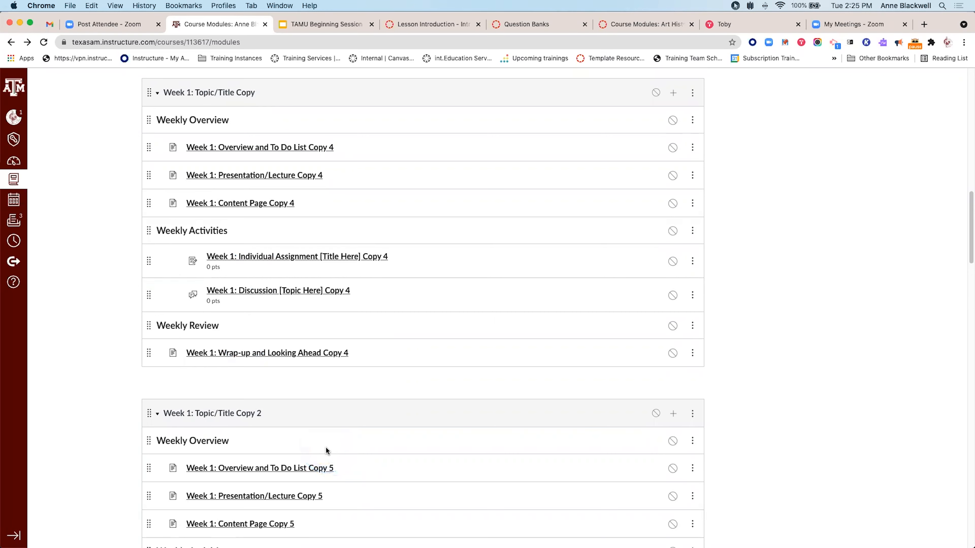
scroll(339, 378, up, 2)
scroll(339, 376, up, 10)
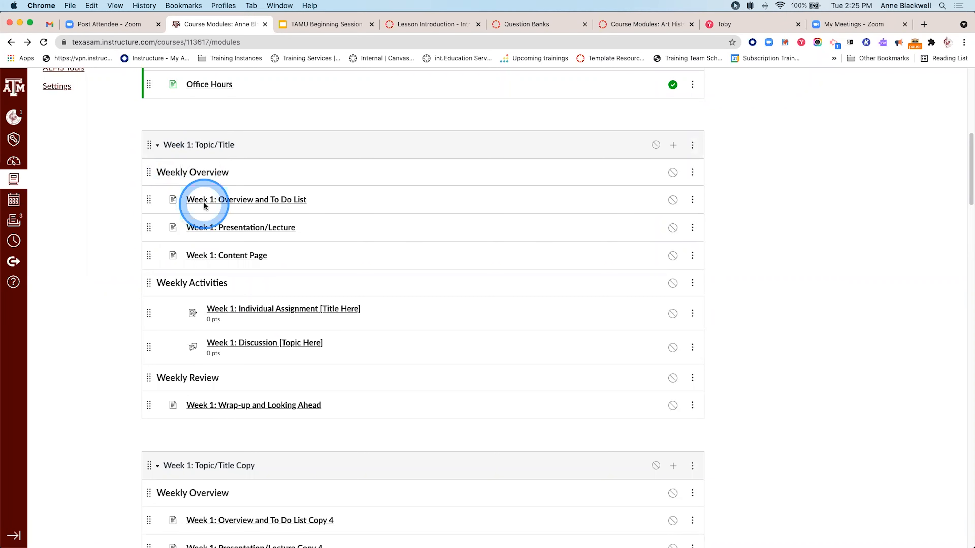
scroll(307, 251, down, 3)
scroll(318, 257, down, 5)
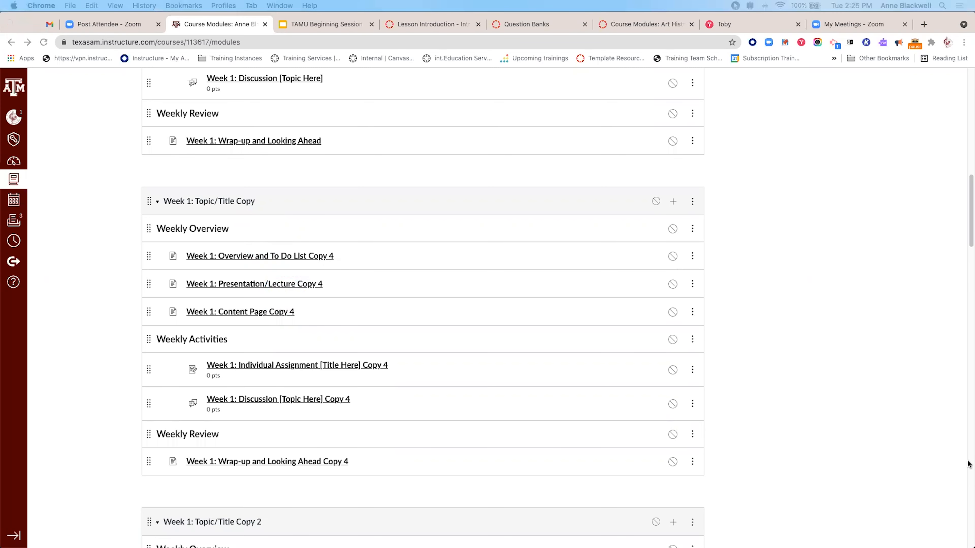
- Open the form for adding a new module to the course, ready for its name
scroll(415, 221, up, 15)
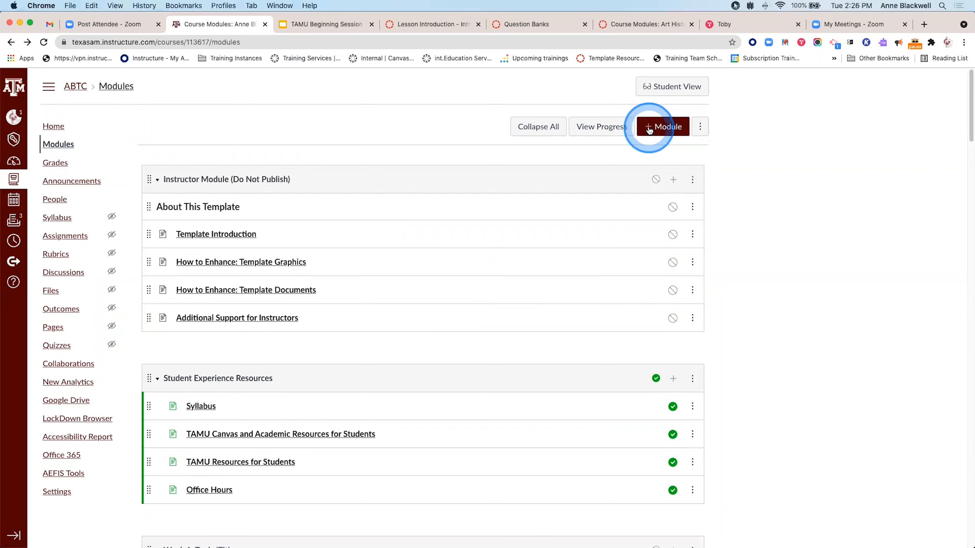
click(657, 127)
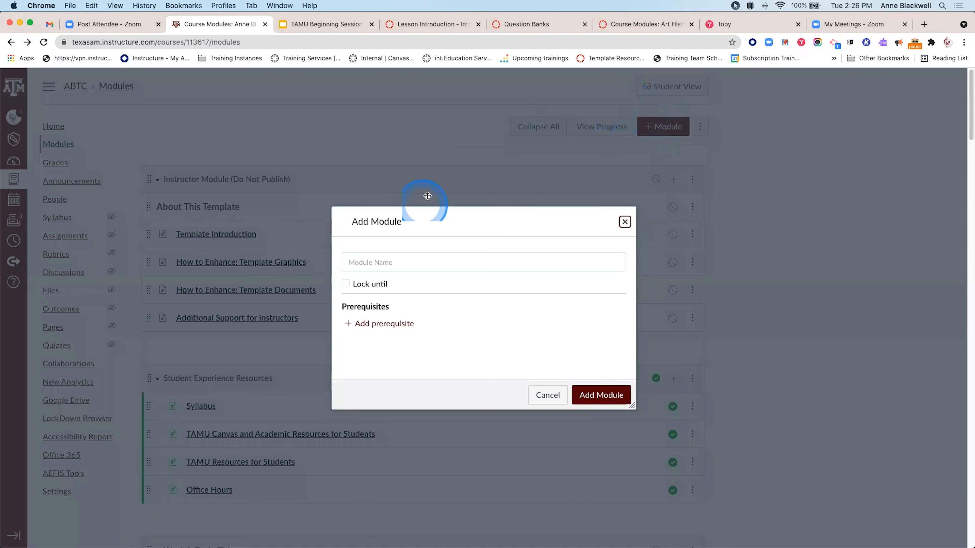
click(418, 260)
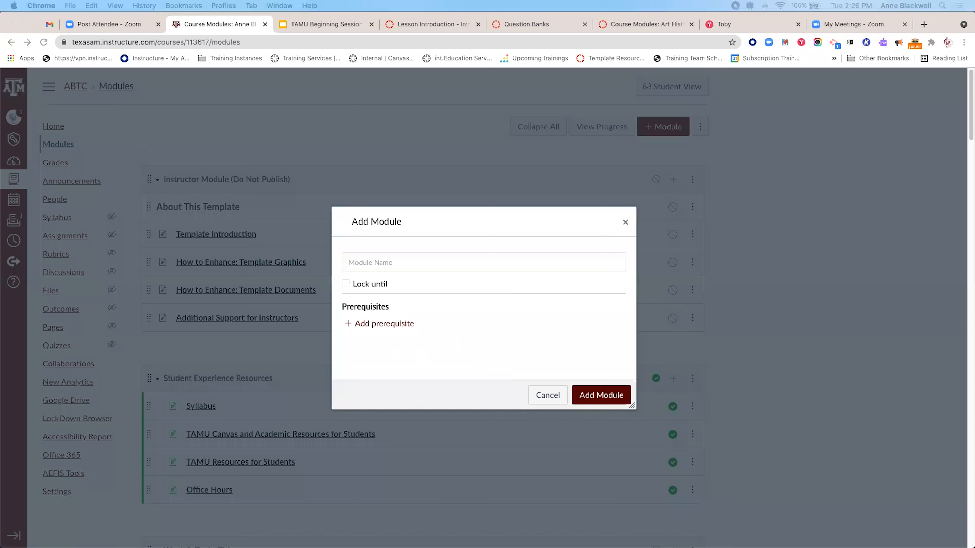
click(404, 258)
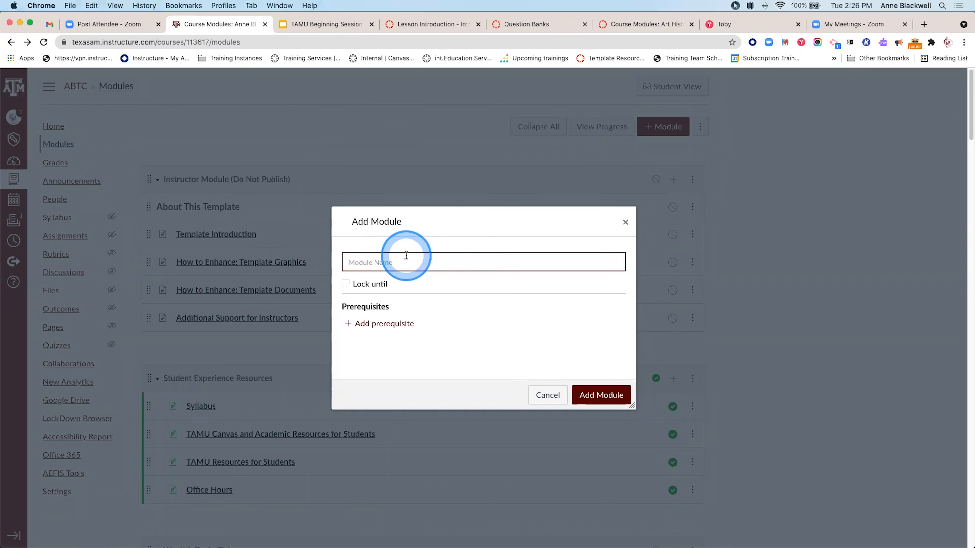
text(Lesson)
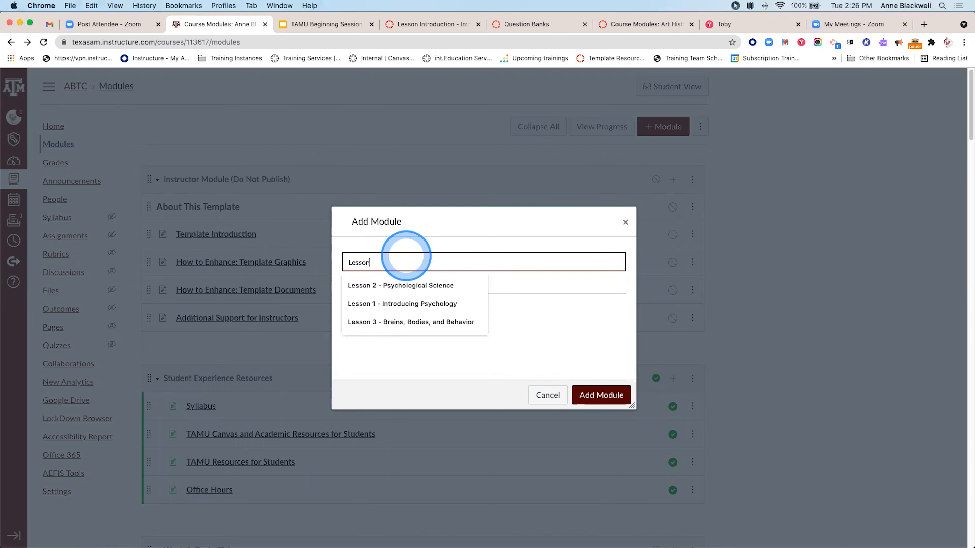
key(BackSpace)
key(BackSpace)
key(BackSpace)
key(BackSpace)
key(BackSpace)
key(BackSpace)
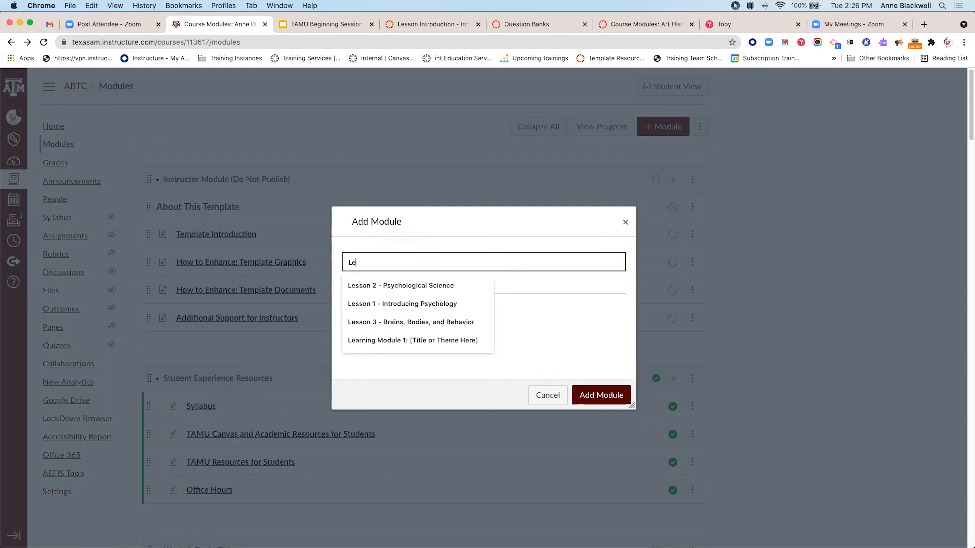
click(407, 255)
text(U)
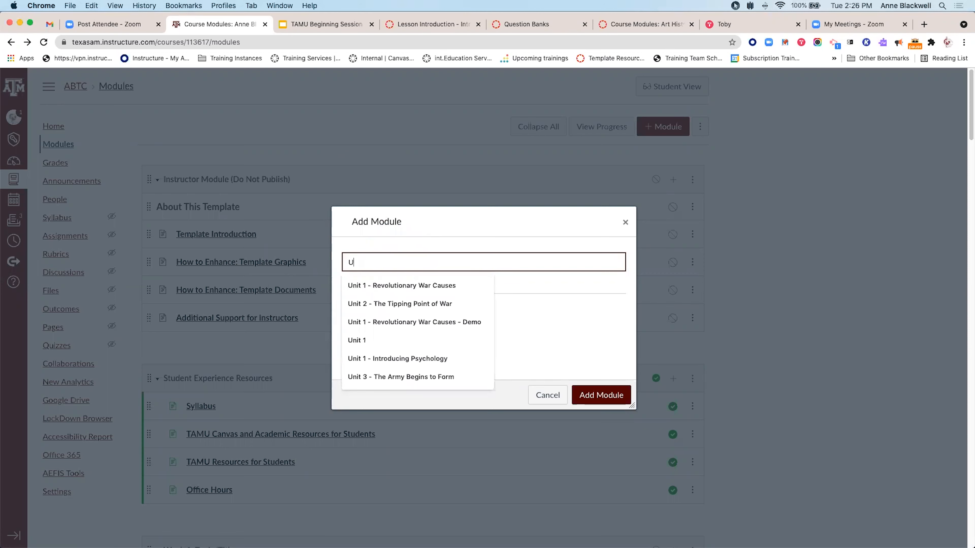
key(BackSpace)
text(W)
click(407, 256)
key(BackSpace)
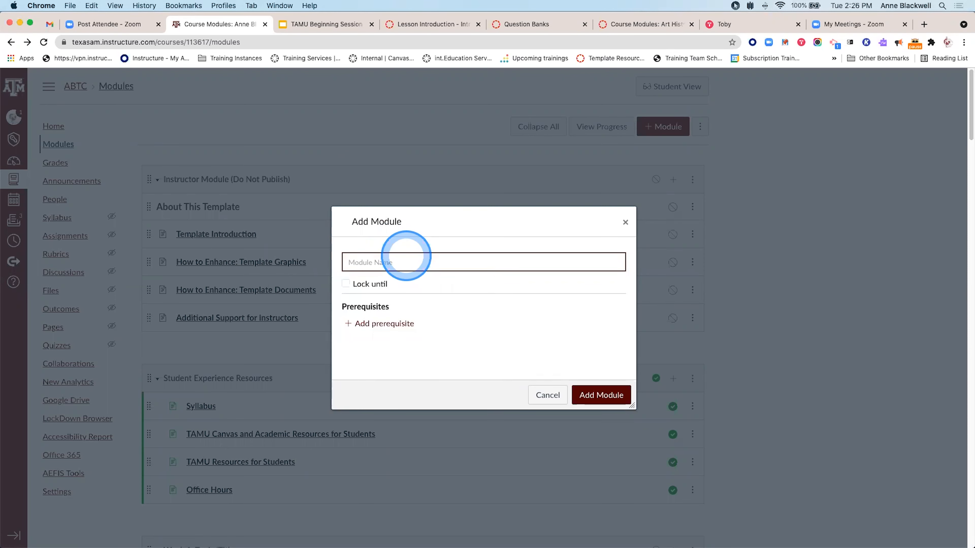
- Name the new module Unit 1 - Introducing Psychology and add it to the course
text(Unit 1)
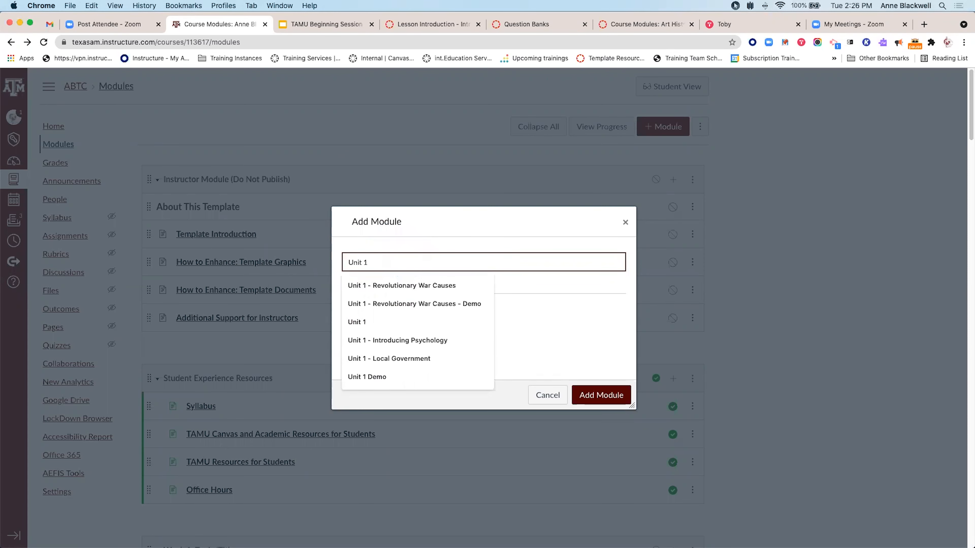
text( -)
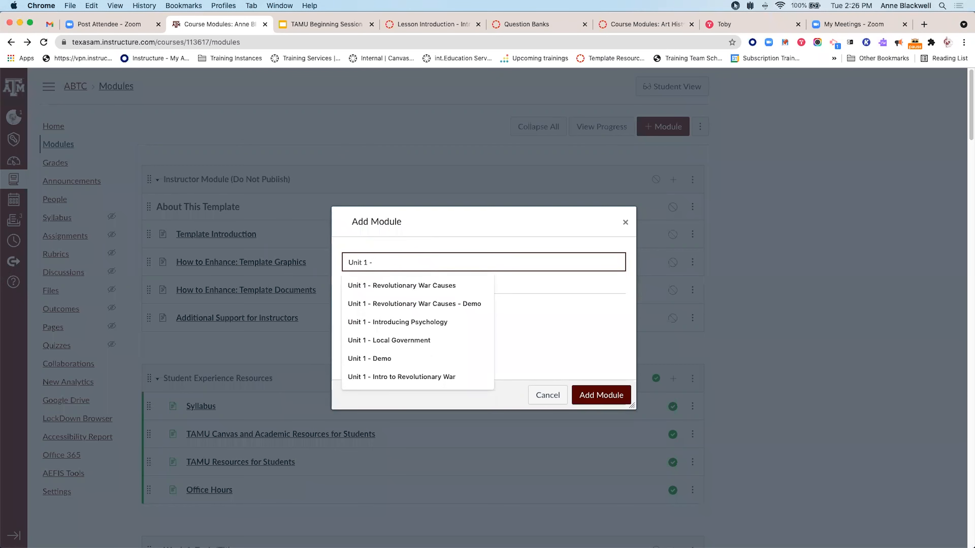
click(421, 322)
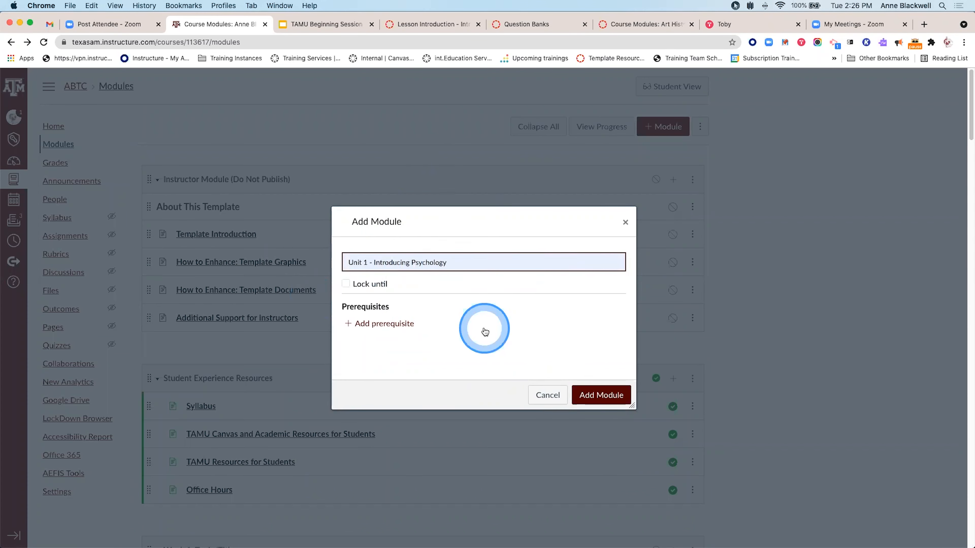
click(602, 396)
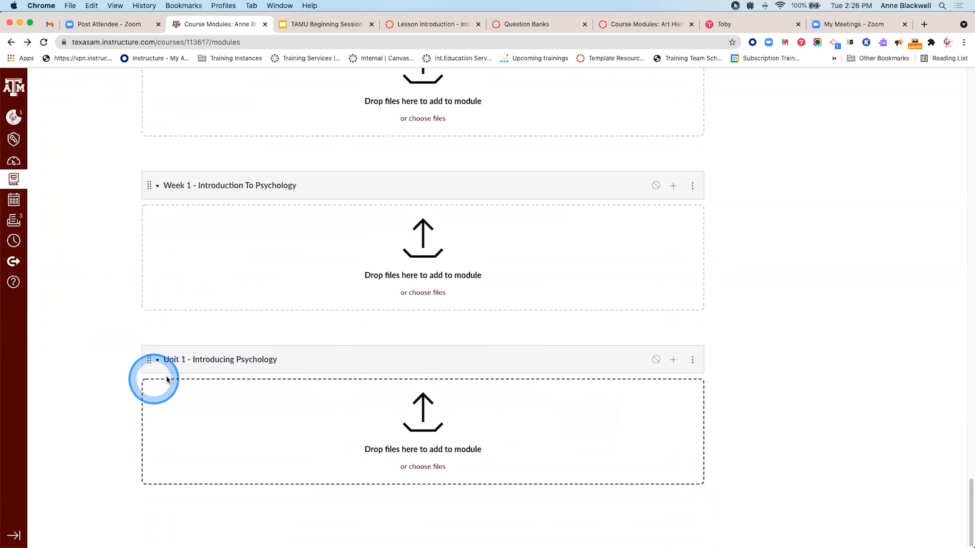
drag(198, 364, 174, 254)
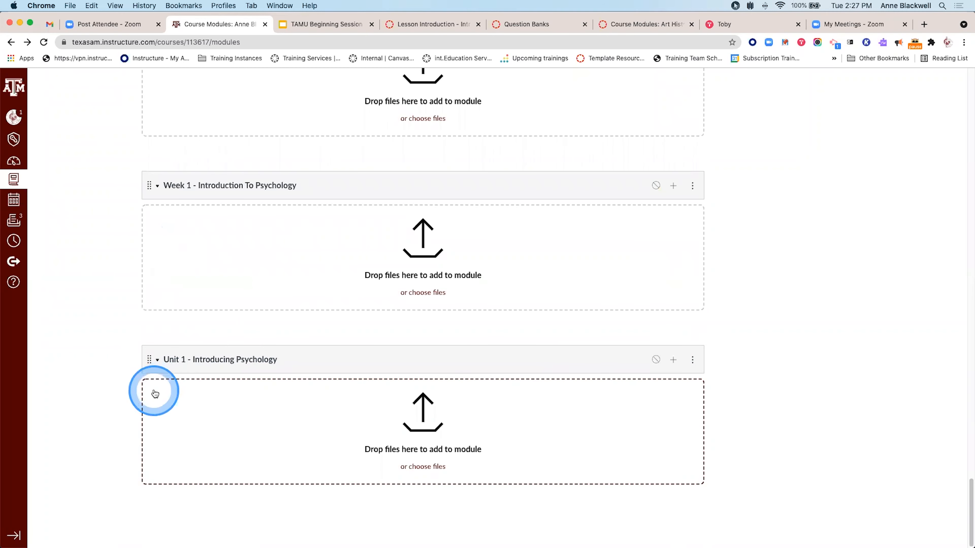
scroll(148, 361, up, 5)
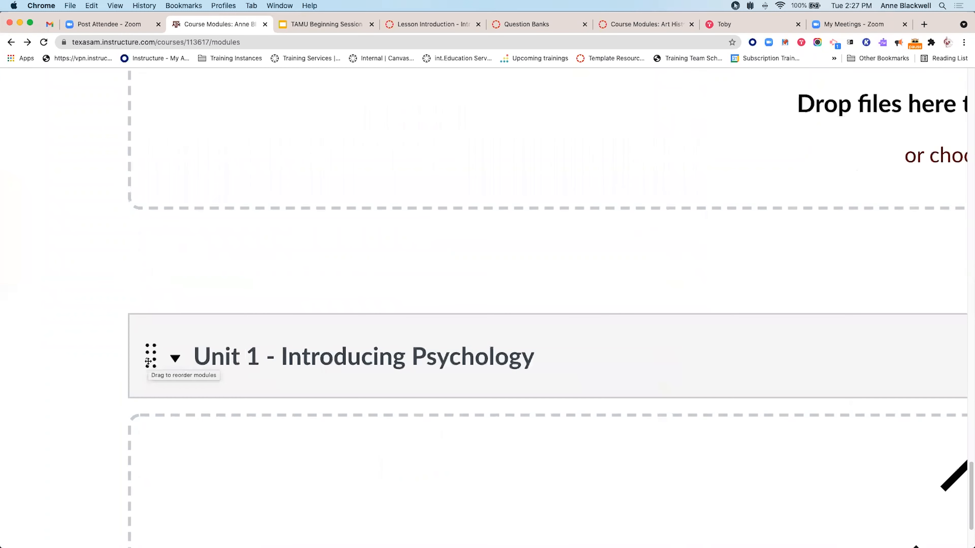
scroll(148, 361, down, 5)
mouse_move(149, 362)
mouse_down()
mouse_move(150, 326)
mouse_move(148, 358)
mouse_up()
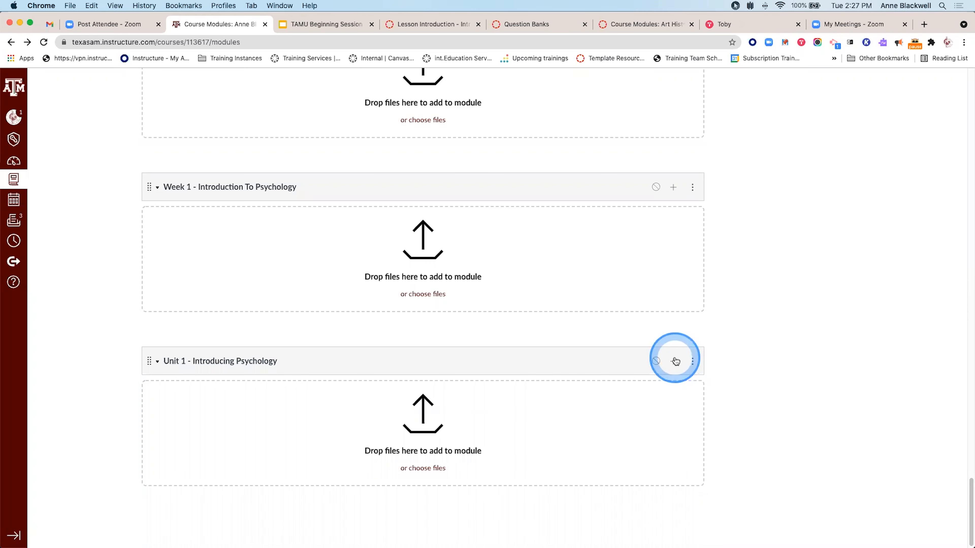
- Open the move options for the Unit 1 - Introducing Psychology module and examine the Before and After placements with their reference modules
click(692, 361)
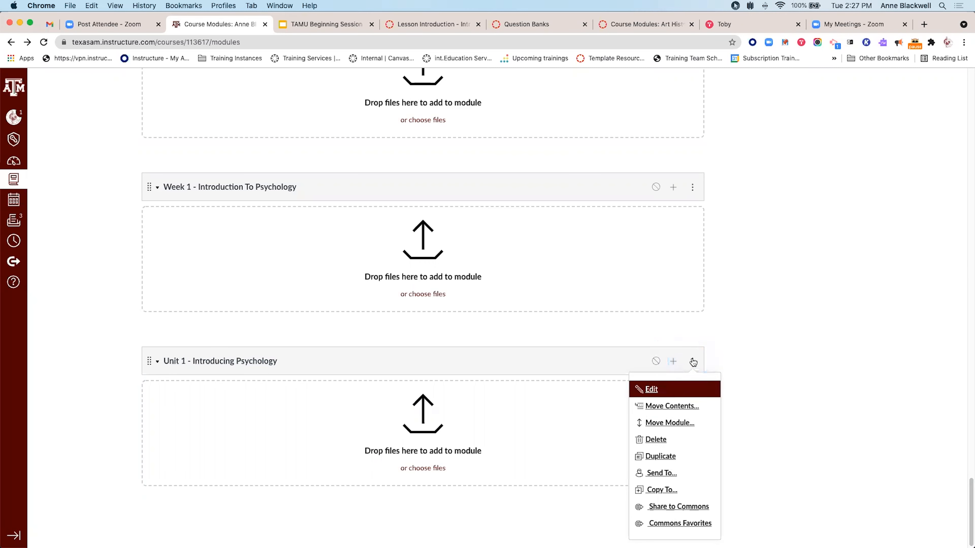
click(660, 424)
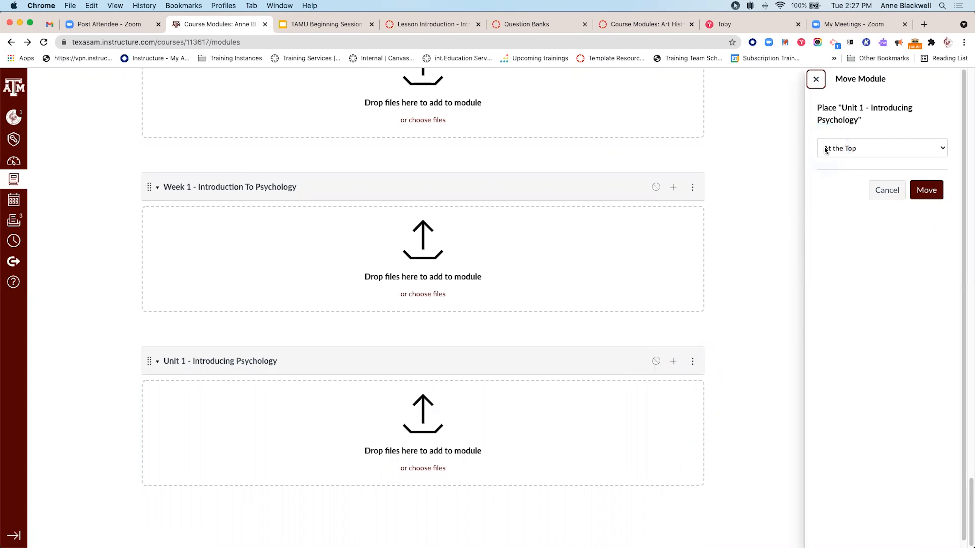
click(924, 148)
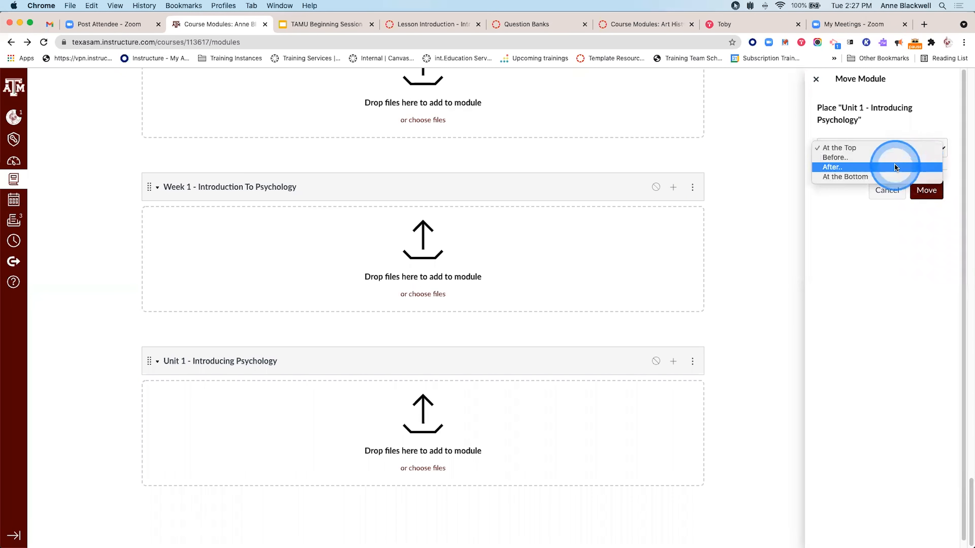
click(847, 161)
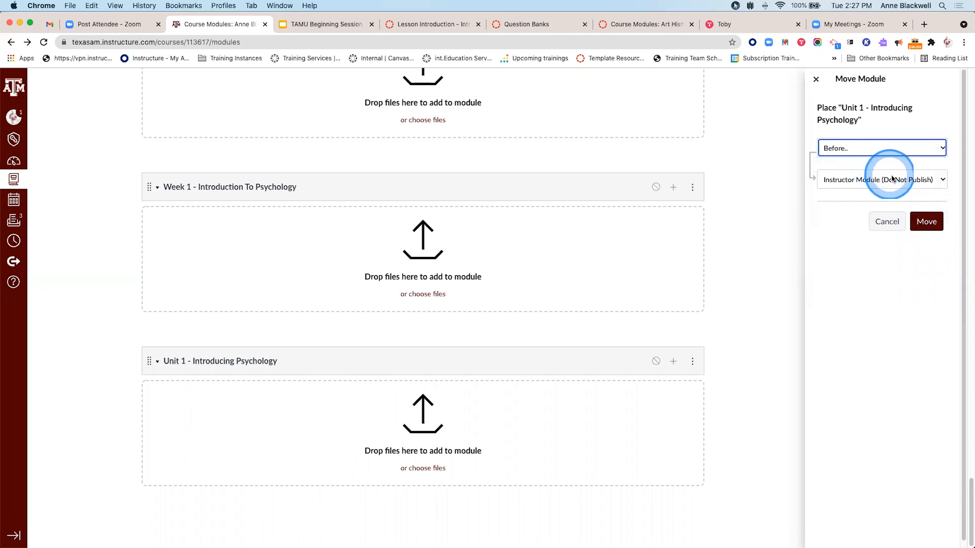
click(899, 180)
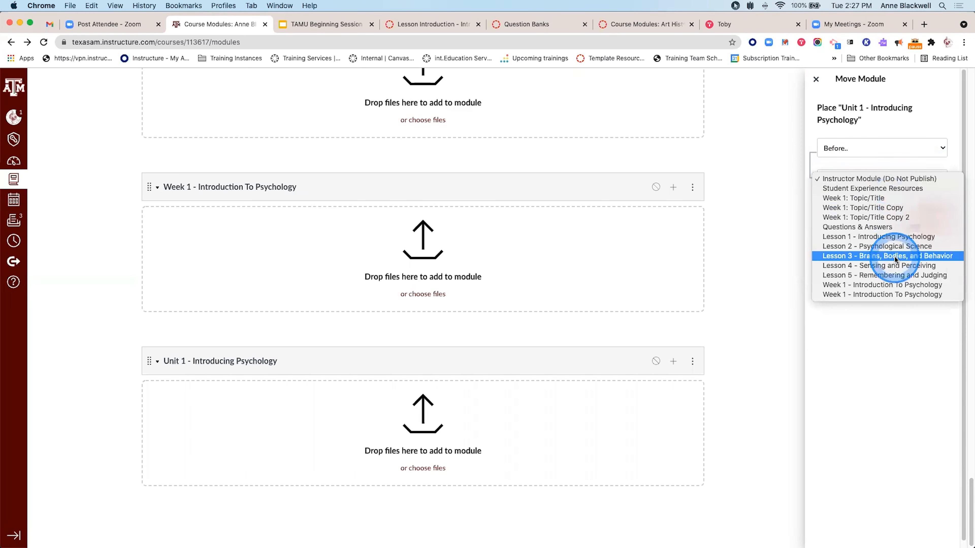
click(909, 149)
click(908, 149)
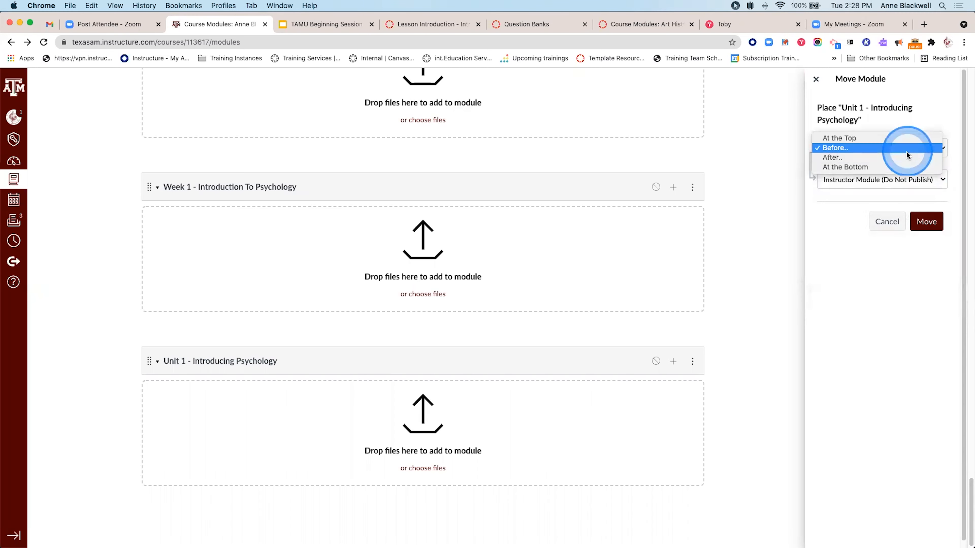
click(909, 155)
drag(905, 179, 898, 235)
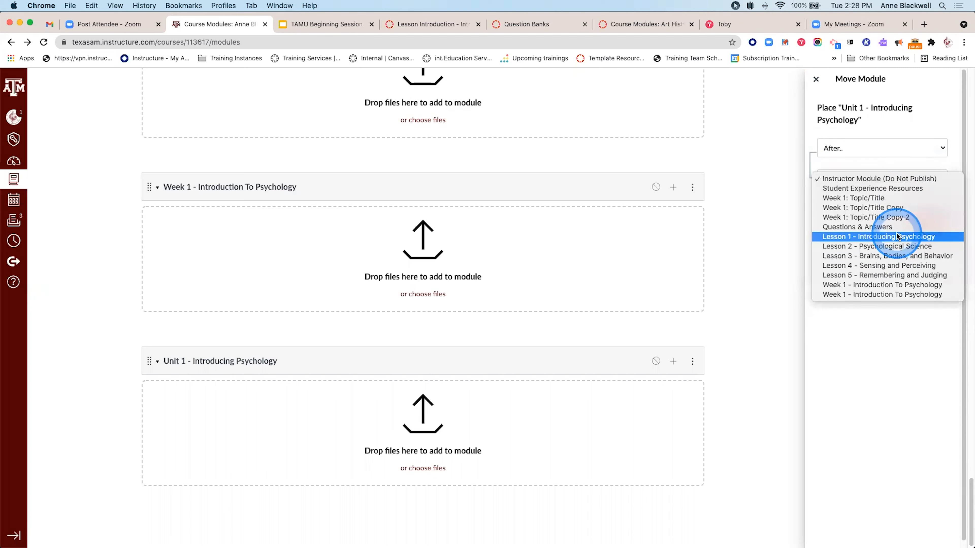
- Move the Unit 1 - Introducing Psychology module by placing it At the Top of the module list
click(882, 148)
click(881, 148)
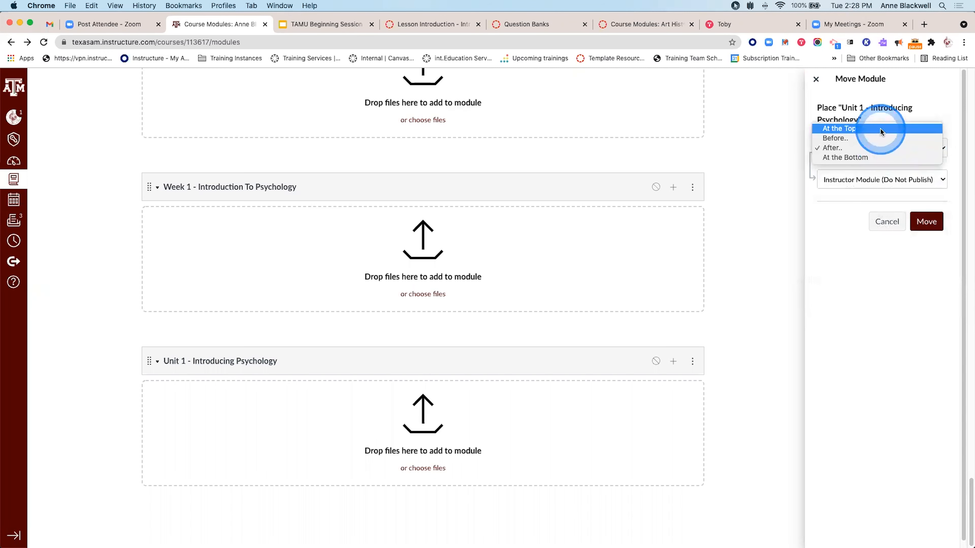
click(880, 129)
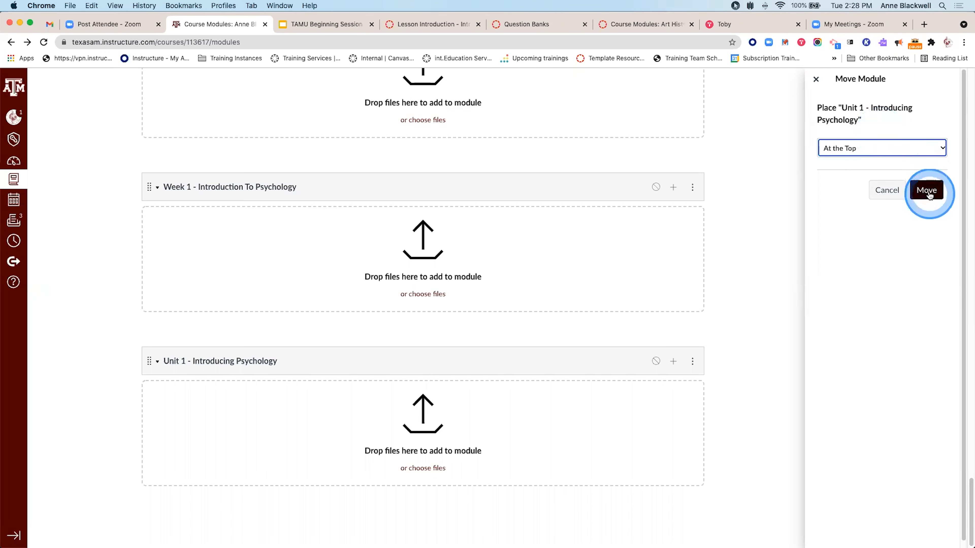
click(928, 191)
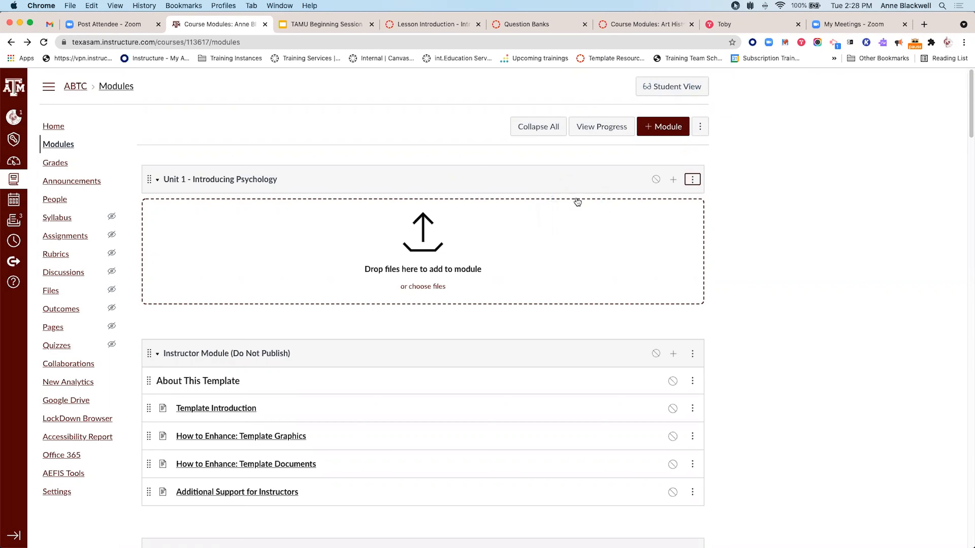
- Switch to the TAMU Beginning Session slides and go back to the What Can Be Added To Modules? slide
scroll(628, 197, up, 10)
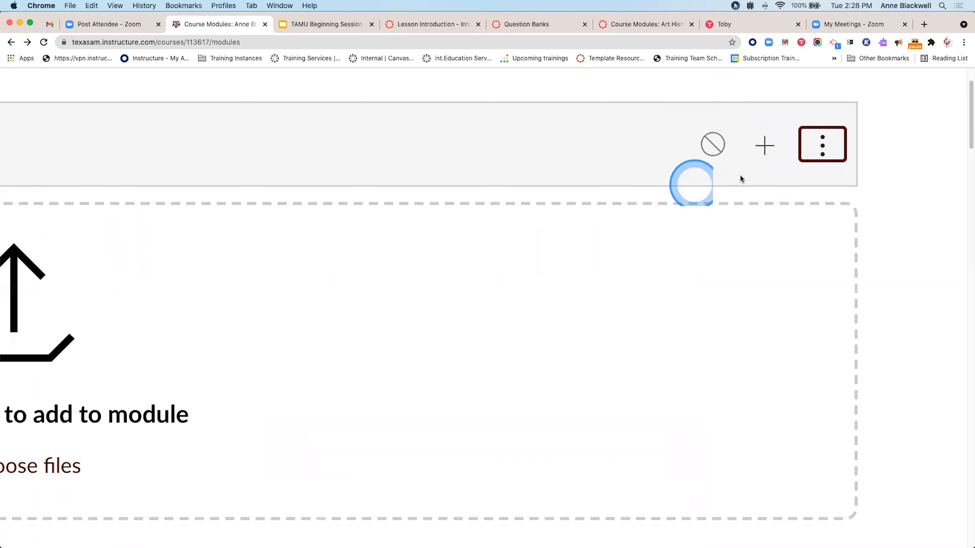
scroll(696, 188, down, 10)
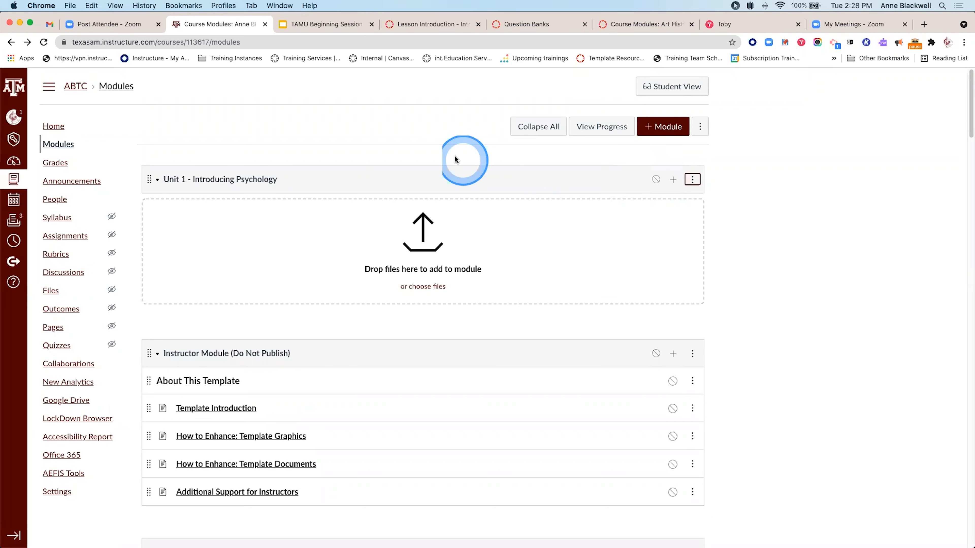
click(323, 26)
mouse_move(58, 530)
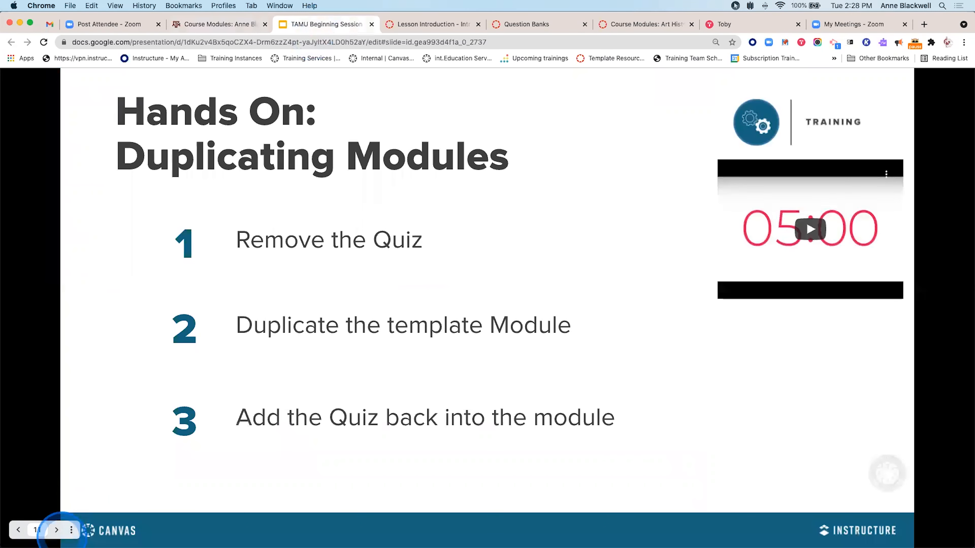
click(18, 530)
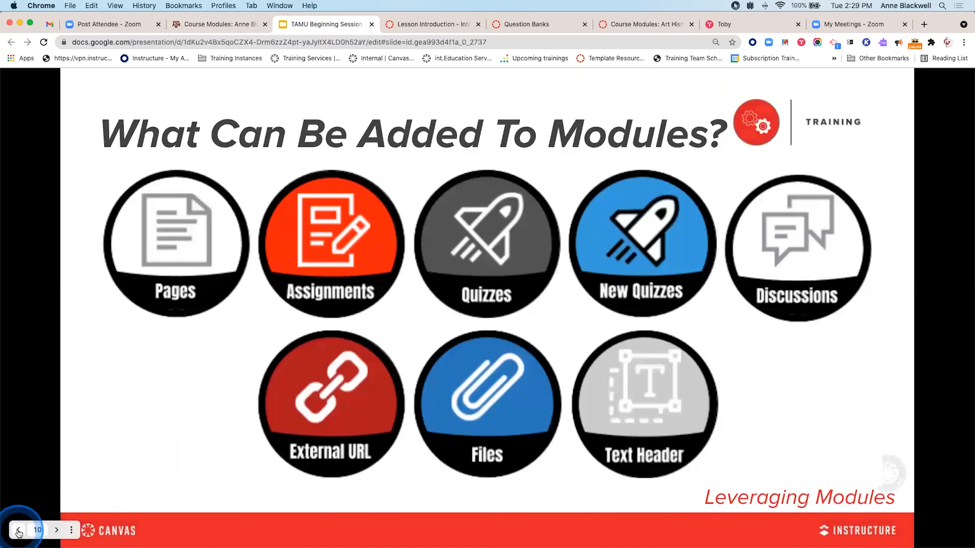
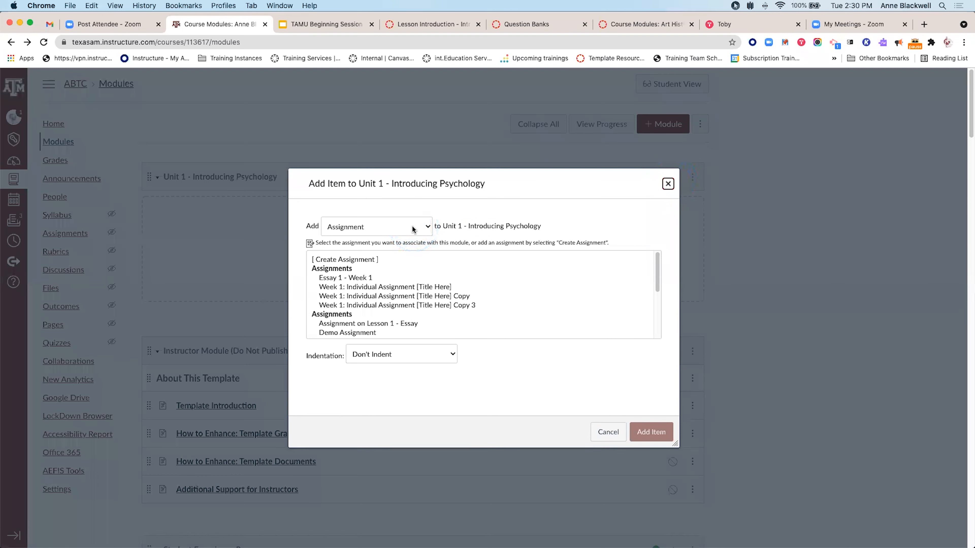
- Set the item being added to Unit 1 - Introducing Psychology to a newly created page
click(413, 226)
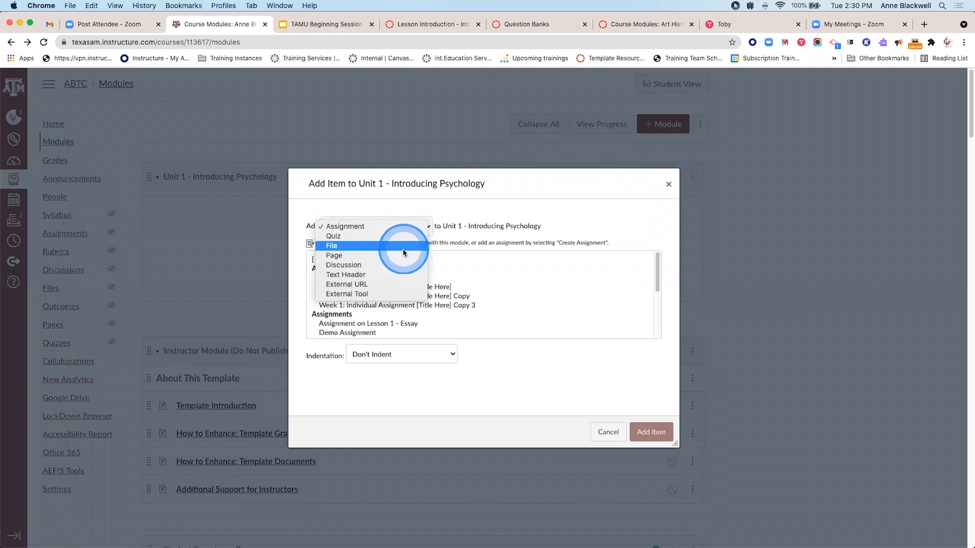
click(403, 257)
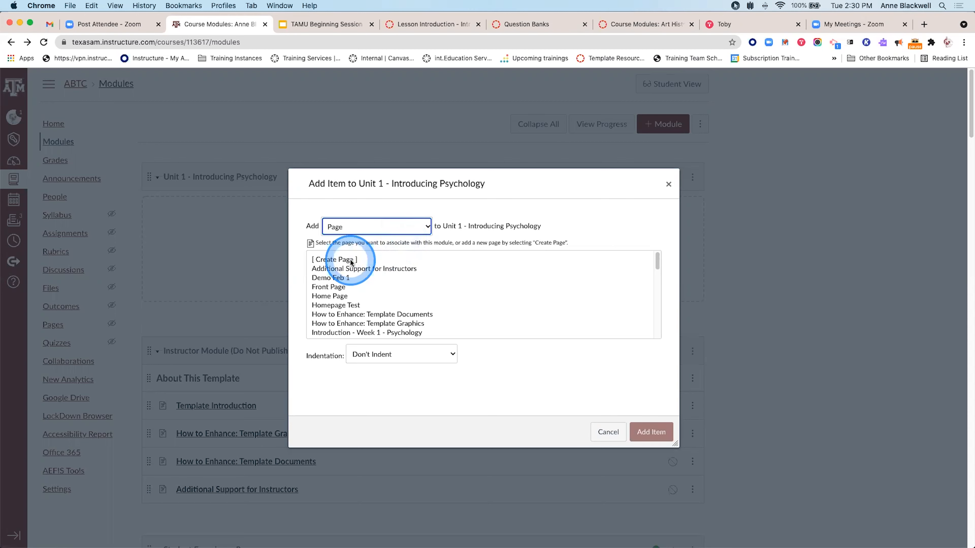
click(340, 260)
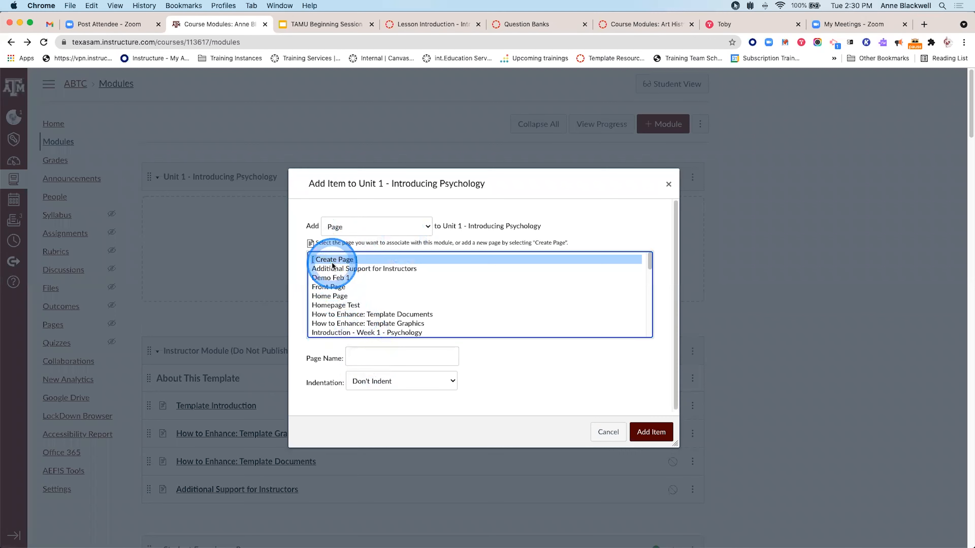
scroll(333, 265, up, 5)
scroll(332, 264, down, 5)
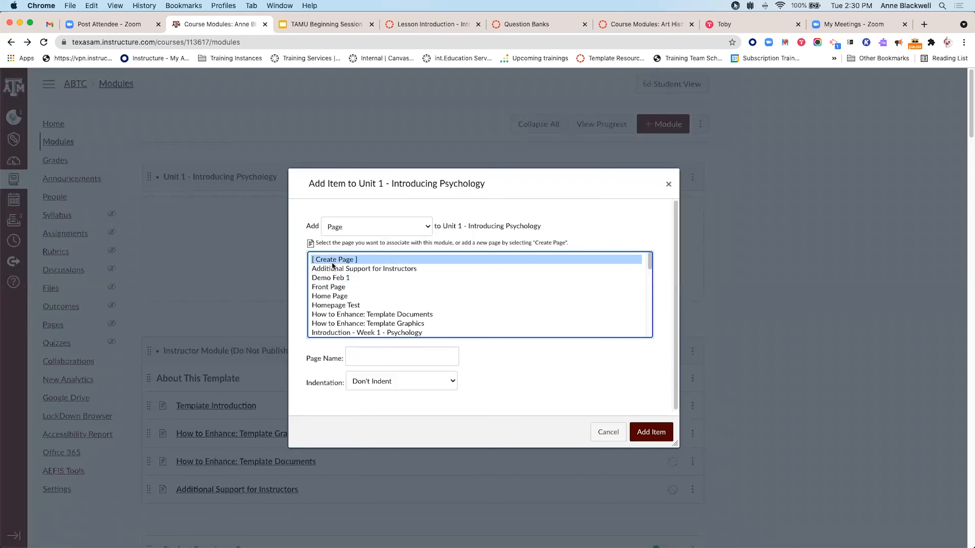
- Name the new page Into to Psychology and add it to the Unit 1 module without indentation
click(367, 357)
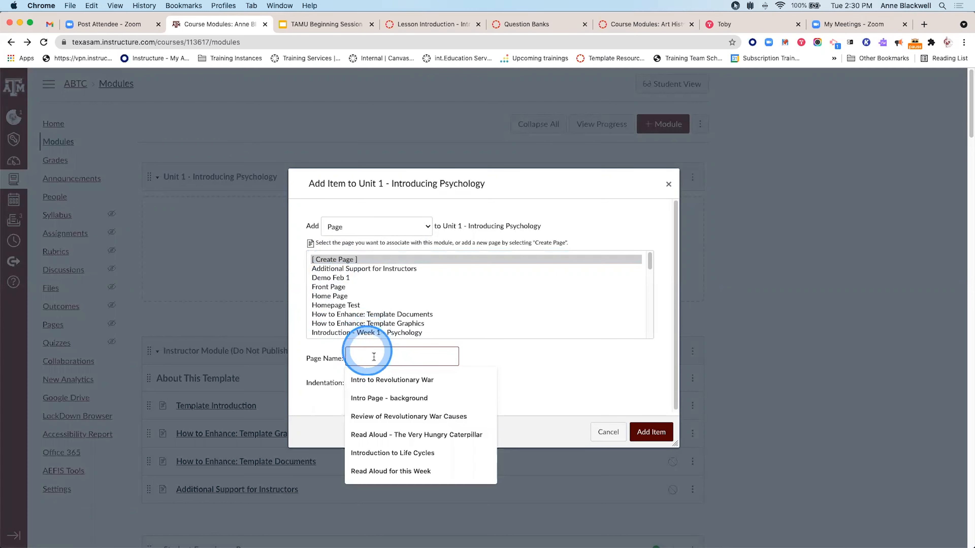
text(In)
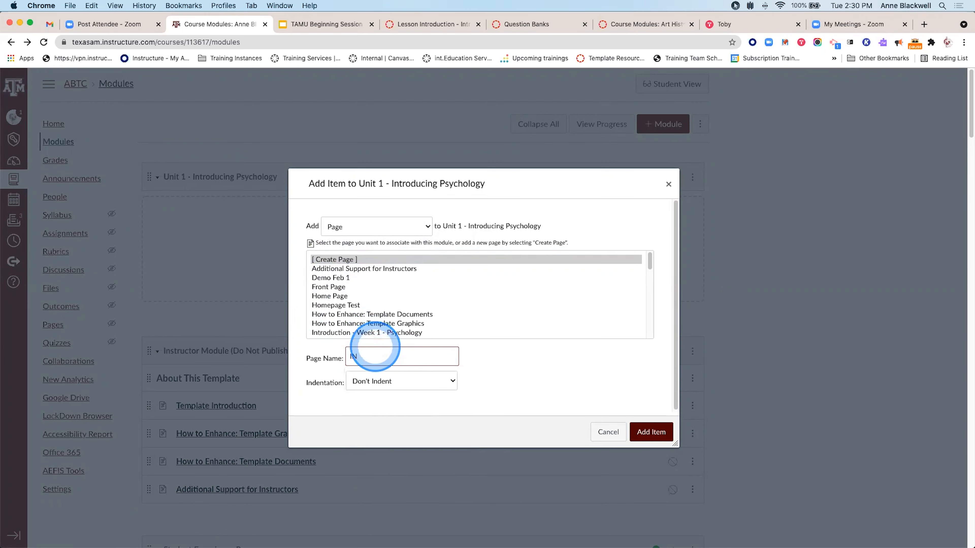
key(BackSpace)
text(nt)
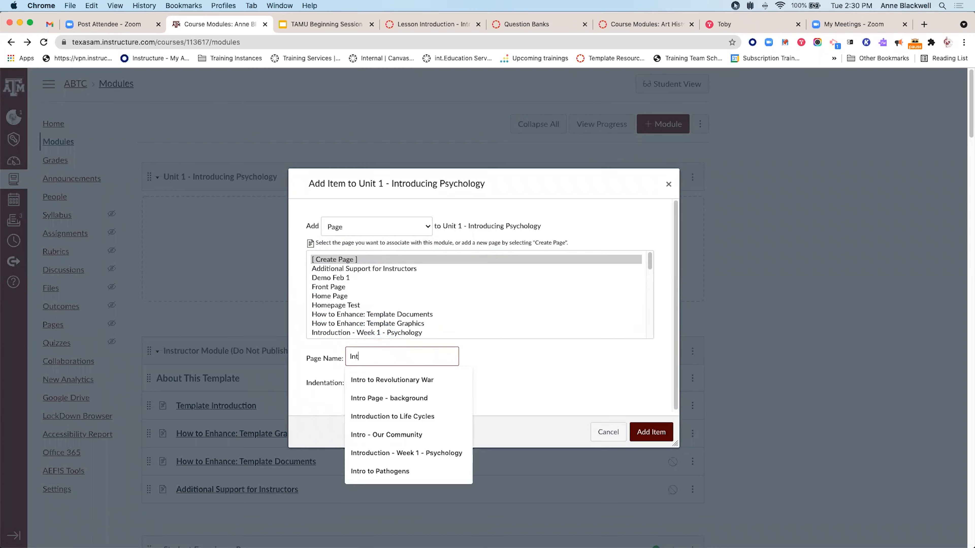
text(o to Psychology)
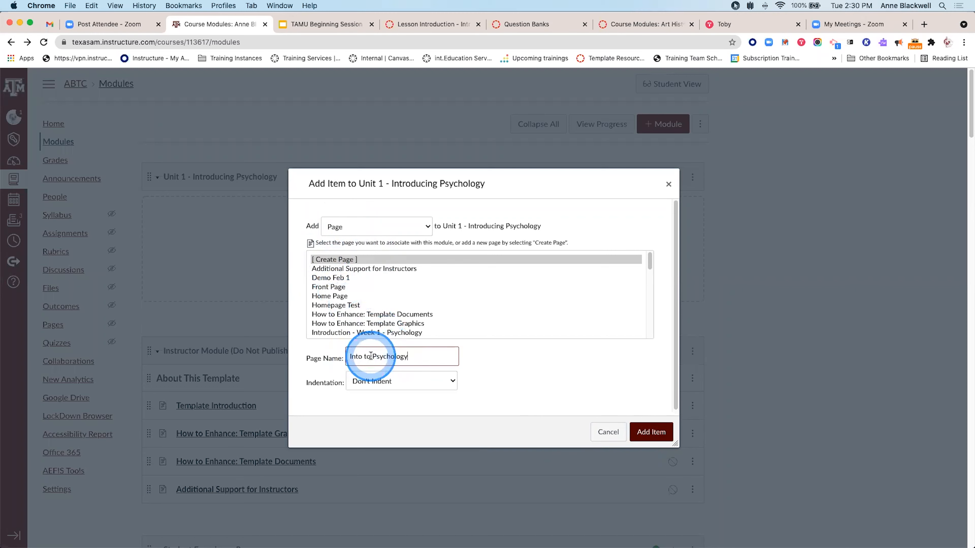
click(652, 432)
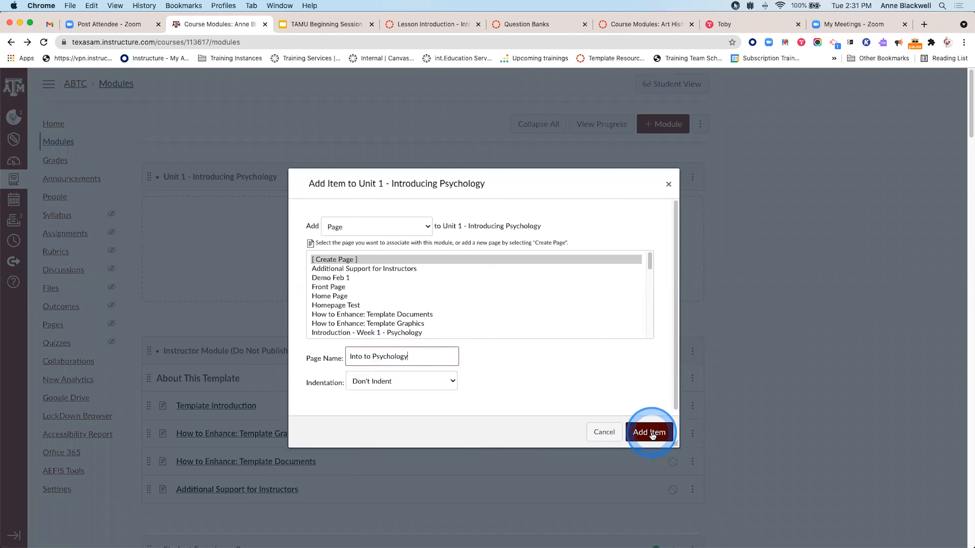
click(651, 432)
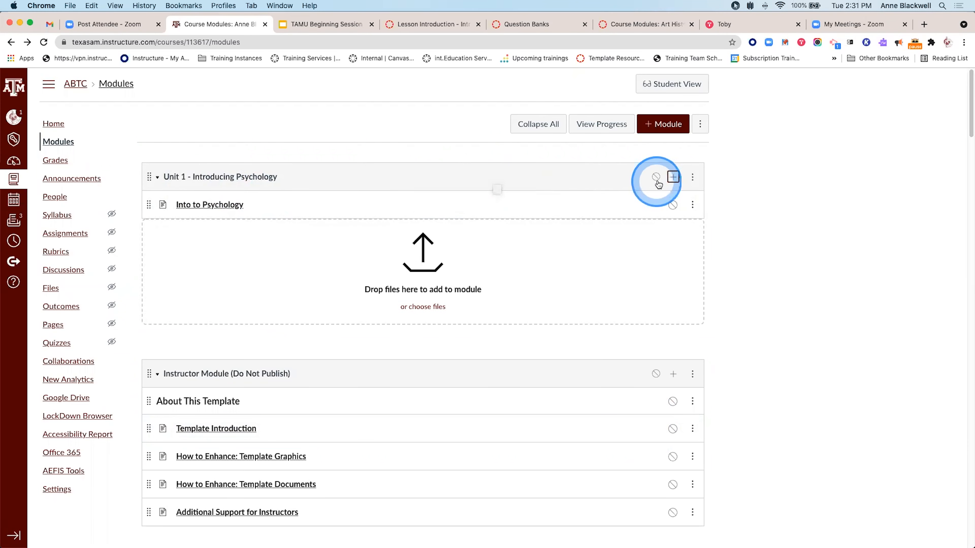
- Start adding another item to Unit 1 - Introducing Psychology and set its type to File
click(673, 176)
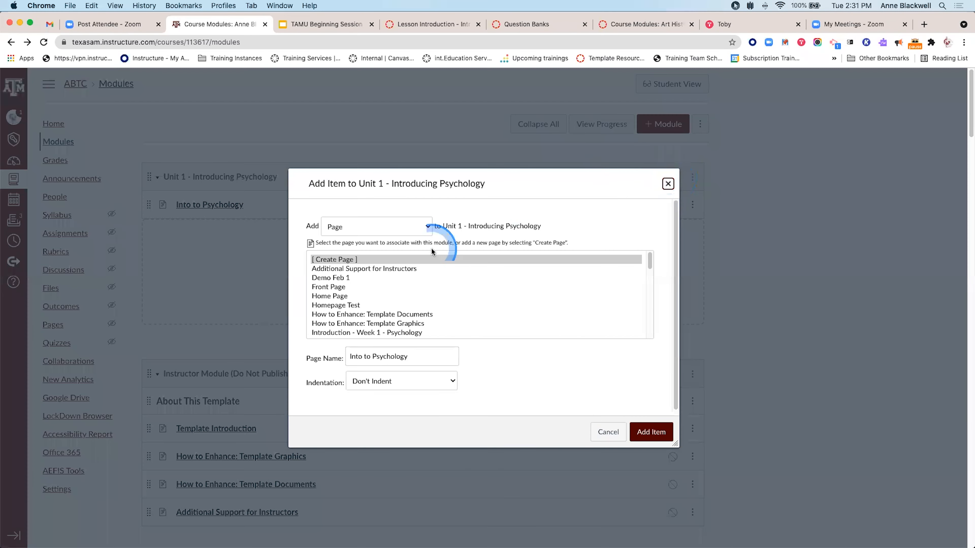
click(407, 226)
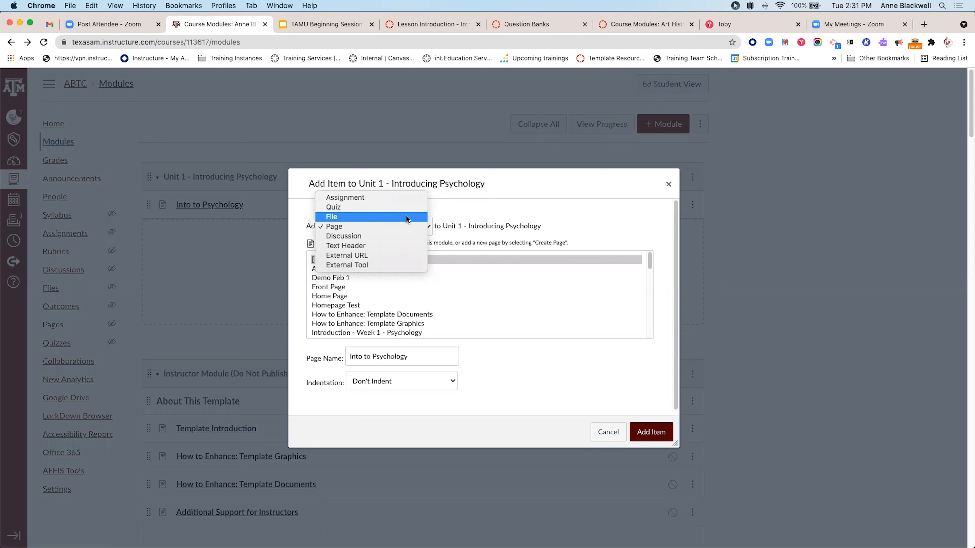
click(480, 285)
click(669, 185)
click(673, 177)
click(412, 226)
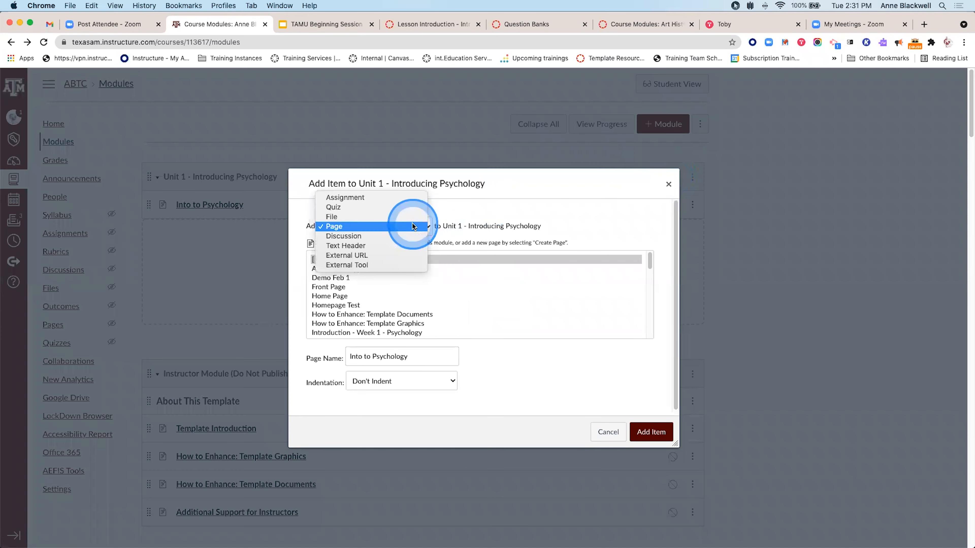
click(409, 216)
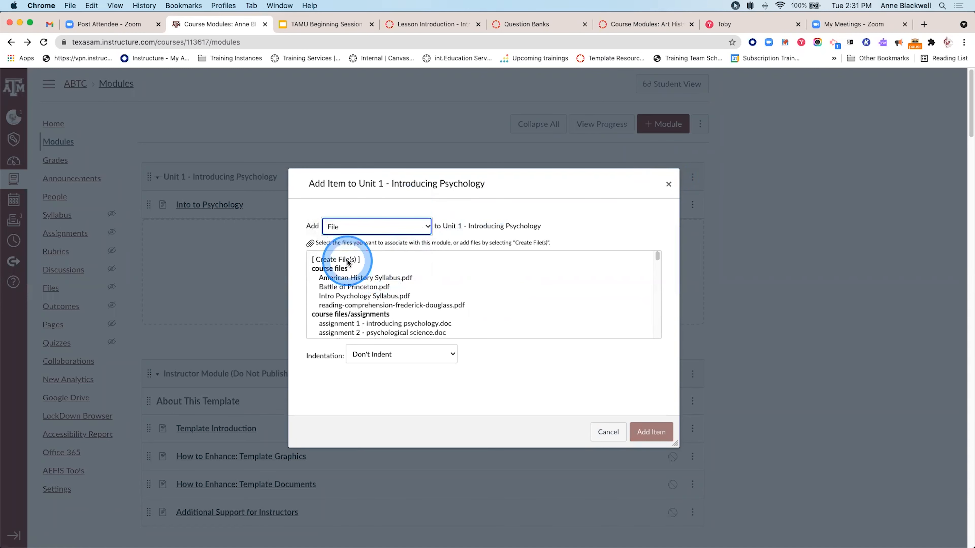
- Look through the list of existing course files that can be added to the module
scroll(393, 285, down, 3)
scroll(394, 285, down, 10)
scroll(392, 282, down, 10)
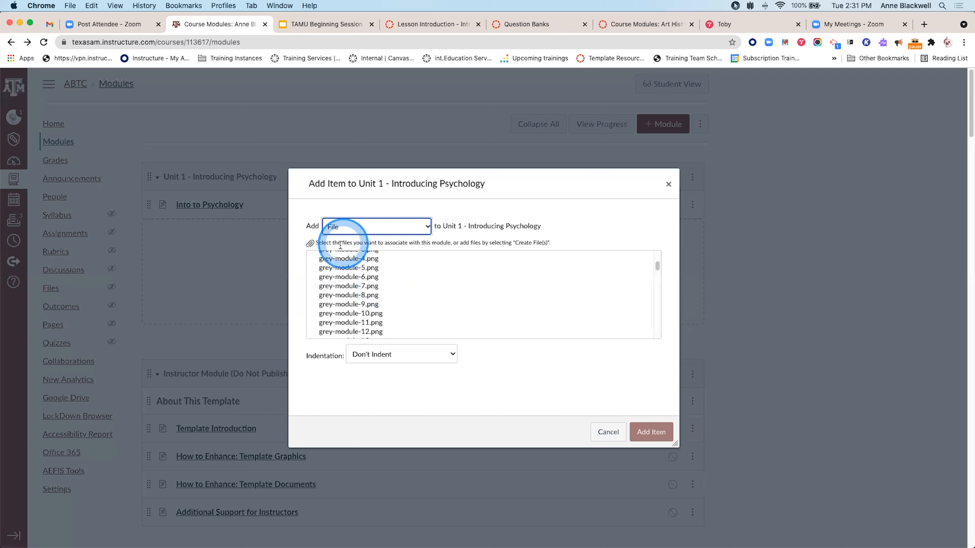
scroll(364, 314, down, 10)
scroll(364, 312, up, 10)
scroll(364, 313, up, 10)
click(371, 314)
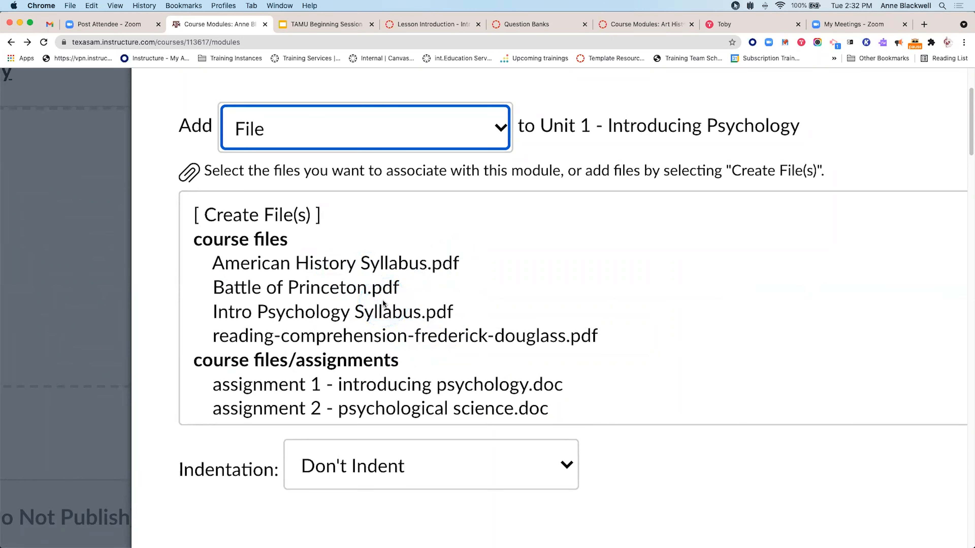
- Select the three course files from American History Syllabus.pdf through Intro Psychology Syllabus.pdf together
click(325, 264)
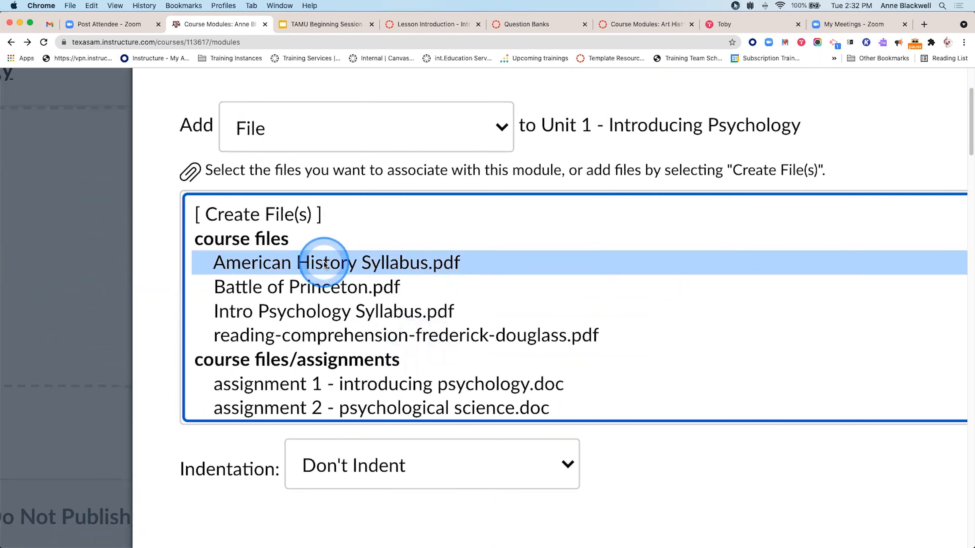
scroll(324, 265, down, 5)
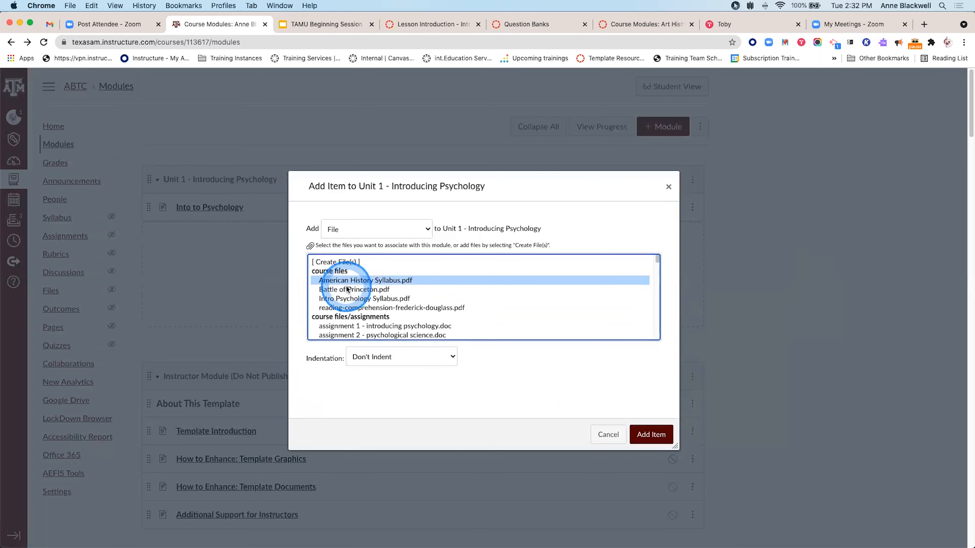
shift+click(357, 299)
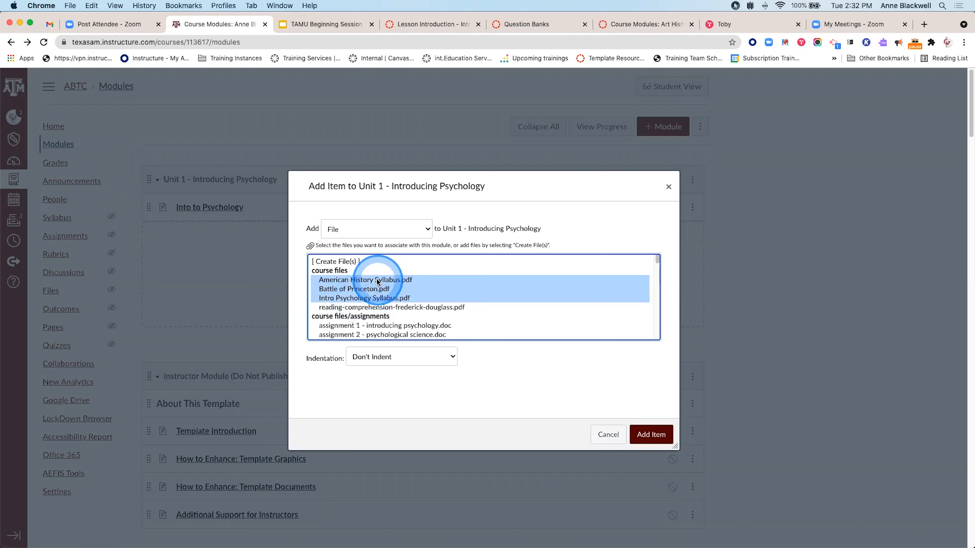
- Switch from existing course files to creating new files for the module, and start choosing files from the computer
click(346, 262)
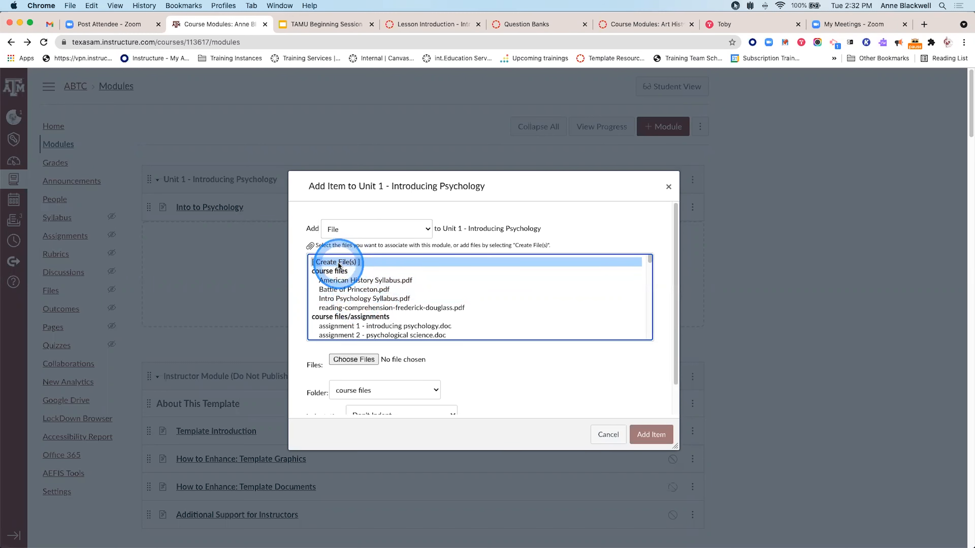
scroll(338, 261, up, 5)
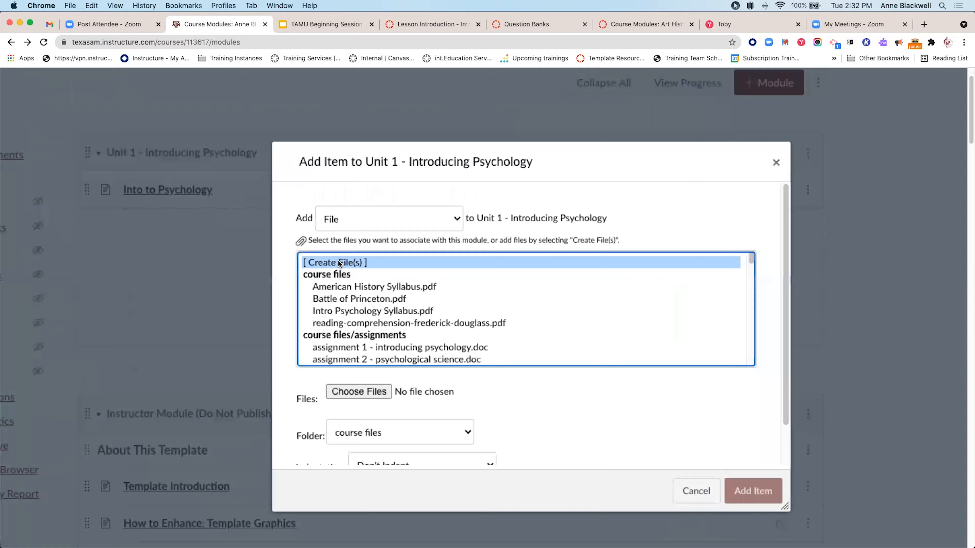
scroll(338, 260, down, 5)
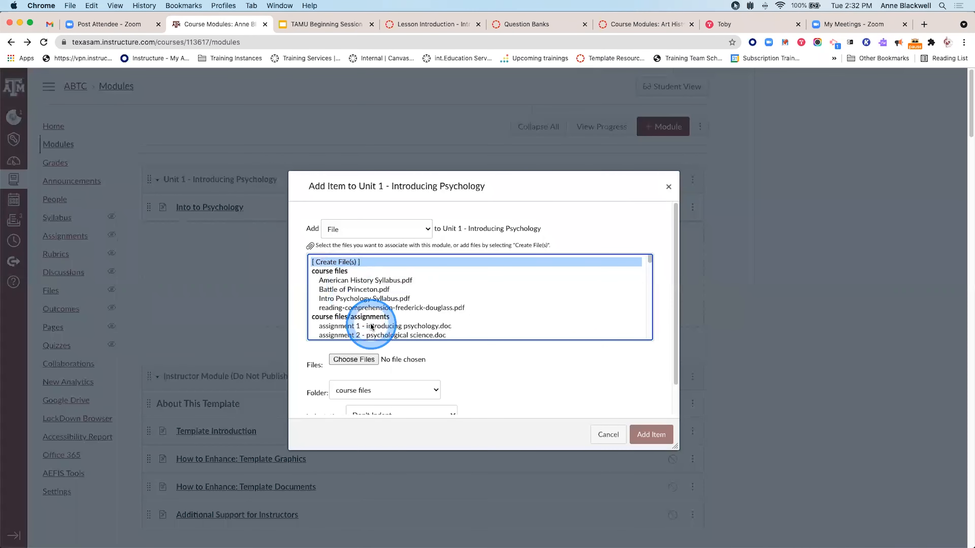
scroll(365, 314, down, 3)
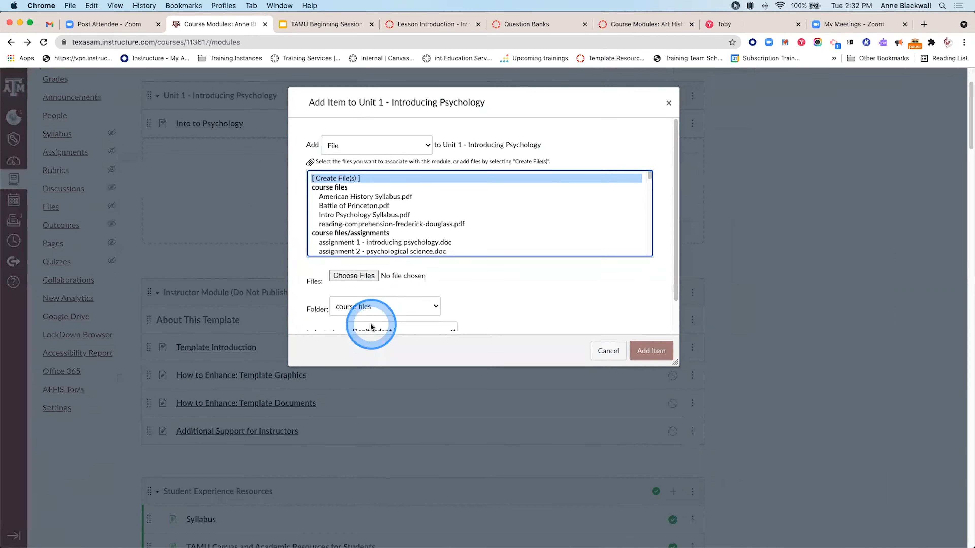
click(352, 277)
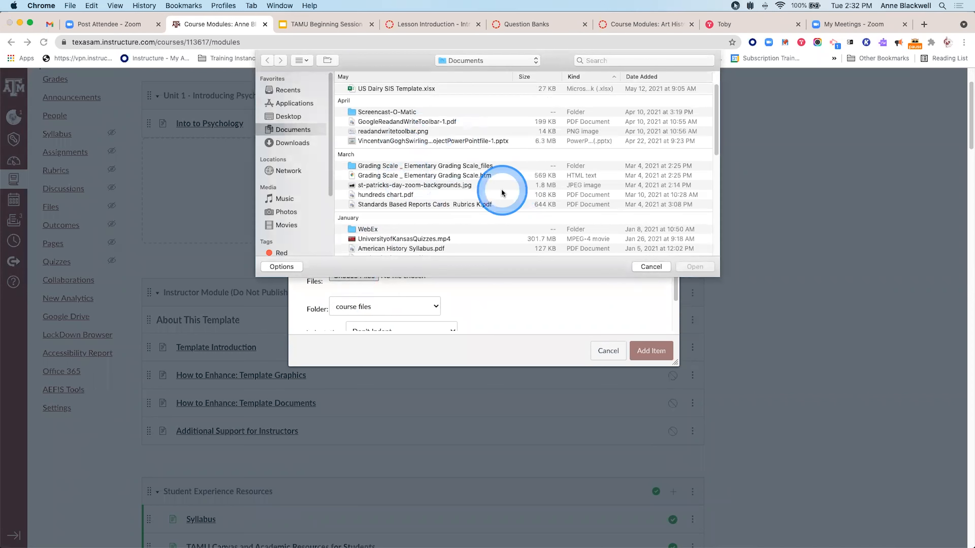
- Choose BeginningLetters1.pdf, Bubble Map Organizer.pdf, daysoftheweekTRAINnext1.pdf and The Impact of the Bill of Rights.pdf from the Documents folder for upload
scroll(503, 181, down, 3)
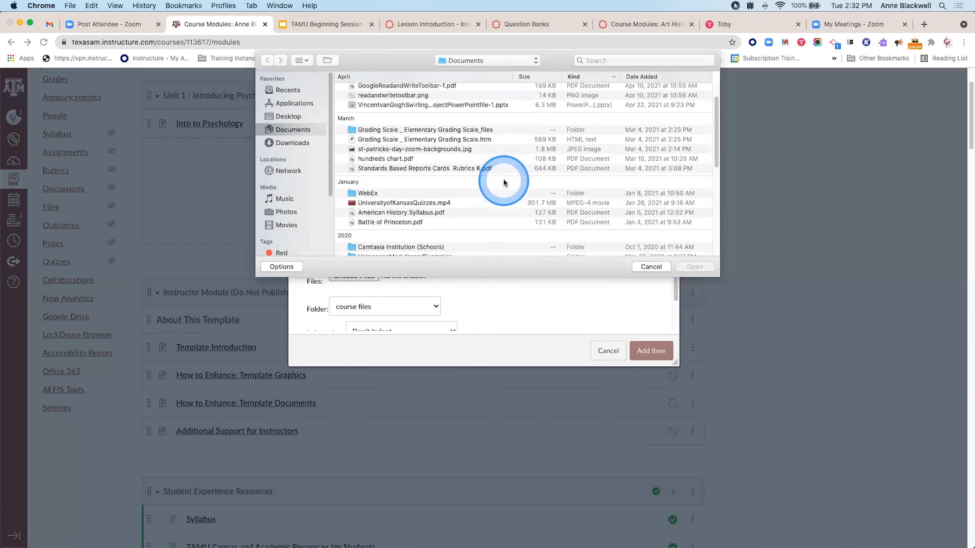
scroll(503, 180, down, 10)
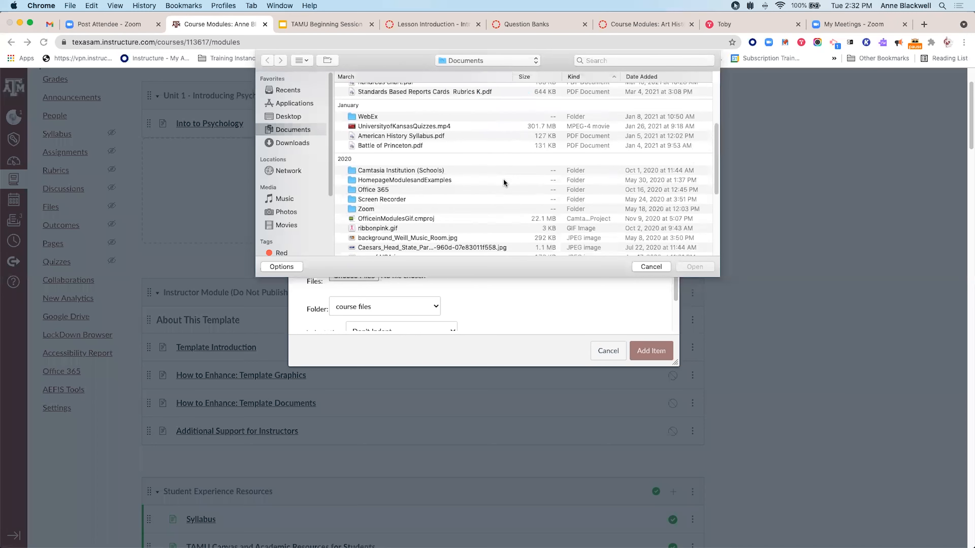
scroll(504, 182, down, 4)
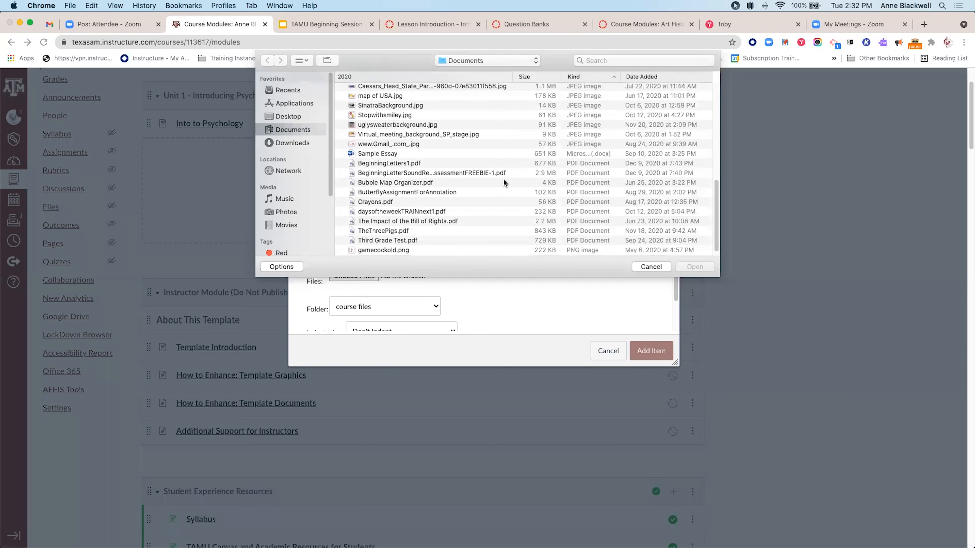
scroll(501, 180, down, 1)
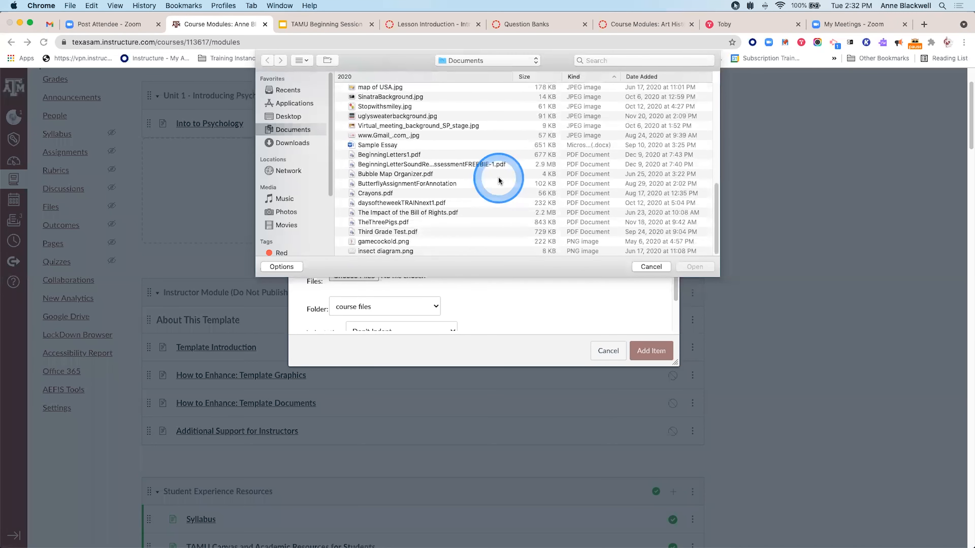
click(404, 155)
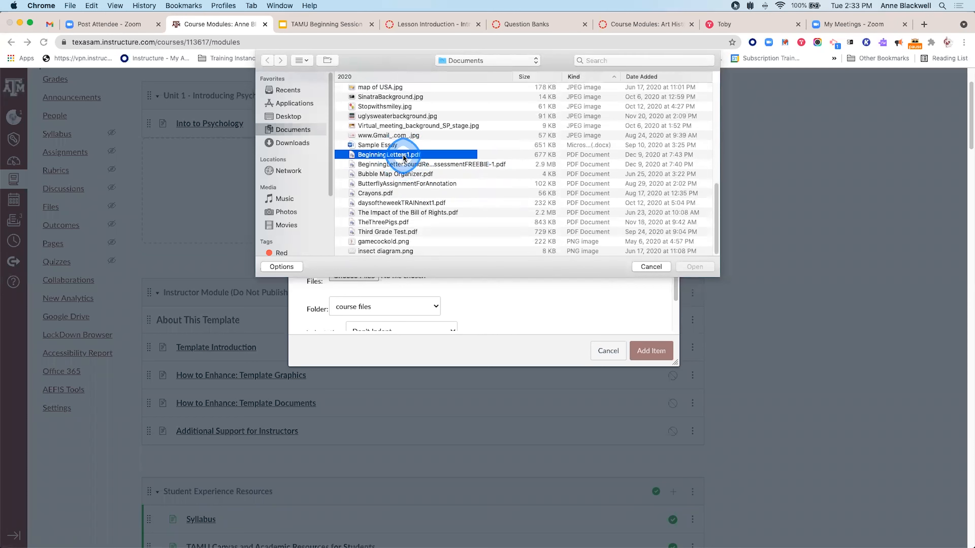
super+click(404, 175)
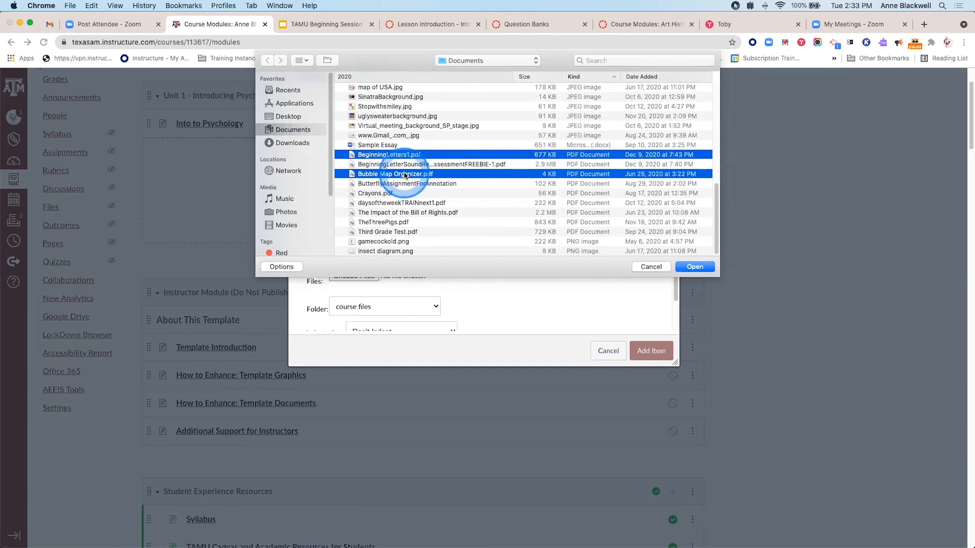
super+click(398, 202)
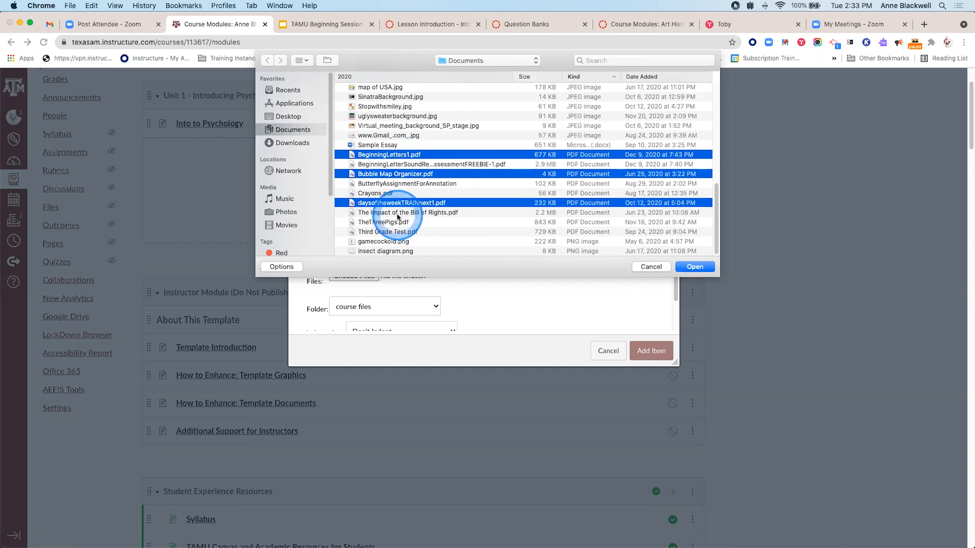
super+click(399, 213)
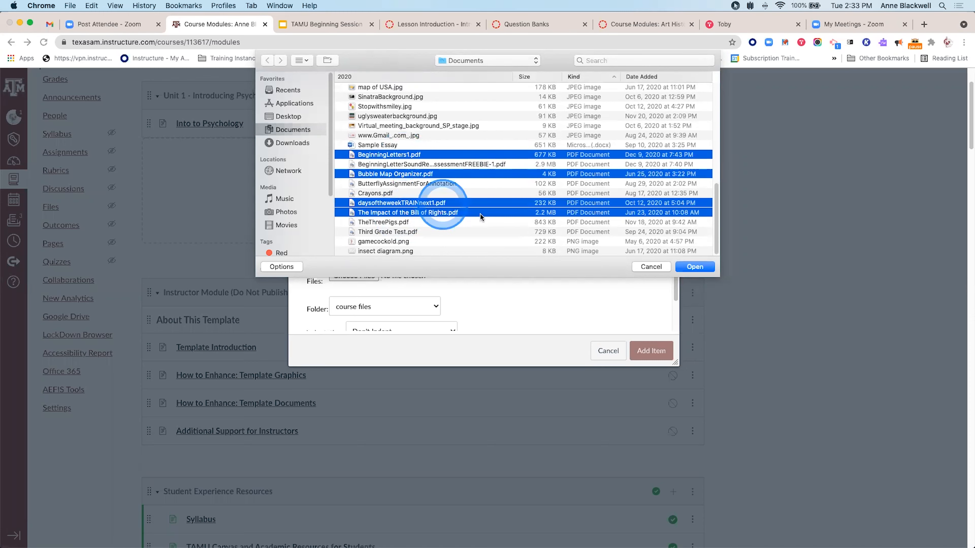
click(700, 268)
- Add the four chosen files to the Unit 1 module, stored in the course files folder and without indentation
scroll(499, 304, down, 2)
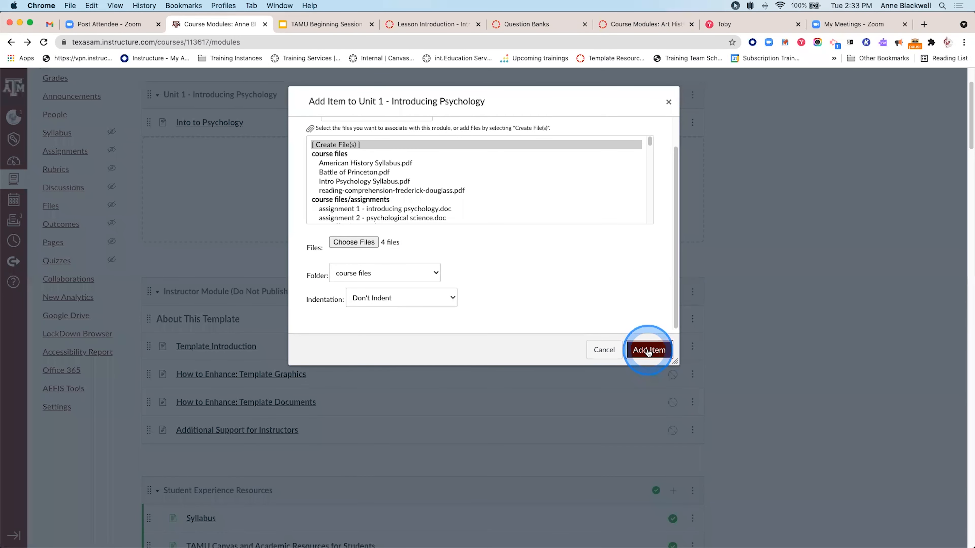
click(648, 351)
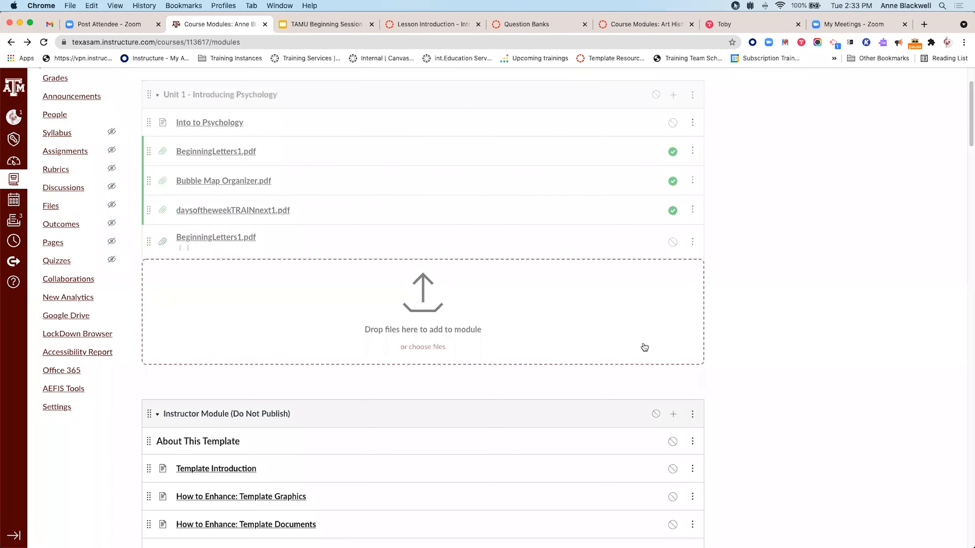
click(644, 344)
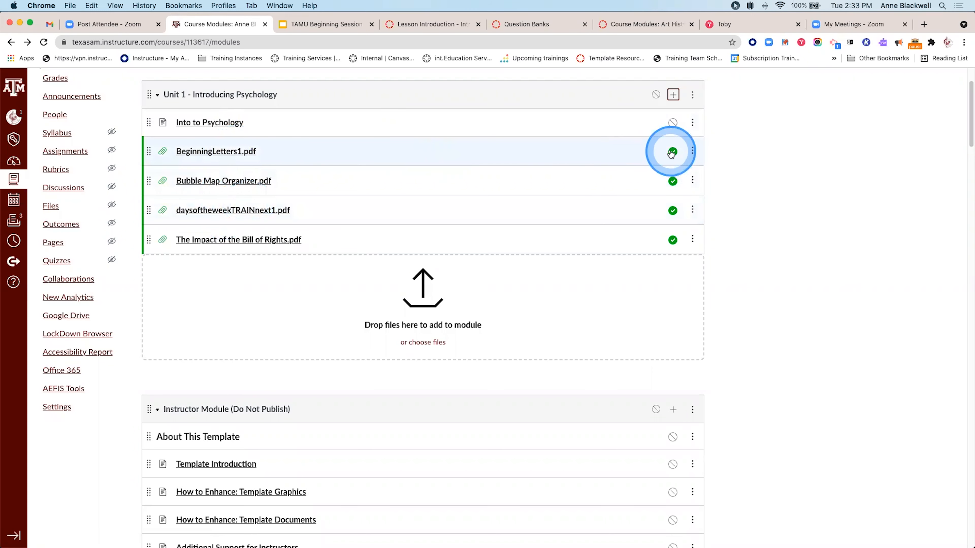
- Rename the BeginningLetters1.pdf module item as Assigned Reading 1, copying the new title before saving it
click(690, 150)
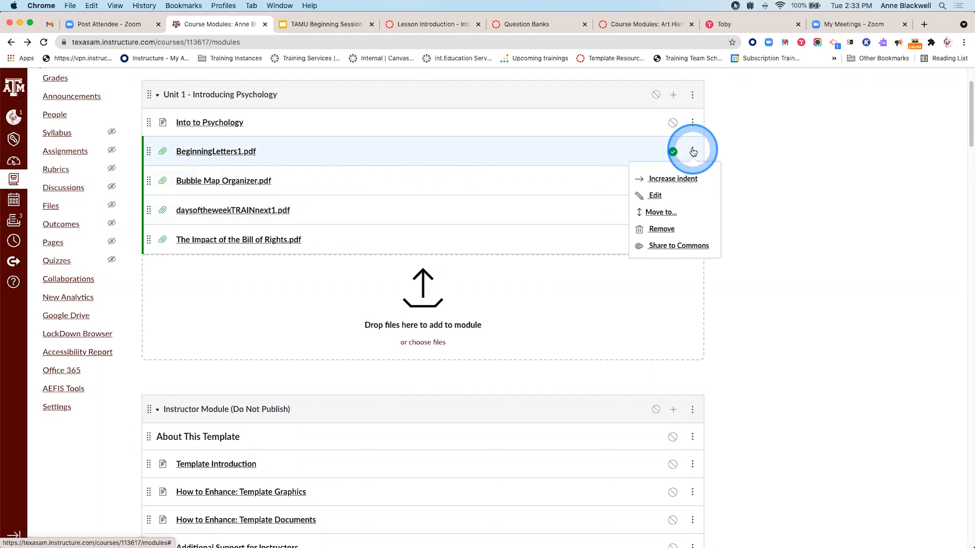
click(654, 195)
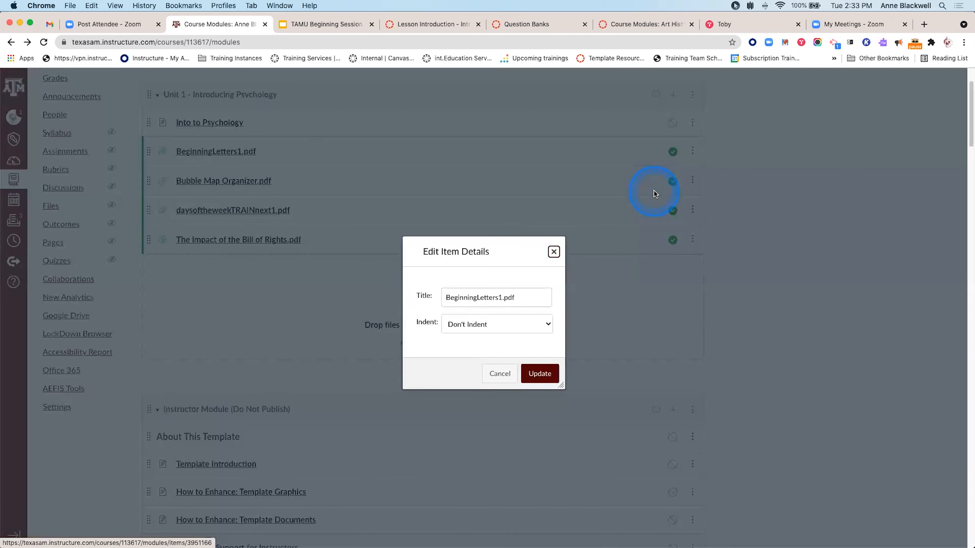
drag(444, 296, 580, 308)
text(Assigned Reading )
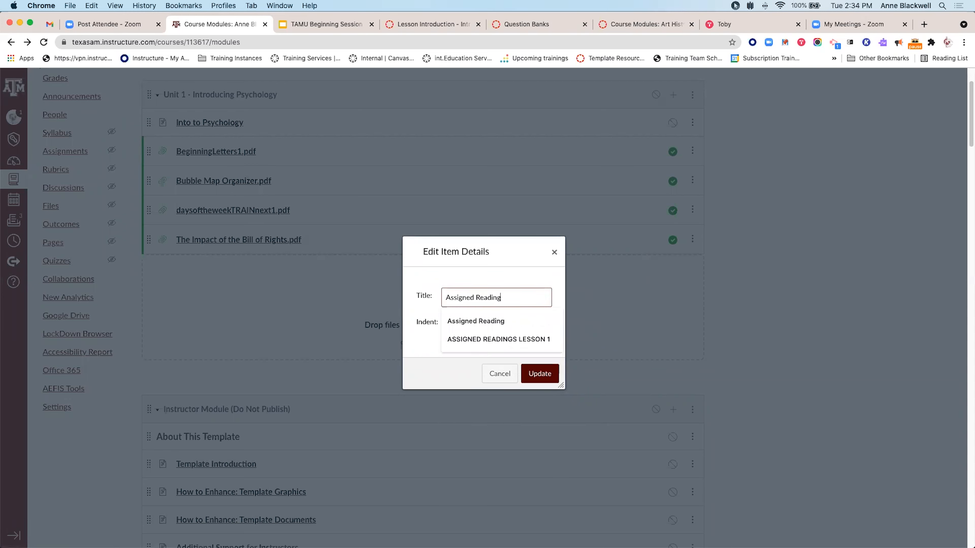
text(1)
drag(445, 304, 528, 301)
key(super+c)
click(539, 375)
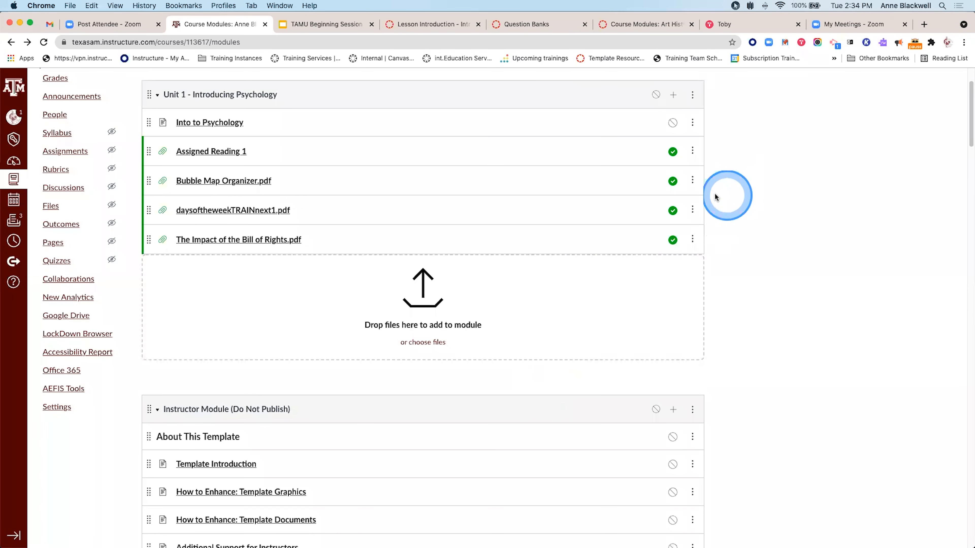
- Rename the Bubble Map Organizer.pdf module item as Assigned Reading 2, reusing the copied title
click(693, 182)
click(656, 225)
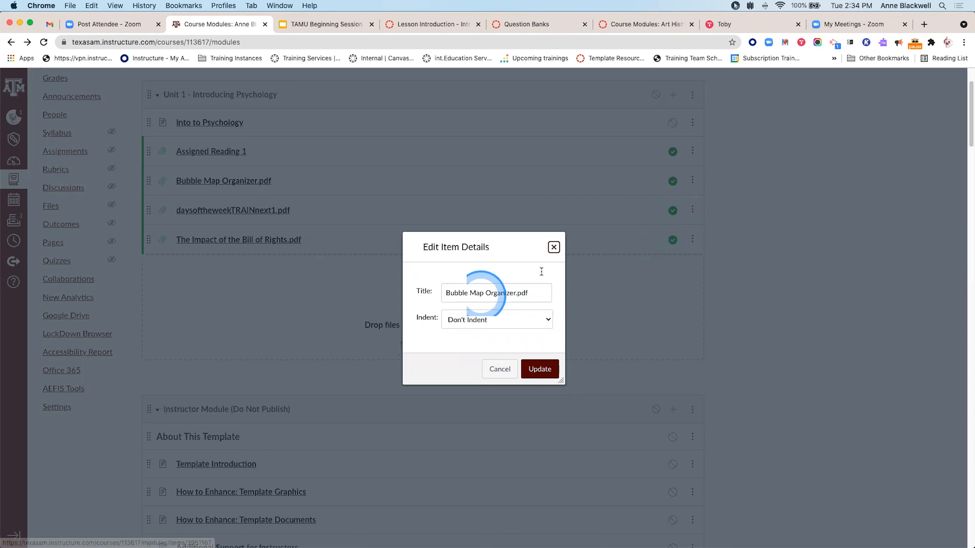
drag(446, 293, 524, 299)
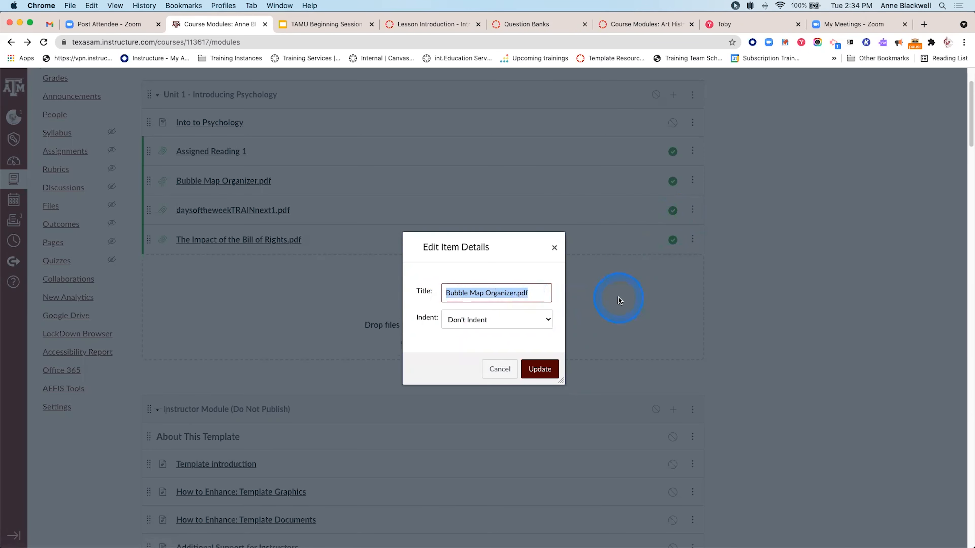
key(super+v)
key(BackSpace)
text(2)
click(540, 369)
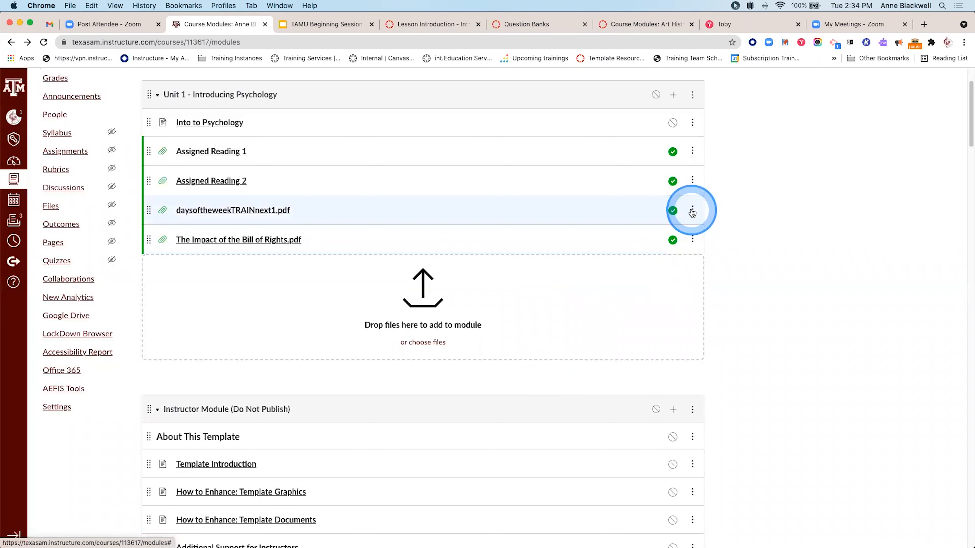
- Rename the daysoftheweekTRAINnext1.pdf module item as Assigned Reading 3, reusing the copied title
click(692, 211)
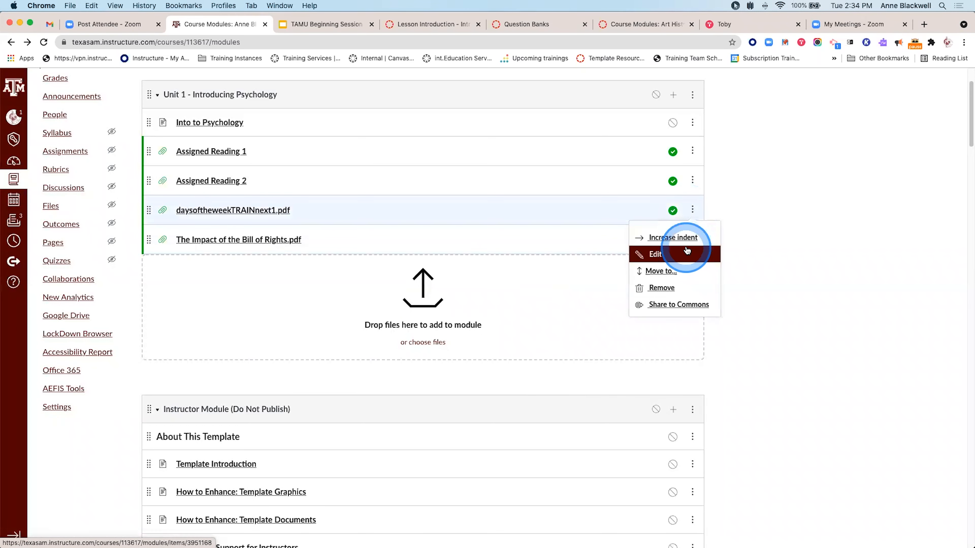
click(650, 252)
key(Tab)
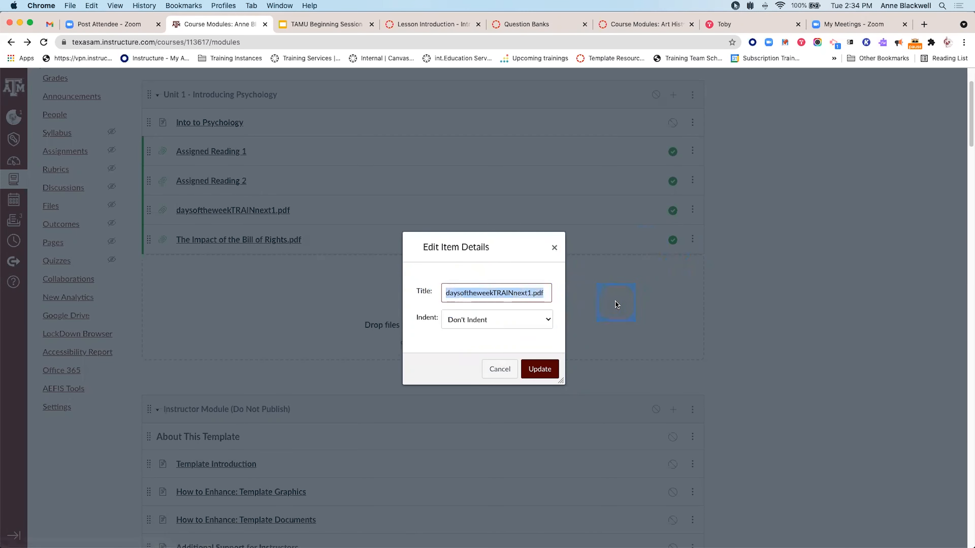
key(super+v)
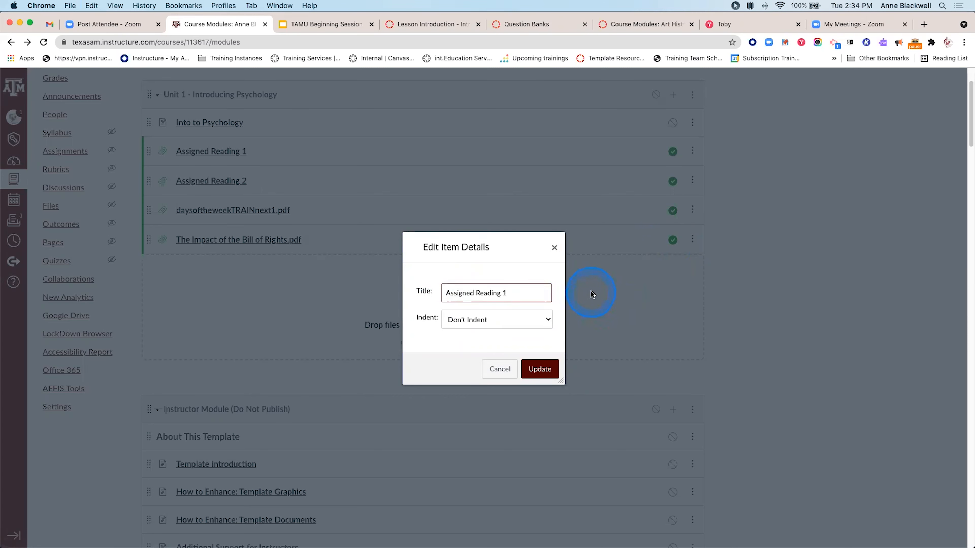
key(BackSpace)
text(3)
scroll(599, 291, down, 1)
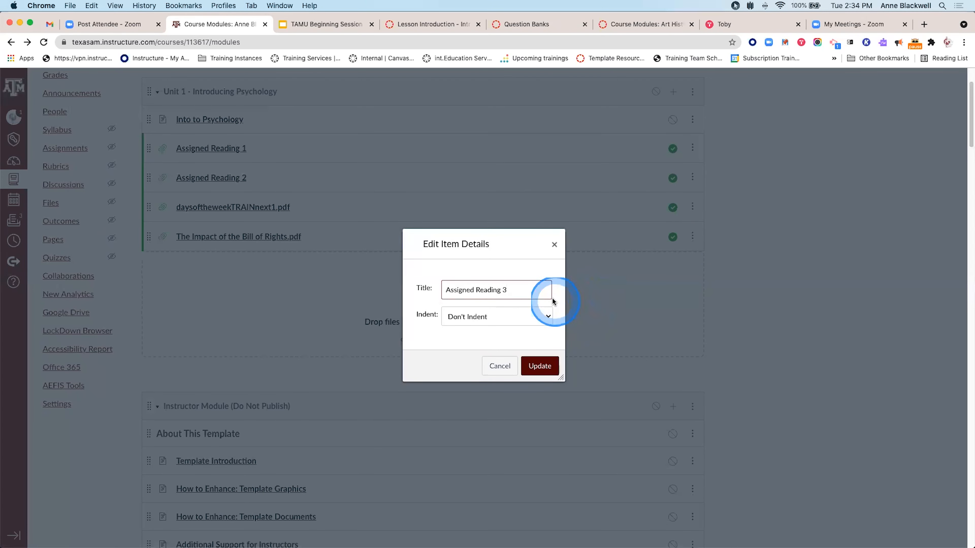
click(540, 366)
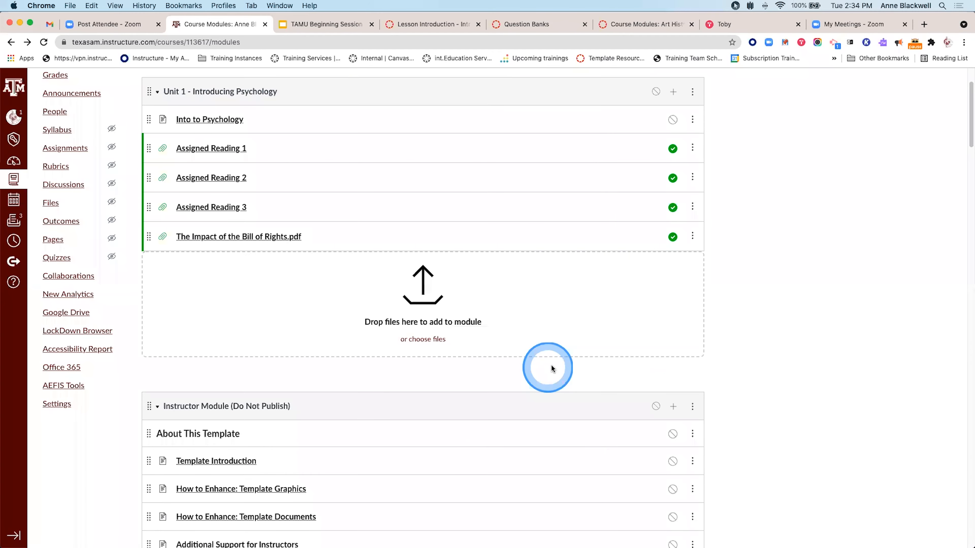
- Rename The Impact of the Bill of Rights.pdf module item as Assigned Reading 4
click(692, 236)
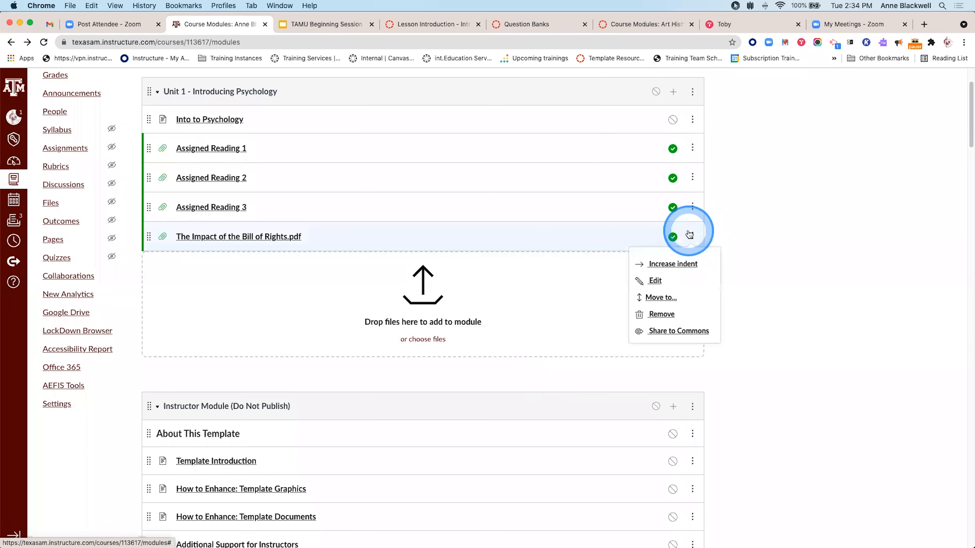
click(685, 280)
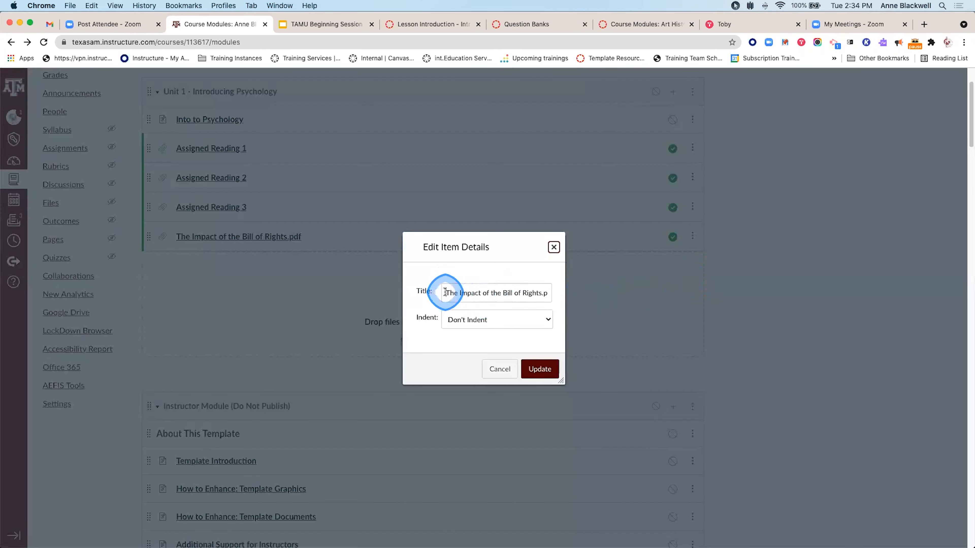
drag(444, 293, 672, 310)
text(Assigned Reading 1)
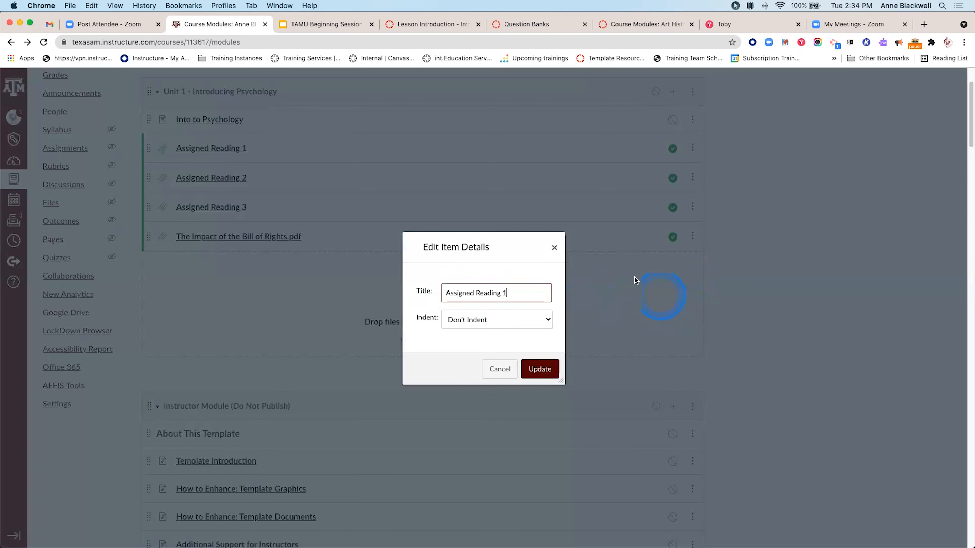
click(540, 369)
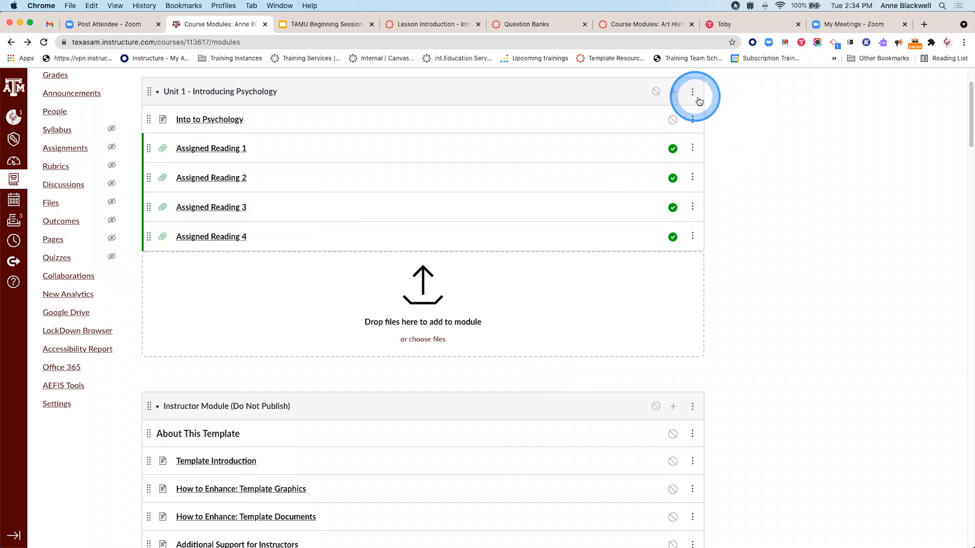
click(673, 92)
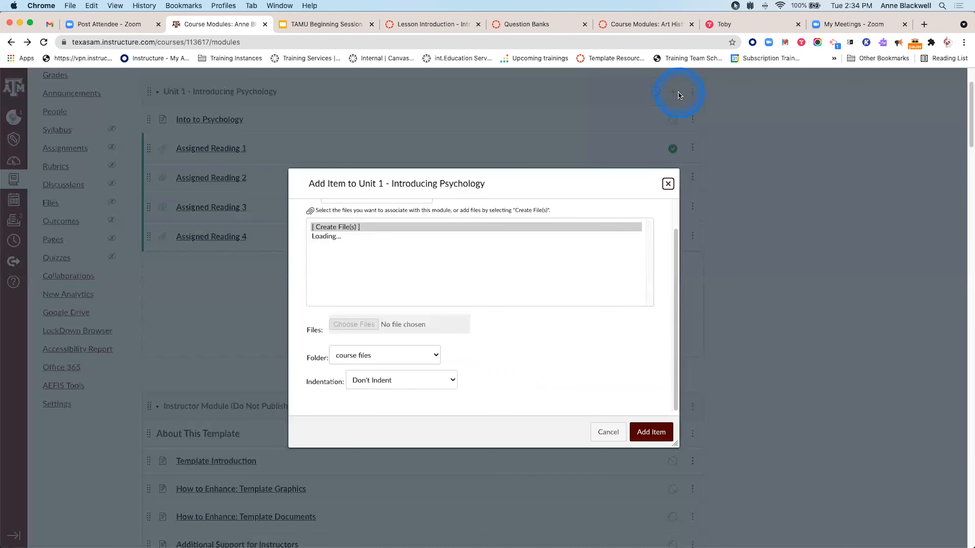
scroll(428, 233, up, 2)
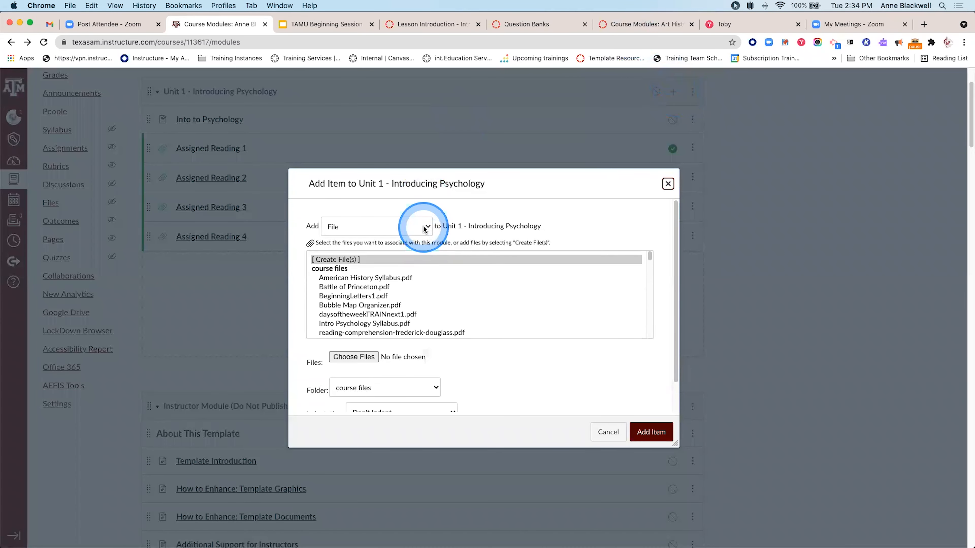
click(424, 229)
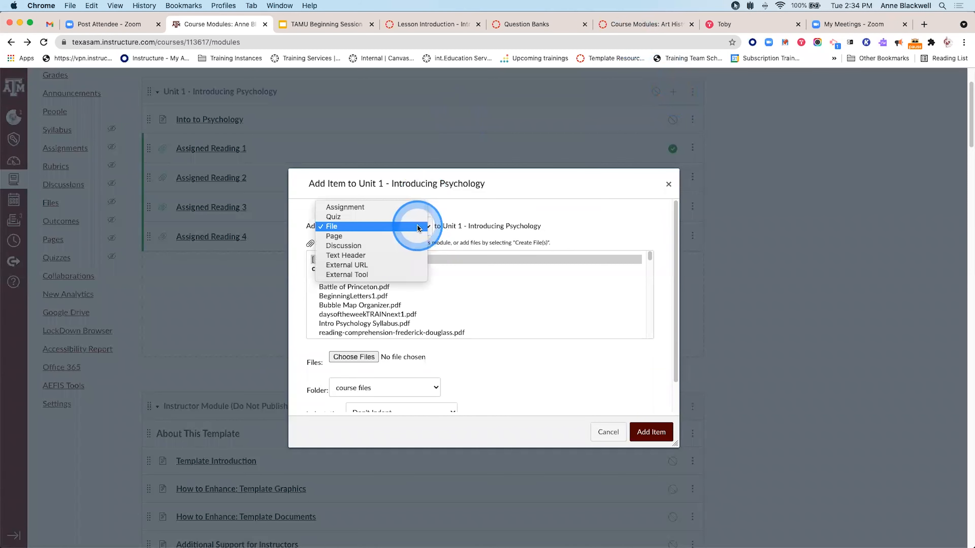
click(399, 265)
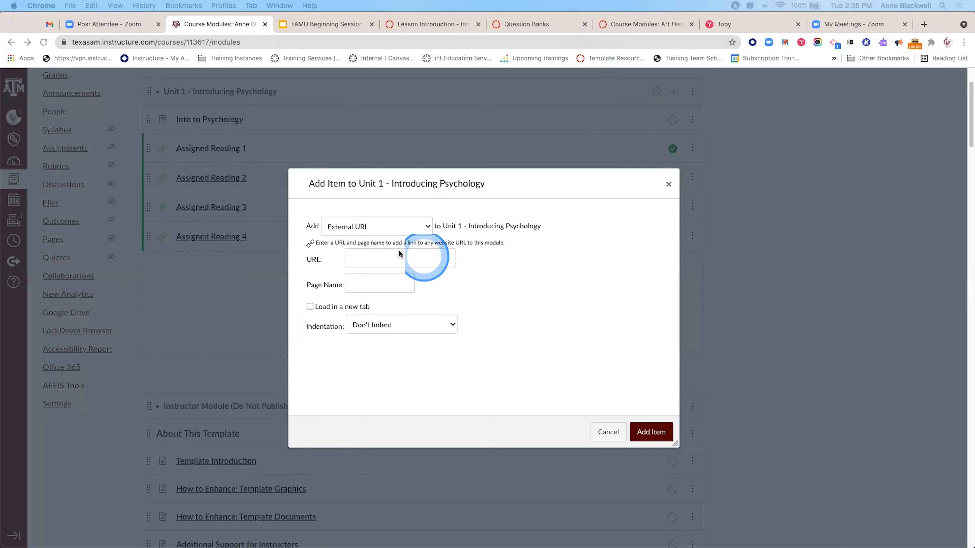
click(359, 251)
click(365, 258)
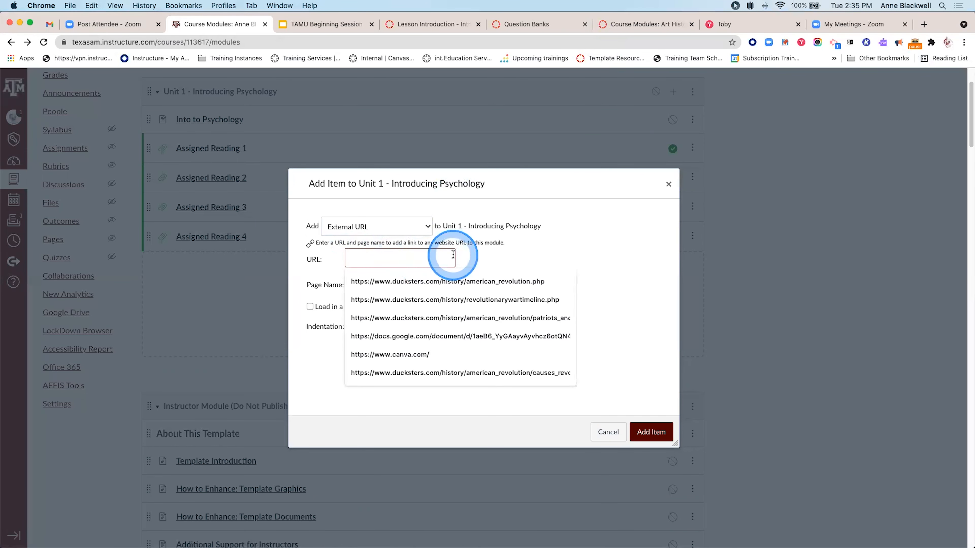
text(https://www.apa.org/)
- Add the link to the module under the page name APA Website and publish it
click(373, 283)
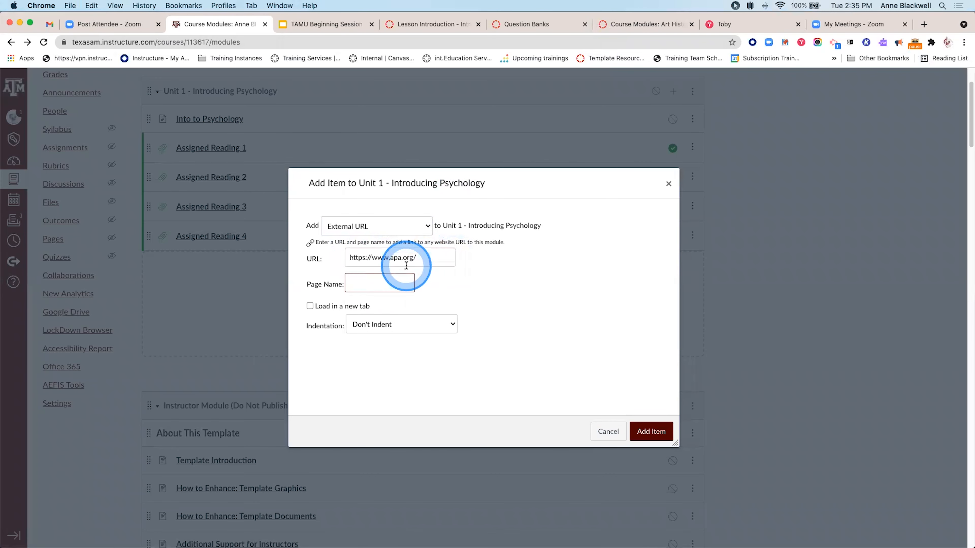
text(APA)
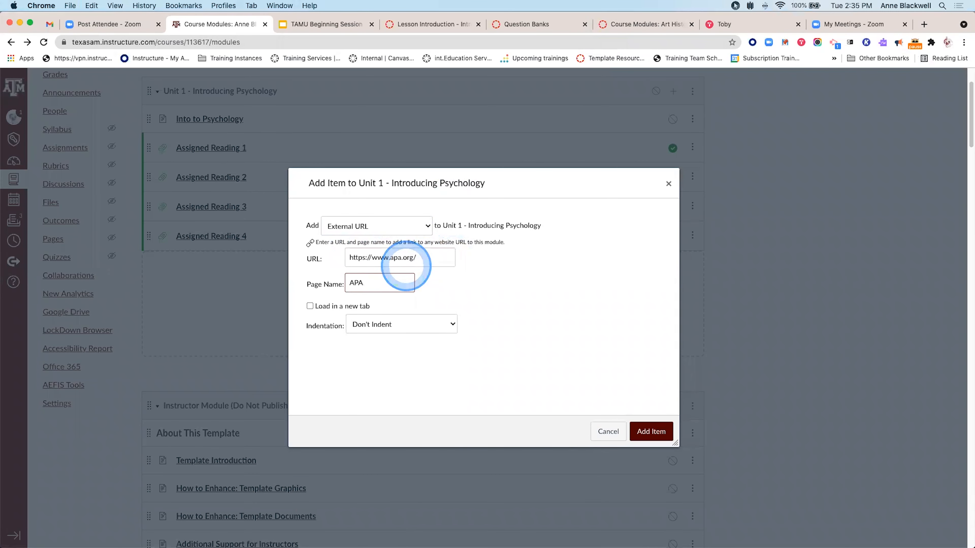
text( Website)
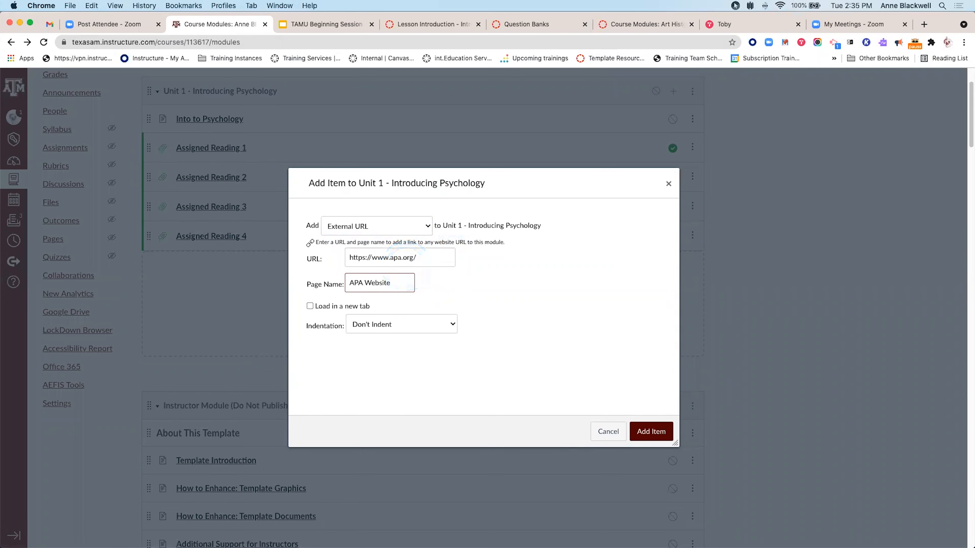
scroll(384, 261, down, 3)
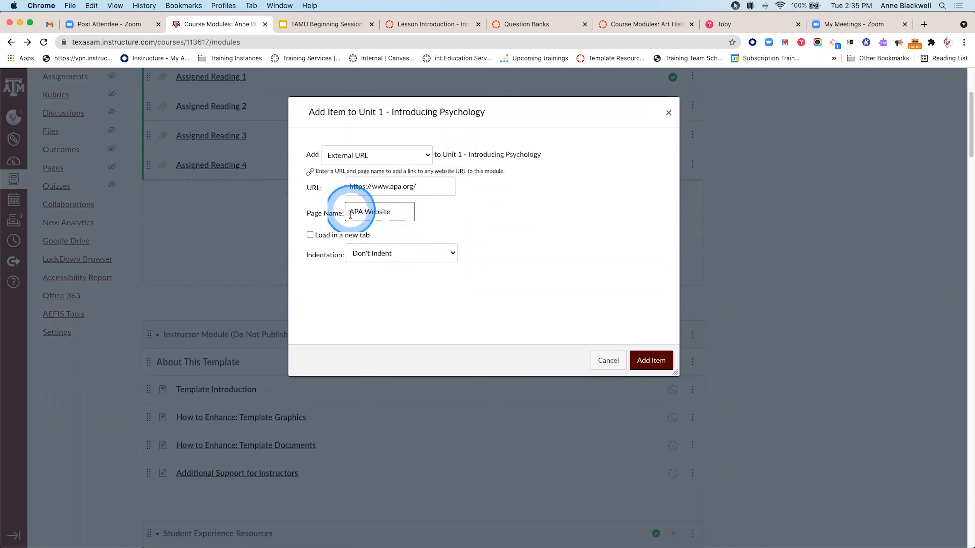
click(656, 363)
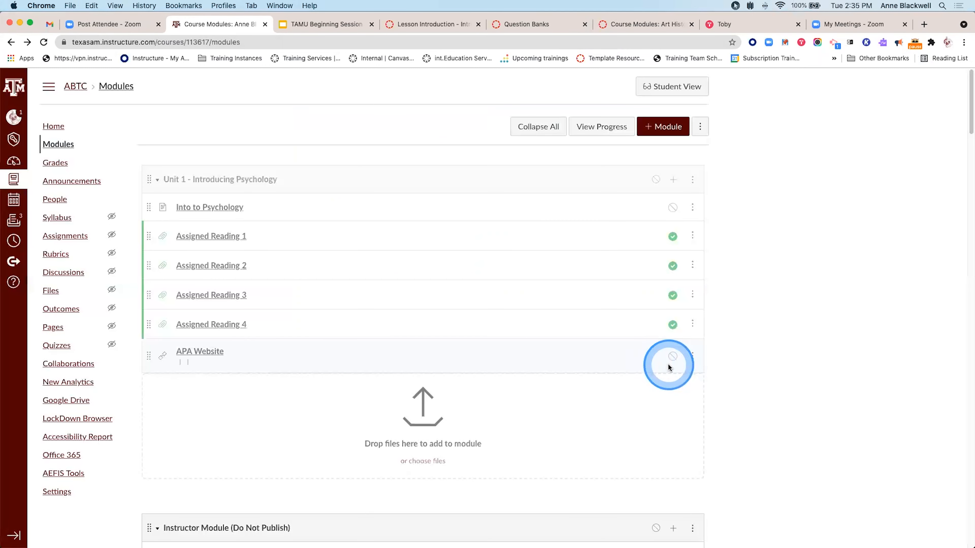
click(668, 365)
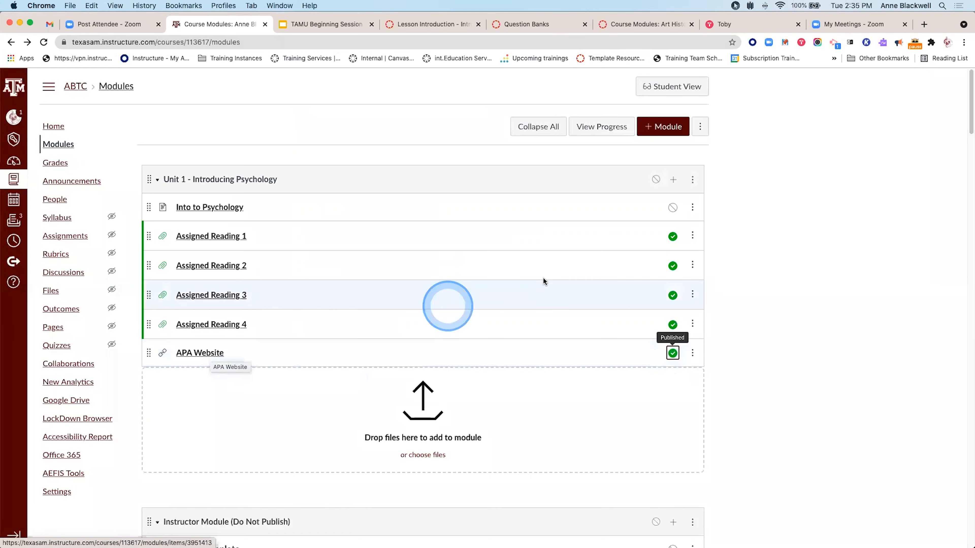
- Start a quiz item for the Unit 1 - Introducing Psychology module, choosing to create a new quiz
click(674, 181)
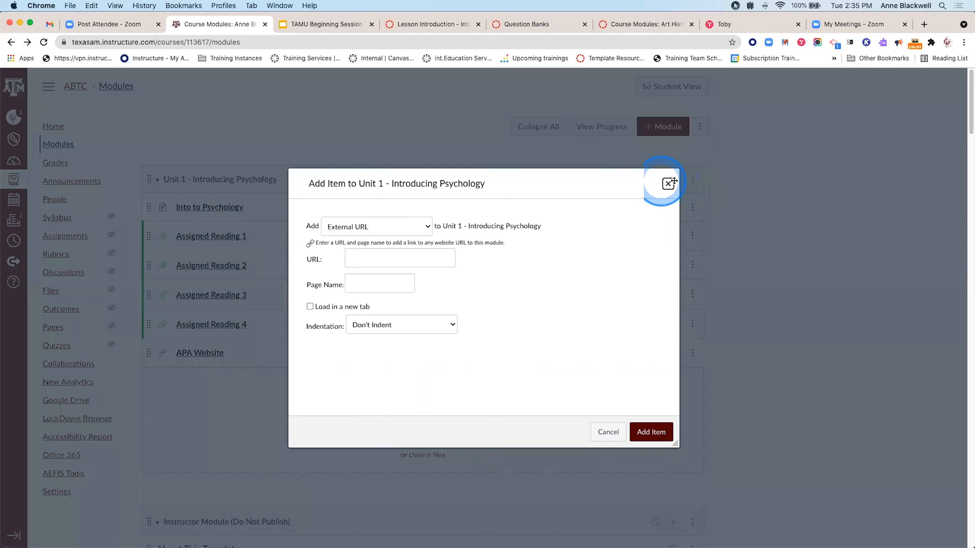
click(423, 224)
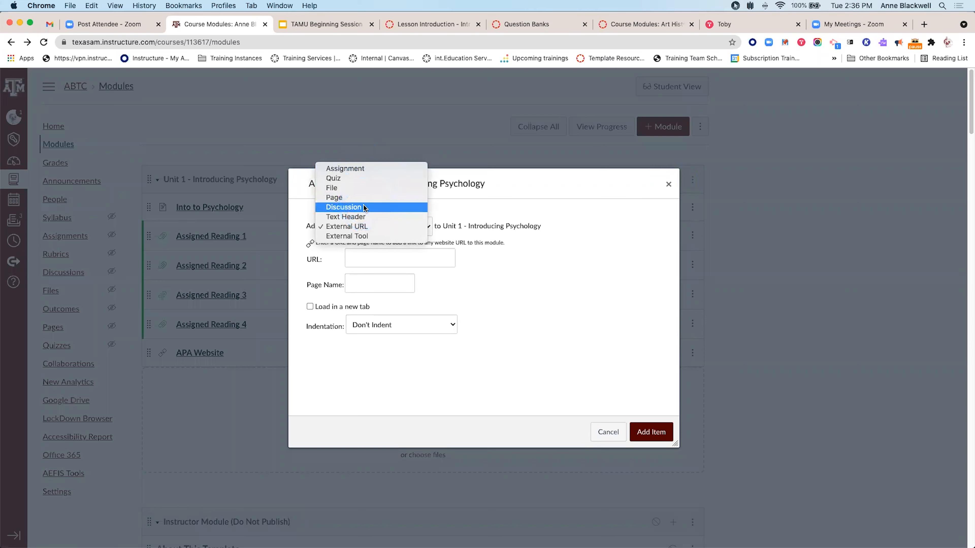
click(355, 182)
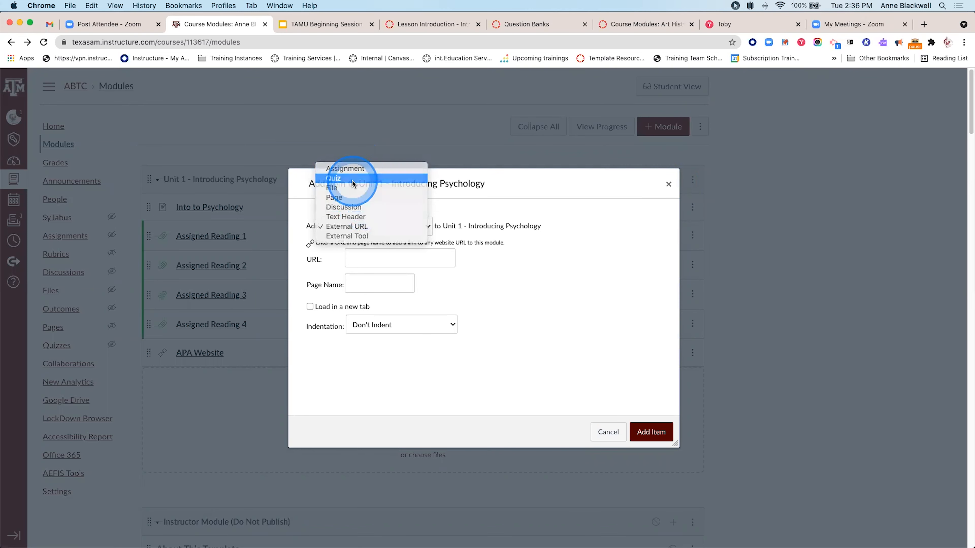
click(353, 180)
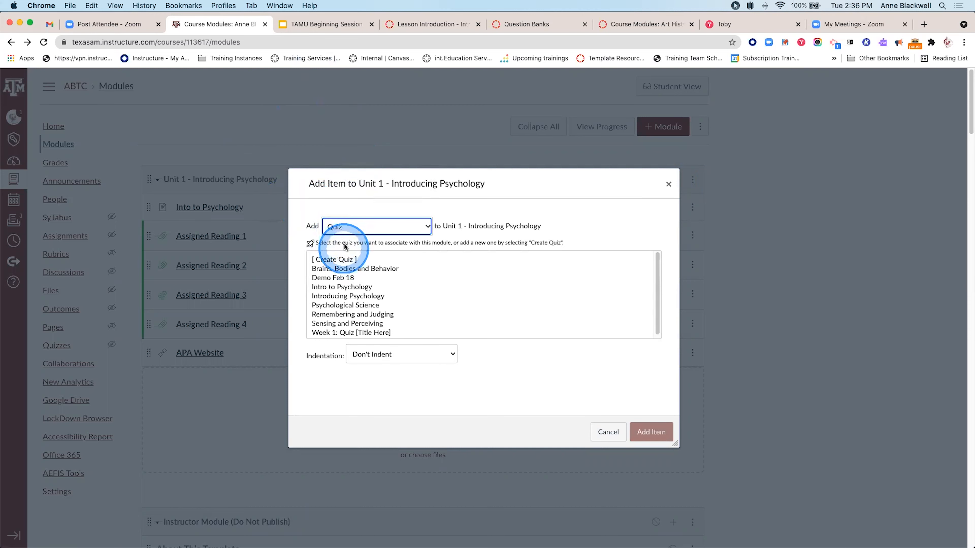
click(338, 286)
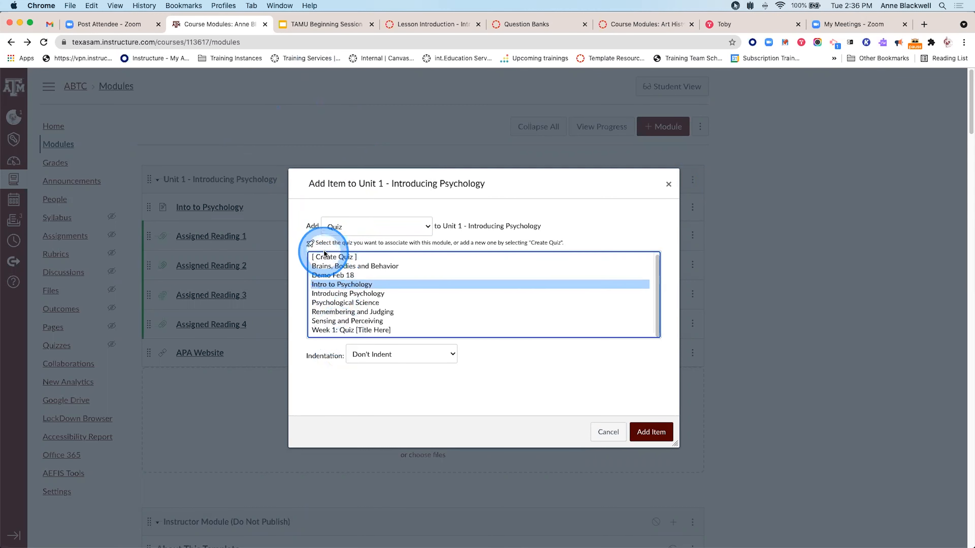
click(336, 256)
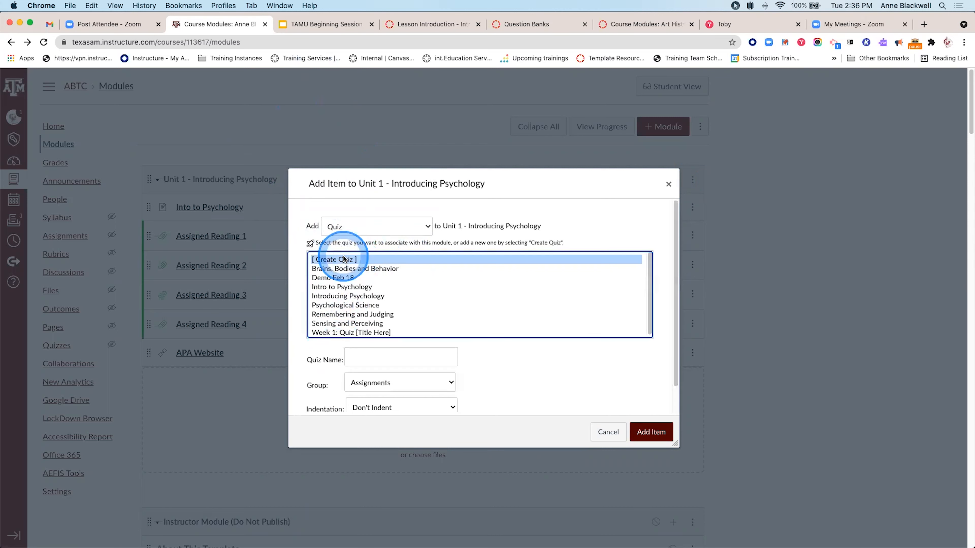
click(386, 356)
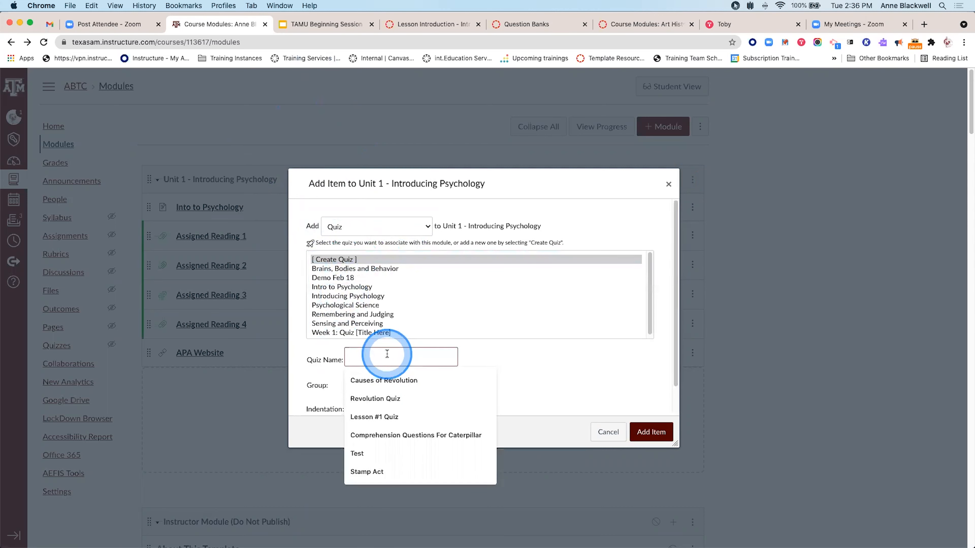
text(Au)
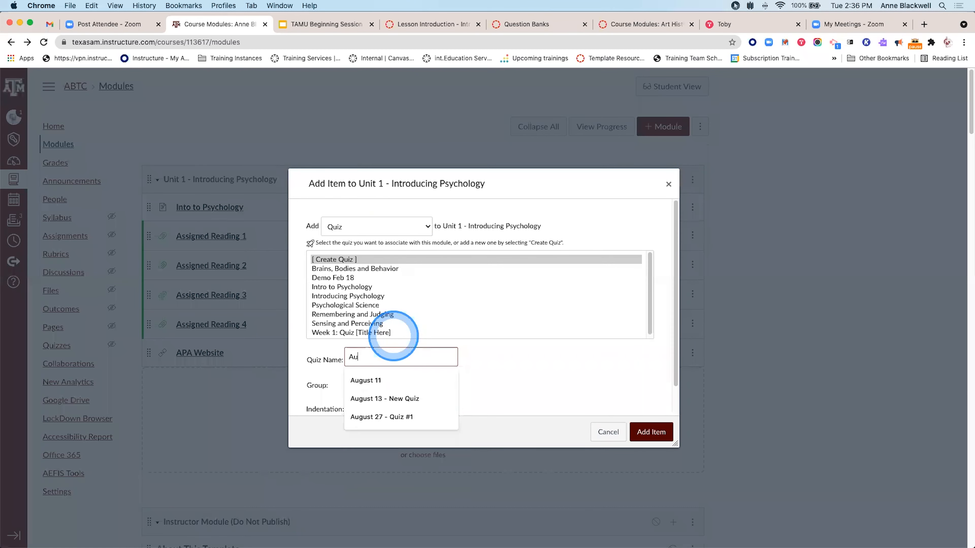
text(iz Augu)
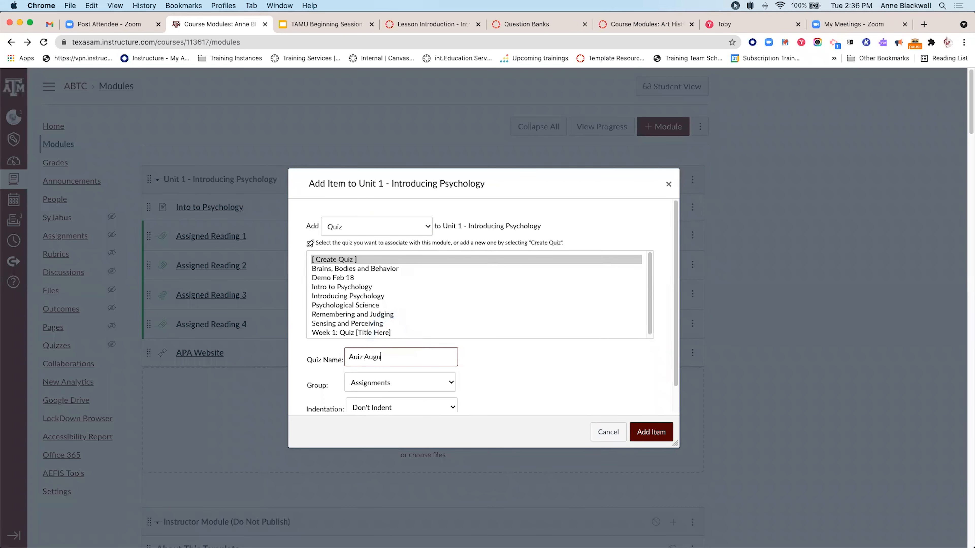
key(BackSpace)
key(BackSpace)
key(BackSpace)
key(BackSpace)
key(BackSpace)
key(BackSpace)
key(BackSpace)
key(BackSpace)
key(BackSpace)
- Name the new quiz Quiz Unit 1 and add it to the module
click(393, 337)
text(Qui)
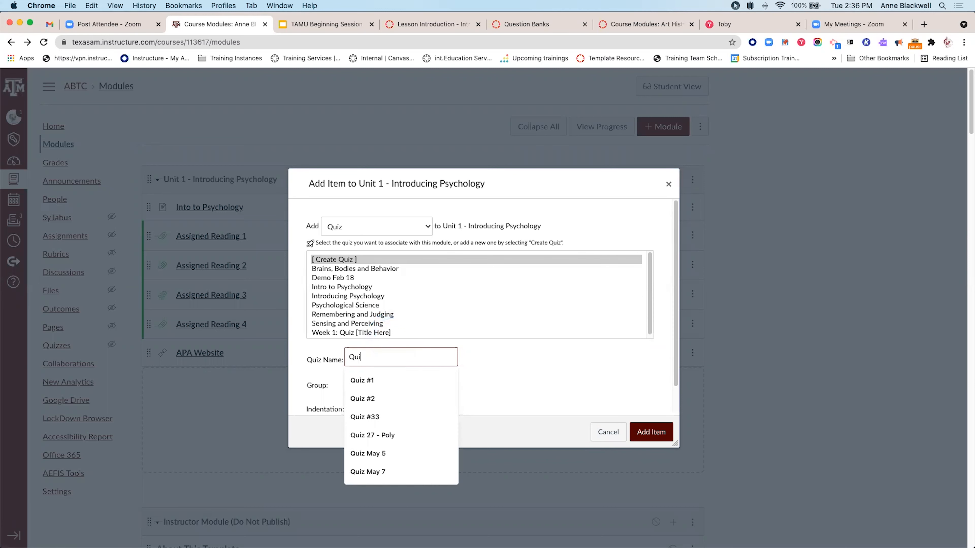
text(x)
key(BackSpace)
text(z)
click(393, 335)
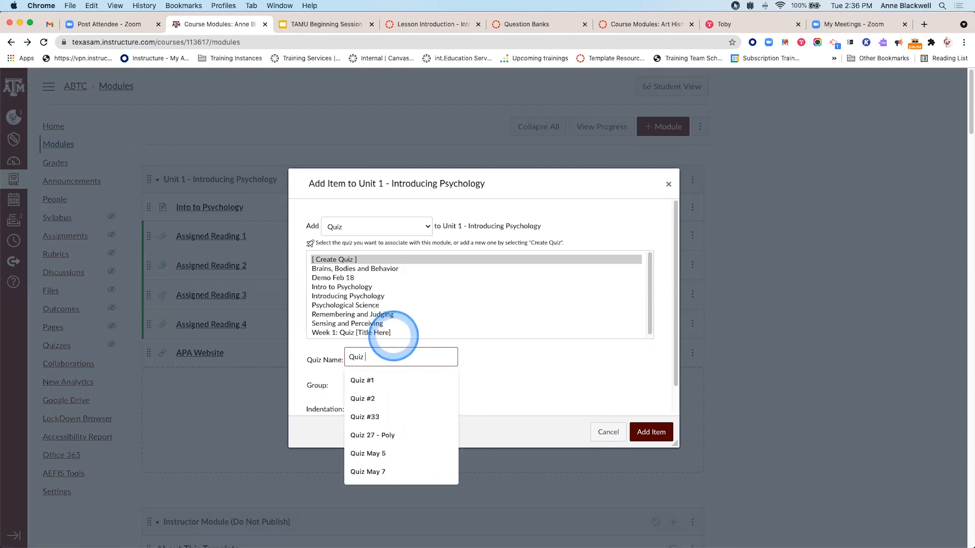
text(Unit 1)
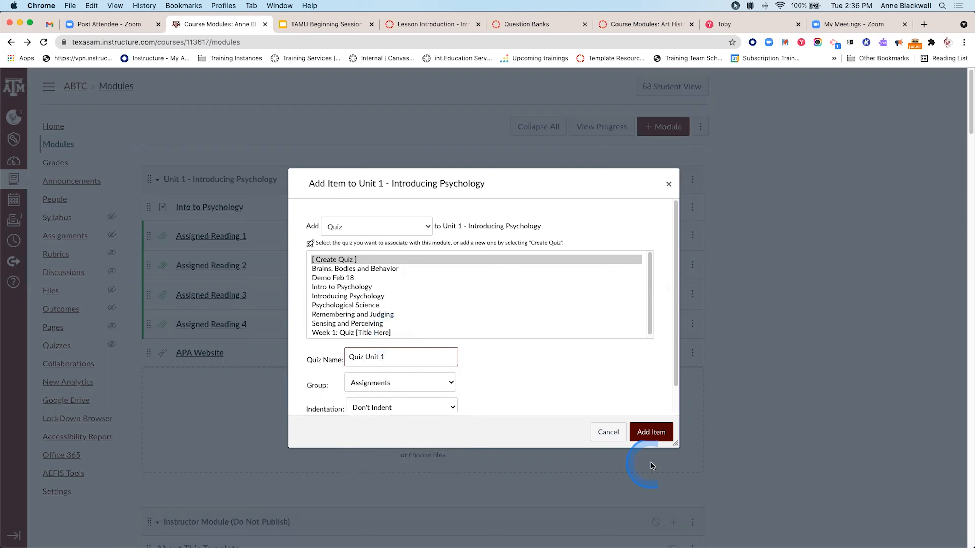
click(648, 430)
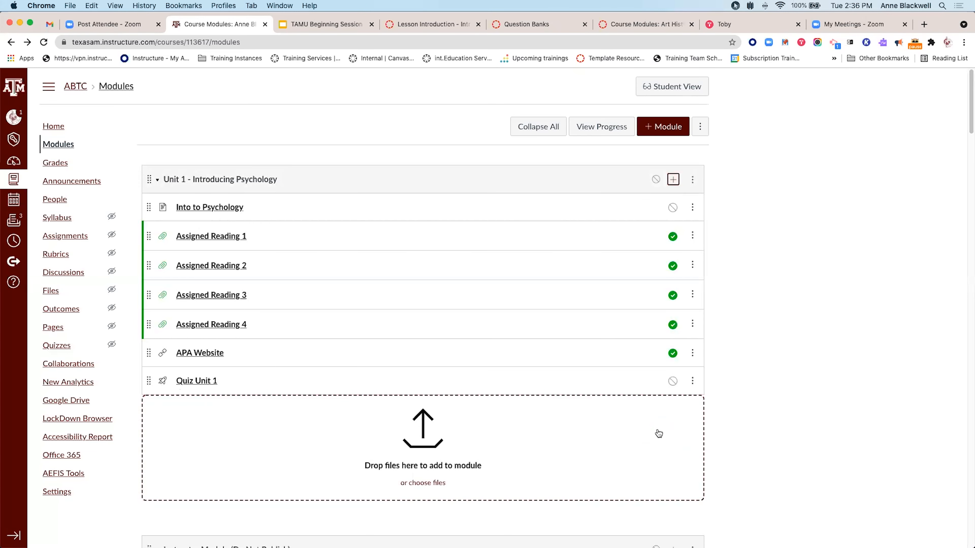
- Publish the Quiz Unit 1 and Into to Psychology items in the Unit 1 module
click(678, 382)
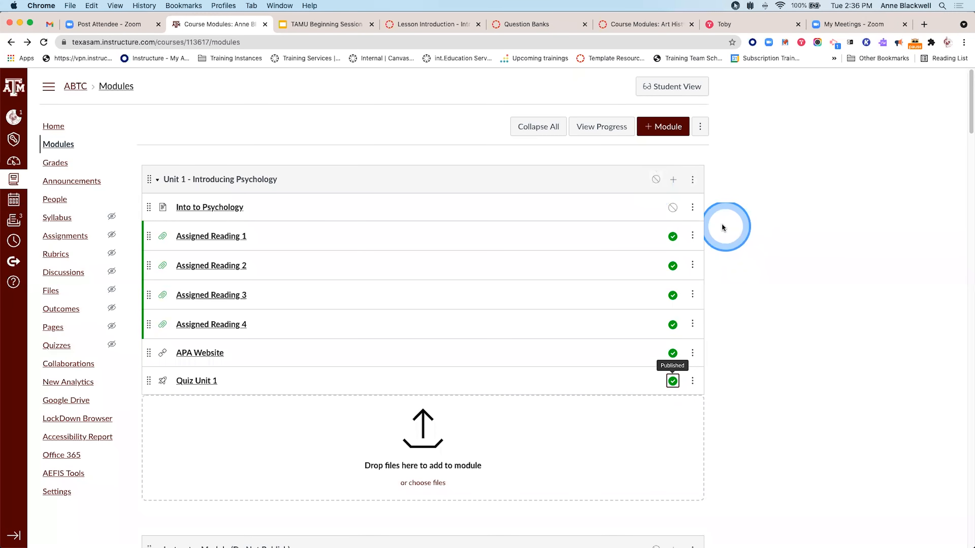
click(672, 208)
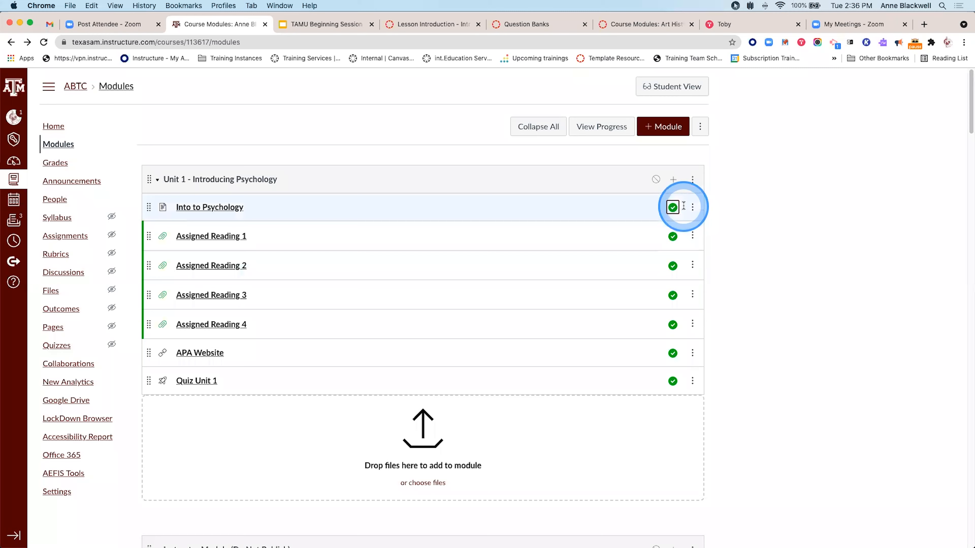
scroll(680, 393, up, 5)
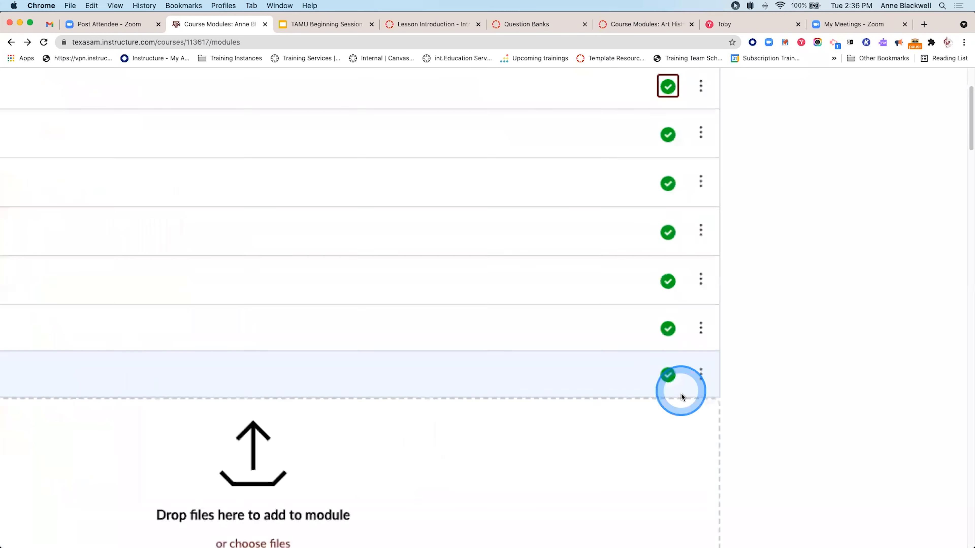
scroll(681, 392, down, 5)
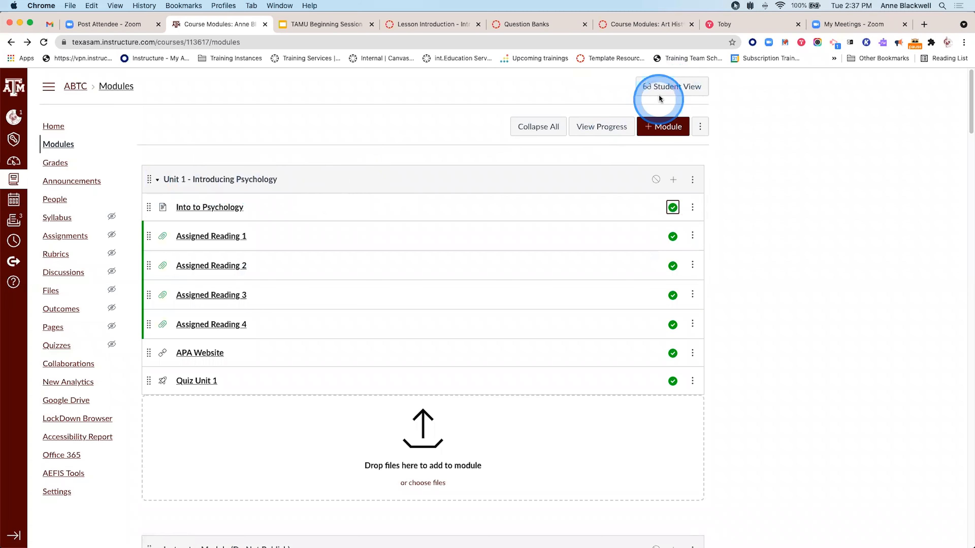
- Check the course modules in Student View and return to the instructor view
click(662, 88)
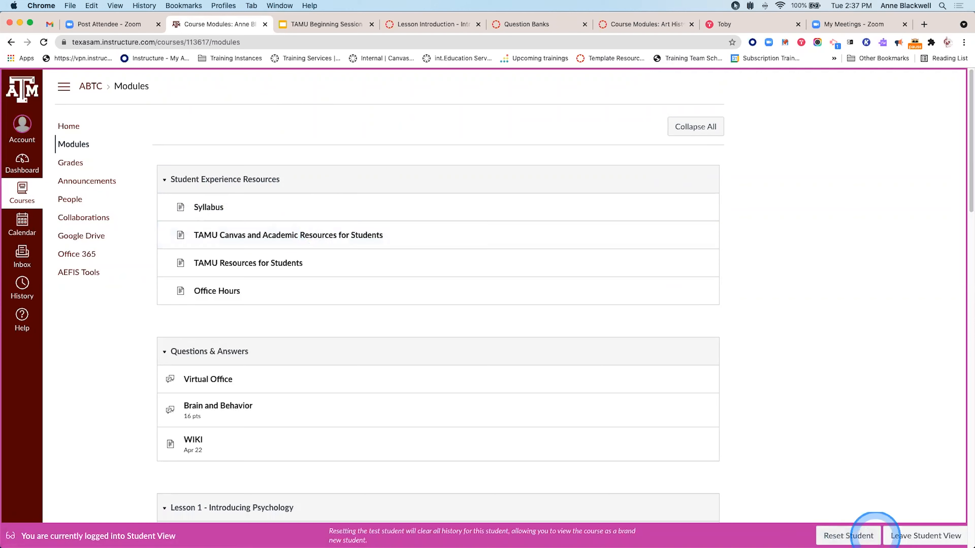
click(909, 534)
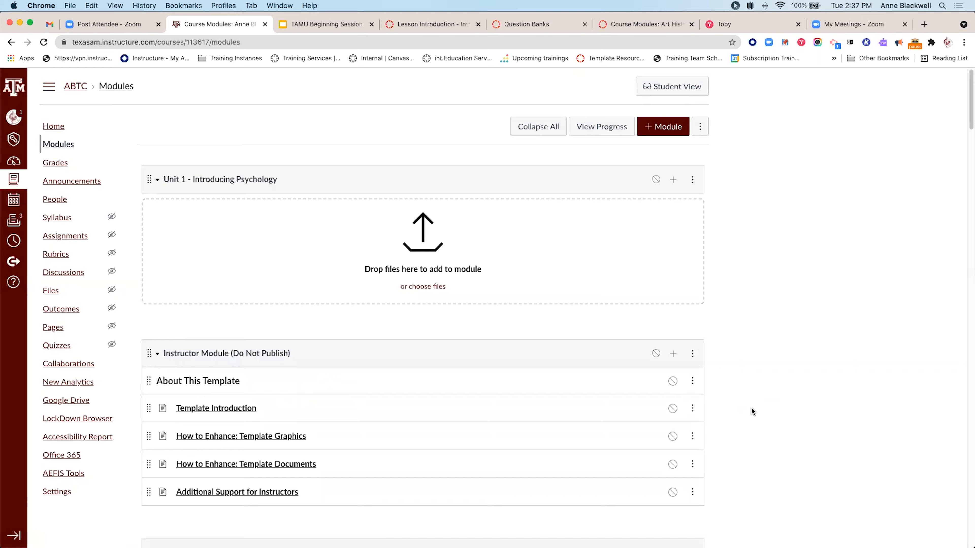
- Move the Unit 1 - Introducing Psychology module that contains the readings, website link and quiz to the top of the module list
scroll(751, 409, down, 10)
scroll(751, 409, down, 20)
scroll(751, 411, down, 10)
scroll(751, 411, up, 2)
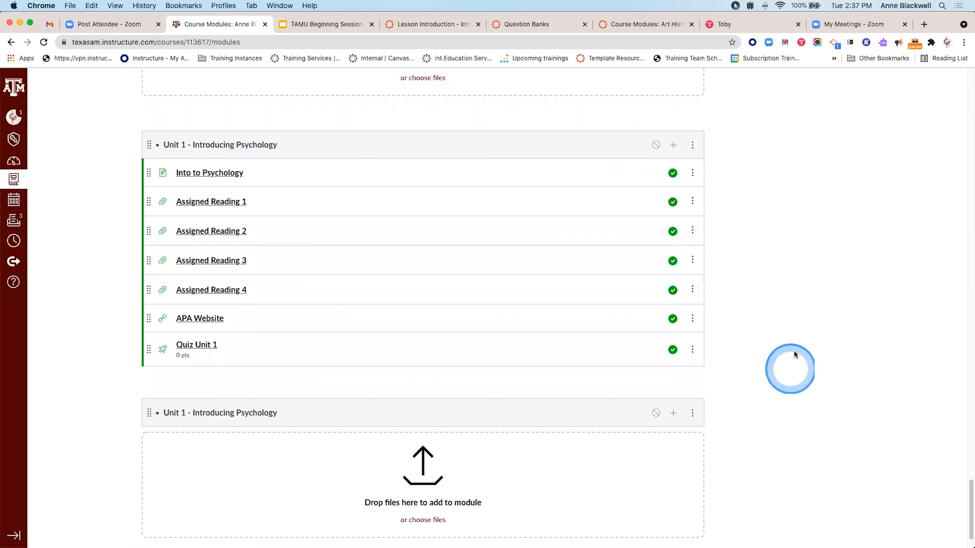
click(693, 150)
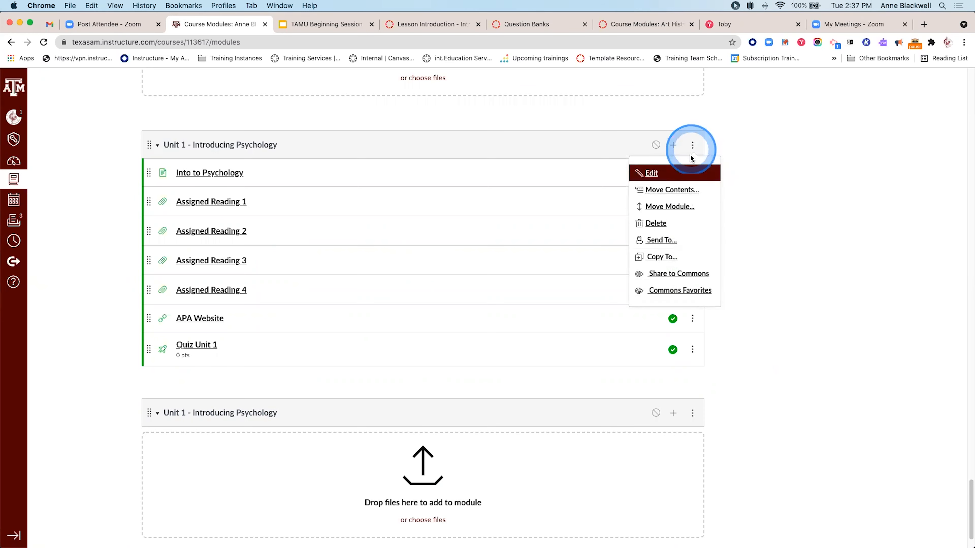
click(689, 207)
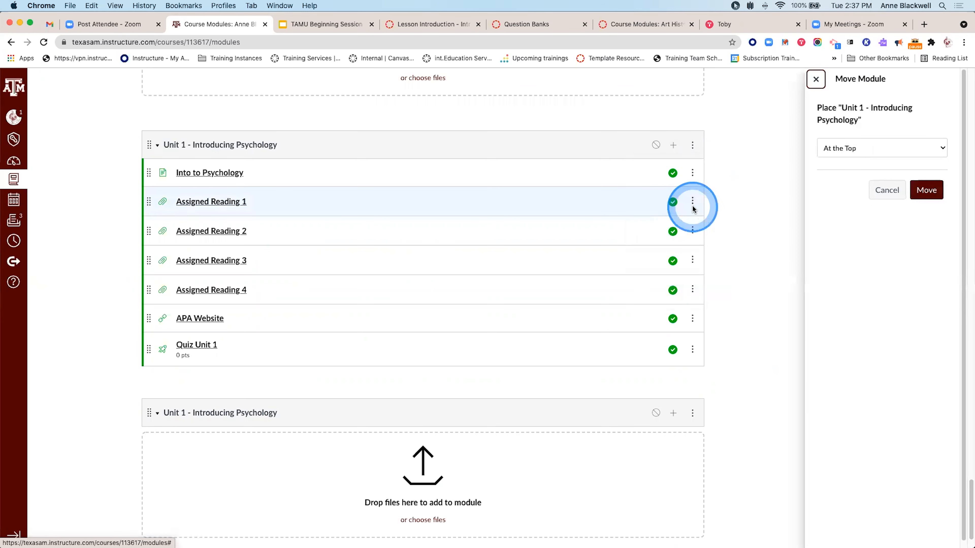
click(925, 190)
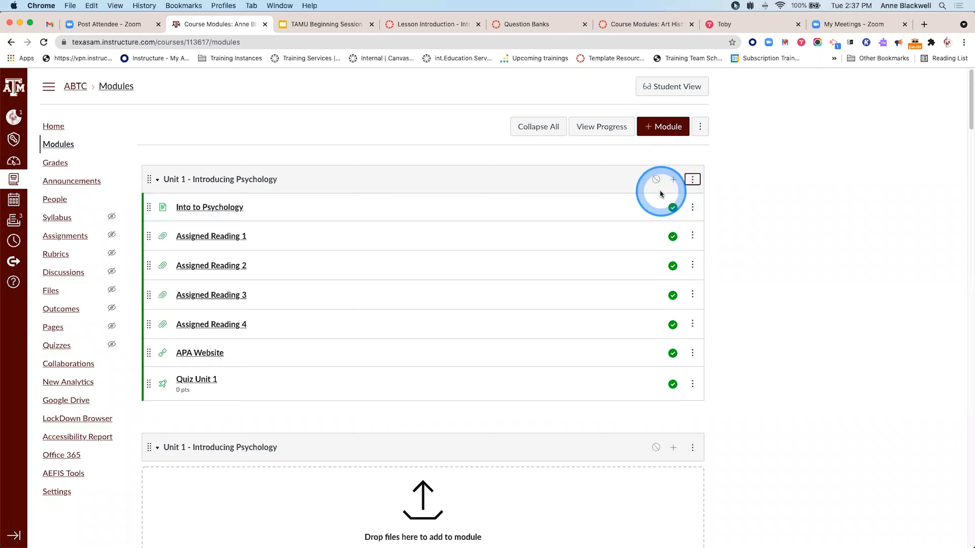
scroll(660, 190, up, 5)
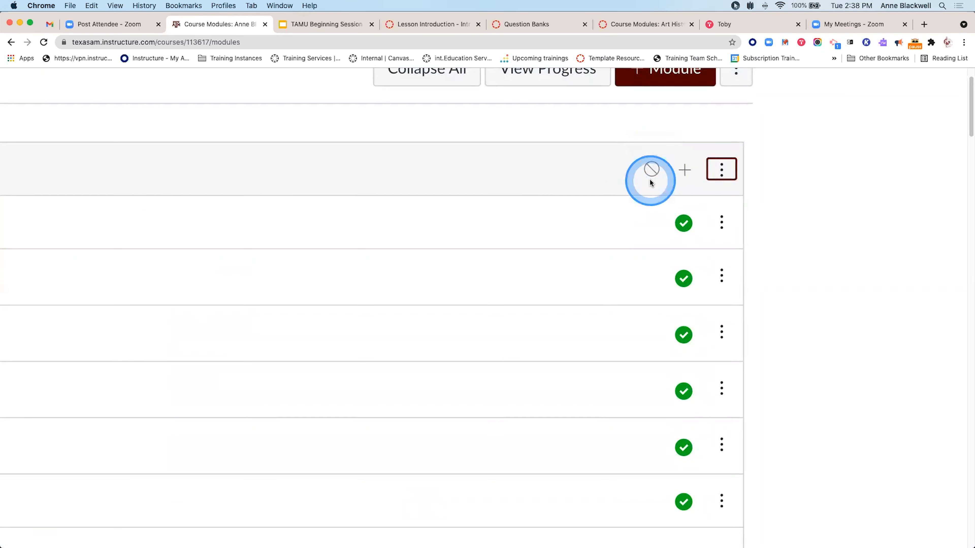
- Publish the Unit 1 - Introducing Psychology module that holds the content, check it in Student View and return to the instructor view
scroll(649, 179, down, 5)
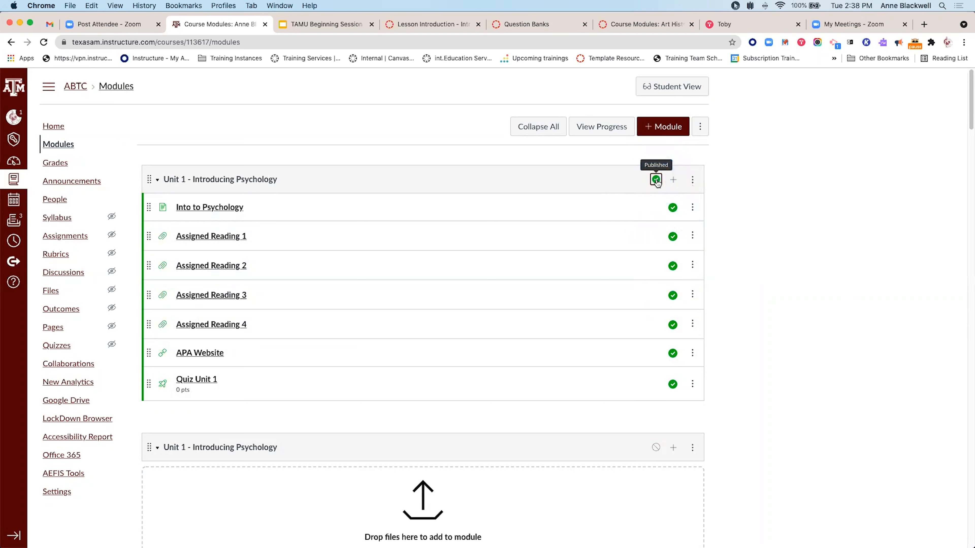
click(671, 89)
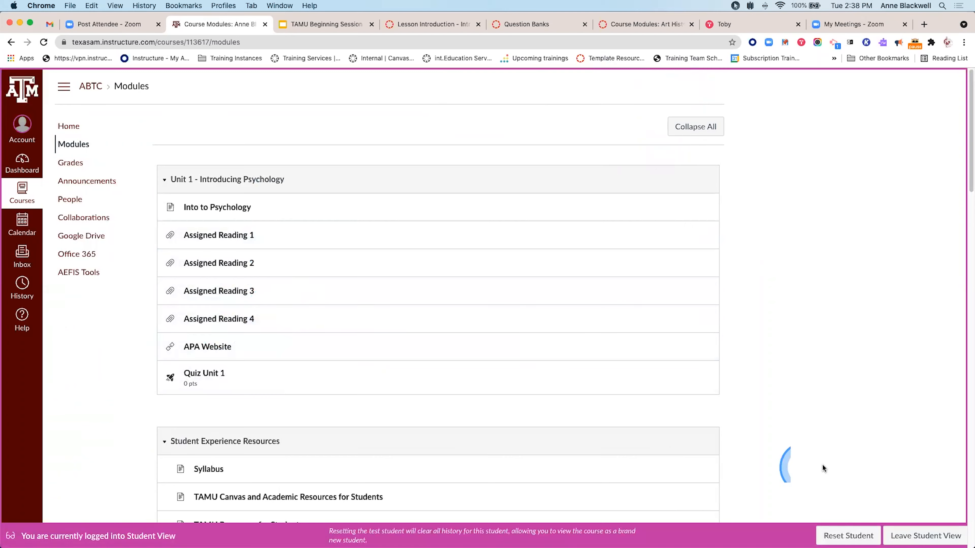
click(908, 535)
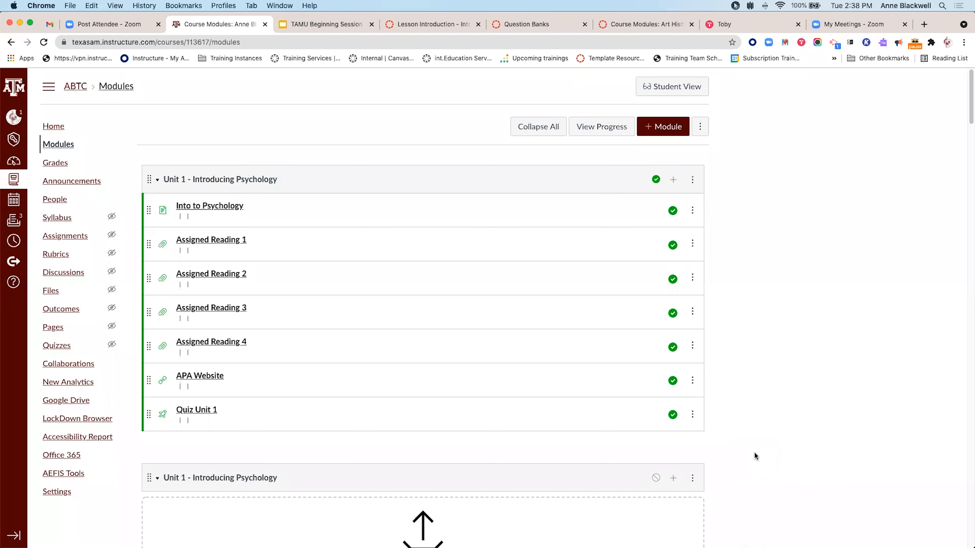
click(657, 181)
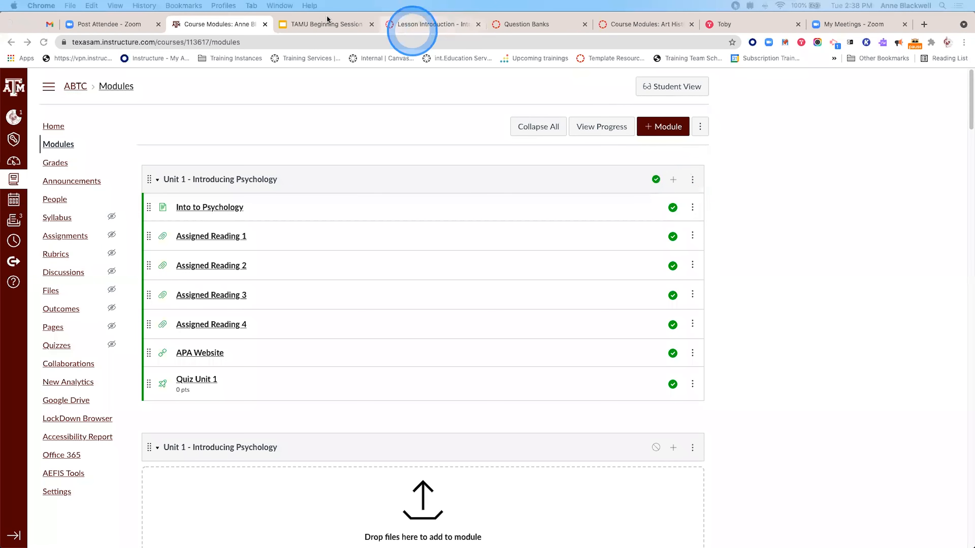
- Switch to the training presentation and advance to the Hands On: Adding Content to Modules slide
click(323, 24)
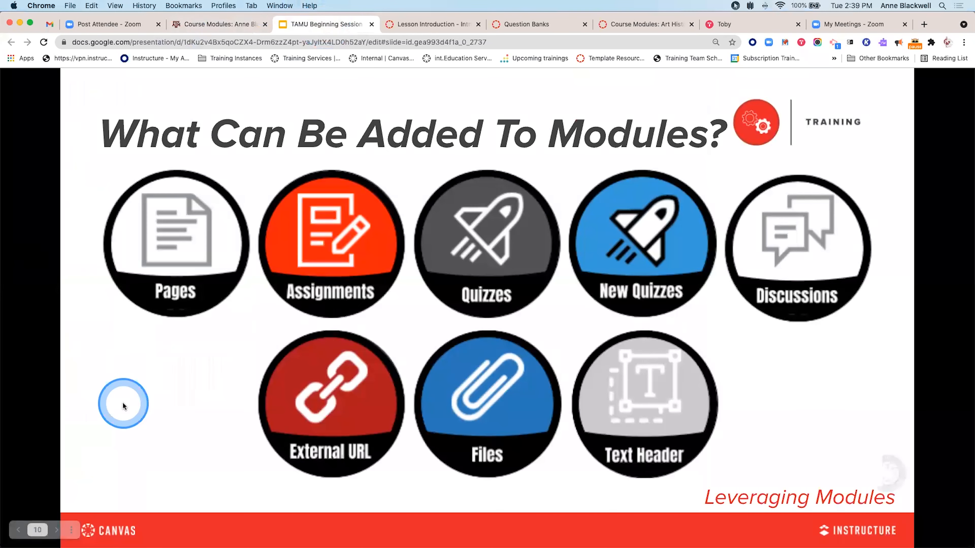
click(56, 531)
click(56, 531)
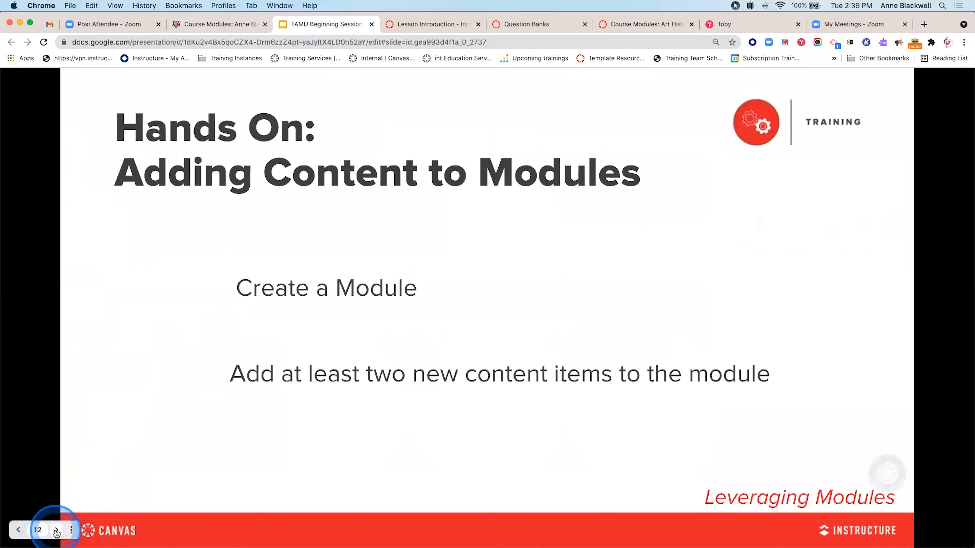
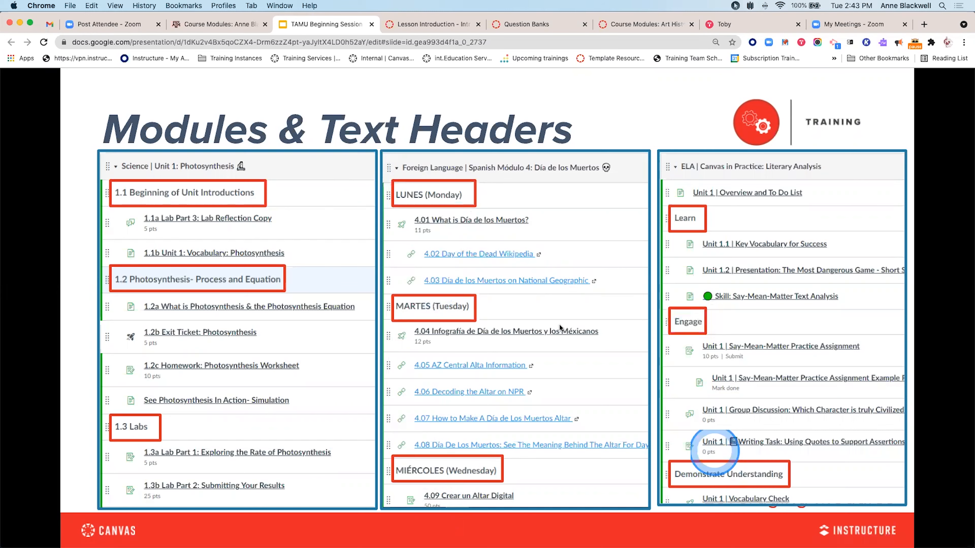
- Return to the Canvas course modules and rename the Week 1: Topic/Title Copy 2 module as "Week 1:"
click(217, 23)
scroll(274, 261, down, 20)
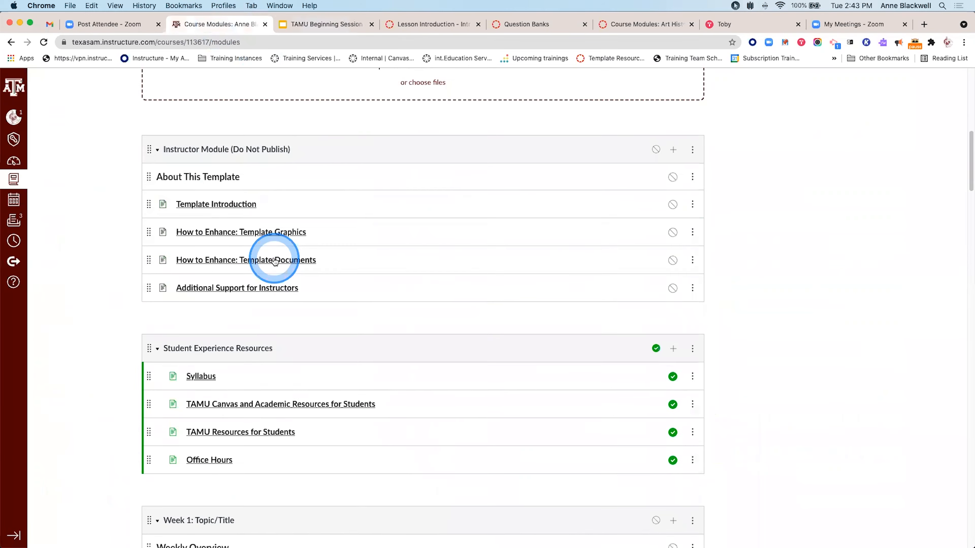
scroll(273, 261, down, 12)
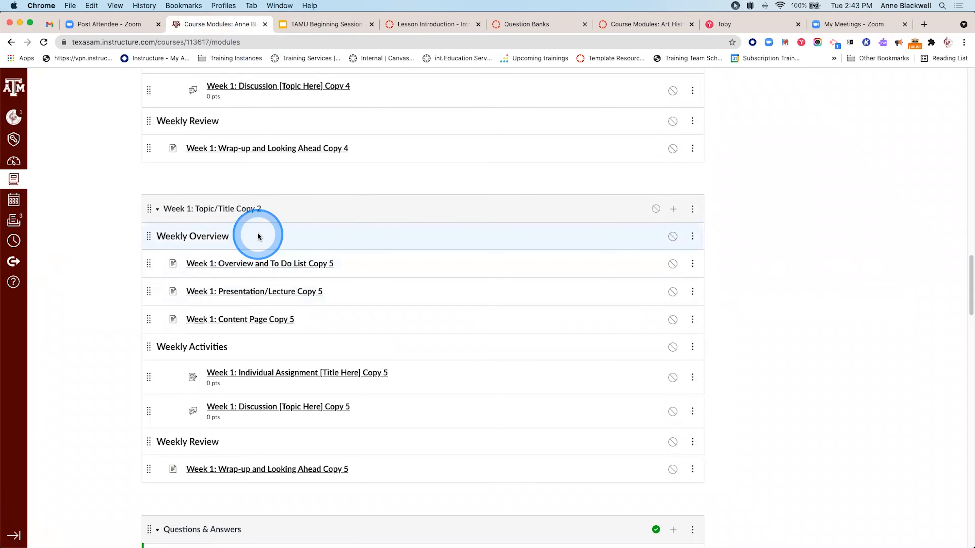
scroll(259, 231, down, 1)
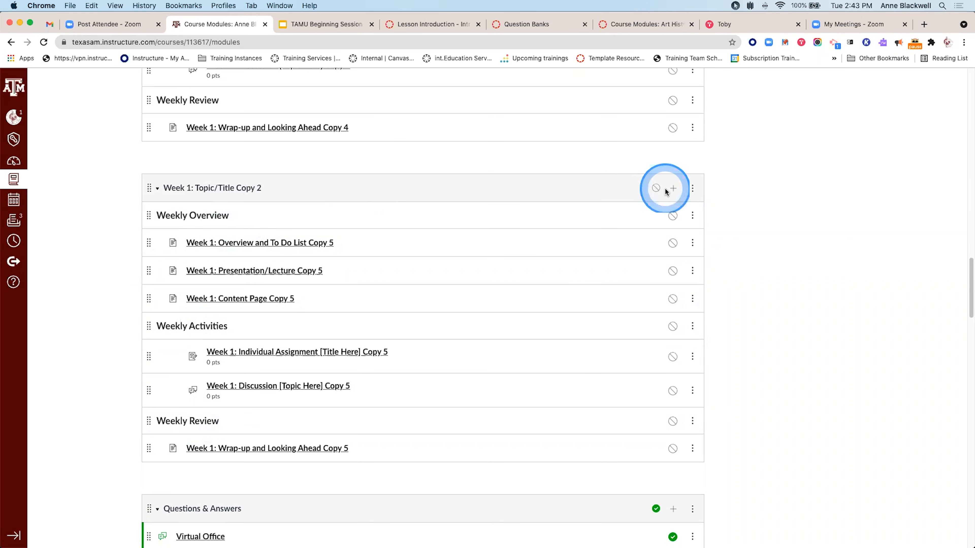
click(693, 192)
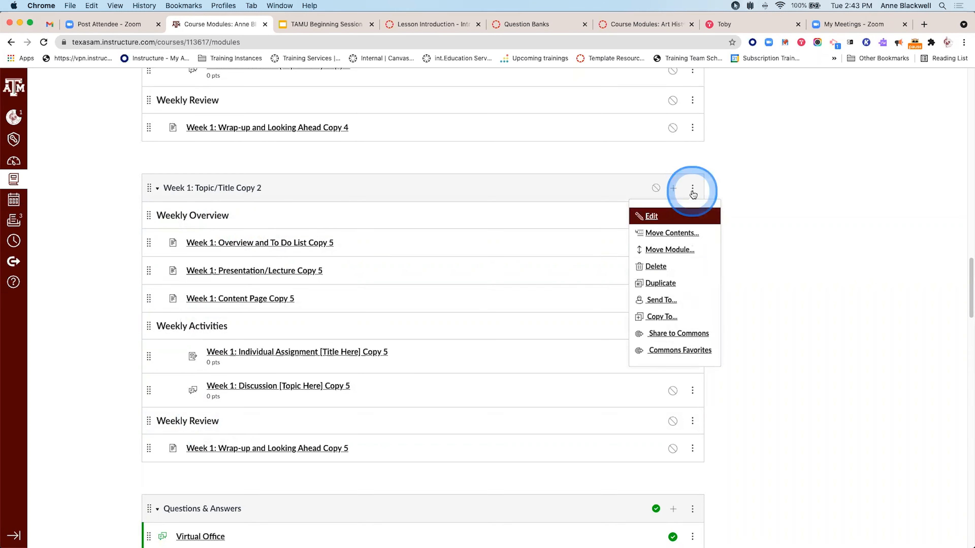
click(645, 215)
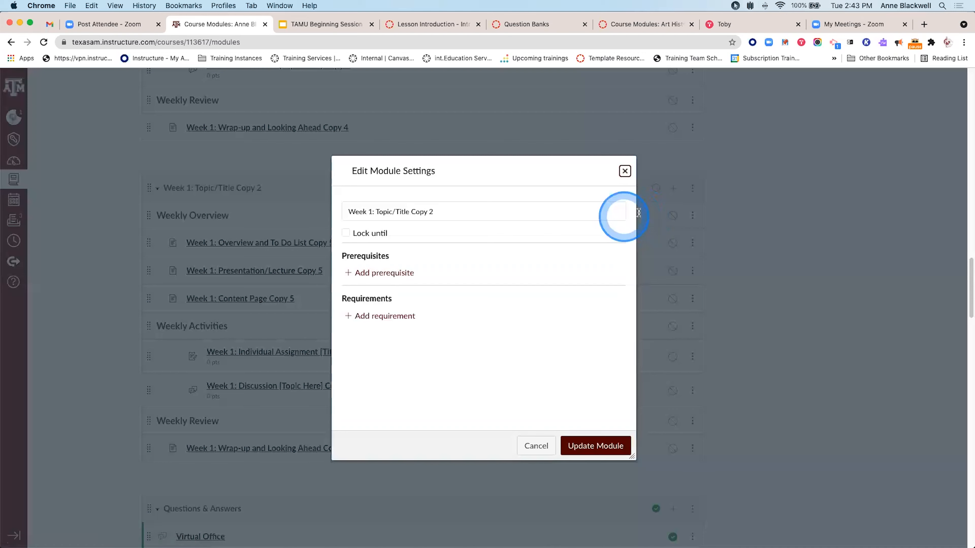
click(375, 211)
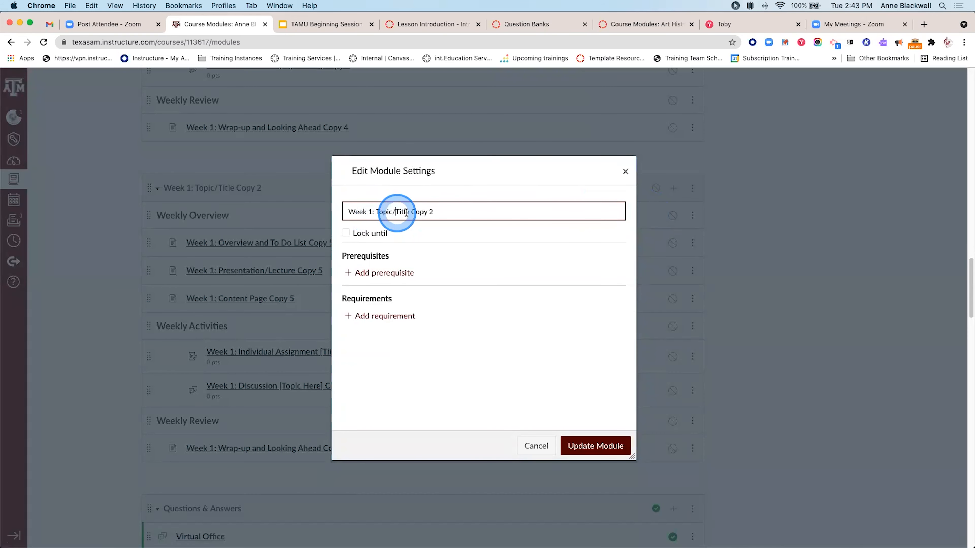
drag(374, 211, 441, 213)
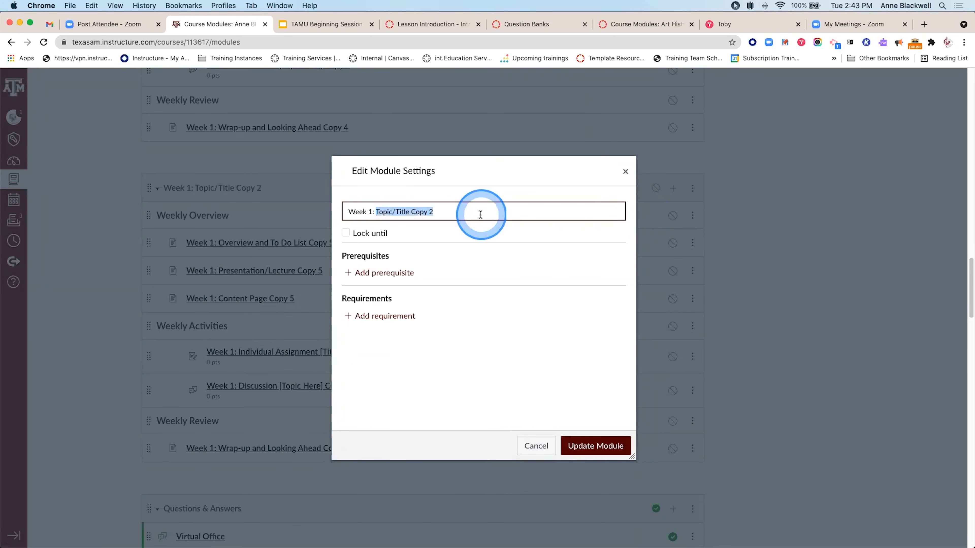
key(BackSpace)
click(538, 264)
click(603, 447)
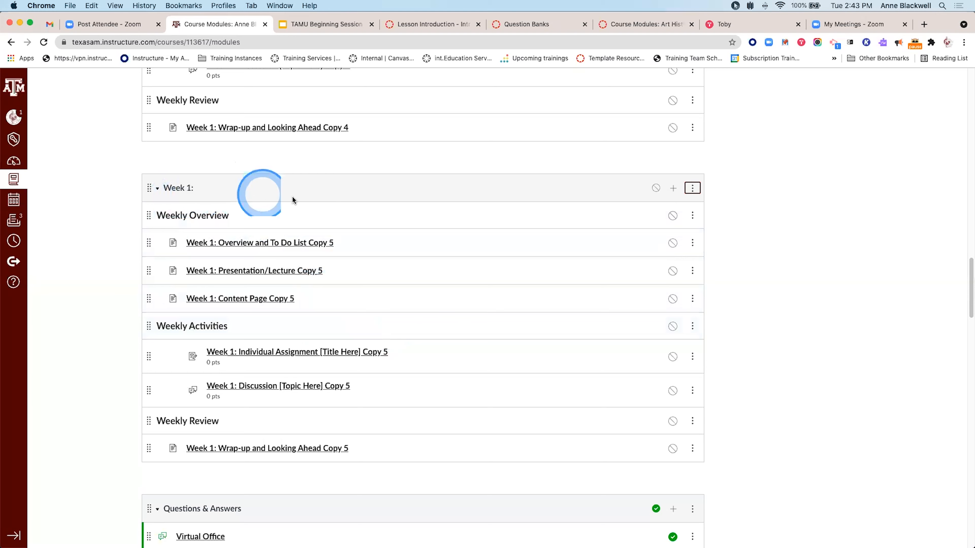
- Rename the Weekly Overview text header in the Week 1: module as Weekly Overview 1.0
click(692, 218)
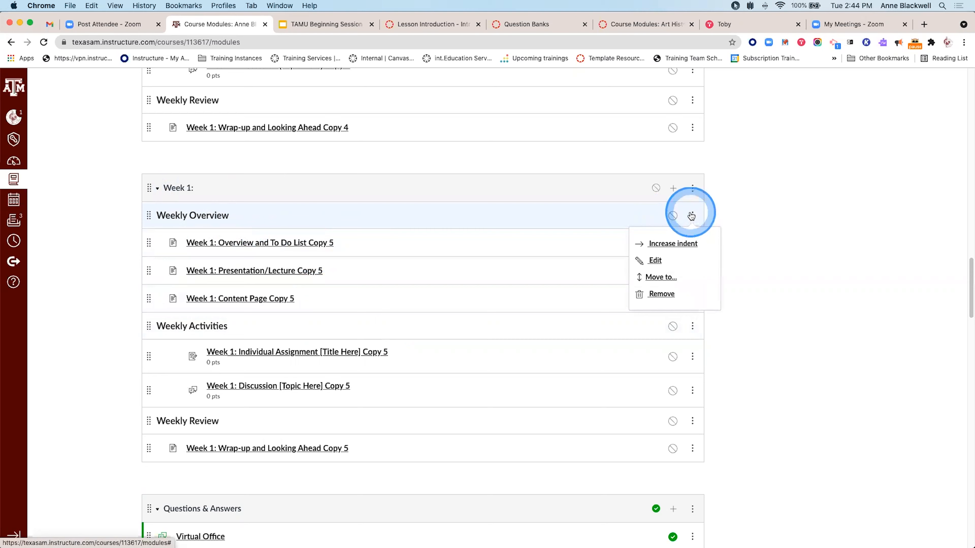
click(684, 261)
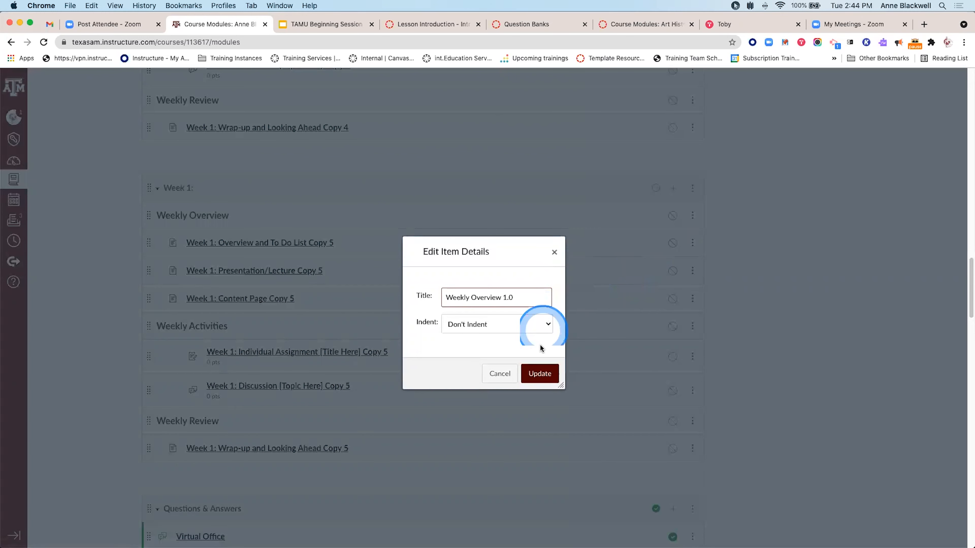
click(540, 373)
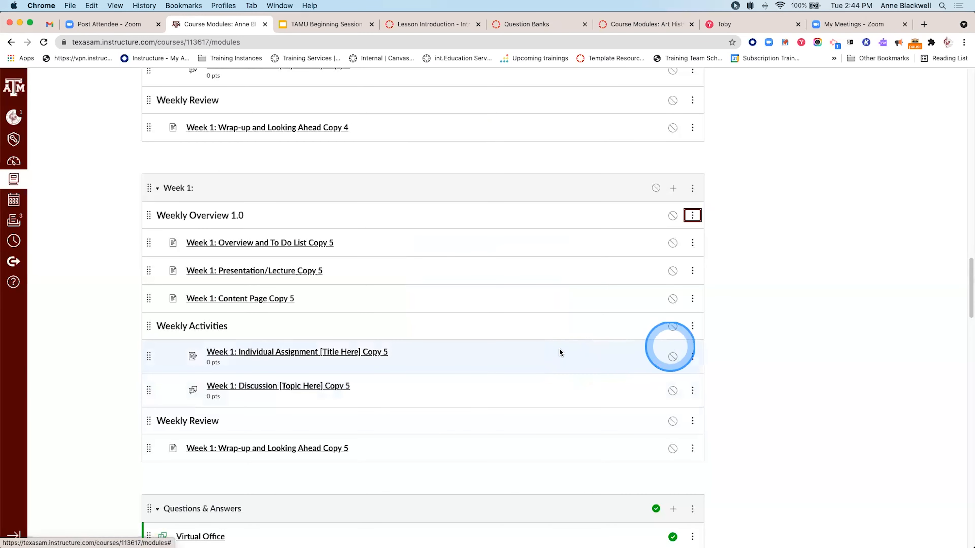
- Rename the Weekly Activities text header in the Week 1: module as Weekly Activities 1.1
click(693, 326)
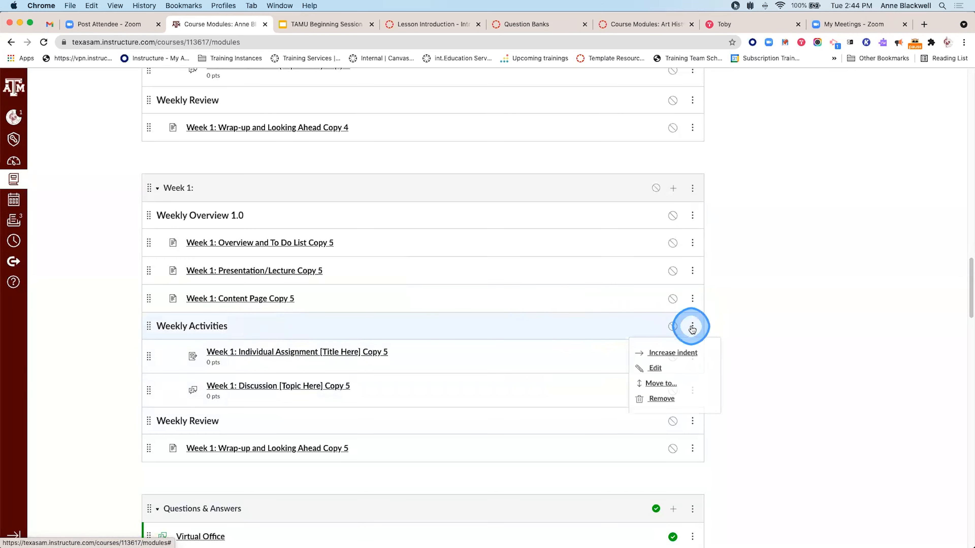
click(683, 370)
click(516, 292)
text(1.1)
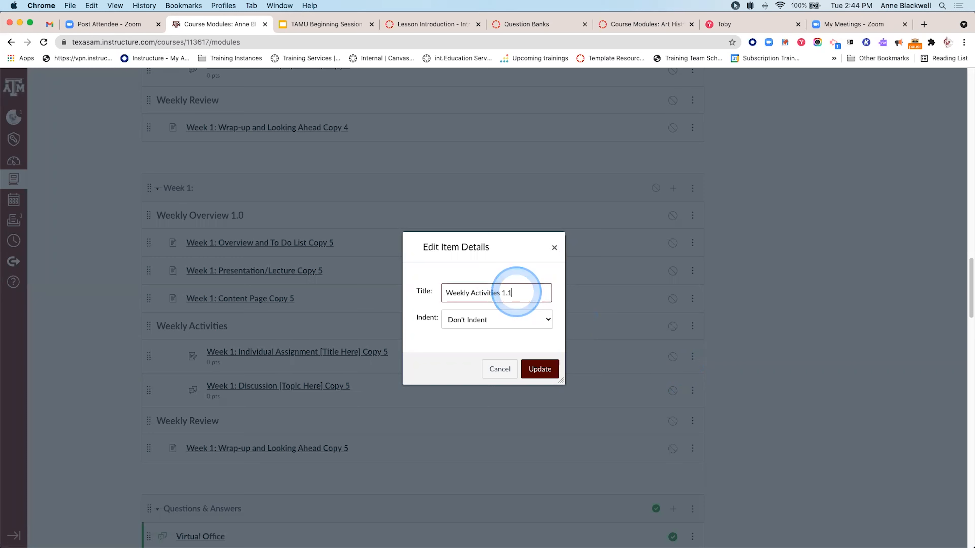
click(535, 368)
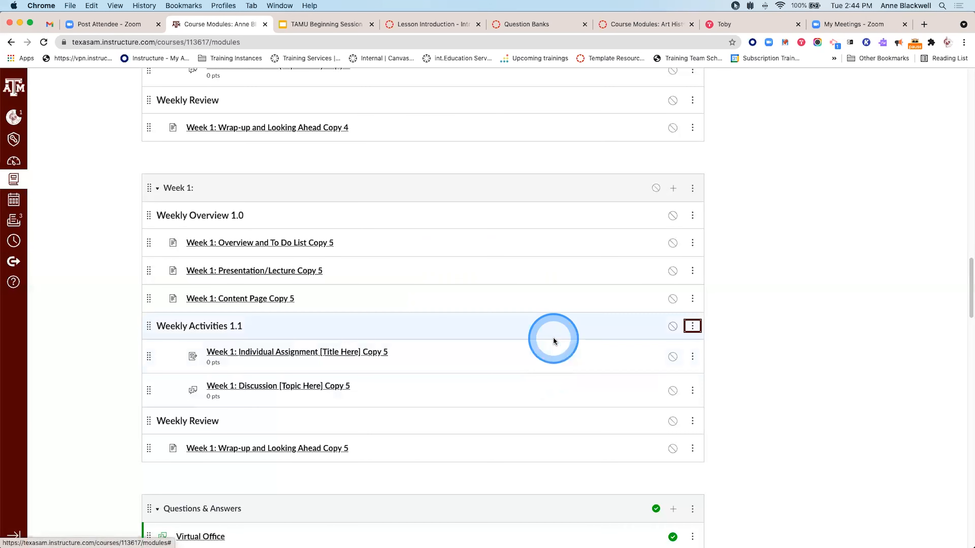
- Rename the Weekly Review text header in the Week 1: module as Weekly Review 1.2
click(693, 421)
click(654, 466)
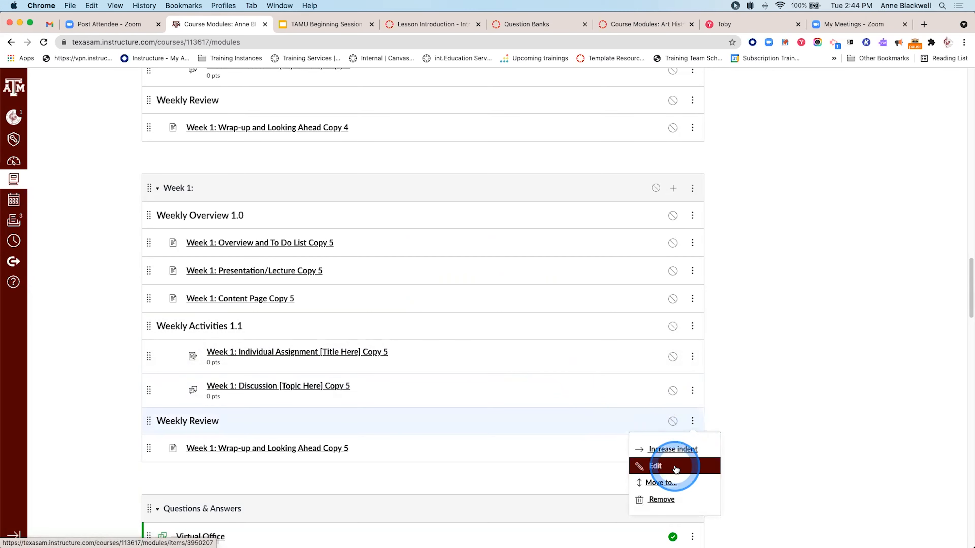
click(514, 292)
text(1.2)
click(548, 371)
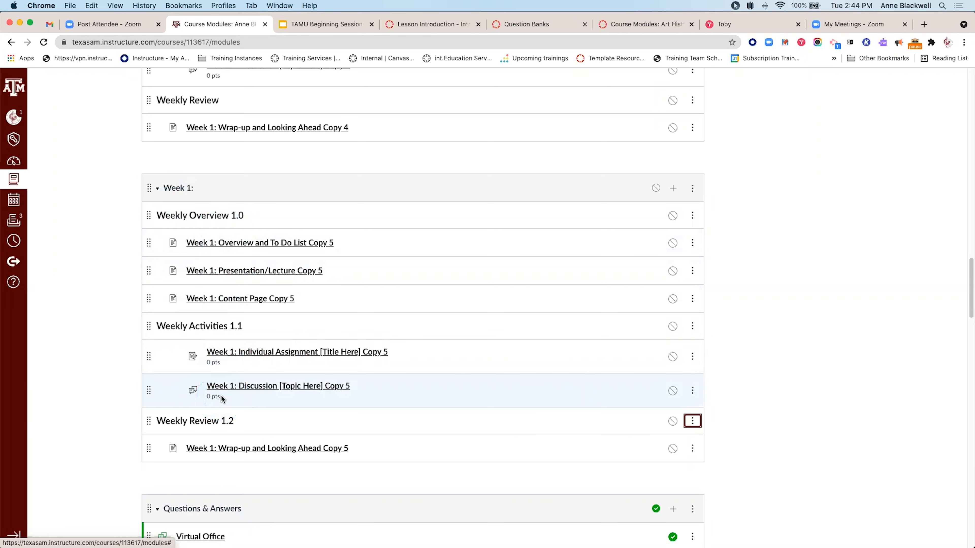
- Move the Week 1: module above Week 1: Topic/Title Copy, and rename the Week 1: Topic/Title Copy module as Week 2
scroll(424, 309, up, 10)
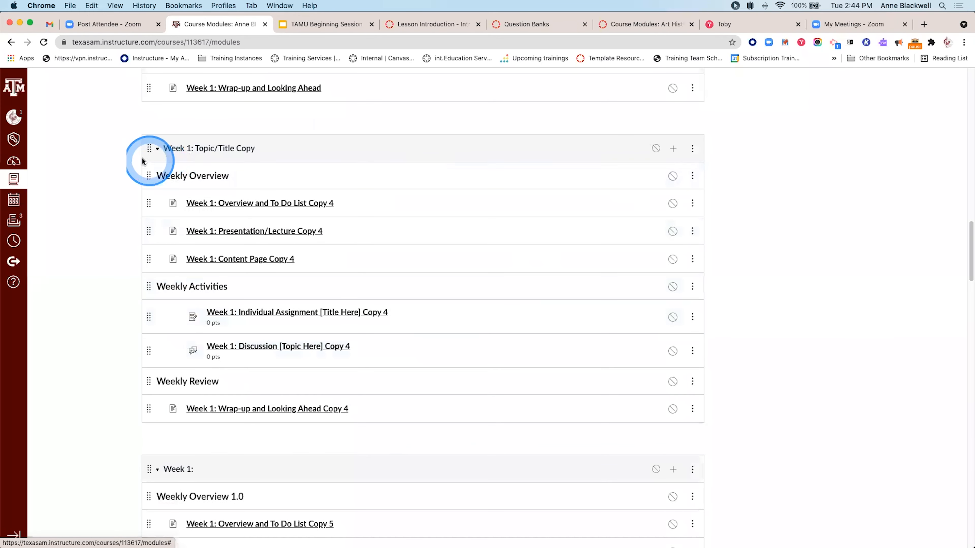
drag(152, 266, 215, 245)
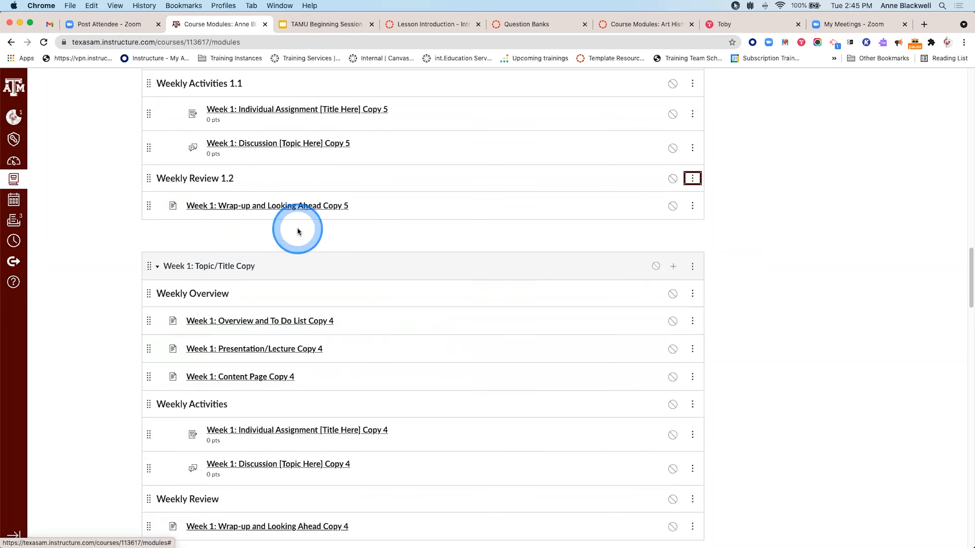
click(693, 271)
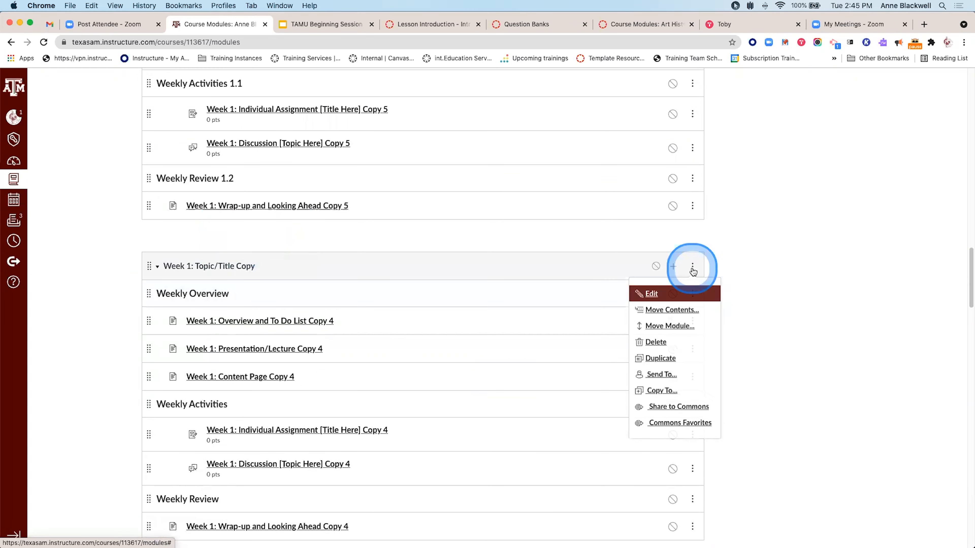
click(670, 291)
drag(369, 211, 548, 219)
text(2)
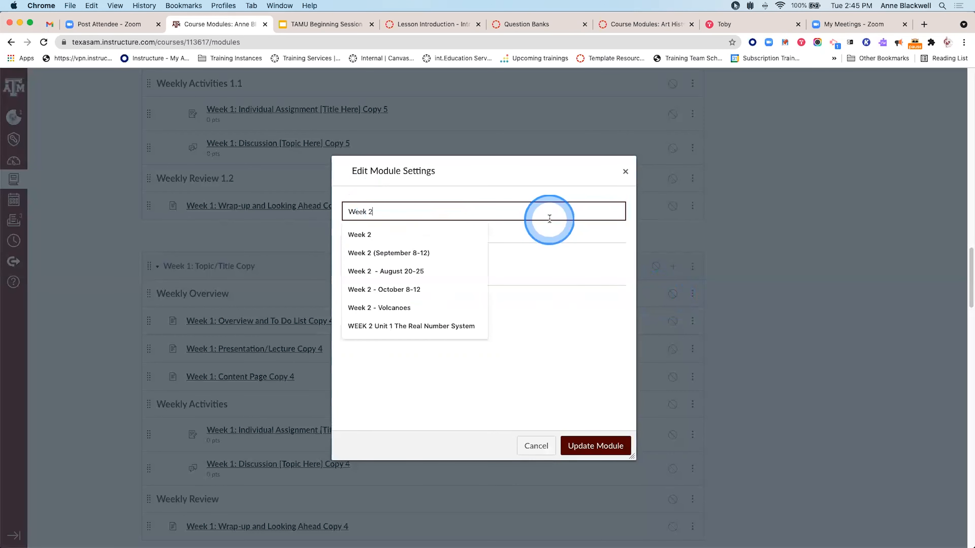
click(586, 447)
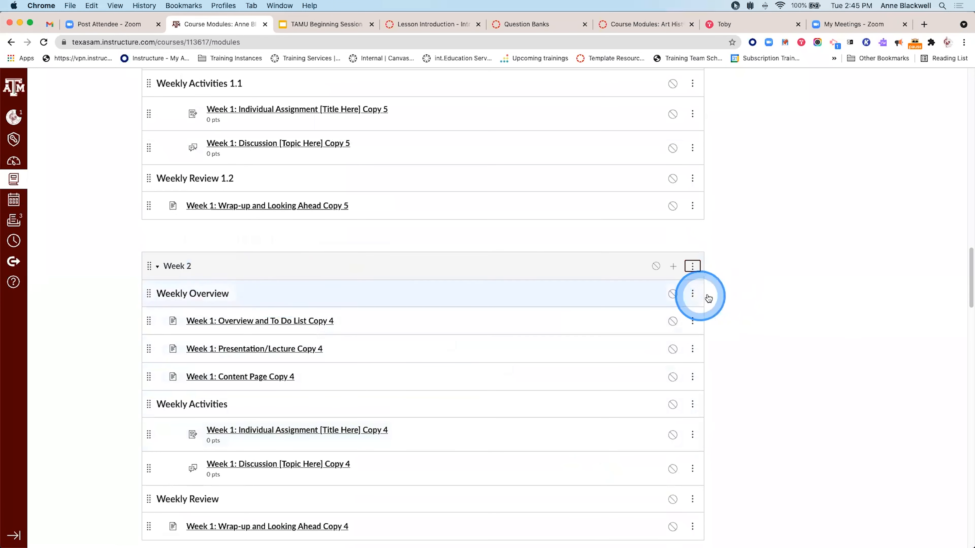
- Rename the Weekly Overview text header in the Week 2 module as Weekly Overview 2.0
click(692, 294)
click(652, 337)
click(516, 292)
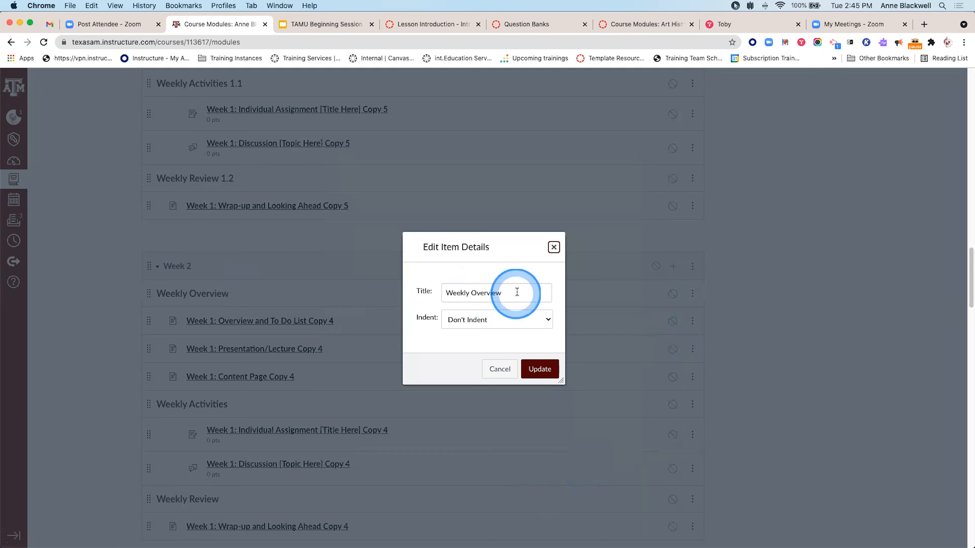
text(2.)
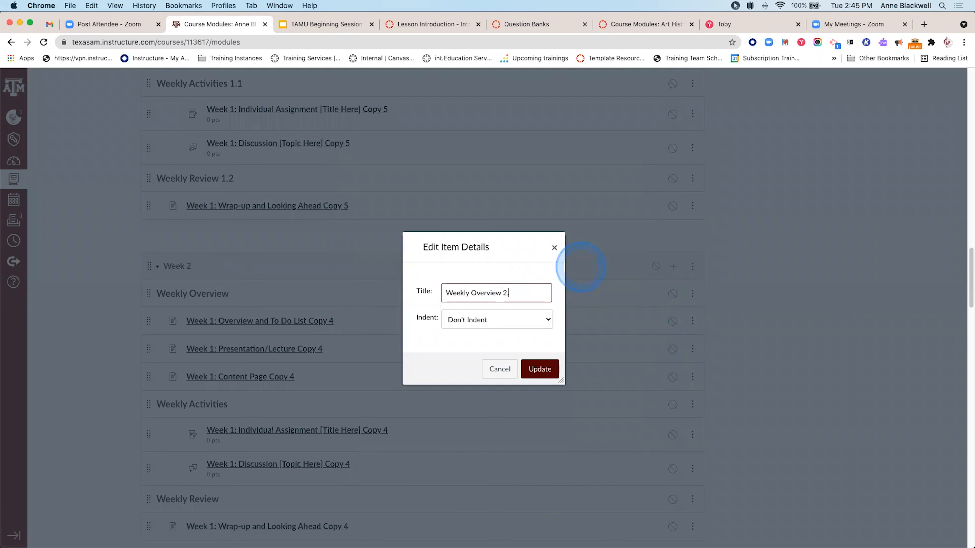
click(540, 370)
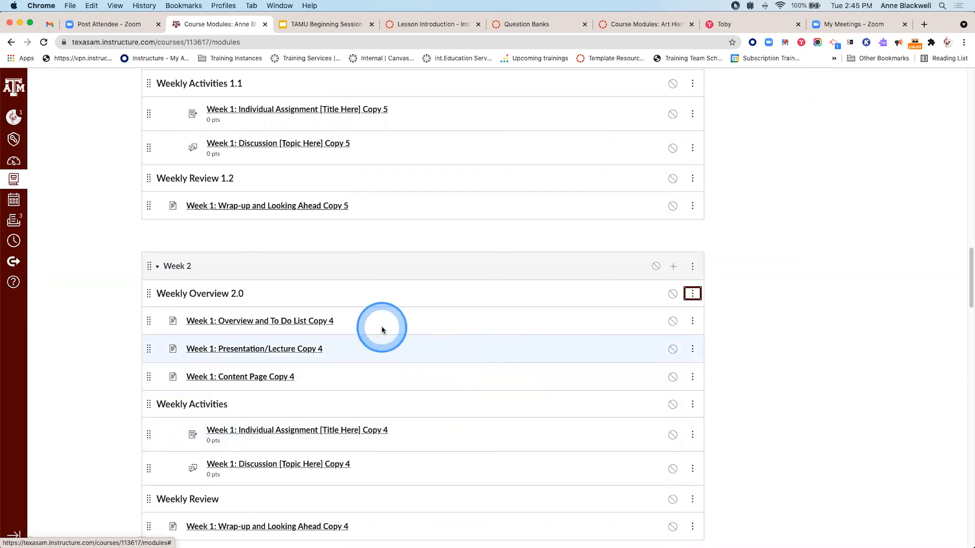
- Review the text headers and items in the Week 1: and Week 2 modules, and return to the first Unit 1 - Introducing Psychology module
scroll(382, 325, up, 5)
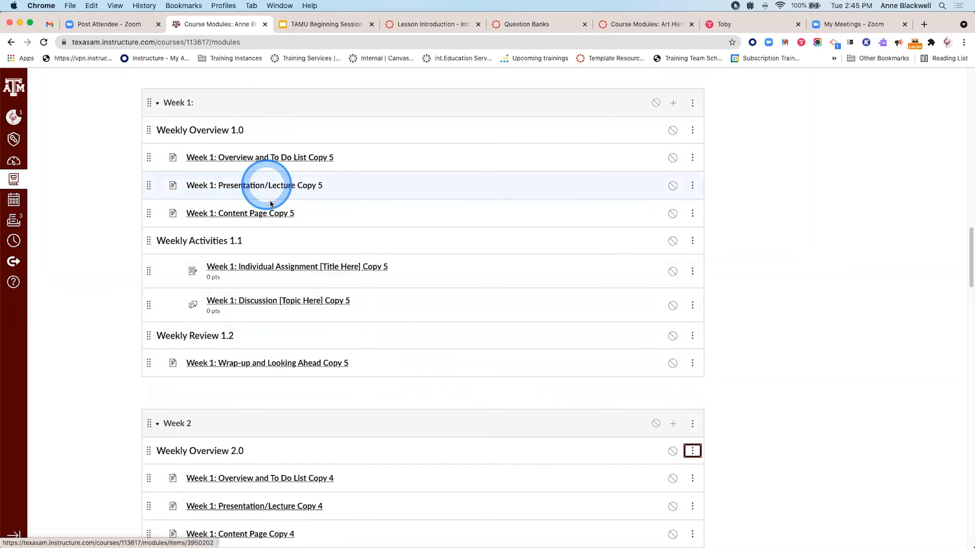
scroll(246, 361, down, 3)
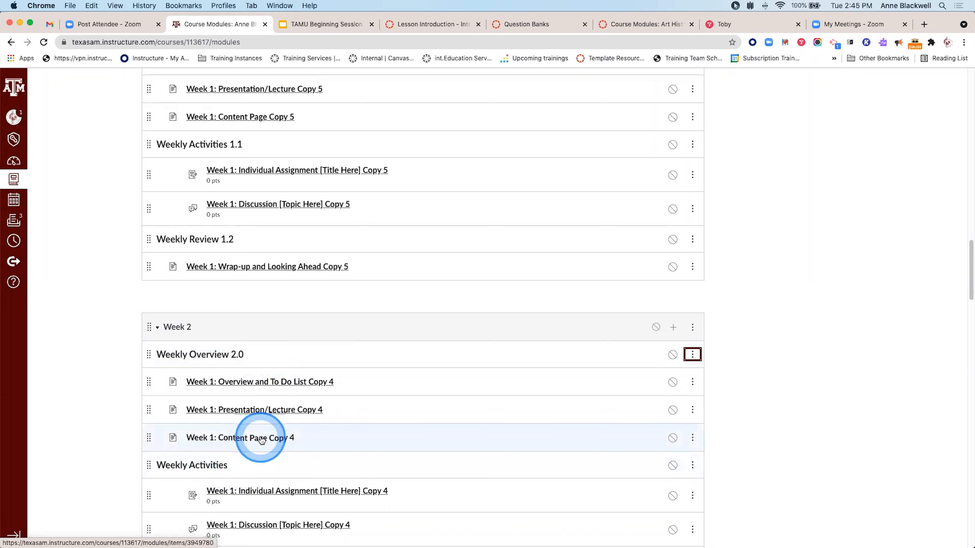
scroll(261, 436, up, 8)
scroll(263, 430, up, 15)
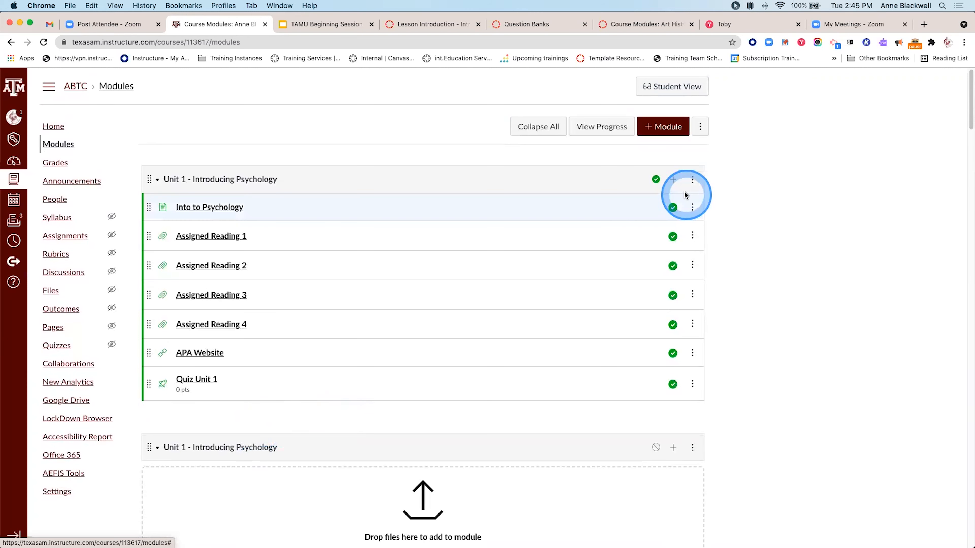
click(656, 179)
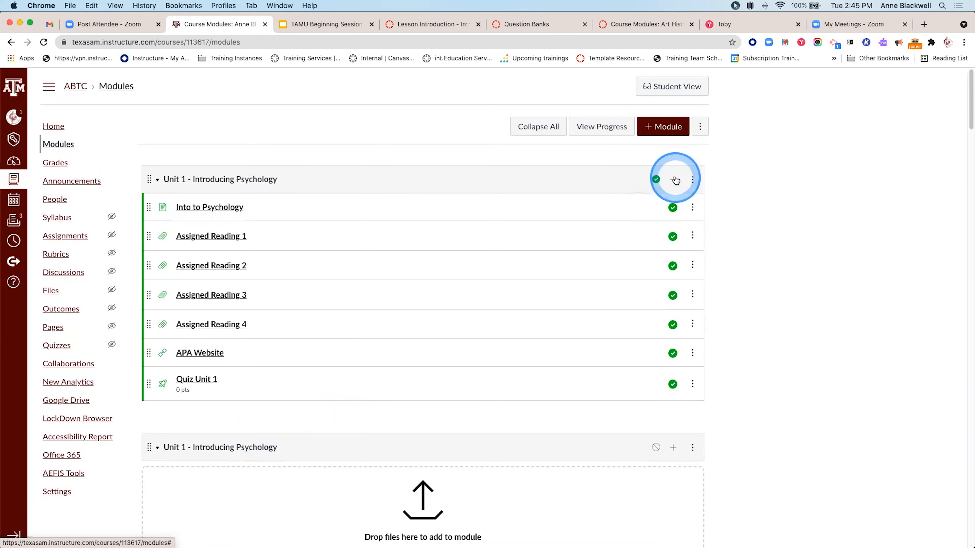
- Add a text header named INTRODUCTION 1.0 to the first Unit 1 - Introducing Psychology module
click(674, 180)
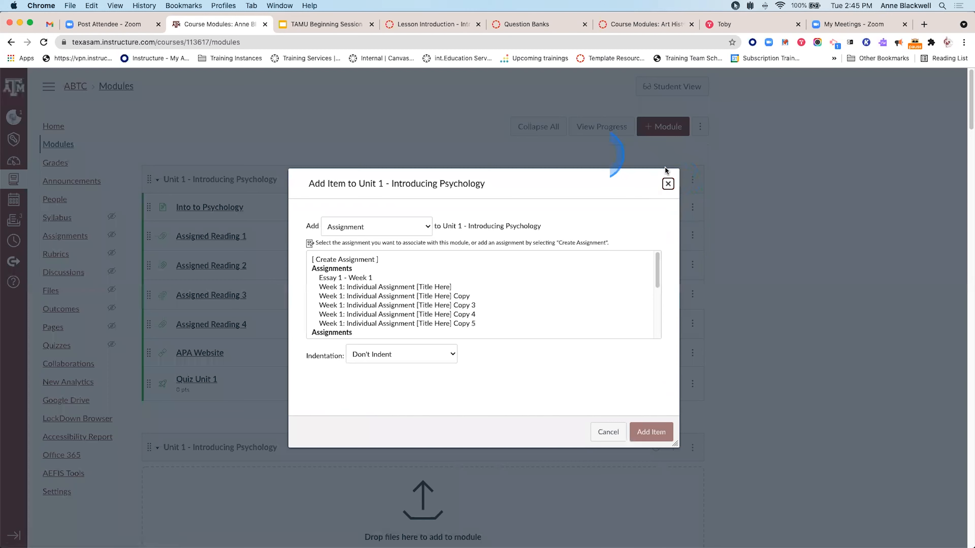
click(422, 227)
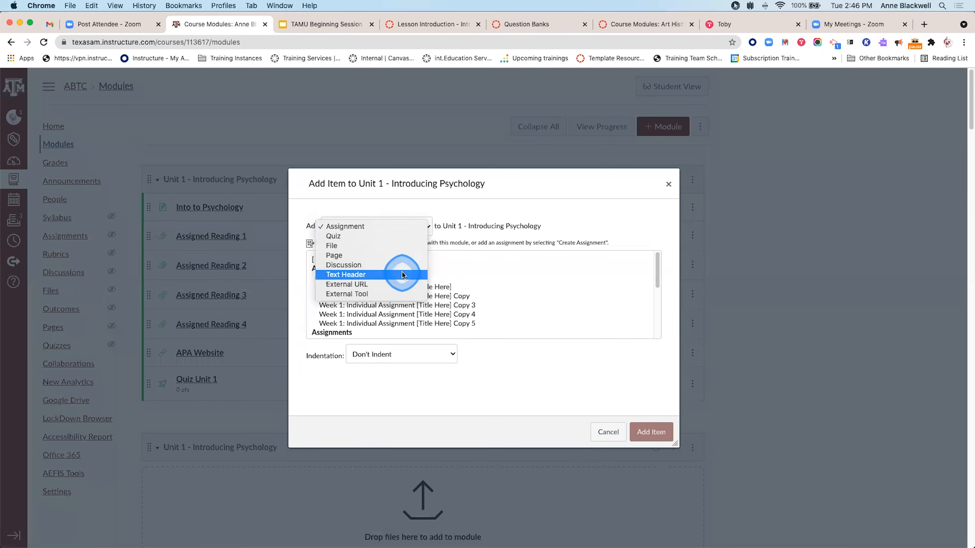
click(402, 275)
click(397, 255)
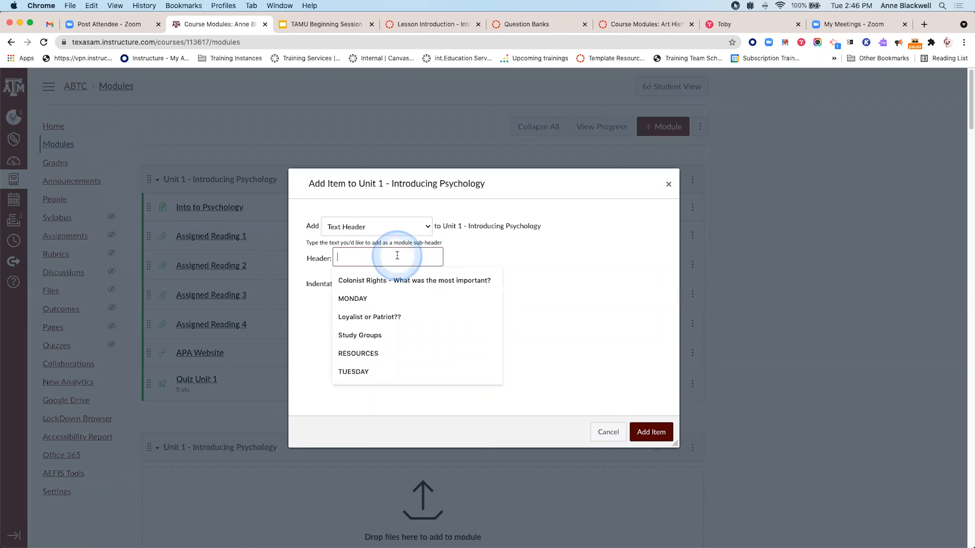
text(INTRODUCTION)
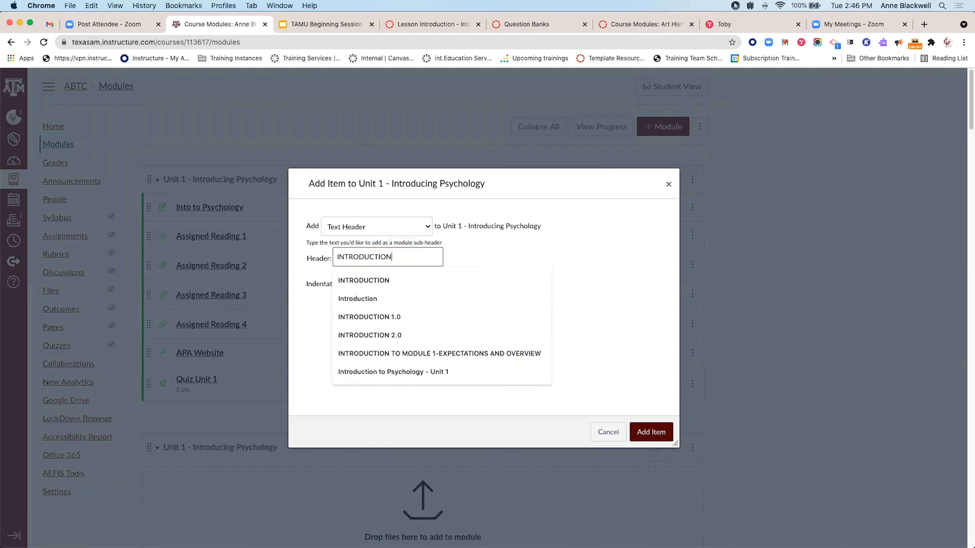
text( 1.0)
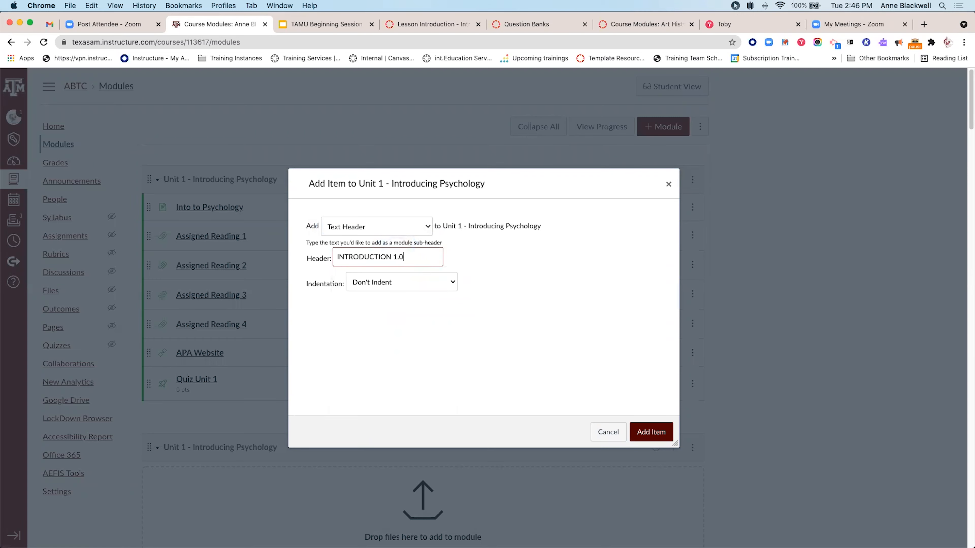
click(648, 431)
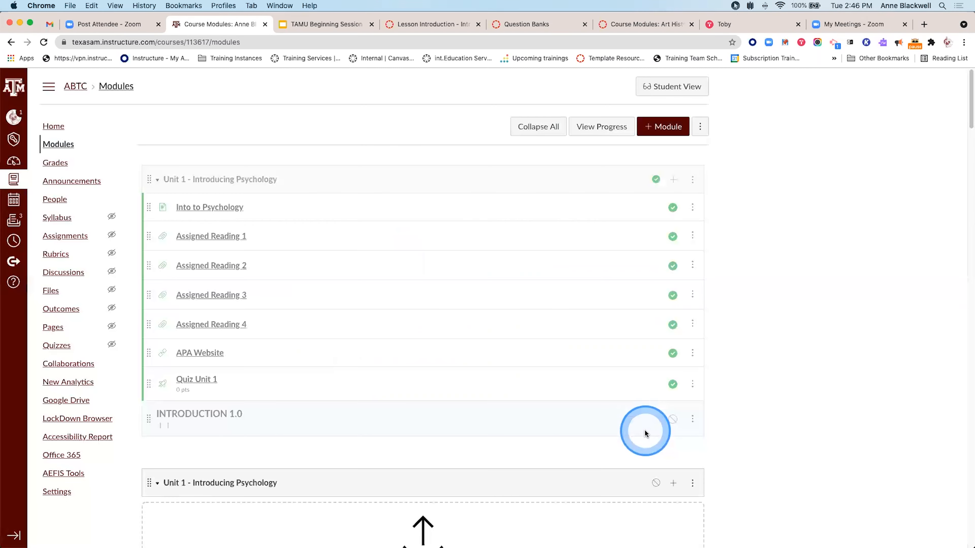
- Move the INTRODUCTION 1.0 text header above Into to Psychology and publish it
click(230, 419)
drag(148, 419, 185, 200)
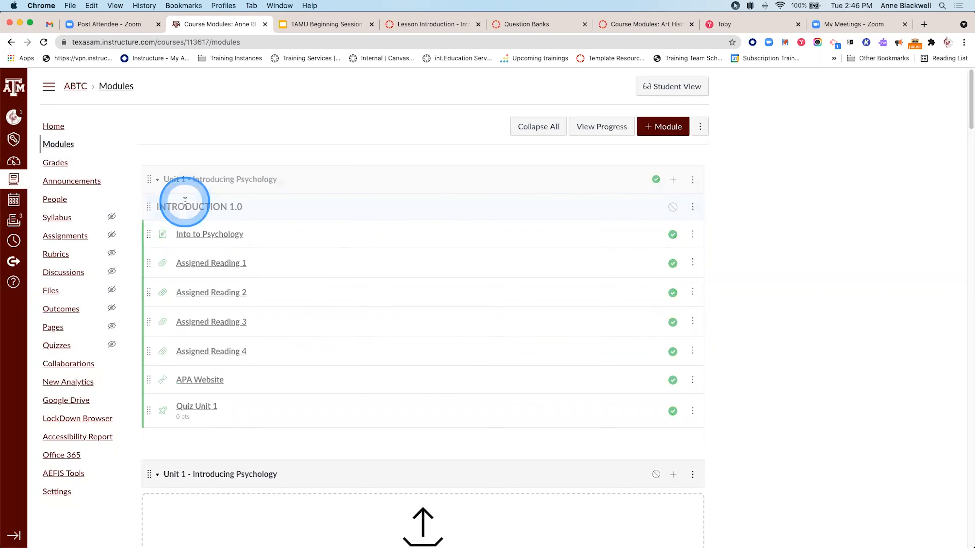
click(403, 266)
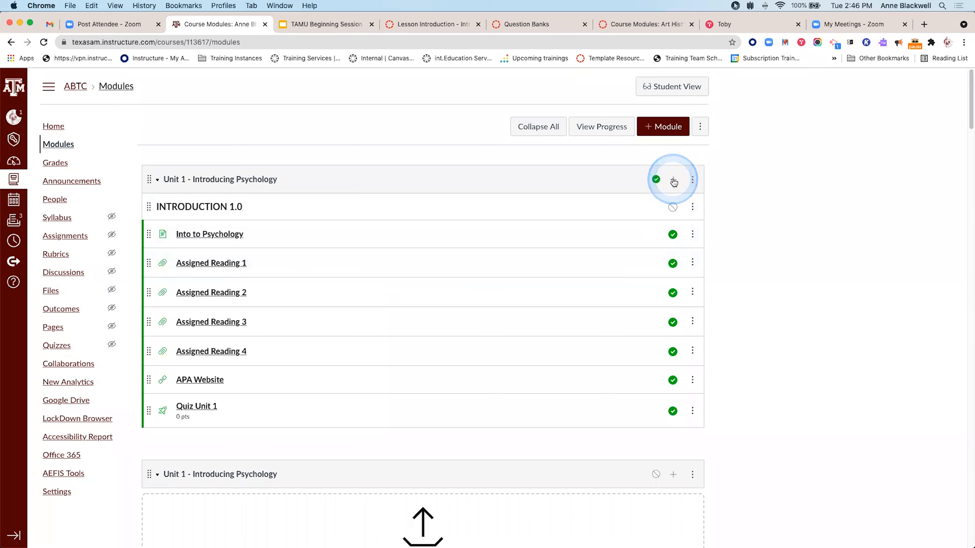
click(670, 207)
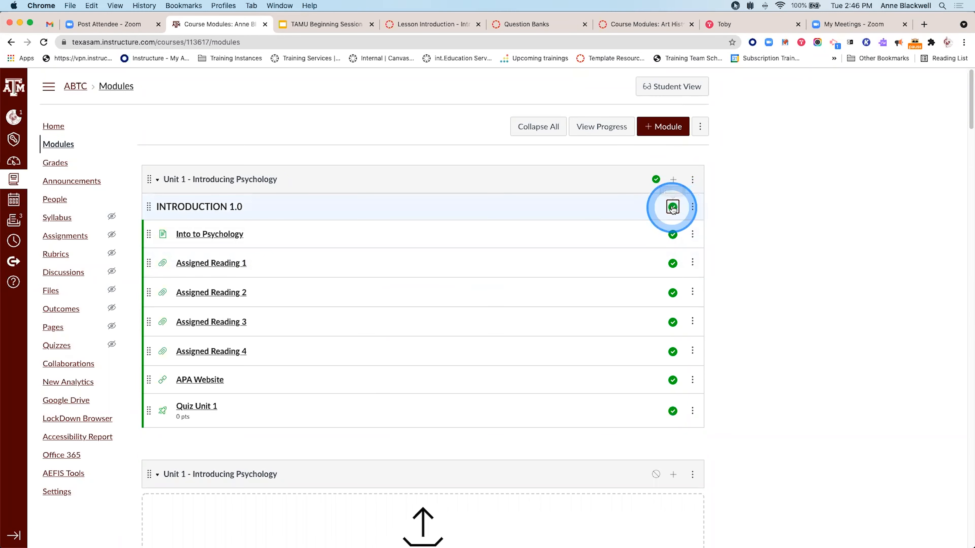
- Add a text header named ASSIGNED READING 1.1 to the first Unit 1 - Introducing Psychology module and move it above Assigned Reading 1
click(673, 179)
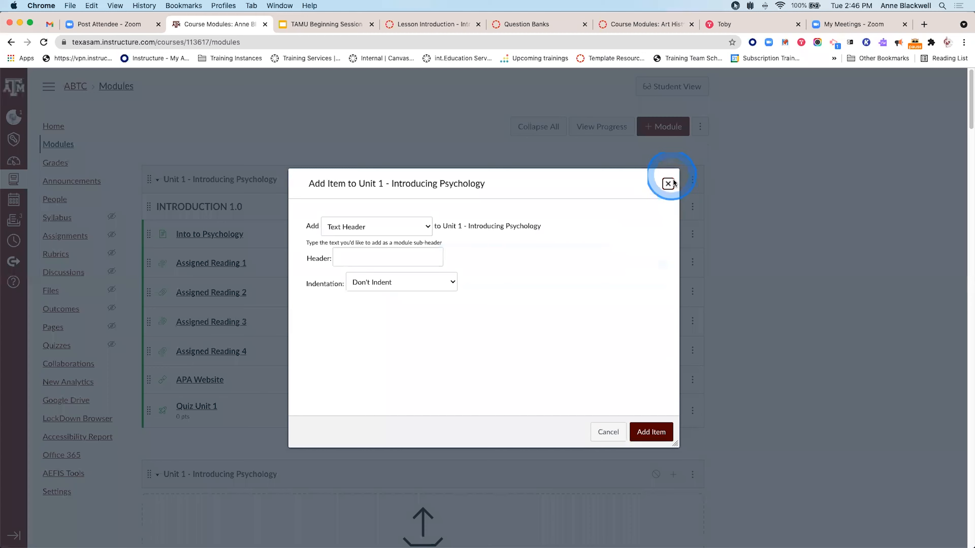
click(384, 227)
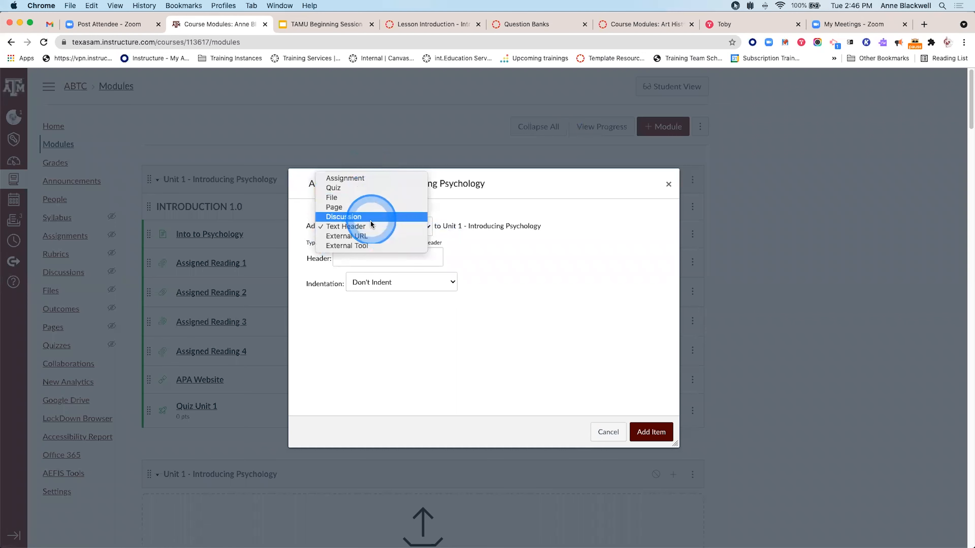
click(370, 218)
click(373, 227)
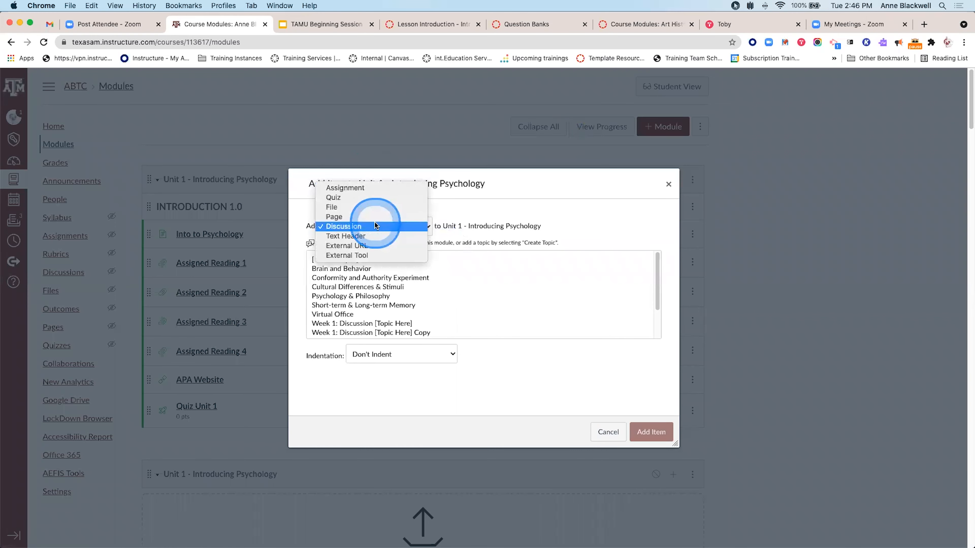
click(375, 237)
click(379, 254)
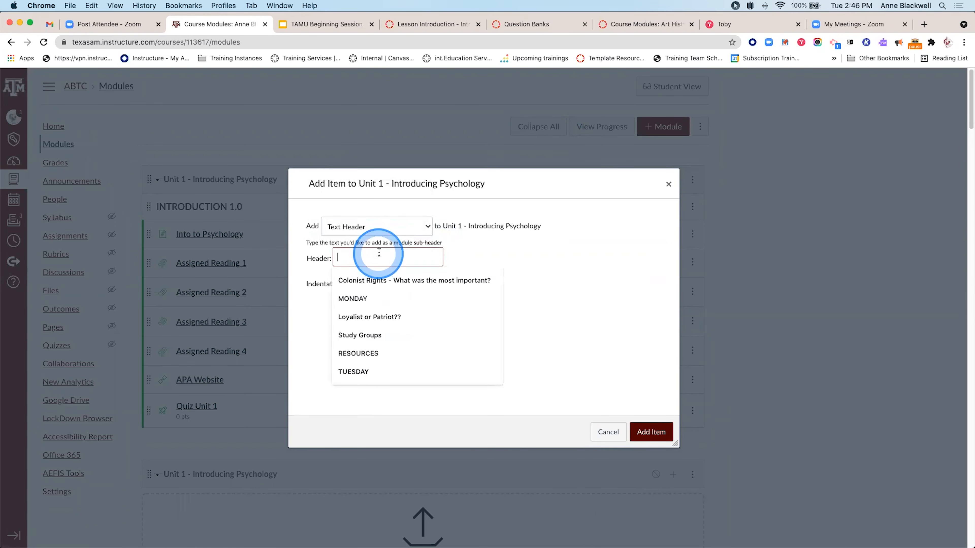
text(ASSIGNED READING )
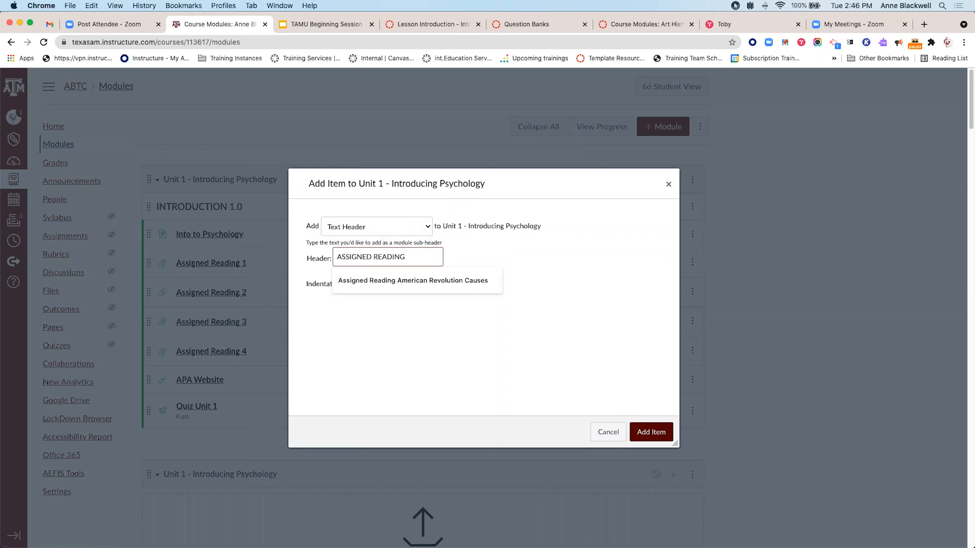
text(1.1)
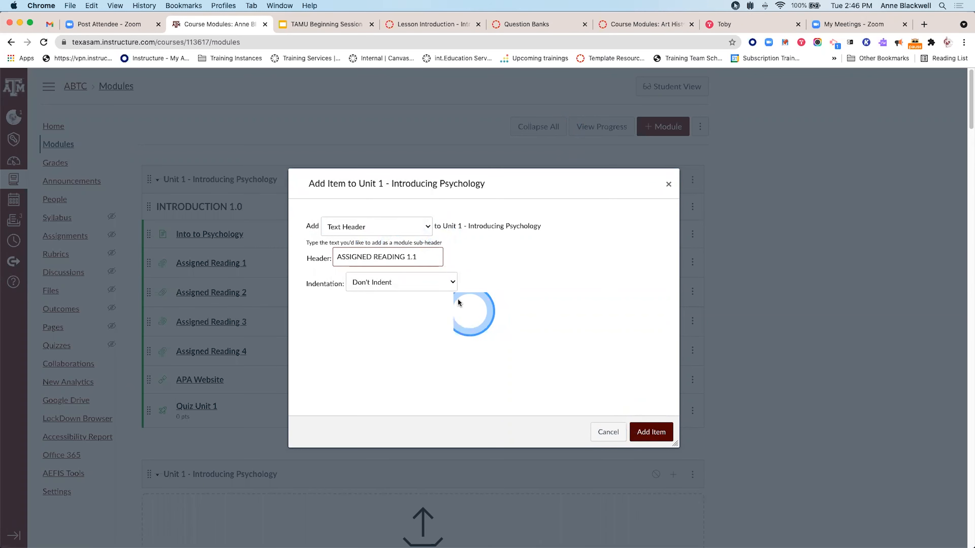
click(648, 432)
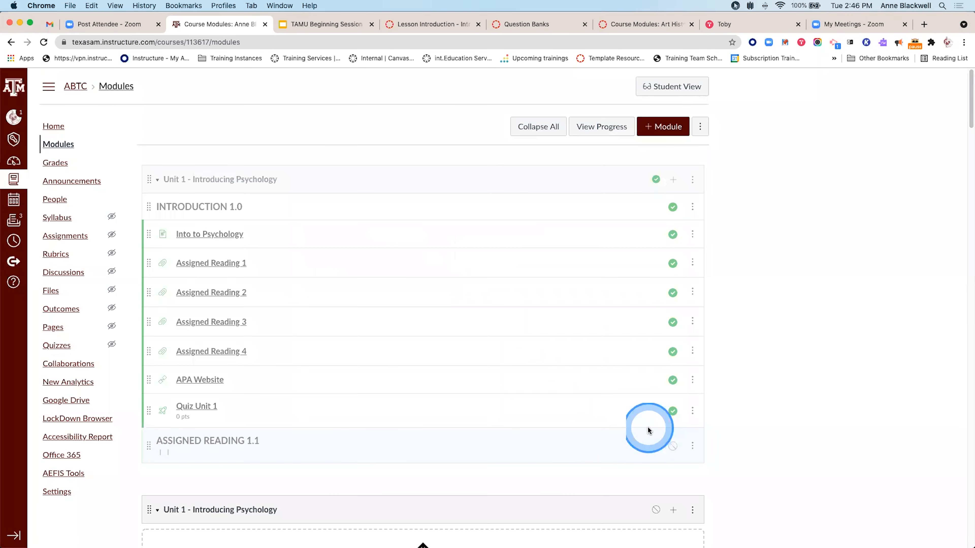
drag(148, 448, 171, 258)
click(308, 446)
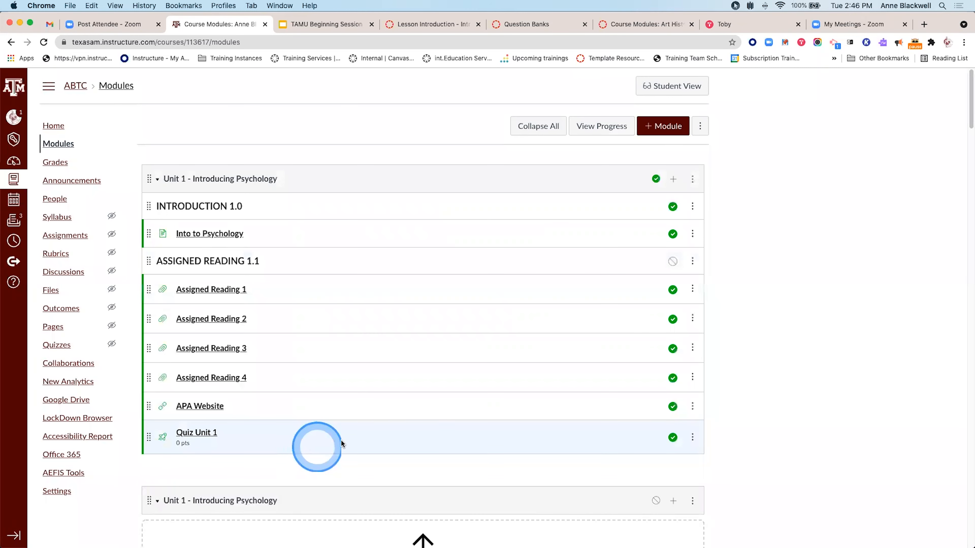
- Add a text header named WRAP UP AND QUIZ to the first Unit 1 - Introducing Psychology module
click(674, 181)
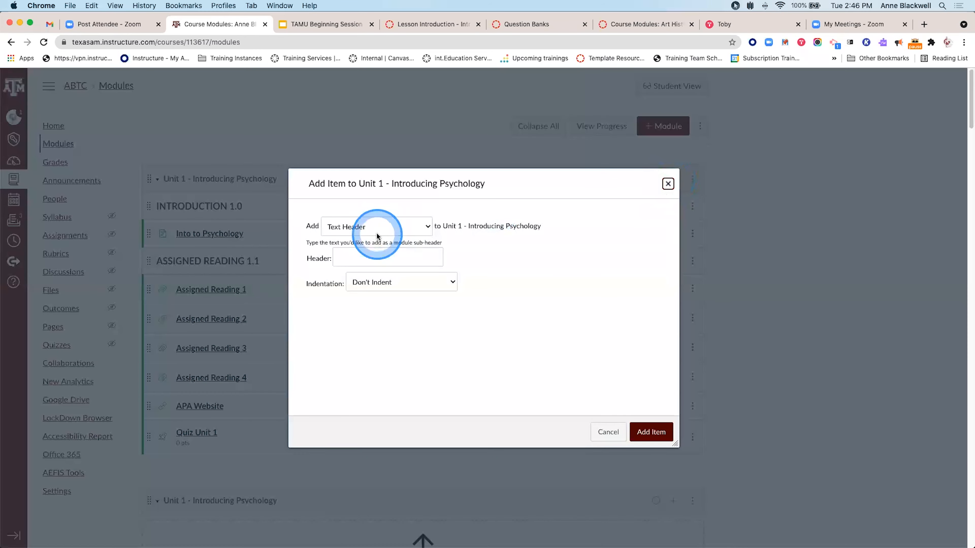
click(381, 256)
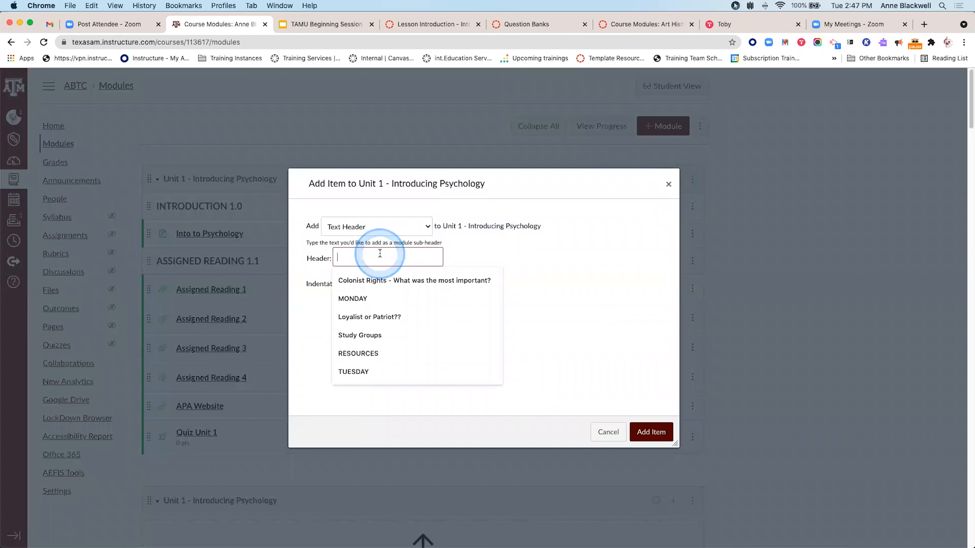
text(WRAP UP )
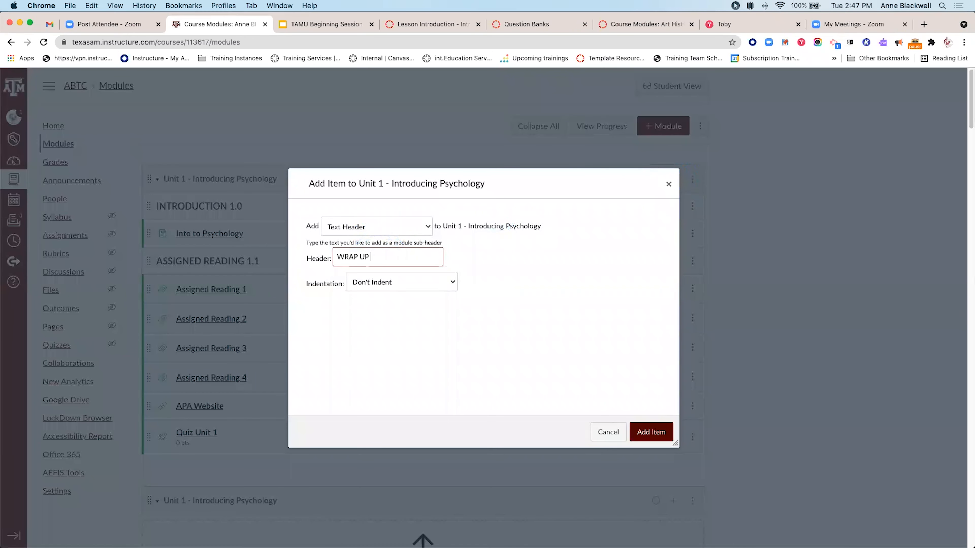
text(AND QUIZ)
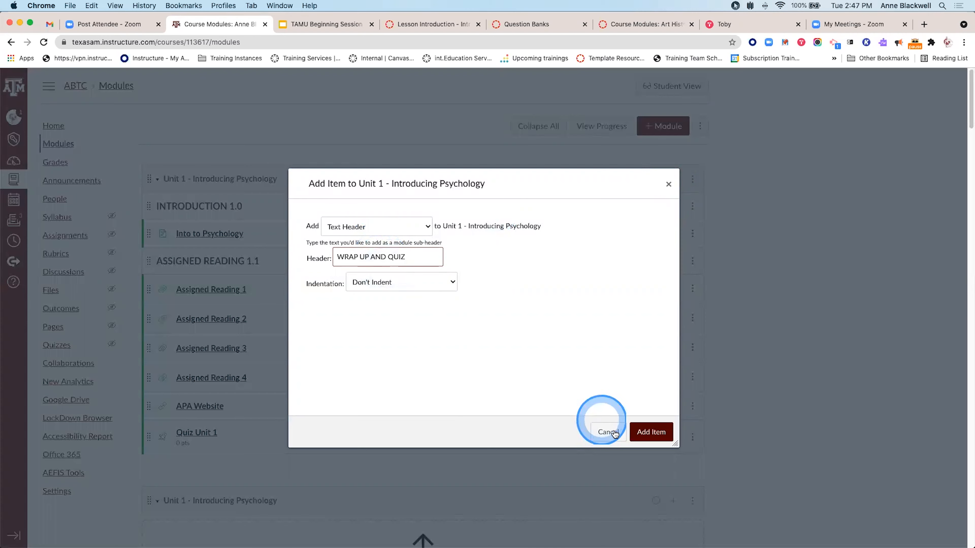
click(649, 434)
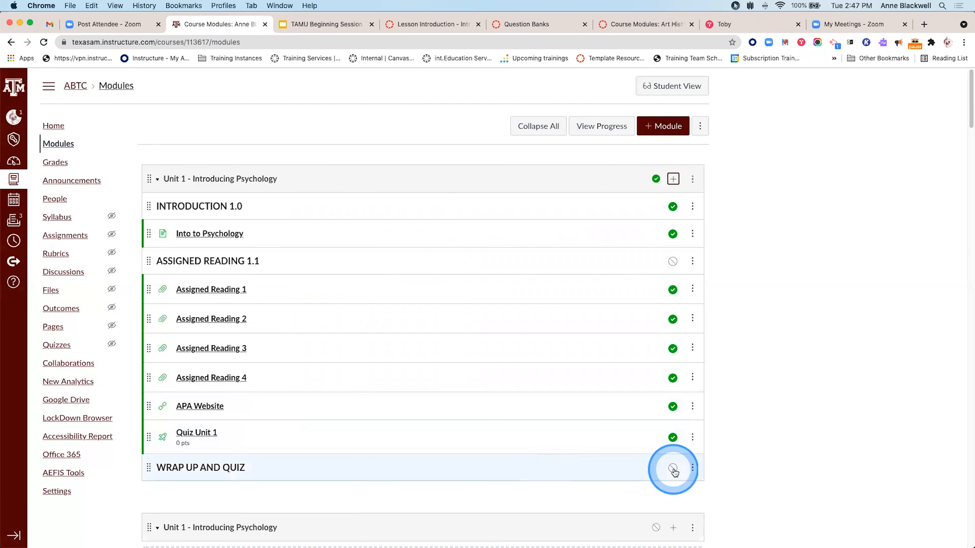
- Rename the WRAP UP AND QUIZ text header as WRAP UP AND QUIZ 1.2 and move it above Quiz Unit 1
click(692, 469)
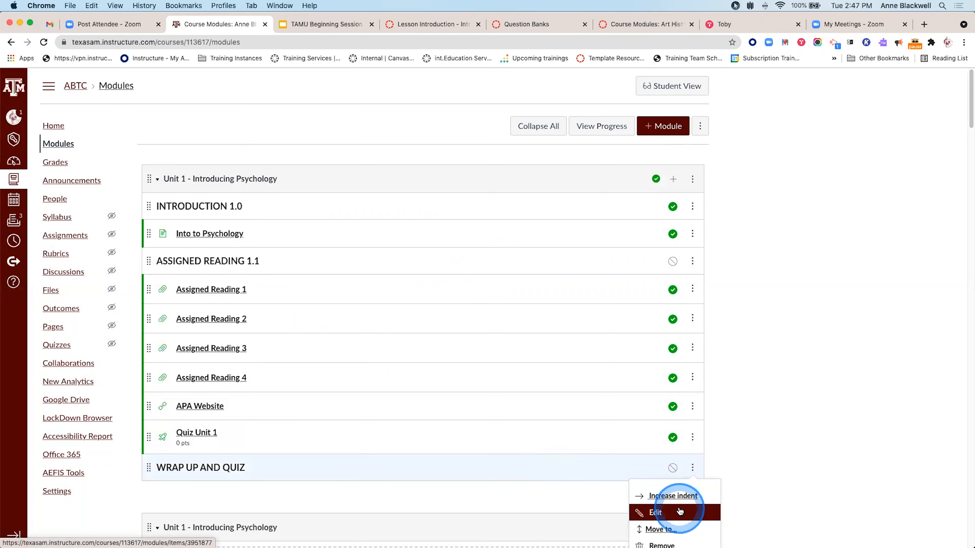
click(655, 513)
click(528, 290)
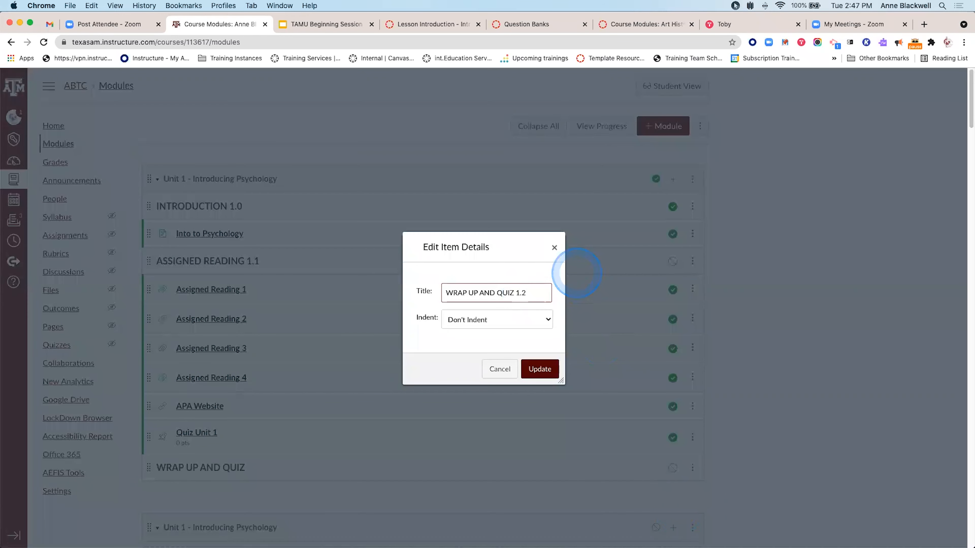
click(542, 369)
drag(149, 468, 152, 424)
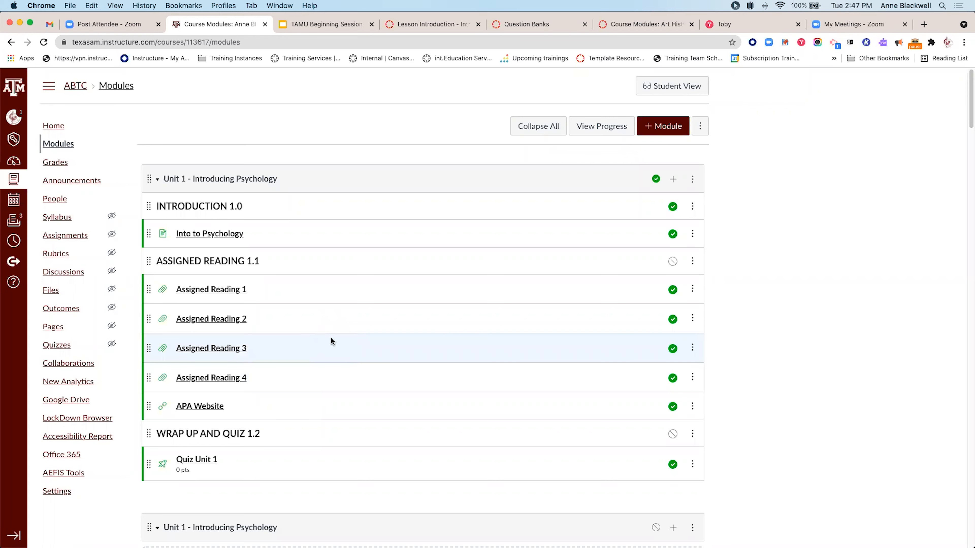
- Move APA Website below Into to Psychology, and publish the ASSIGNED READING 1.1 and WRAP UP AND QUIZ 1.2 text headers
drag(150, 409, 154, 254)
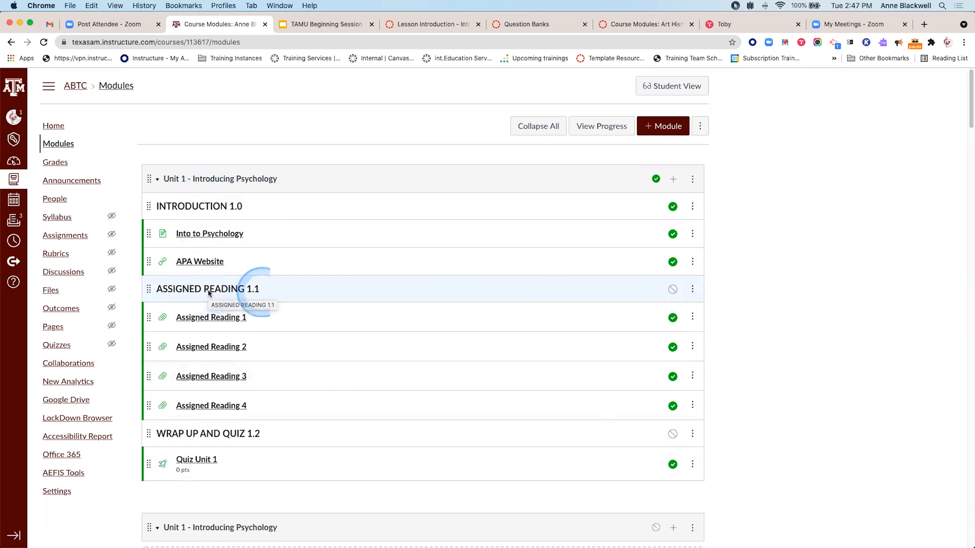
click(673, 289)
click(674, 432)
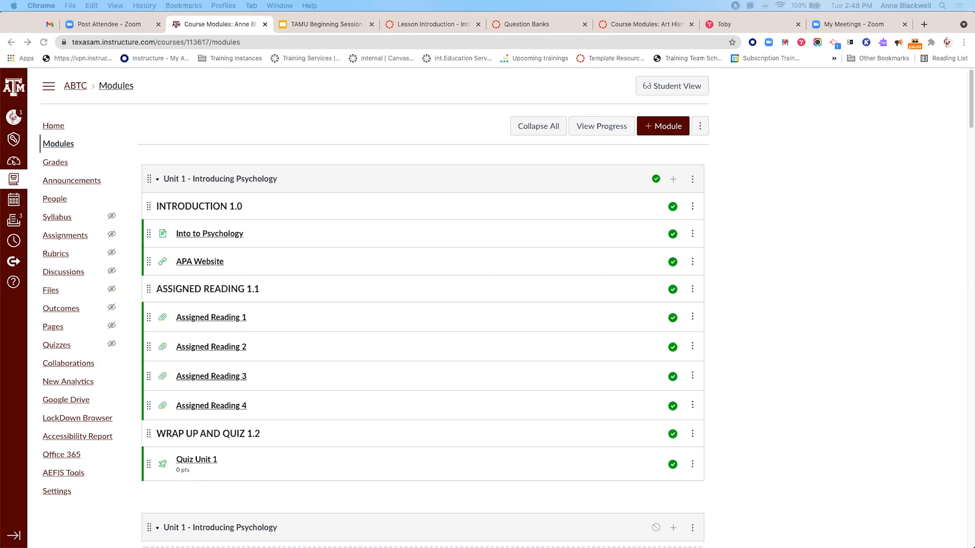
click(420, 205)
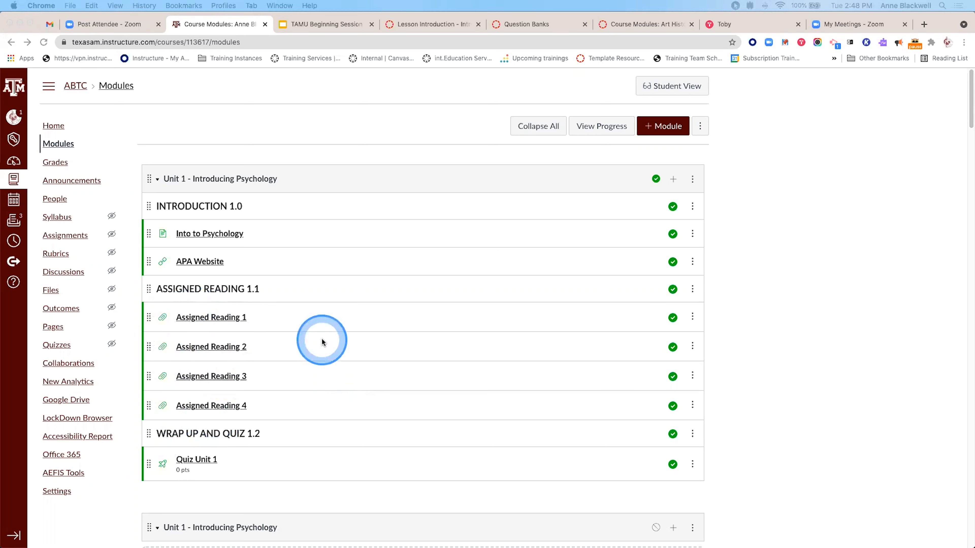
- Set the indent of the Assigned Reading 1 item to Indent 2 Levels
click(693, 317)
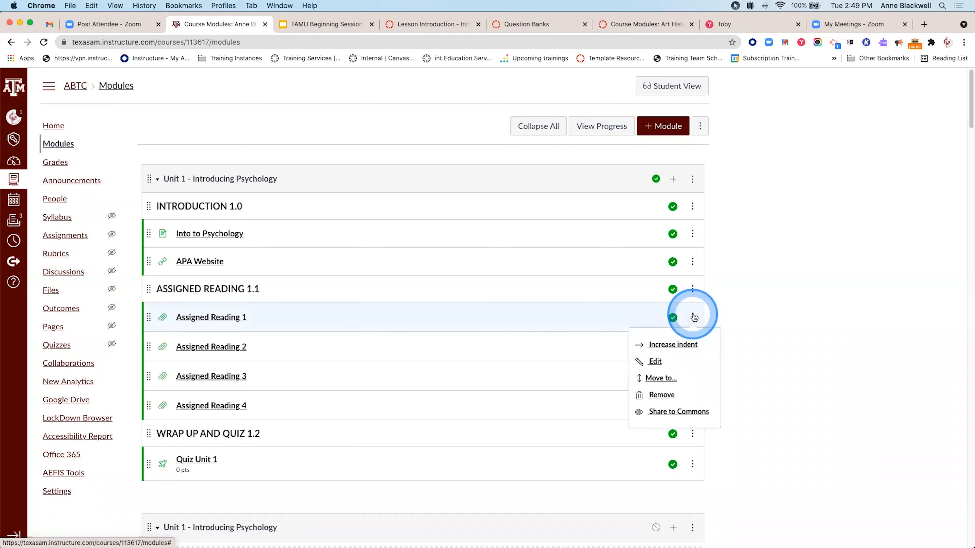
click(676, 361)
click(476, 319)
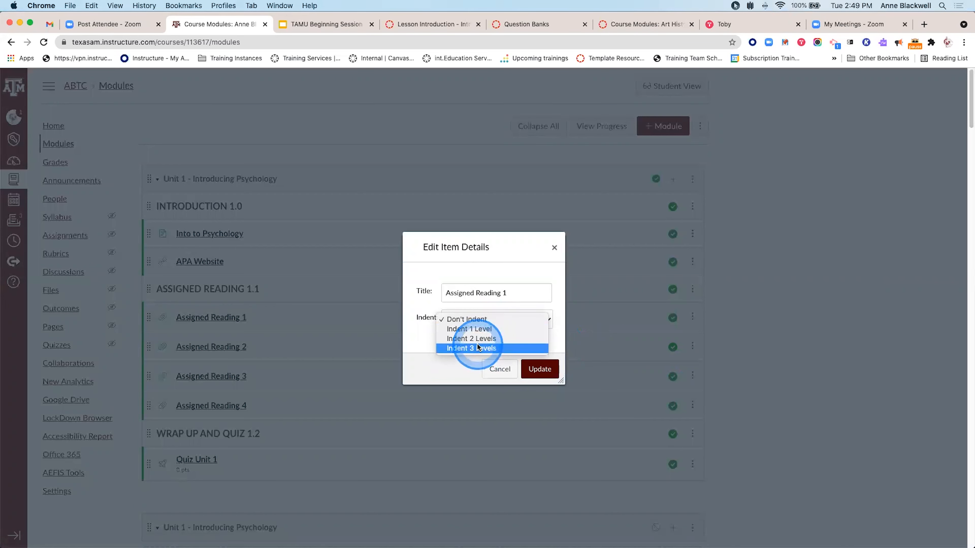
click(475, 339)
click(537, 369)
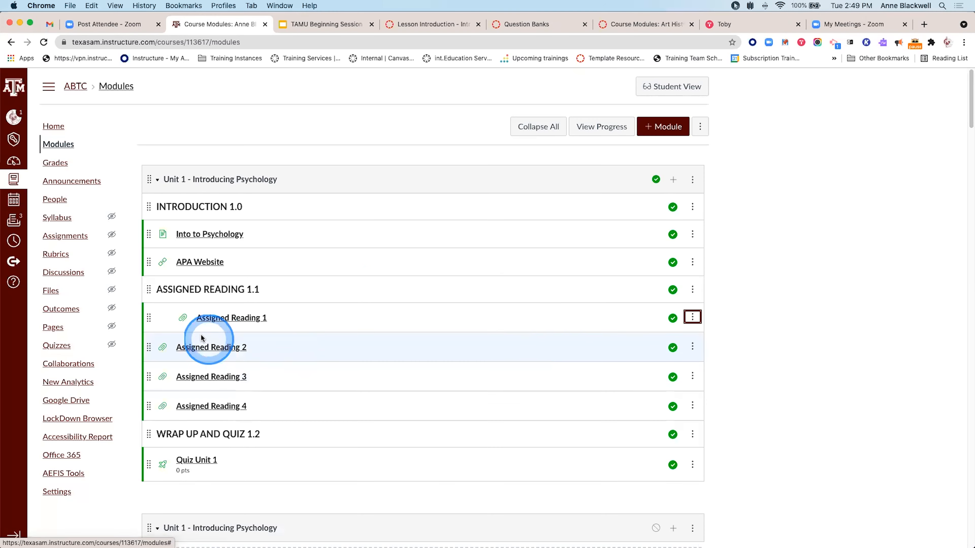
- Set the indent of the Assigned Reading 2 item to Indent 2 Levels
click(693, 347)
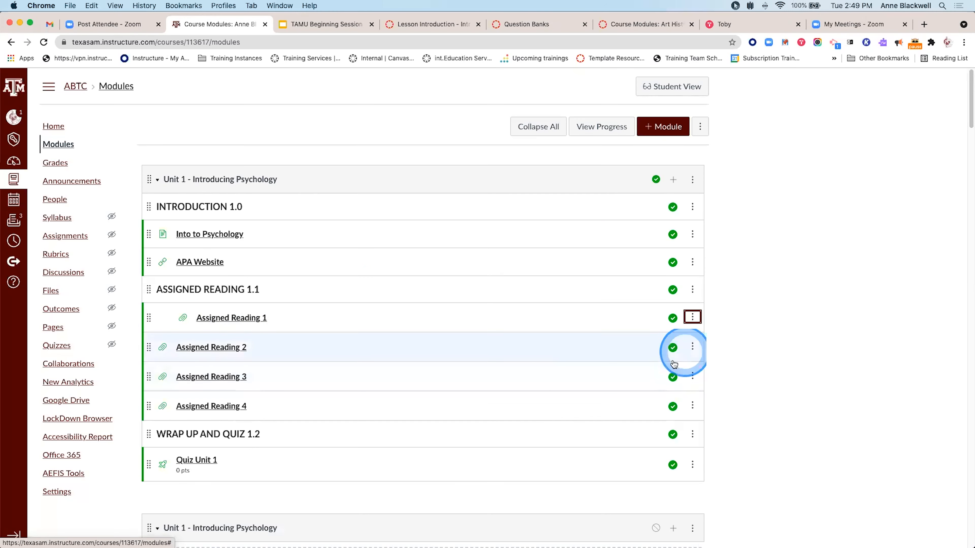
click(686, 390)
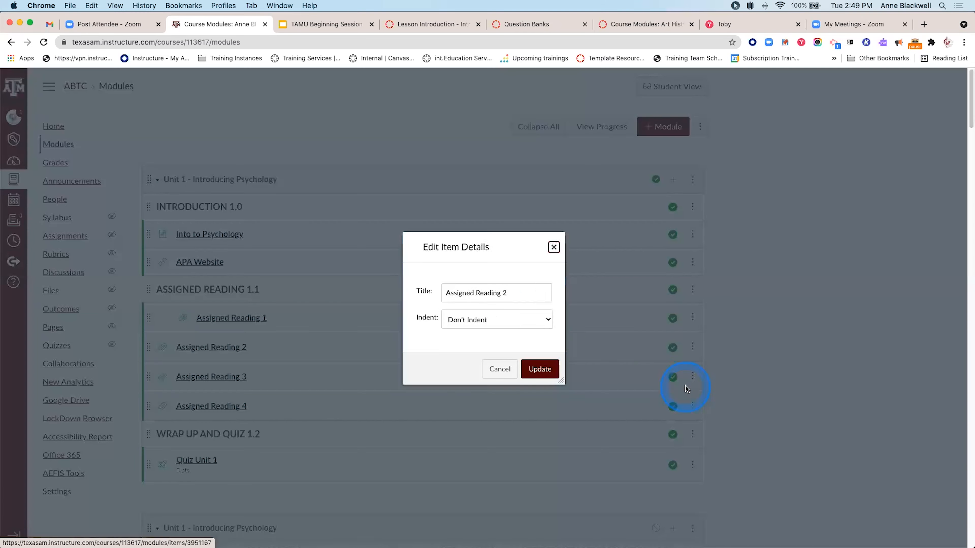
click(518, 317)
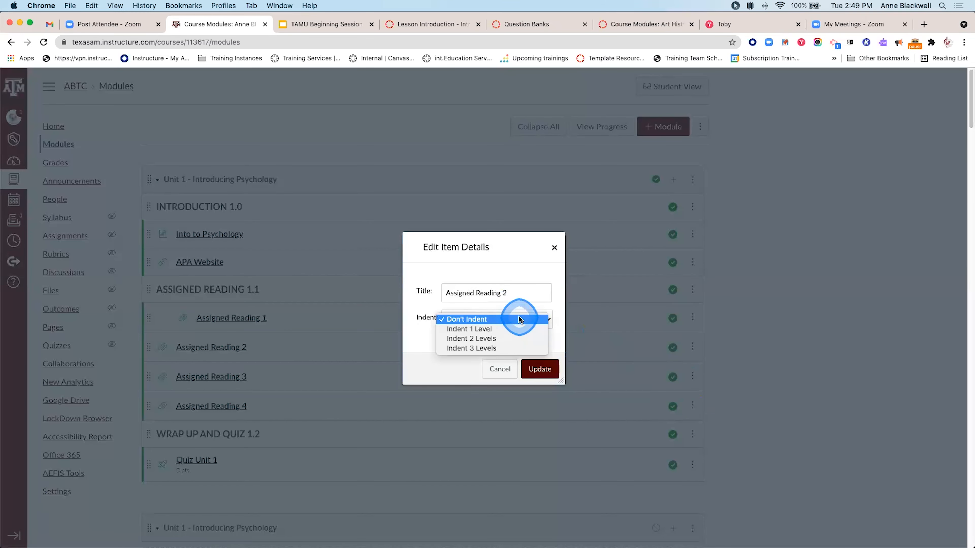
click(518, 338)
click(541, 369)
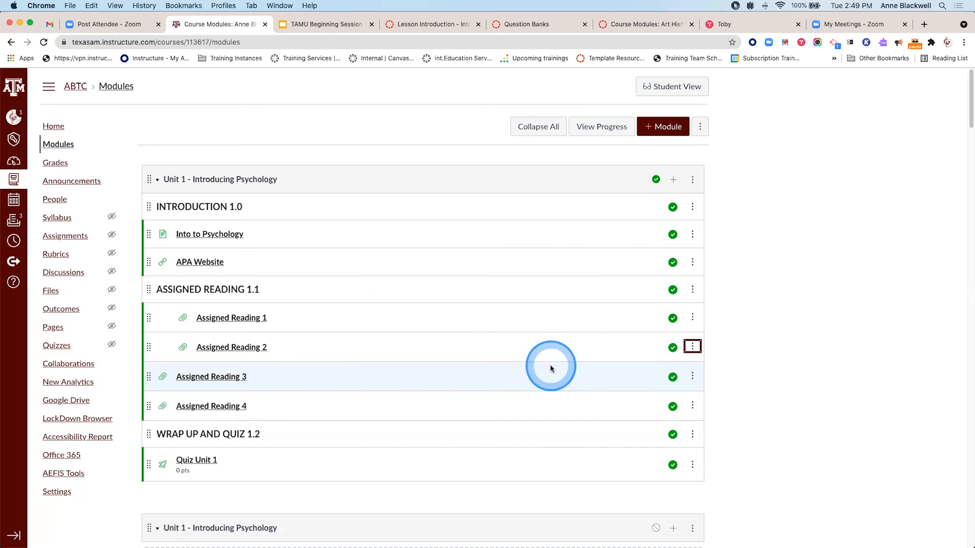
- Increase the indent of the Assigned Reading 3 item by two levels
click(692, 376)
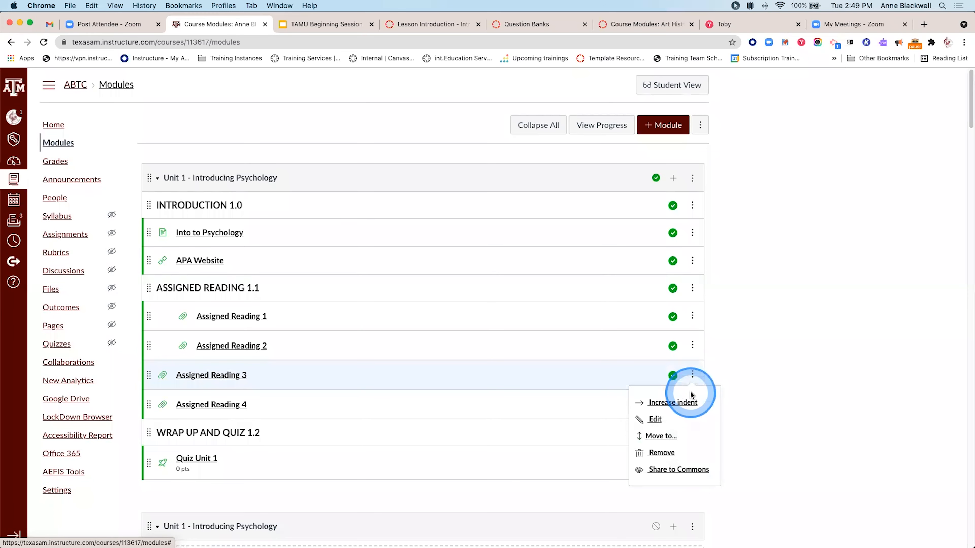
click(666, 405)
click(693, 374)
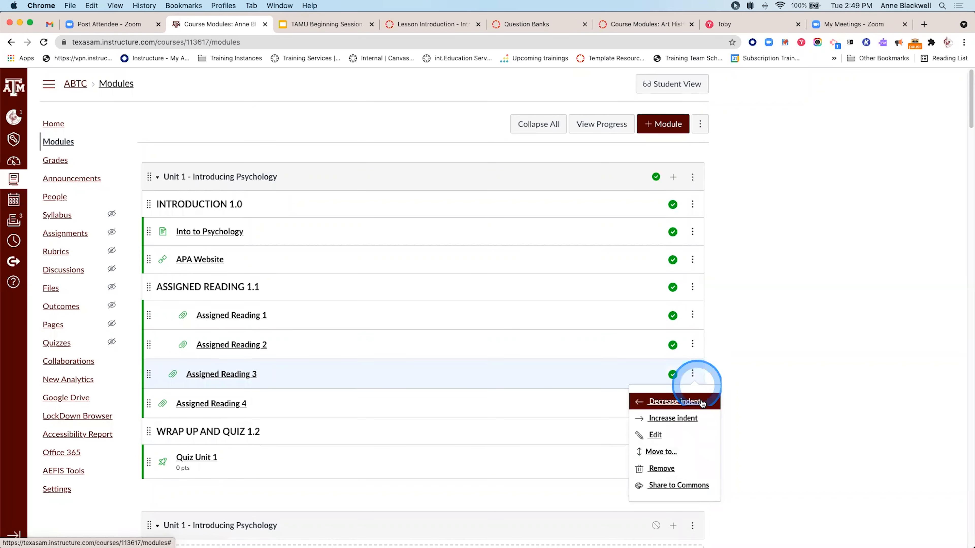
click(693, 419)
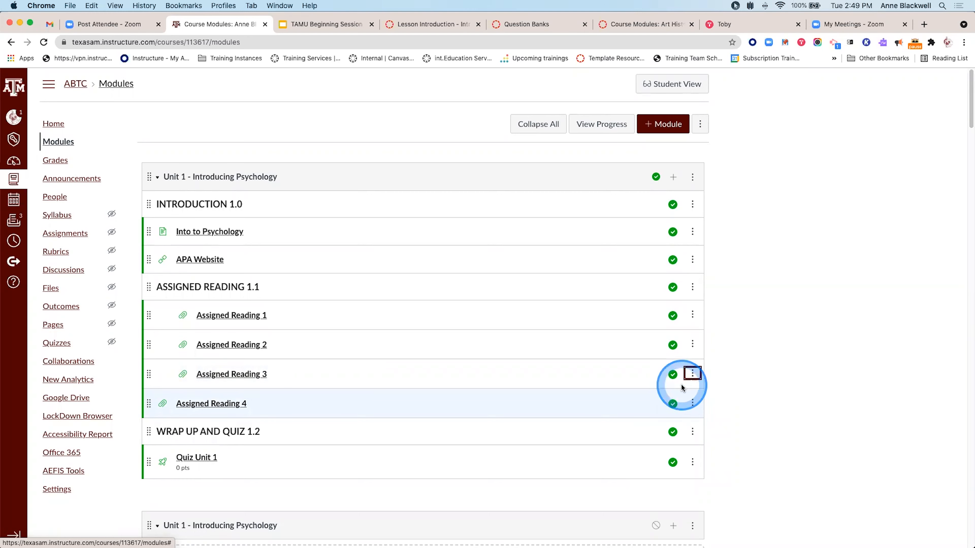
- Set the indent of the Assigned Reading 4 item to Indent 2 Levels
click(693, 404)
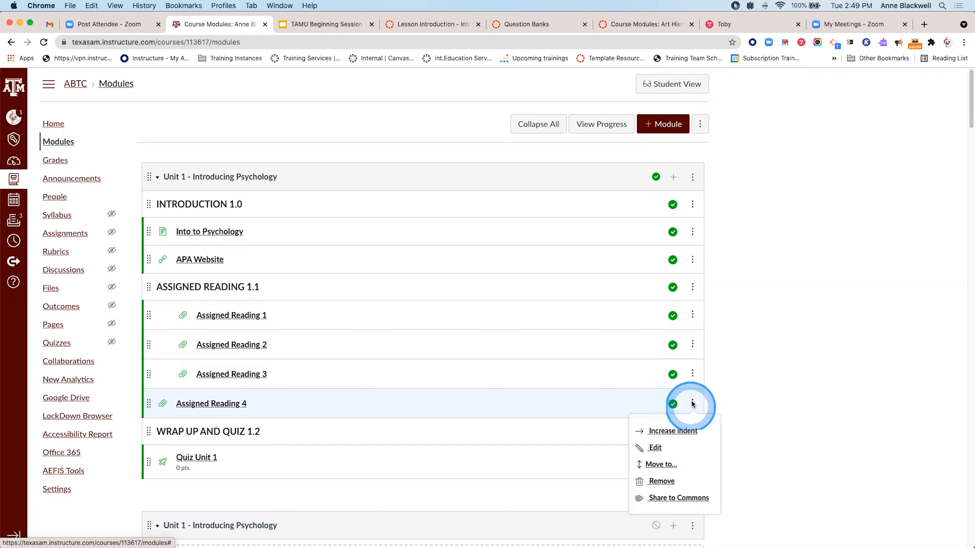
click(655, 447)
click(532, 325)
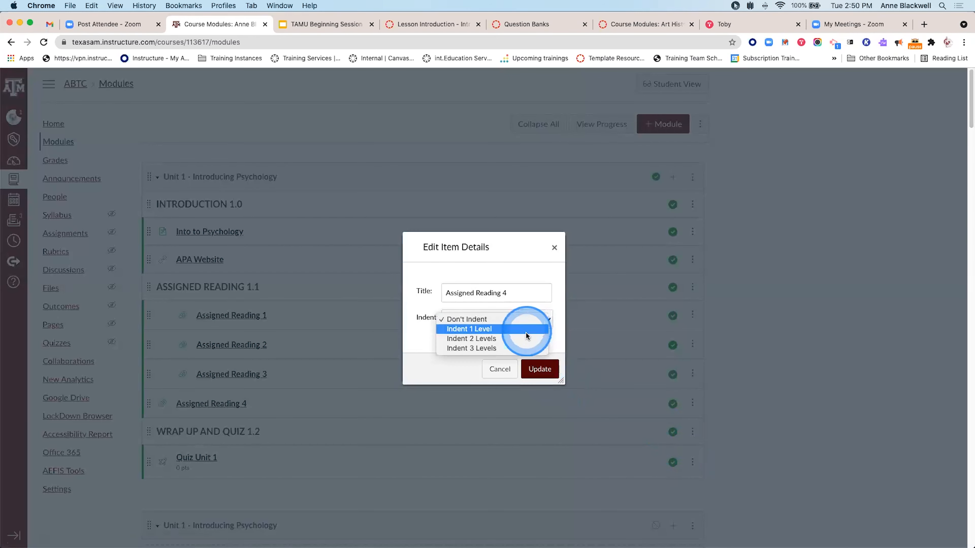
click(525, 339)
click(540, 368)
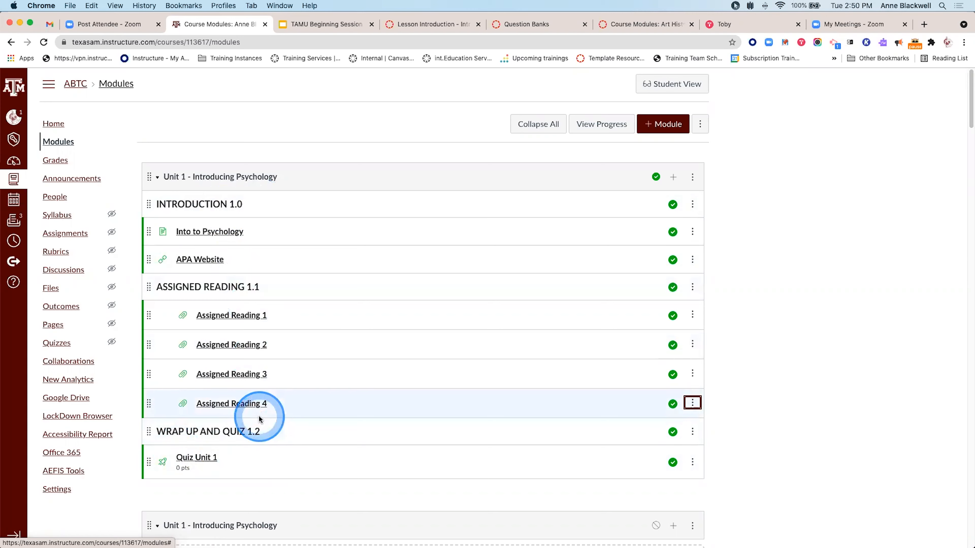
- Switch to the TAMU Beginning Session presentation and advance to the Hands On: Organizing Modules slide
click(343, 26)
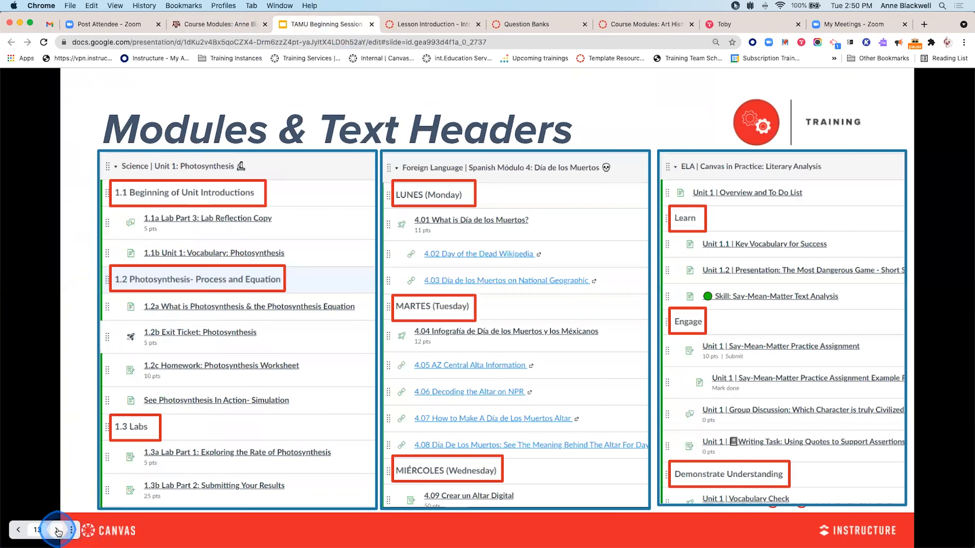
click(58, 531)
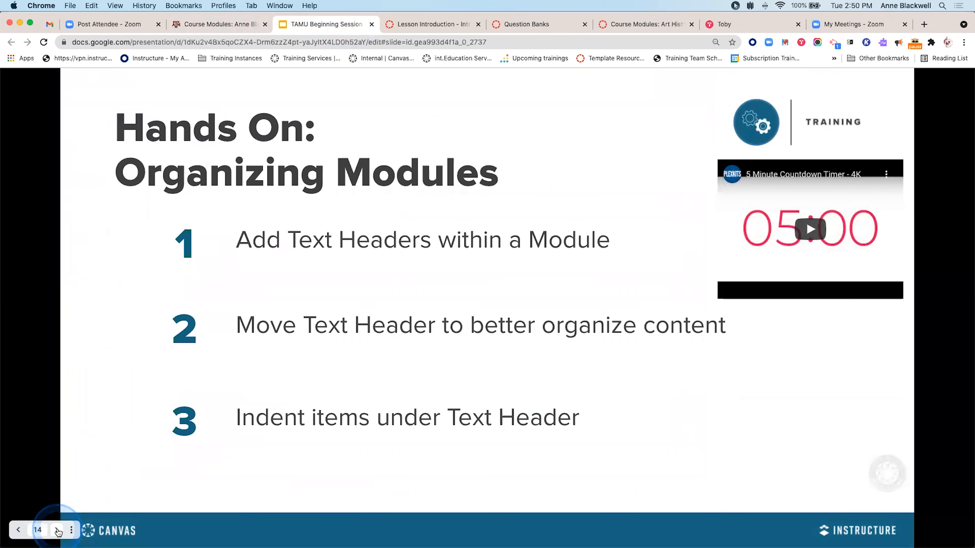
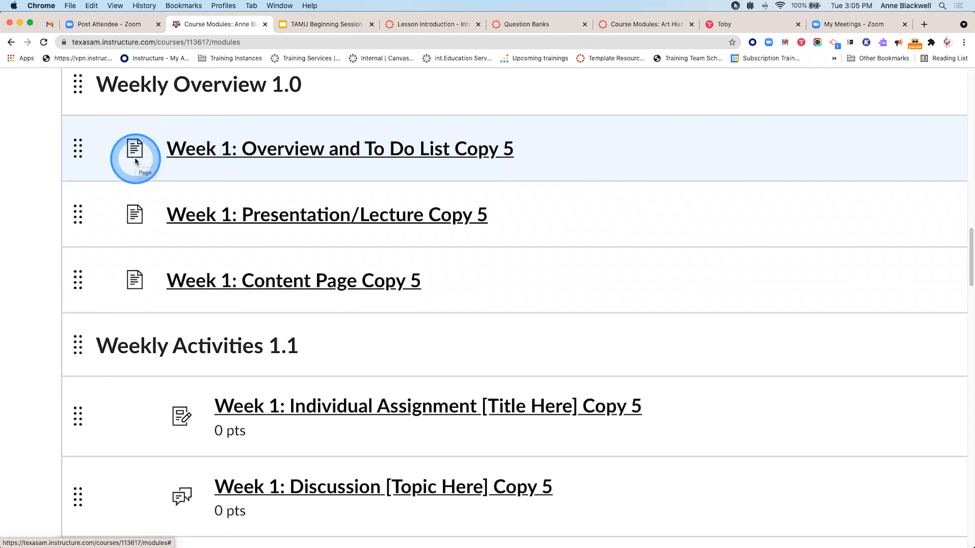
- Open the Week 1: Overview and To Do List Copy 5 page from the Week 1 module for editing
scroll(135, 157, up, 3)
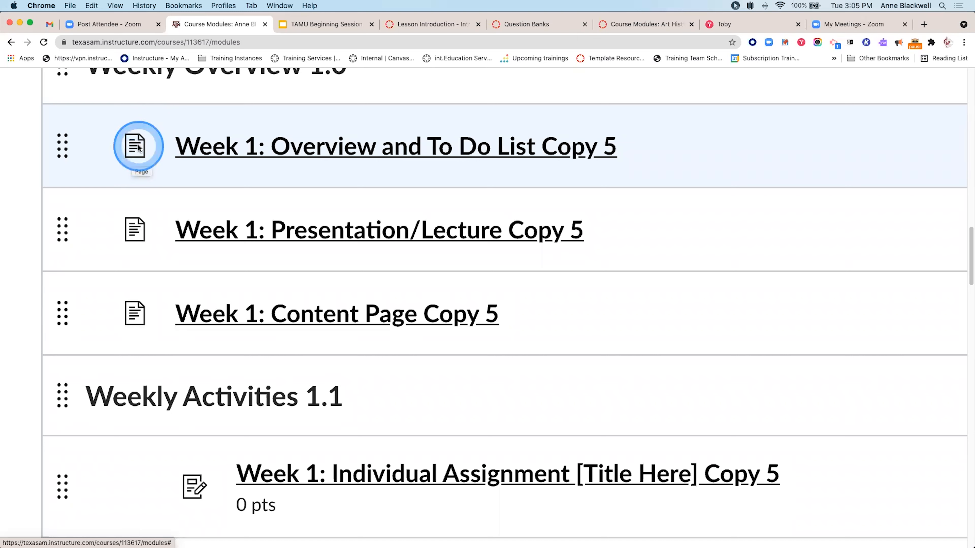
key(super+minus)
key(super+minus)
key(super+minus)
key(super+minus)
key(super+minus)
key(super+minus)
key(super+minus)
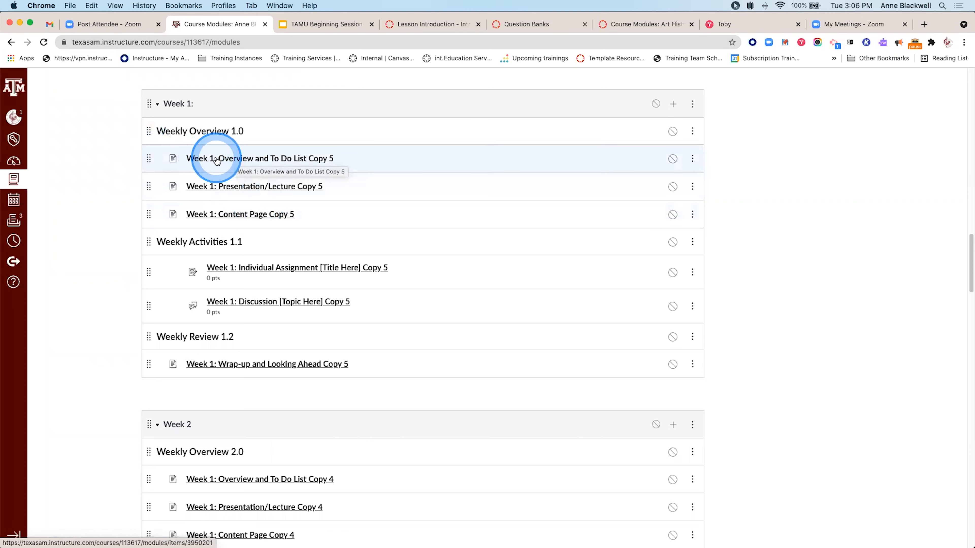
click(207, 159)
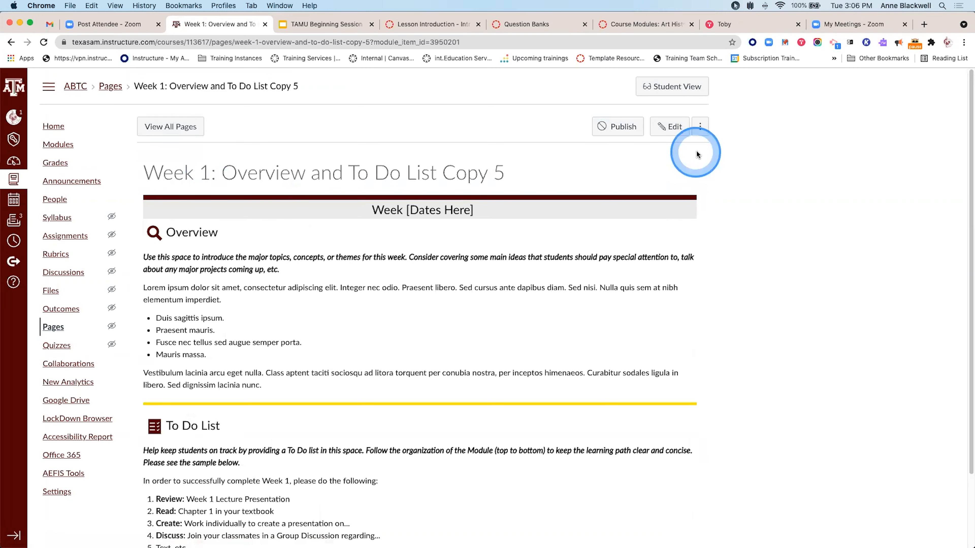
click(668, 131)
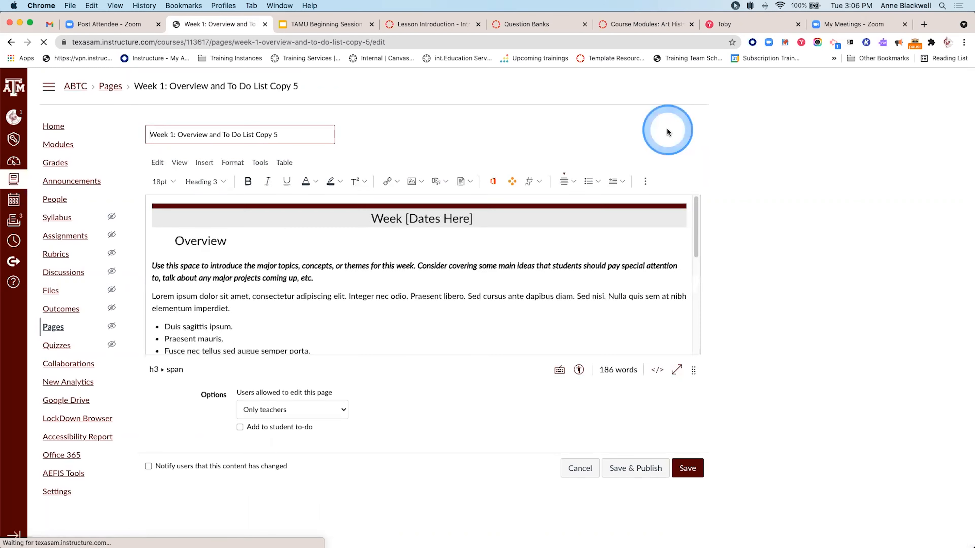
- Enlarge the page's content editing area vertically to fit the To Do List section, also viewing the content in fullscreen
click(694, 369)
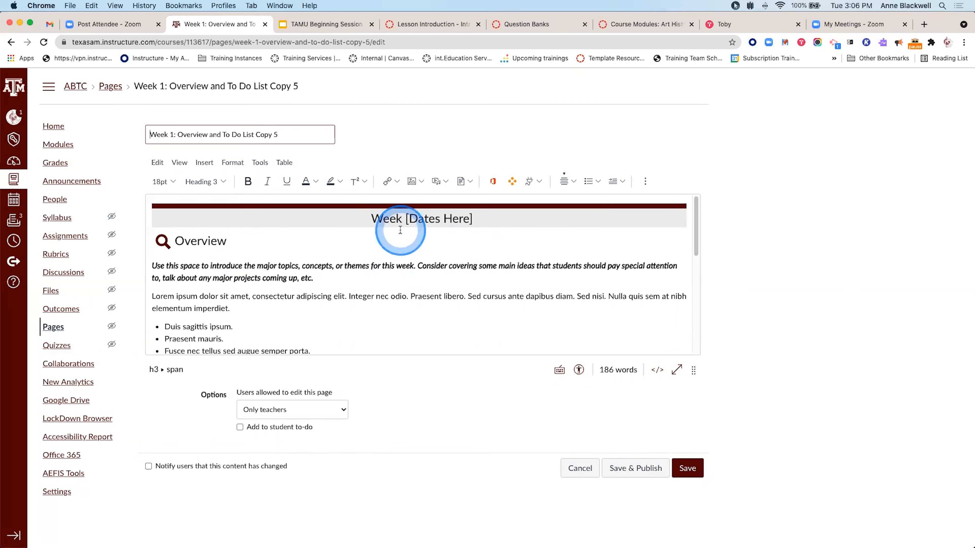
click(693, 370)
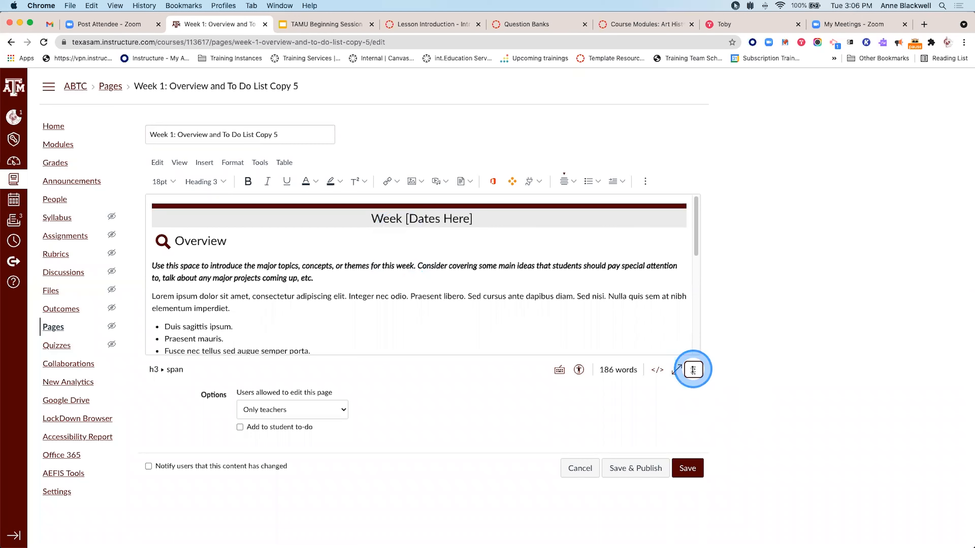
drag(693, 369, 693, 477)
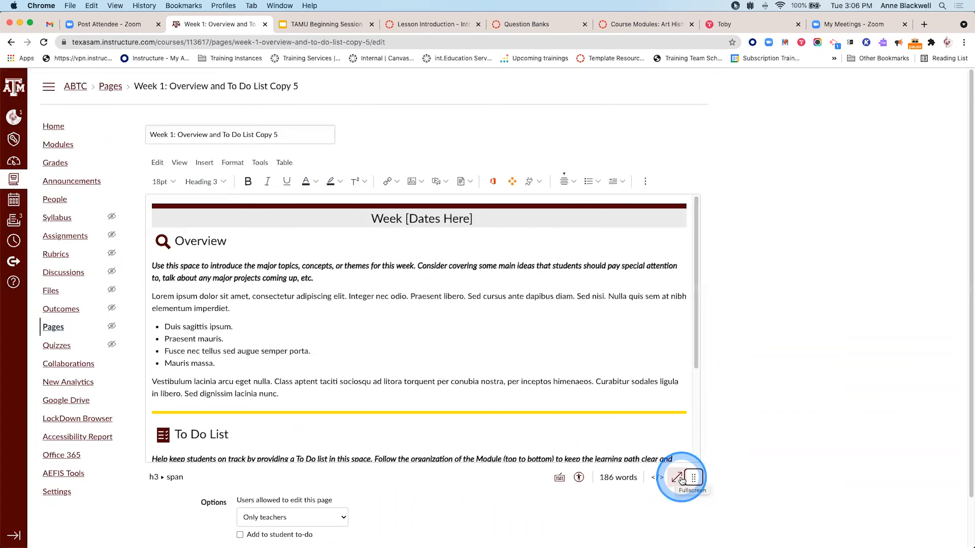
click(682, 482)
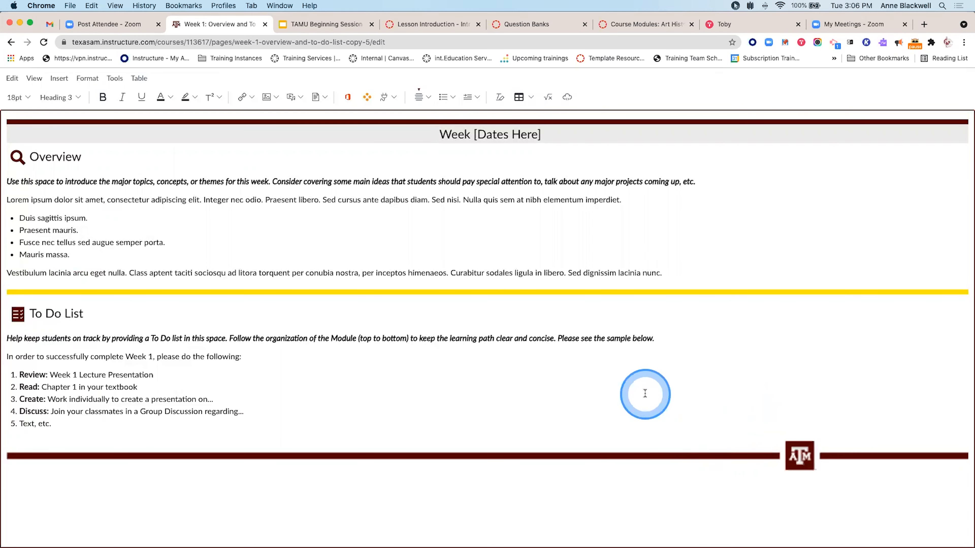
key(Escape)
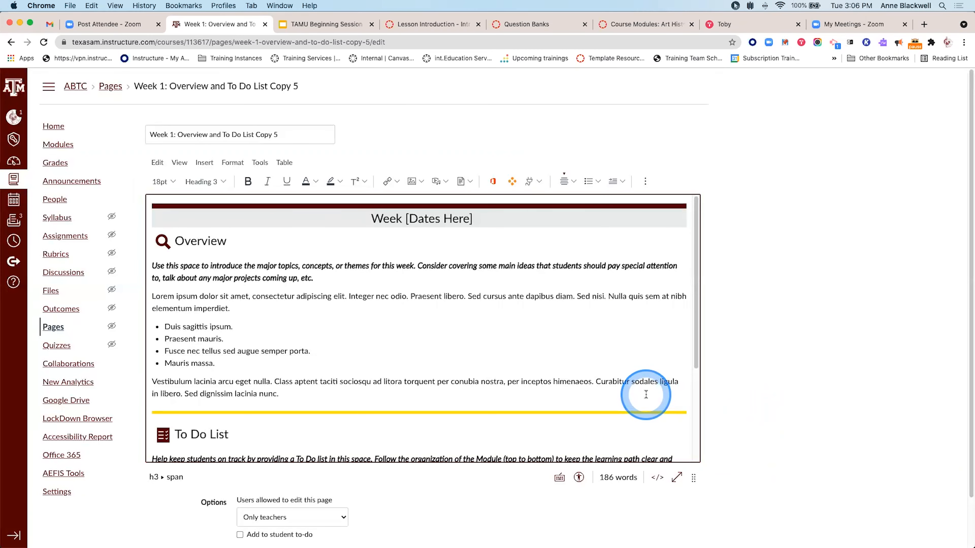
drag(693, 478, 691, 543)
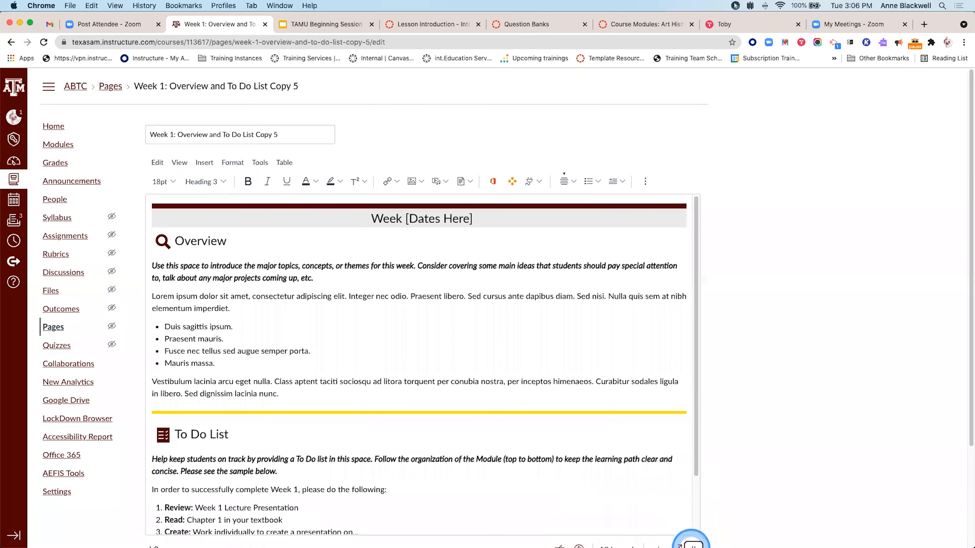
scroll(679, 514, down, 3)
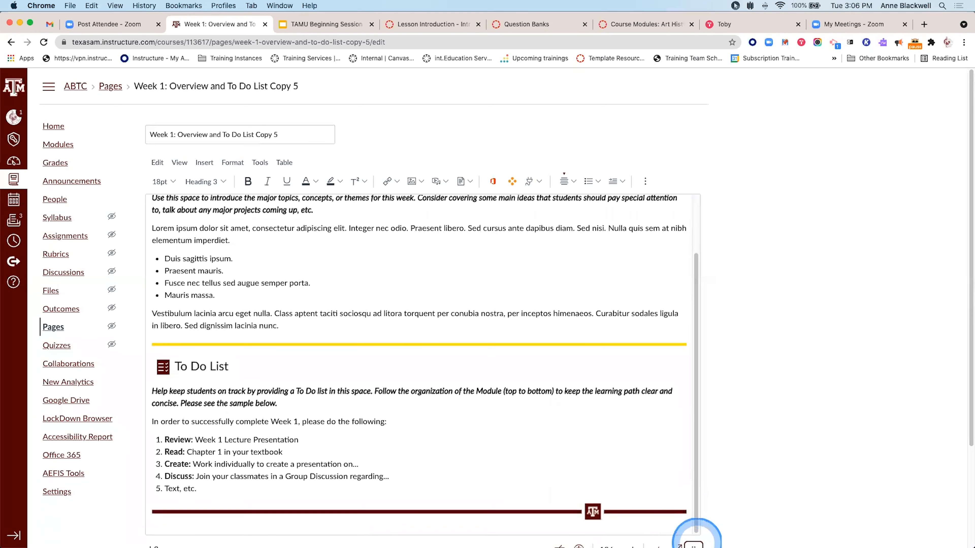
scroll(733, 436, down, 2)
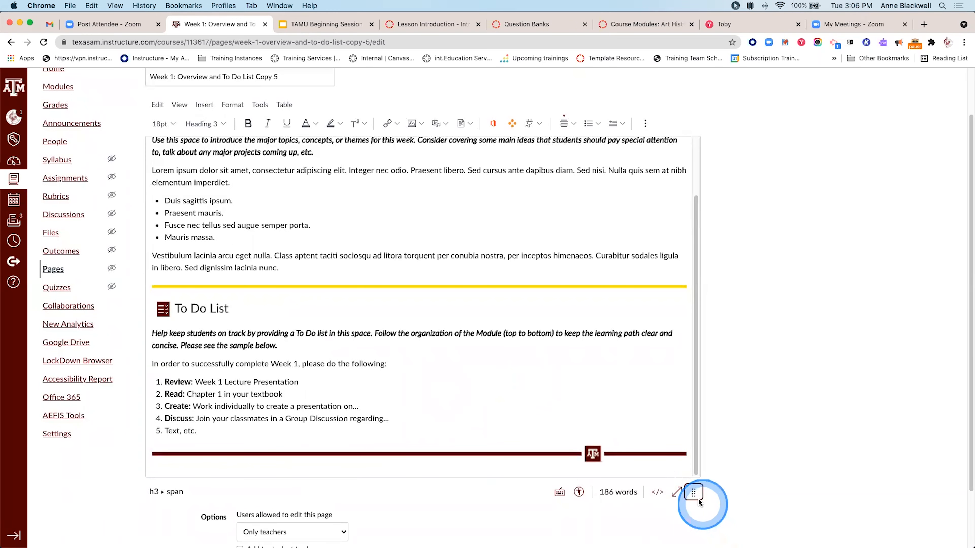
- Remove "Copy 5" from the page title, leaving Week 1: Overview and To Do List
scroll(418, 311, up, 5)
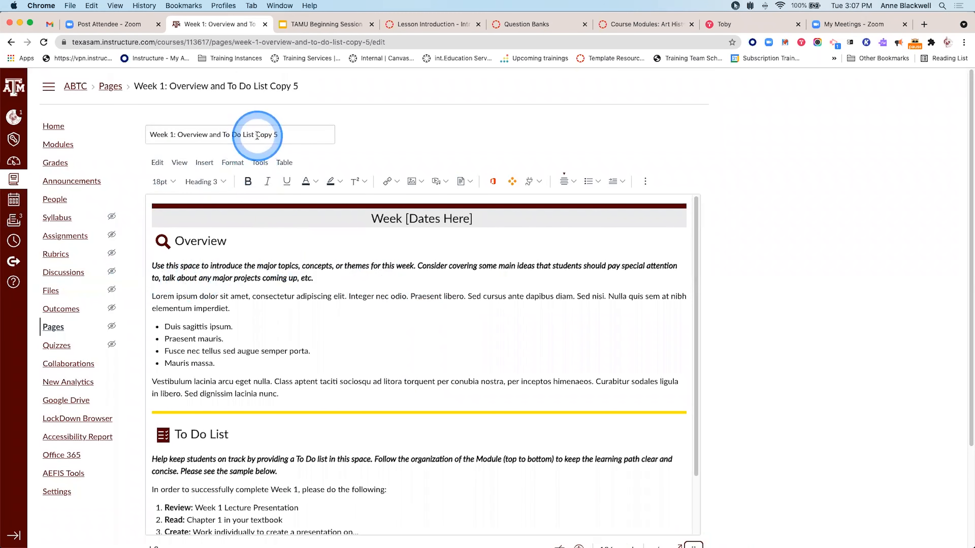
scroll(257, 135, up, 5)
drag(253, 130, 334, 130)
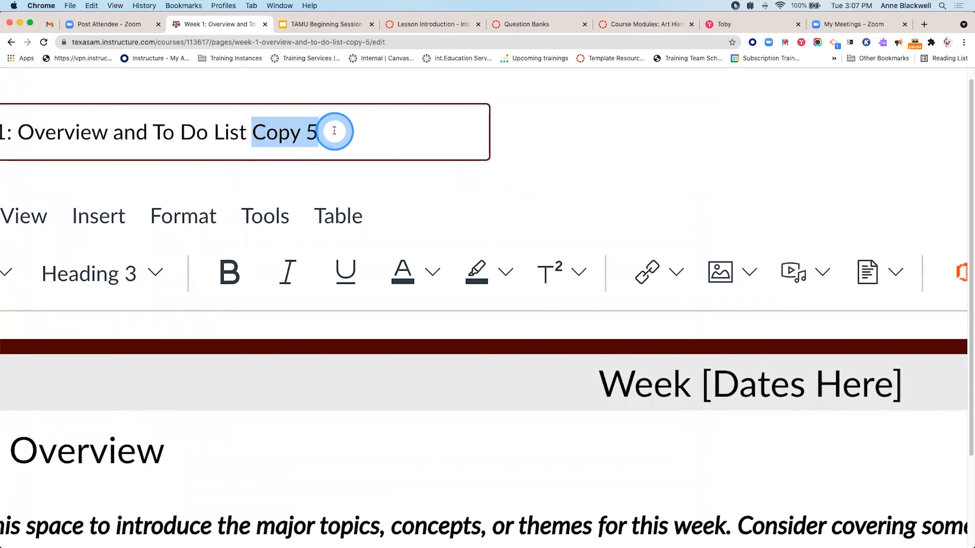
key(BackSpace)
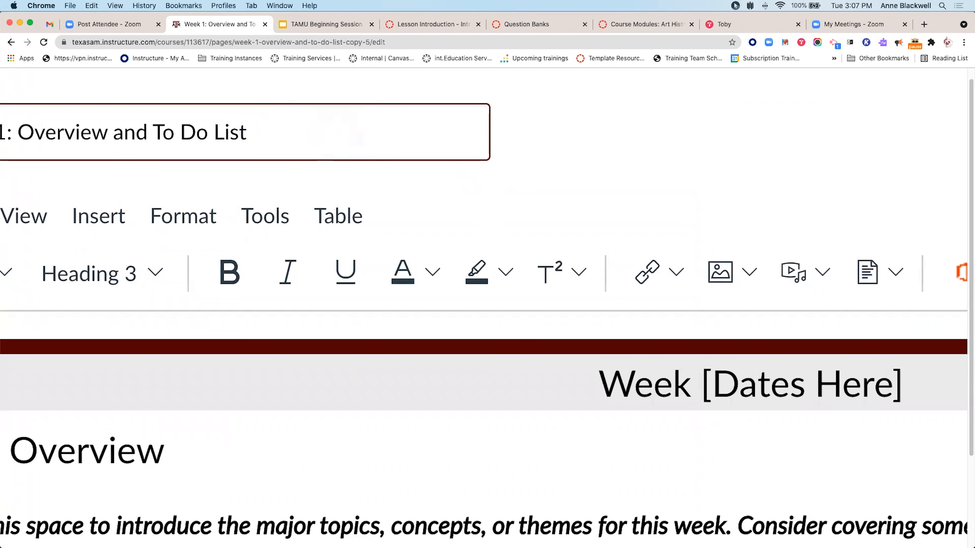
scroll(337, 296, down, 5)
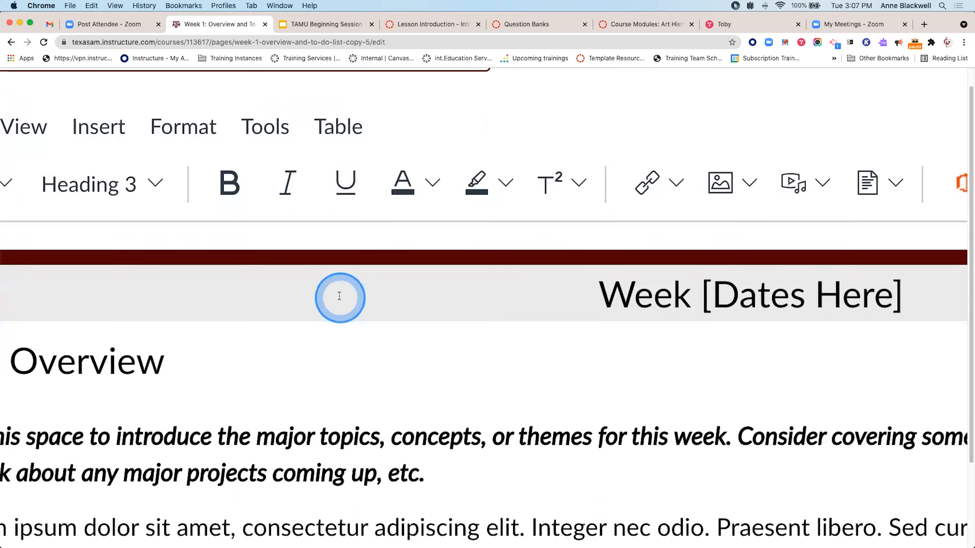
scroll(339, 292, down, 3)
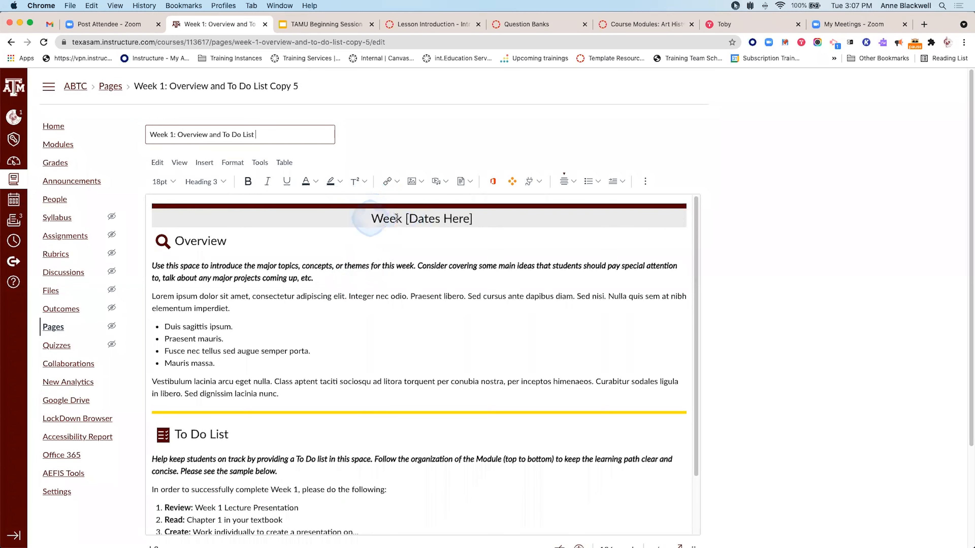
- View the paragraph style options for the Week [Dates Here] heading
drag(370, 218, 488, 218)
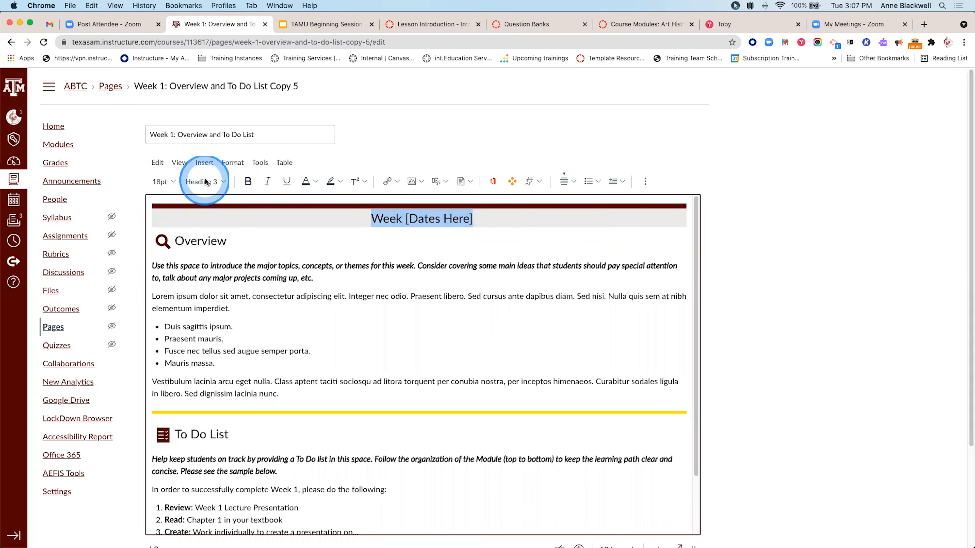
scroll(206, 173, up, 1)
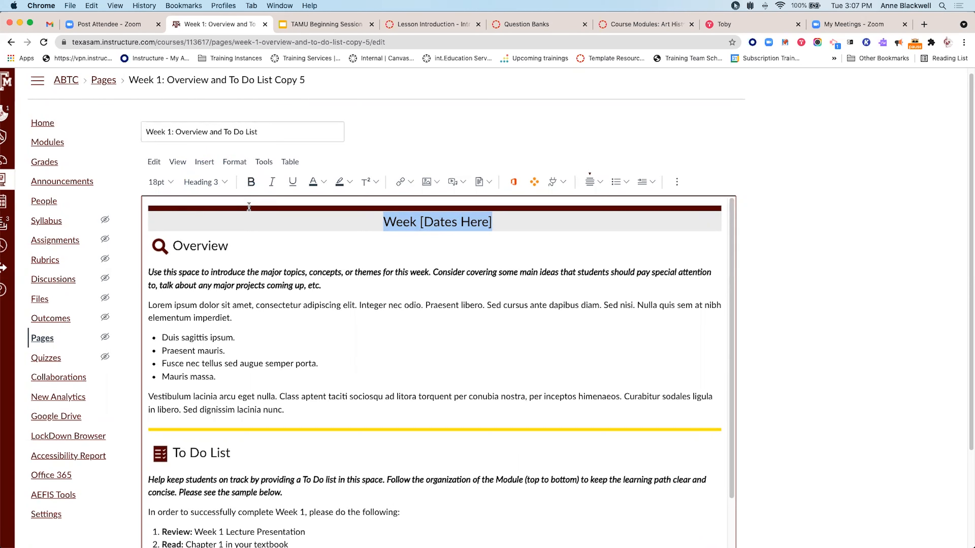
click(213, 185)
click(387, 222)
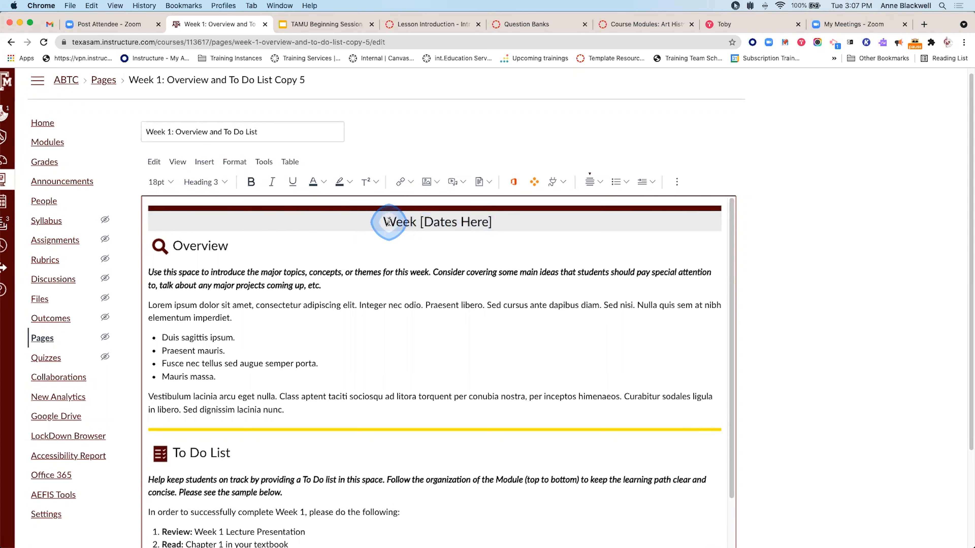
- Replace the Week [Dates Here] heading with "Week 1 - September 1-September 5, 2021"
triple_click(389, 222)
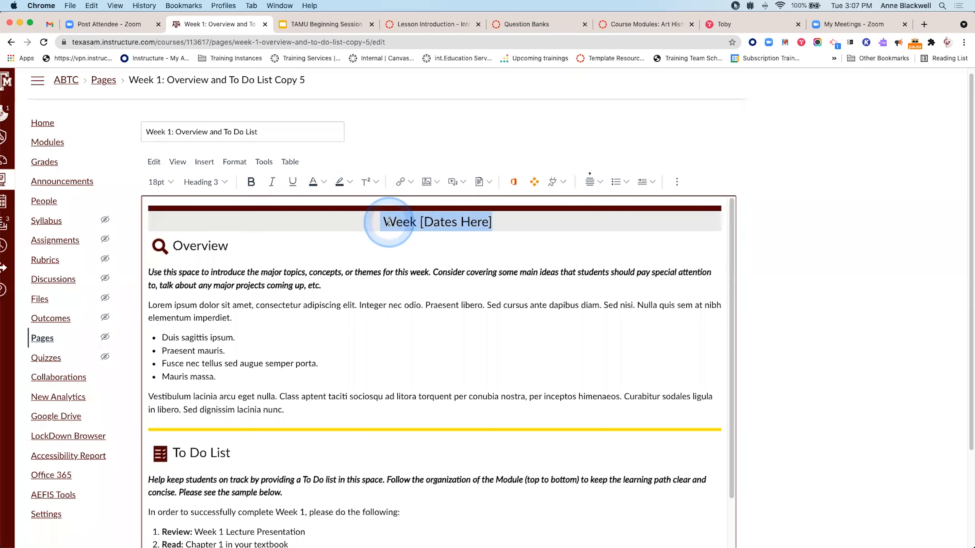
text(Week 1)
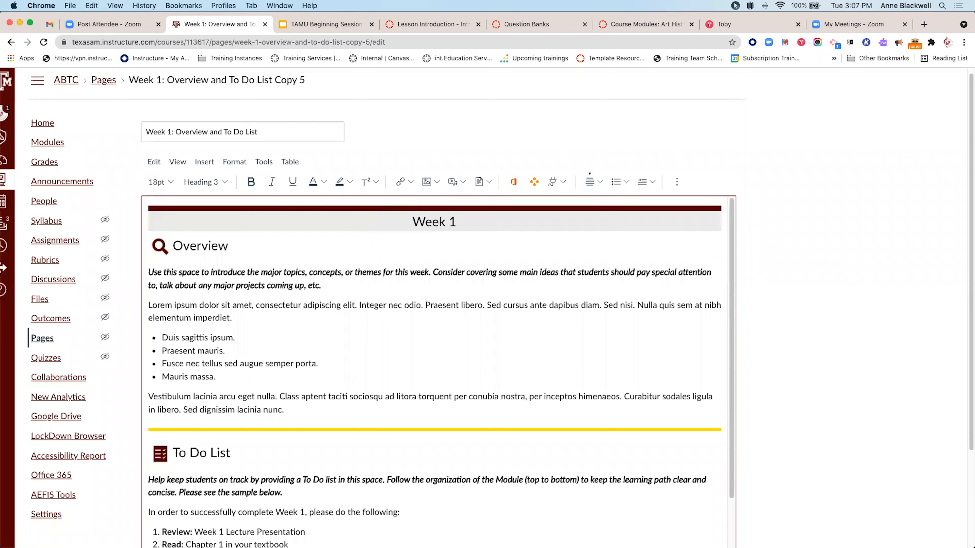
text(  - Spe)
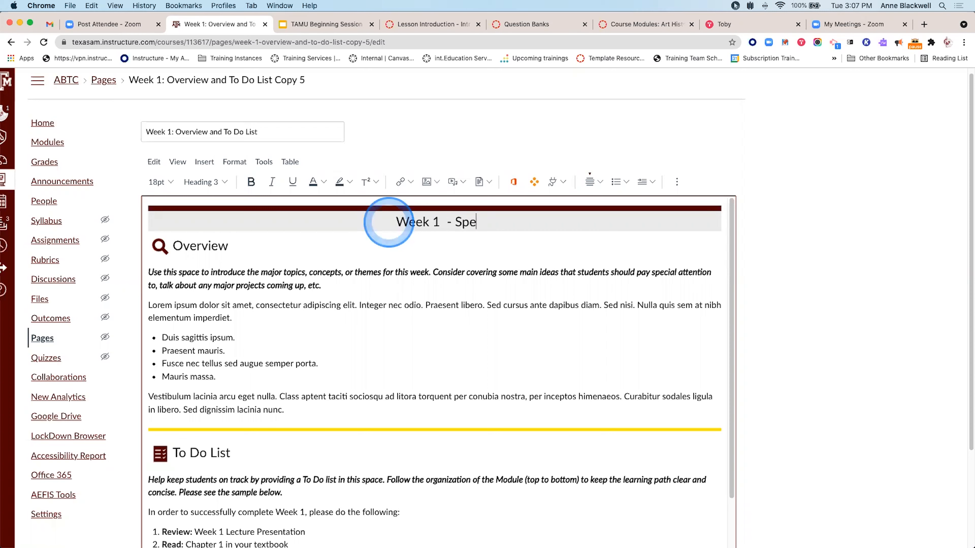
text(tember)
key(BackSpace)
key(BackSpace)
key(BackSpace)
key(BackSpace)
key(BackSpace)
key(BackSpace)
key(BackSpace)
key(BackSpace)
text(epter)
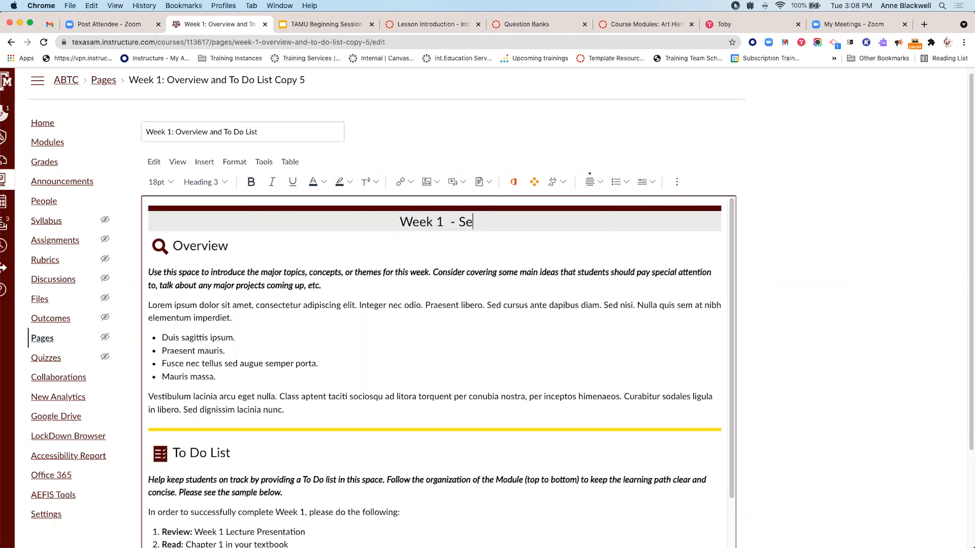
text(=)
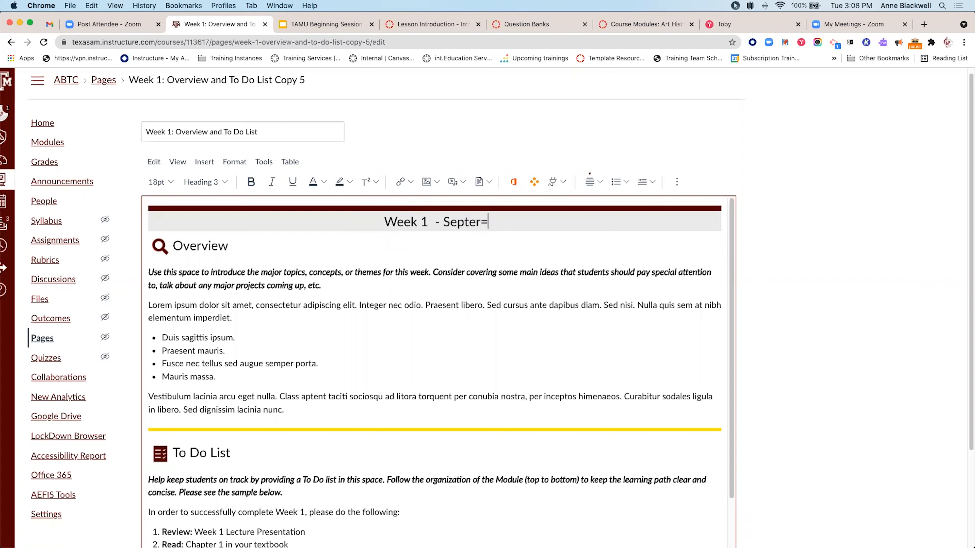
key(BackSpace)
key(BackSpace)
text(mber )
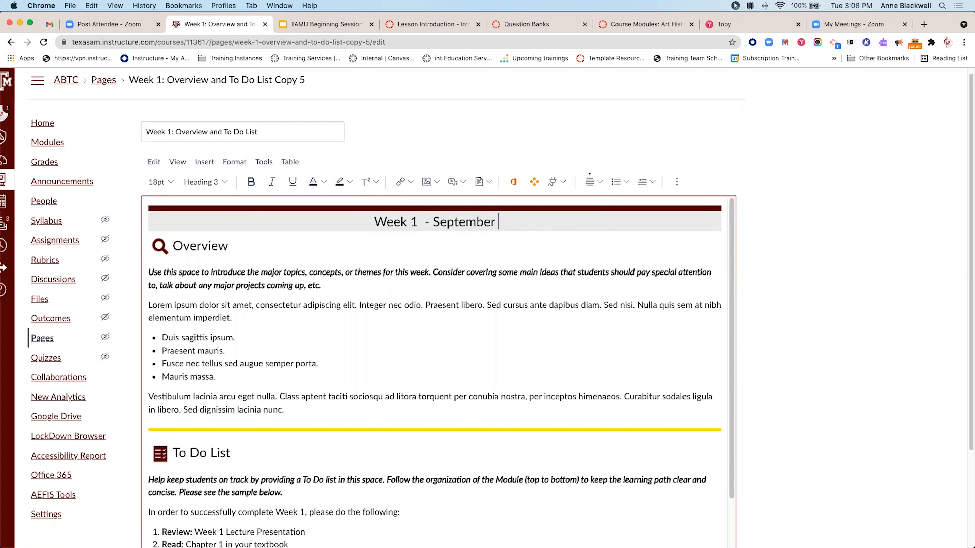
text(1-September)
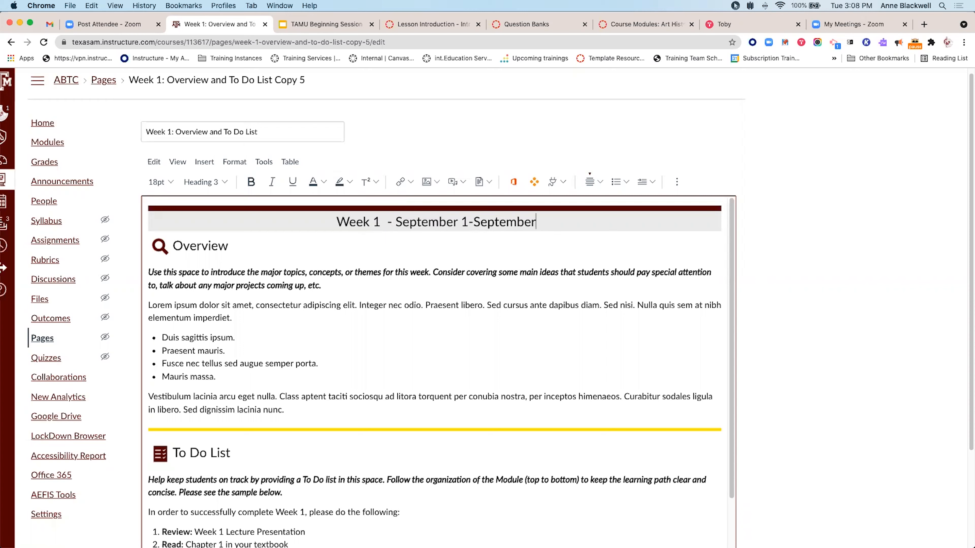
text( 5, 2021)
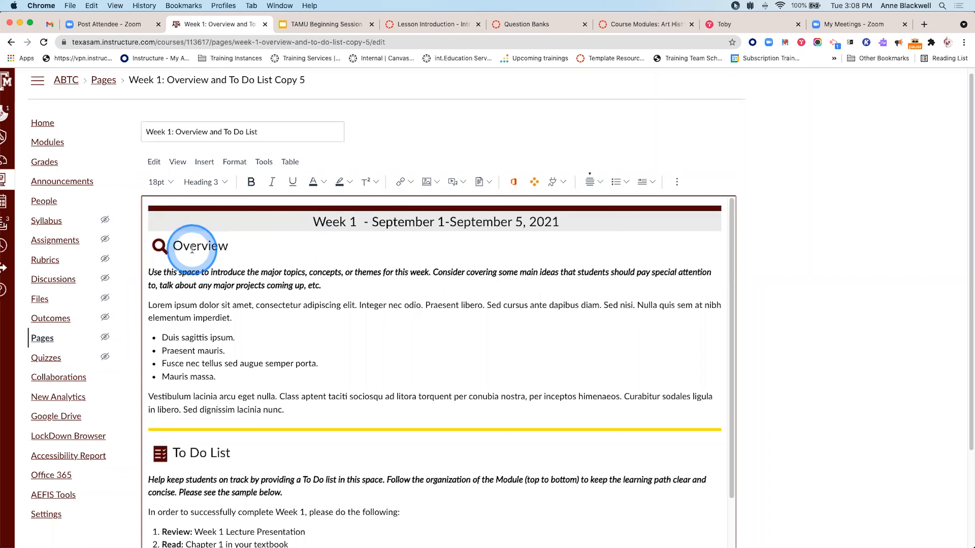
- Delete the instructions, sample paragraphs and bulleted list beneath the Overview heading
scroll(192, 249, up, 5)
scroll(192, 249, down, 4)
scroll(192, 248, down, 3)
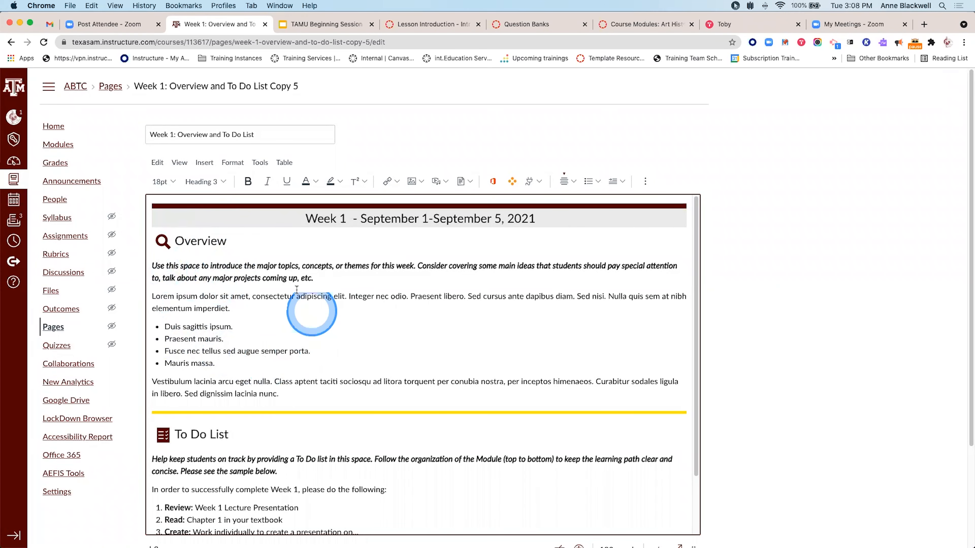
scroll(230, 313, down, 3)
scroll(228, 319, down, 2)
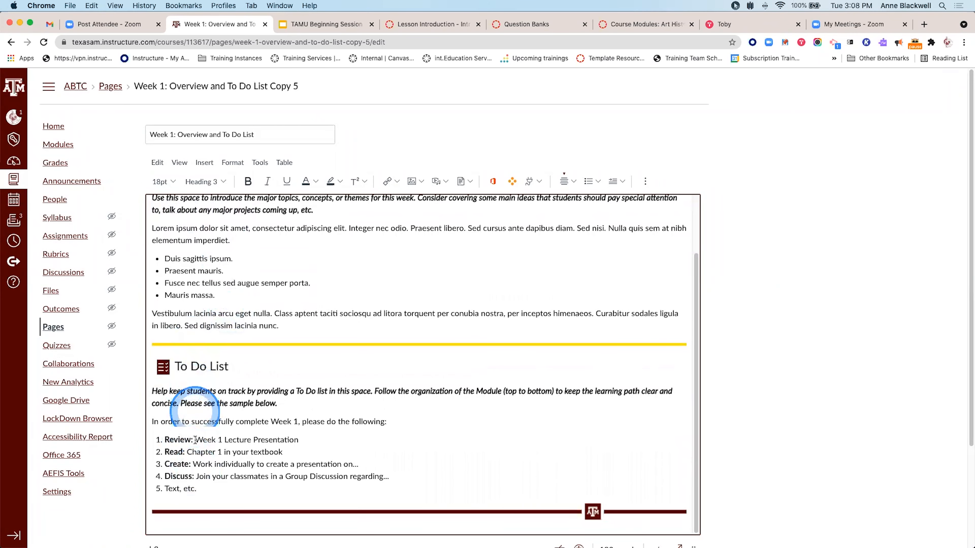
scroll(199, 457, down, 1)
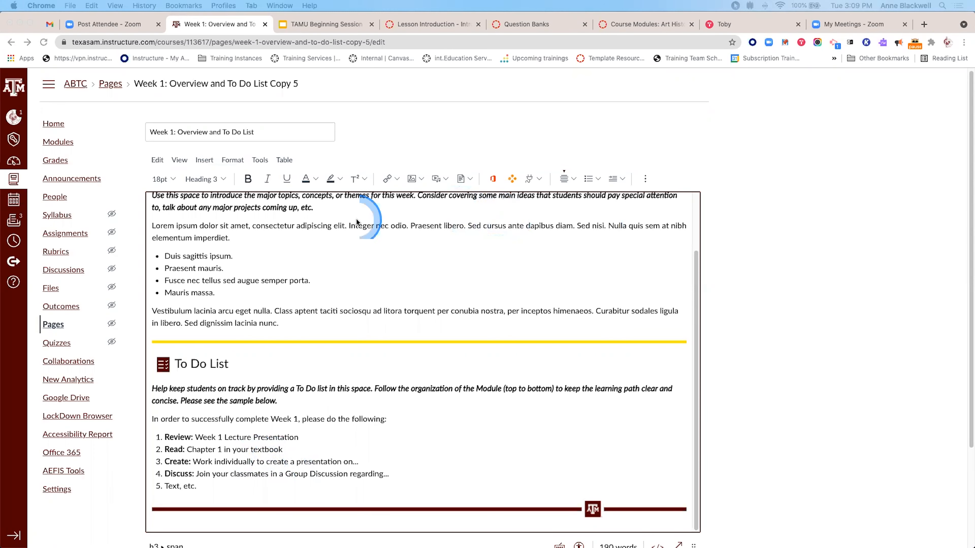
scroll(250, 230, up, 2)
drag(176, 230, 305, 366)
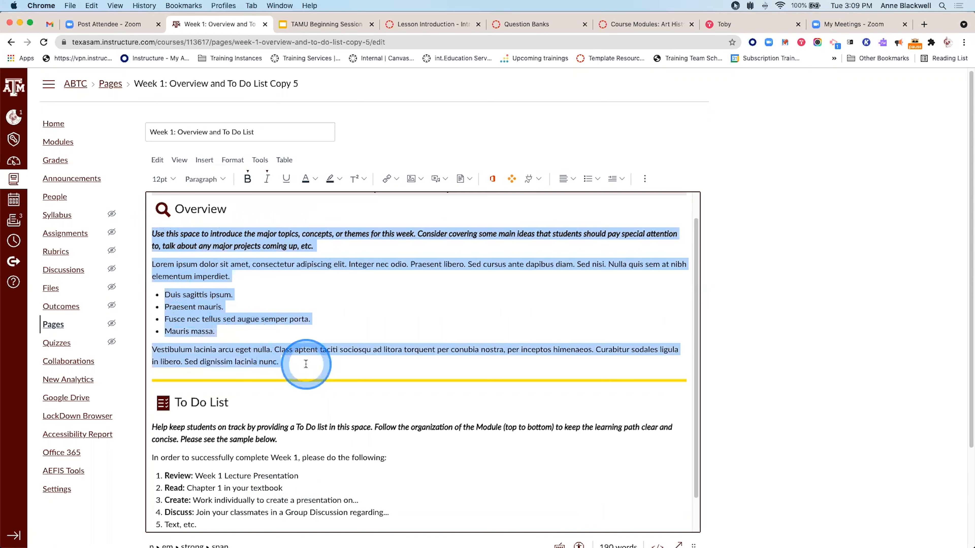
key(BackSpace)
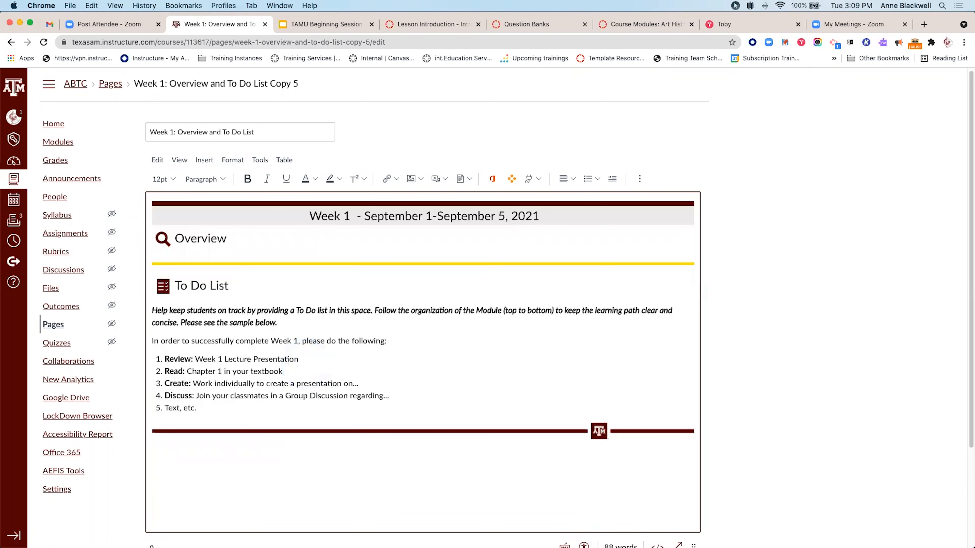
- Write "This week we will be discussing the scientific study of psychology." under Overview, with correct spelling and blank lines below it
click(344, 321)
key(Return)
key(Return)
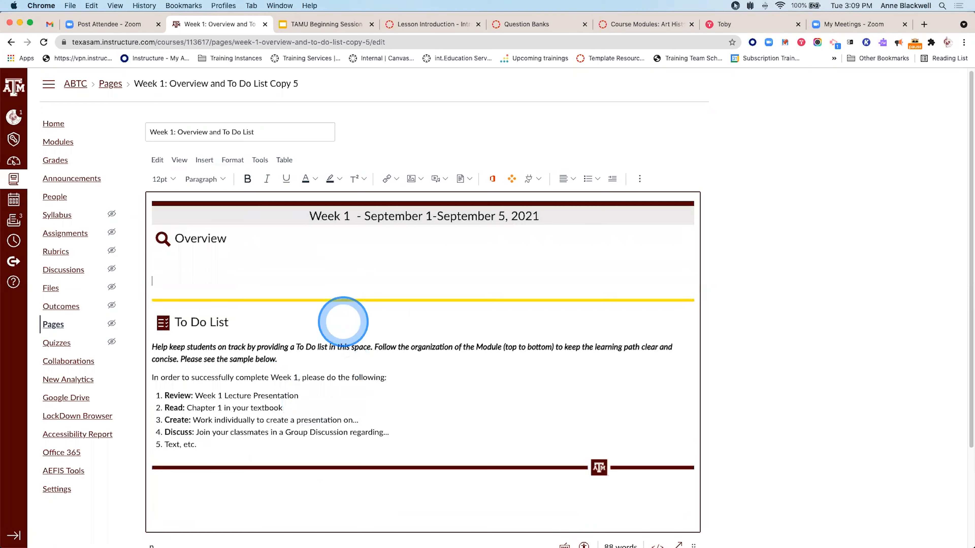
text(This )
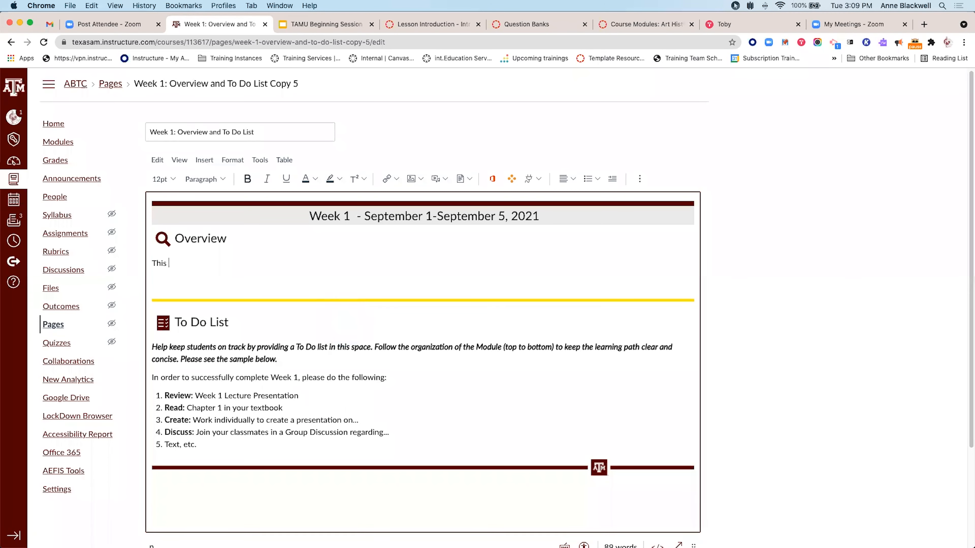
text(week we will be discussing the scien)
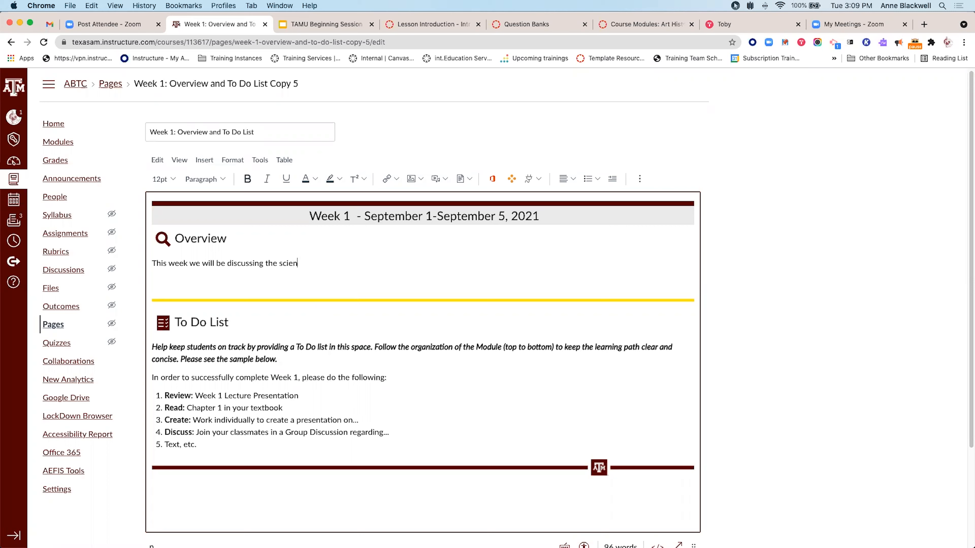
text(ctific study of psychology.)
right_click(295, 264)
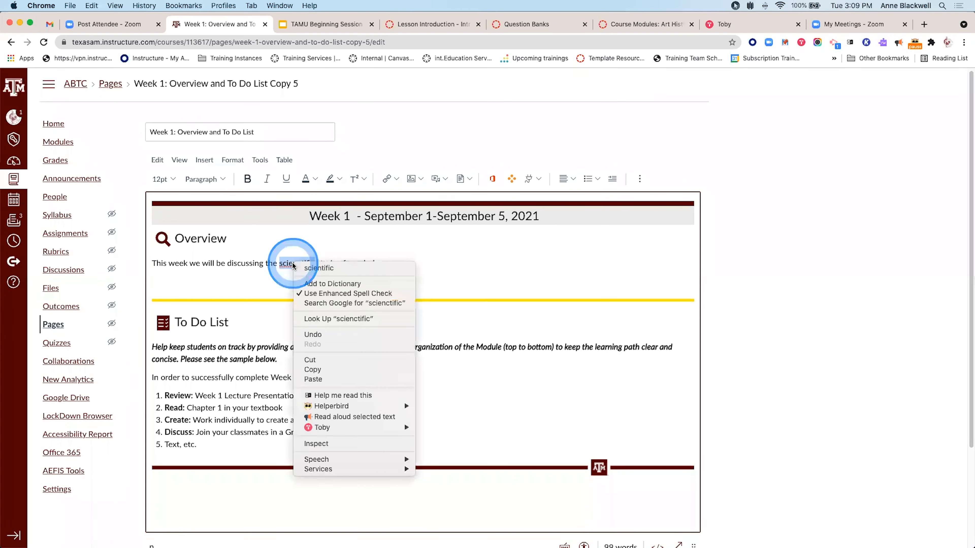
click(314, 268)
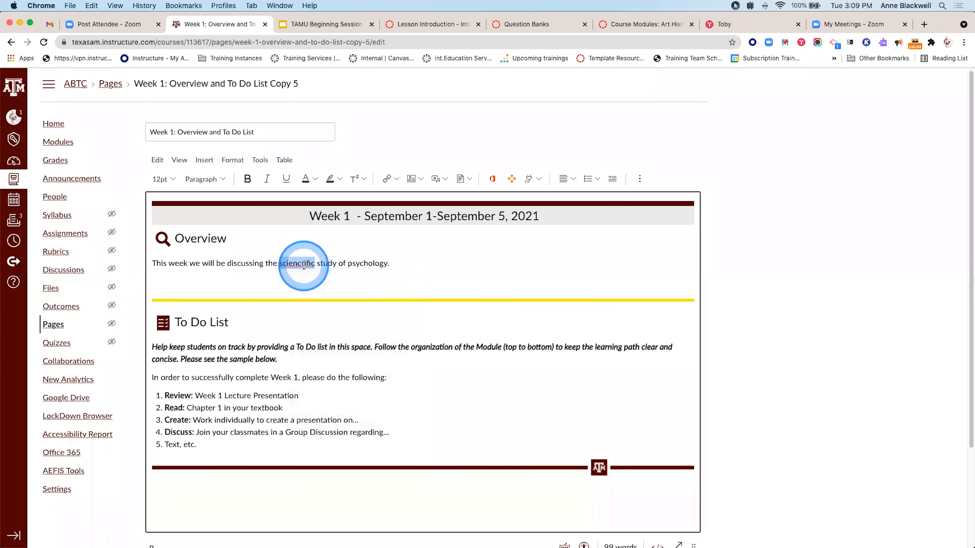
click(416, 265)
key(Return)
key(Return)
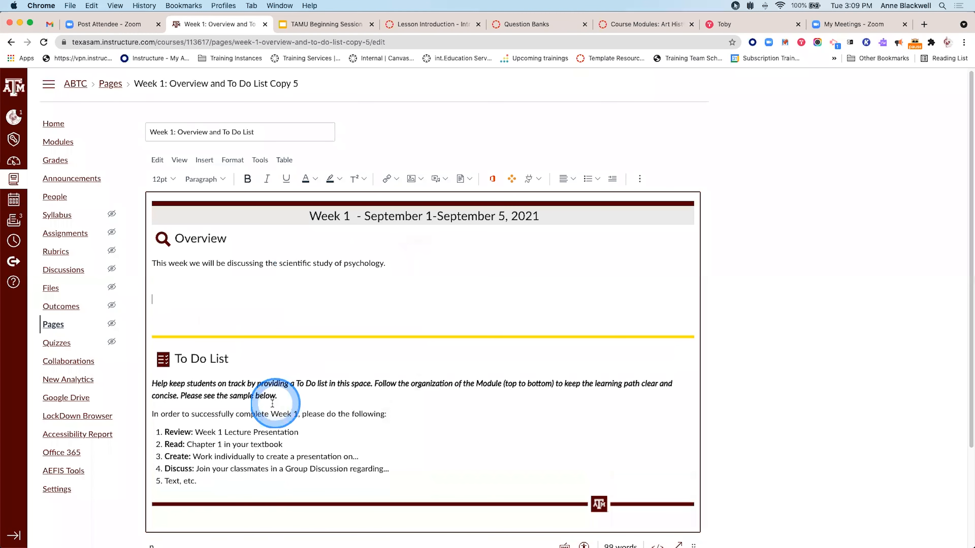
- Delete the bold italic instruction paragraph beneath the To Do List heading
scroll(243, 441, down, 1)
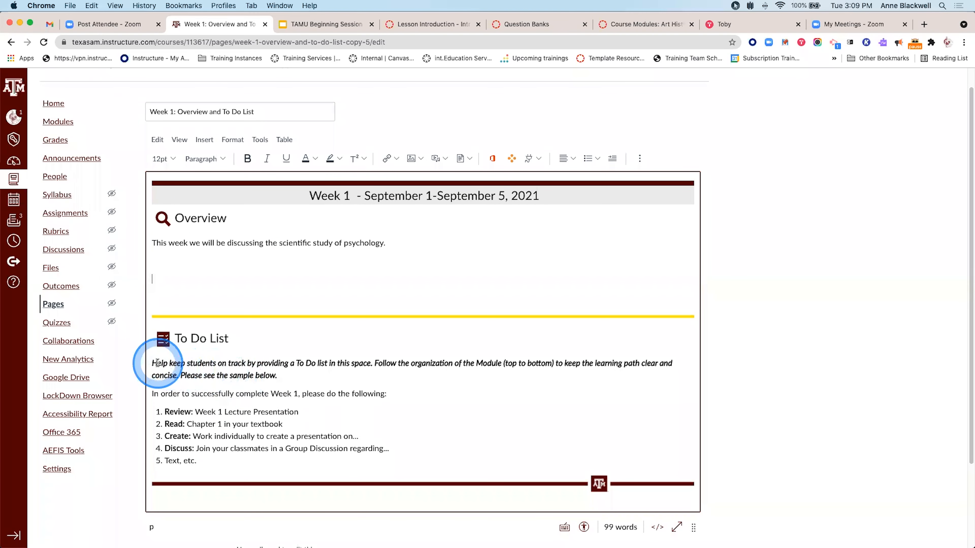
drag(152, 363, 280, 372)
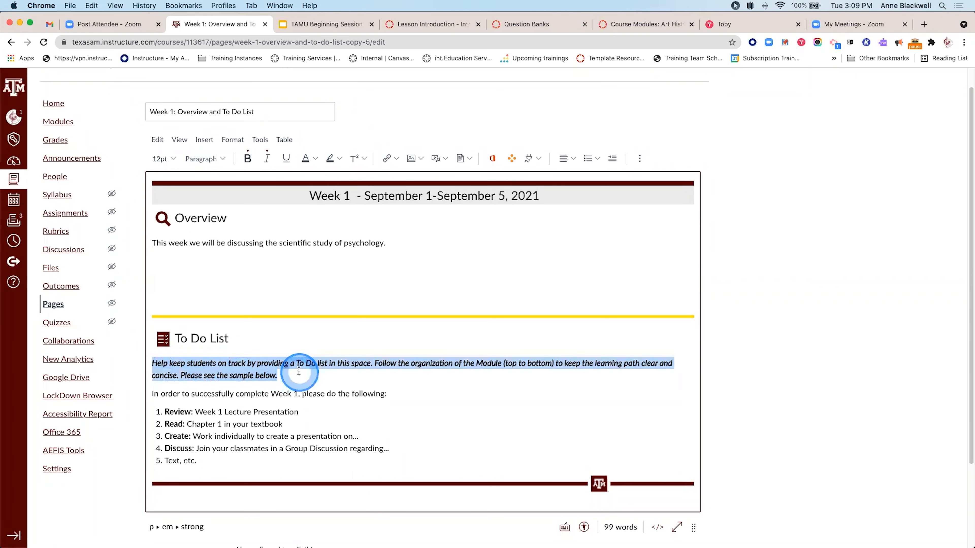
key(BackSpace)
scroll(302, 371, down, 2)
scroll(302, 371, up, 2)
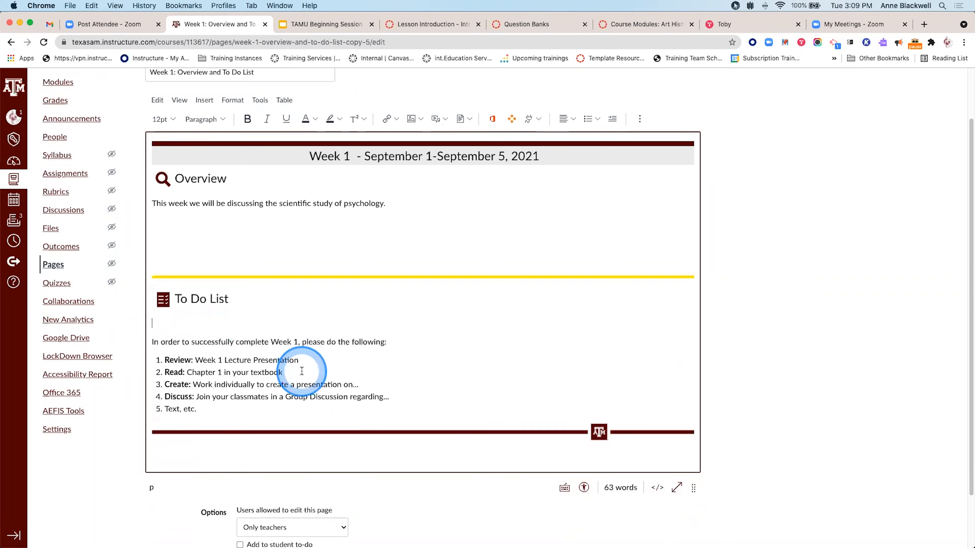
- Save and publish the Week 1: Overview and To Do List page
scroll(316, 335, up, 1)
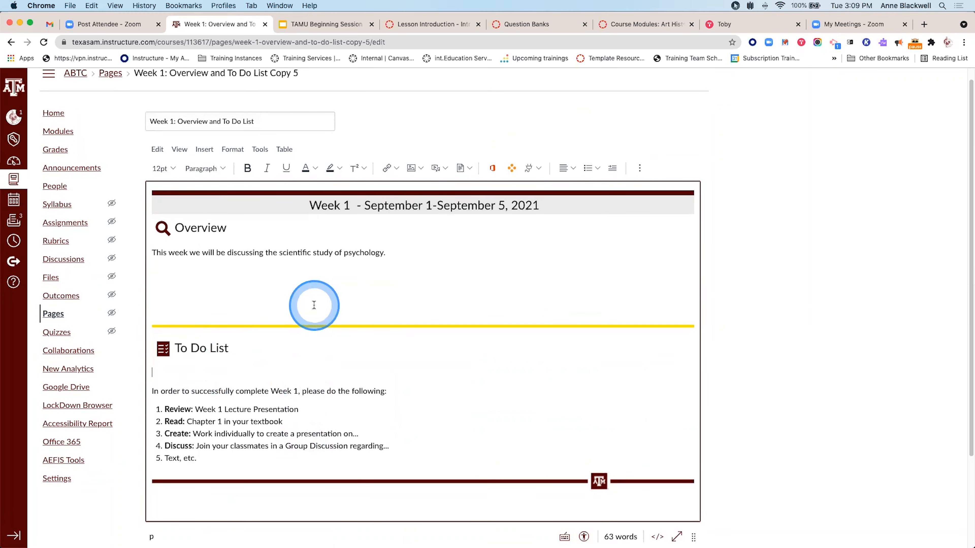
scroll(315, 304, down, 5)
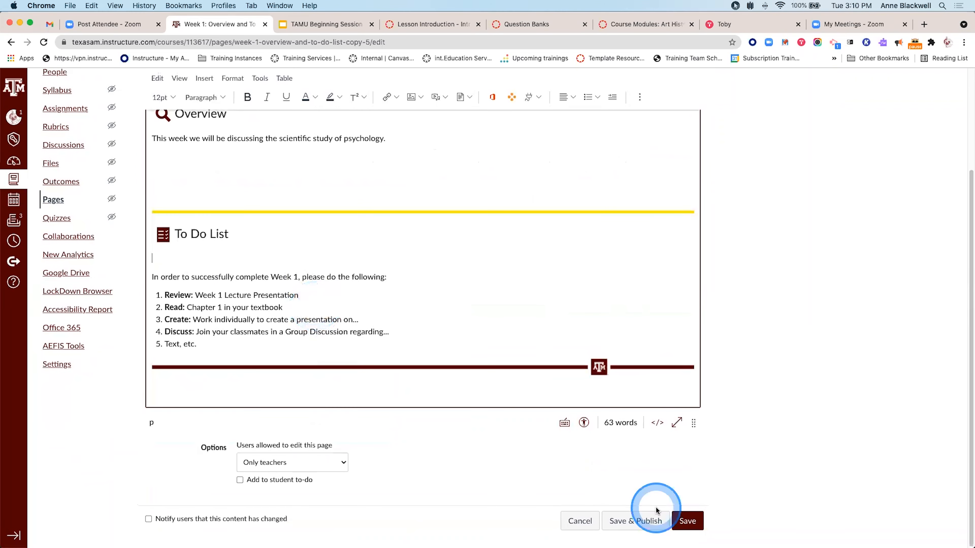
click(618, 522)
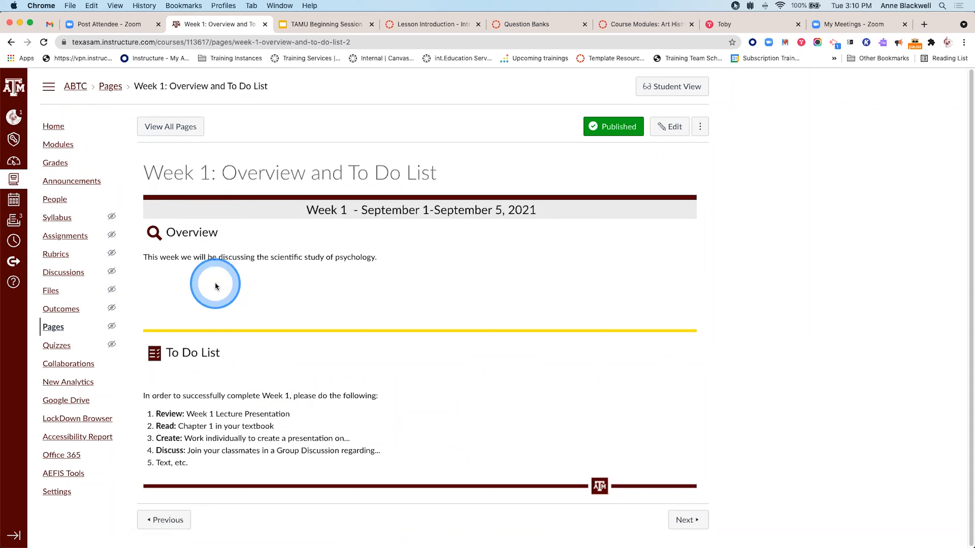
- Open the Week 1: Presentation/Lecture Copy 5 page from the Week 1 module for editing
click(54, 146)
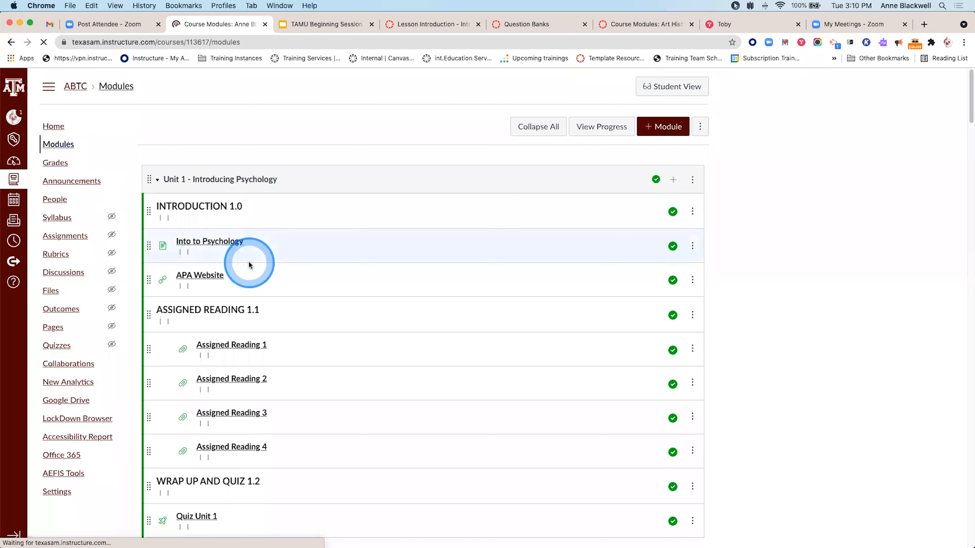
scroll(249, 263, down, 10)
scroll(248, 263, down, 20)
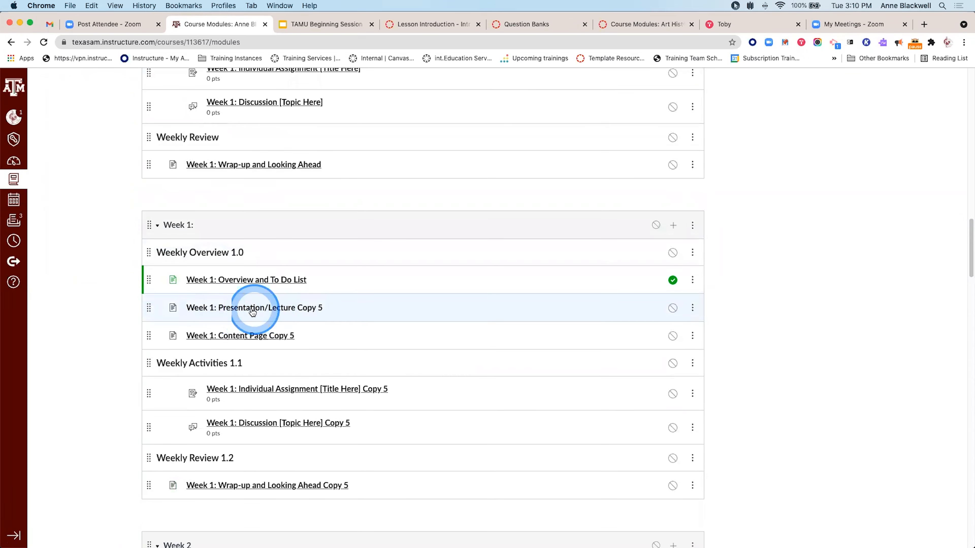
click(250, 311)
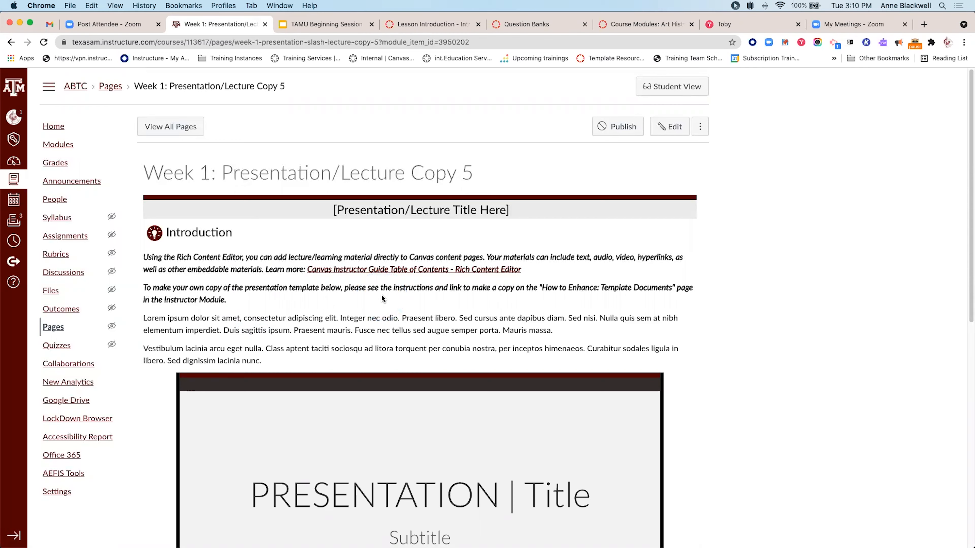
click(664, 131)
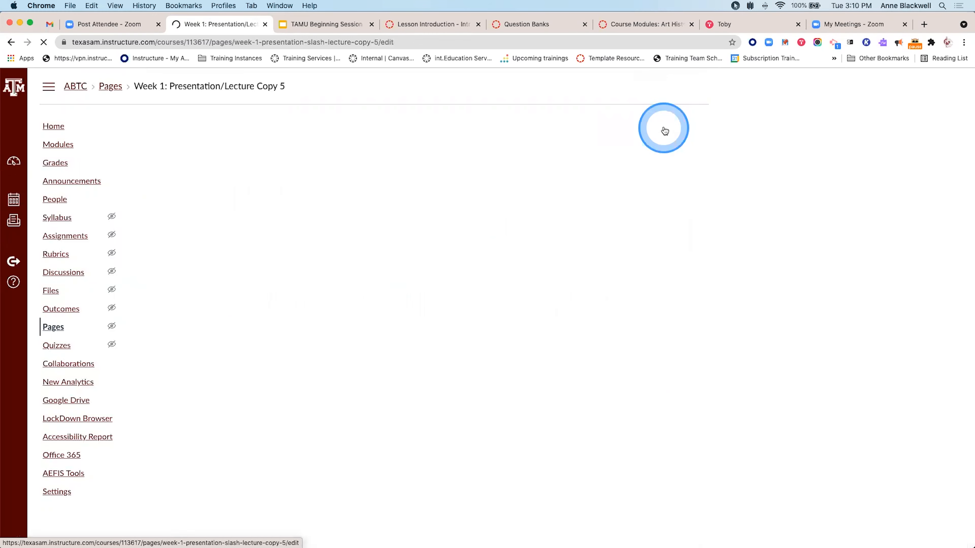
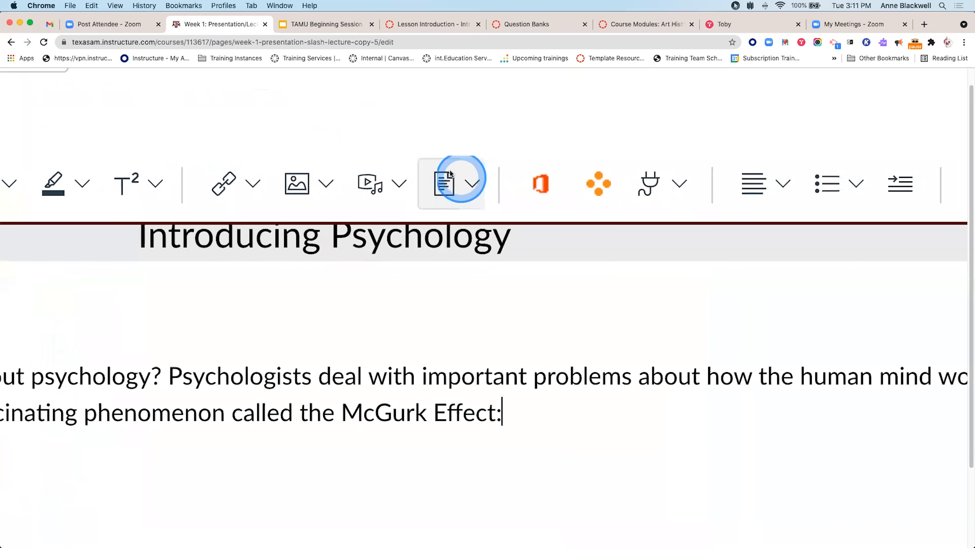
- Upload introduction-to-psychology.pptx from the computer and insert it as a document link after the McGurk Effect sentence
scroll(444, 187, down, 5)
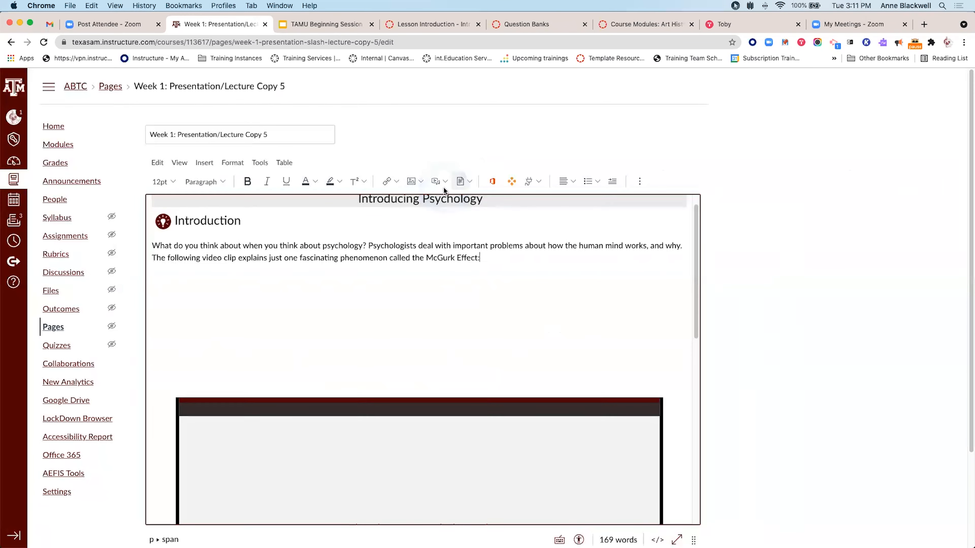
click(470, 182)
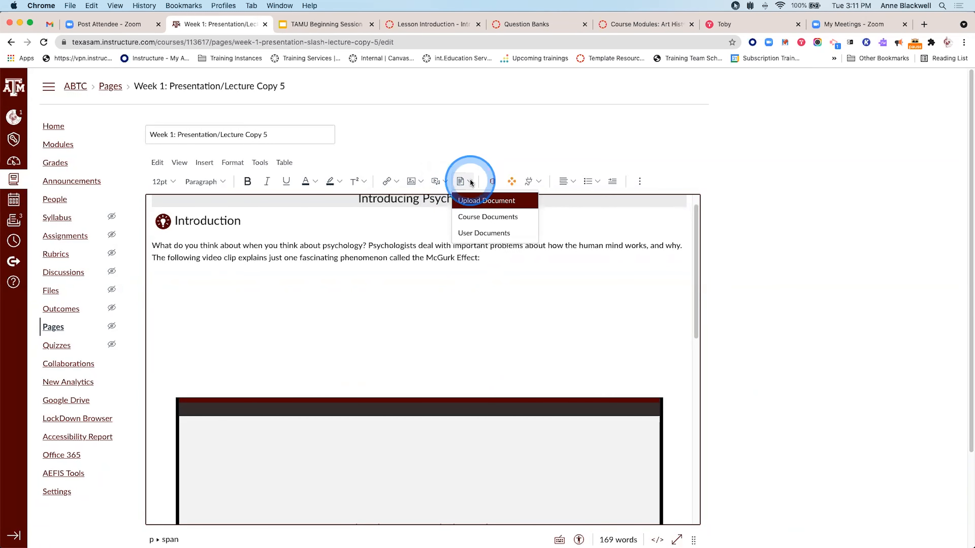
click(473, 201)
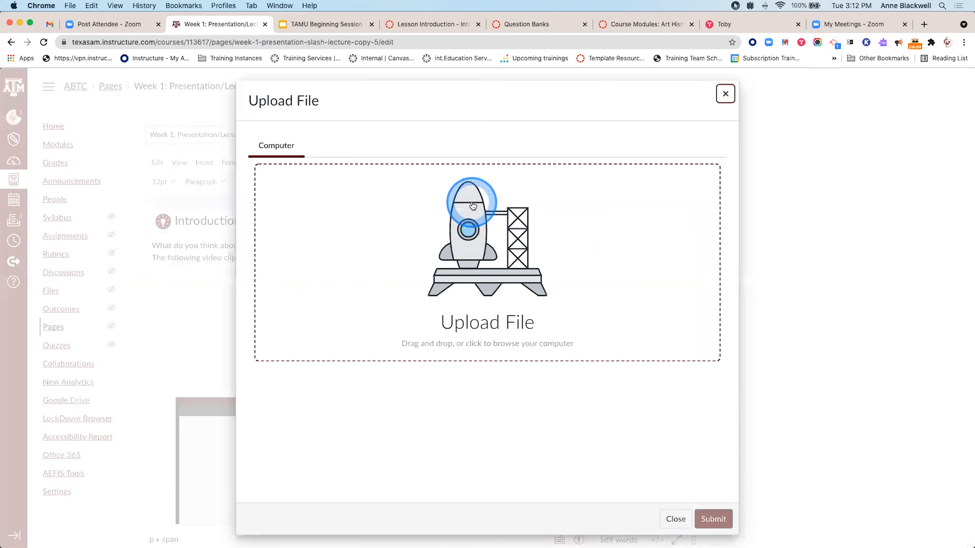
click(470, 238)
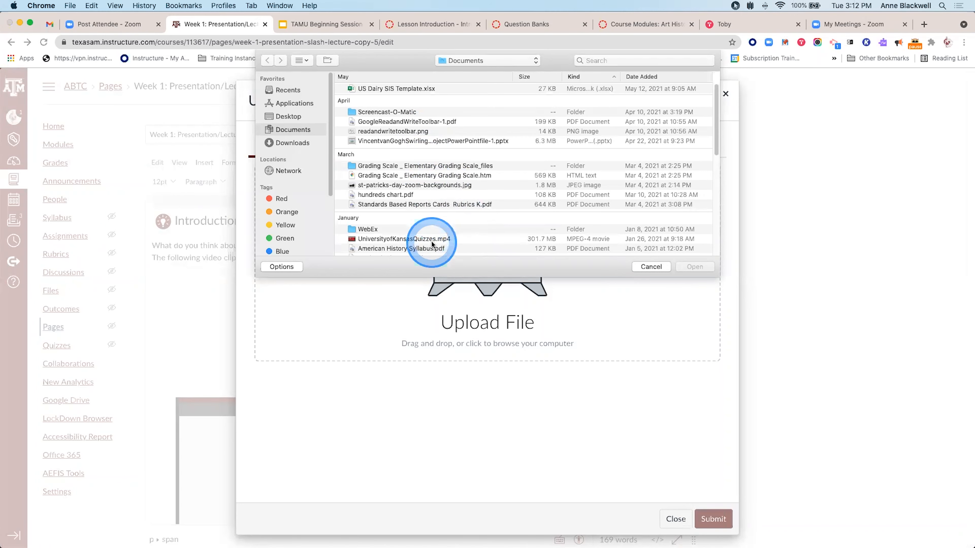
scroll(432, 244, down, 2)
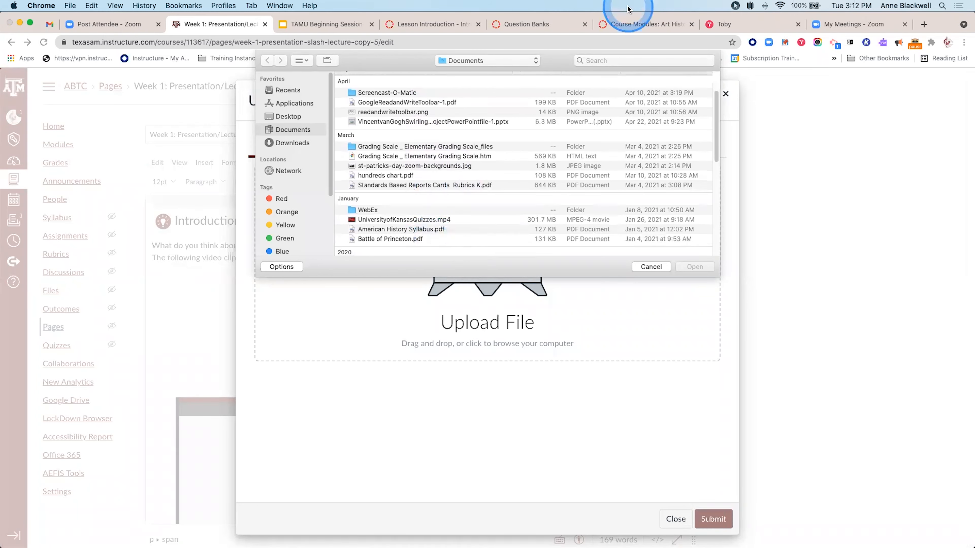
click(613, 61)
text(psy)
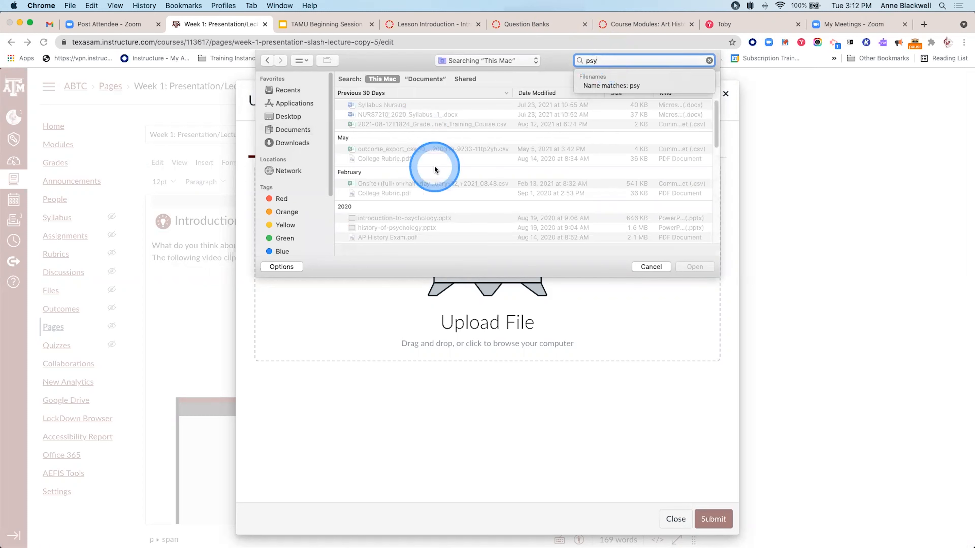
click(439, 219)
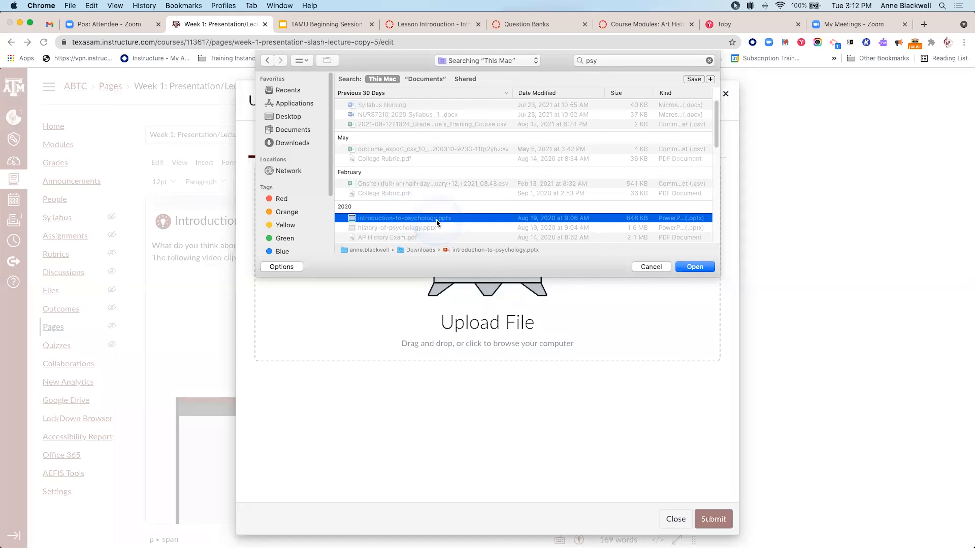
click(695, 268)
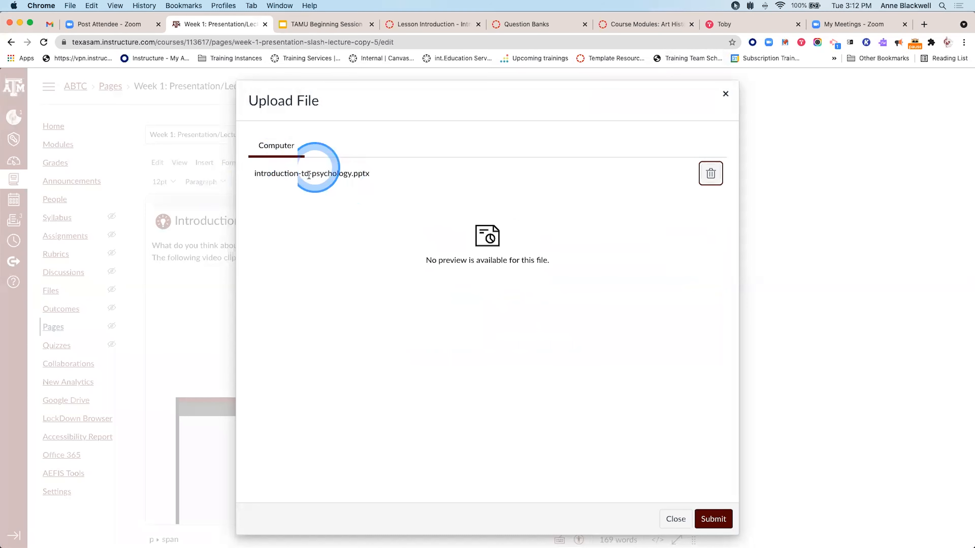
click(714, 520)
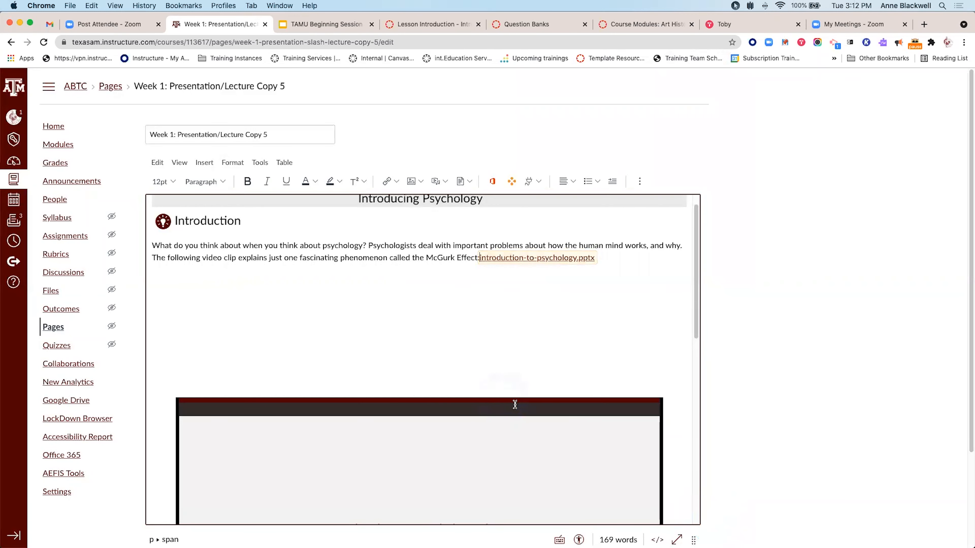
- Put the introduction-to-psychology.pptx link on its own line and add two blank lines below it
key(Return)
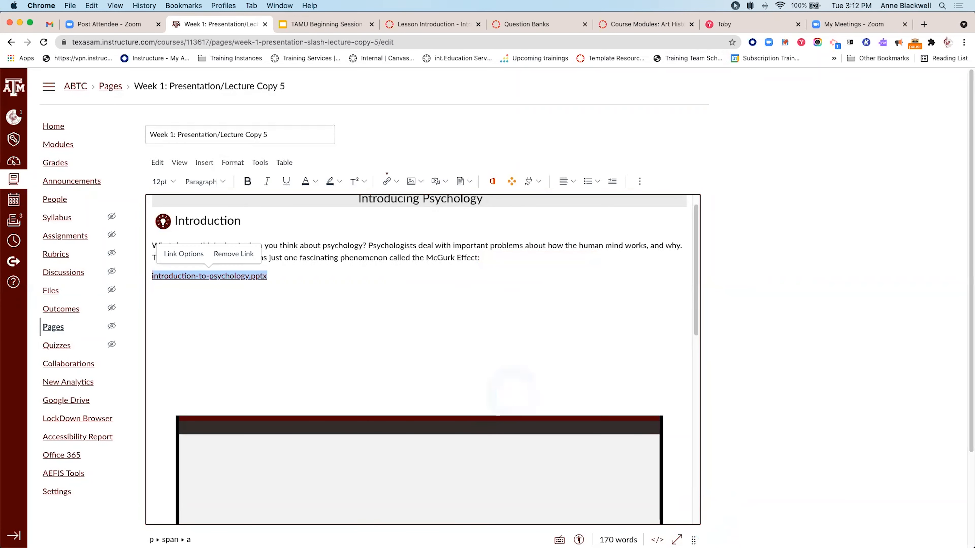
click(380, 290)
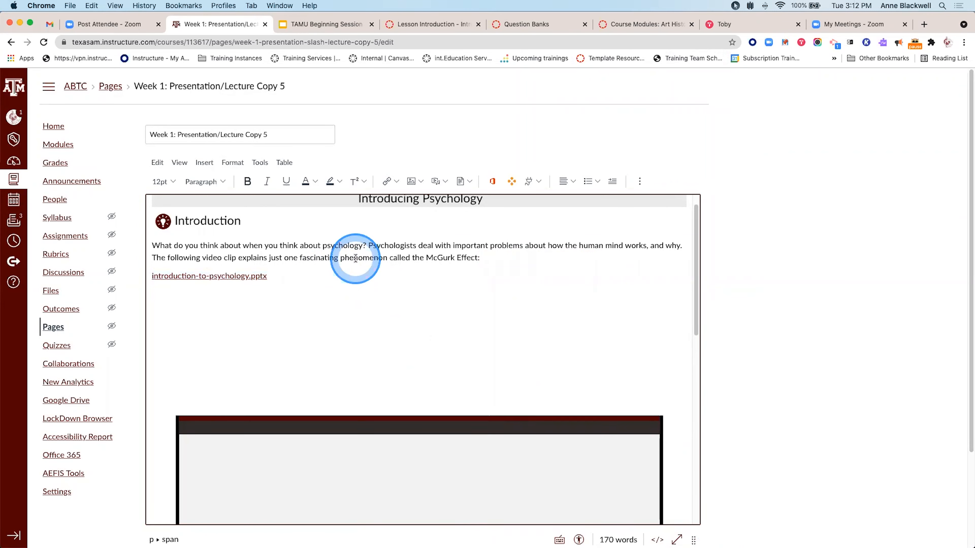
key(Return)
key(Return)
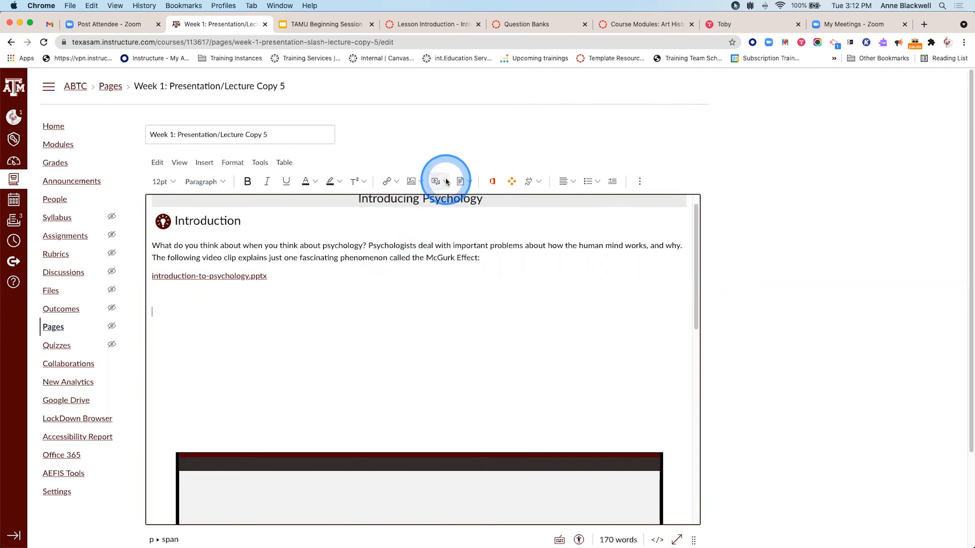
- Examine the editor's media insertion options and the full list of external apps available for the page
scroll(446, 181, up, 3)
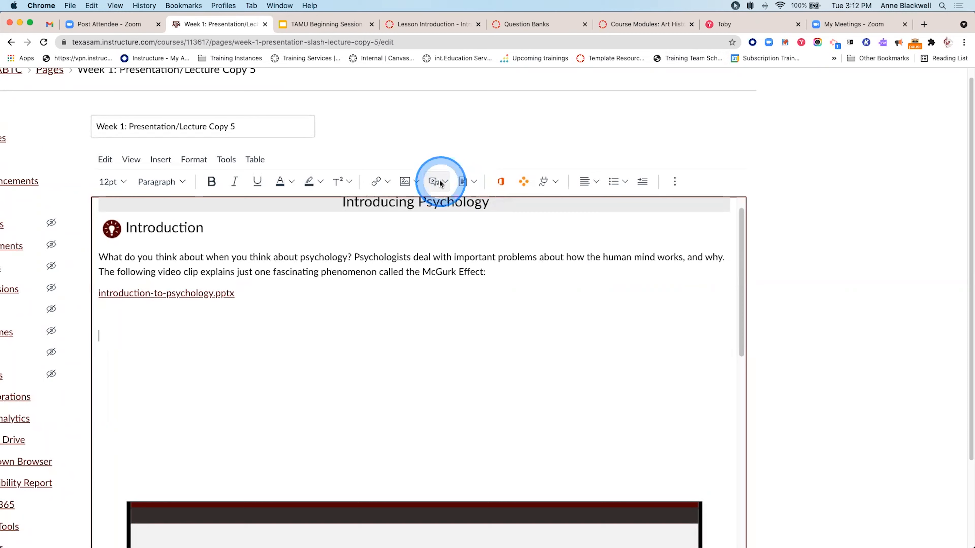
click(442, 182)
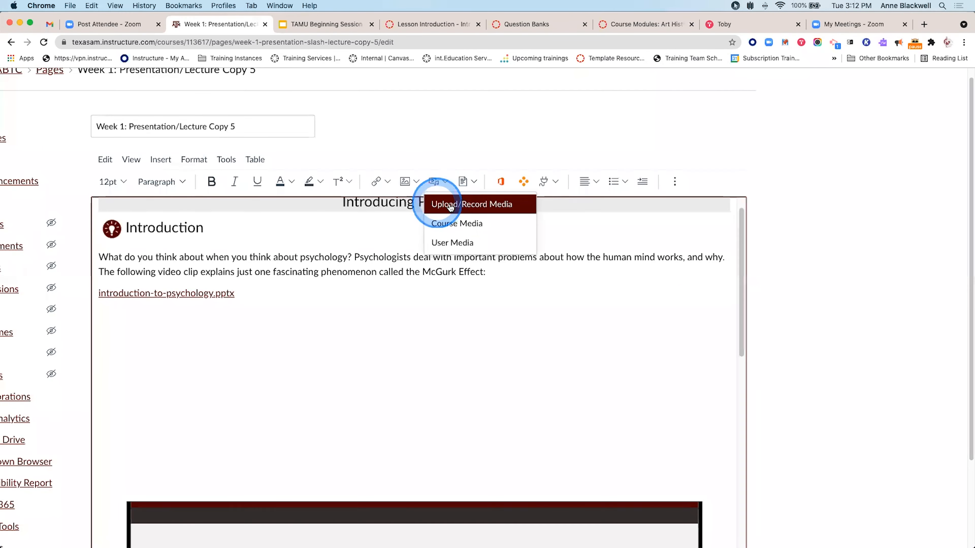
scroll(441, 190, up, 5)
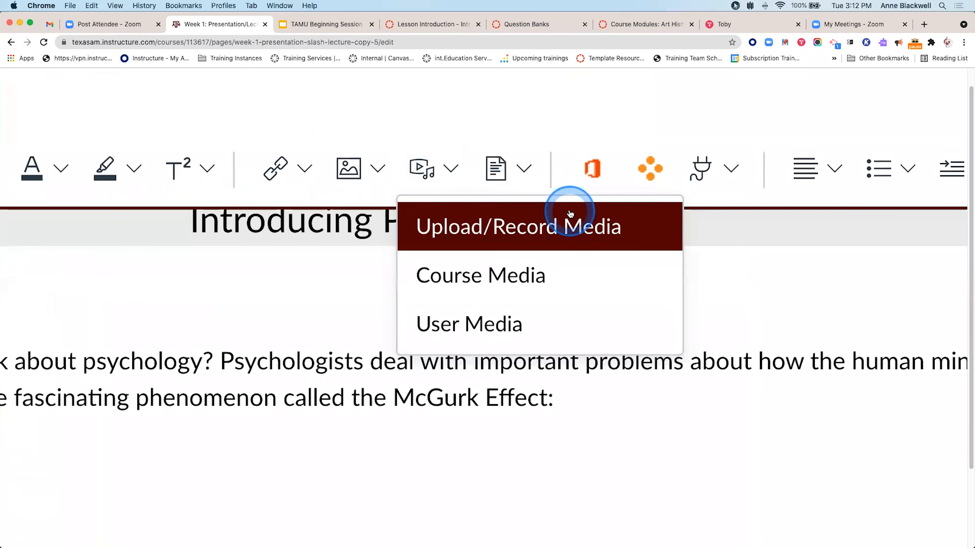
click(731, 171)
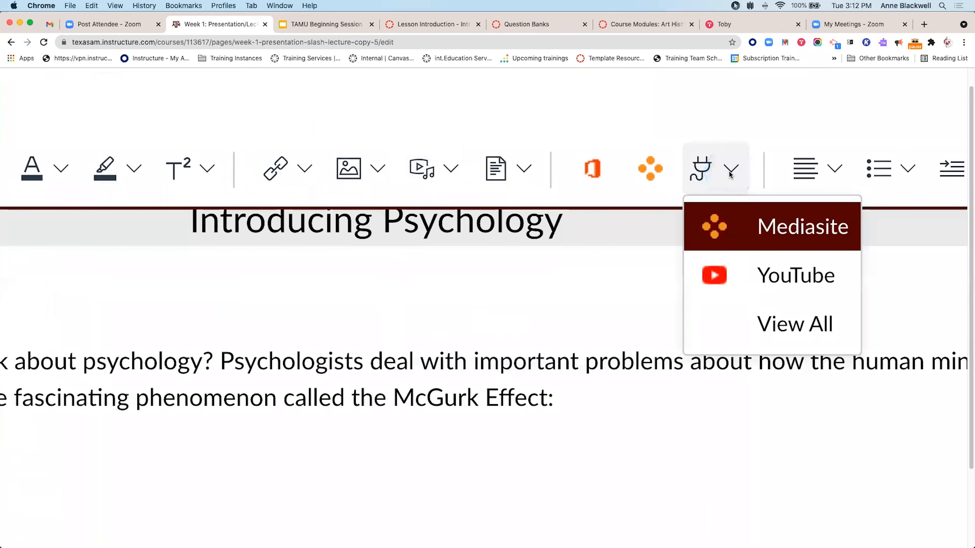
scroll(730, 175, down, 5)
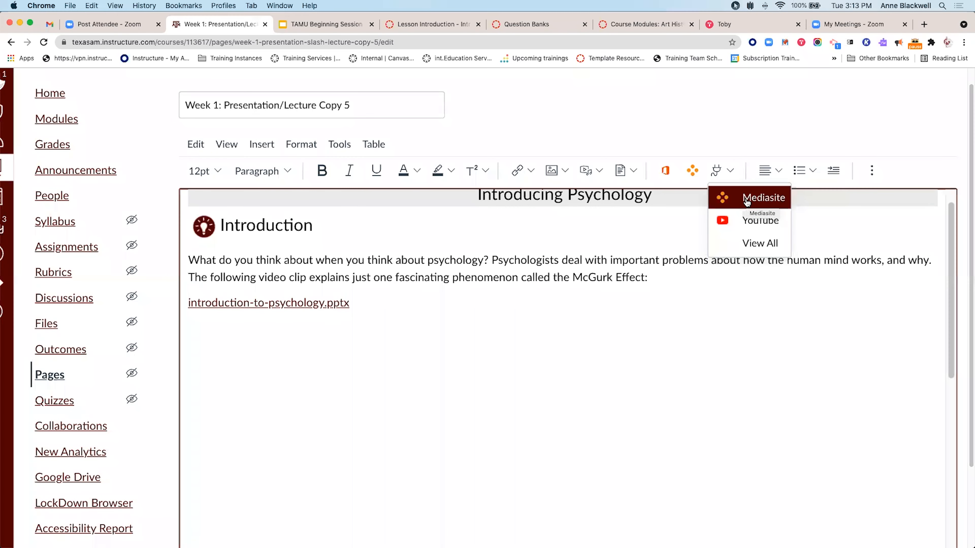
click(747, 202)
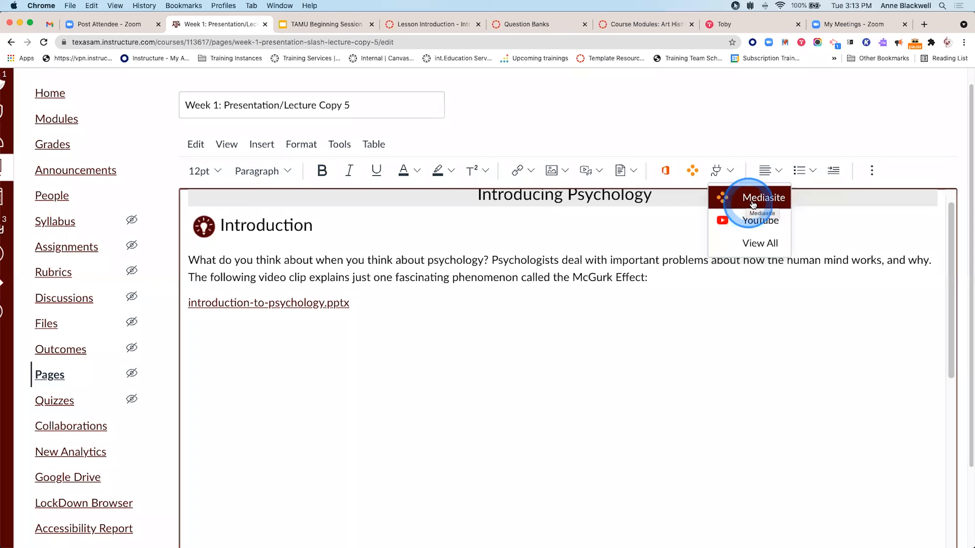
click(759, 243)
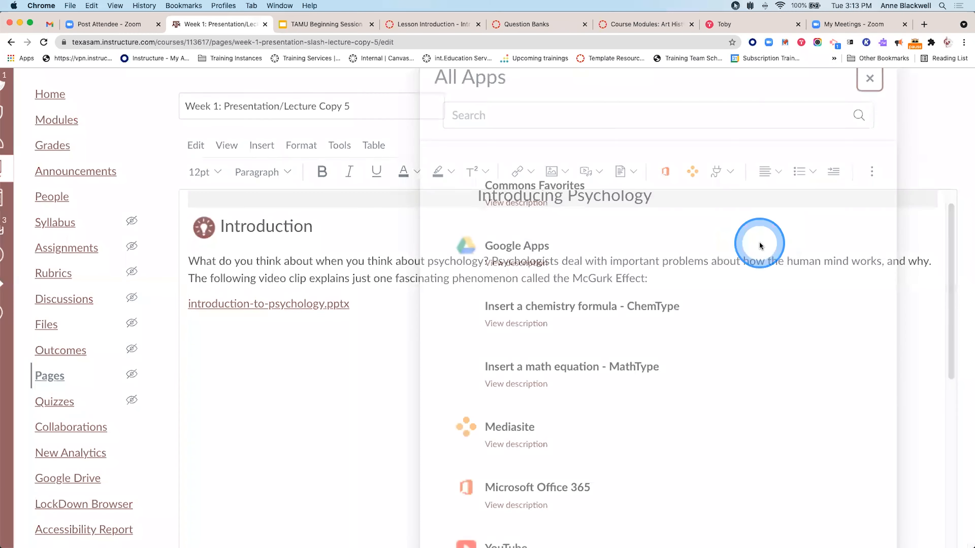
scroll(747, 240, down, 3)
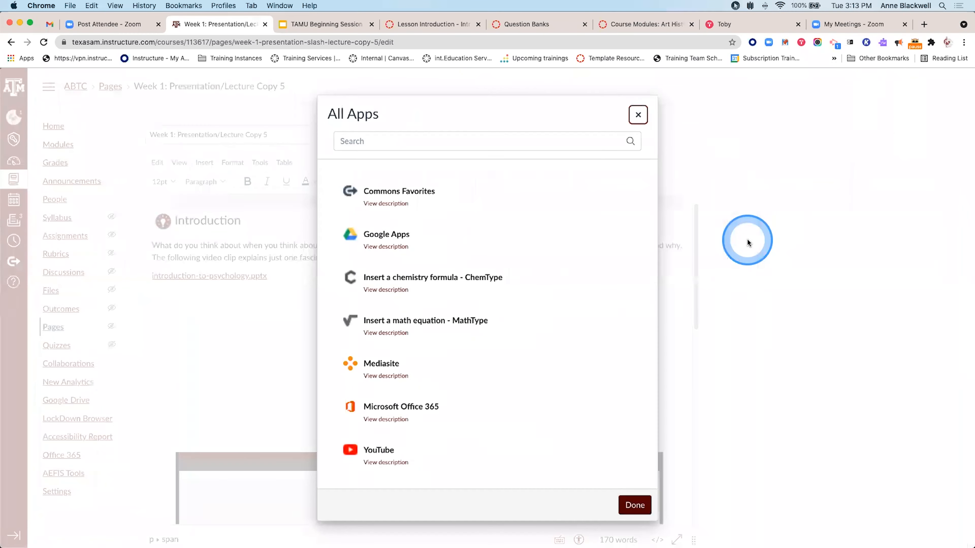
click(387, 451)
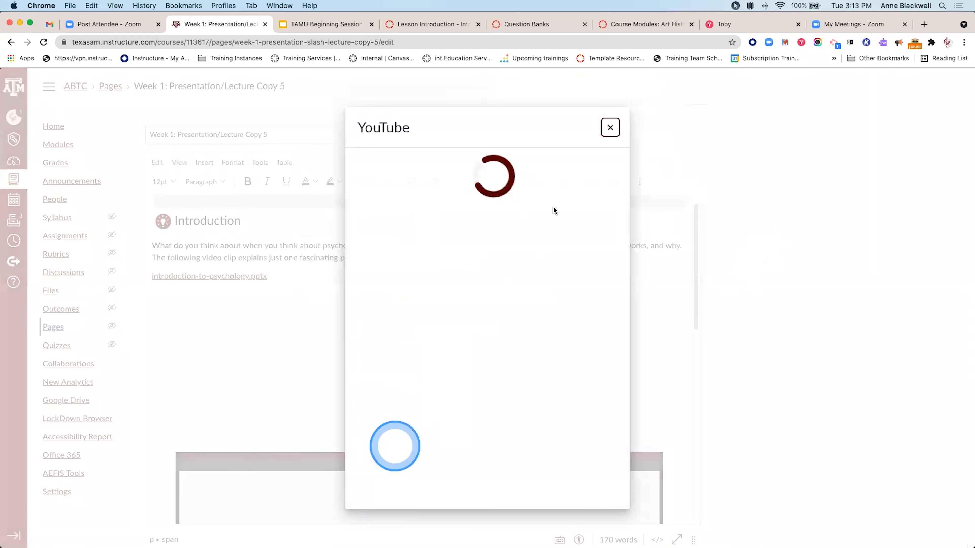
click(560, 205)
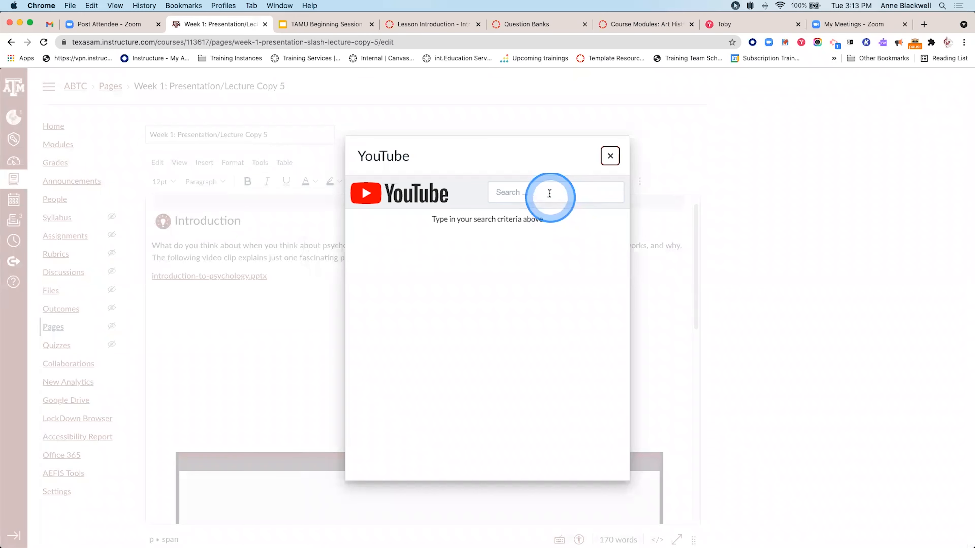
click(603, 157)
click(582, 112)
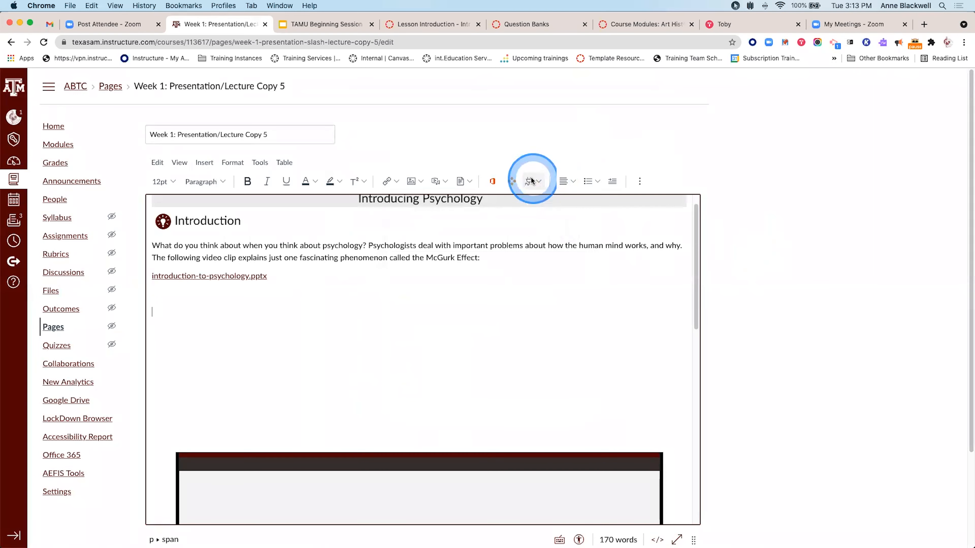
- Open the YouTube app from the full list of external apps and search it for "McGurk Effect"
click(535, 182)
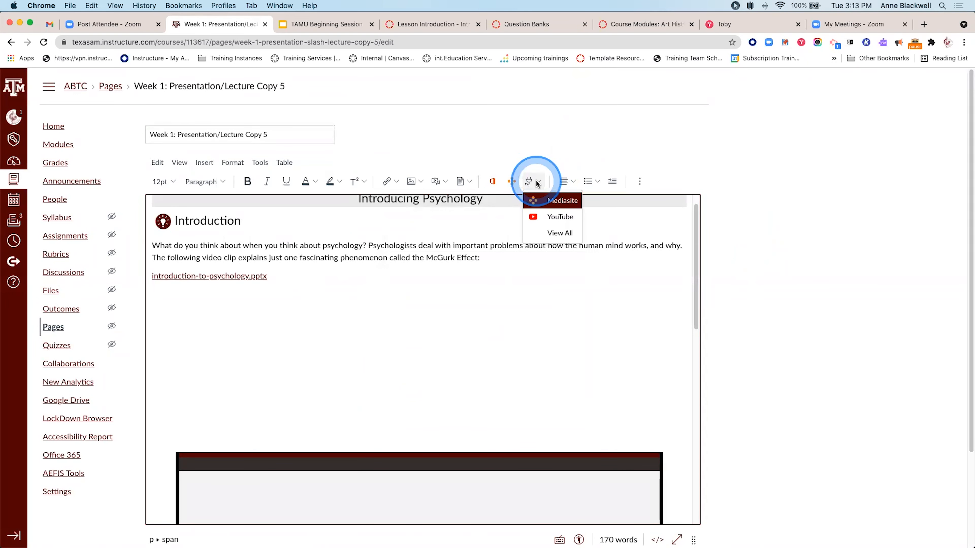
click(560, 233)
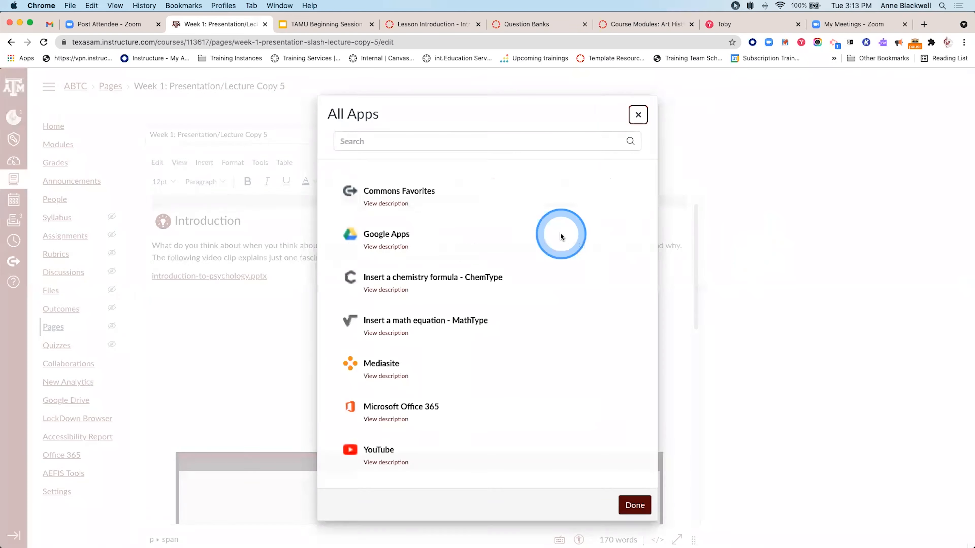
click(384, 450)
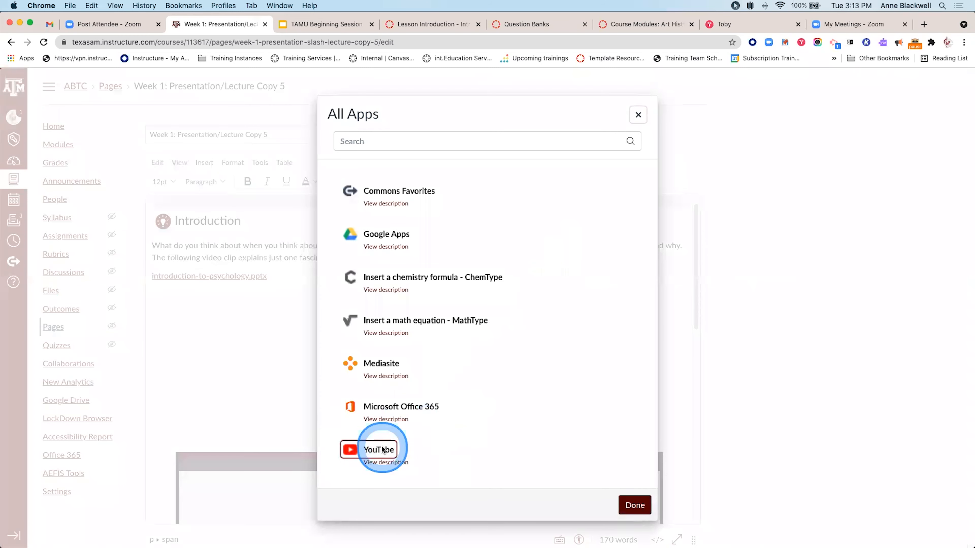
click(516, 191)
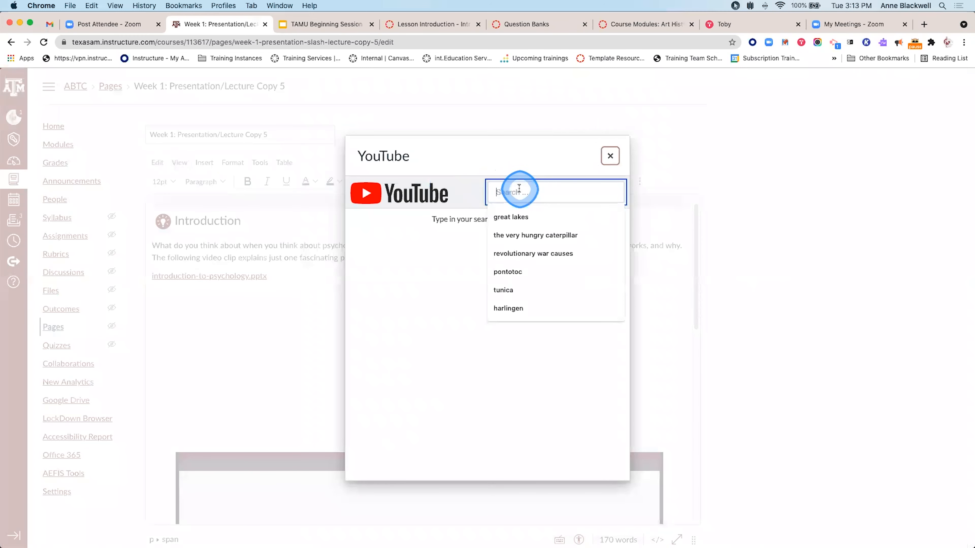
text(y)
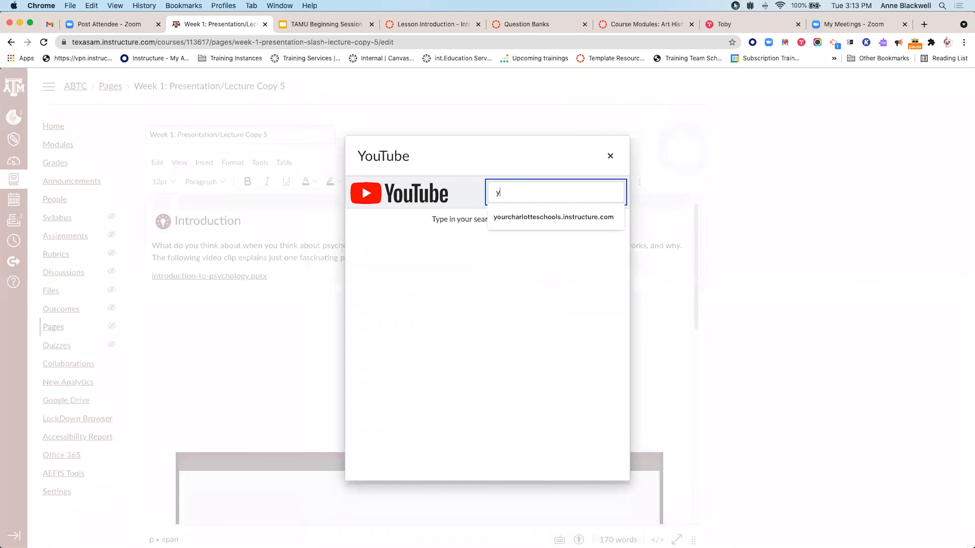
key(BackSpace)
text(mcgurk)
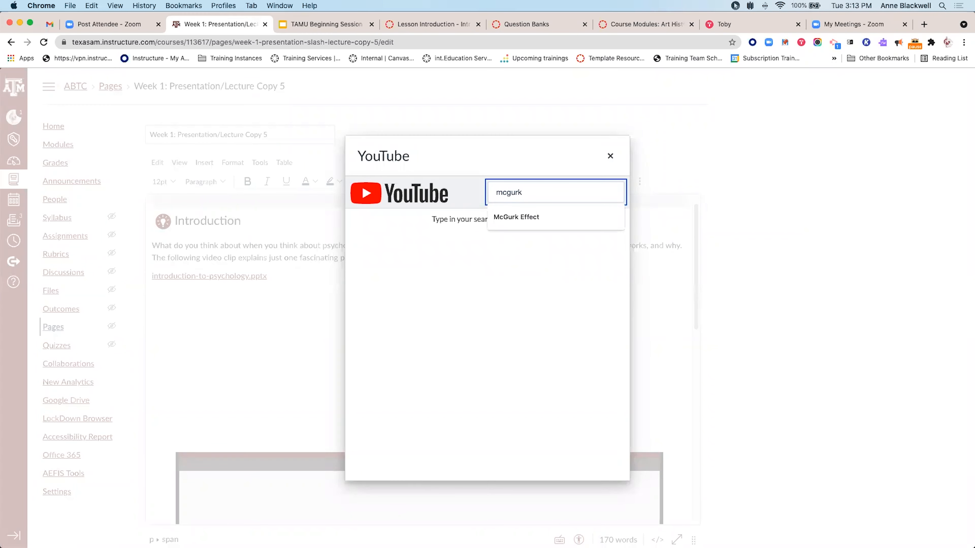
key(Down)
key(Return)
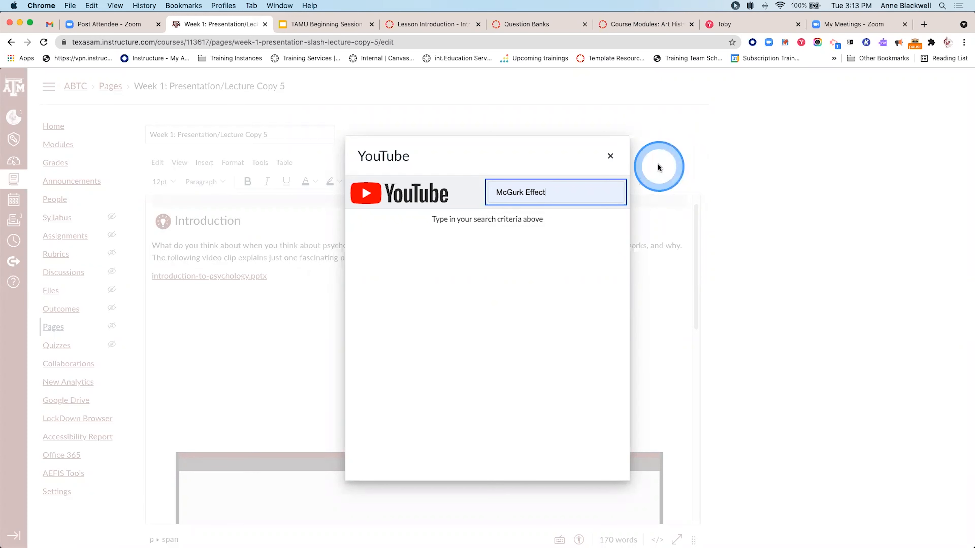
key(Return)
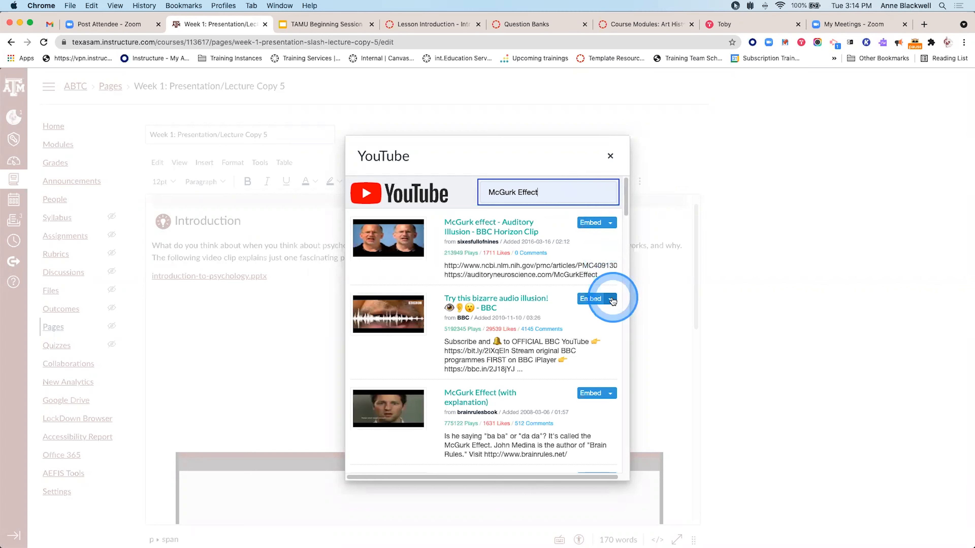
- Preview the BBC video "Try this bizarre audio illusion!" and return to the search results
scroll(613, 302, right, 1)
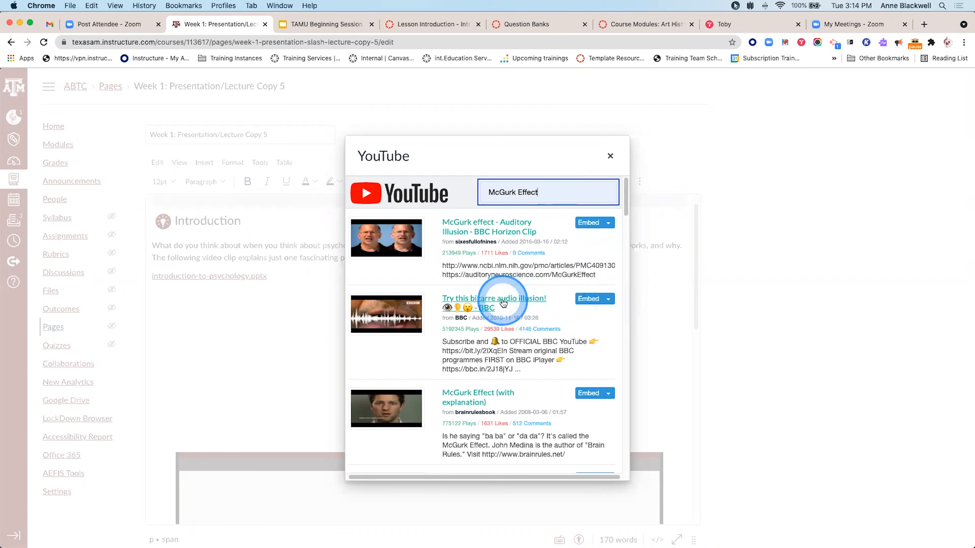
scroll(506, 301, down, 1)
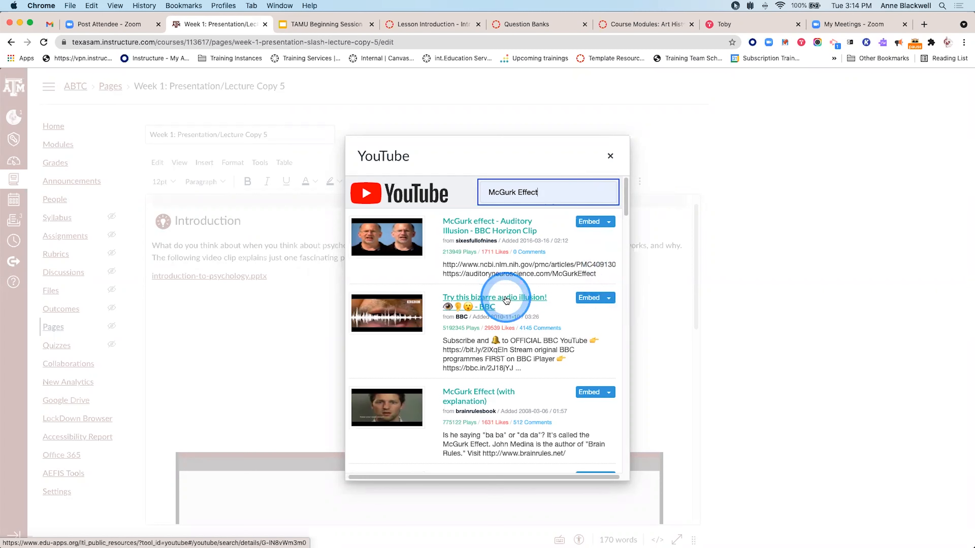
click(506, 301)
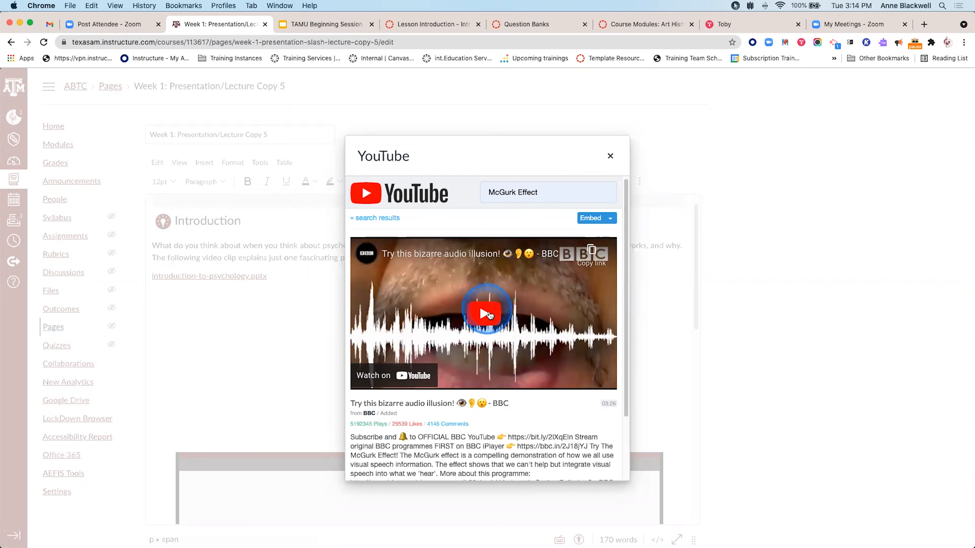
click(383, 219)
click(513, 268)
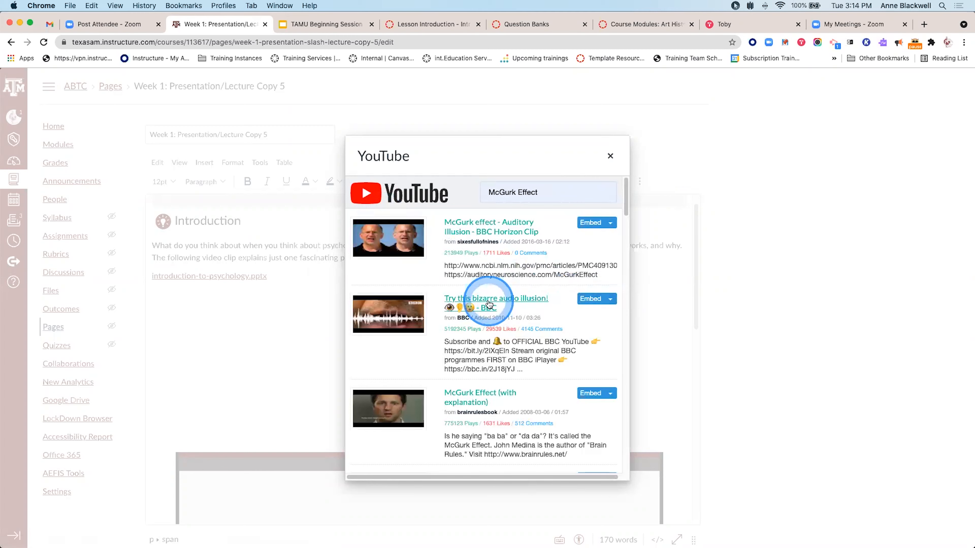
- Embed the BBC video "Try this bizarre audio illusion!" in small size below the introduction-to-psychology.pptx link
click(610, 300)
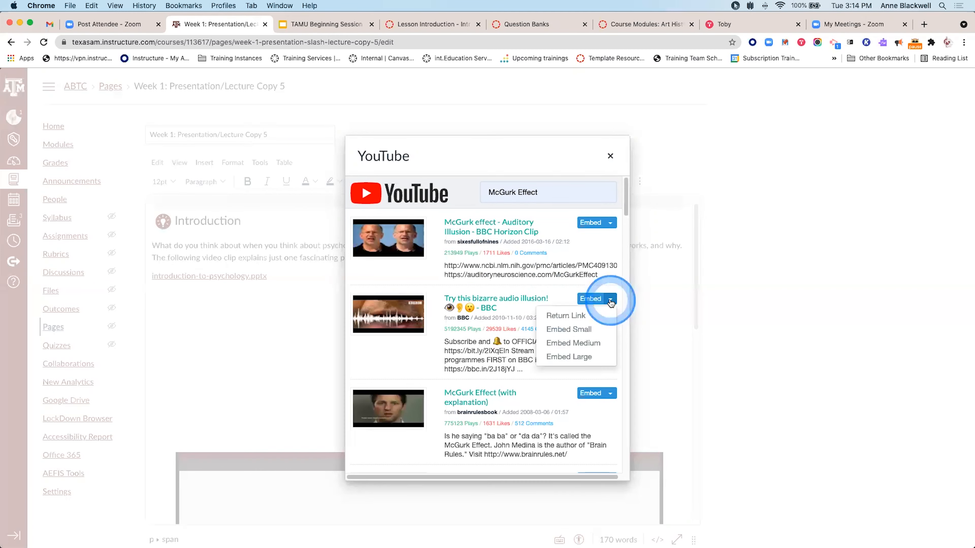
click(572, 330)
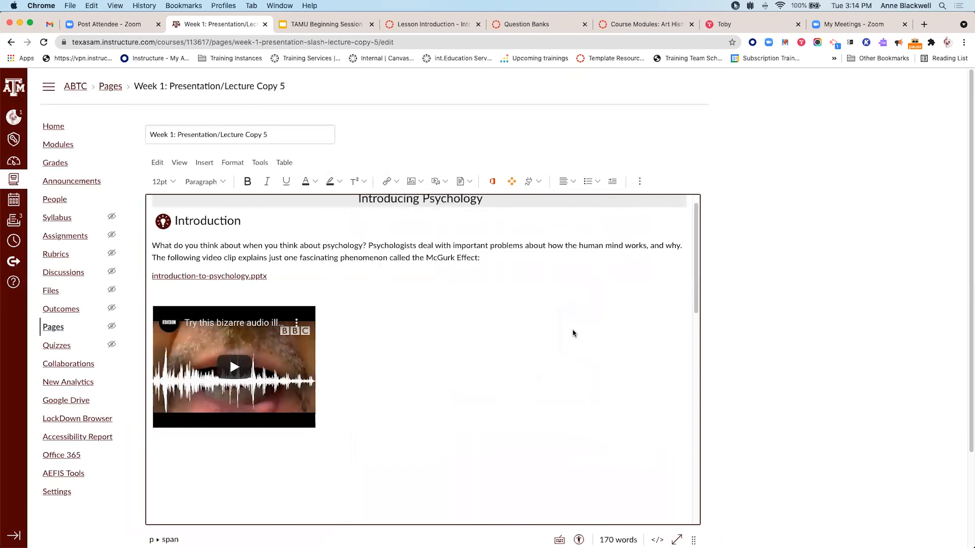
scroll(430, 310, down, 1)
scroll(431, 311, down, 1)
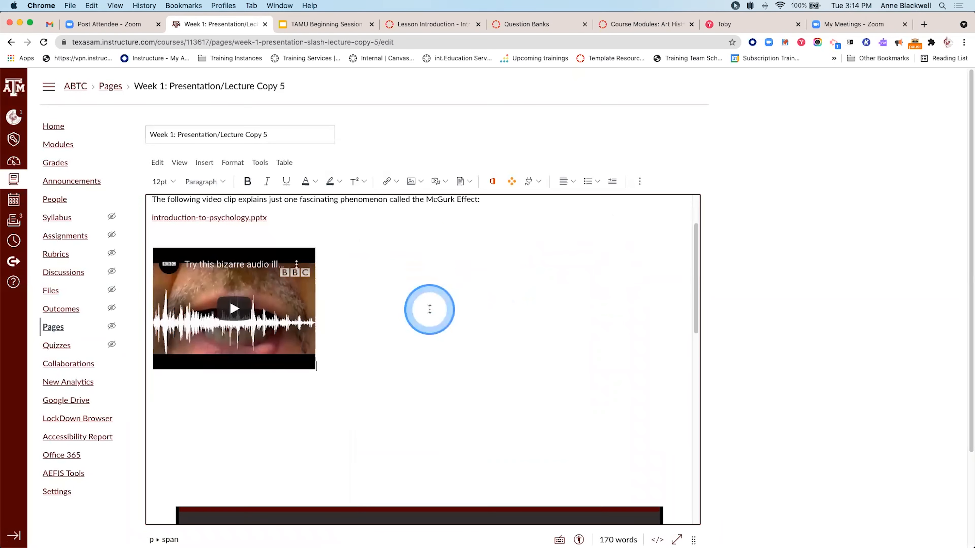
- Delete the surplus blank lines between the embedded BBC video and the frame below it
click(429, 287)
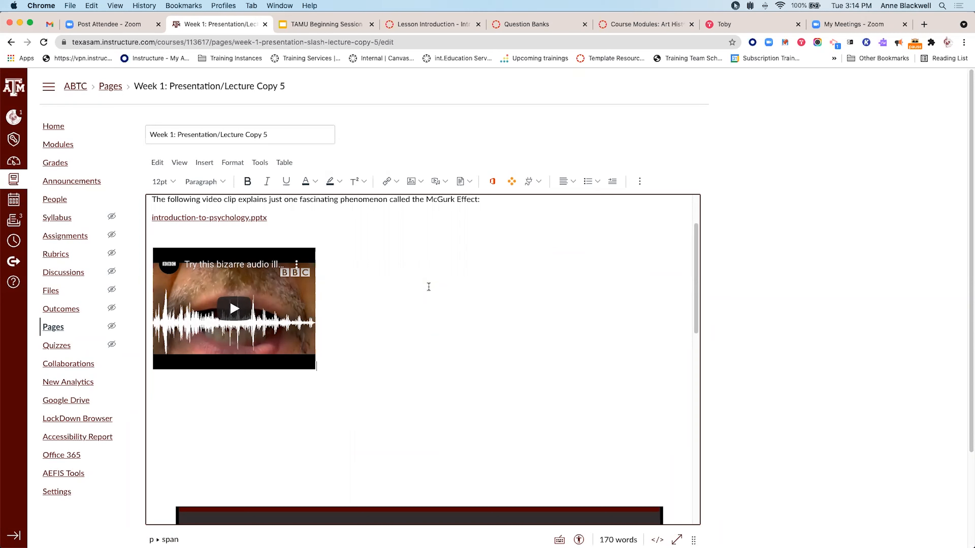
click(231, 268)
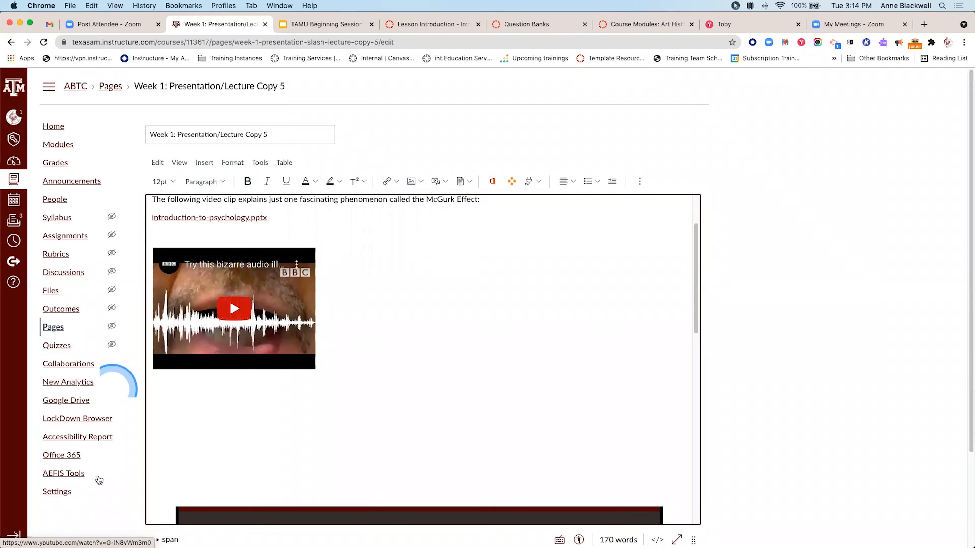
click(186, 475)
key(BackSpace)
key(BackSpace)
key(BackSpace)
key(BackSpace)
key(BackSpace)
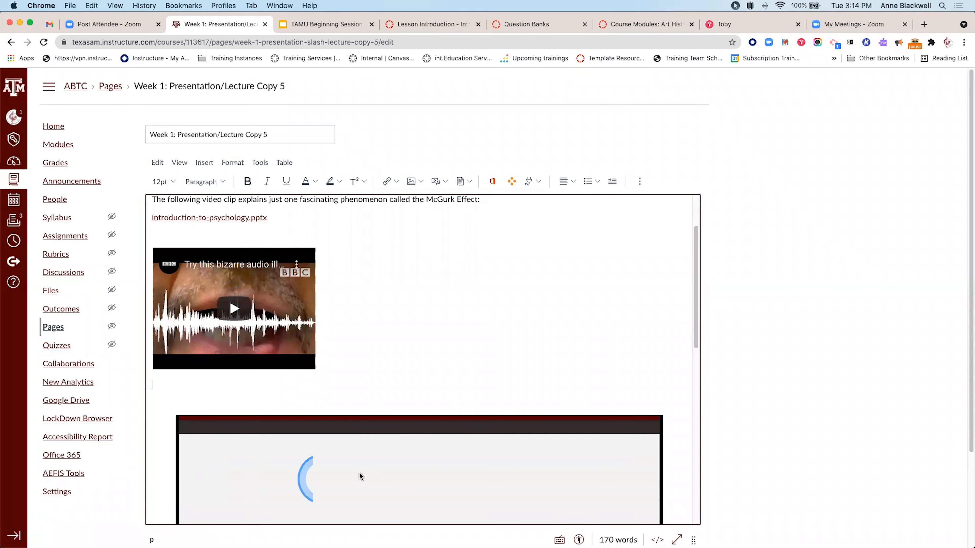
- Review the introduction-to-psychology.pptx link and the editor's options for adding uploaded, course or user documents
click(197, 218)
click(275, 217)
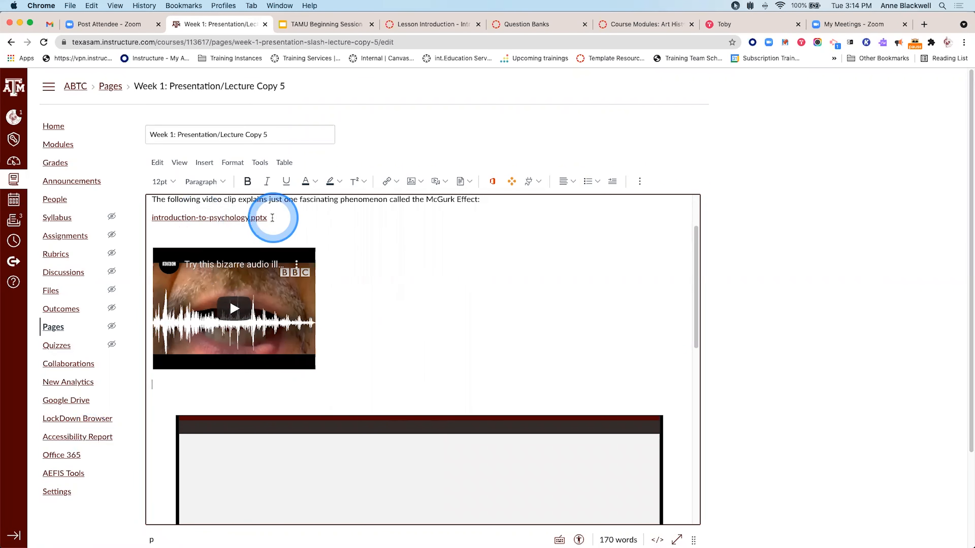
click(249, 218)
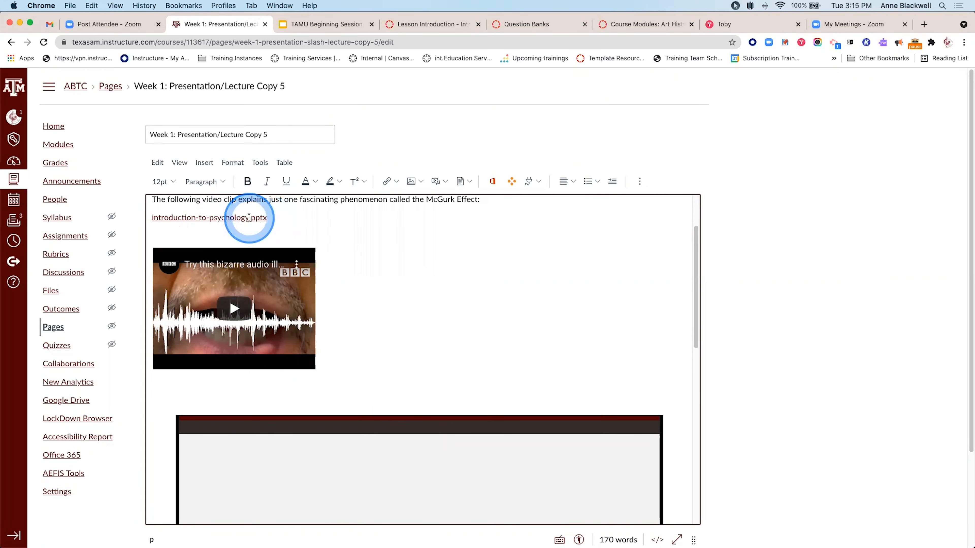
click(470, 183)
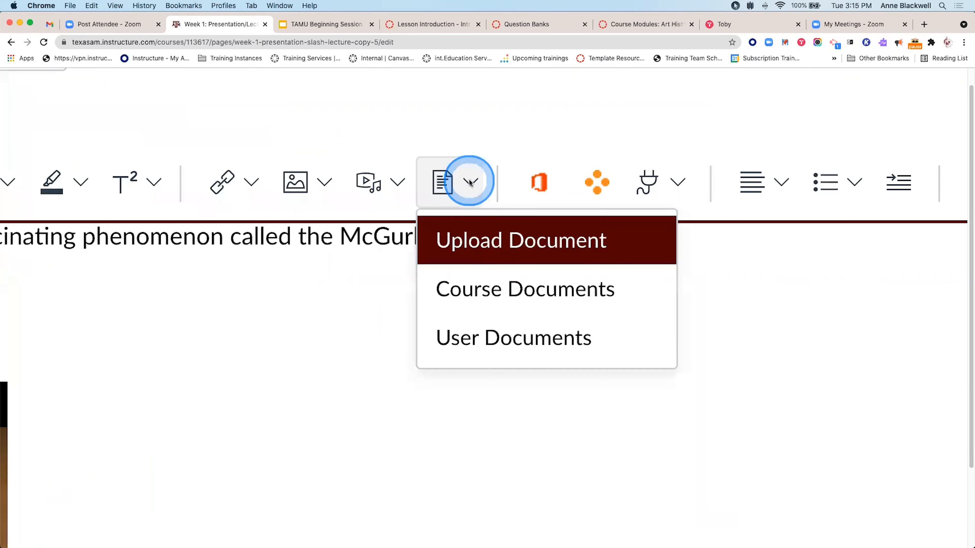
click(484, 199)
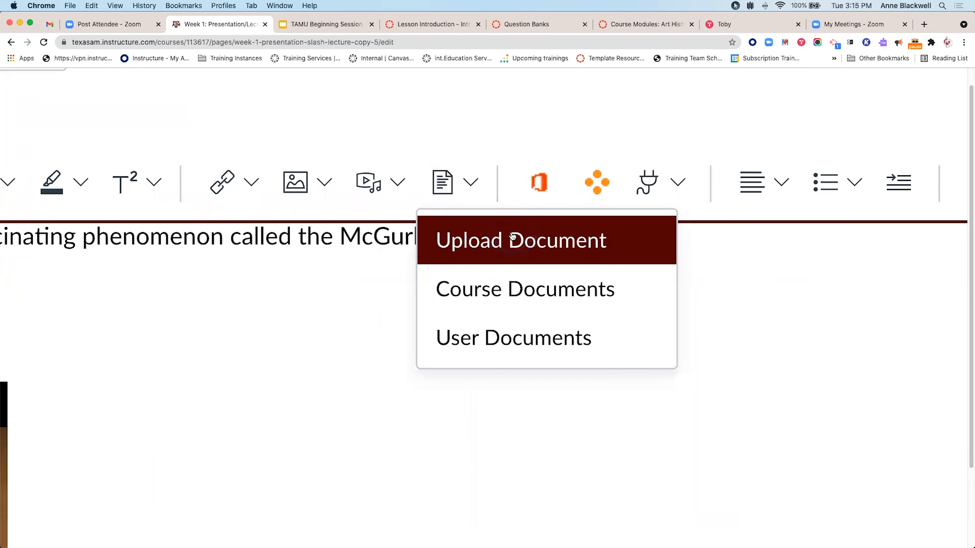
click(541, 244)
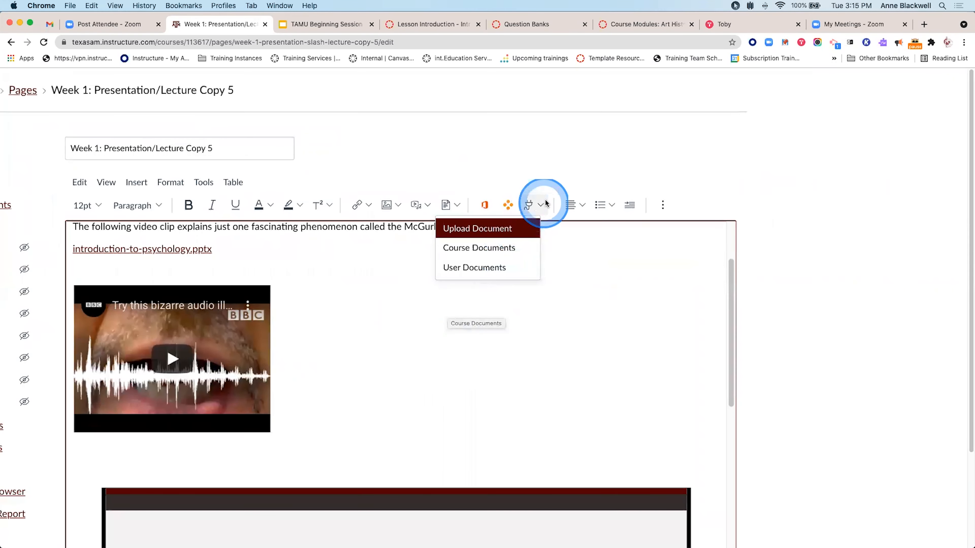
click(545, 204)
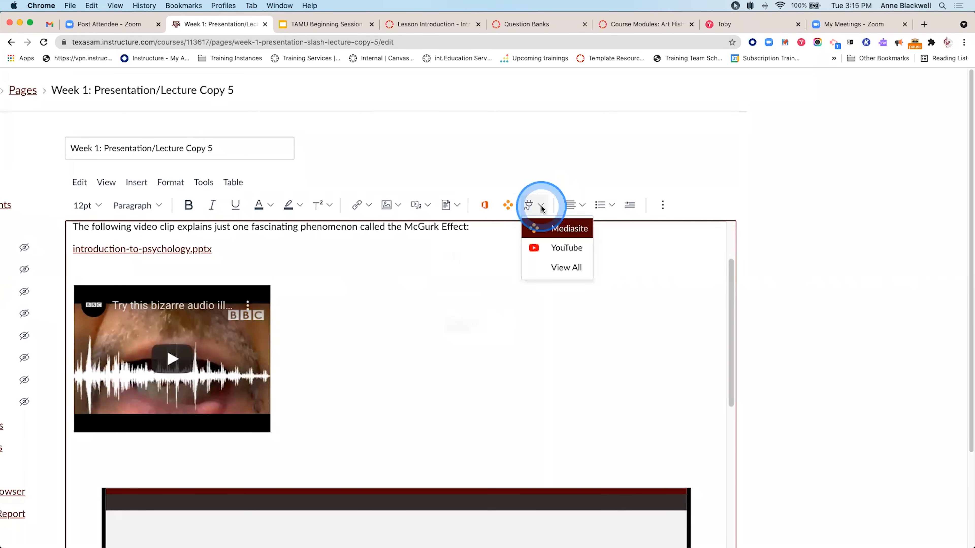
click(554, 265)
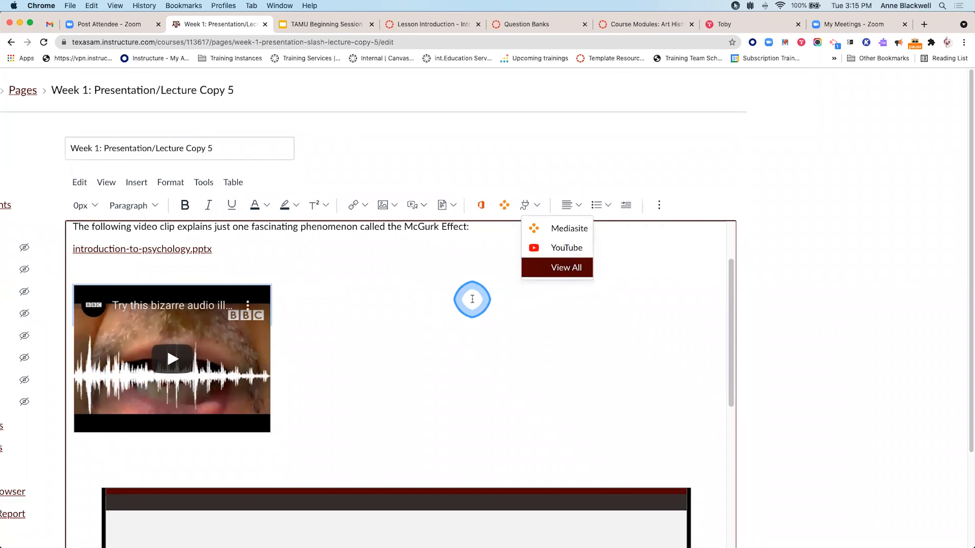
click(473, 299)
- Save the Week 1: Presentation/Lecture Copy 5 page
scroll(473, 299, down, 3)
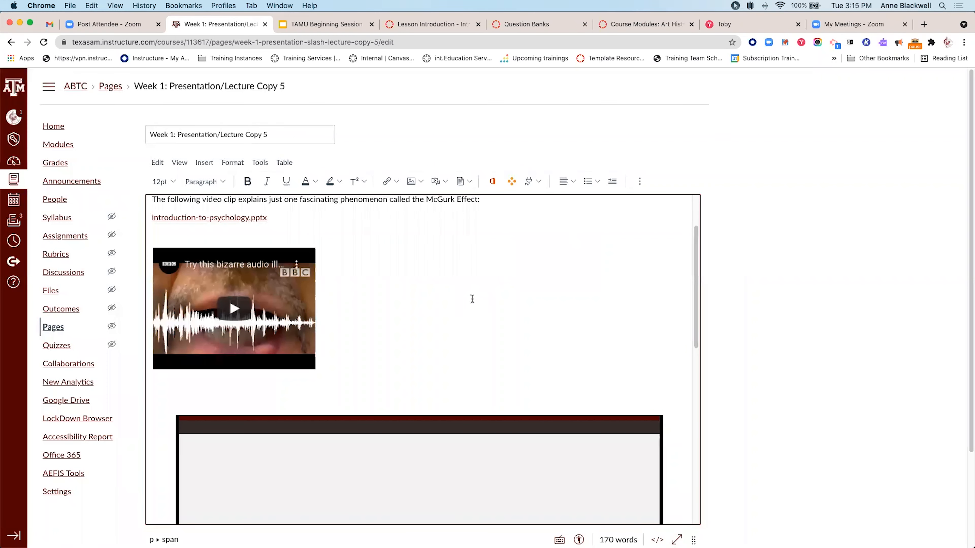
scroll(473, 298, down, 3)
click(483, 307)
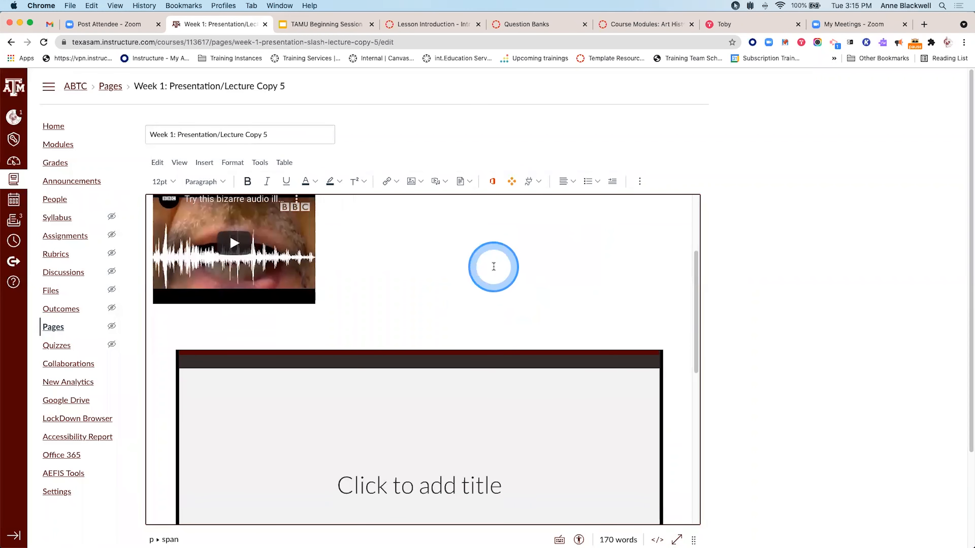
scroll(491, 264, down, 4)
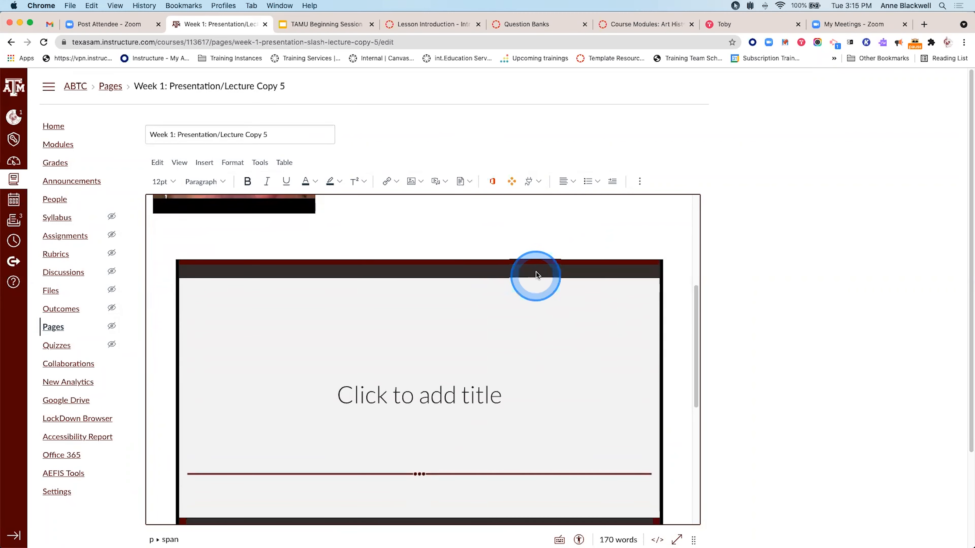
scroll(535, 274, down, 10)
scroll(752, 501, down, 5)
click(688, 512)
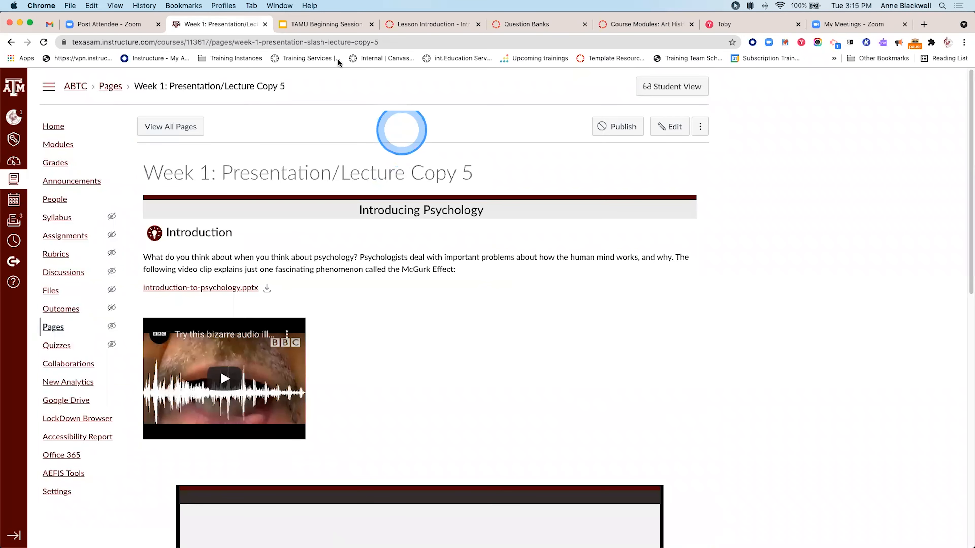
- Switch to the TAMU Beginning Session slideshow, advance to the "Hands On: Create a Page" slide and start its countdown timer
click(312, 25)
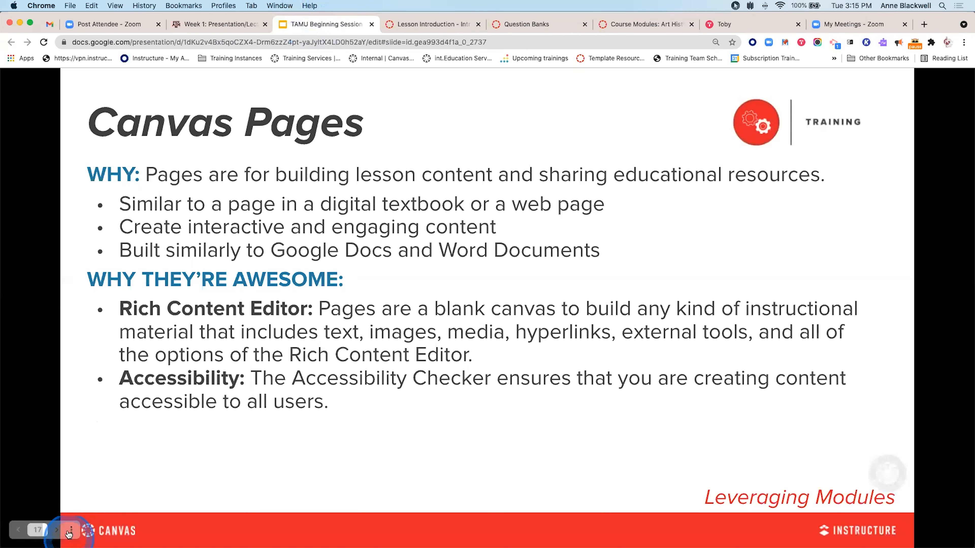
click(54, 530)
click(55, 530)
click(55, 531)
click(54, 531)
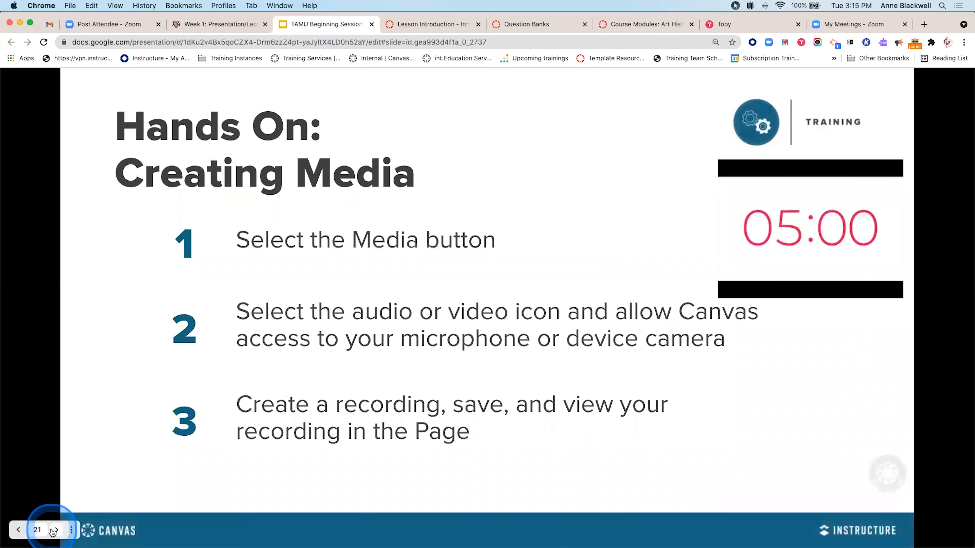
click(17, 530)
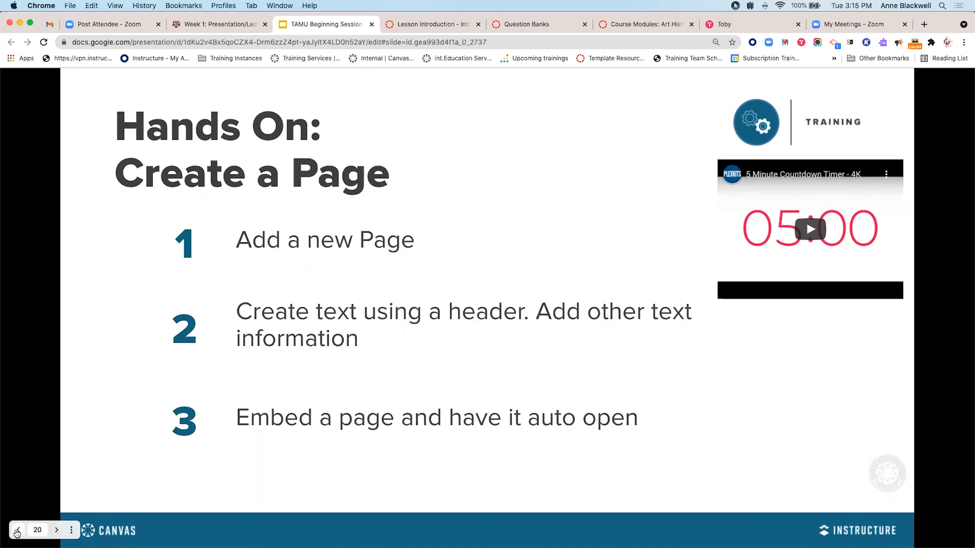
click(17, 530)
click(55, 531)
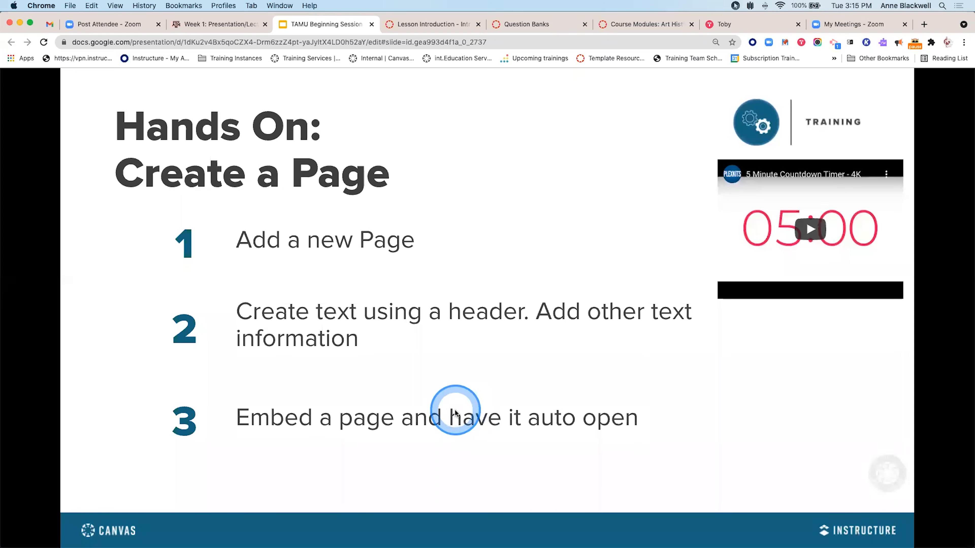
click(810, 229)
- Switch back to the Week 1 Canvas page, open it for editing and enlarge the content area downward
click(217, 25)
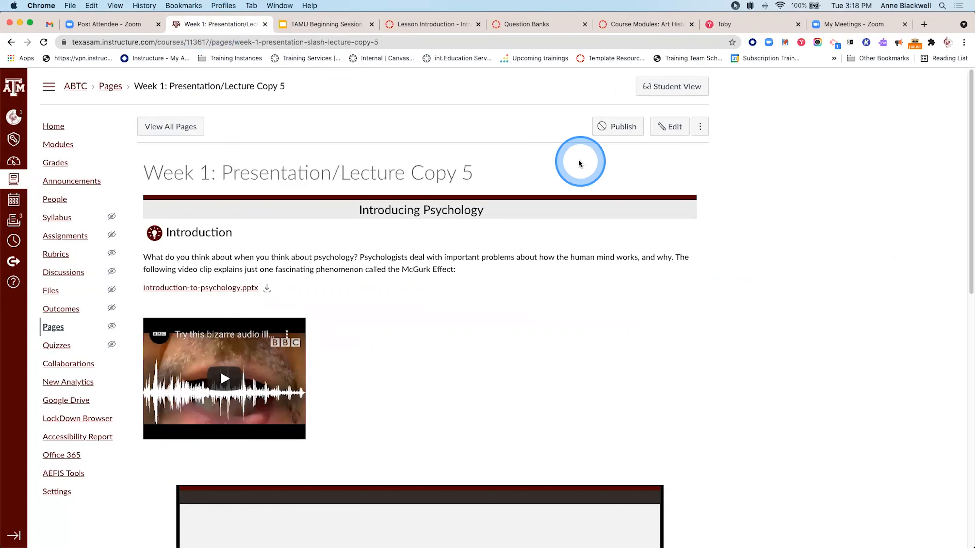
click(667, 128)
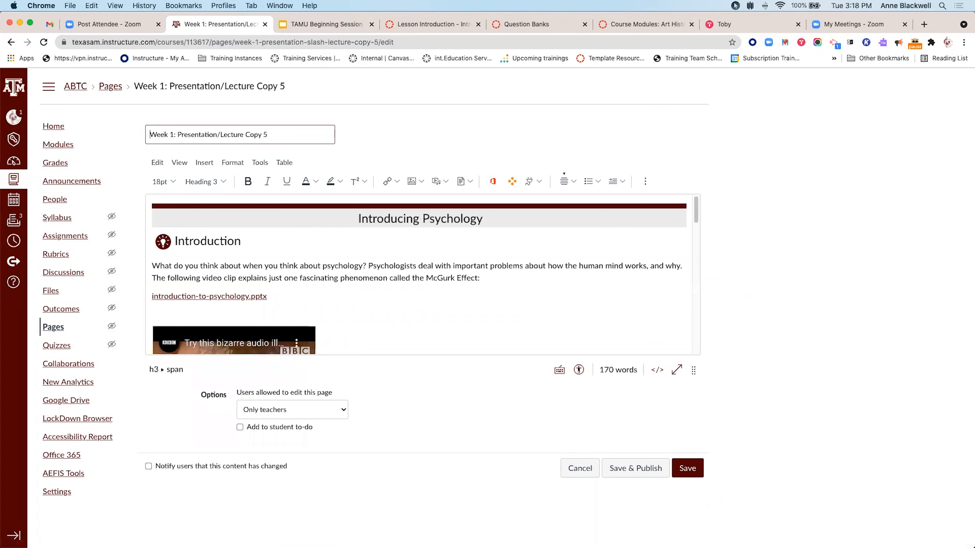
click(294, 298)
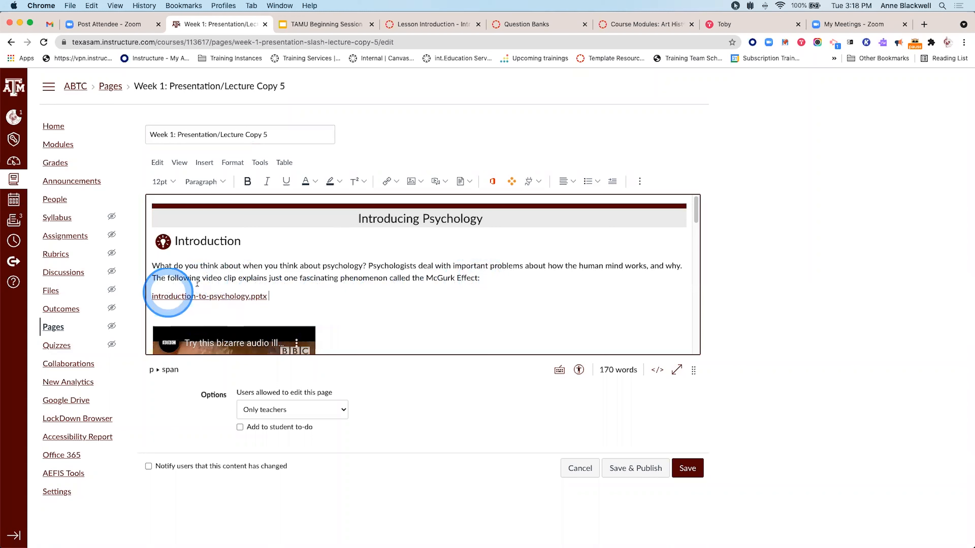
drag(693, 370, 694, 541)
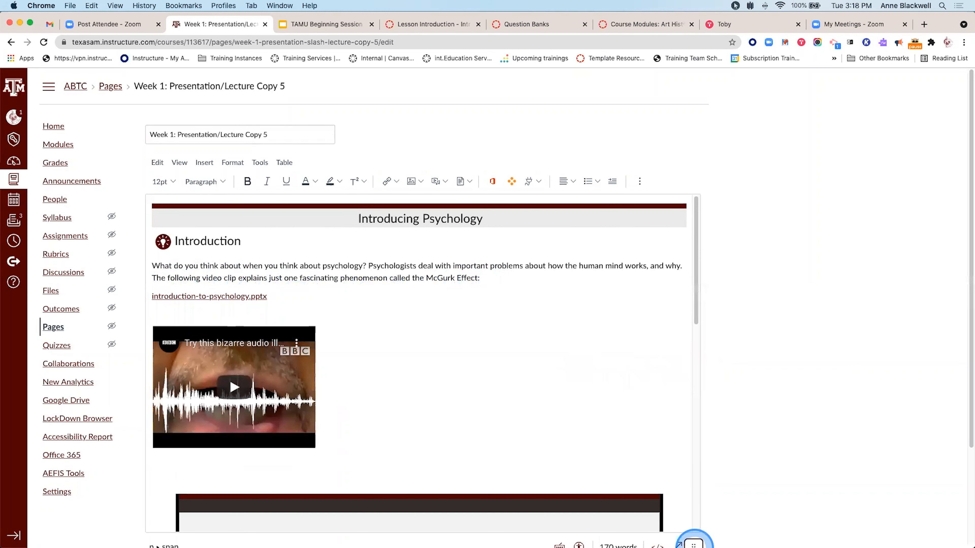
- View the display options of the introduction-to-psychology.pptx link, leaving them as they are
click(153, 295)
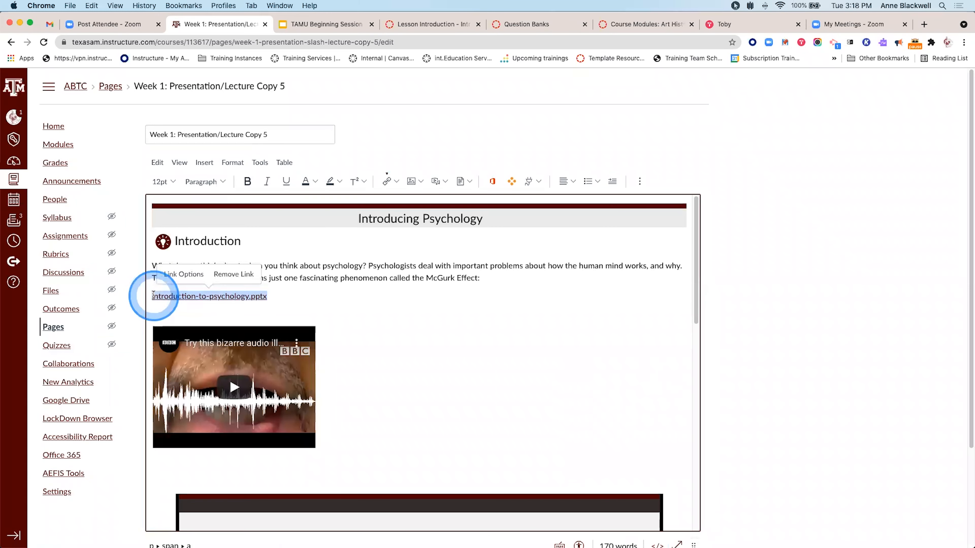
click(178, 274)
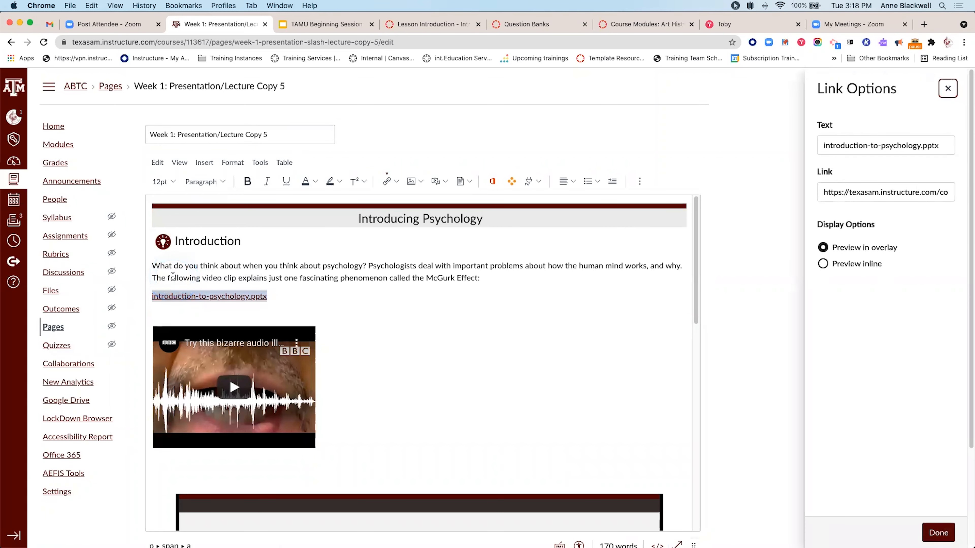
click(285, 293)
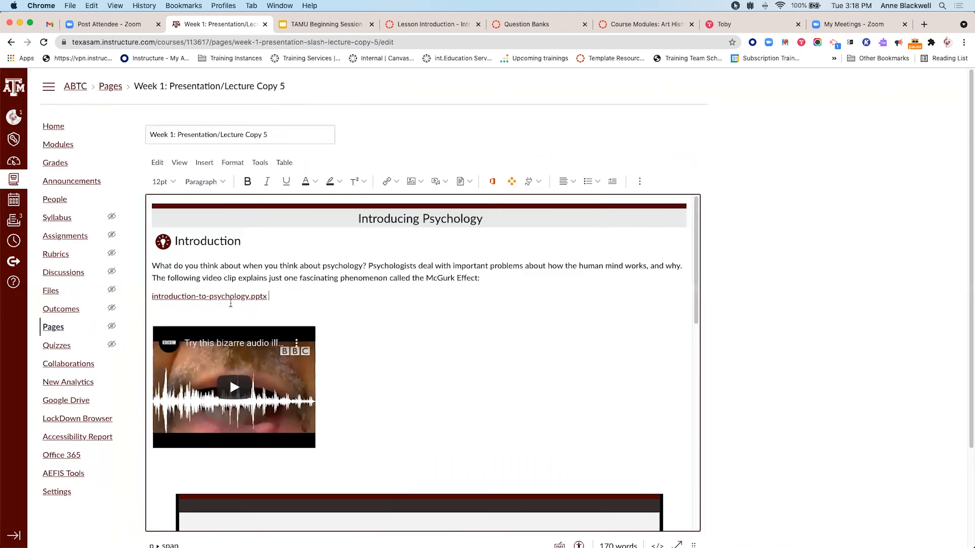
- Try the Preview inline and Expand preview by Default options on the introduction-to-psychology.pptx link, then dismiss the link options
click(233, 296)
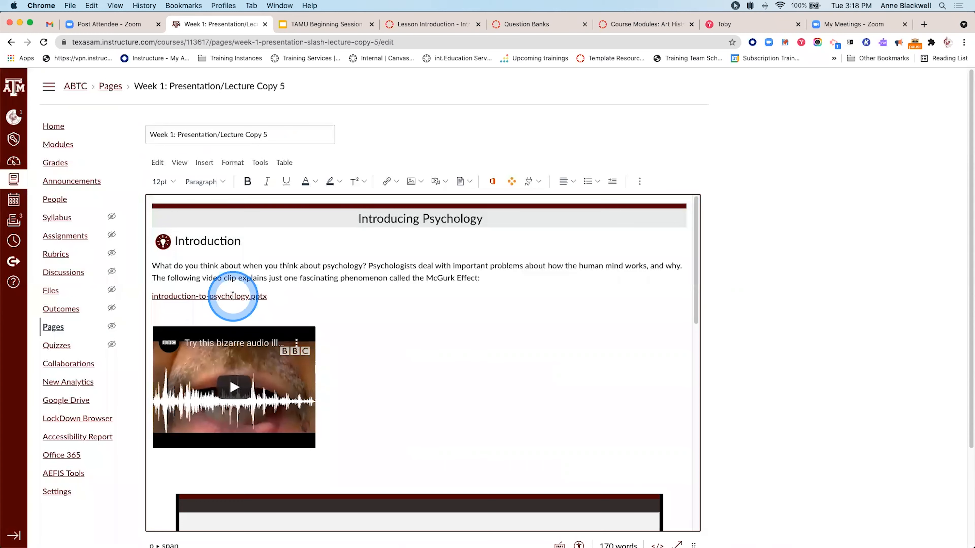
click(232, 295)
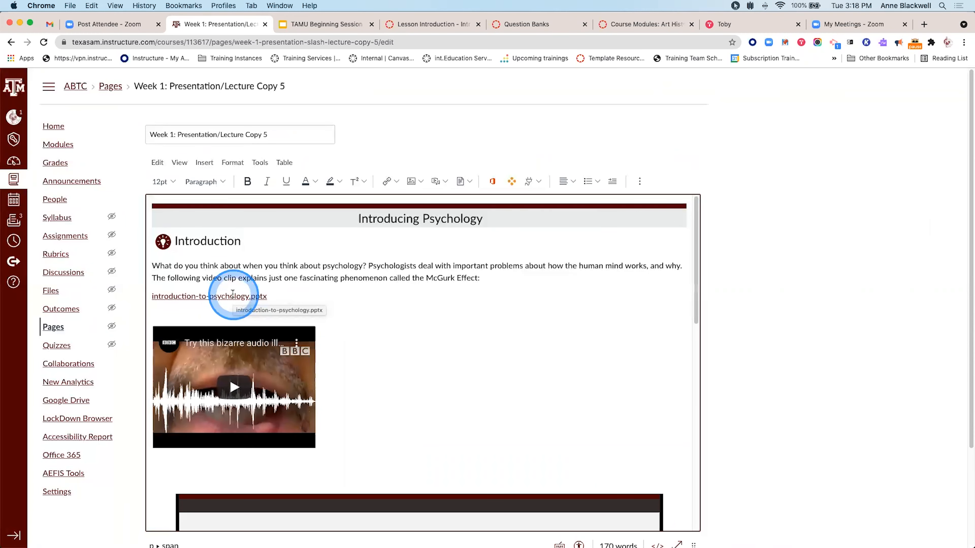
click(211, 297)
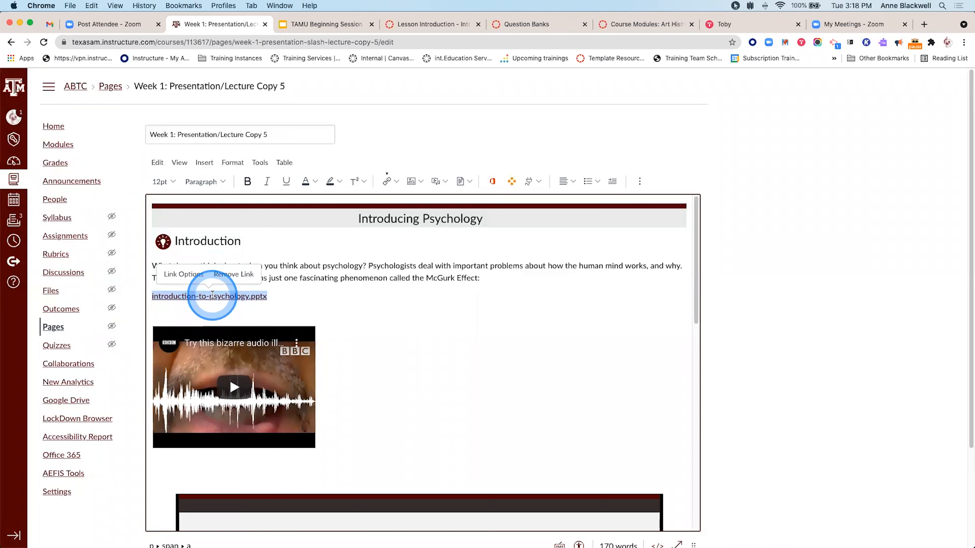
click(182, 274)
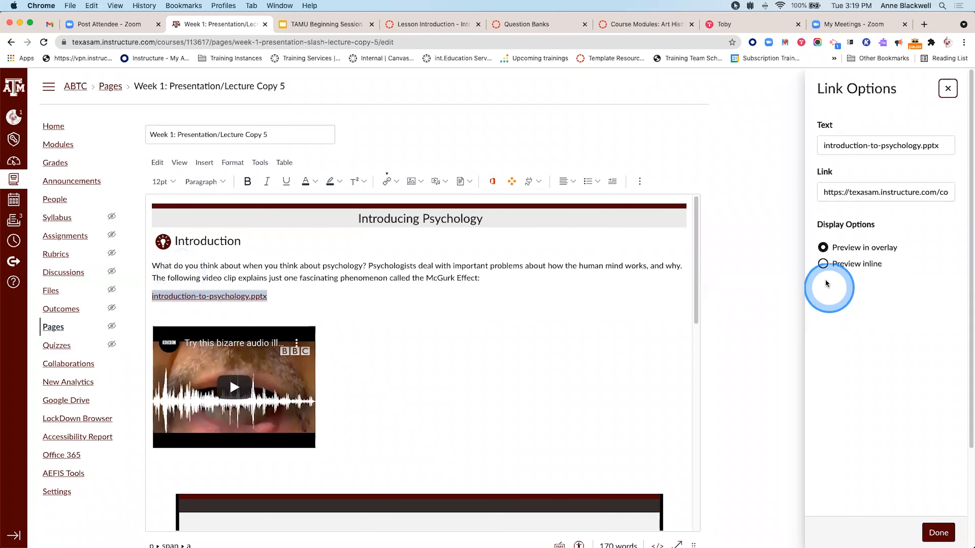
click(824, 265)
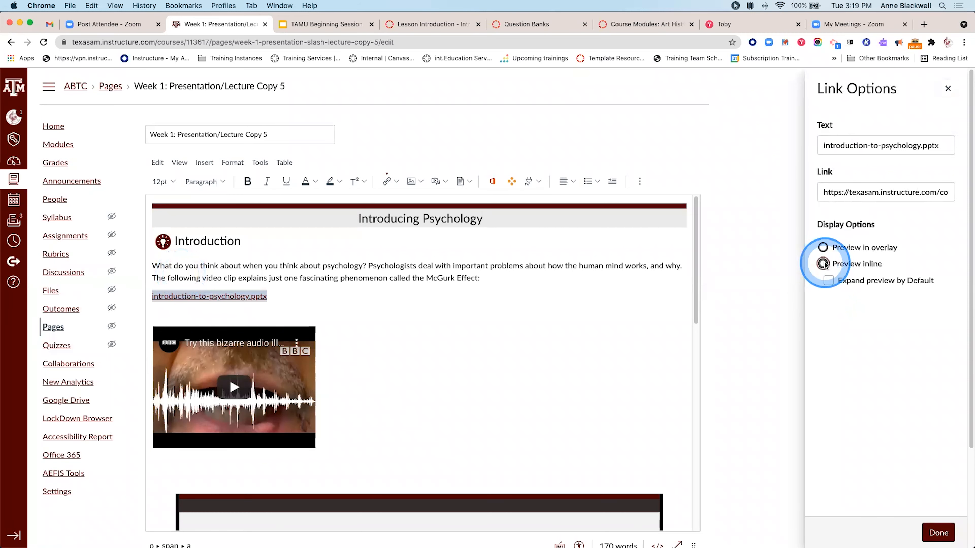
click(829, 282)
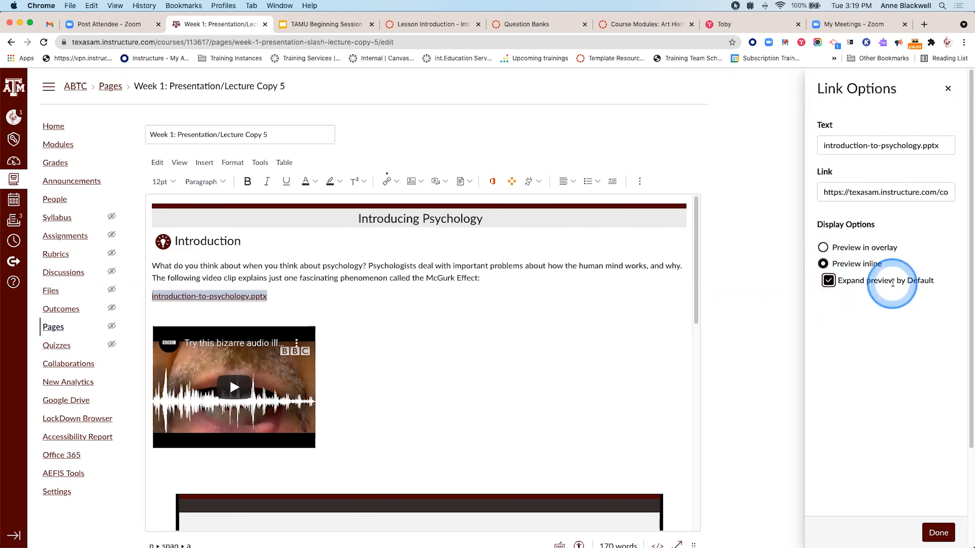
click(948, 89)
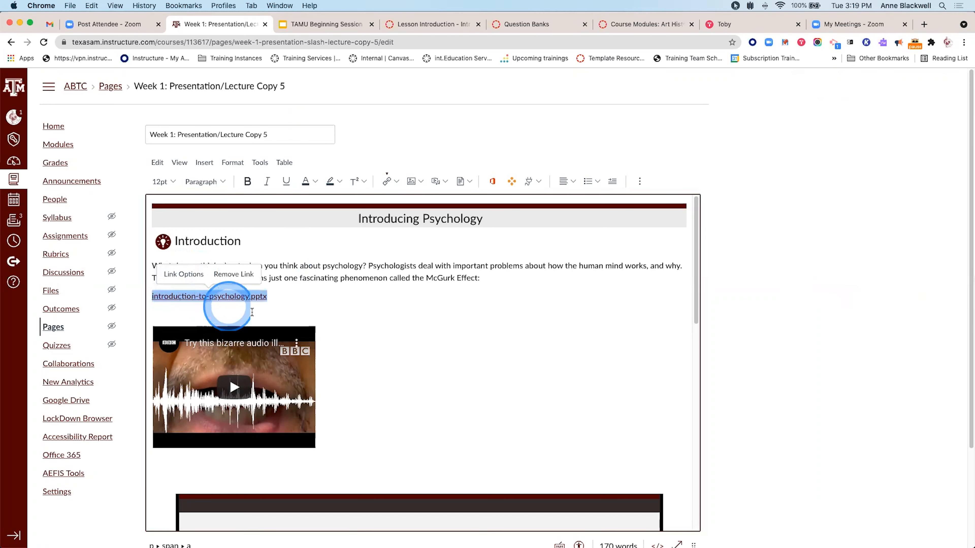
- Reopen the link options of the introduction-to-psychology.pptx link
click(336, 314)
click(230, 297)
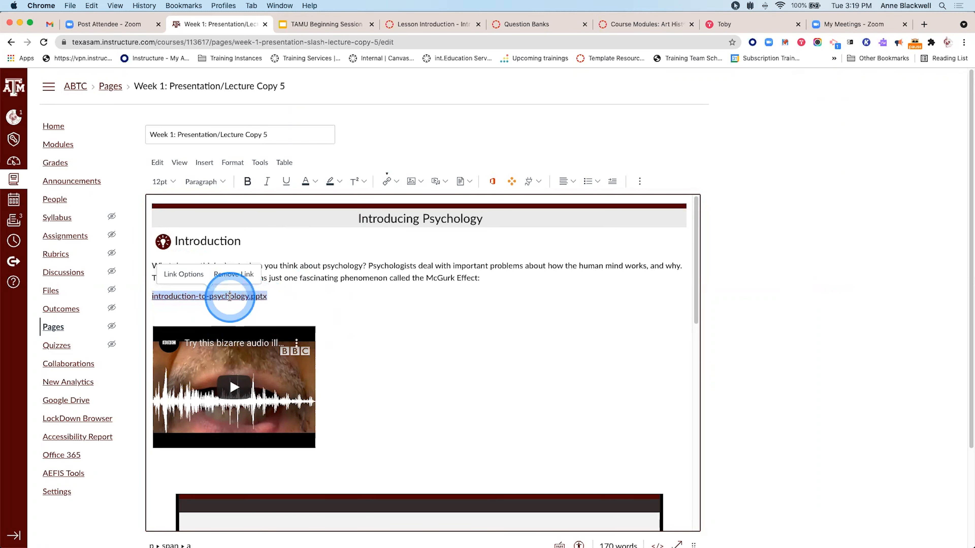
click(184, 276)
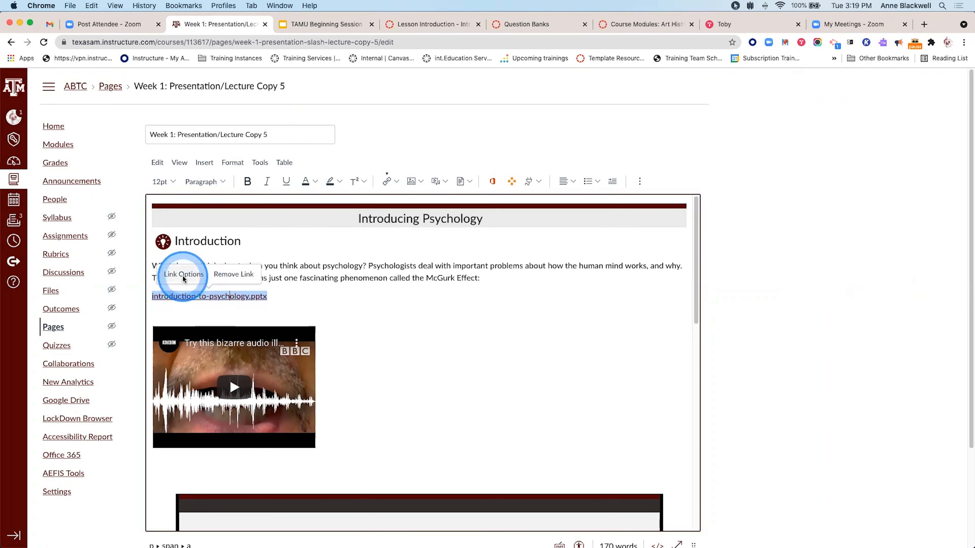
scroll(183, 277, up, 5)
click(182, 277)
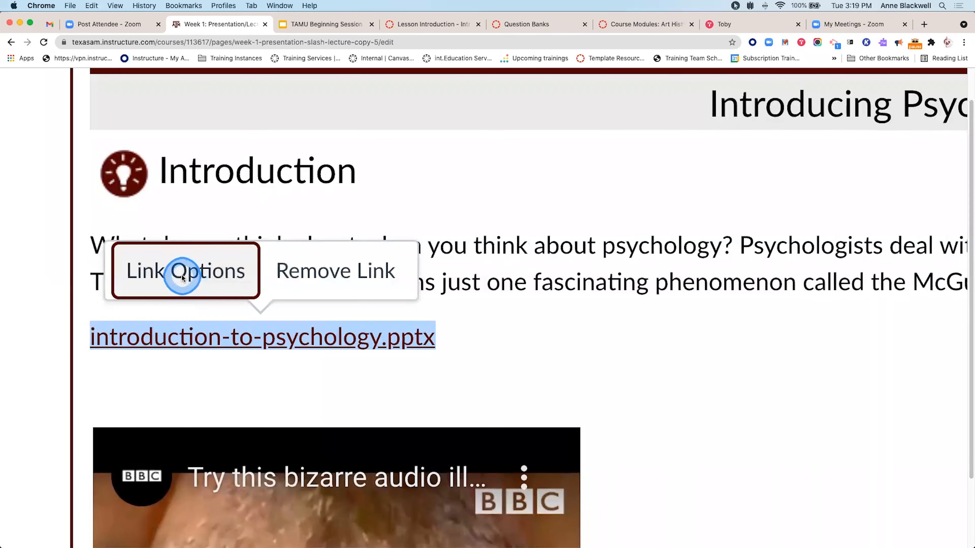
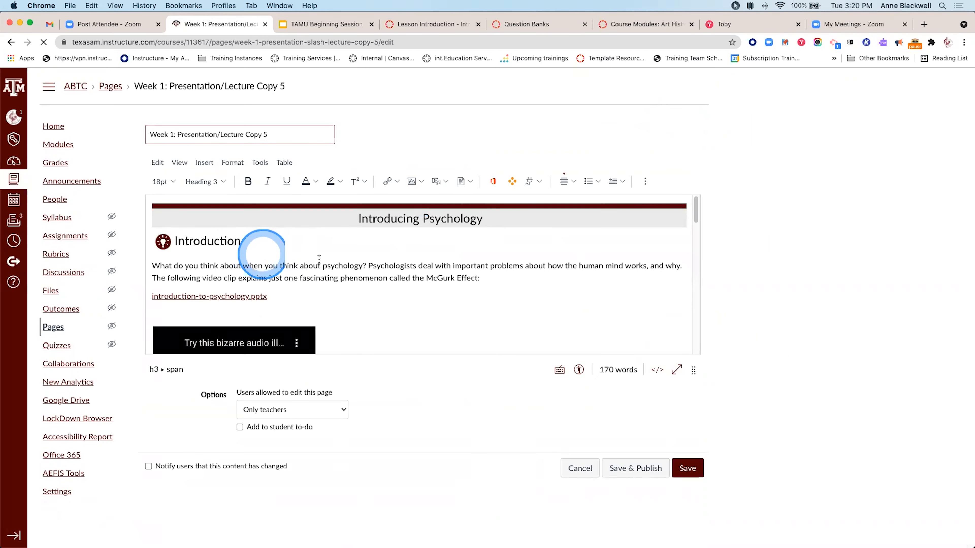
- Enlarge the content area again and delete the introduction-to-psychology.pptx link below the introductory paragraph
drag(693, 370, 693, 543)
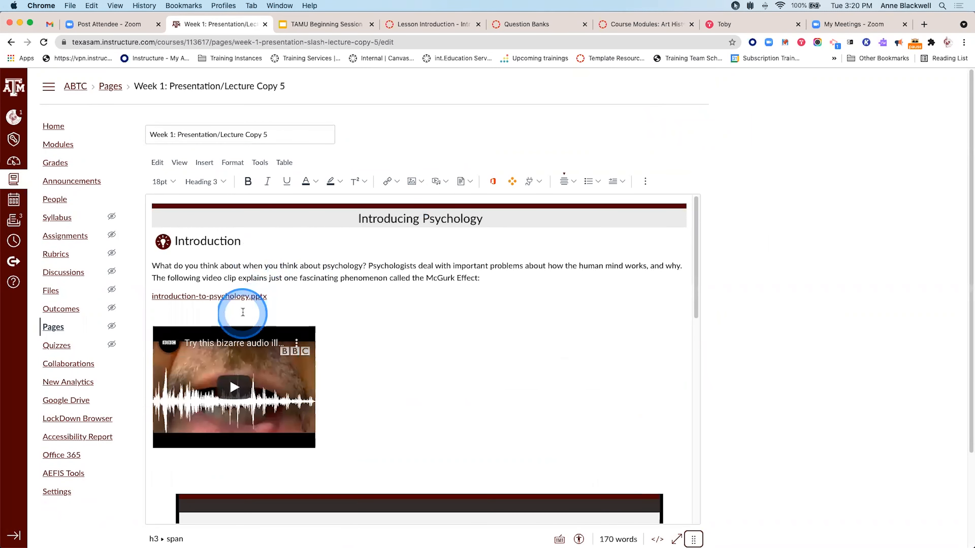
click(380, 298)
drag(380, 298, 153, 296)
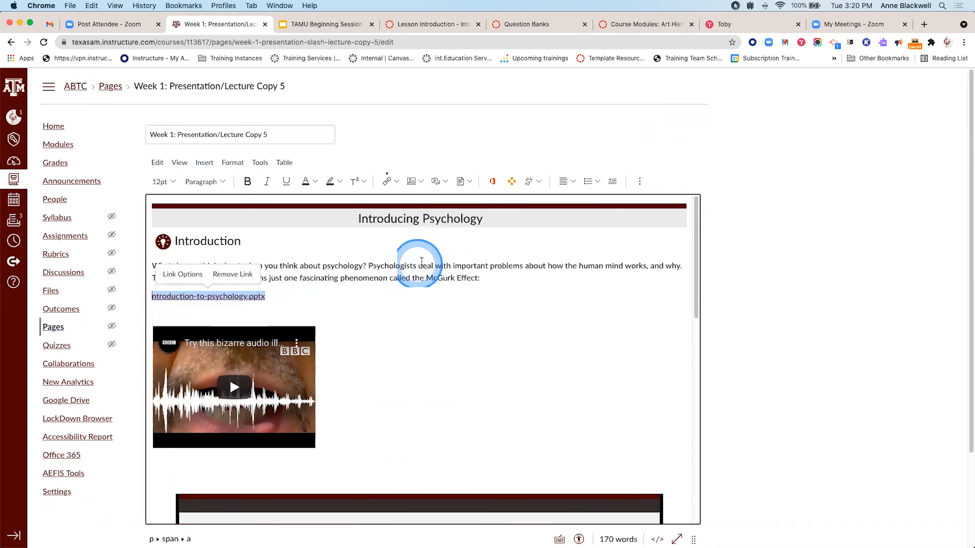
key(Delete)
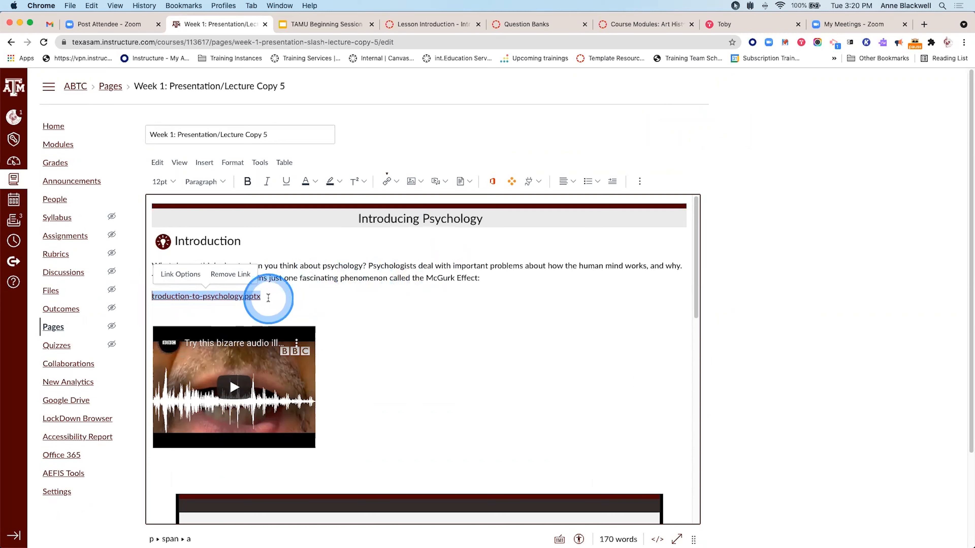
click(226, 275)
drag(148, 296, 294, 296)
text(t)
key(BackSpace)
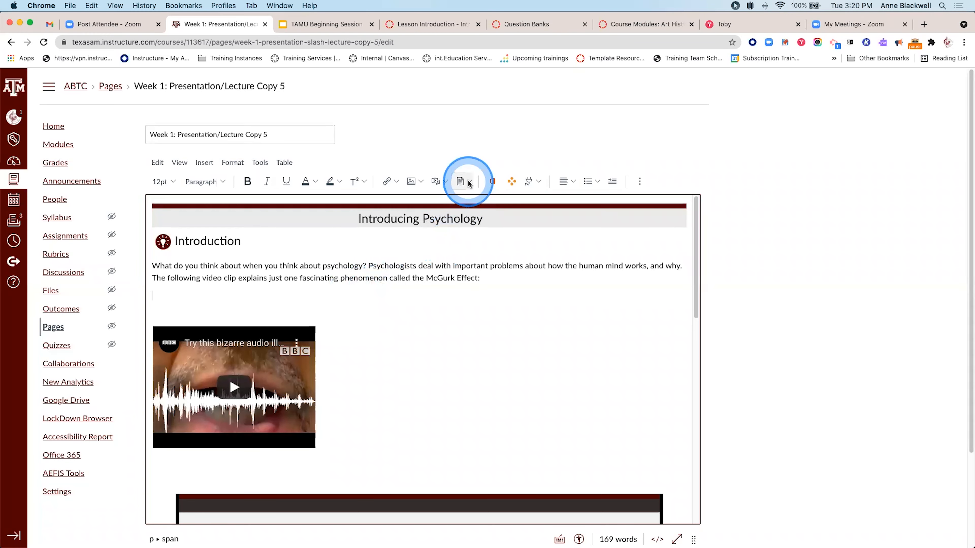
- Start a document upload from the computer below the introductory paragraph and search the computer's files for "psy"
scroll(468, 184, up, 5)
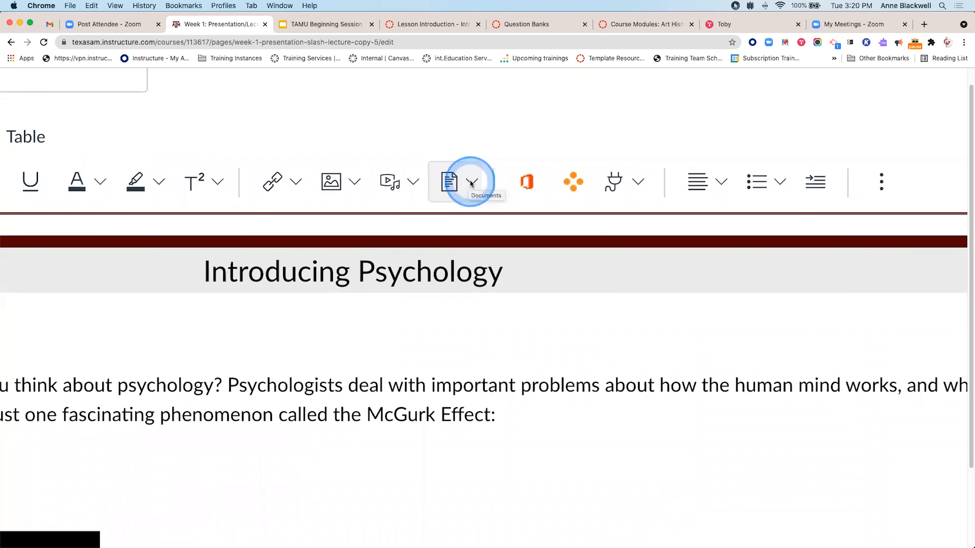
click(450, 186)
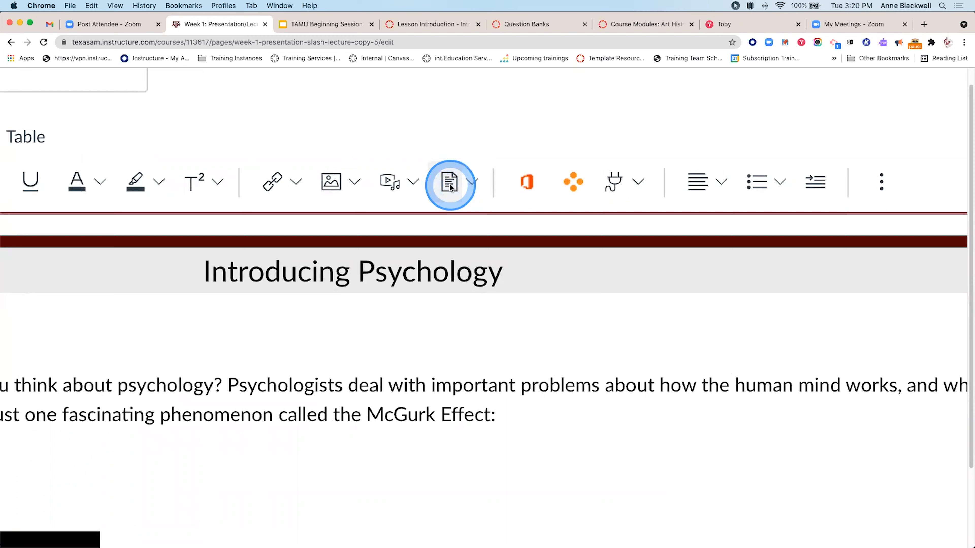
scroll(450, 186, down, 5)
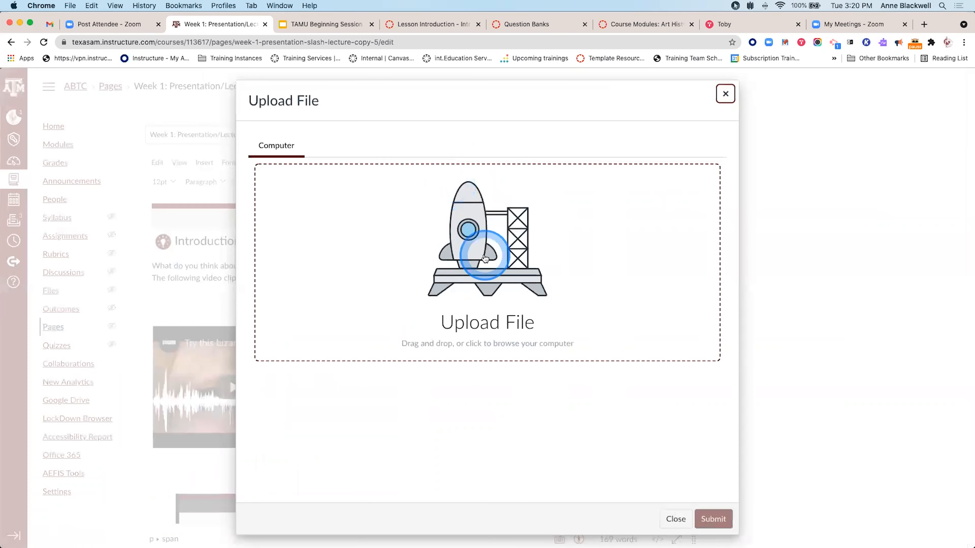
click(489, 268)
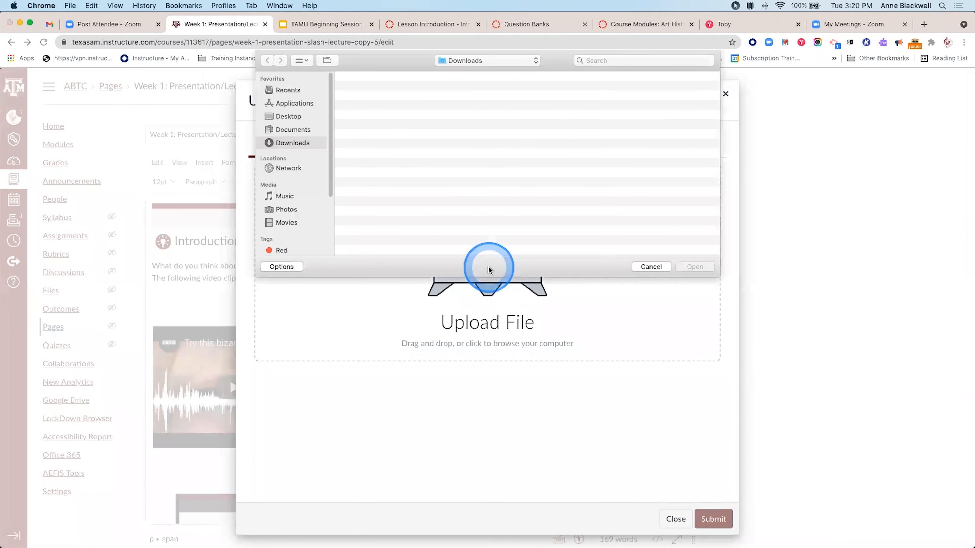
click(292, 130)
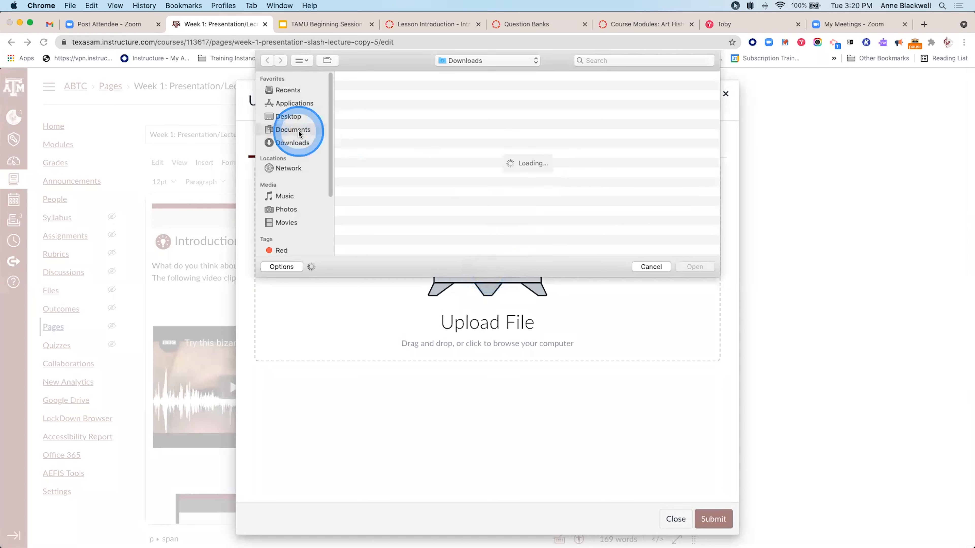
click(599, 61)
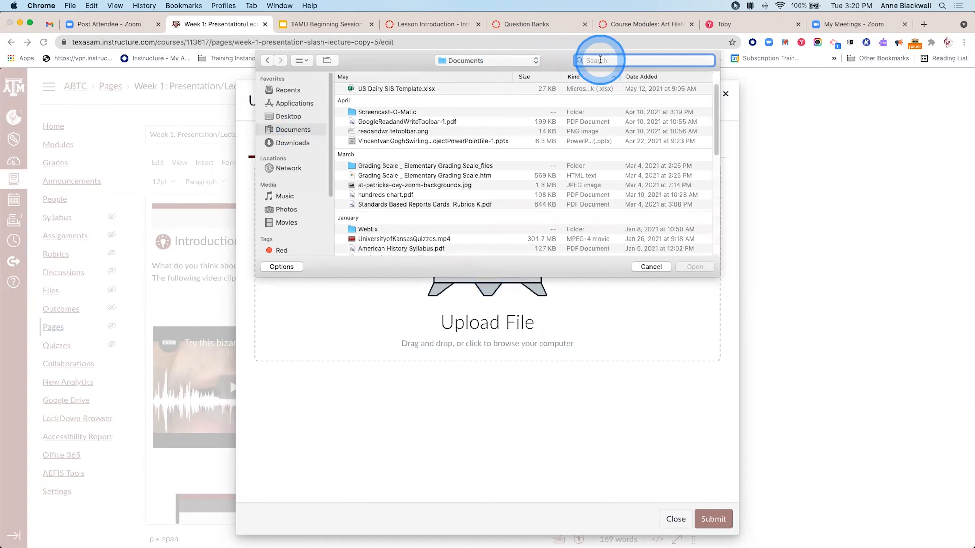
text(psy)
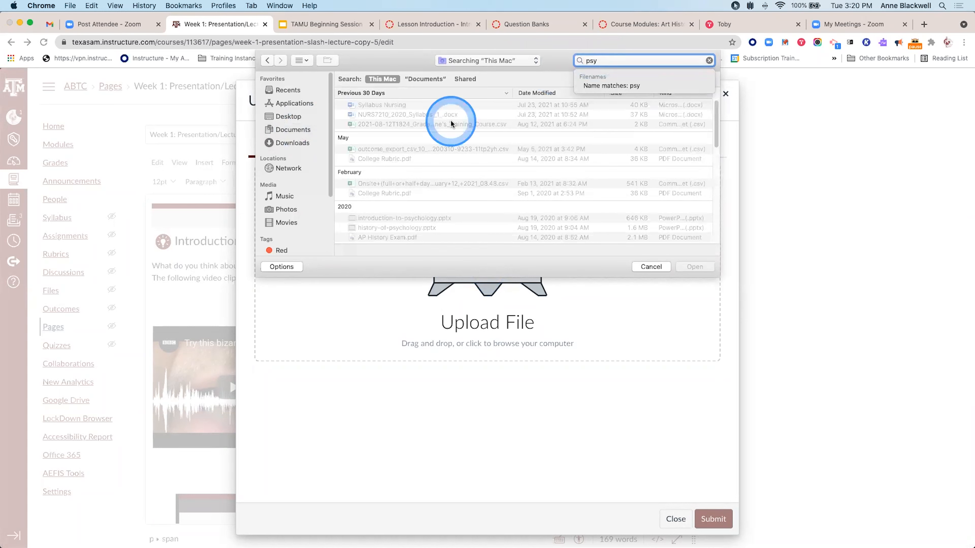
- Upload introduction-to-psychology.pptx and insert it as a link below the introductory paragraph
click(447, 218)
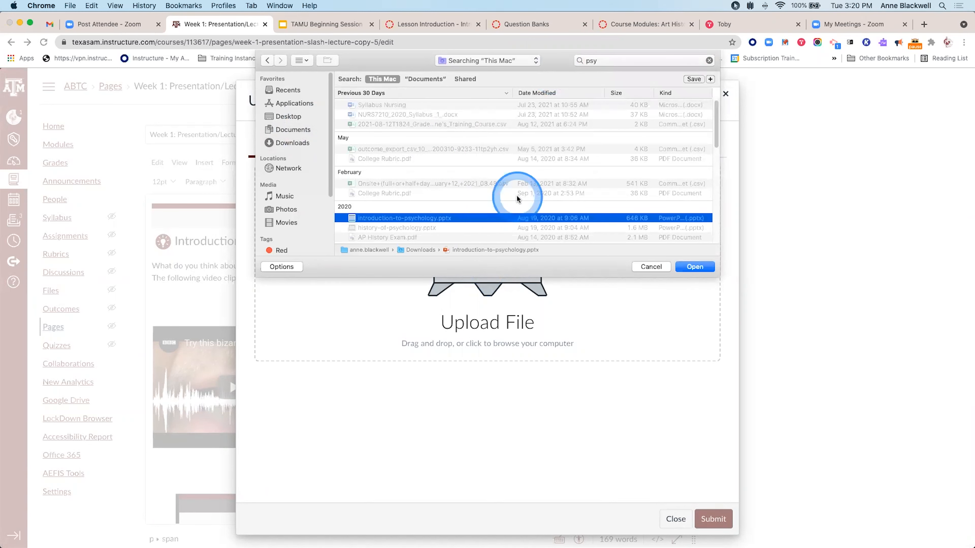
click(695, 268)
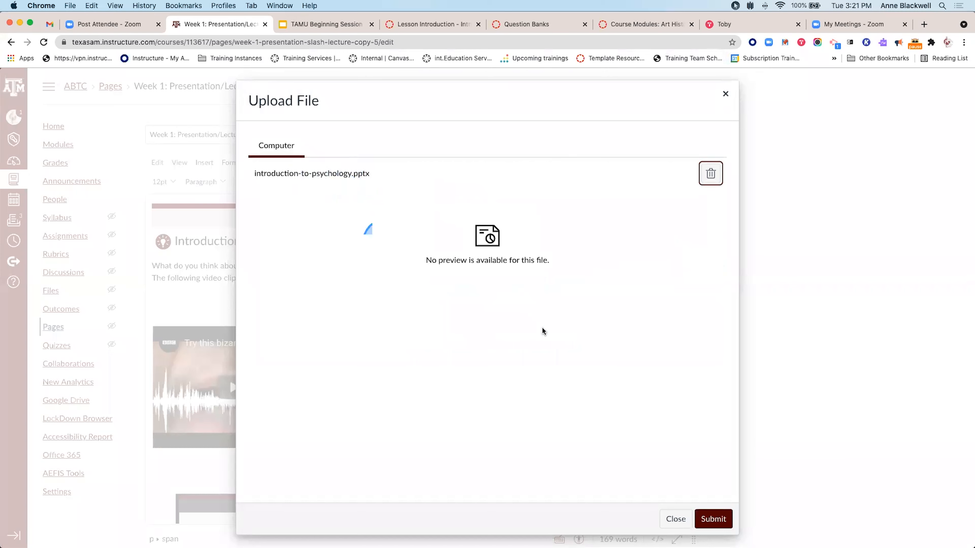
click(712, 520)
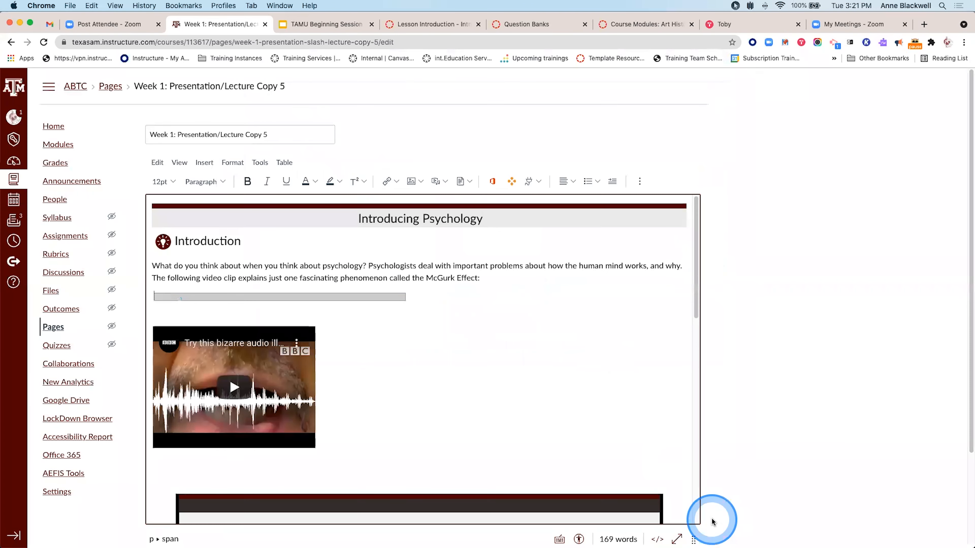
click(660, 468)
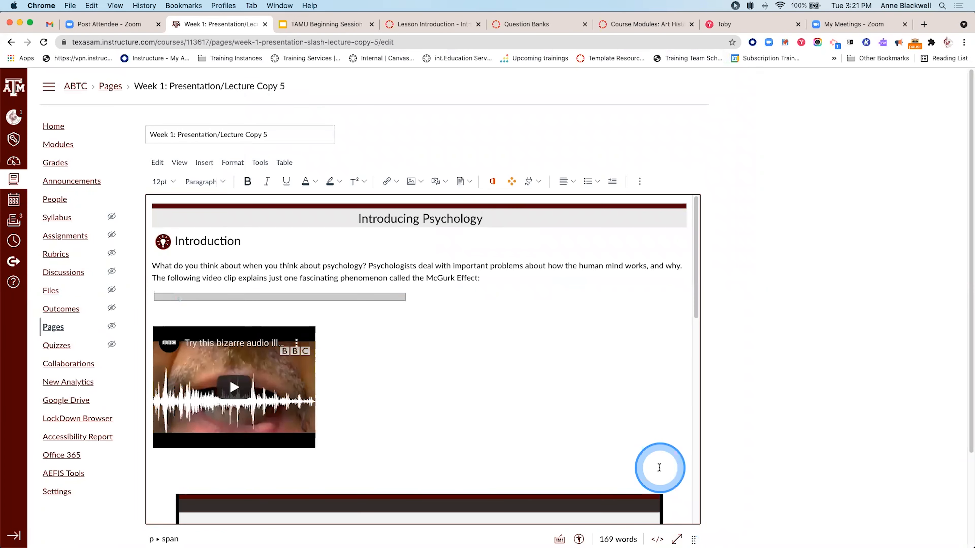
click(427, 324)
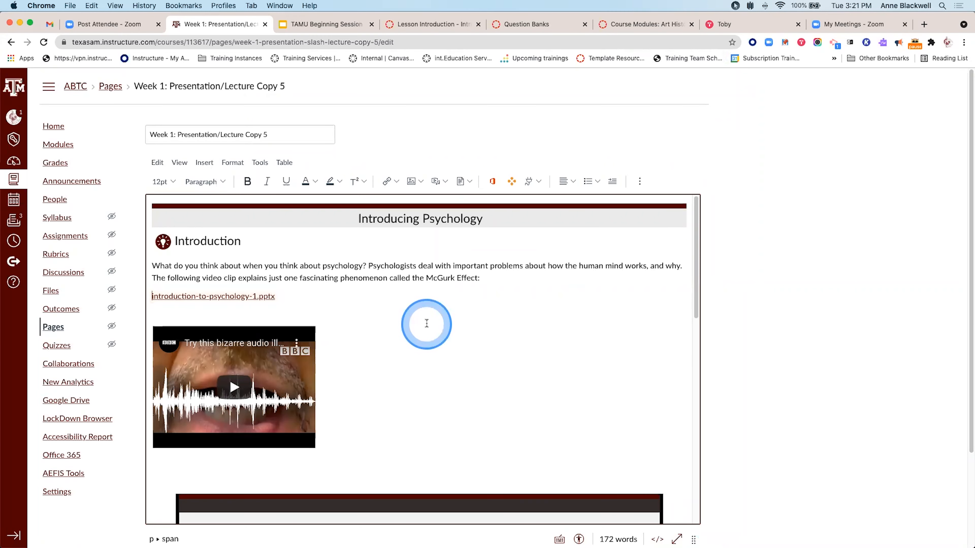
- Set the new presentation link's display options to Preview inline with Expand preview by Default and apply them
click(220, 297)
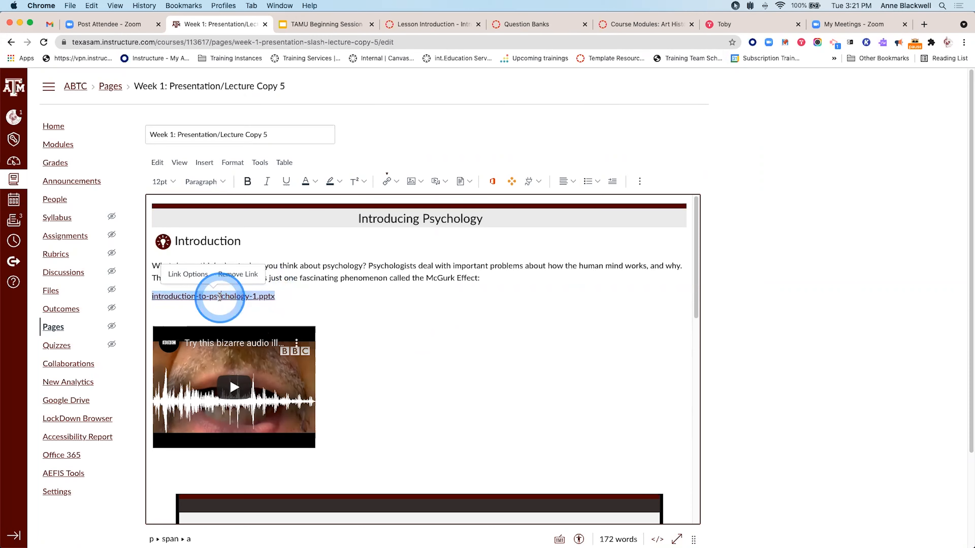
click(183, 276)
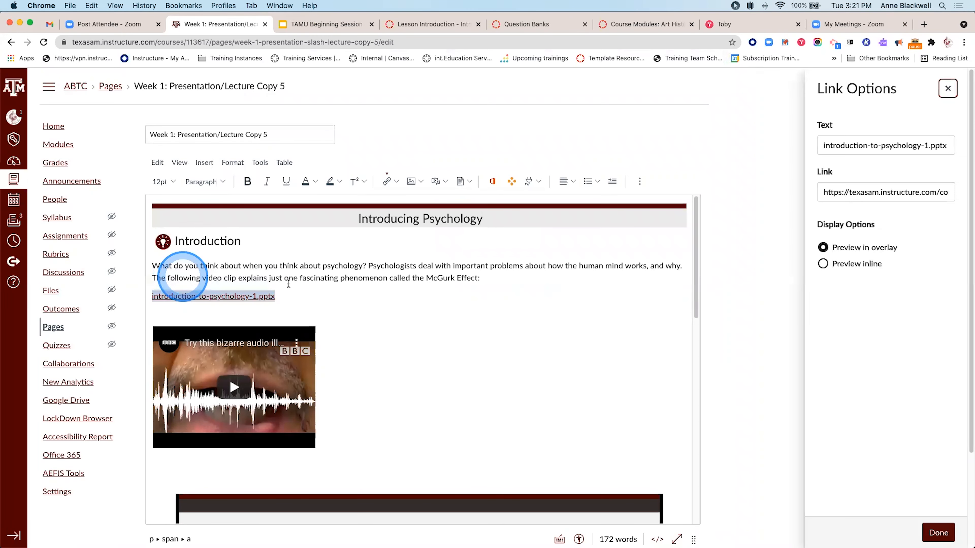
click(823, 265)
click(828, 280)
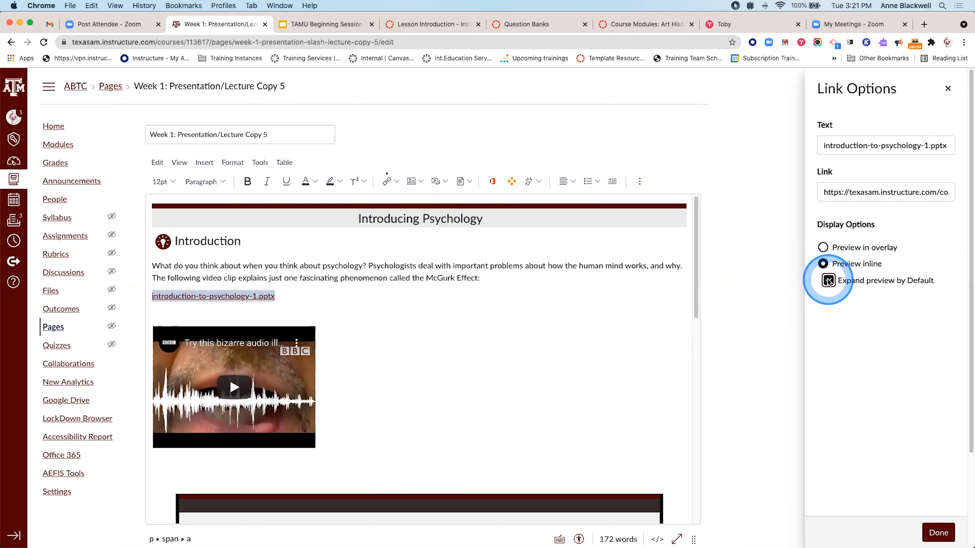
click(937, 532)
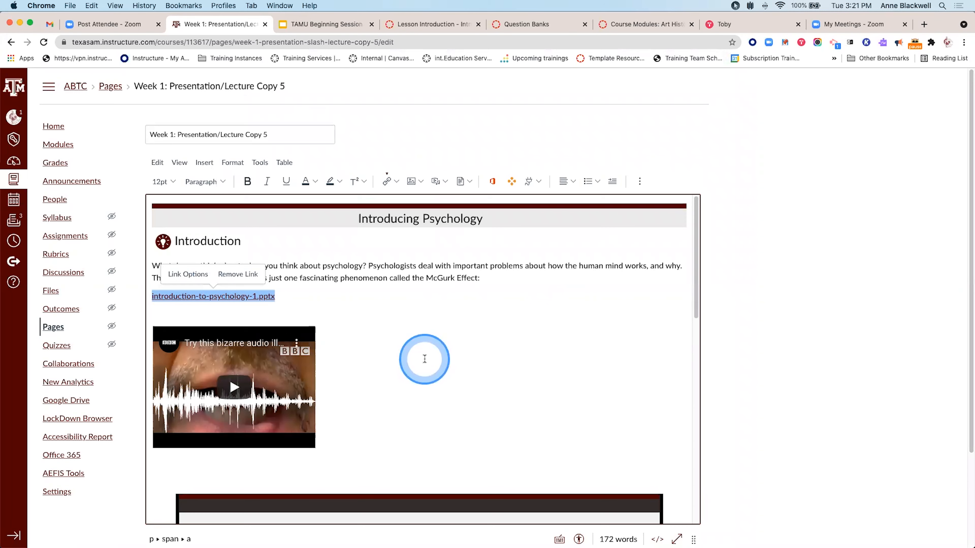
- Save and publish the Week 1: Presentation/Lecture Copy 5 page
scroll(424, 359, down, 15)
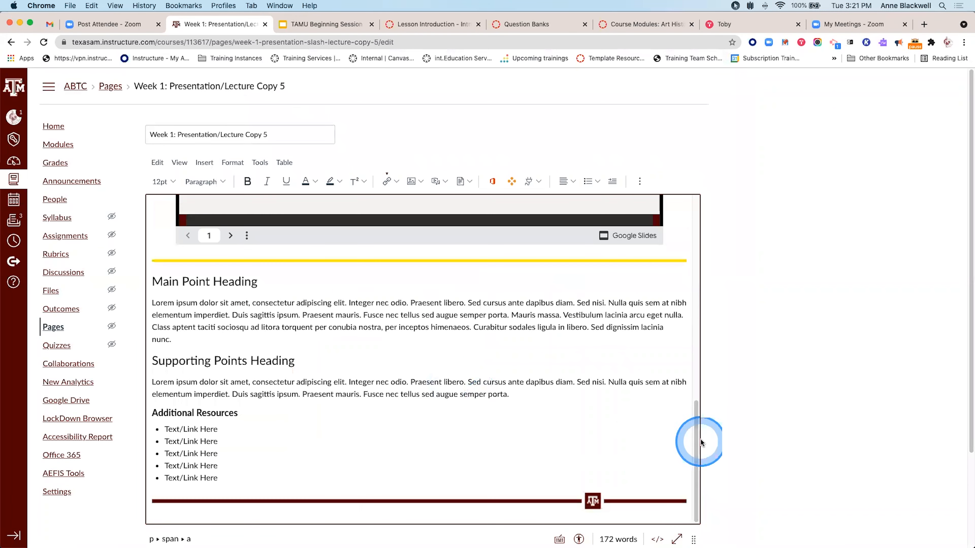
scroll(701, 442, down, 3)
click(636, 520)
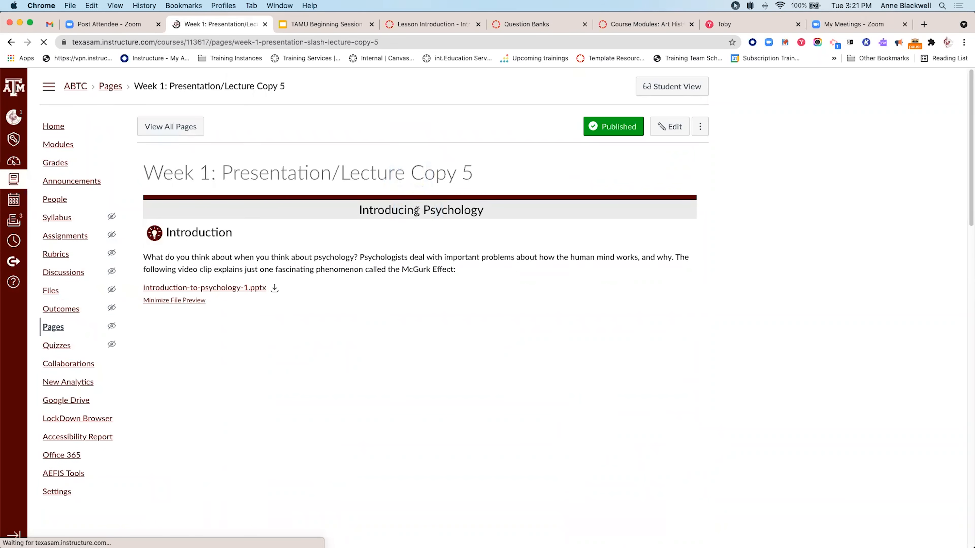
- Examine the expanded inline preview of the presentation on the saved page
click(401, 213)
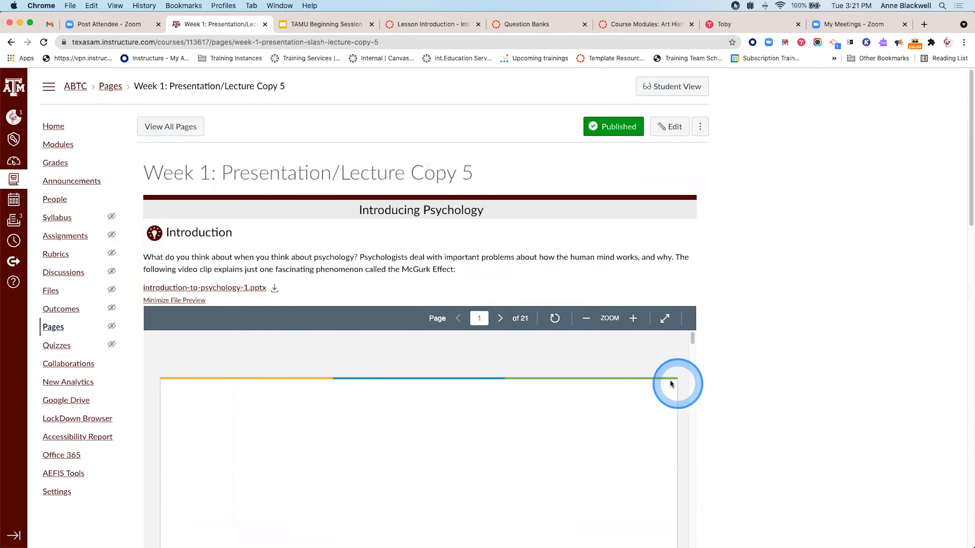
scroll(670, 380, down, 2)
scroll(793, 385, down, 6)
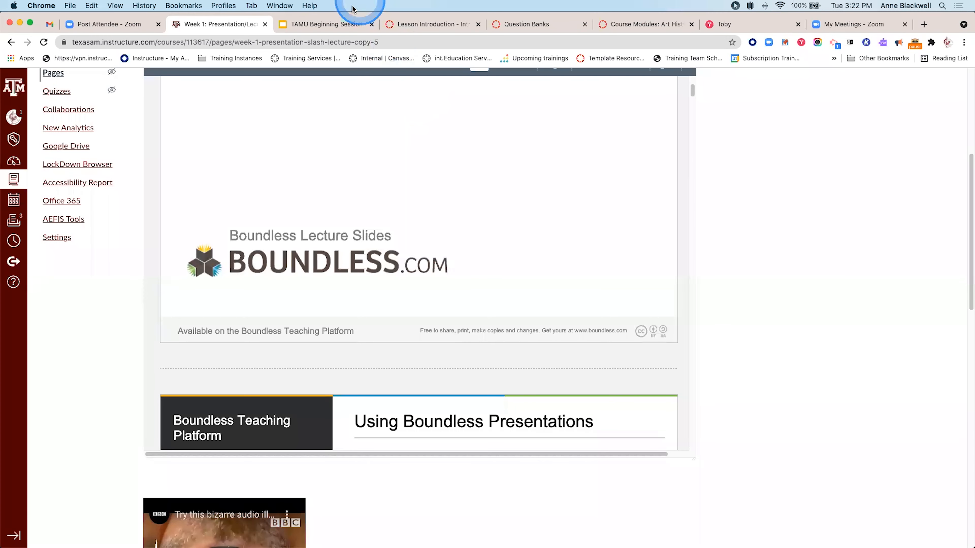
- Switch to the TAMU Beginning Session slideshow and advance to the Hands On: Embedding Content slide
click(306, 24)
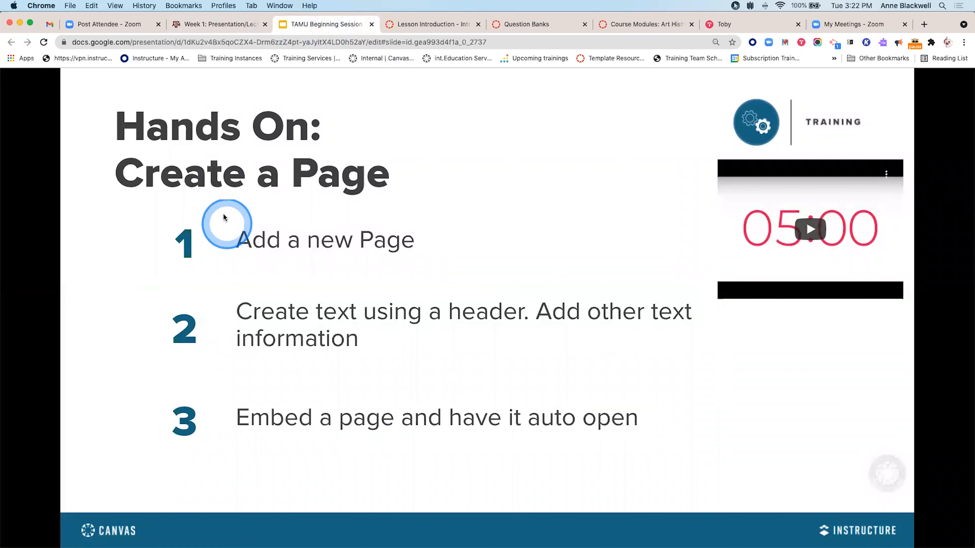
click(56, 530)
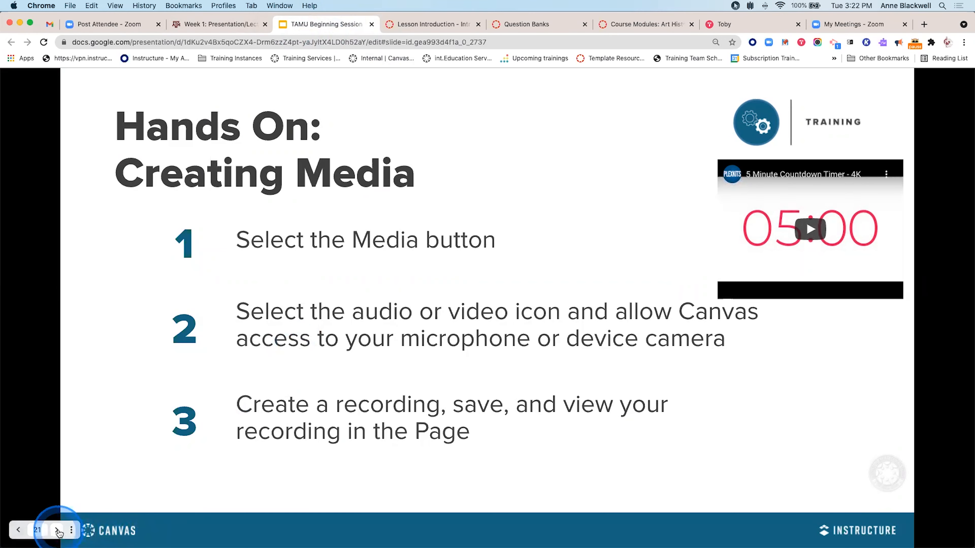
click(56, 530)
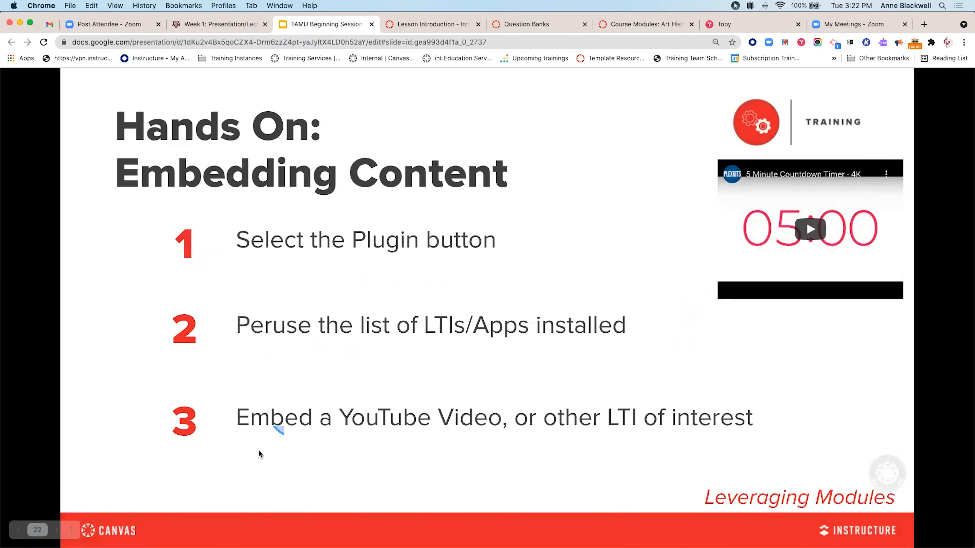
- Return to the Canvas course and open Week 1: Content Page Copy 5 from the Week 1 module for editing
click(221, 25)
scroll(752, 230, up, 10)
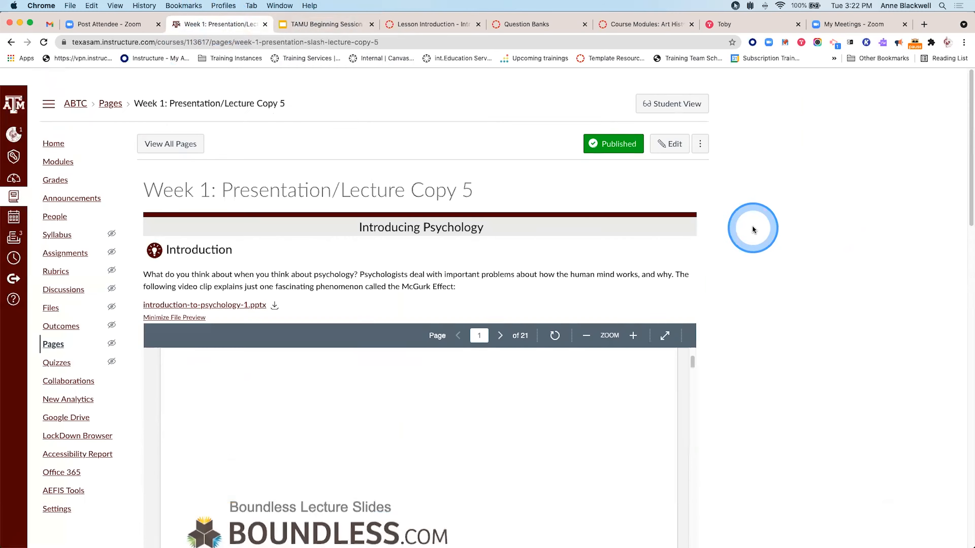
click(54, 146)
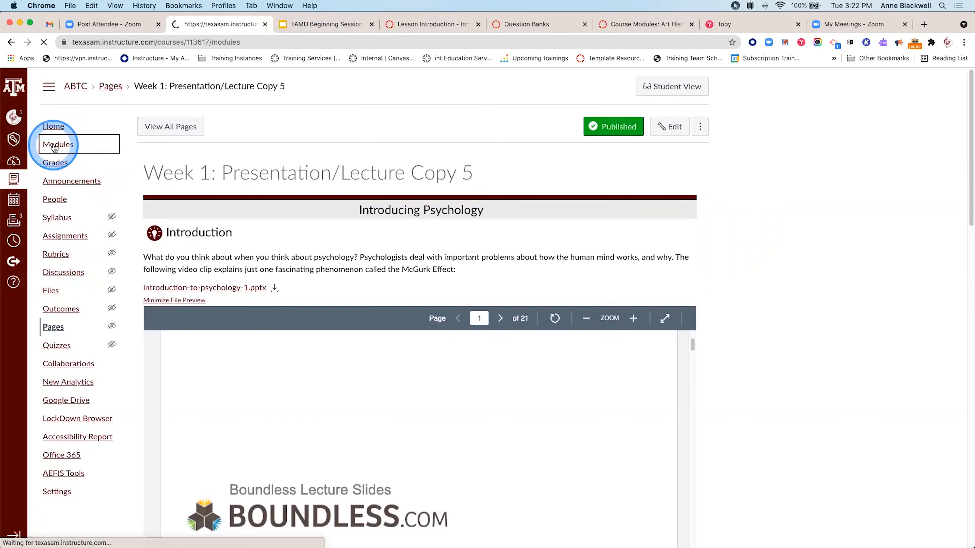
scroll(276, 264, down, 8)
scroll(277, 264, down, 15)
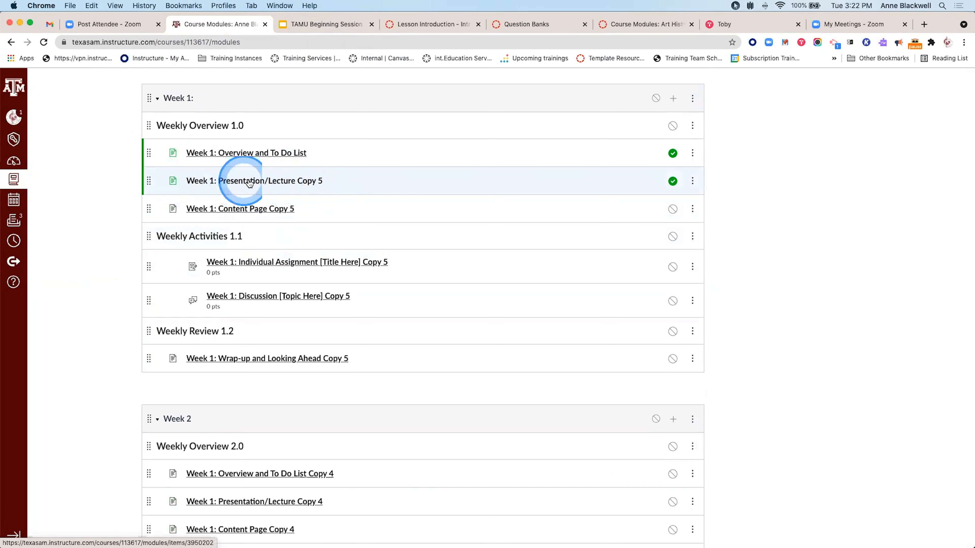
click(232, 212)
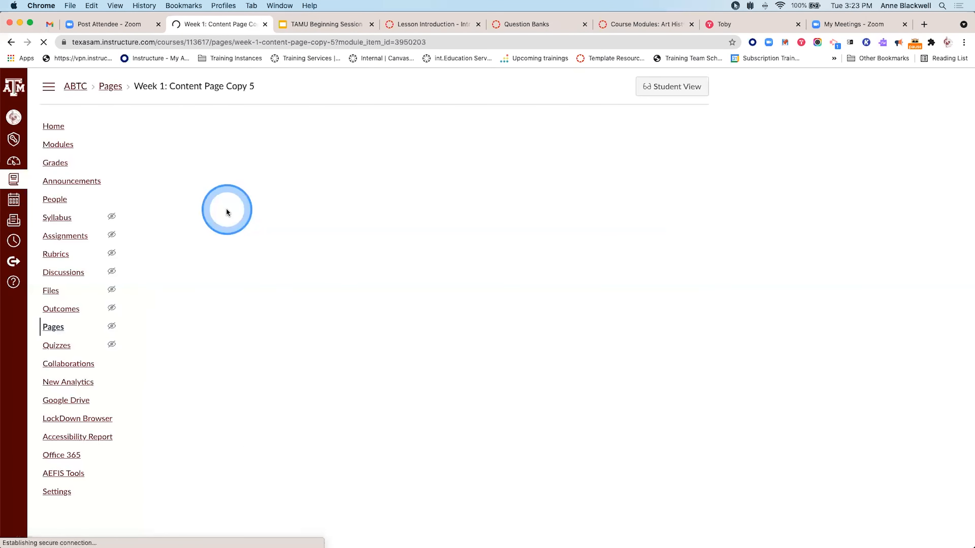
click(669, 129)
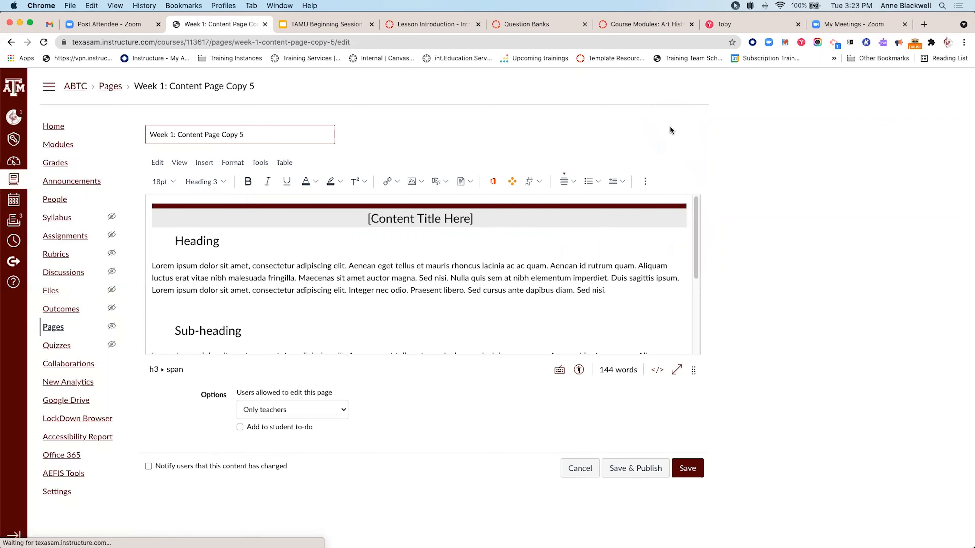
- Enlarge the content area and delete the placeholder paragraph and yellow divider below the first heading
drag(692, 368, 693, 489)
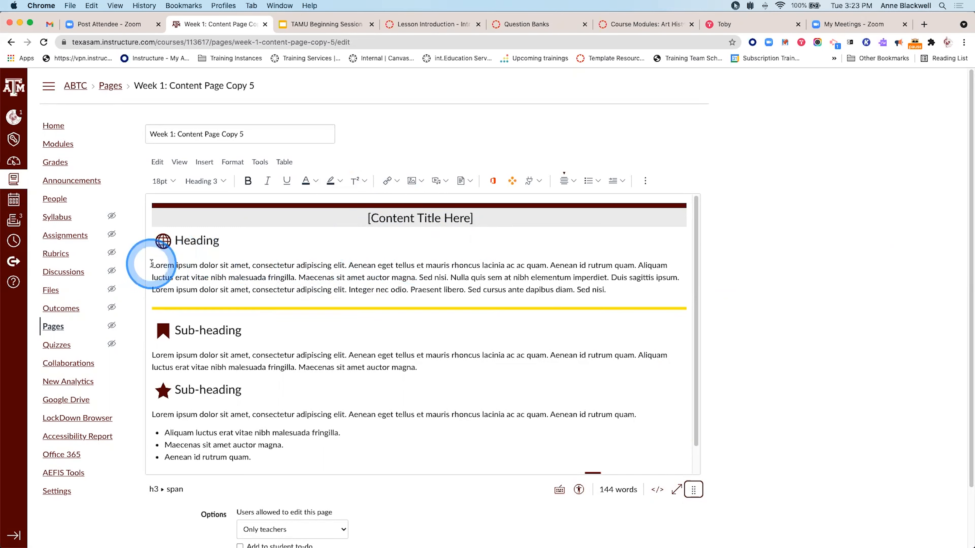
drag(152, 264, 613, 285)
key(BackSpace)
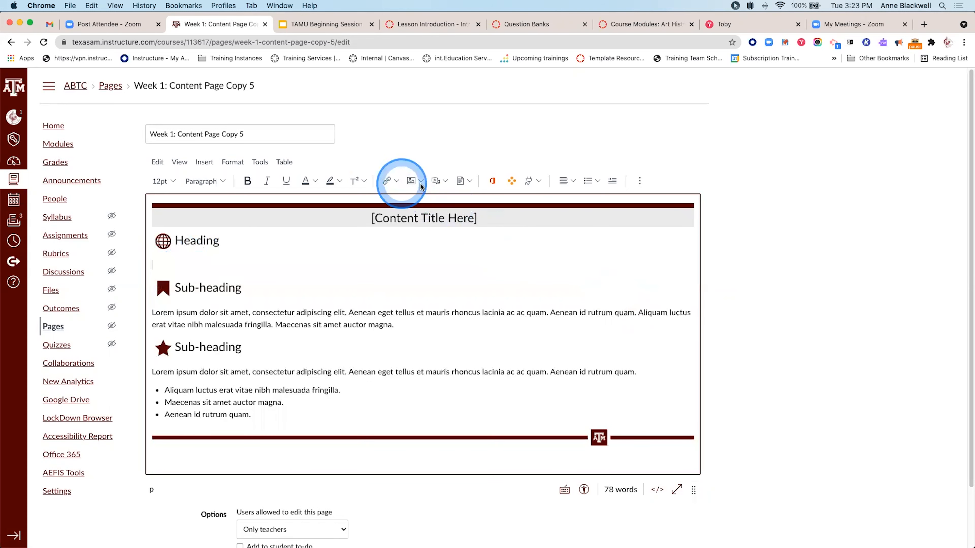
- View the Record option of Upload/Record Media with its microphone and webcam controls, and dismiss the dialog without recording
click(535, 181)
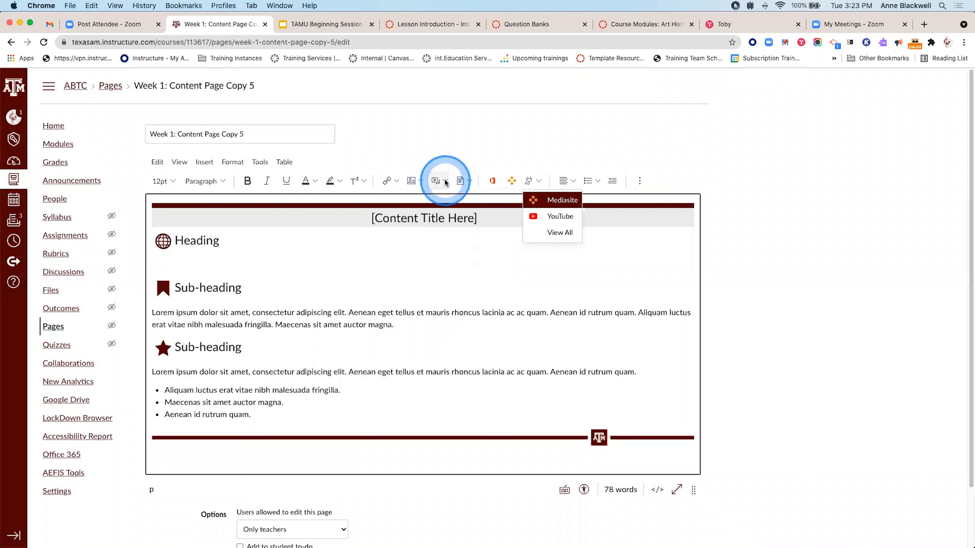
click(445, 181)
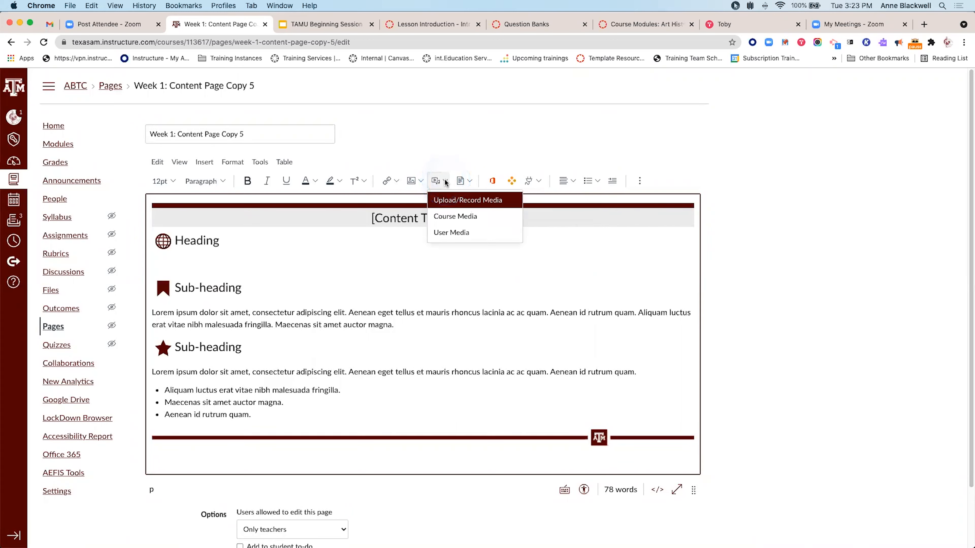
click(464, 203)
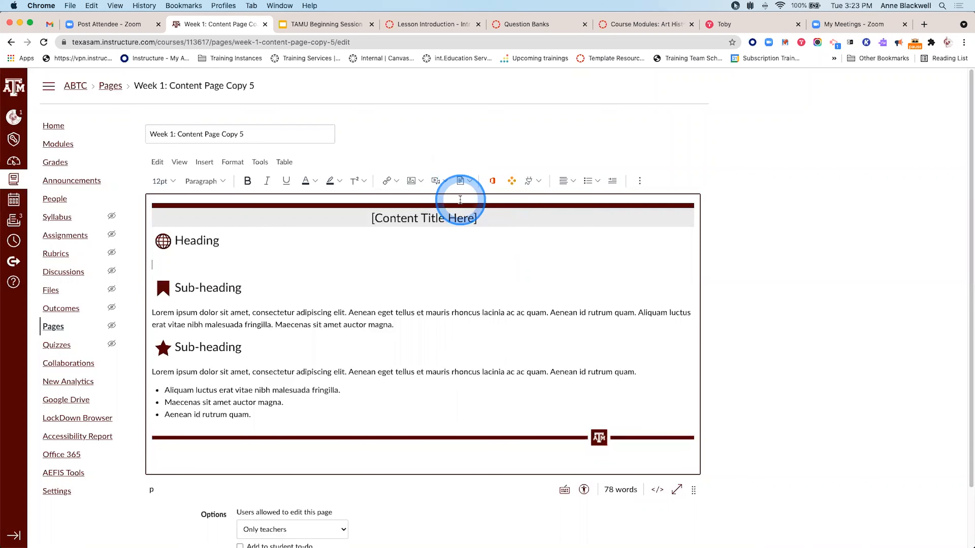
click(368, 217)
click(324, 208)
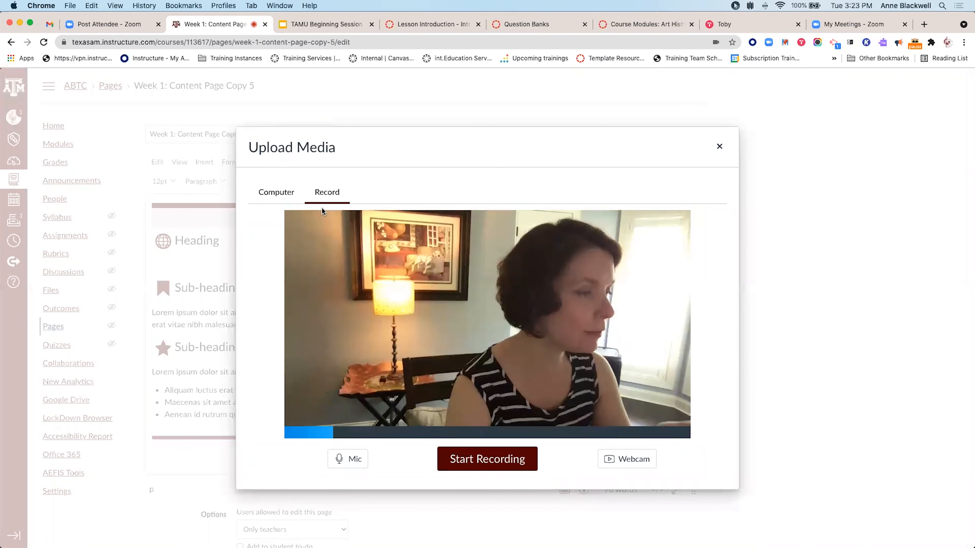
click(321, 206)
click(716, 152)
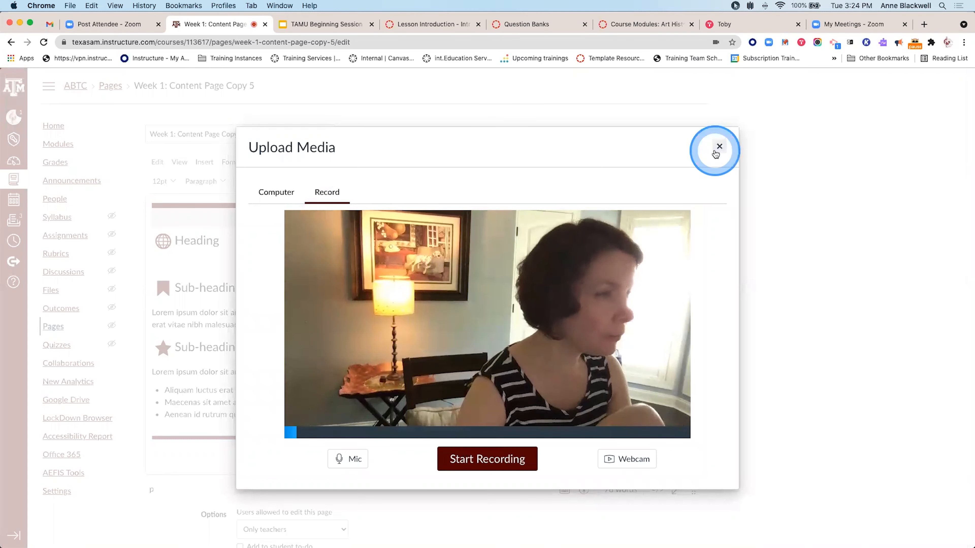
- Dismiss the Upload Media dialog and start uploading an image from the computer below the first heading
click(720, 148)
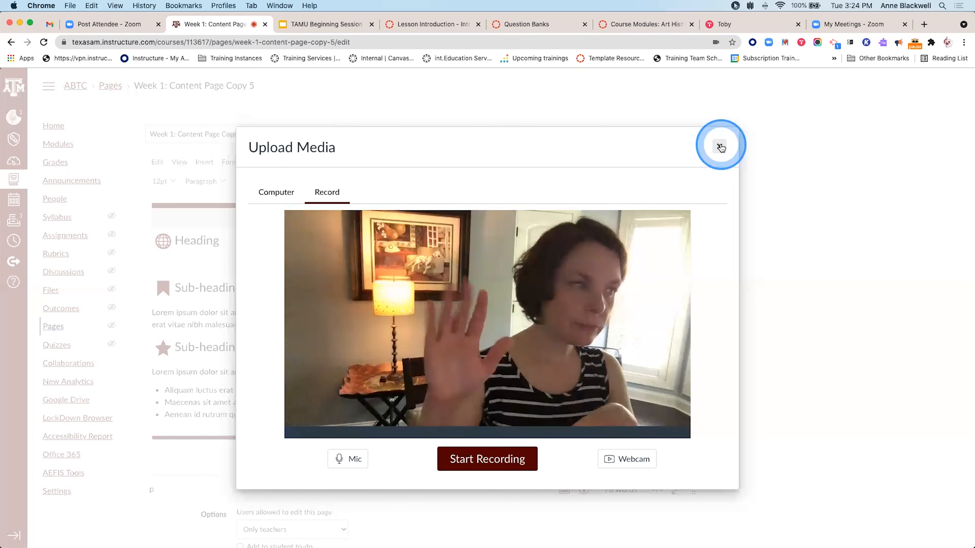
click(721, 147)
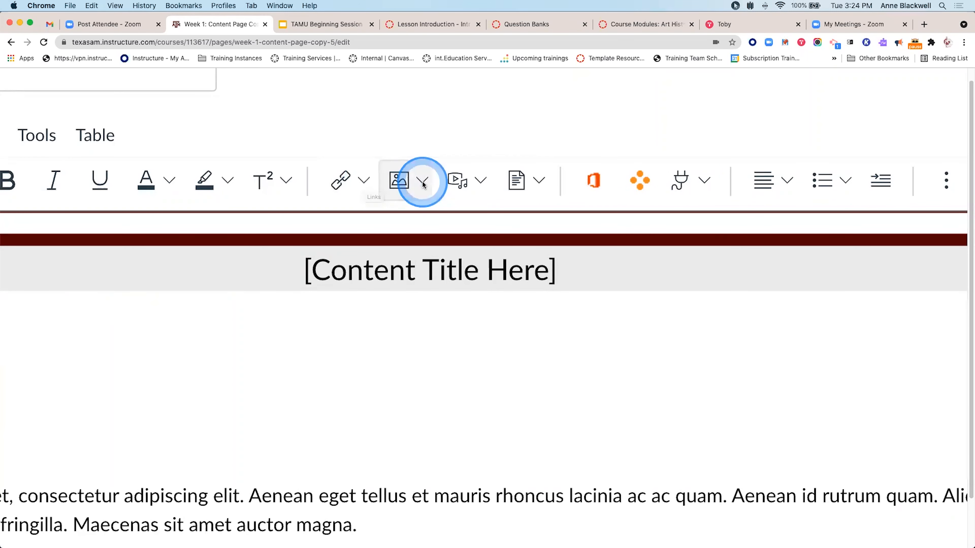
click(423, 182)
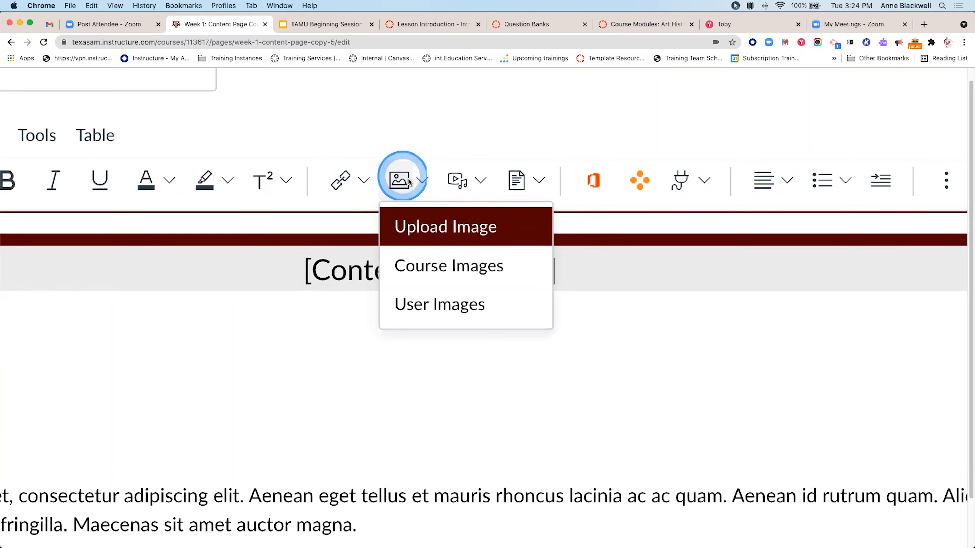
scroll(431, 228, down, 5)
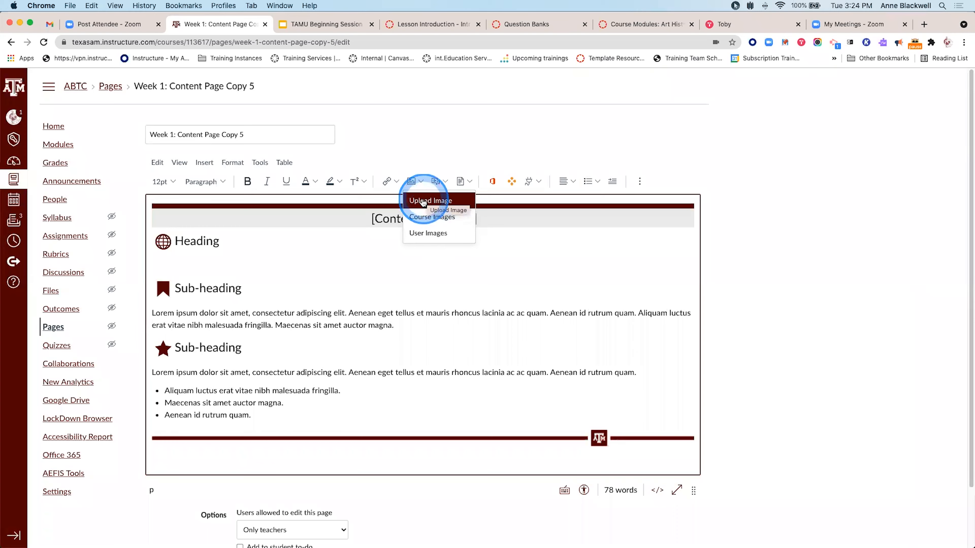
click(425, 202)
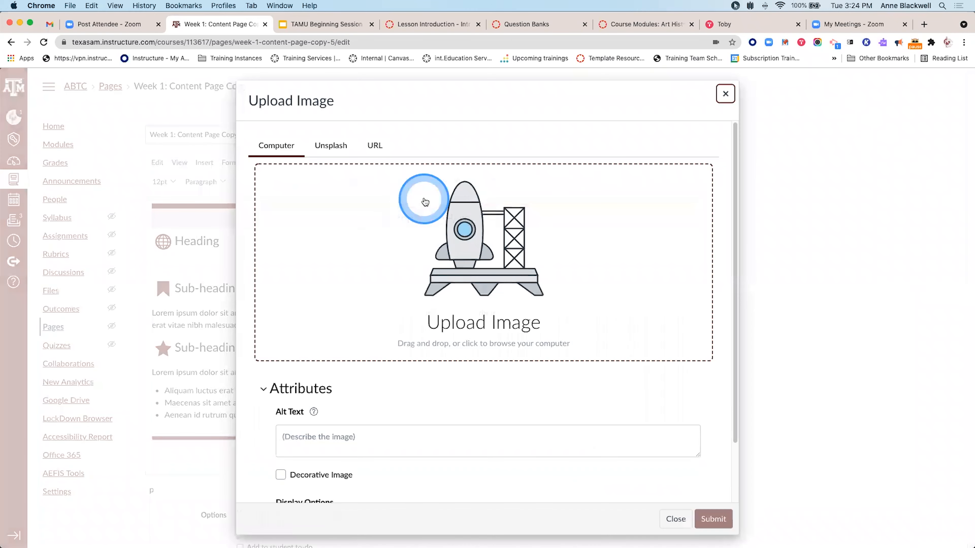
click(496, 246)
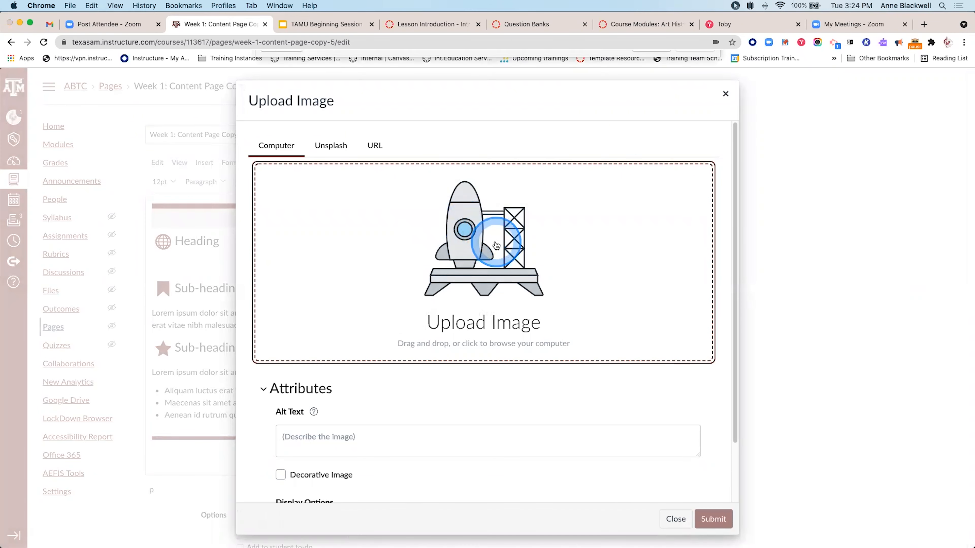
- Try to find an image by searching this Mac and the Downloads folder for "brain", and clear the search
click(602, 60)
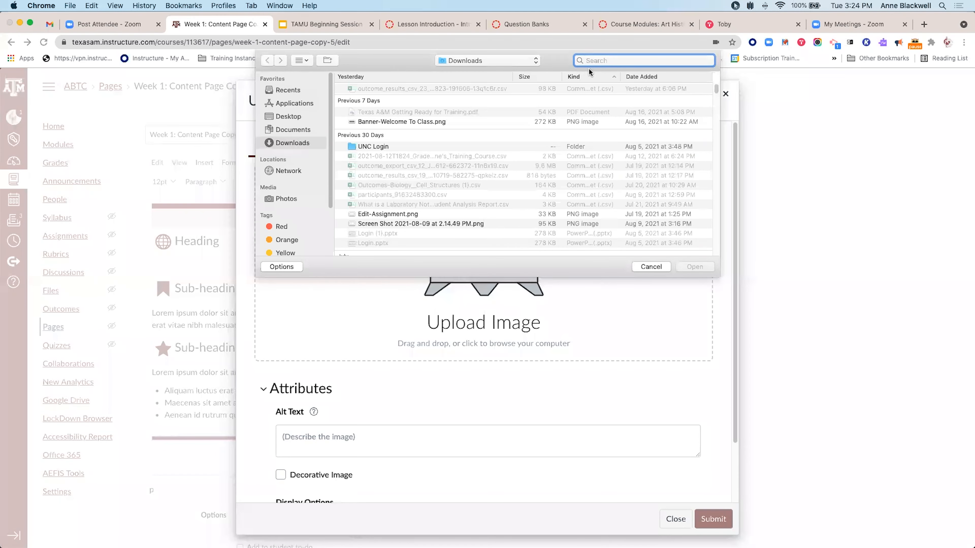
text(brain)
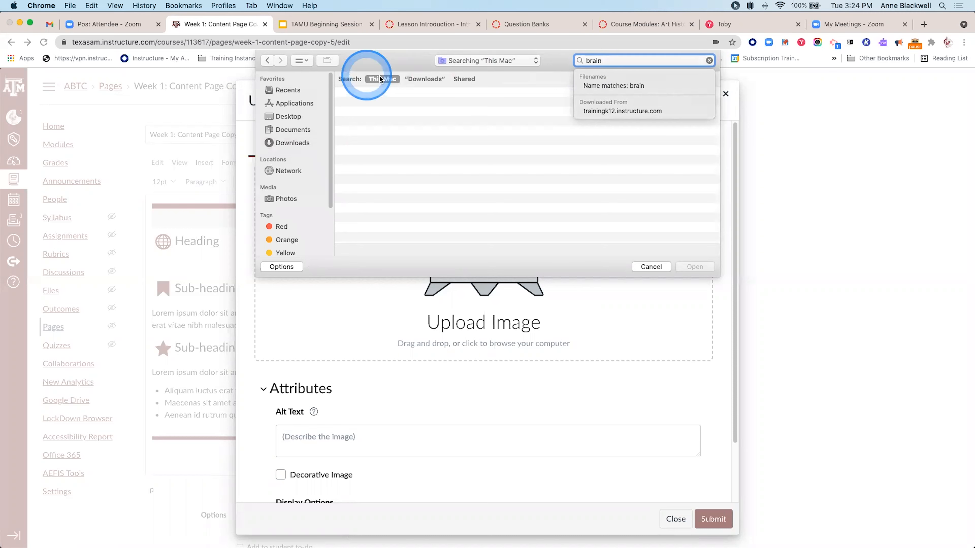
click(433, 79)
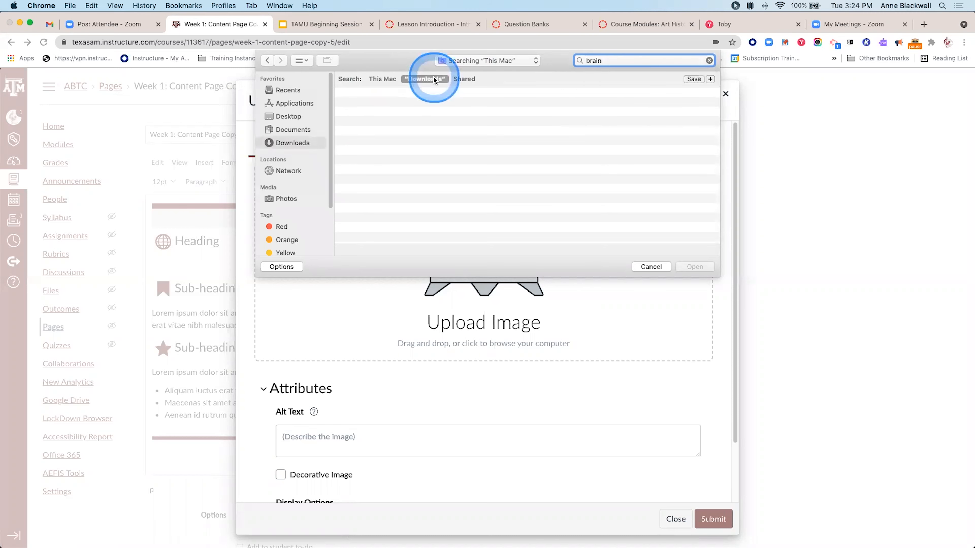
double_click(607, 61)
text(pmg)
key(BackSpace)
click(606, 61)
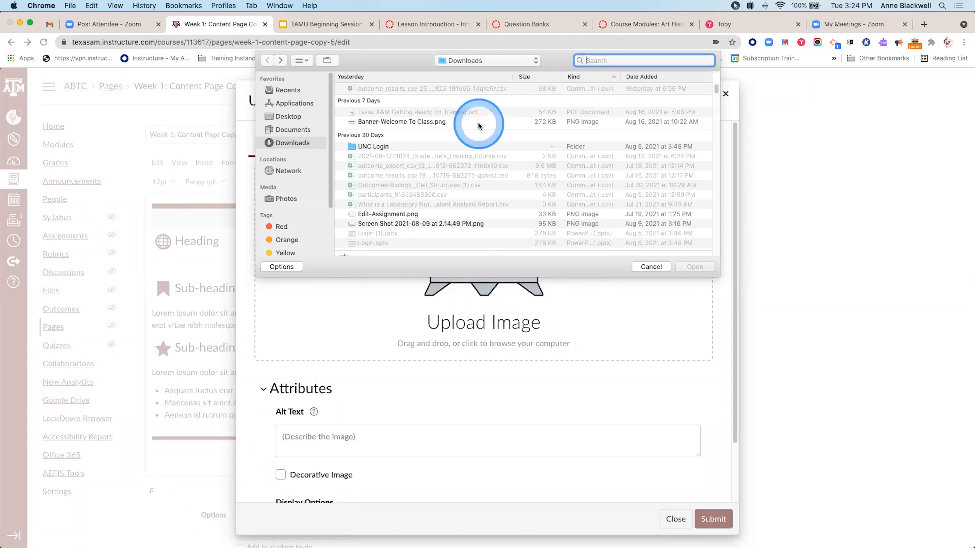
- Embed Banner-Welcome To Class.png from Downloads below the first heading, with alt text welcoming students to the teacher's classroom
click(437, 122)
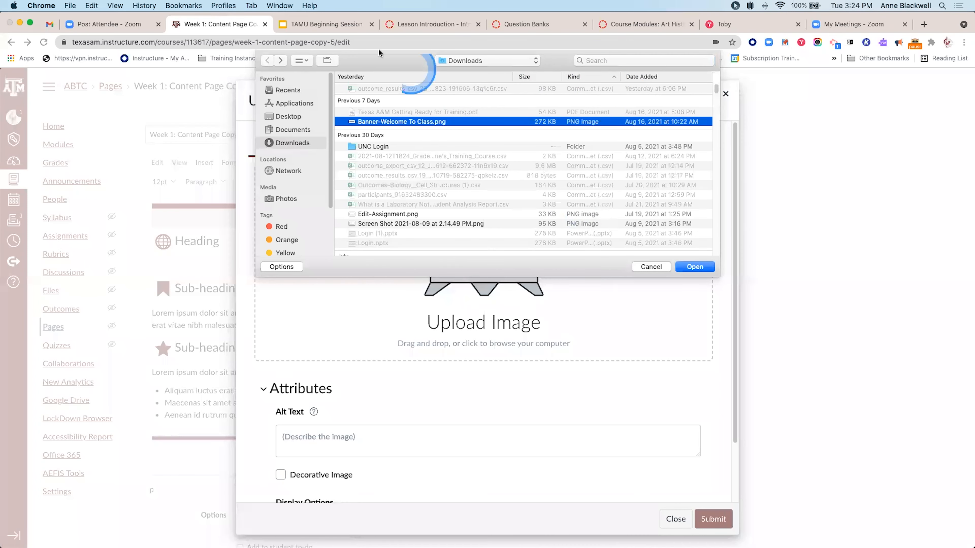
click(694, 269)
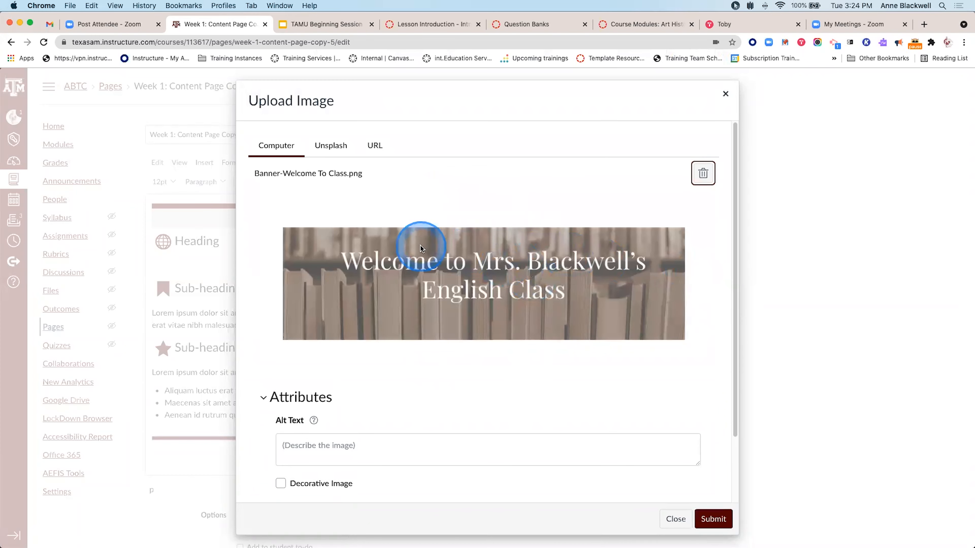
click(357, 445)
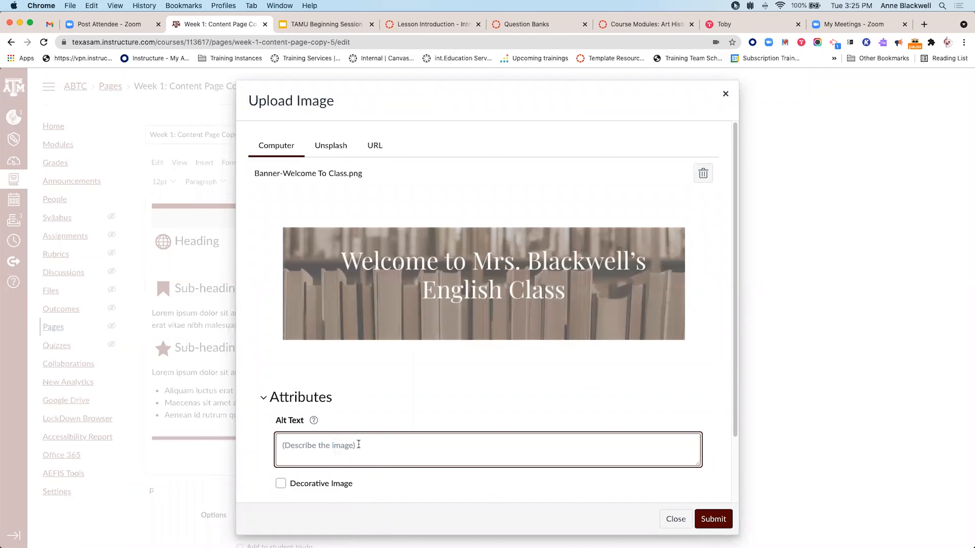
click(359, 445)
text(W)
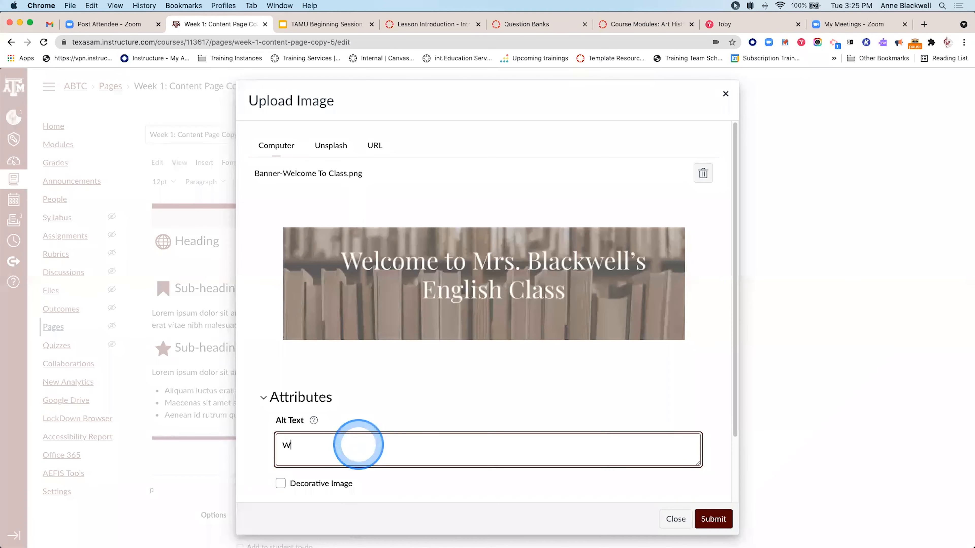
text(elcome to Mrs. Blackwell's Classrom)
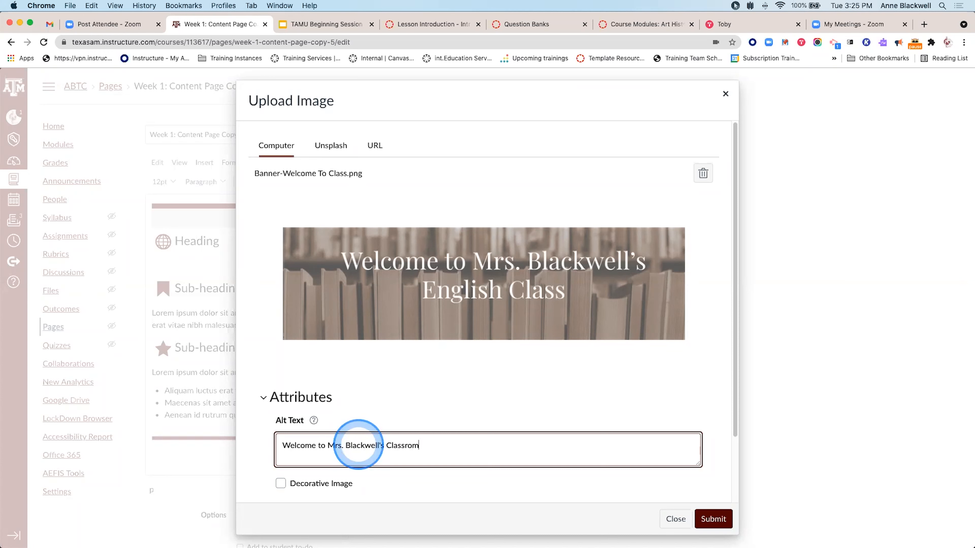
text(mm)
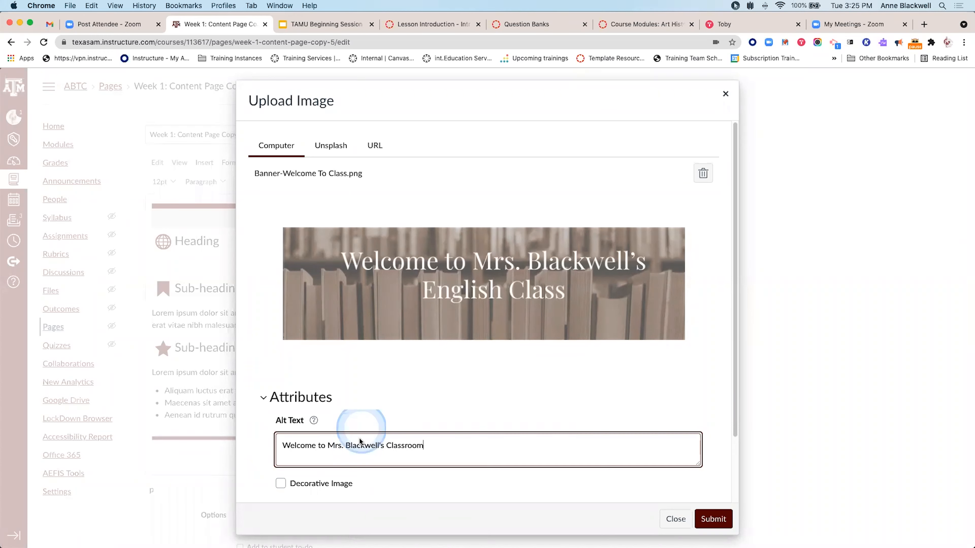
scroll(583, 465, down, 1)
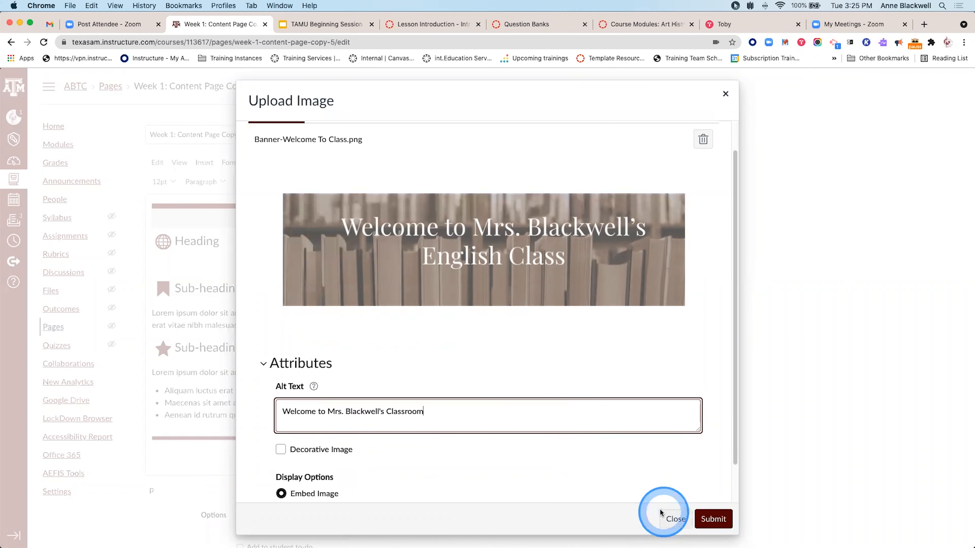
click(712, 520)
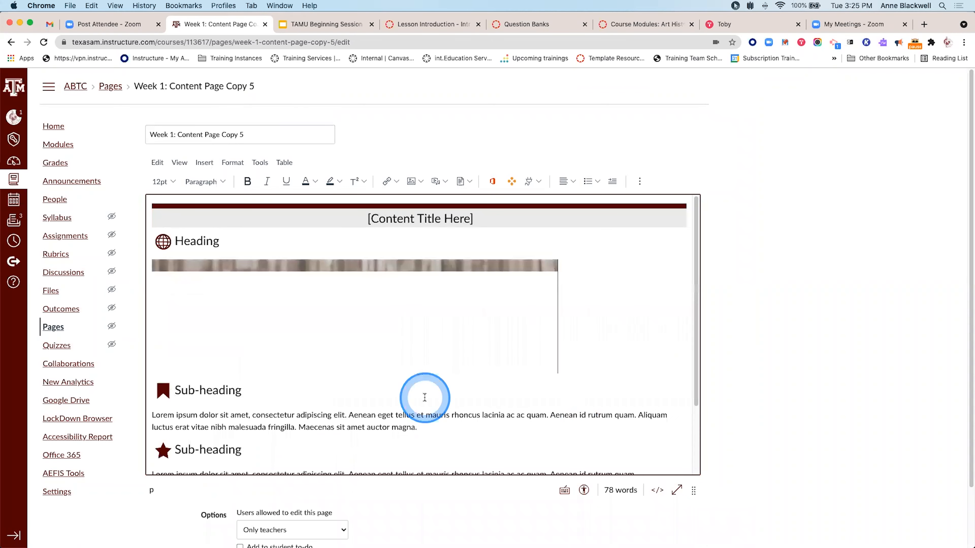
- Search Unsplash for "book" images through Upload Image, and close the dialog without inserting one
click(533, 302)
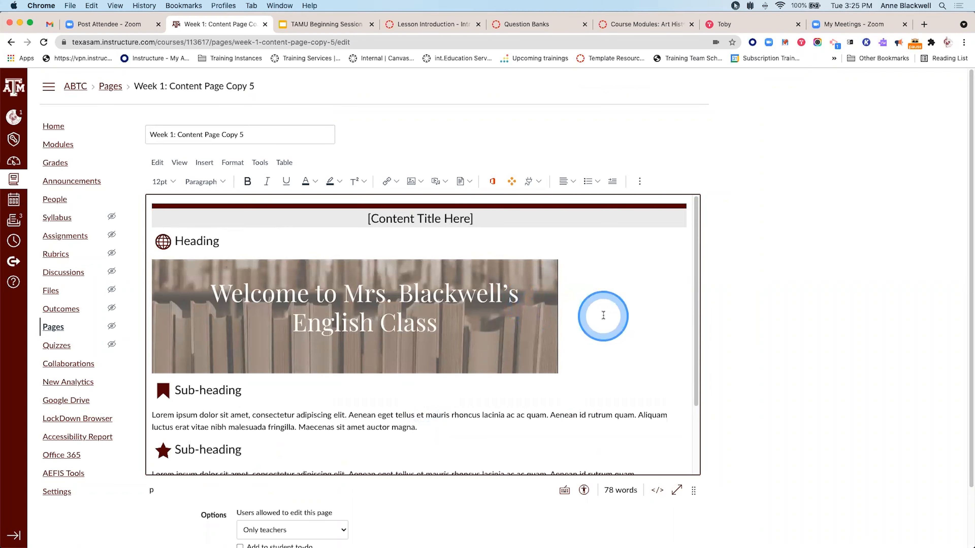
click(415, 182)
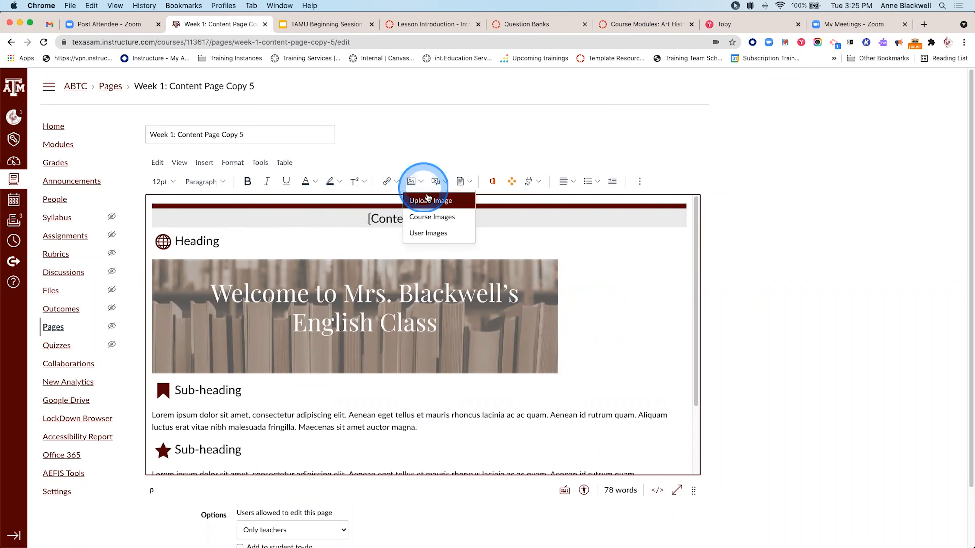
click(428, 201)
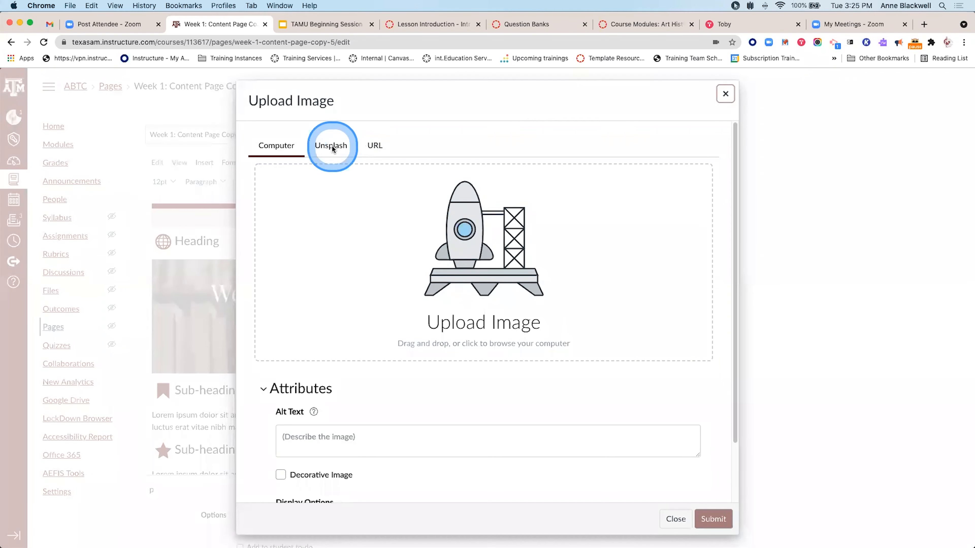
click(331, 146)
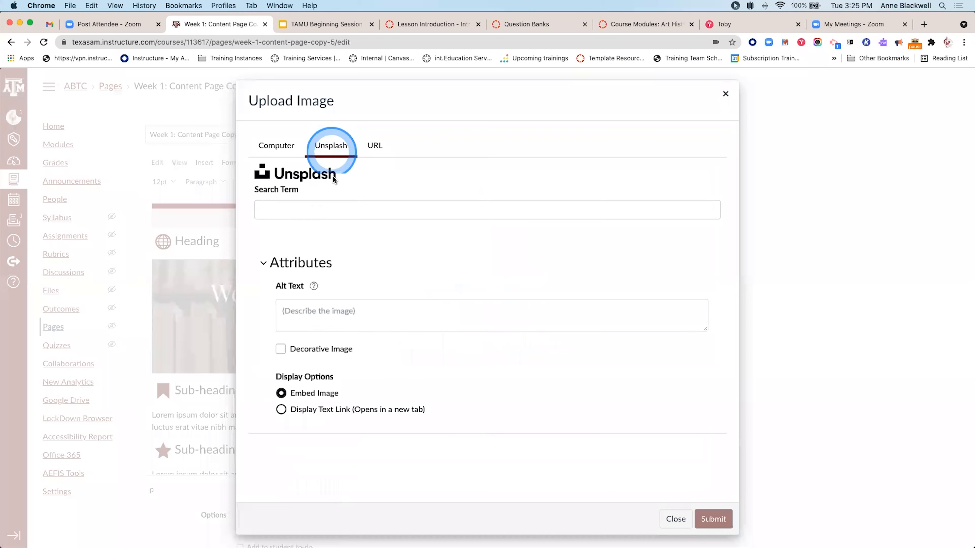
click(315, 209)
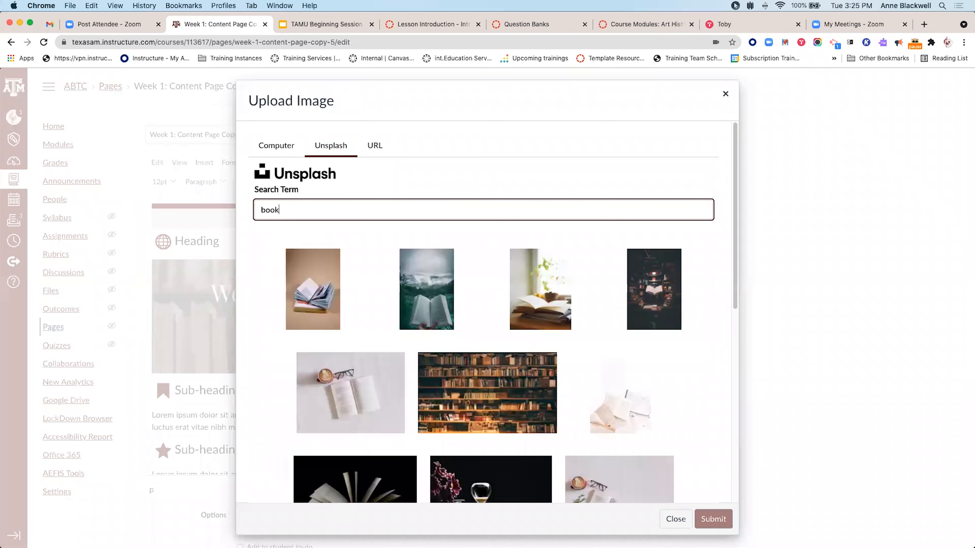
click(353, 359)
click(675, 519)
click(345, 339)
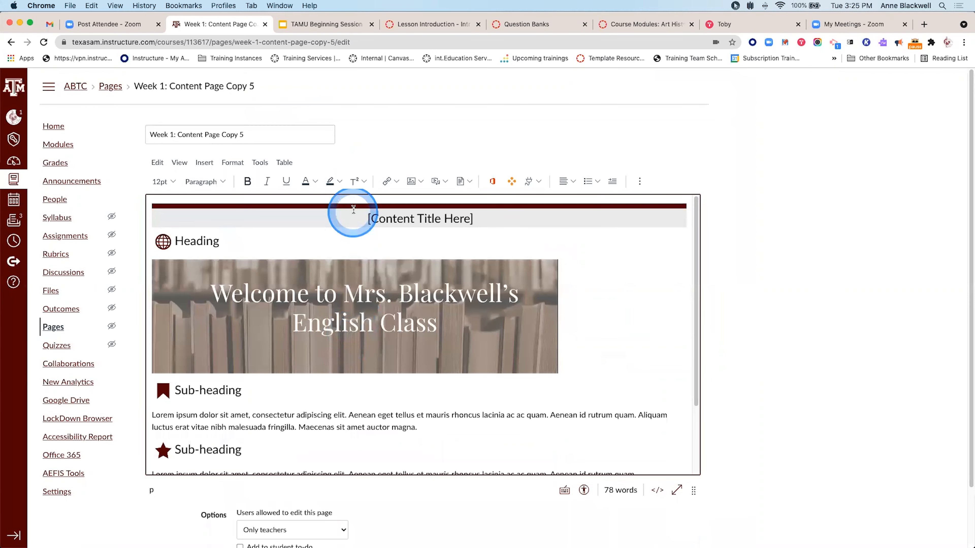
- Add space between the first heading and the banner, and enter "American Psychological Association" on a line above the banner
click(245, 240)
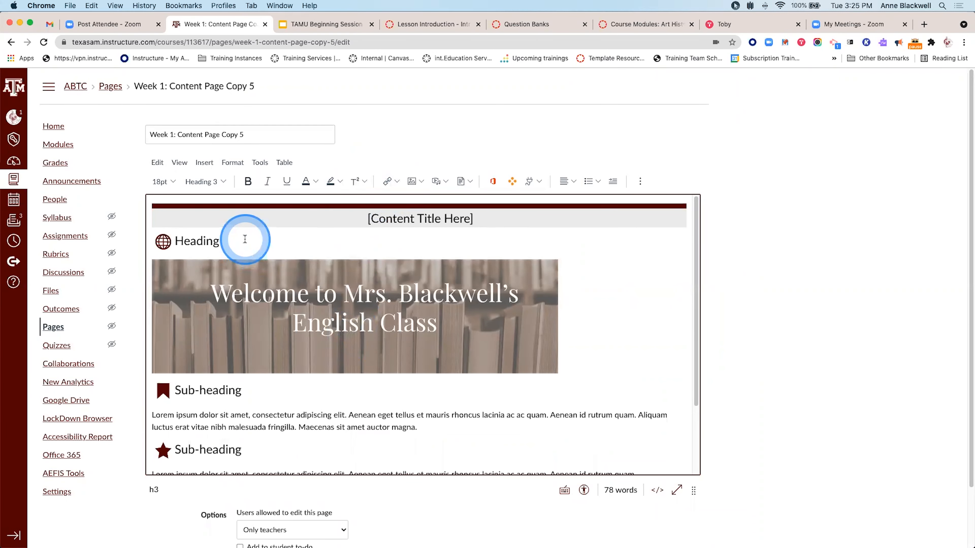
key(Return)
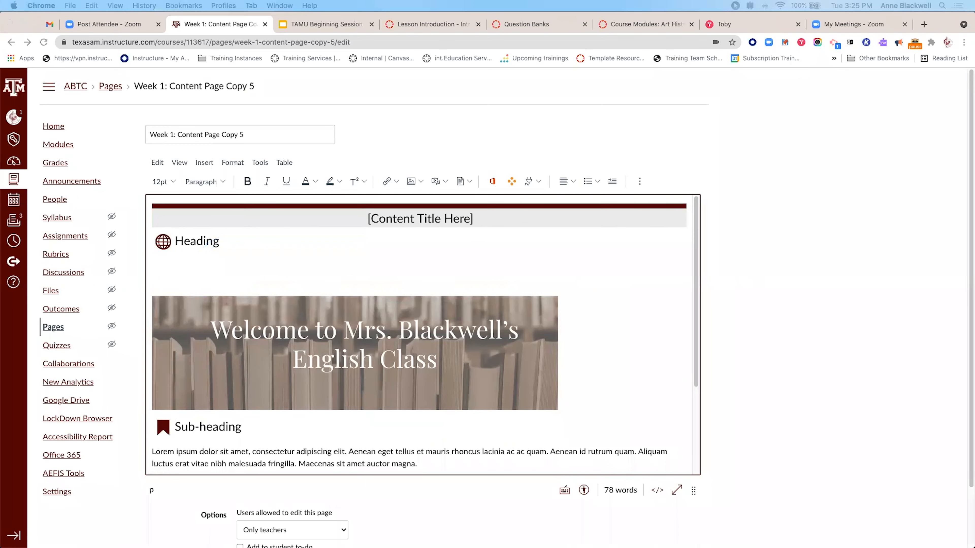
click(167, 275)
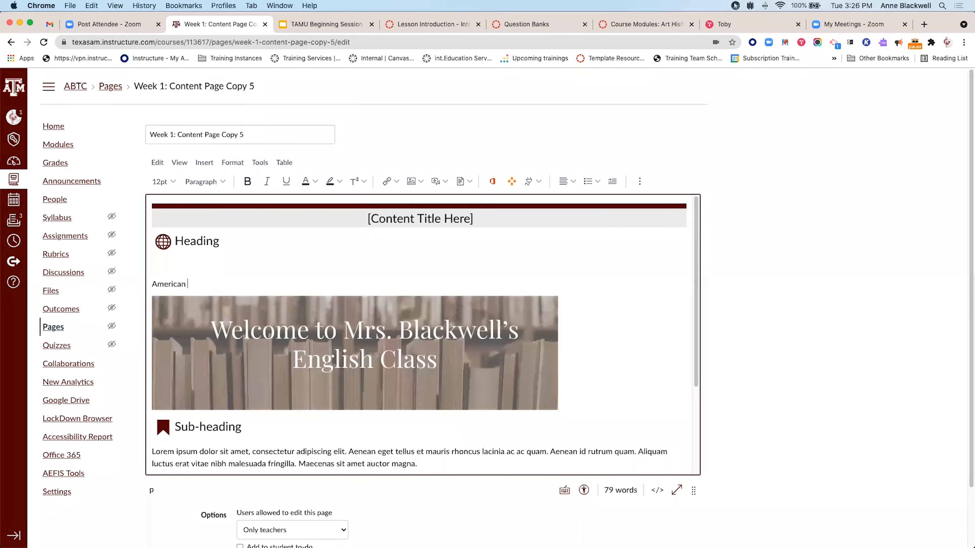
click(204, 265)
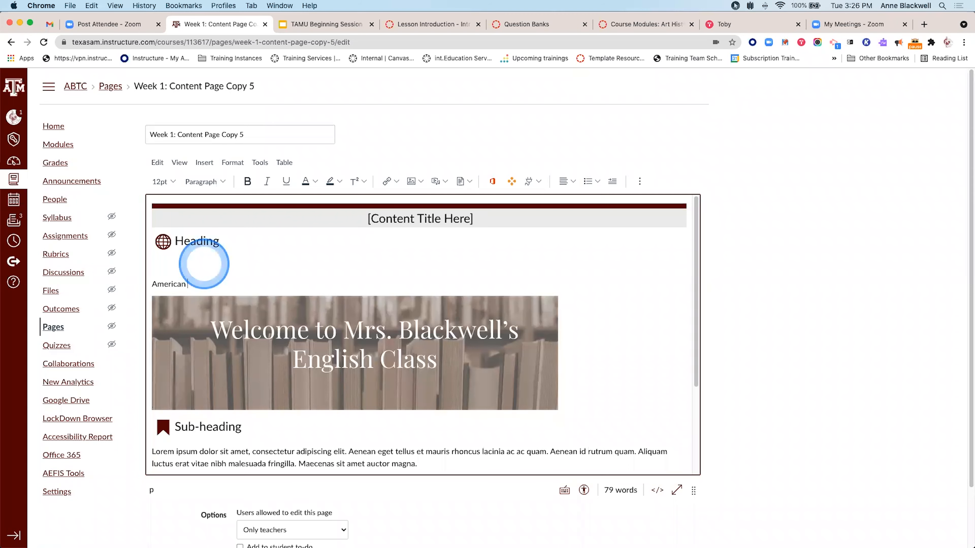
text(log)
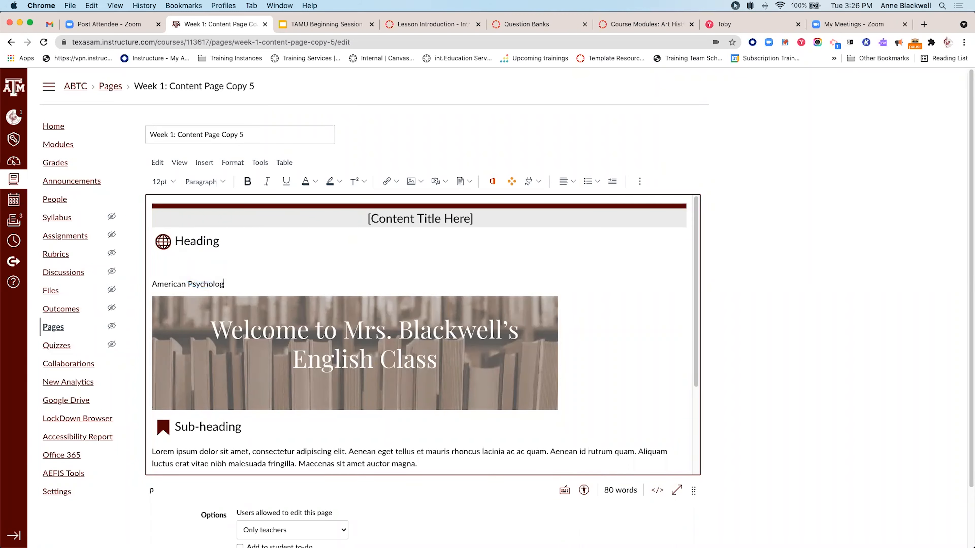
text(ical Asso)
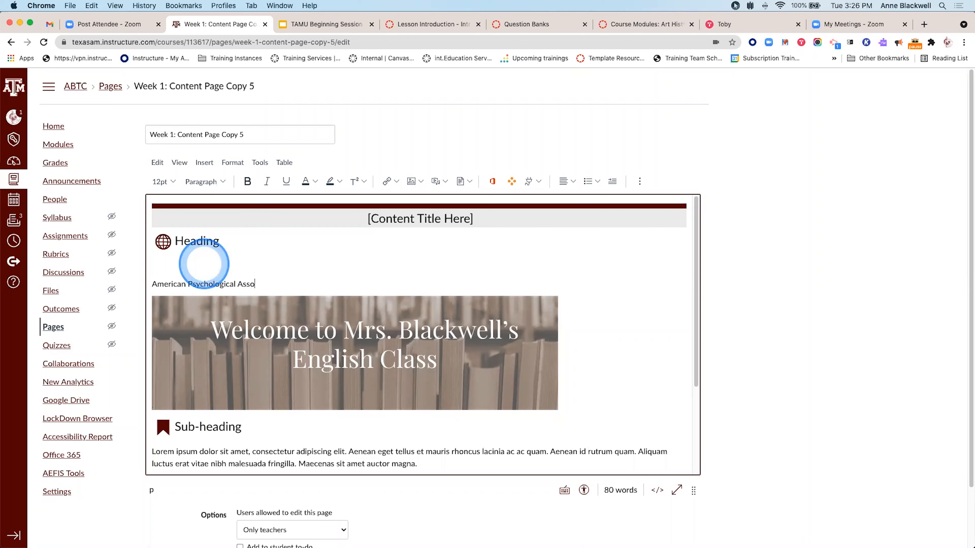
text(ciation)
drag(135, 289, 252, 293)
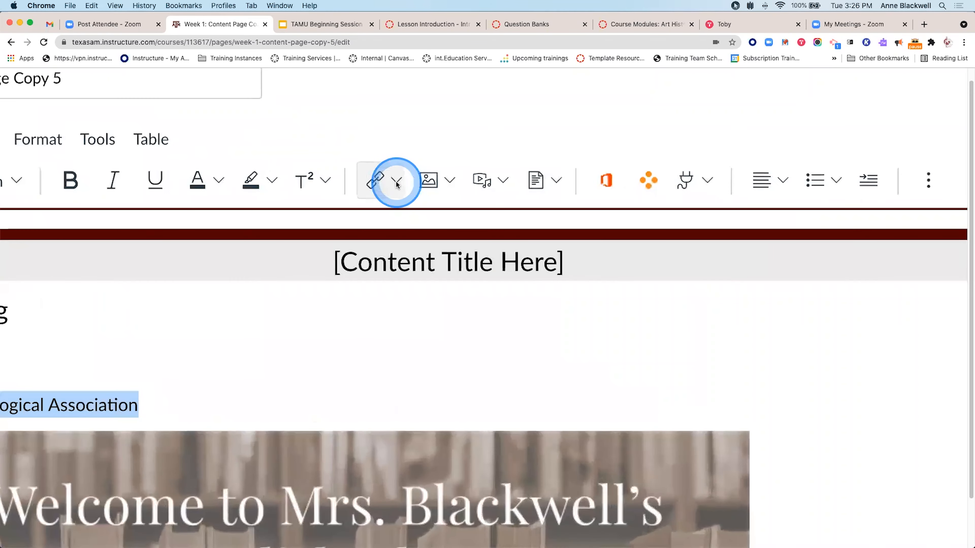
click(396, 183)
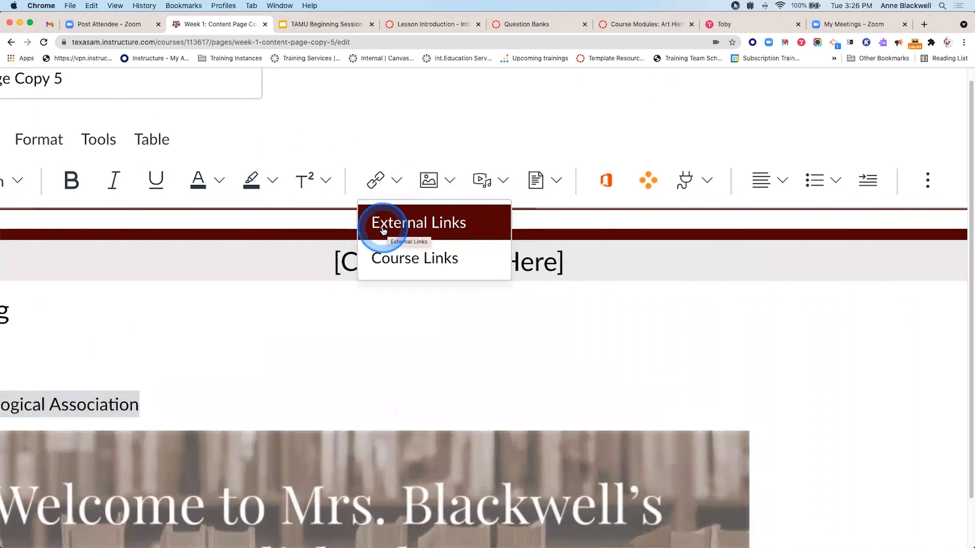
click(406, 222)
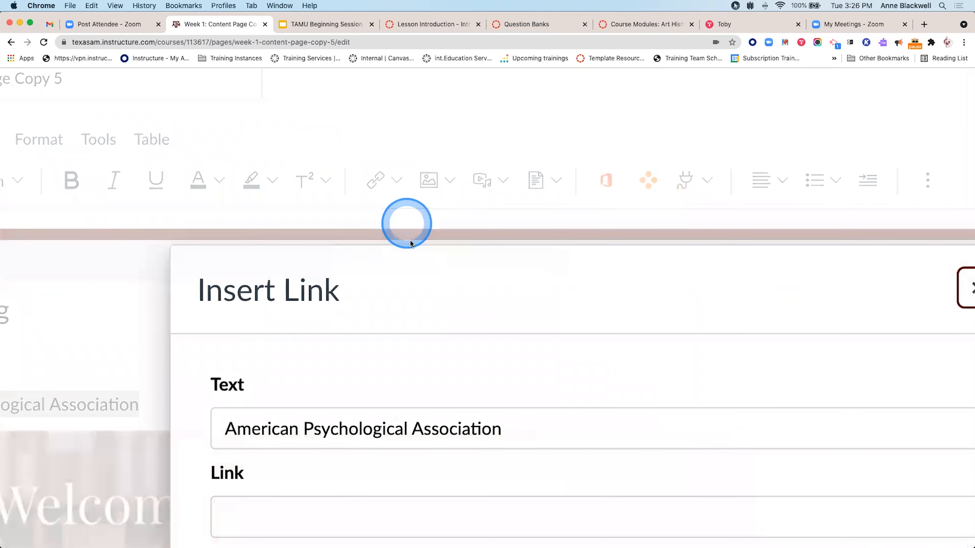
scroll(421, 379, down, 2)
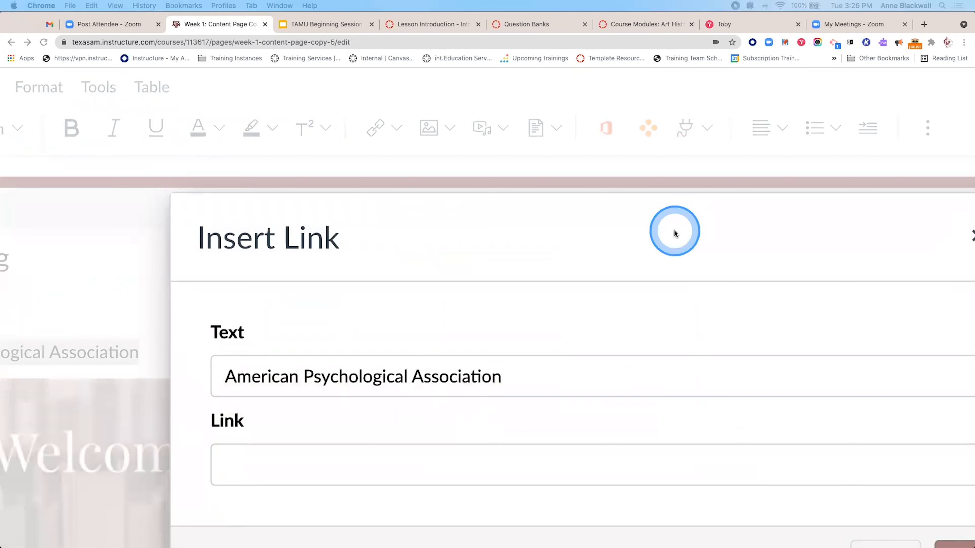
click(374, 464)
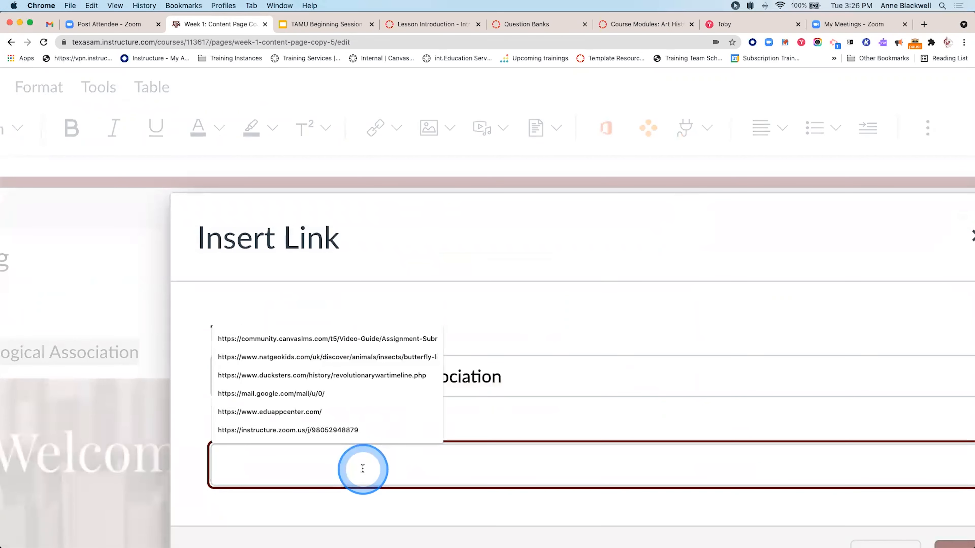
text(https://www.apa.org/)
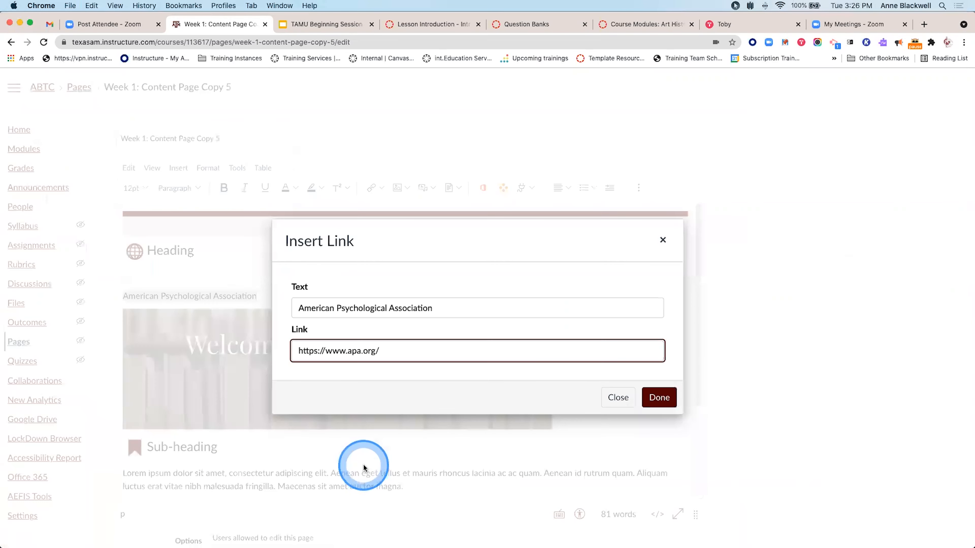
click(660, 399)
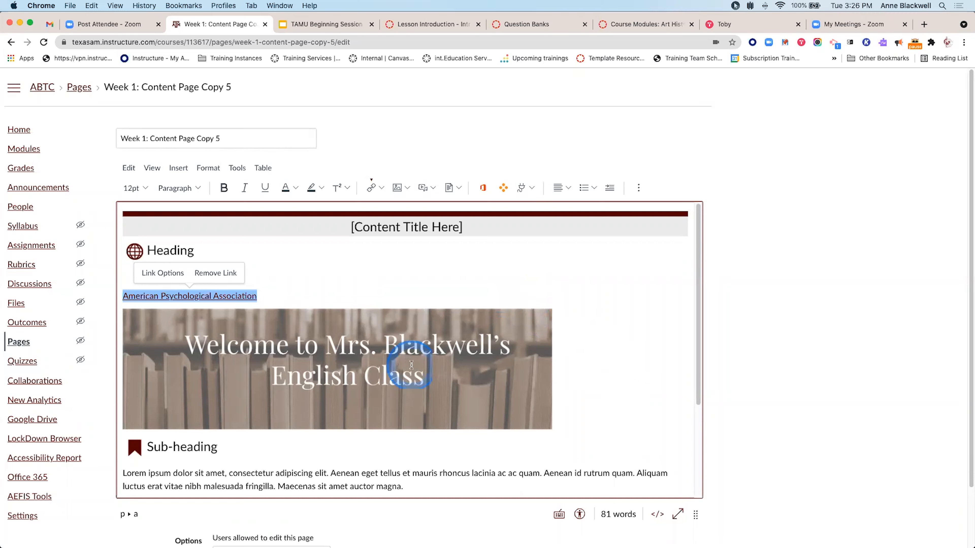
click(380, 188)
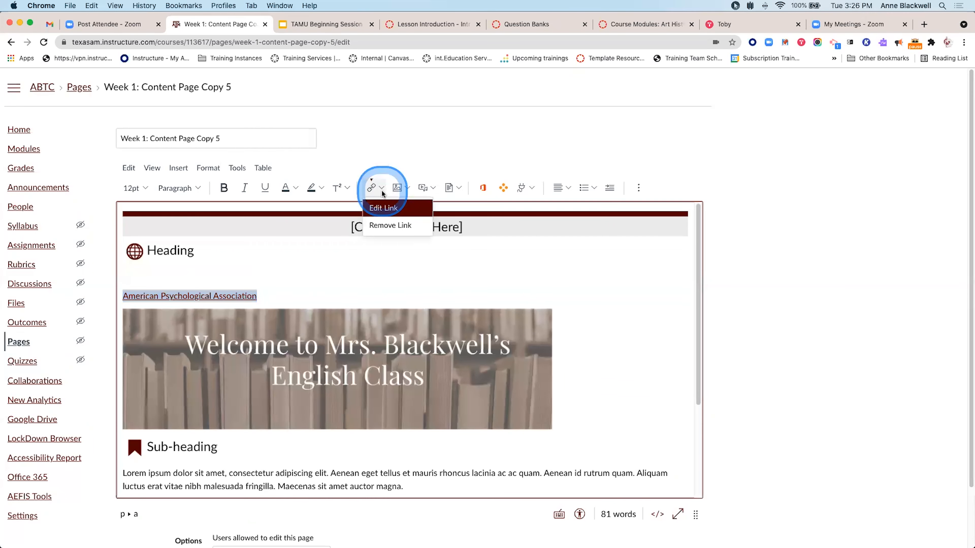
click(383, 274)
click(236, 251)
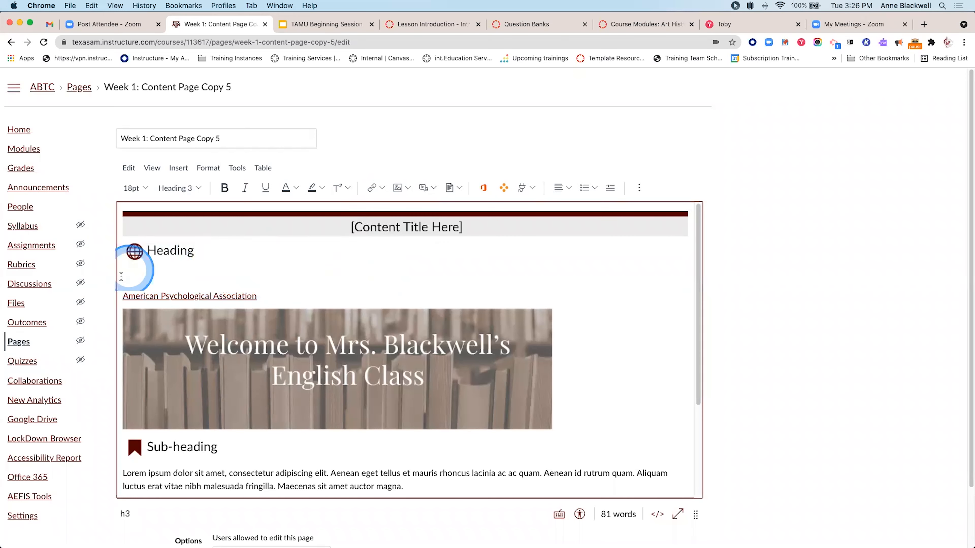
click(174, 285)
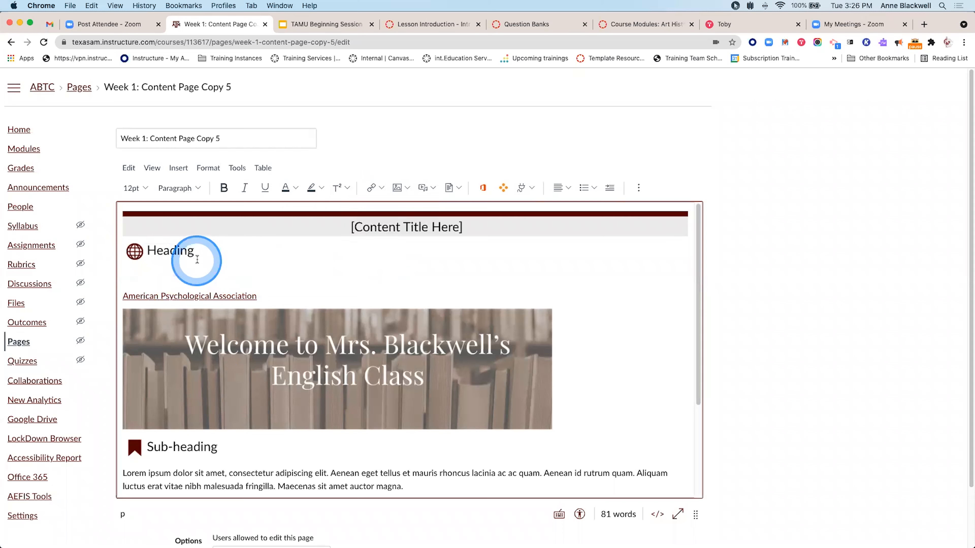
text(https://www.apa.org/)
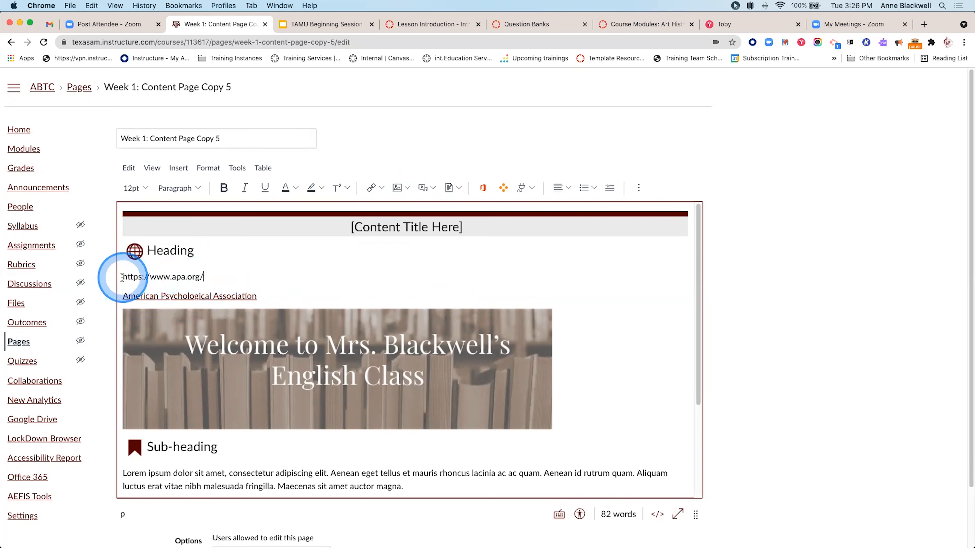
drag(120, 273, 272, 279)
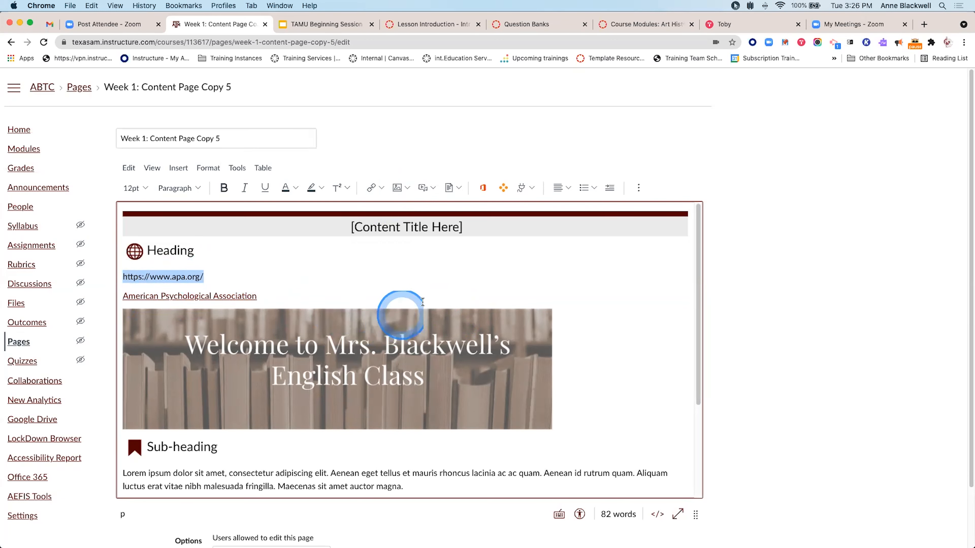
click(401, 279)
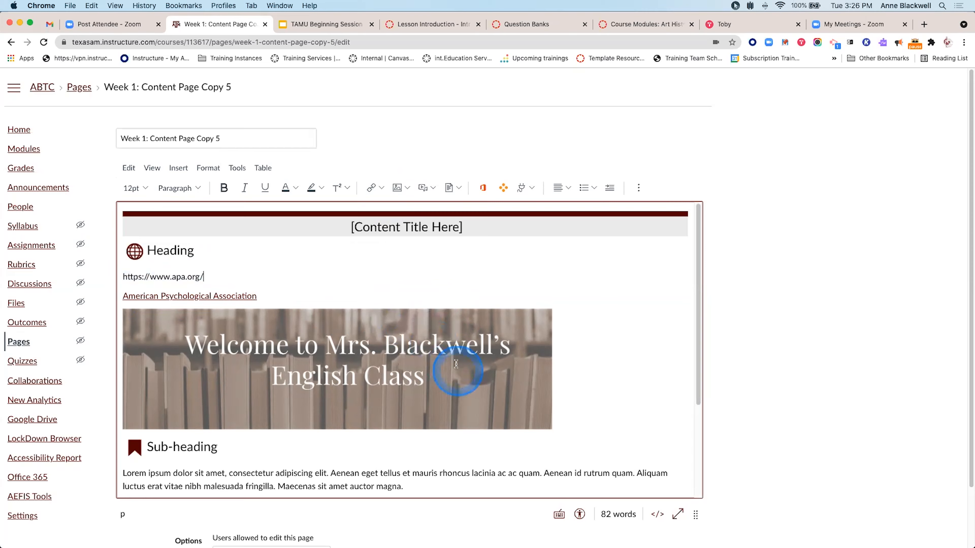
- Run the Accessibility Checker on the page content, and close its report
scroll(480, 369, down, 4)
scroll(694, 515, down, 2)
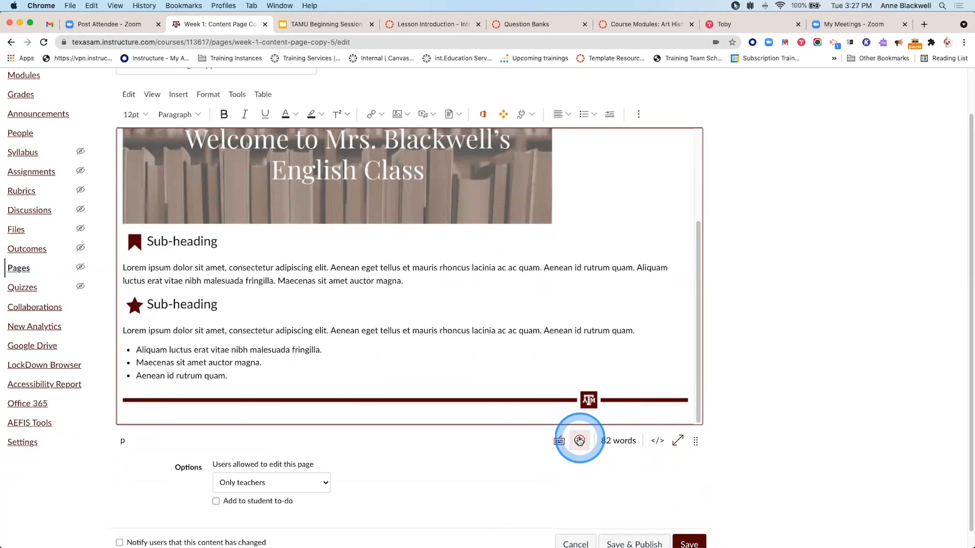
scroll(580, 443, up, 5)
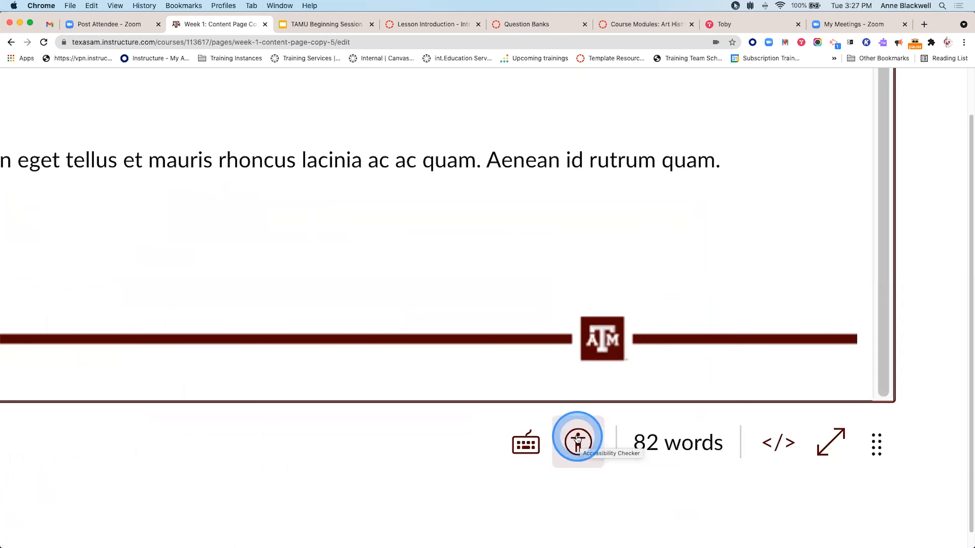
scroll(576, 447, down, 5)
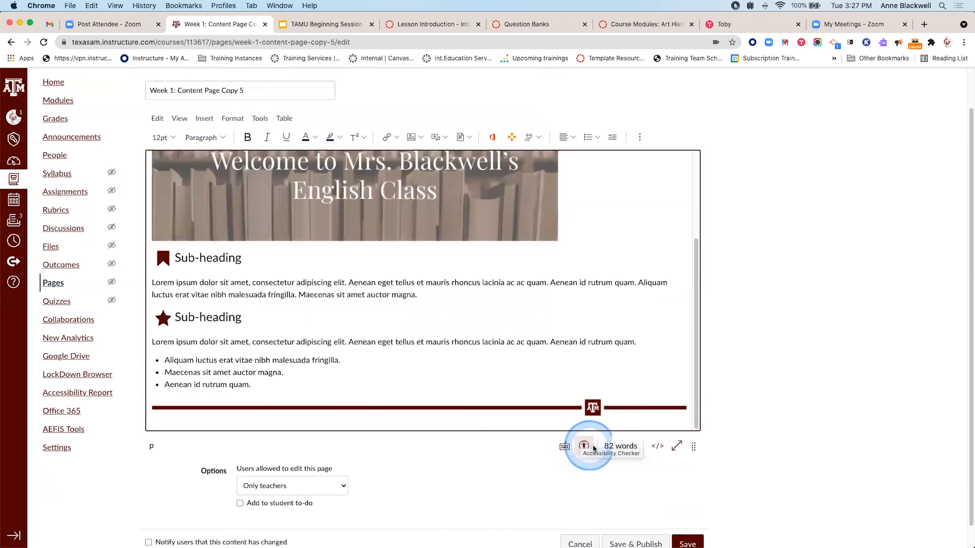
click(583, 446)
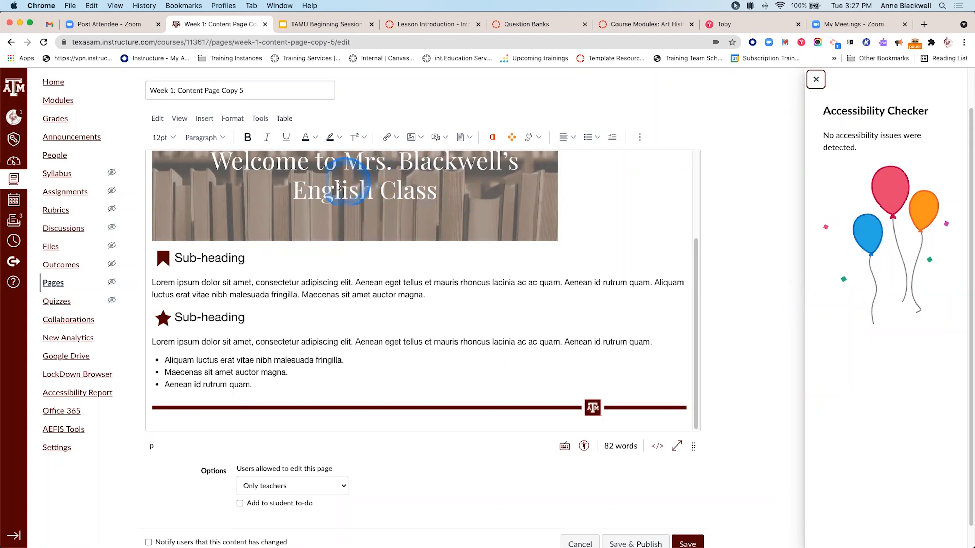
click(816, 81)
- Try to clear the banner image's alt text in its image options, and run the Accessibility Checker again
click(417, 202)
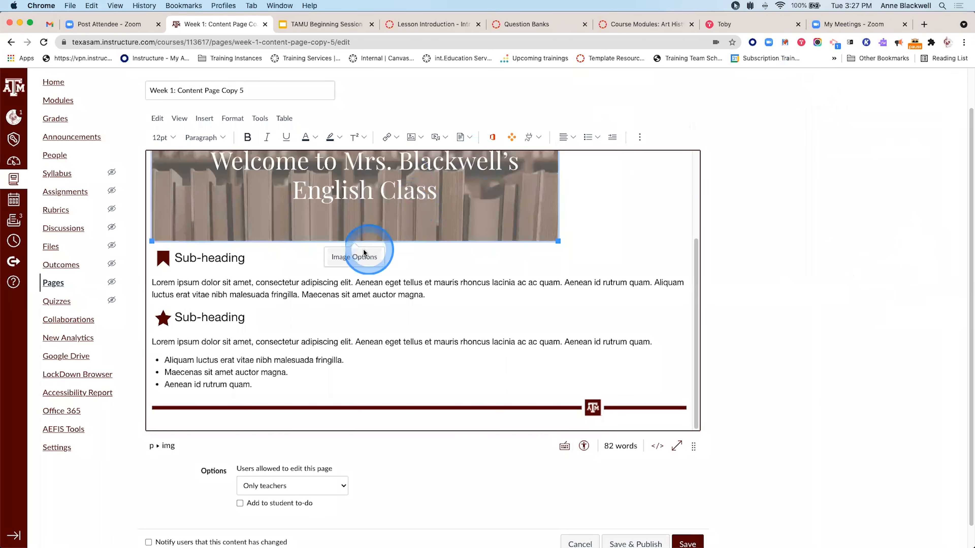
click(354, 256)
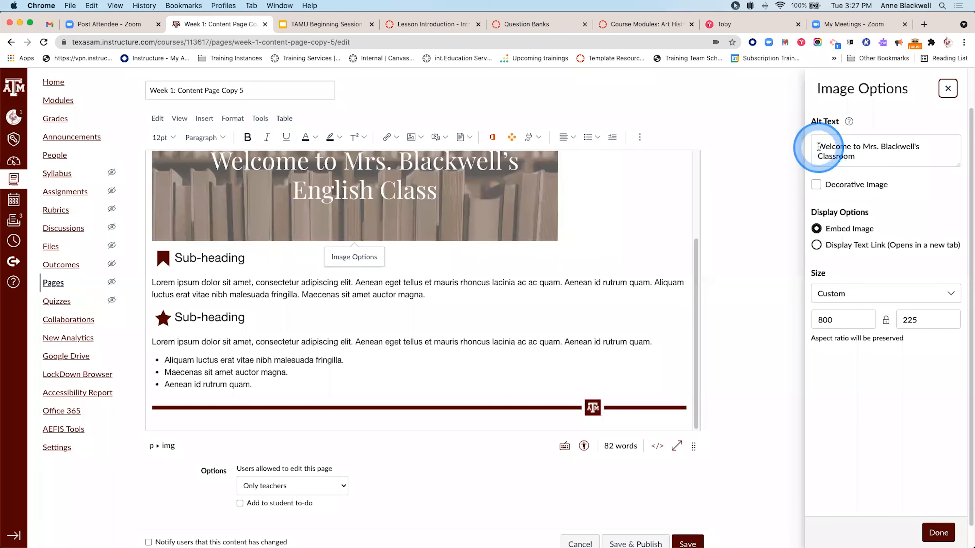
drag(819, 146, 858, 157)
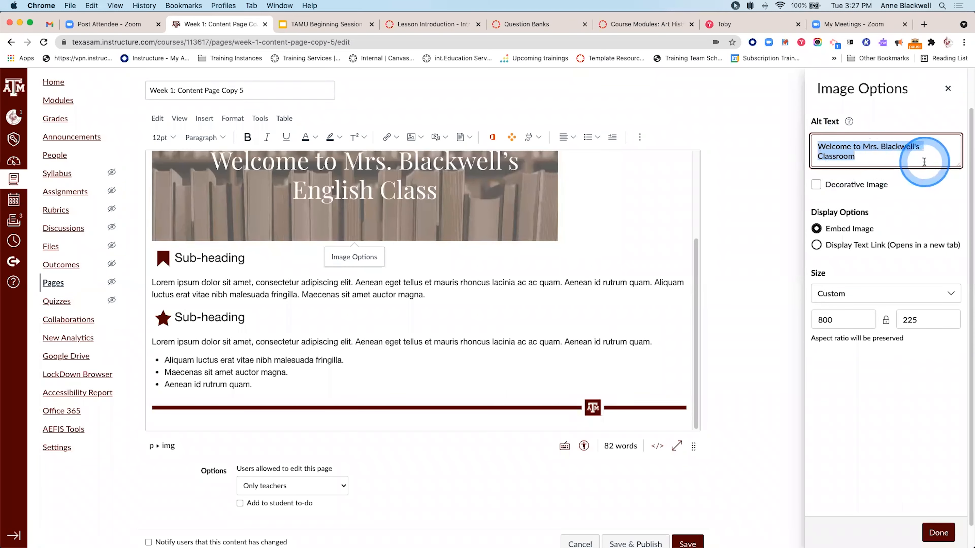
key(BackSpace)
click(939, 531)
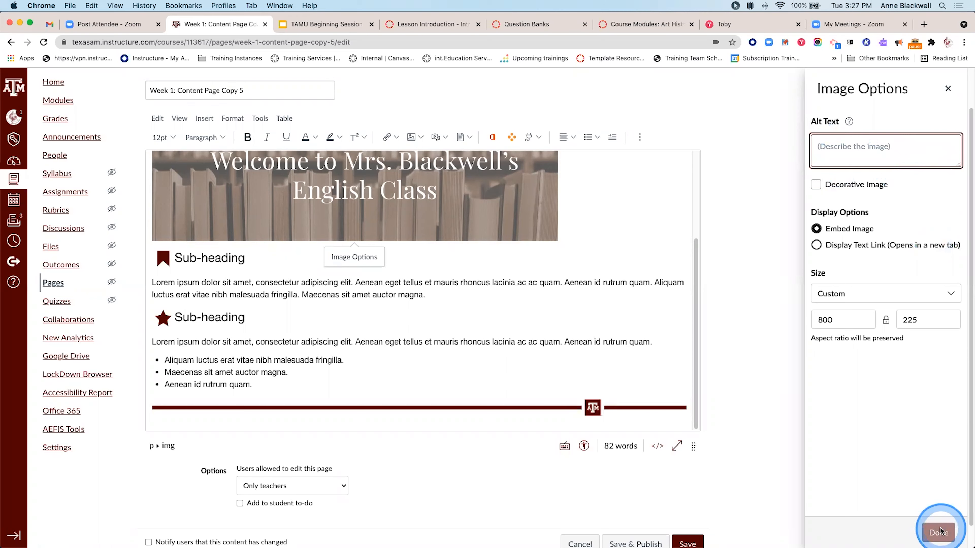
click(874, 152)
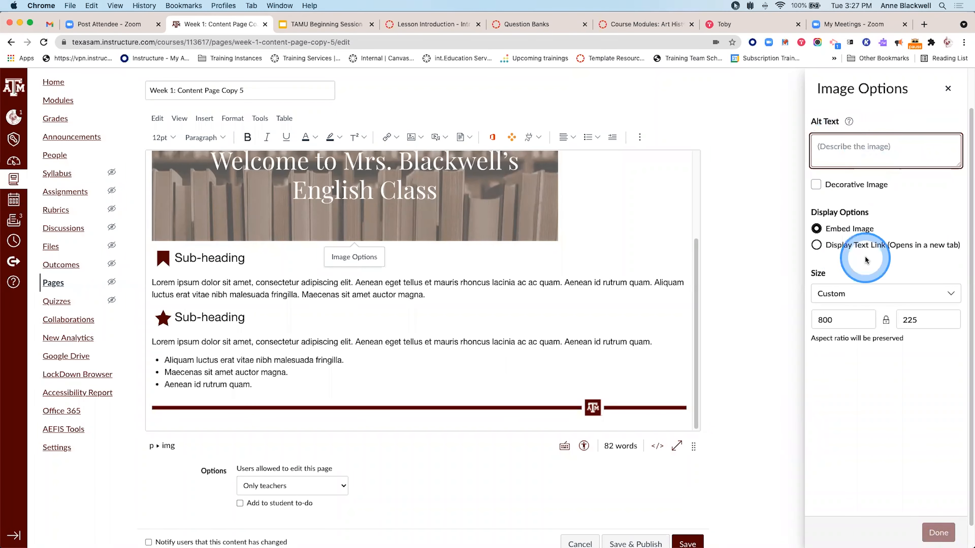
click(948, 90)
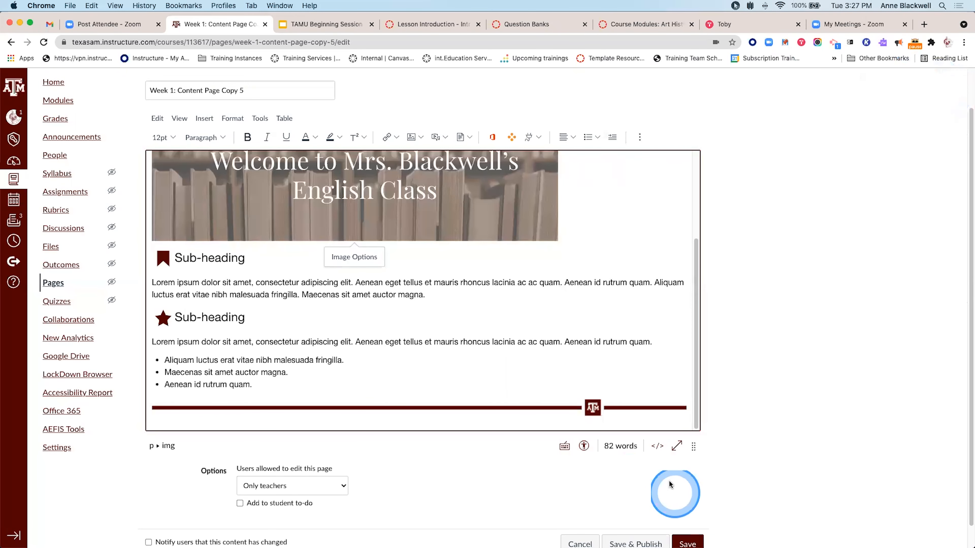
click(583, 447)
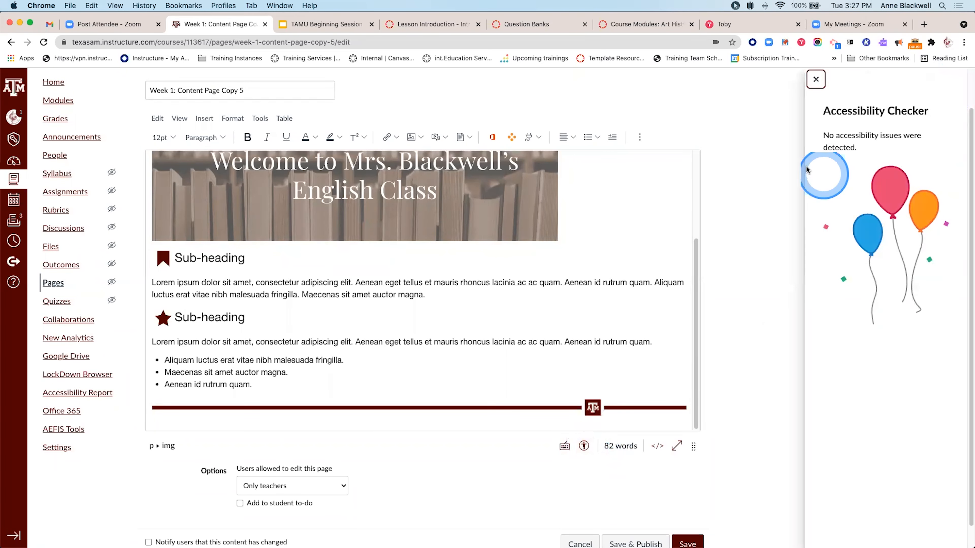
click(815, 79)
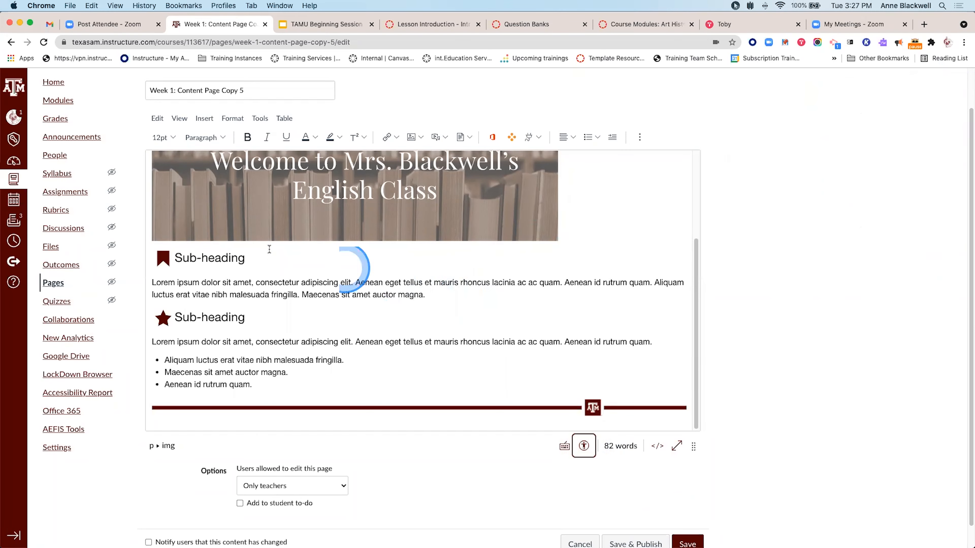
- Add blank lines below the first sub-heading, and insert a table with one row and three columns there
click(564, 234)
click(267, 265)
key(Return)
key(Return)
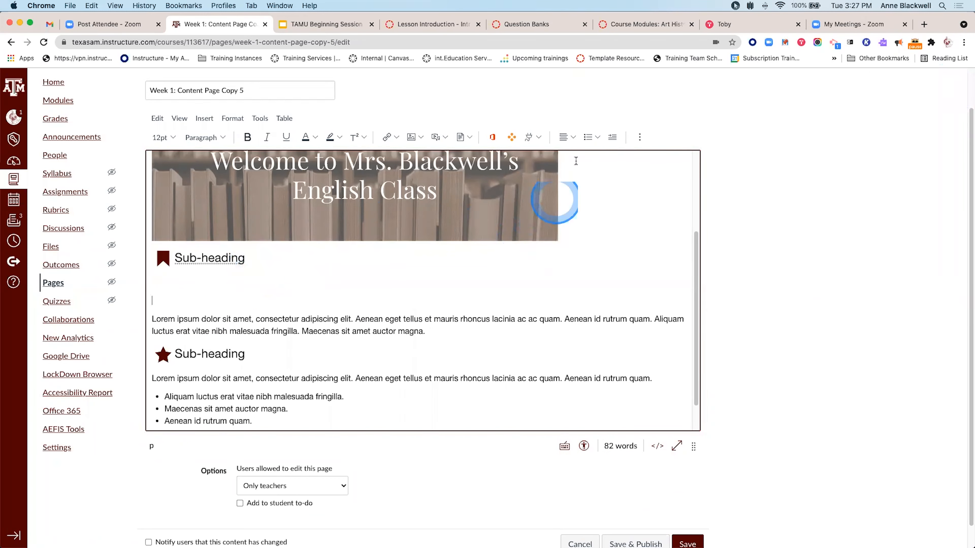
click(204, 119)
mouse_move(225, 171)
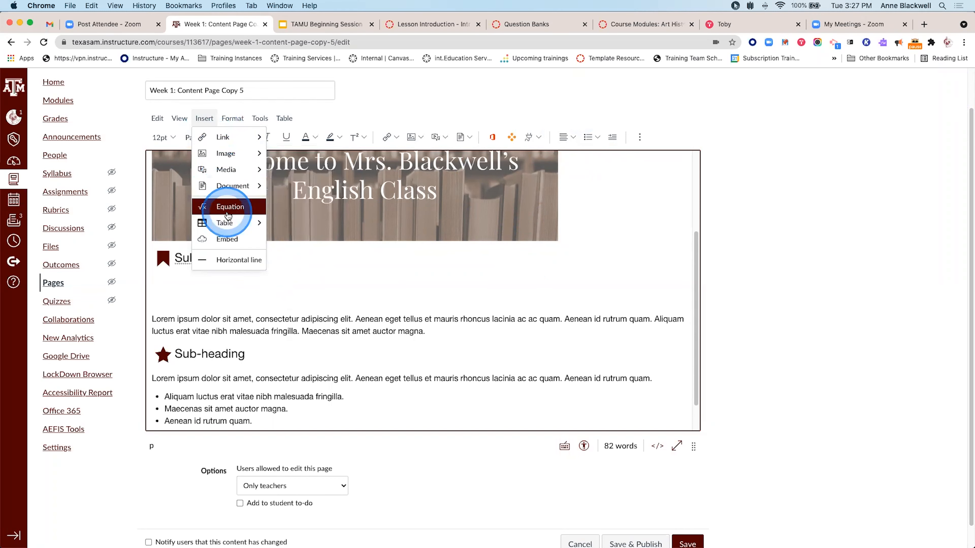
mouse_move(224, 223)
click(286, 223)
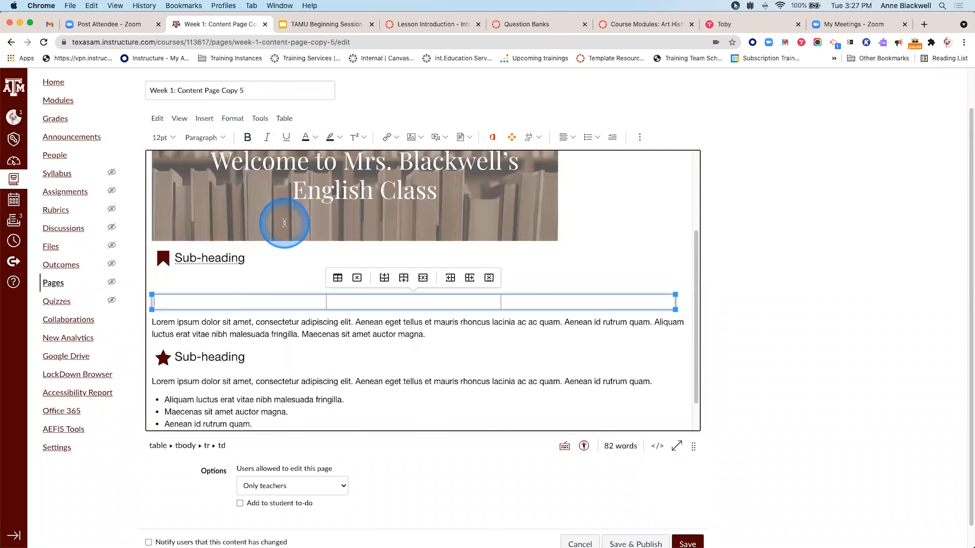
click(653, 257)
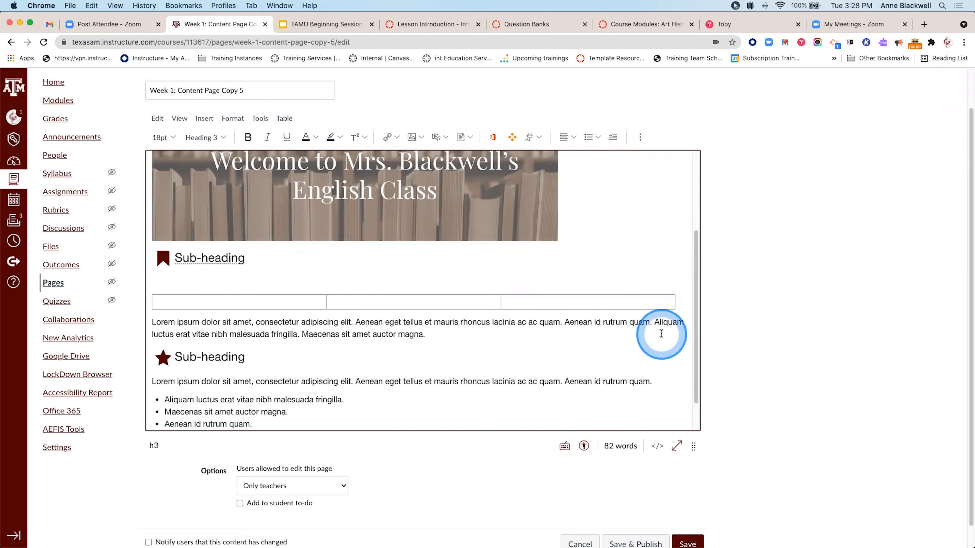
- Run the Accessibility Checker and apply the caption "Data Table For Math Equations" to the new table
click(583, 447)
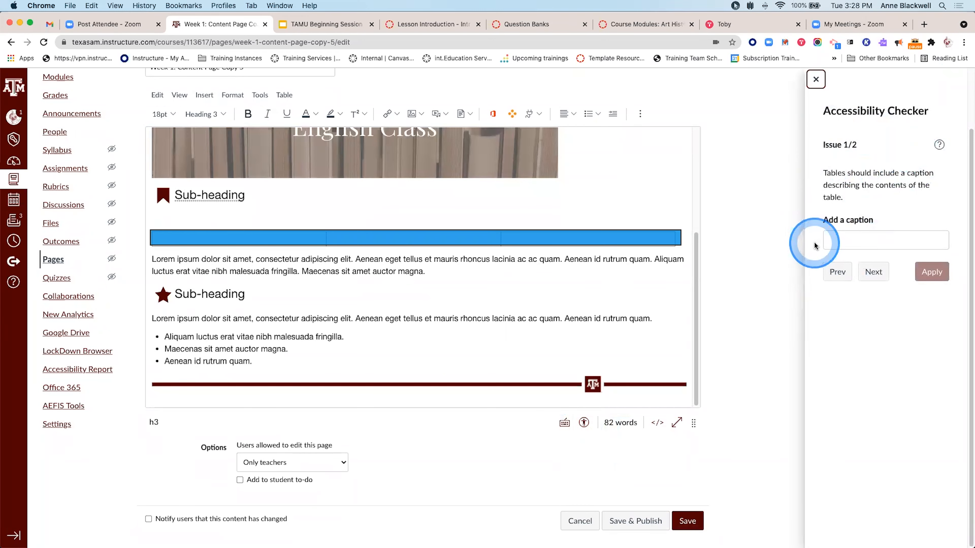
click(859, 238)
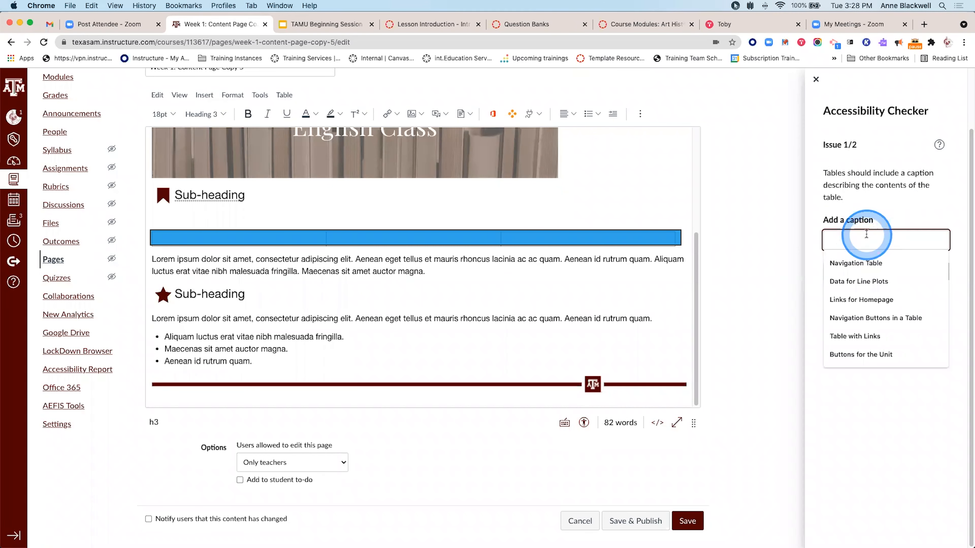
text(Data)
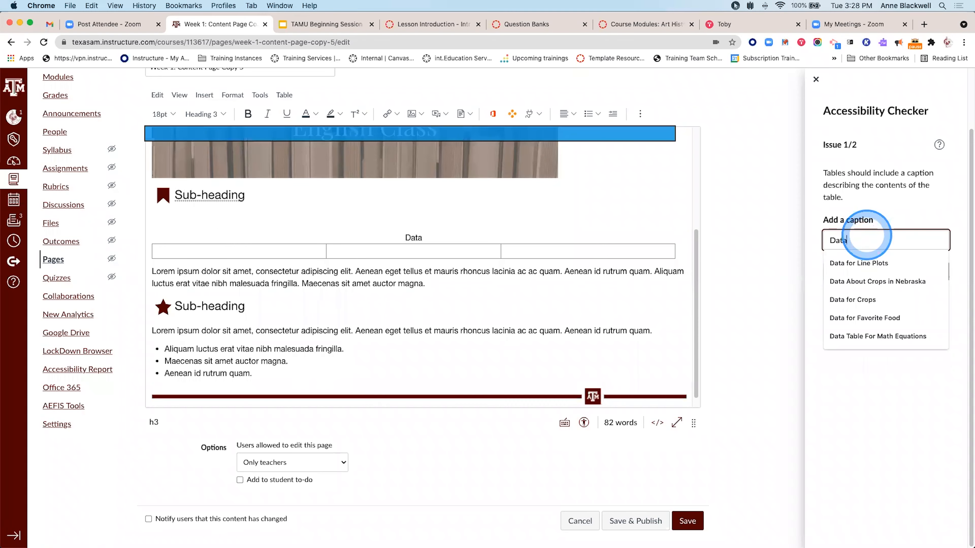
text( Table)
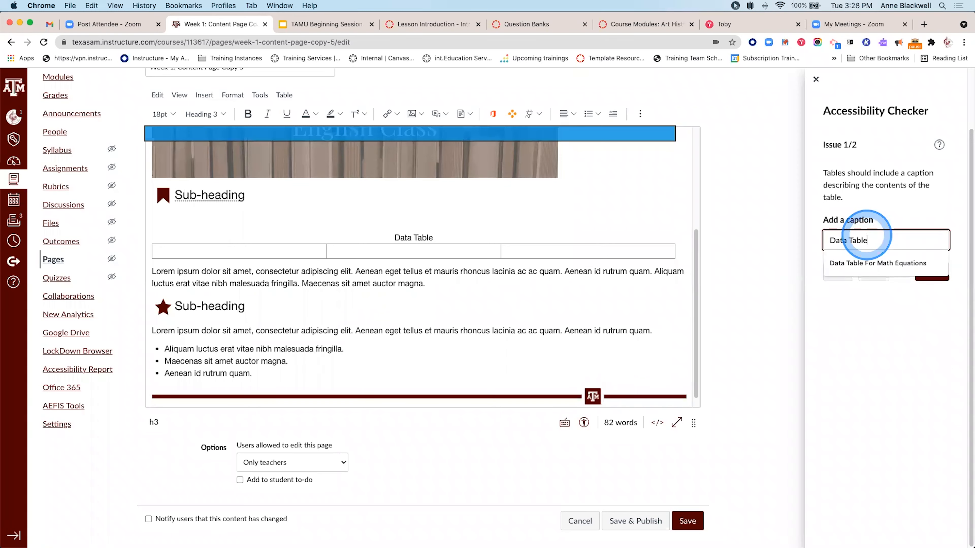
click(878, 263)
click(933, 273)
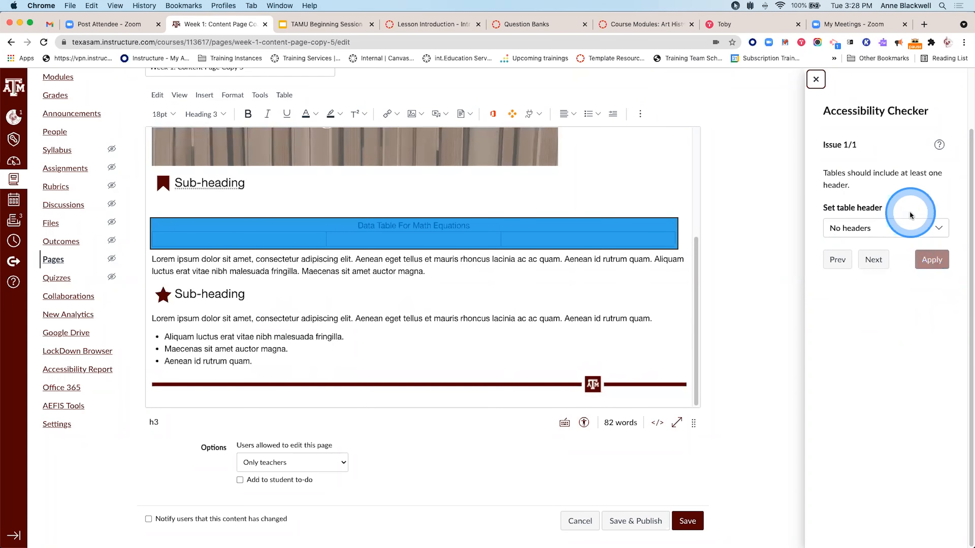
- Apply Header column as the table header type in the Accessibility Checker, and close its report
click(913, 227)
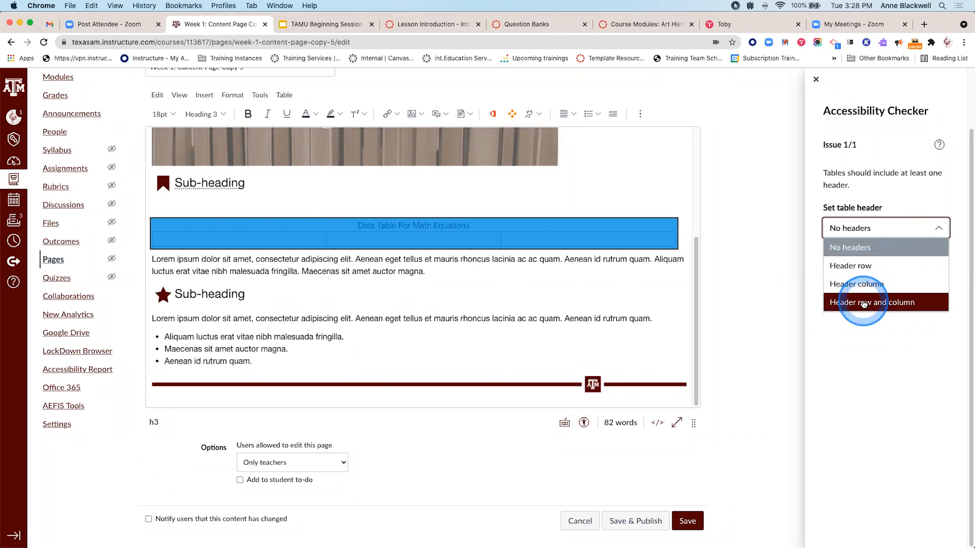
click(907, 287)
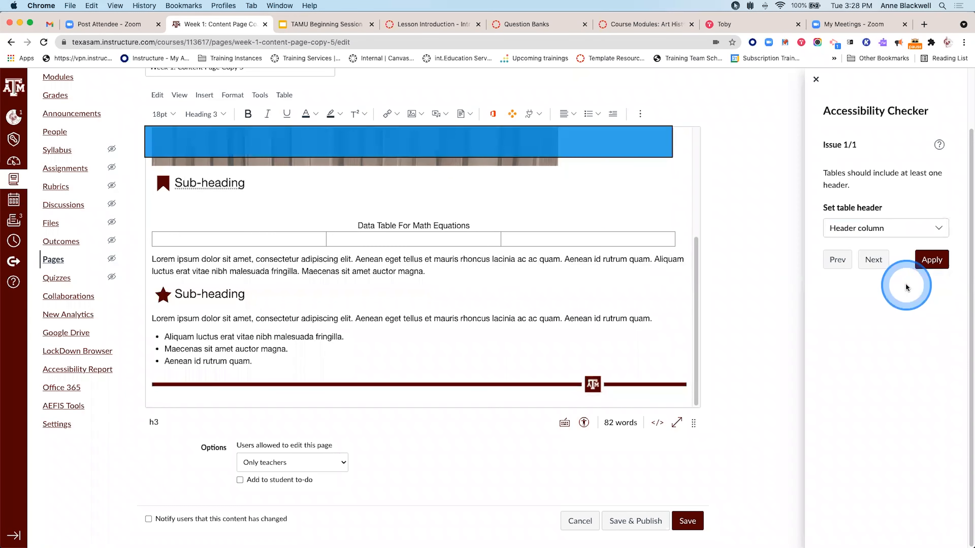
scroll(637, 243, up, 3)
click(640, 242)
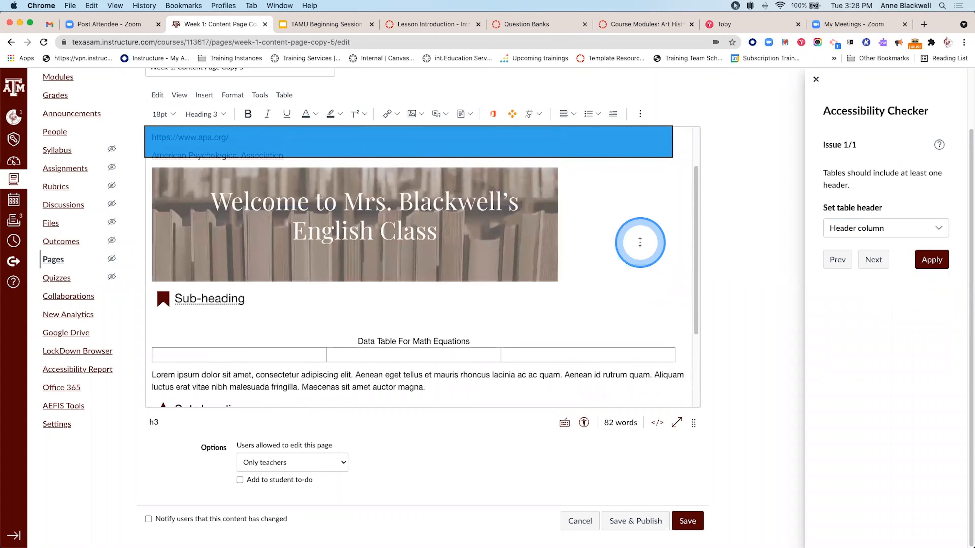
scroll(640, 242, up, 2)
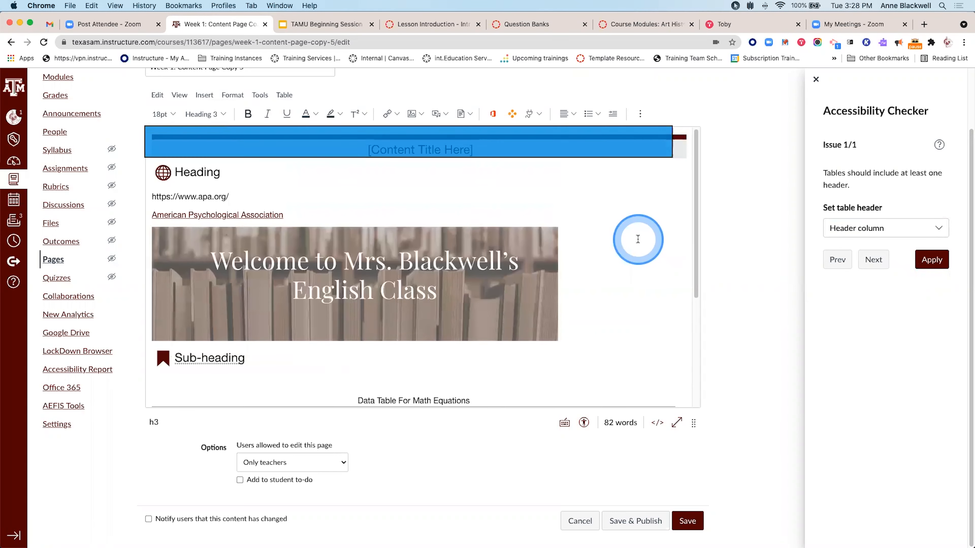
scroll(640, 238, up, 2)
click(933, 263)
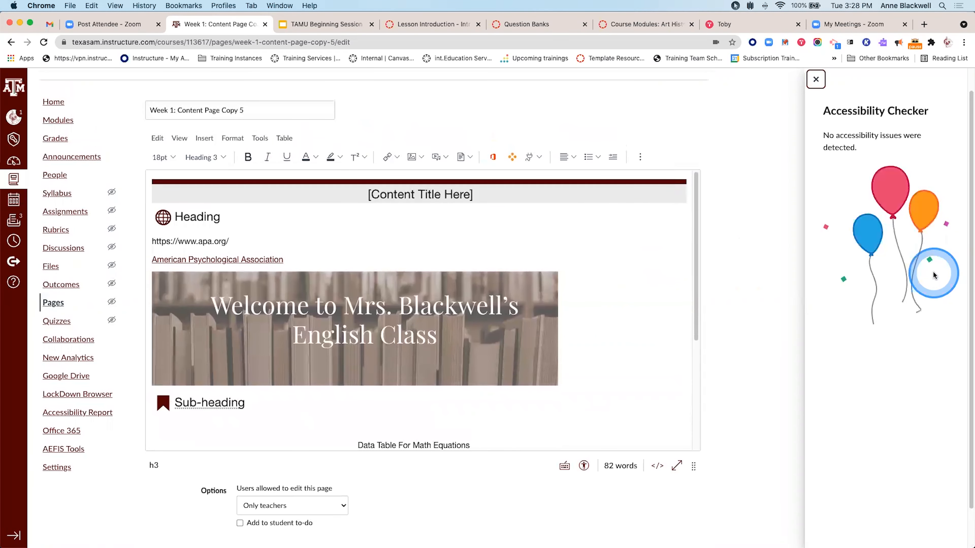
click(816, 80)
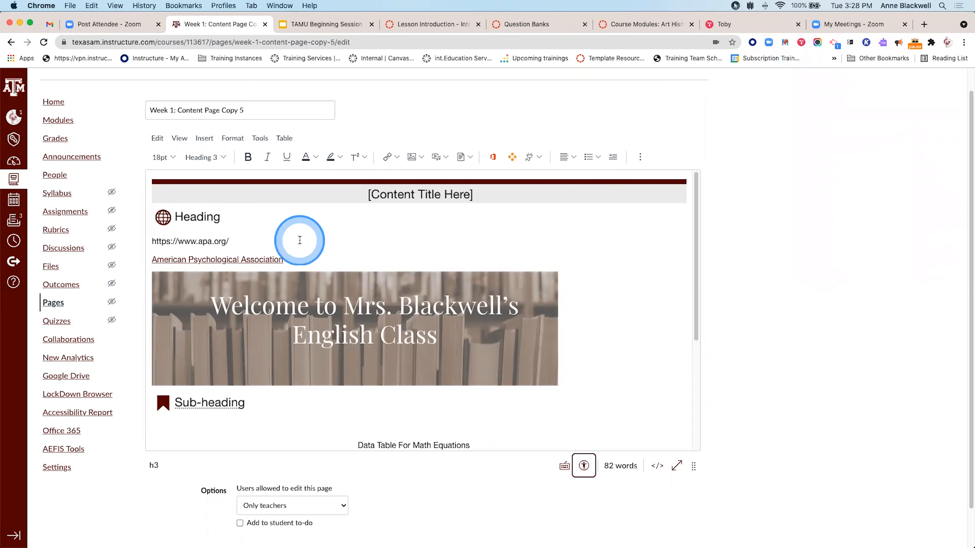
click(179, 242)
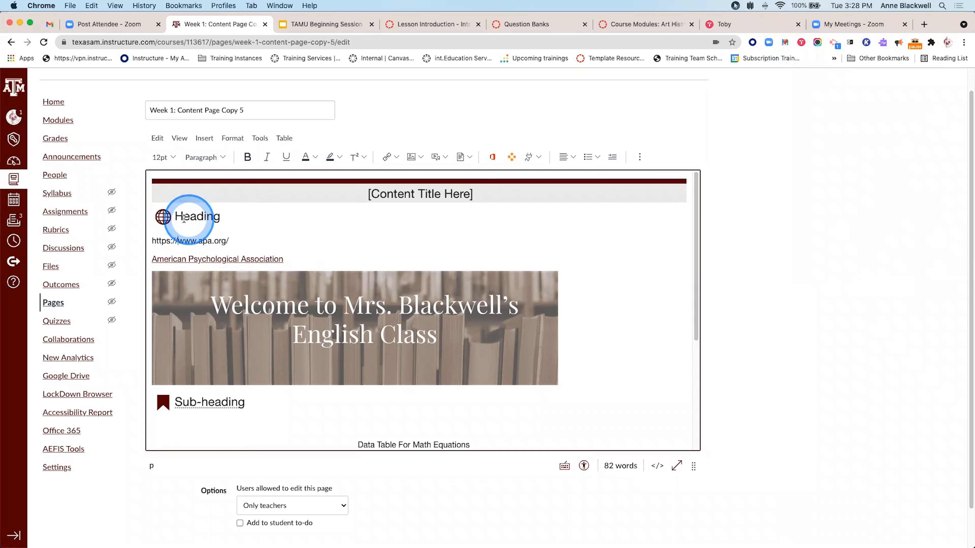
drag(174, 214, 290, 218)
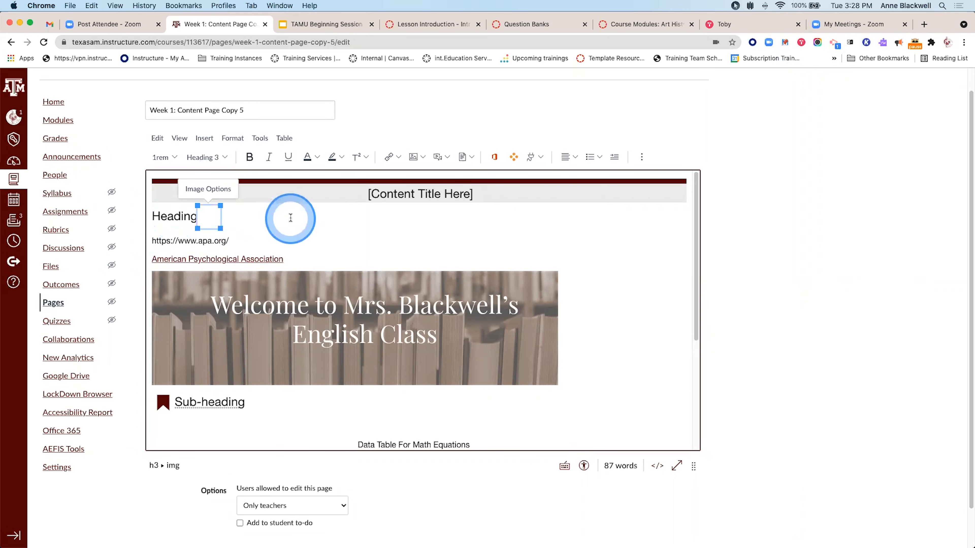
key(super+z)
- Apply a dark gray background color to the word "Heading" beside the globe icon
double_click(190, 220)
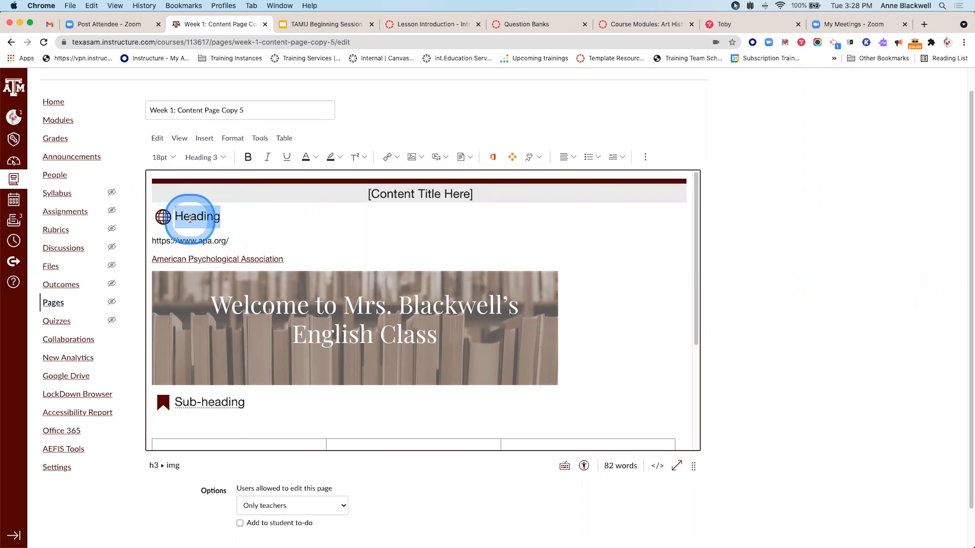
click(341, 158)
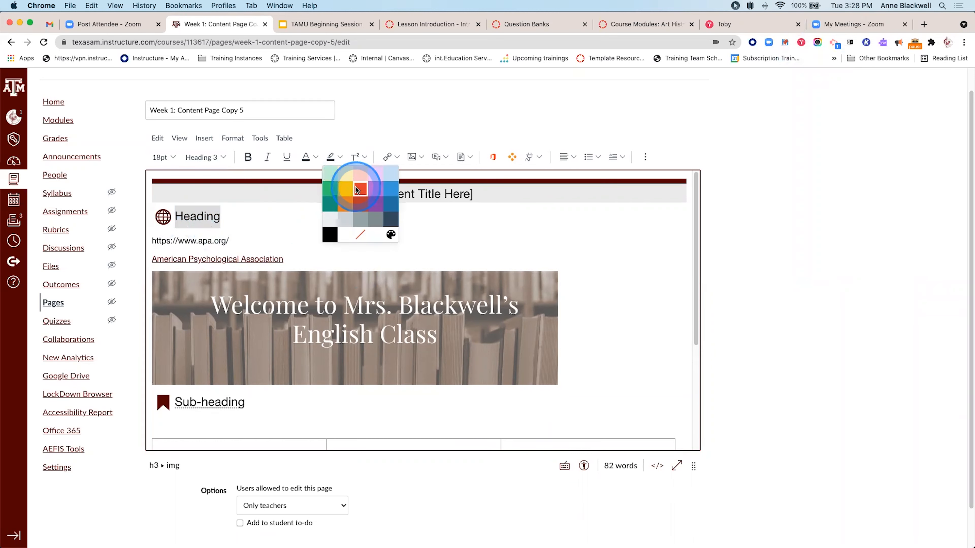
click(375, 218)
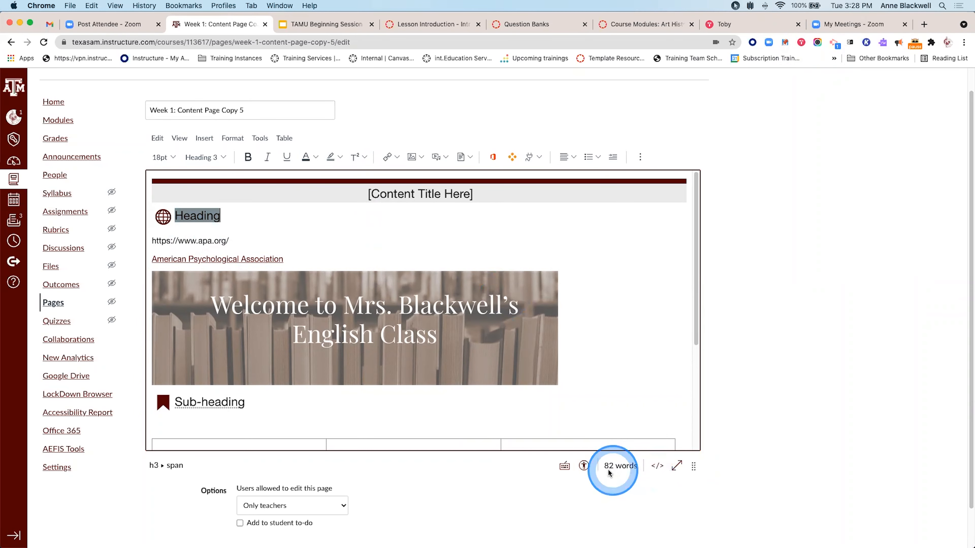
- Run the Accessibility Checker and apply the caption "Navigation Table" to the table
click(588, 468)
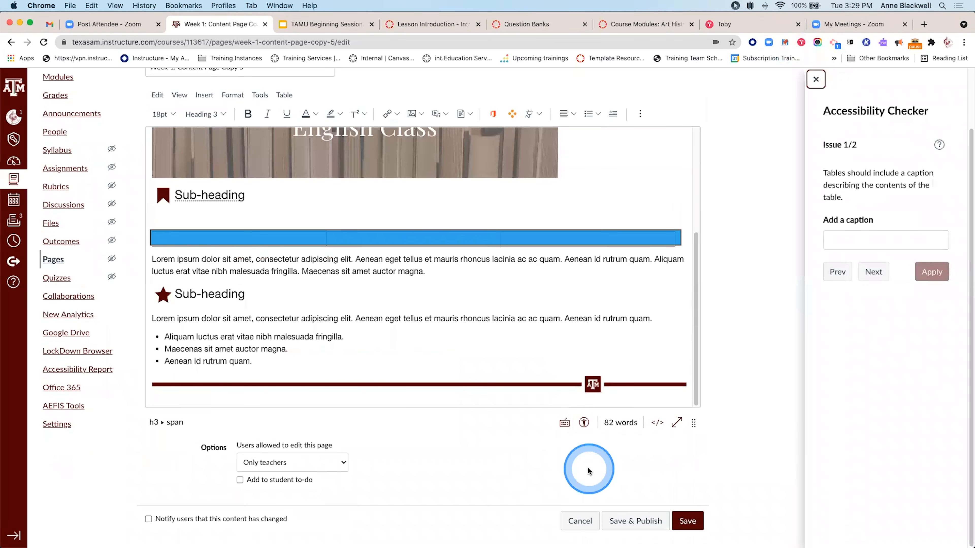
click(885, 241)
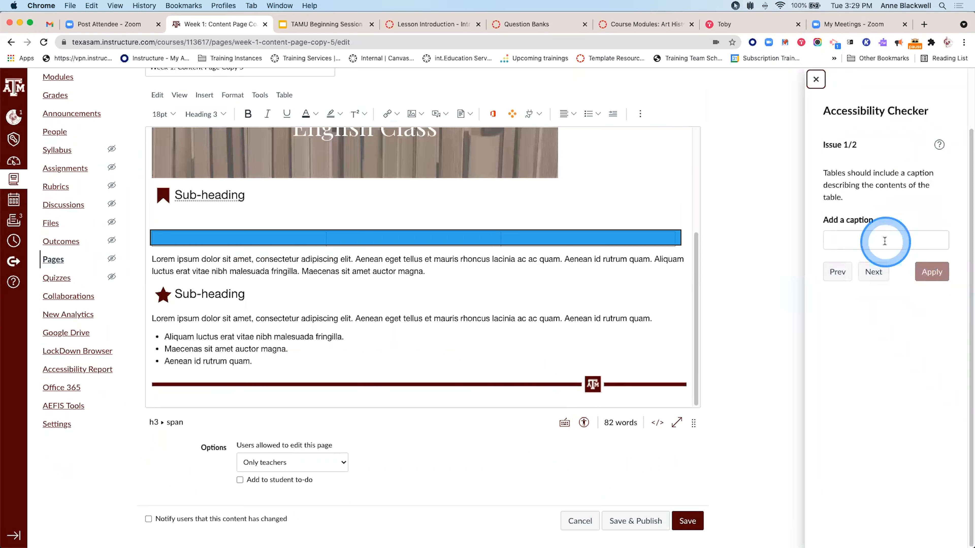
click(859, 260)
click(933, 271)
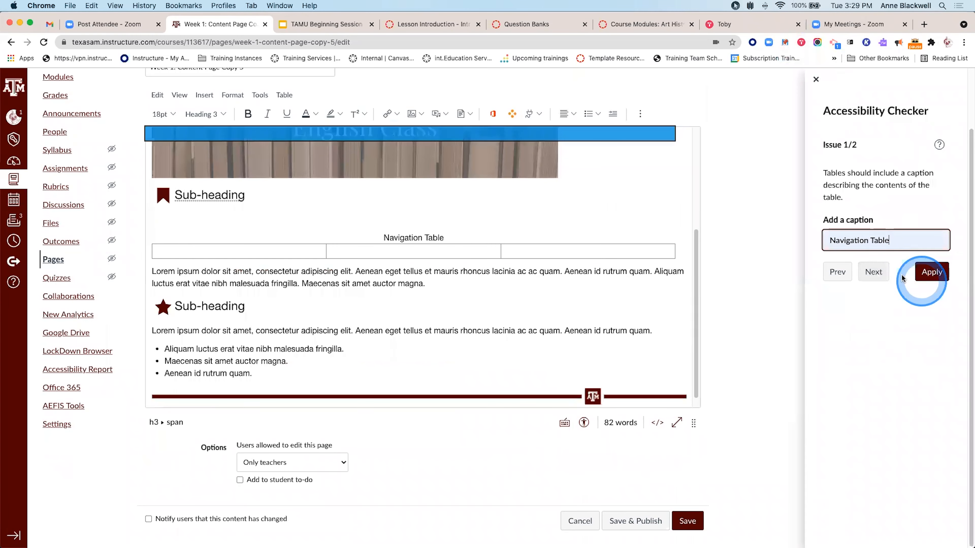
- Set the table's header to Header column in the Accessibility Checker, apply it, and close the report
click(875, 233)
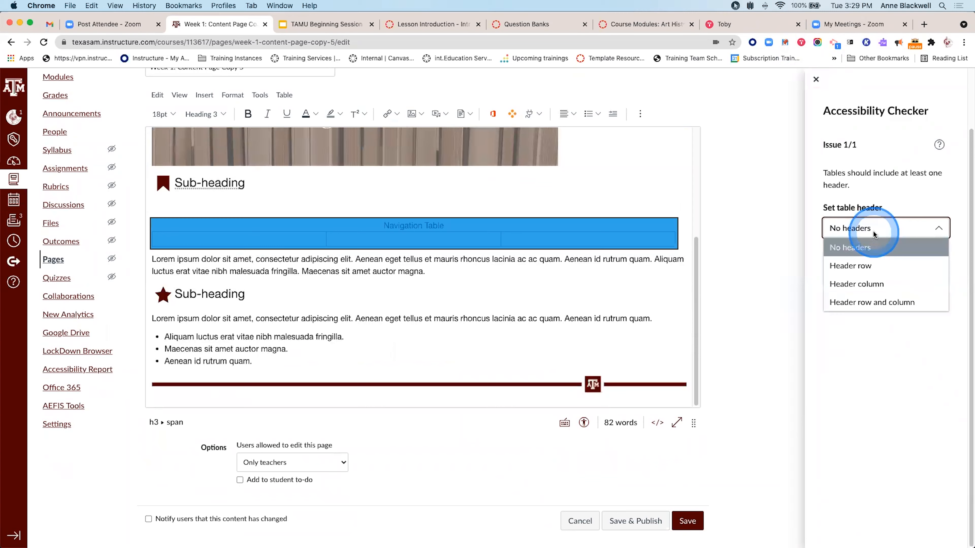
click(879, 283)
click(932, 260)
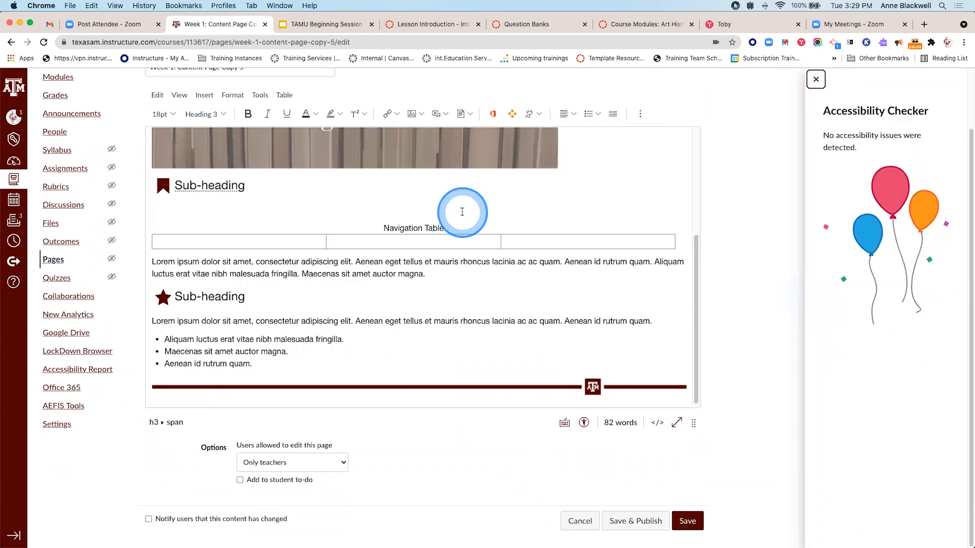
scroll(544, 212, up, 5)
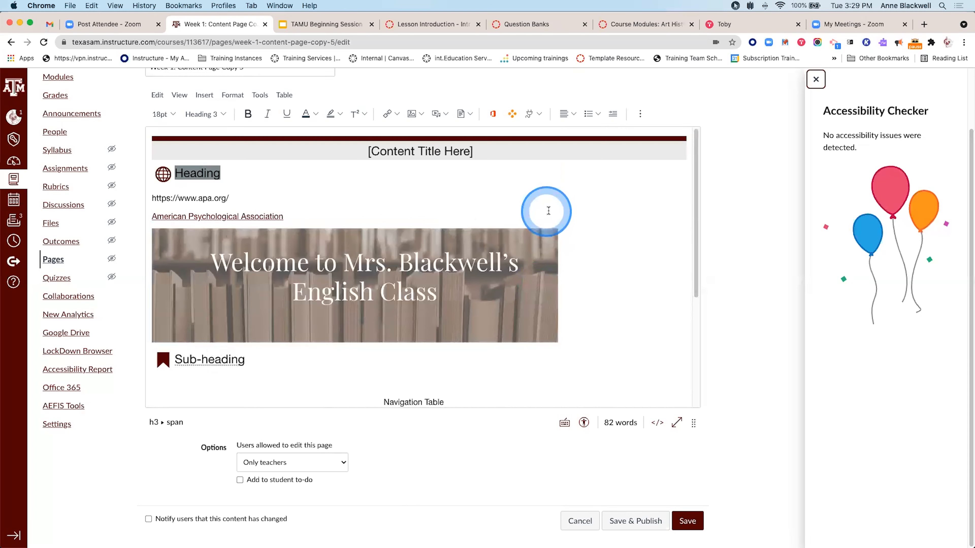
click(816, 80)
click(247, 150)
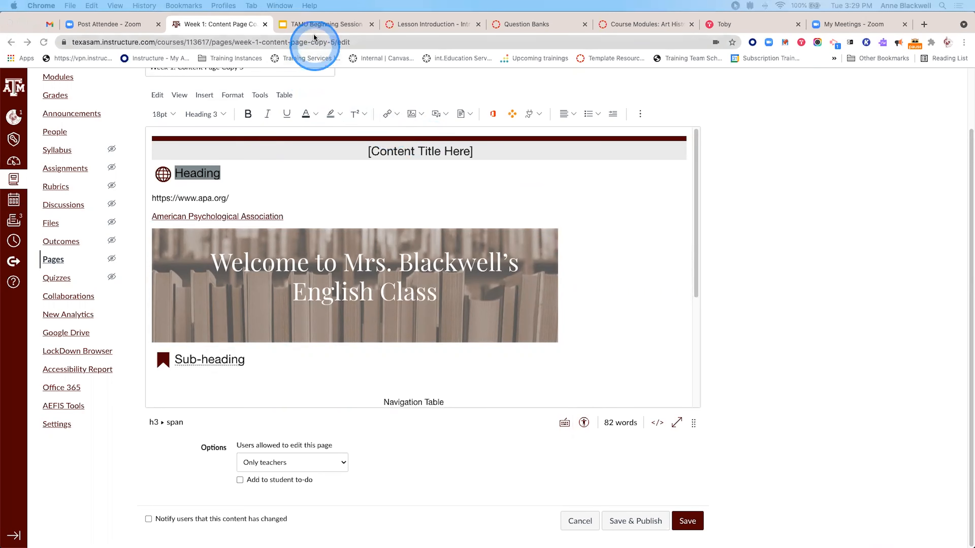
- Switch to the Google Slides presentation, start the 5-minute timer on the Accessibility Checker slide, and advance to "Considerations When Building Pages"
click(311, 24)
click(56, 530)
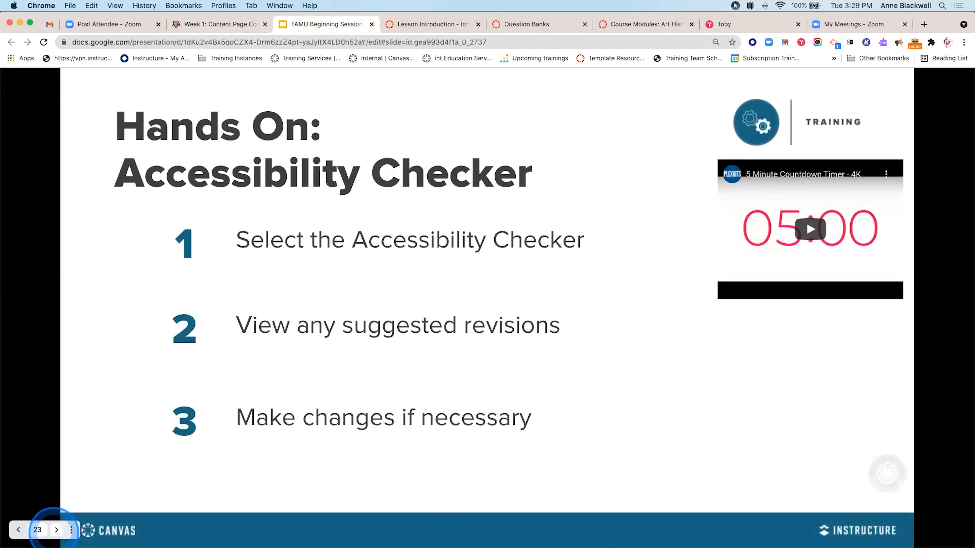
click(810, 230)
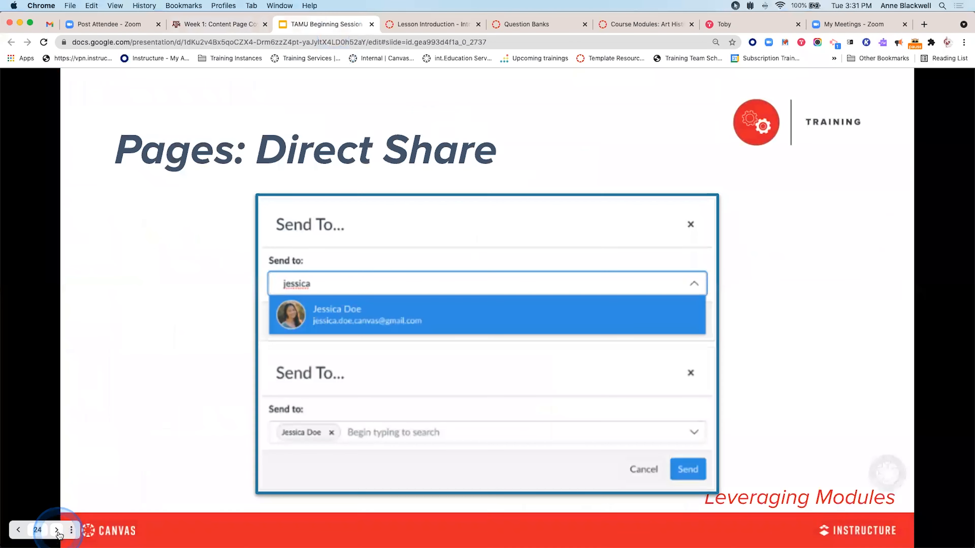
click(57, 531)
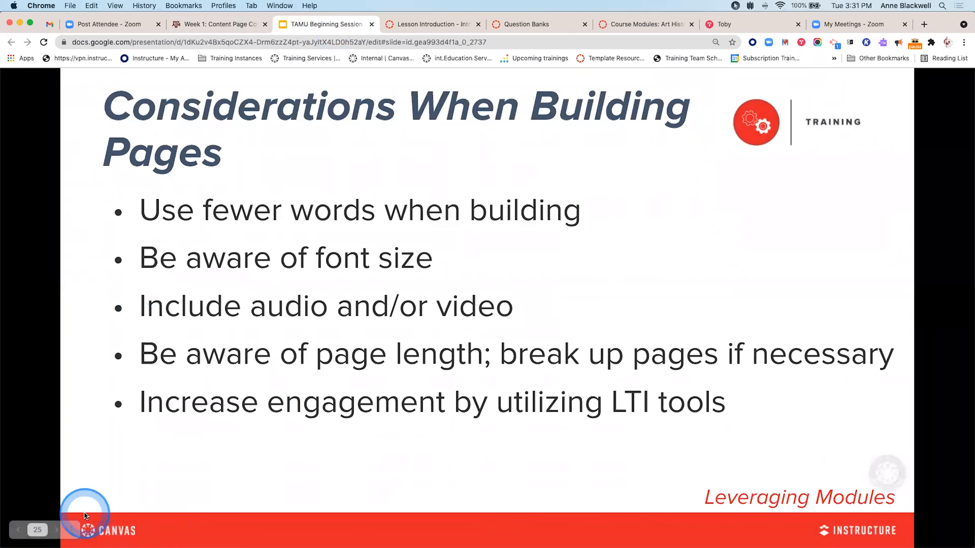
- Switch back to the Canvas course's Modules page and open the Send To dialog for "Week 1: Content Page Copy 5"
click(218, 25)
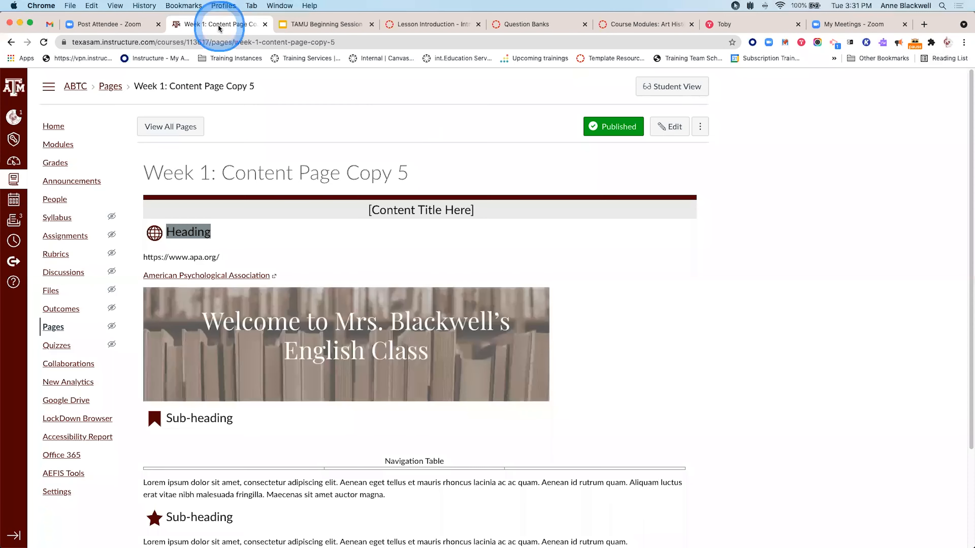
click(62, 149)
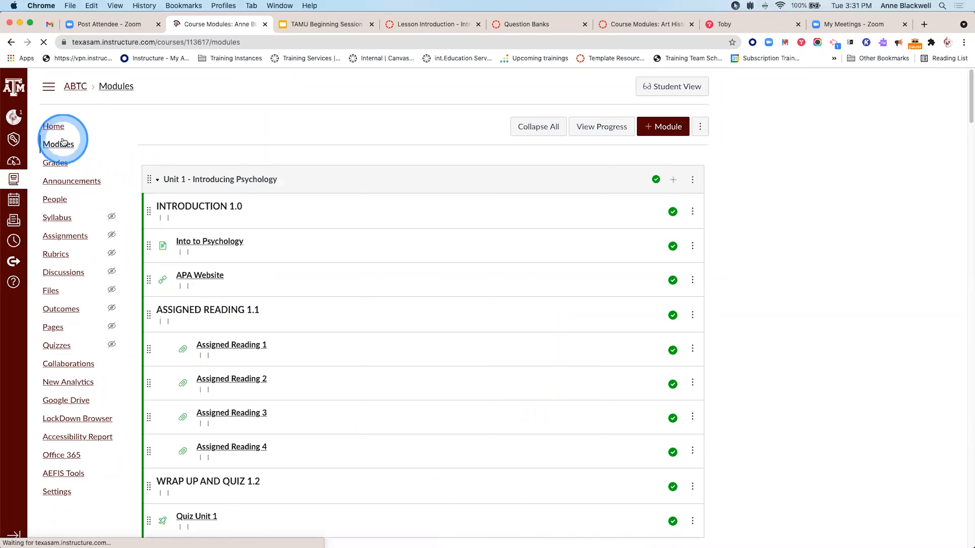
scroll(455, 261, down, 3)
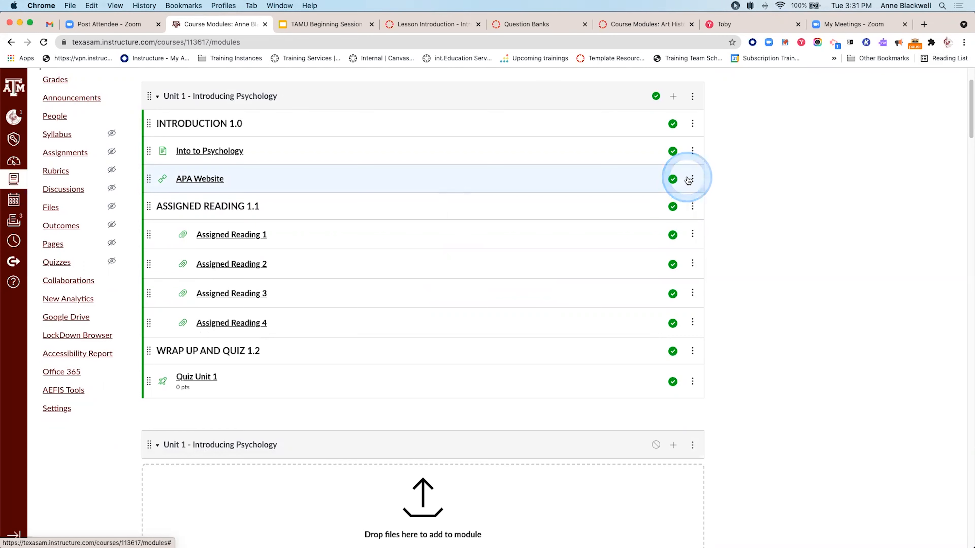
click(695, 204)
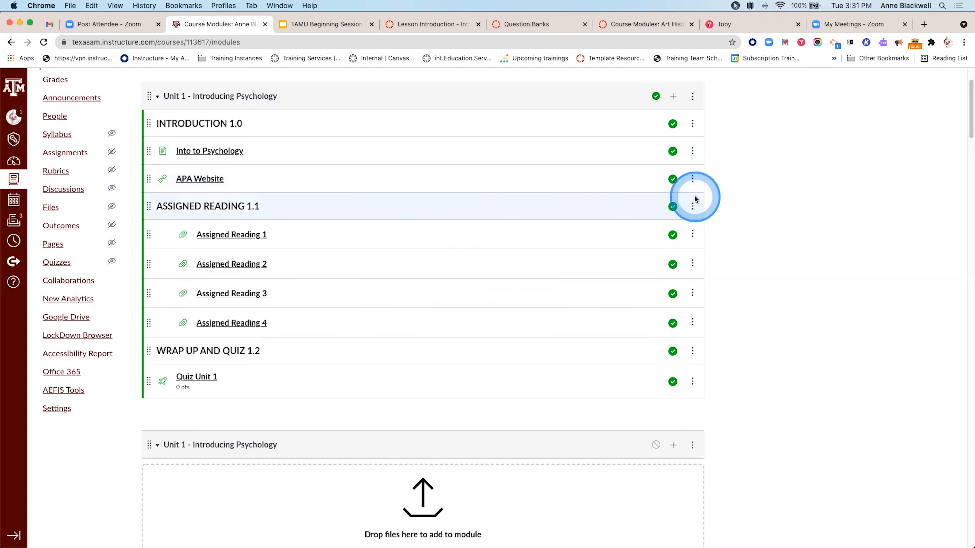
scroll(694, 199, down, 20)
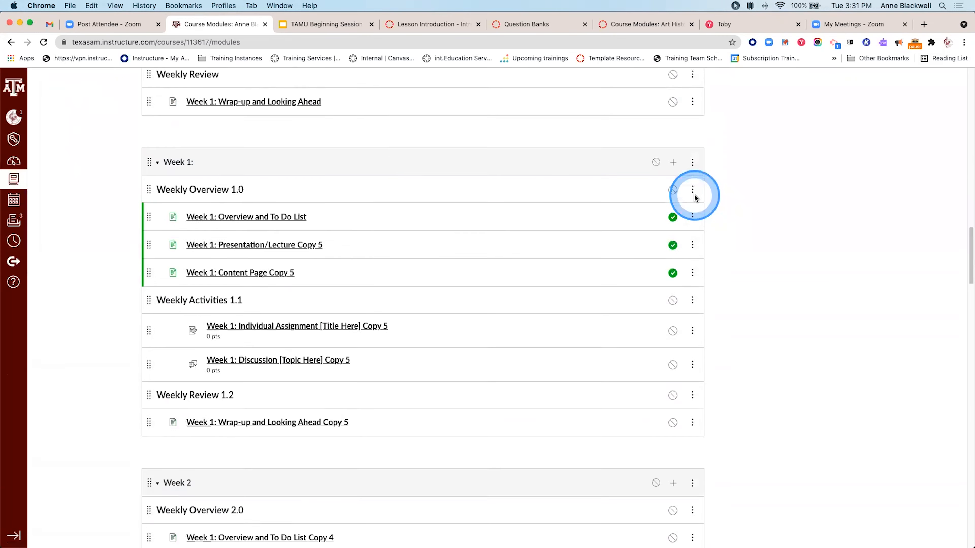
scroll(694, 193, up, 8)
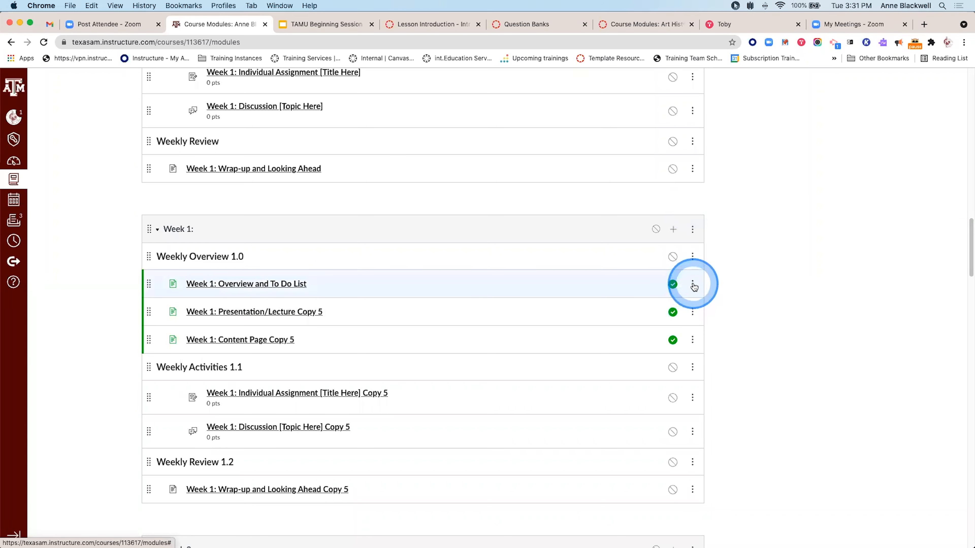
click(692, 340)
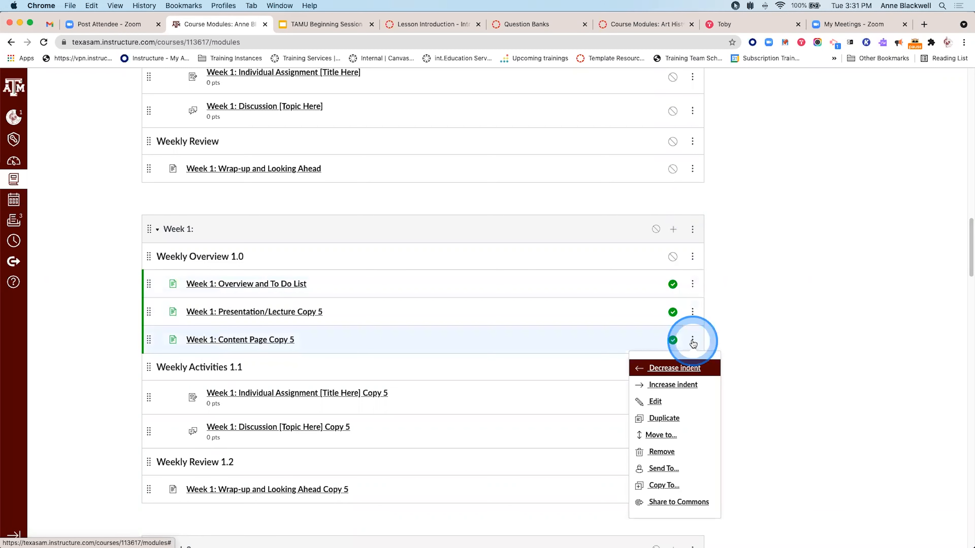
click(677, 471)
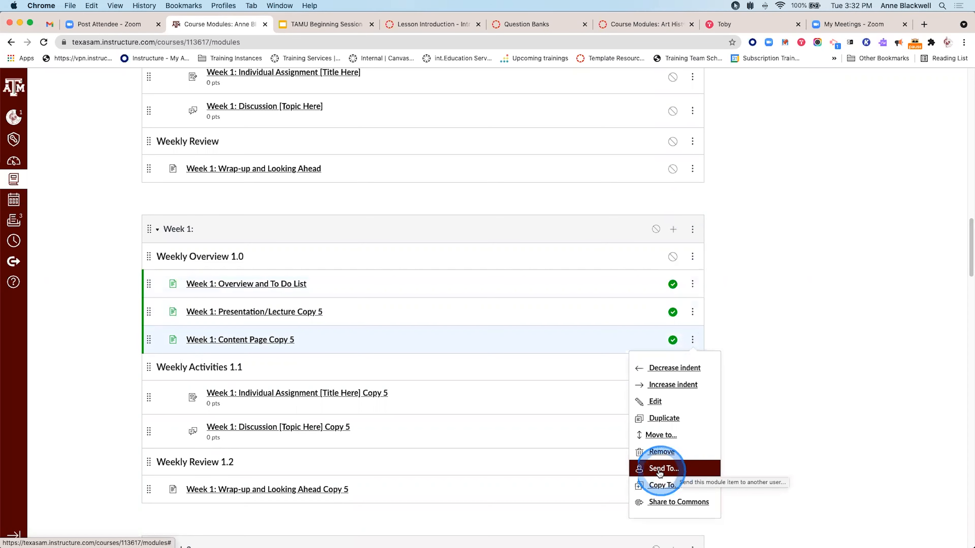
click(676, 471)
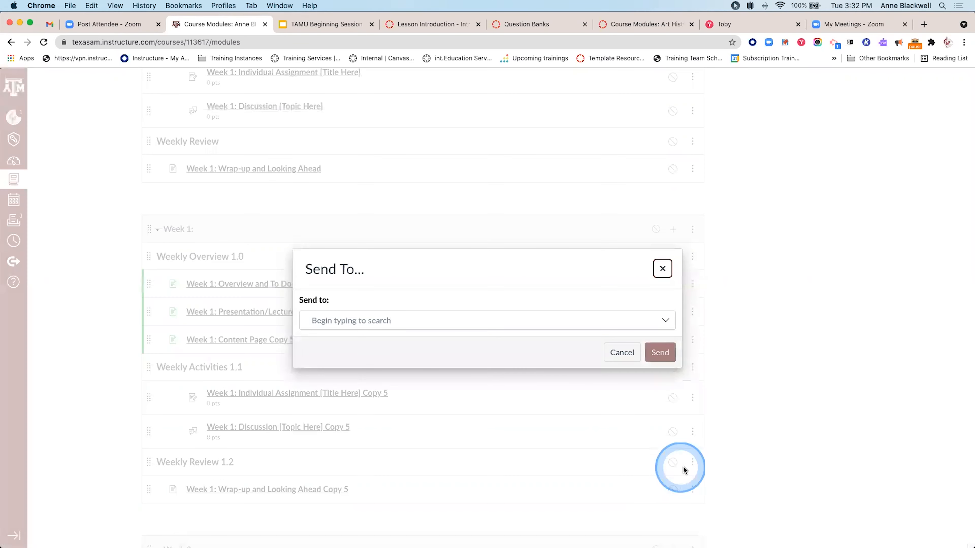
- Search by first name for two recipients and add both to the Send To dialog, and close it without sending
click(405, 317)
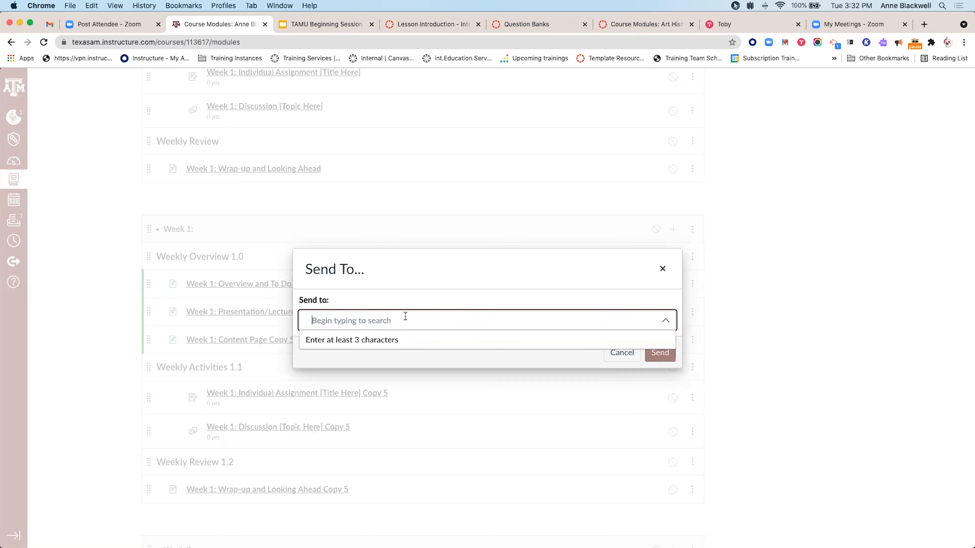
text(jennifer)
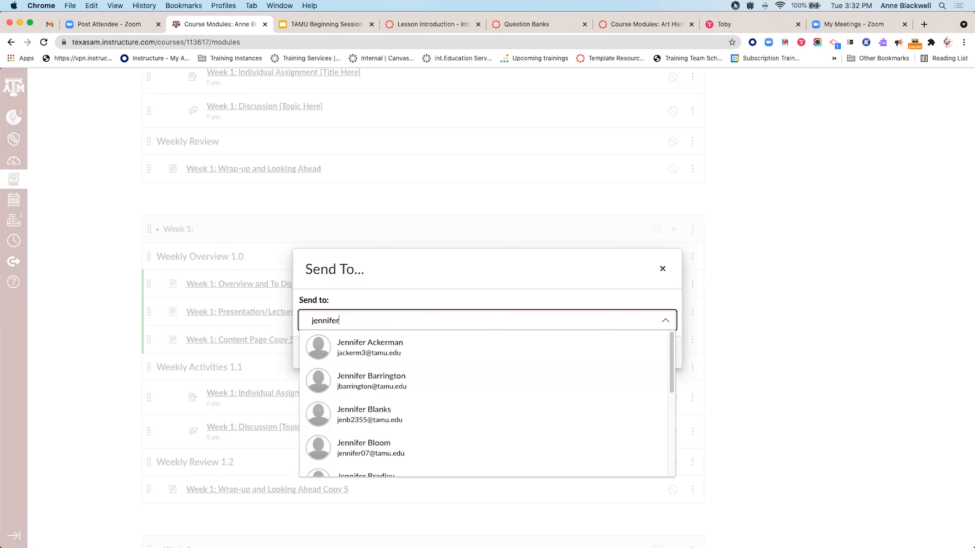
click(386, 348)
click(444, 331)
text(jennifer)
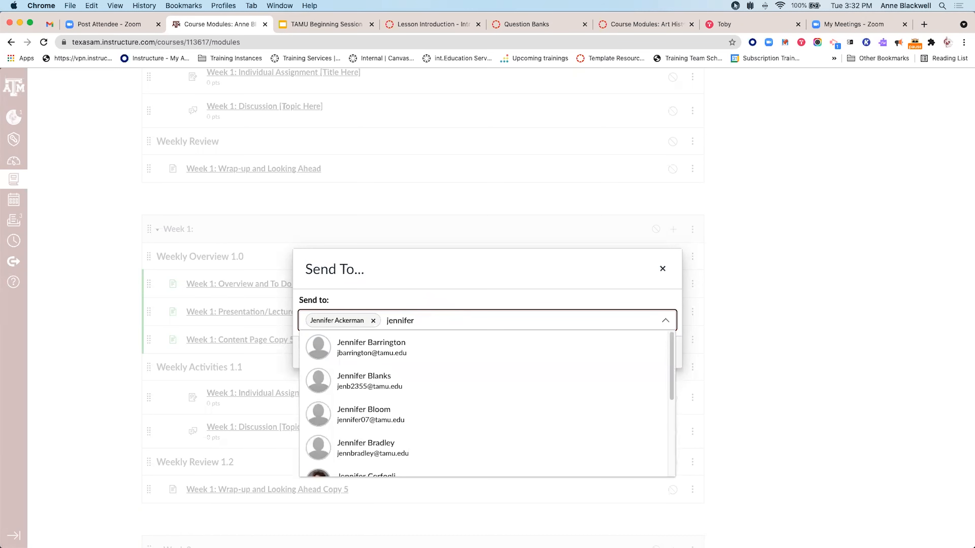
click(429, 354)
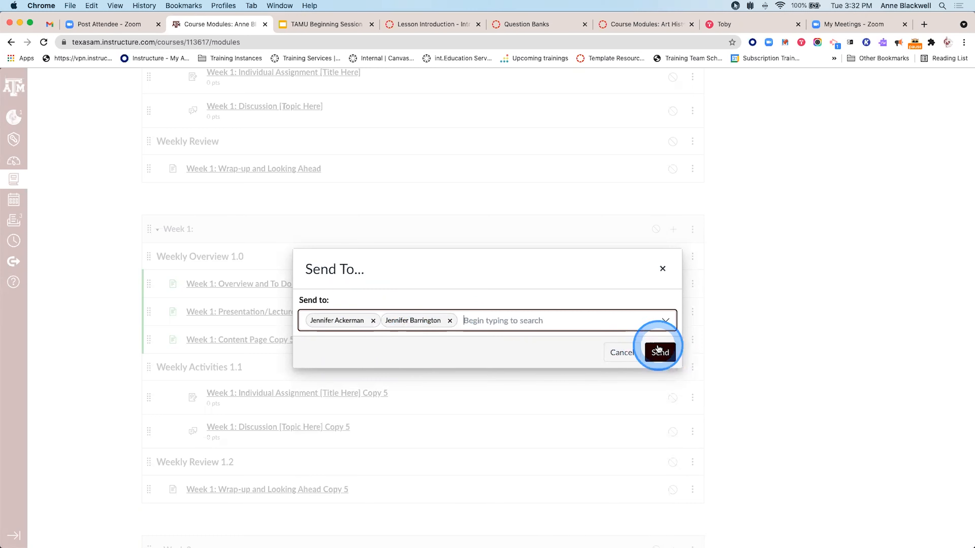
click(661, 270)
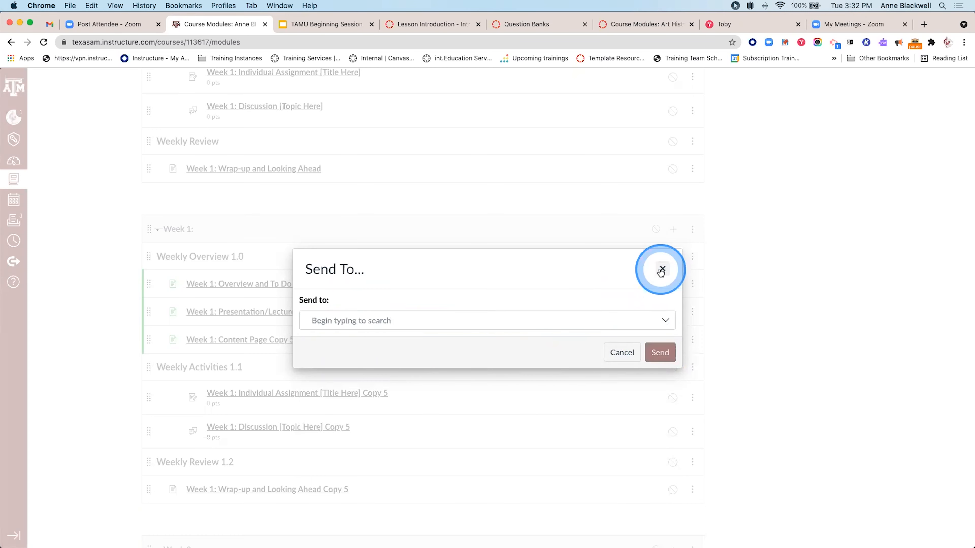
- Open the Account tray from the course's Modules page and close it again
scroll(430, 276, up, 15)
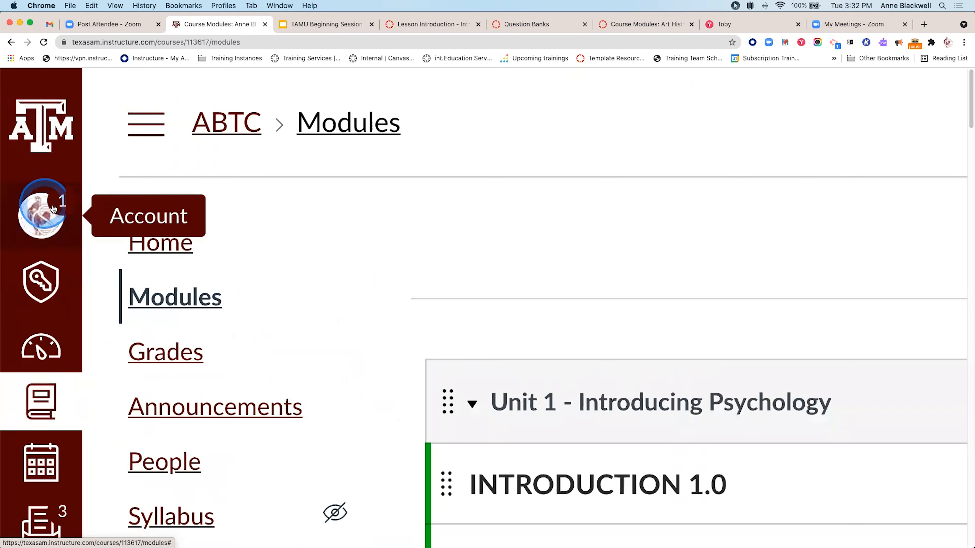
click(44, 220)
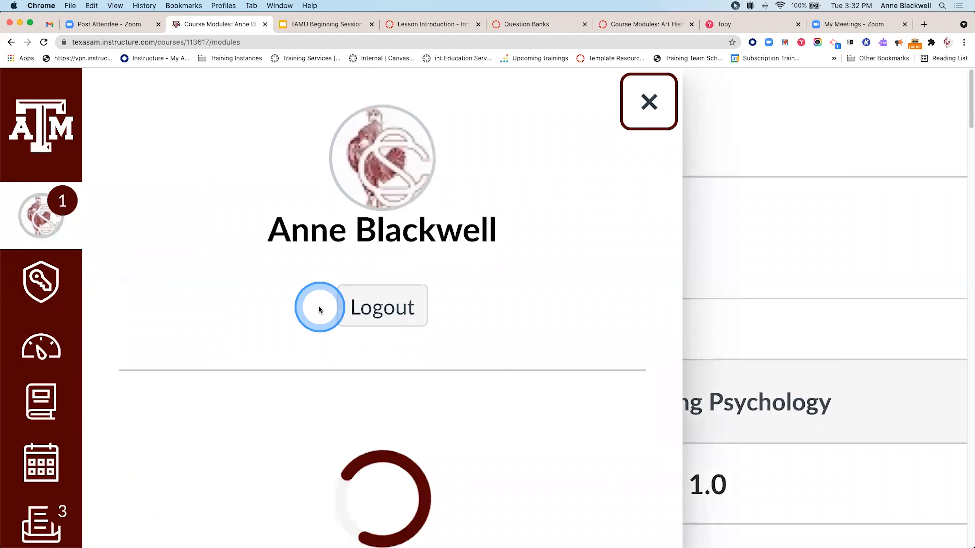
scroll(318, 306, down, 5)
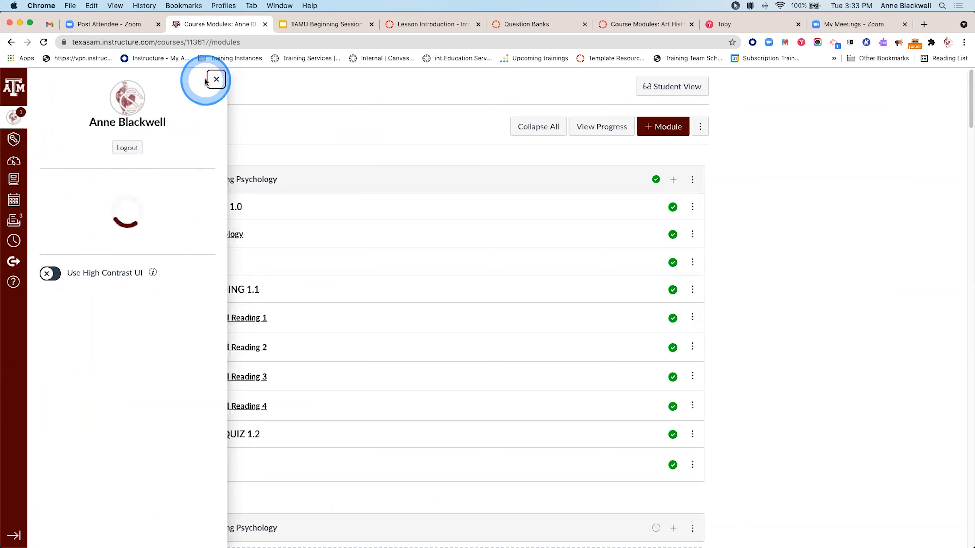
click(215, 80)
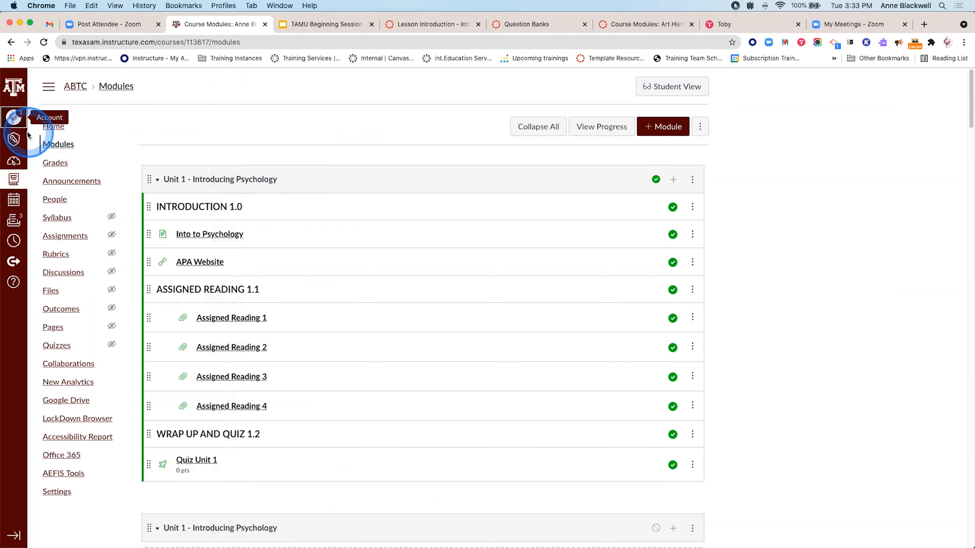
- Switch back to the Google Slides presentation at the "Considerations When Building Pages" slide
scroll(28, 134, up, 5)
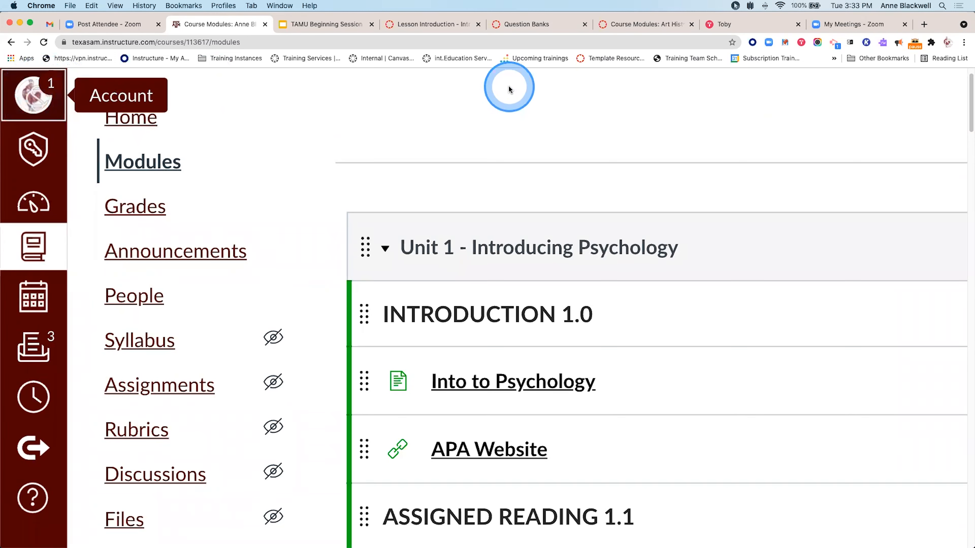
scroll(508, 89, down, 5)
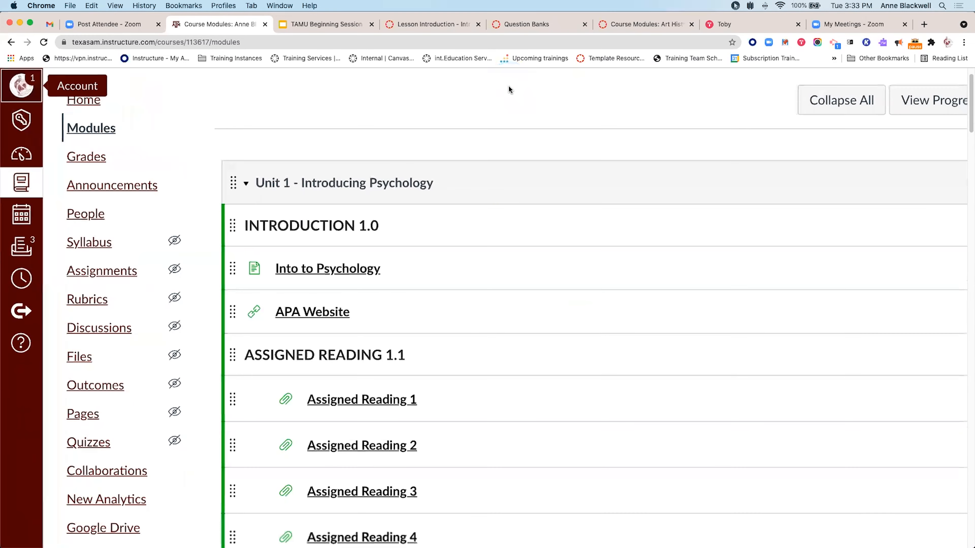
scroll(509, 89, up, 1)
scroll(508, 89, down, 5)
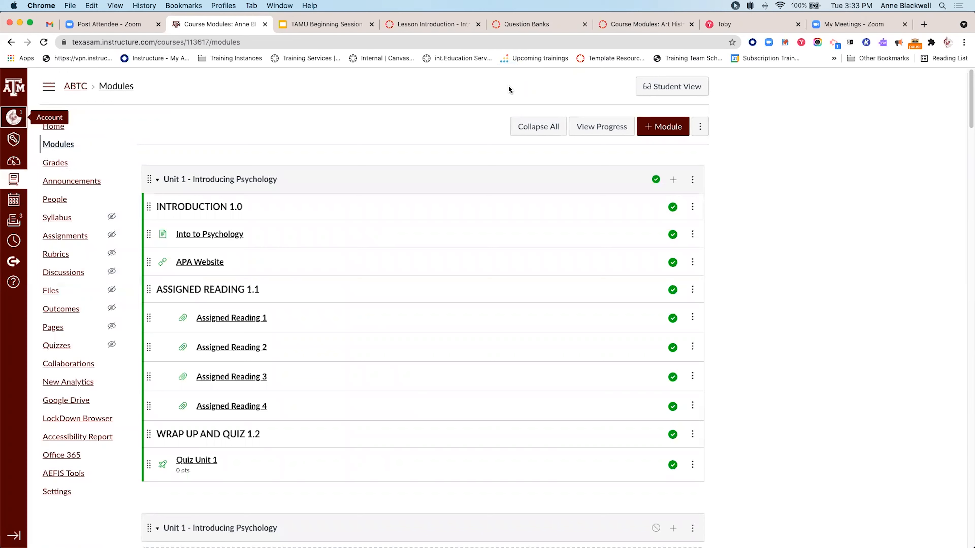
click(312, 24)
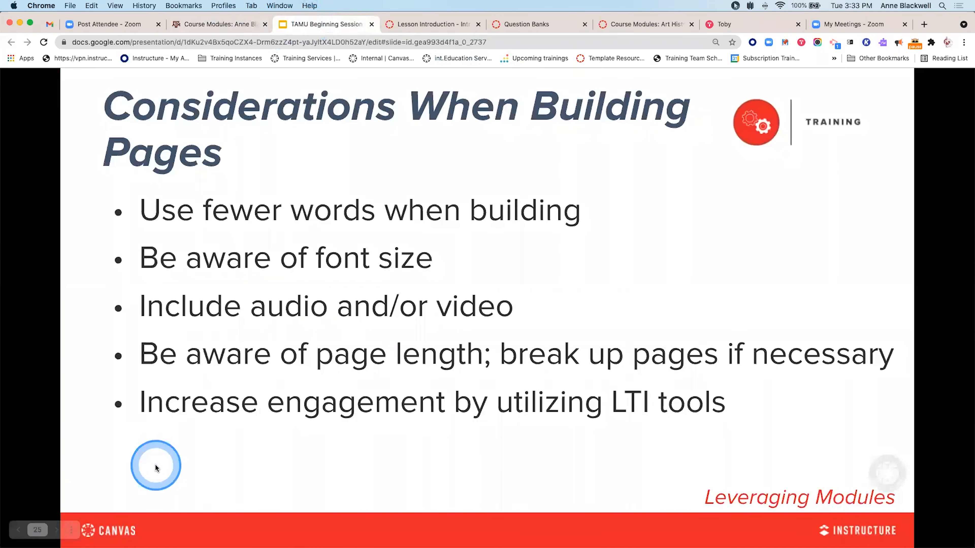
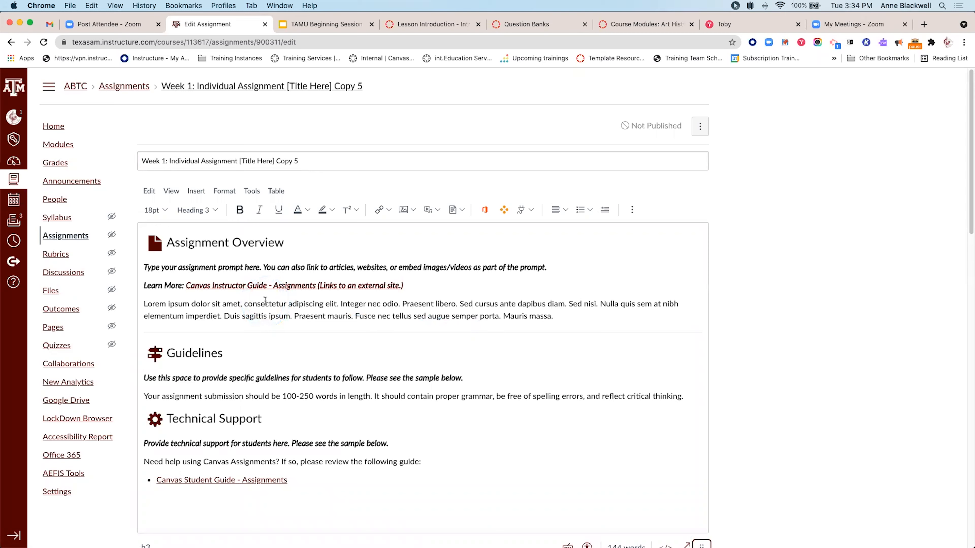
- Examine the Assignment Overview, Guidelines and Technical Support template sections of "Week 1: Individual Assignment [Title Here] Copy 5"
click(192, 245)
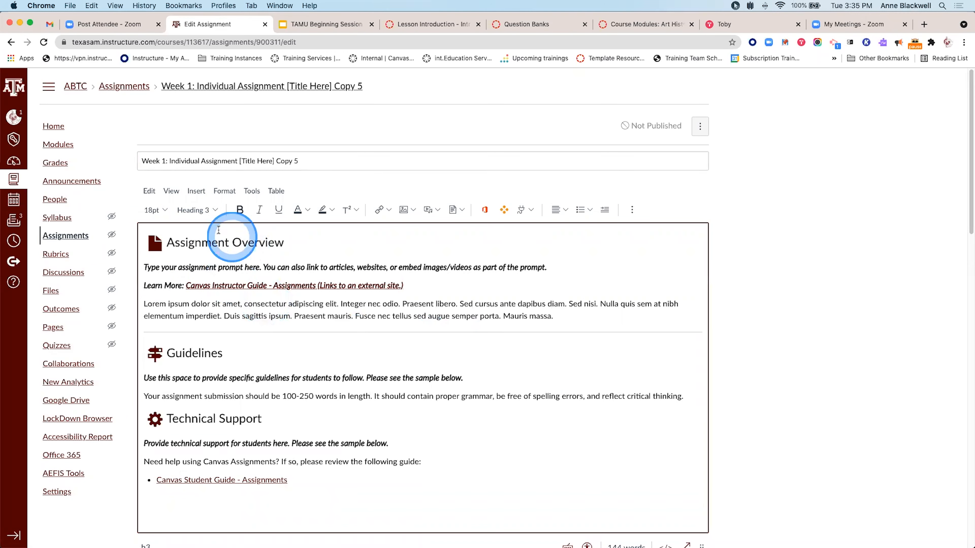
scroll(158, 215, up, 5)
scroll(158, 215, down, 5)
scroll(158, 215, down, 2)
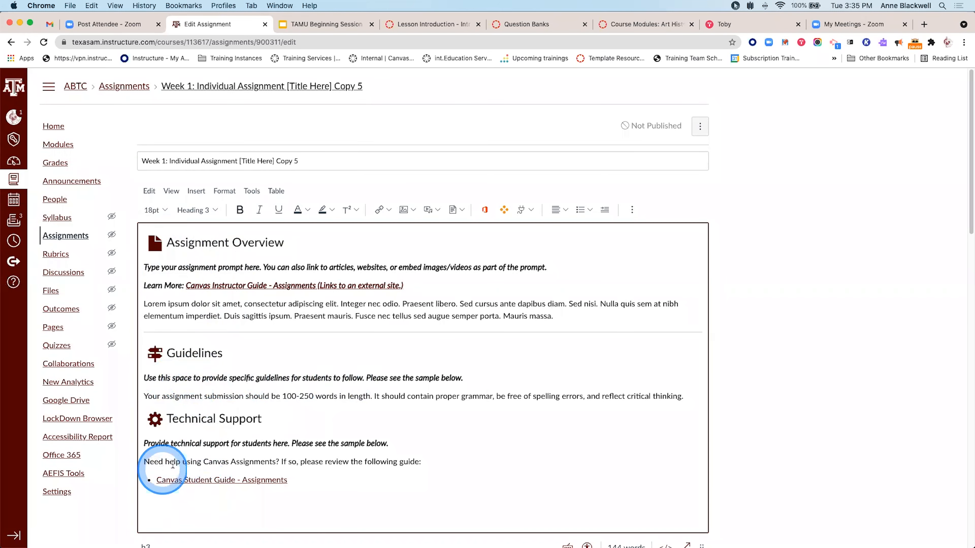
scroll(197, 469, up, 5)
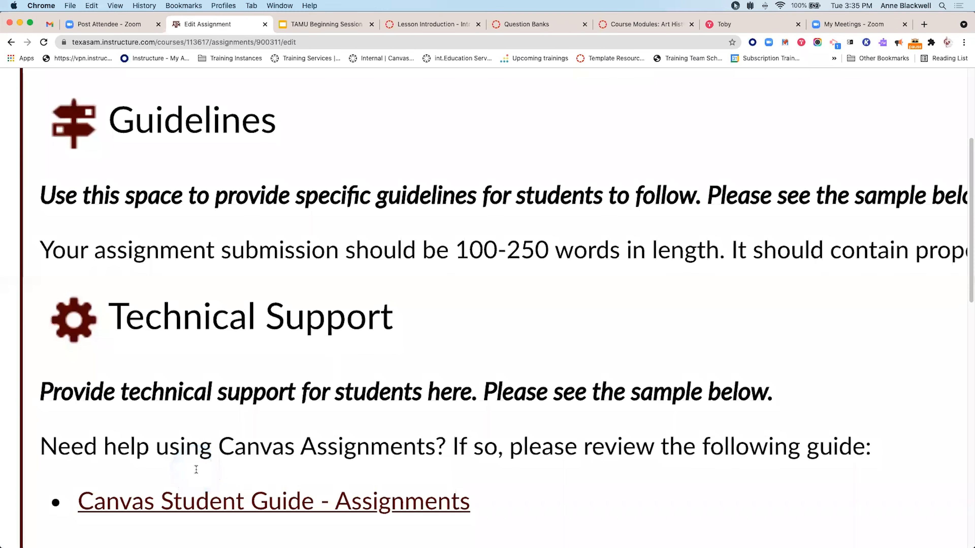
scroll(196, 470, down, 5)
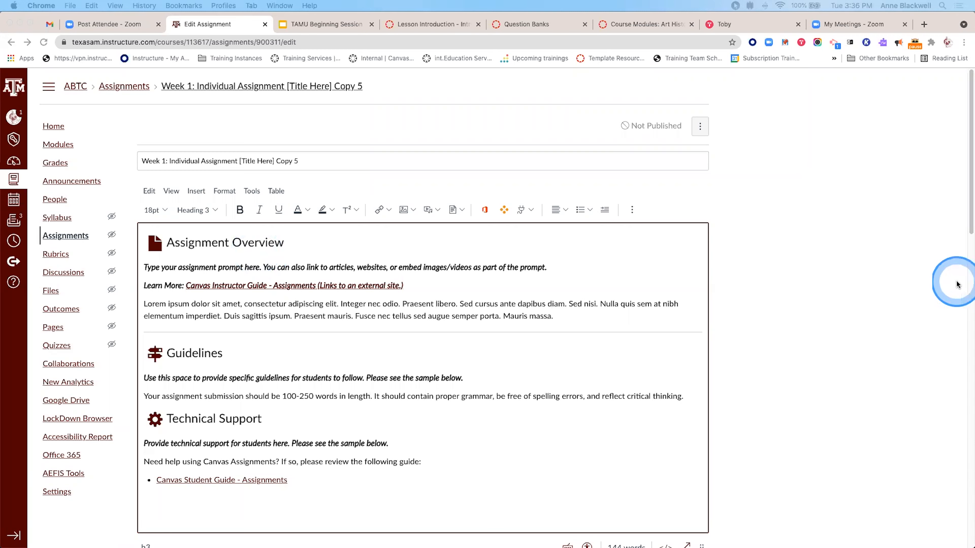
- Replace the Assignment Overview placeholder text with "Write full and complete responses to the following questions and upload your response as a Word document."
click(244, 267)
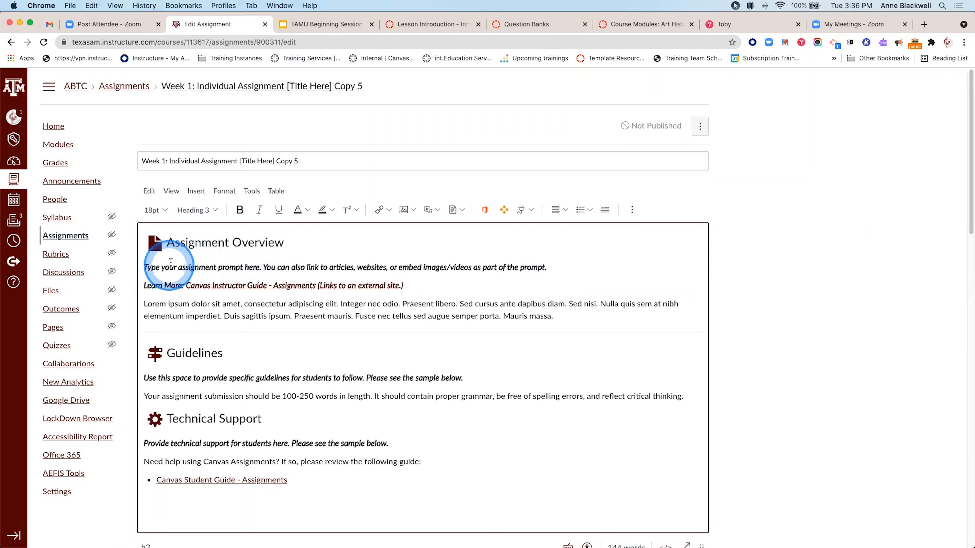
drag(143, 265, 569, 318)
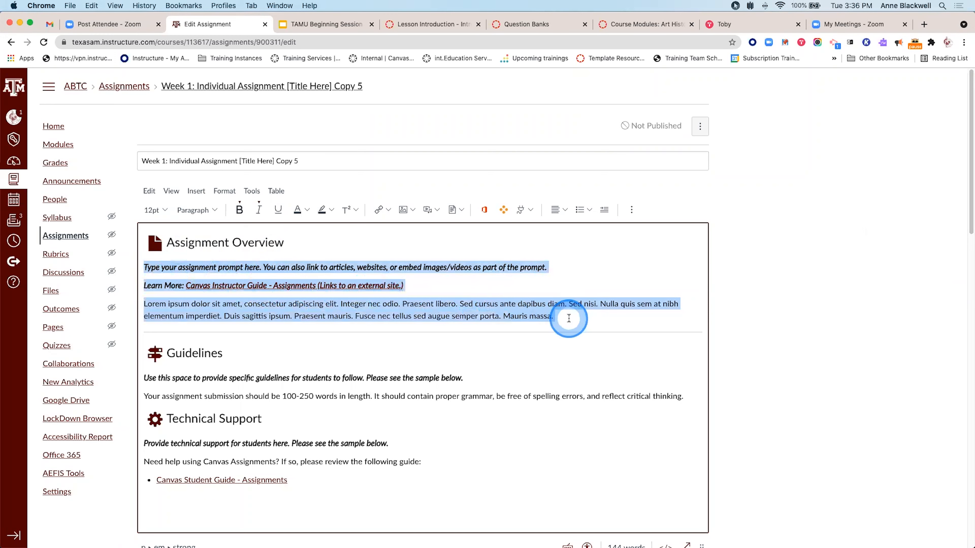
key(BackSpace)
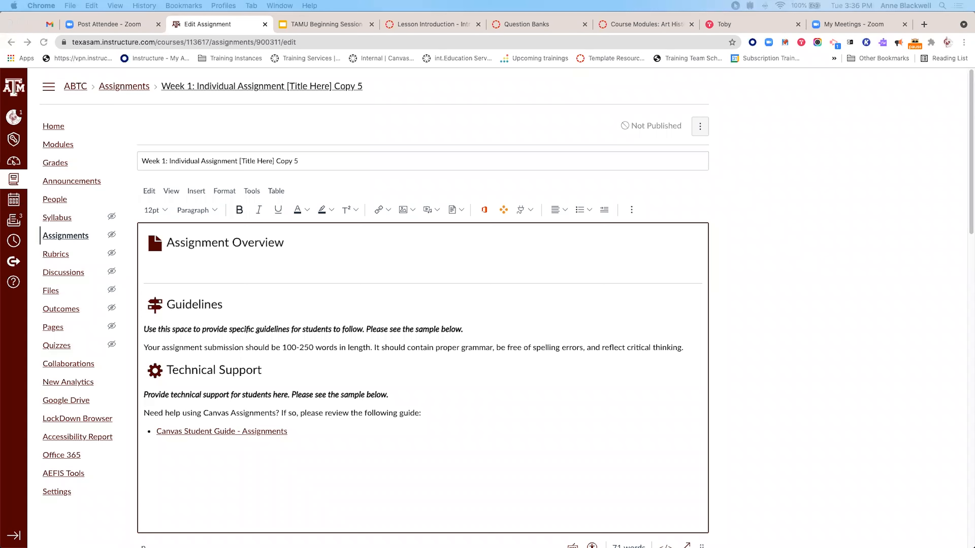
click(205, 262)
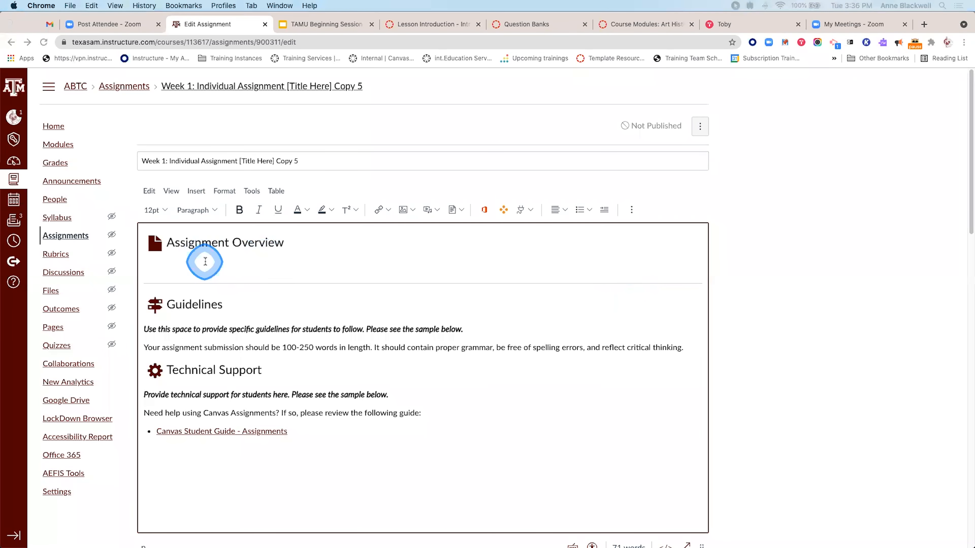
text(Write full and complete responses to the following questions and upload your response as a Word)
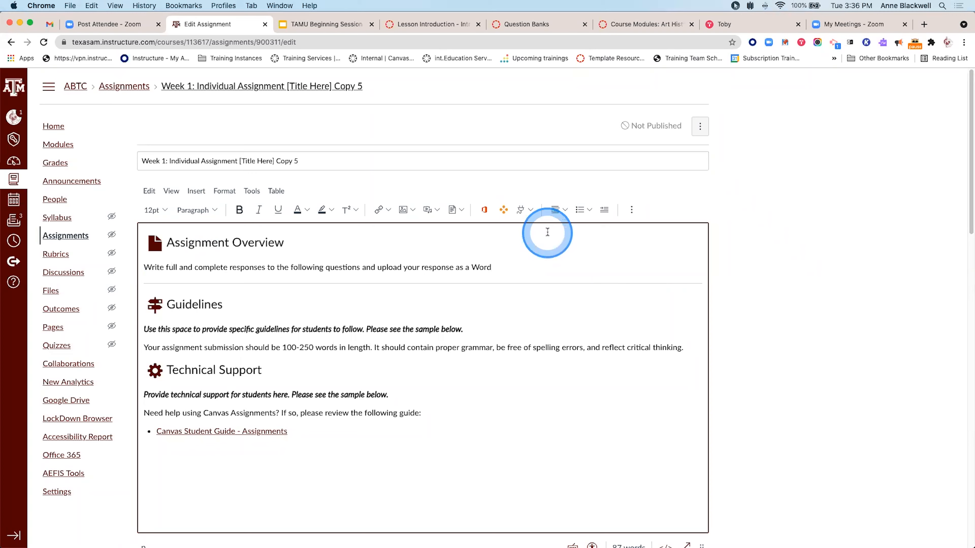
text(ent.)
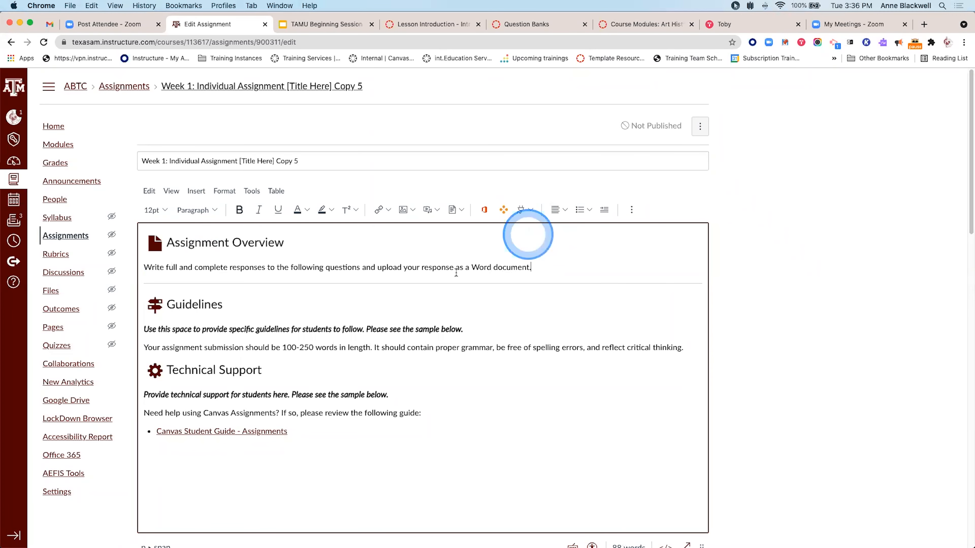
- Delete the sample text beneath the Guidelines heading and change that heading to "Questions"
scroll(325, 323, down, 2)
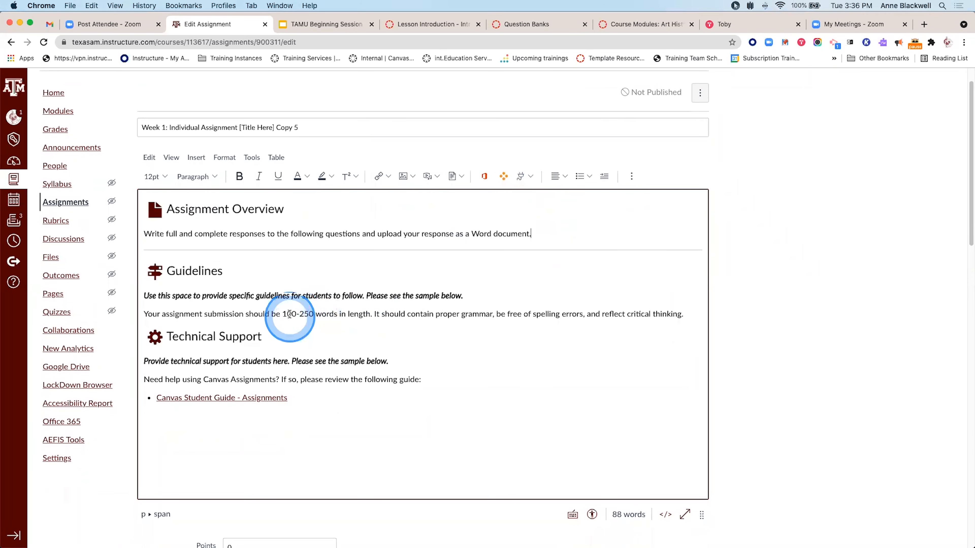
drag(145, 294, 668, 302)
key(BackSpace)
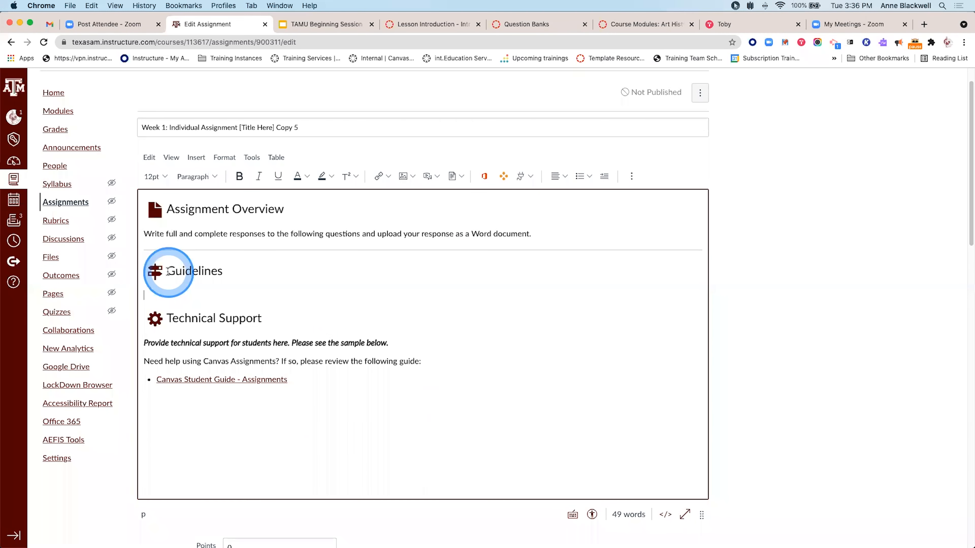
drag(169, 271, 315, 275)
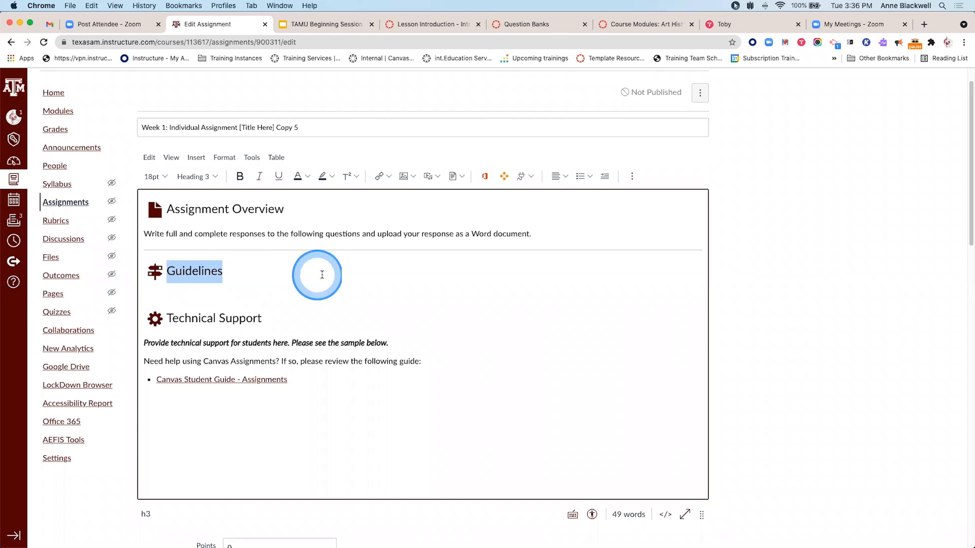
text(Questions)
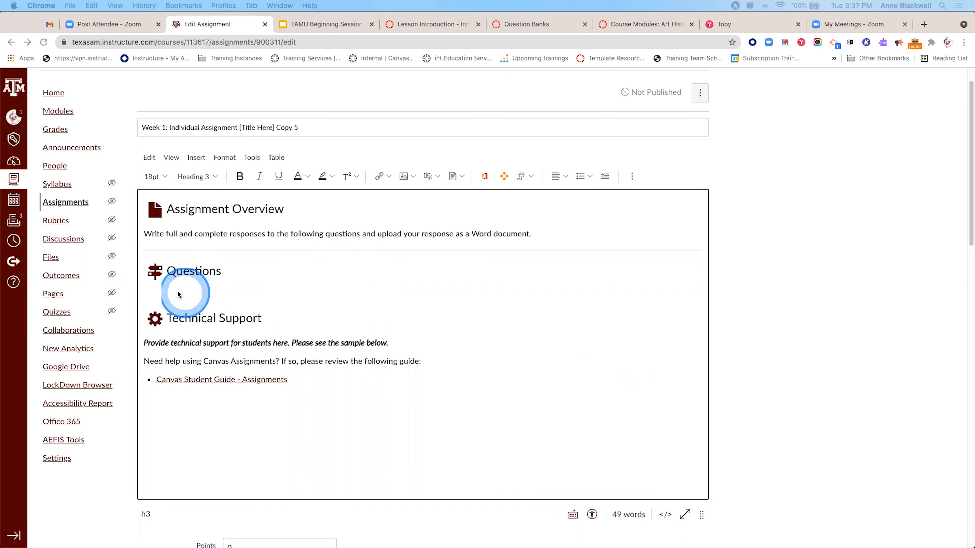
- Insert the five numbered psychology questions beneath the Questions heading, starting with "Can you think of a time when you used your intuition"
click(188, 289)
text(Can you think of a time when you used your intuition to analyze an outcome, only to be surprised later to find that your explanation was completely incorrect? Did this surprise help you understand how intuition may sometimes lead us astray? Describe the scientific method in a way that someone who knows nothing about science could understand it. Consider a behavior that you find to be important and think about its potential causes at different levels of explanation. How do you think psychologists would study this behavior? What type of questions can psychologists answer that philosophers might not be able to answer as completely or as accurately? Explain why you think psychologists can answer these questions better than philosophers can. Choose one of the major questions of psychology and provide some evidence from your own experience that supports one side or the other.)
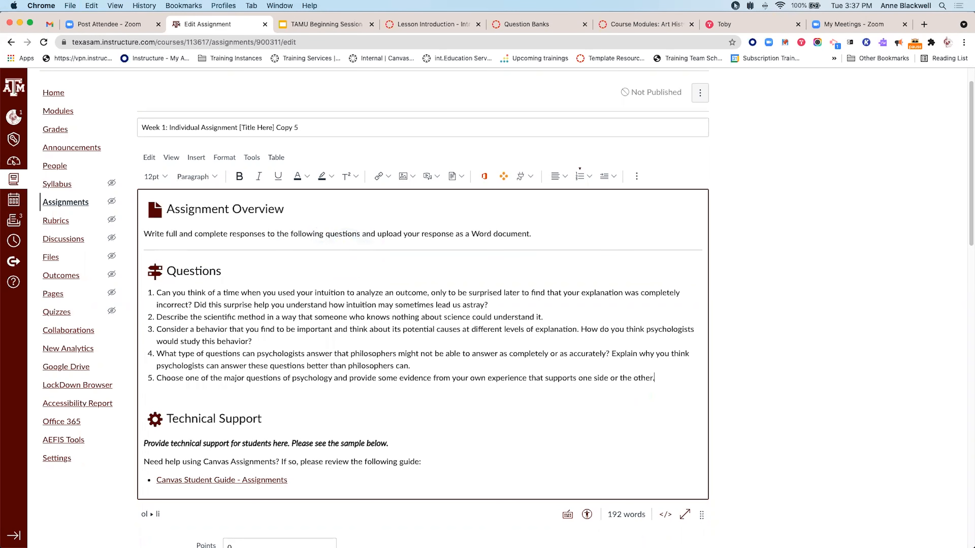
key(ctrl+Right)
key(ctrl+Left)
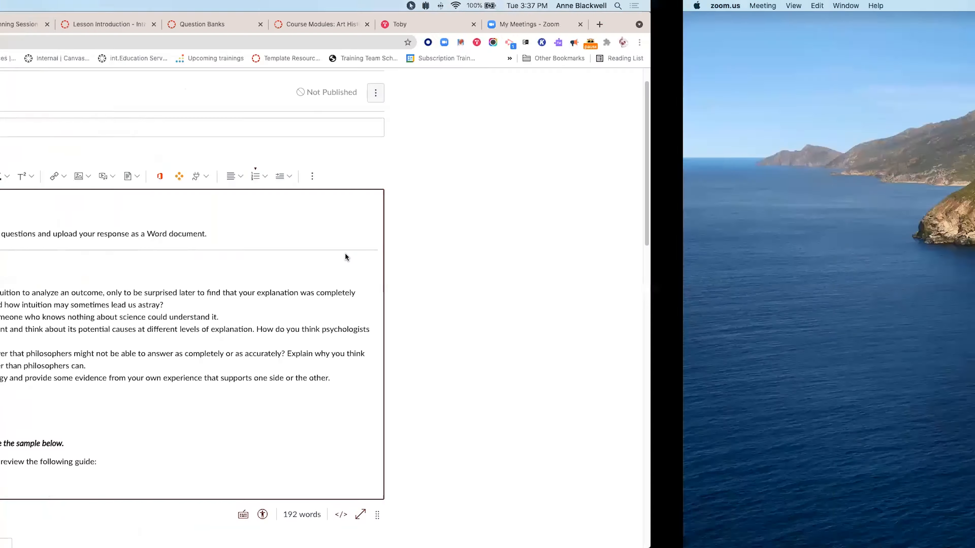
click(314, 361)
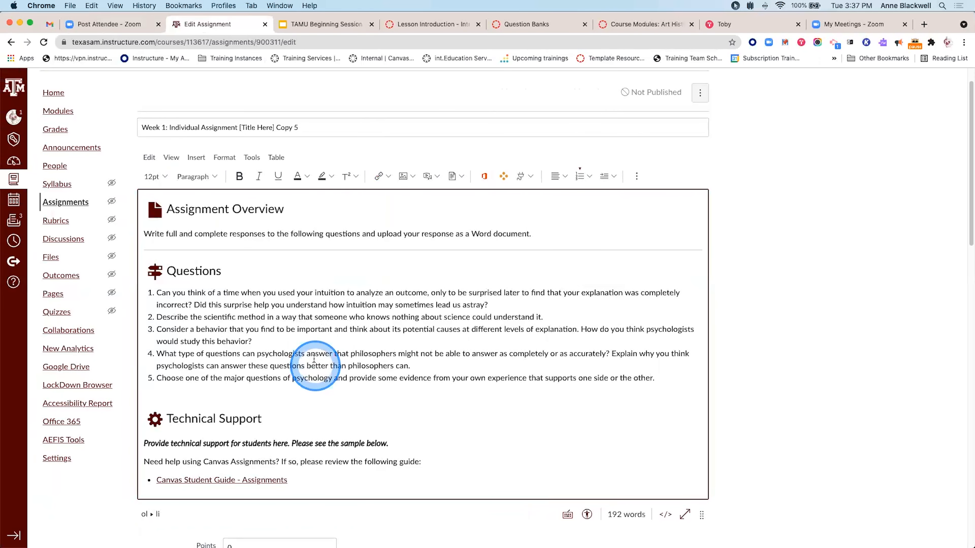
scroll(196, 386, down, 1)
click(200, 392)
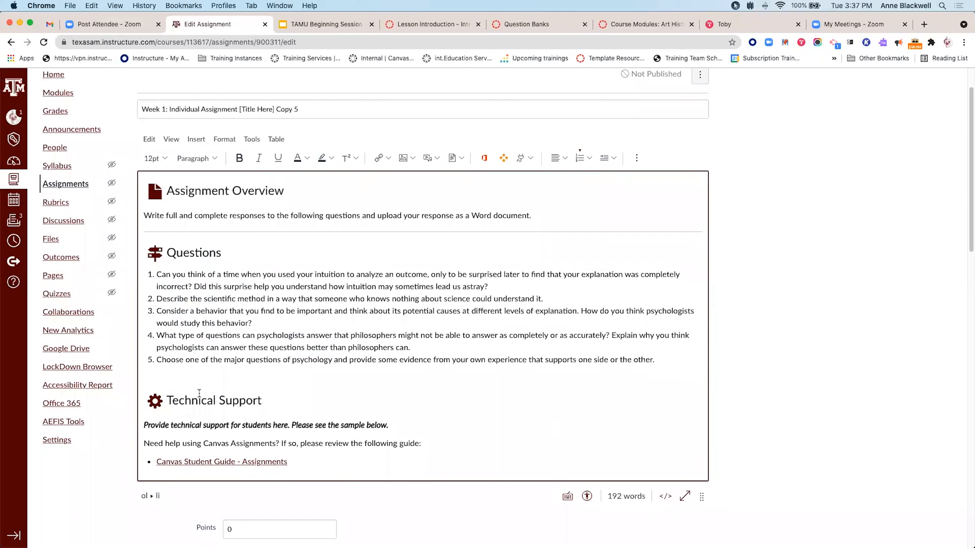
click(209, 252)
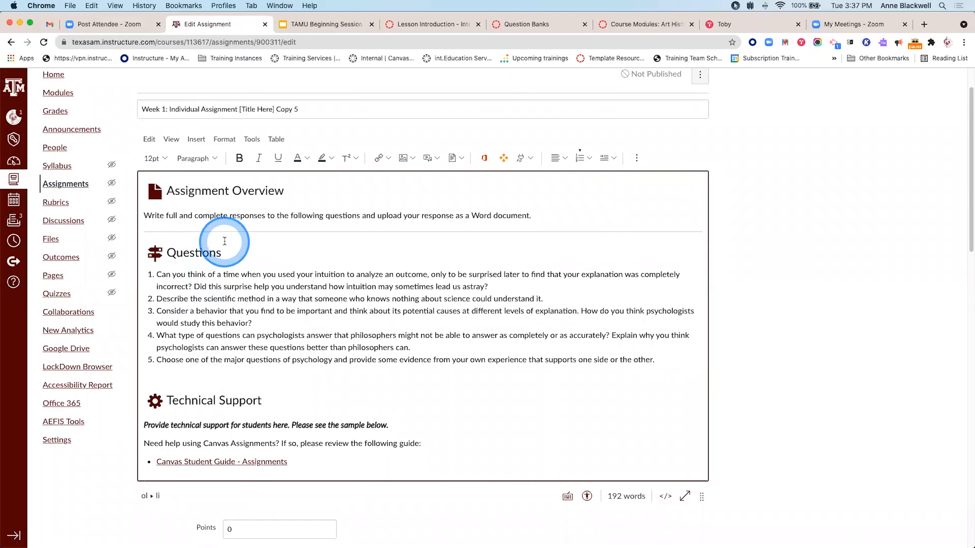
click(184, 401)
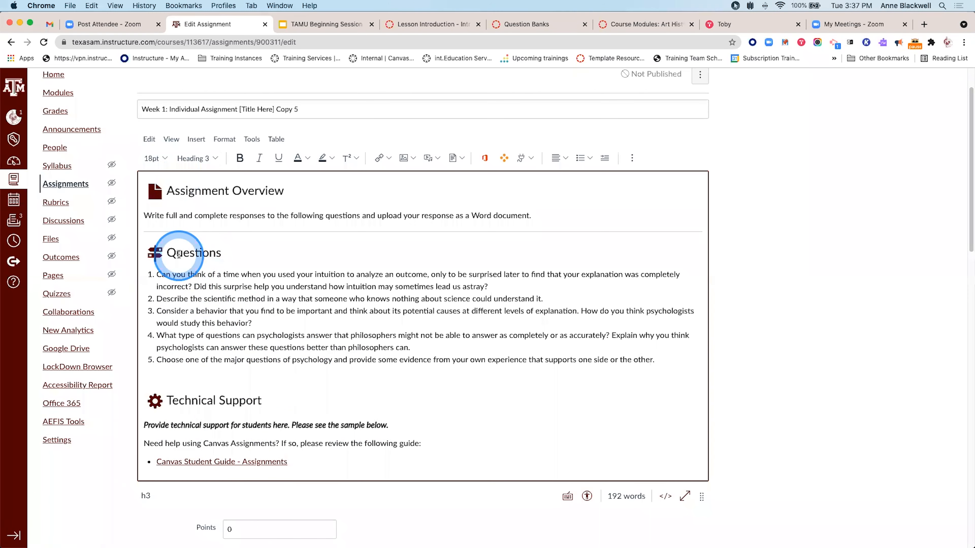
- Add two blank lines after the Assignment Overview instruction sentence
scroll(254, 311, down, 1)
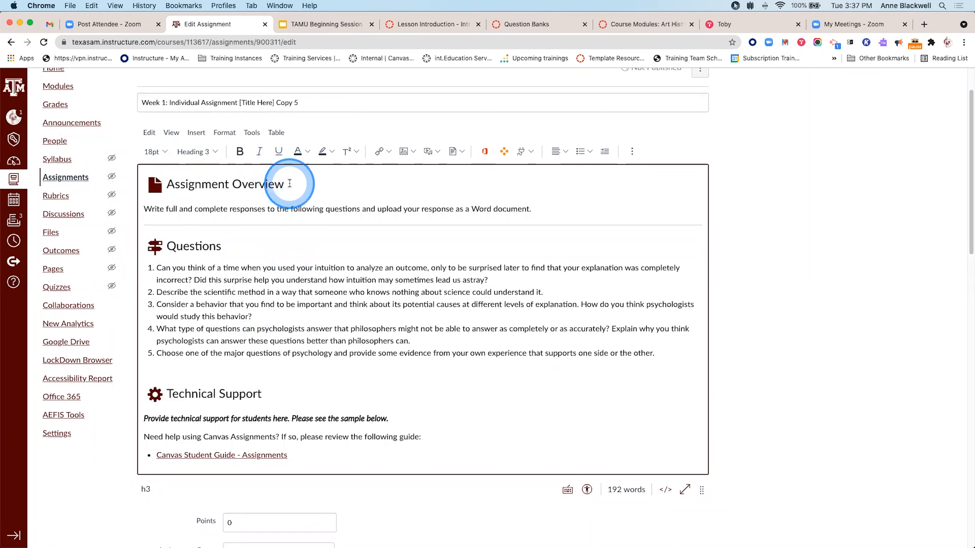
click(537, 206)
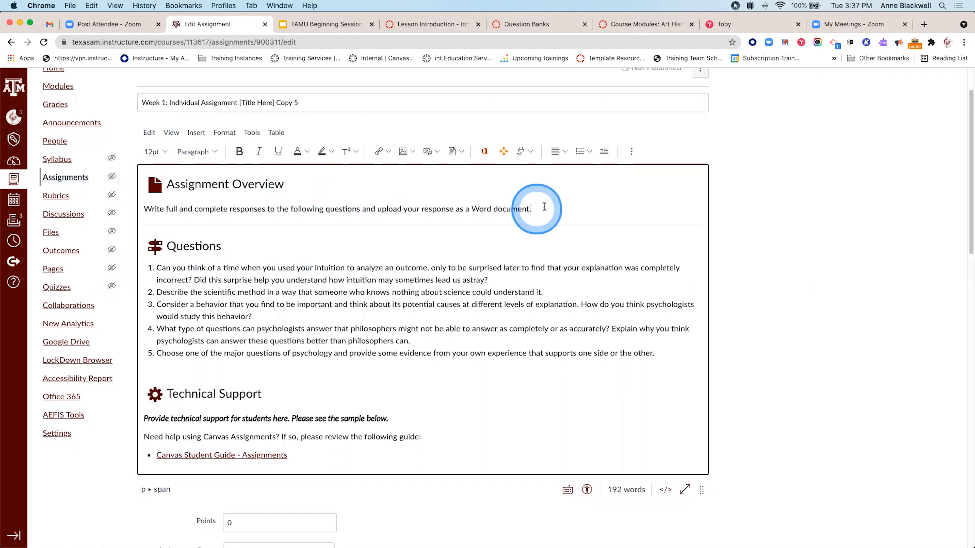
key(Return)
key(Return)
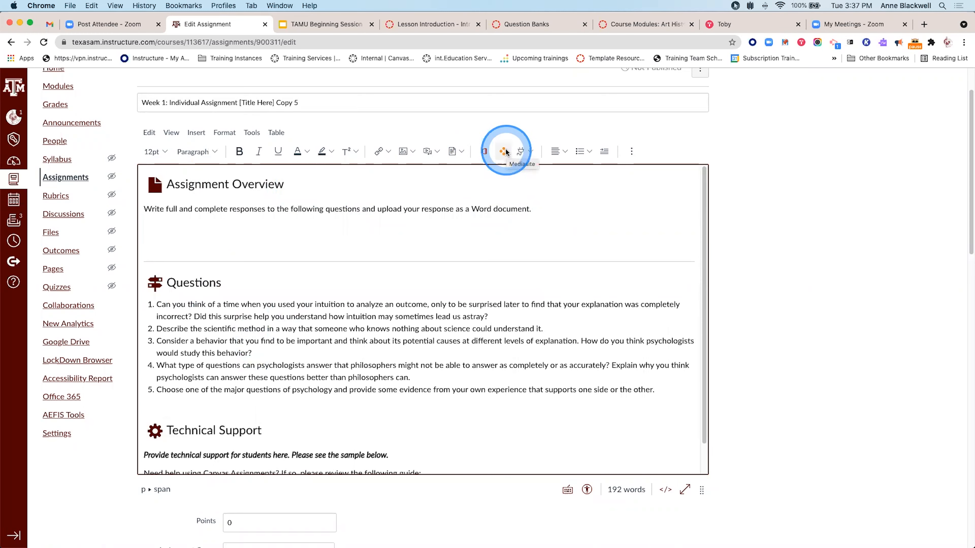
- Check which external apps the rich content editor offers, close the list, and examine the editor's content insertion tools
click(529, 152)
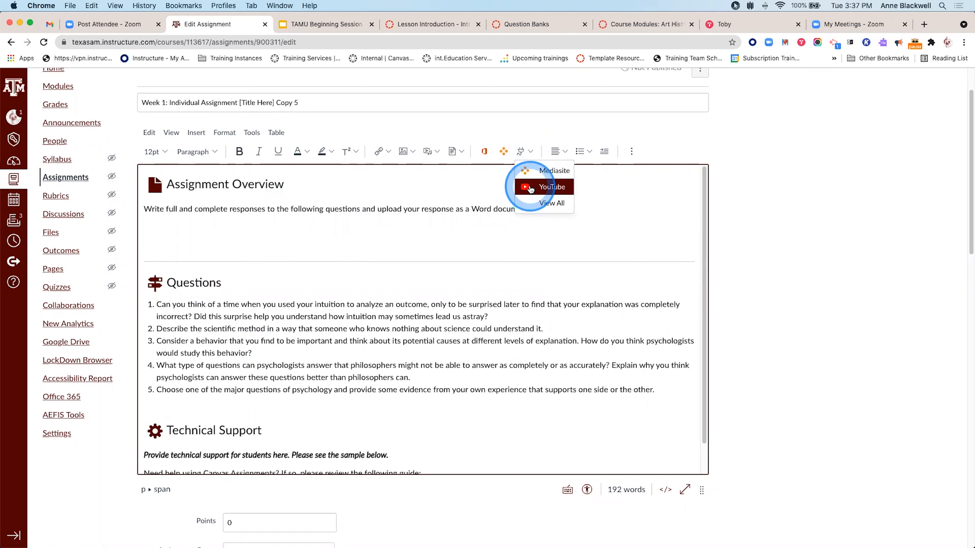
click(461, 153)
click(594, 201)
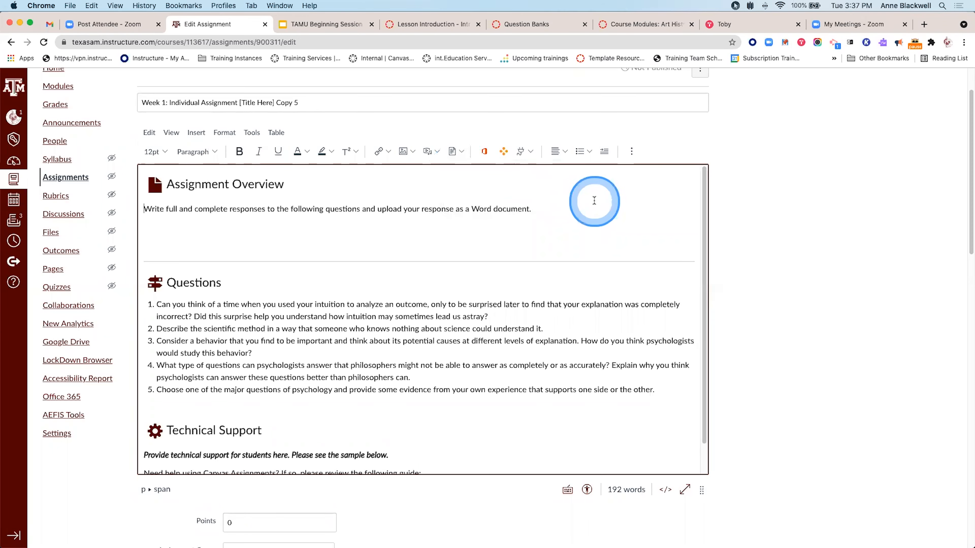
scroll(477, 166, up, 5)
scroll(512, 181, left, 1)
scroll(511, 182, left, 5)
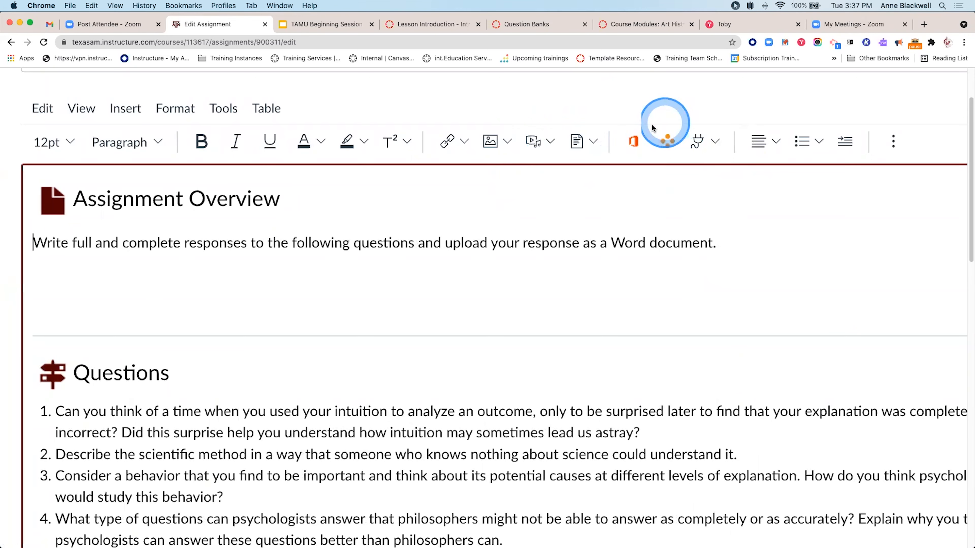
- Examine the editor's options for external apps, documents, links and images, and close the list without inserting anything
click(712, 144)
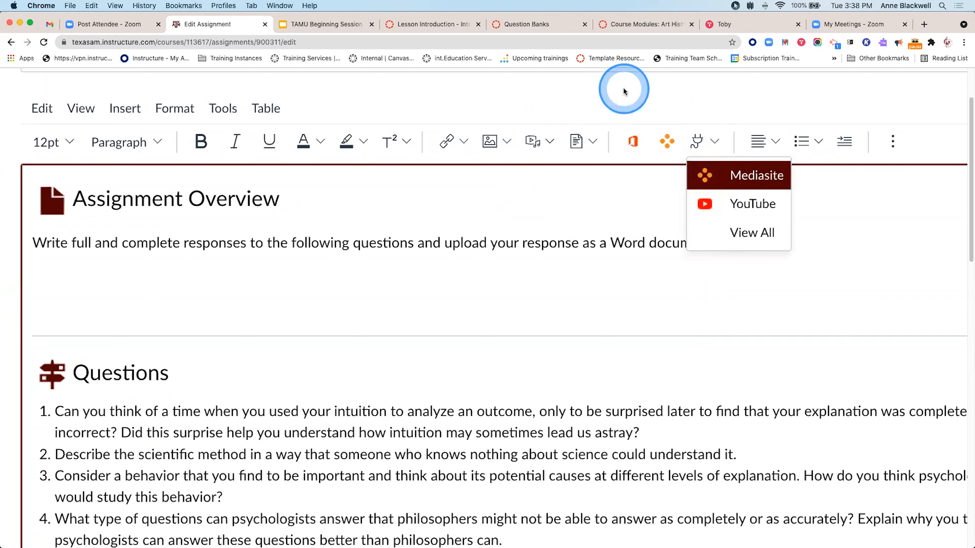
click(594, 144)
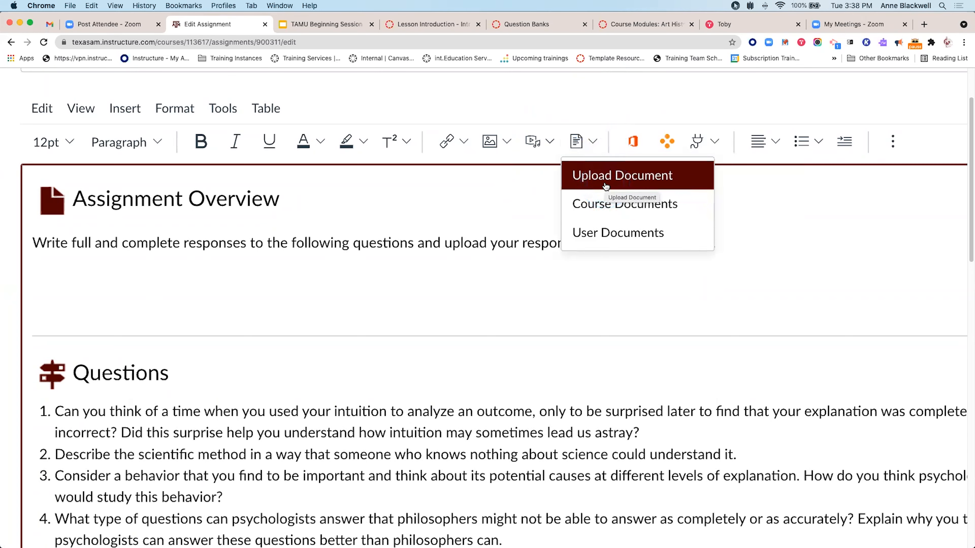
click(464, 142)
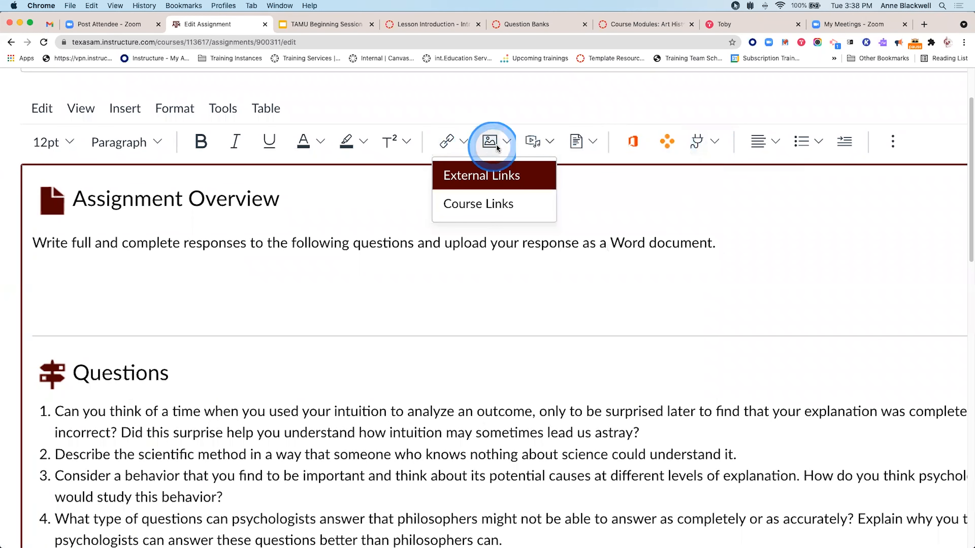
click(506, 145)
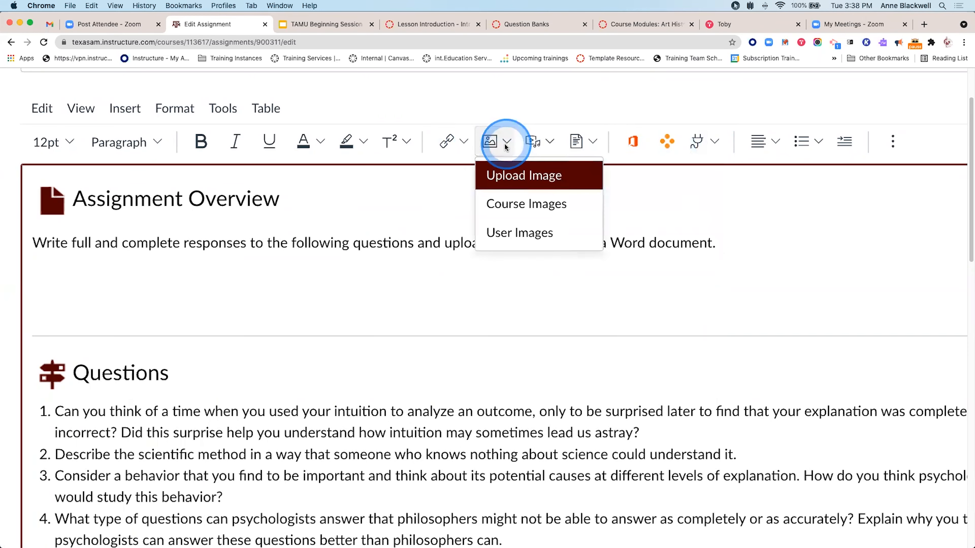
click(524, 176)
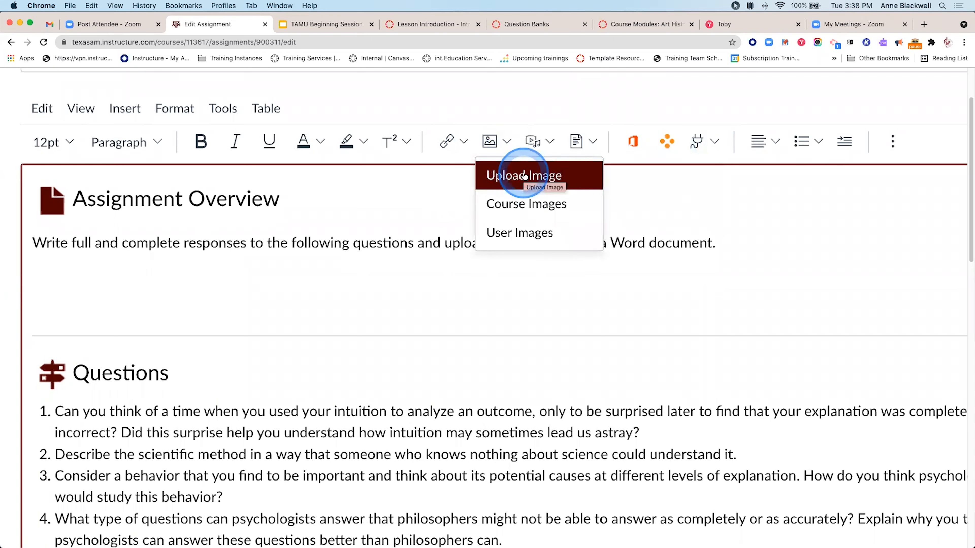
click(414, 292)
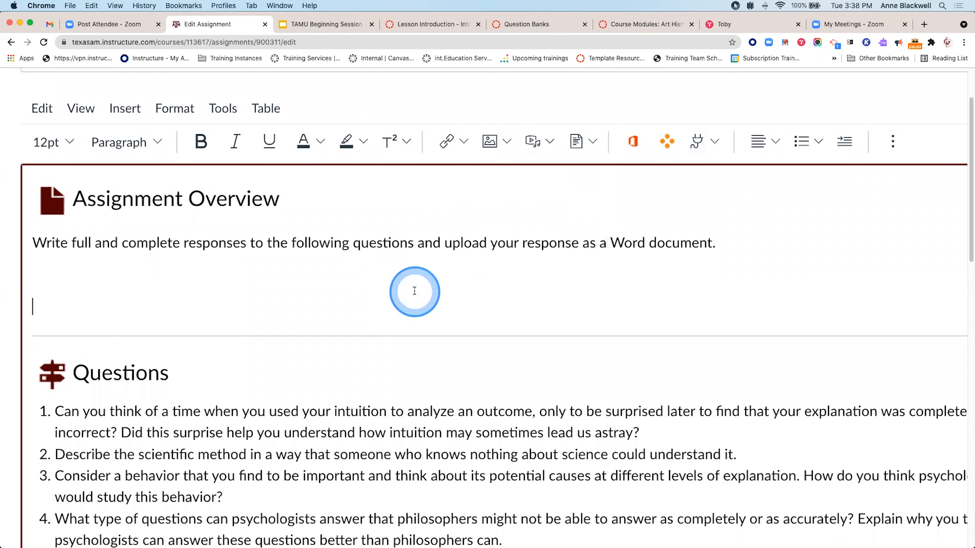
- Set the assignment's points to 100, with Assignments as the assignment group and the grade displayed as Points
scroll(414, 292, down, 5)
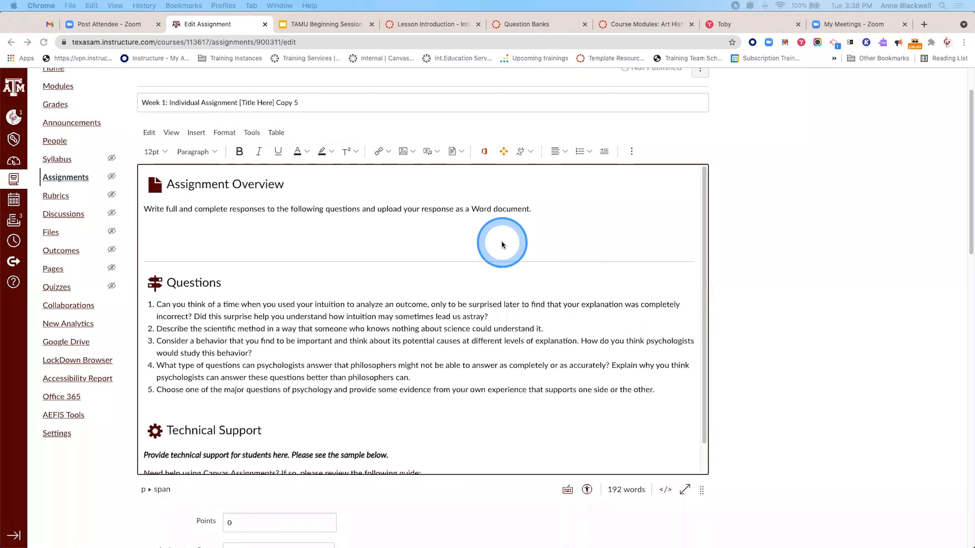
scroll(507, 346, down, 5)
scroll(554, 496, down, 5)
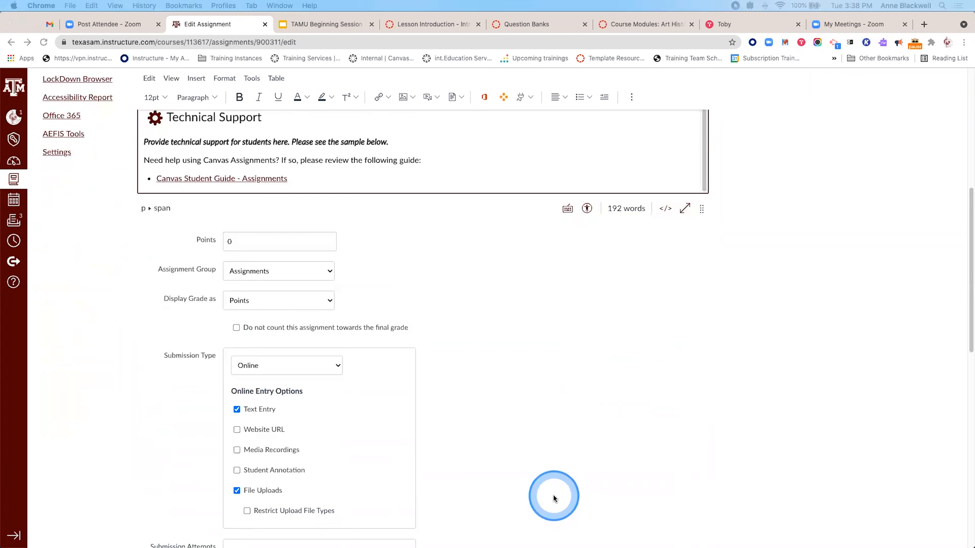
click(285, 249)
click(261, 241)
text(100)
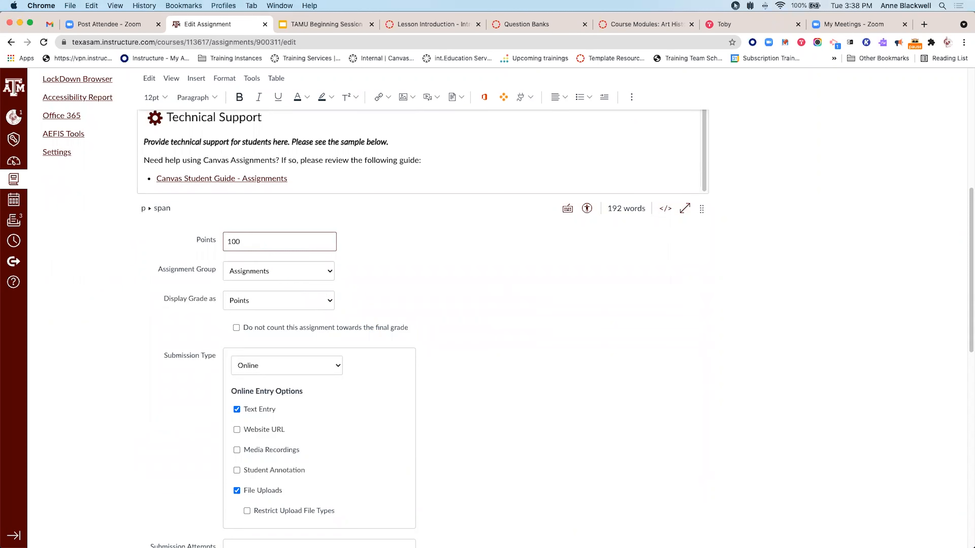
mouse_move(300, 266)
mouse_down()
mouse_move(299, 288)
mouse_move(295, 276)
mouse_up()
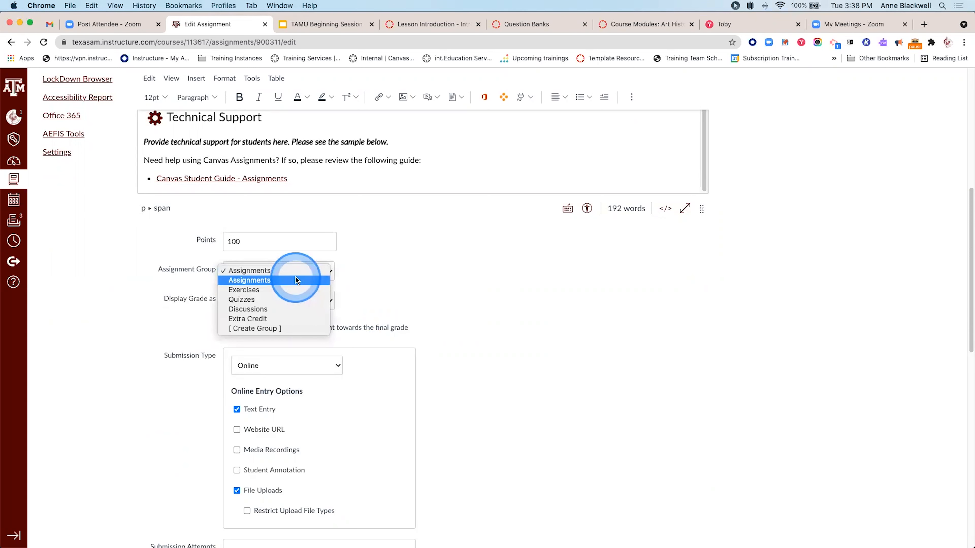
drag(295, 285, 309, 301)
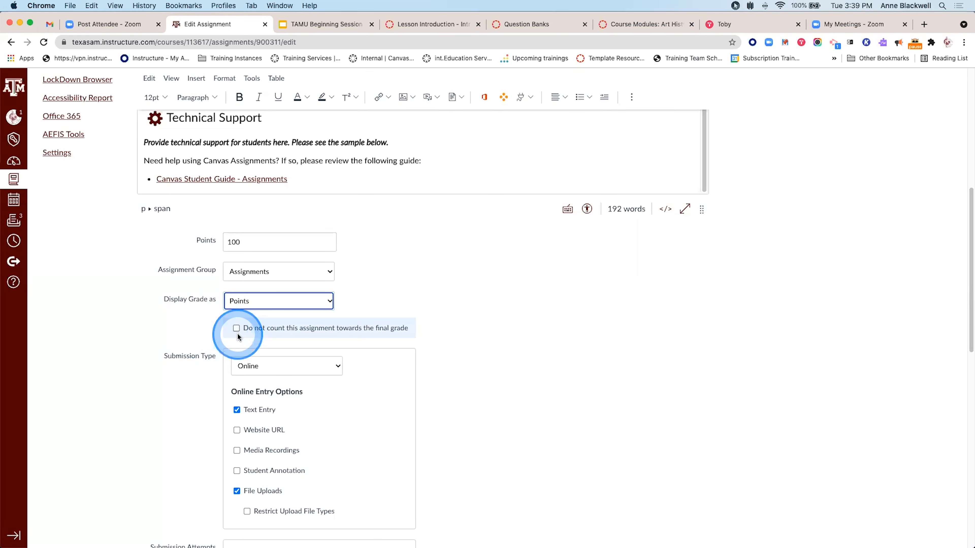
- Try the No Submission, On Paper and External Tool submission types, and return the submission type to Online
scroll(243, 343, down, 1)
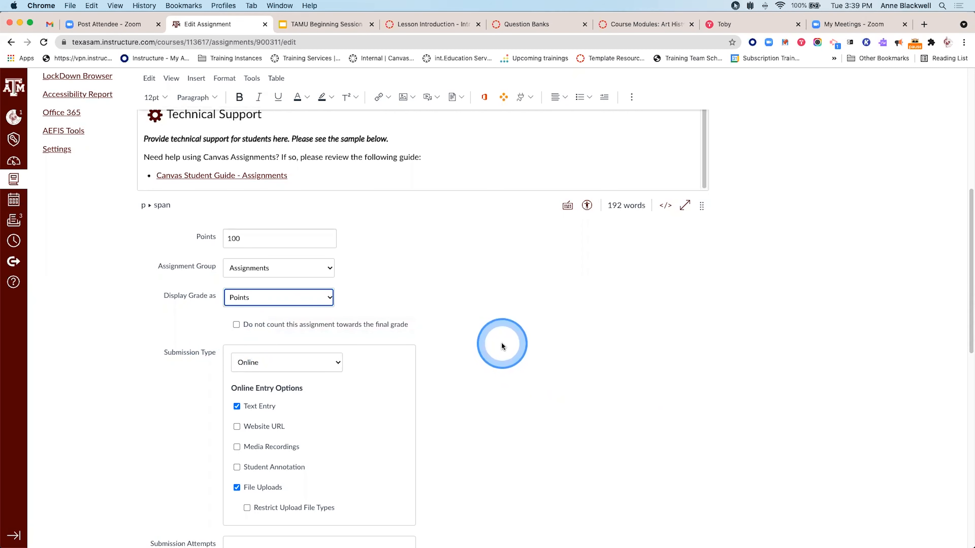
scroll(315, 345, down, 5)
click(320, 283)
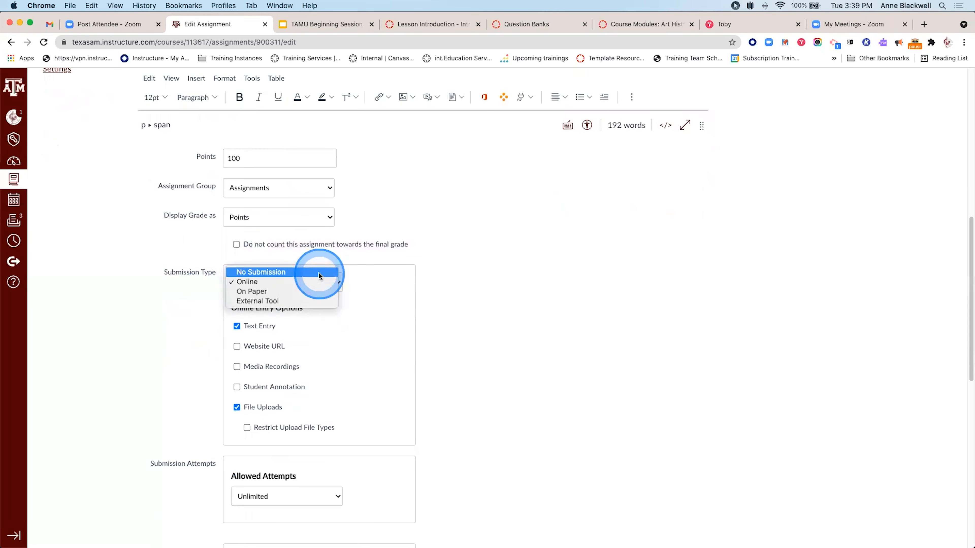
click(319, 273)
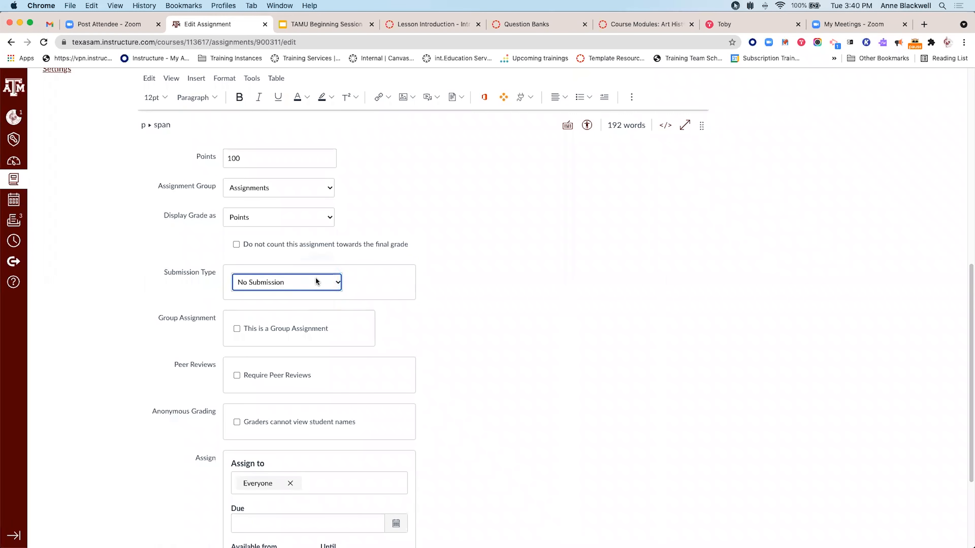
click(316, 279)
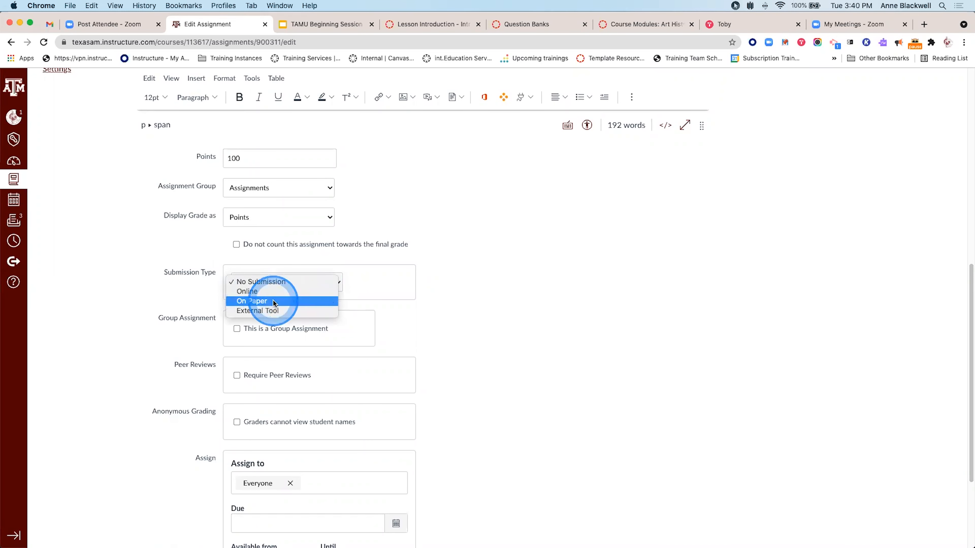
click(258, 303)
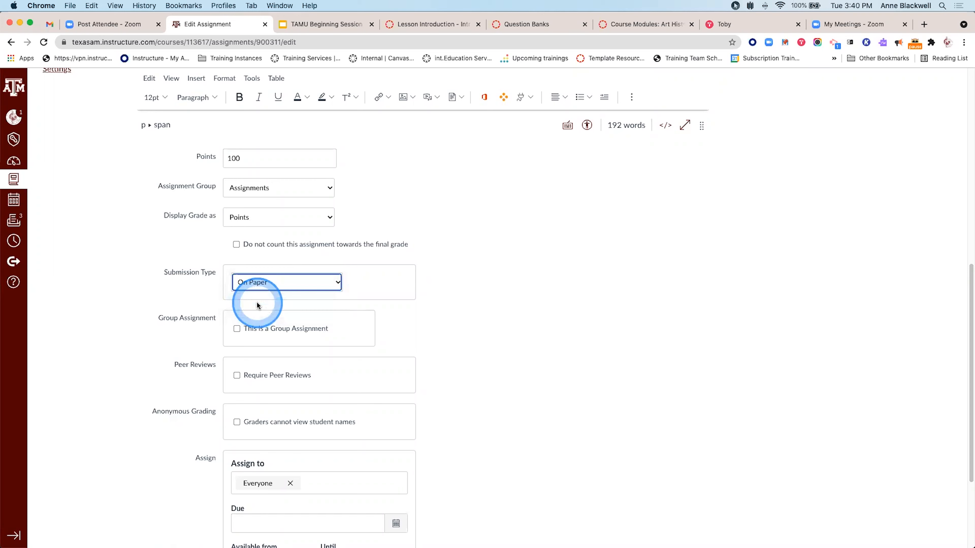
click(290, 285)
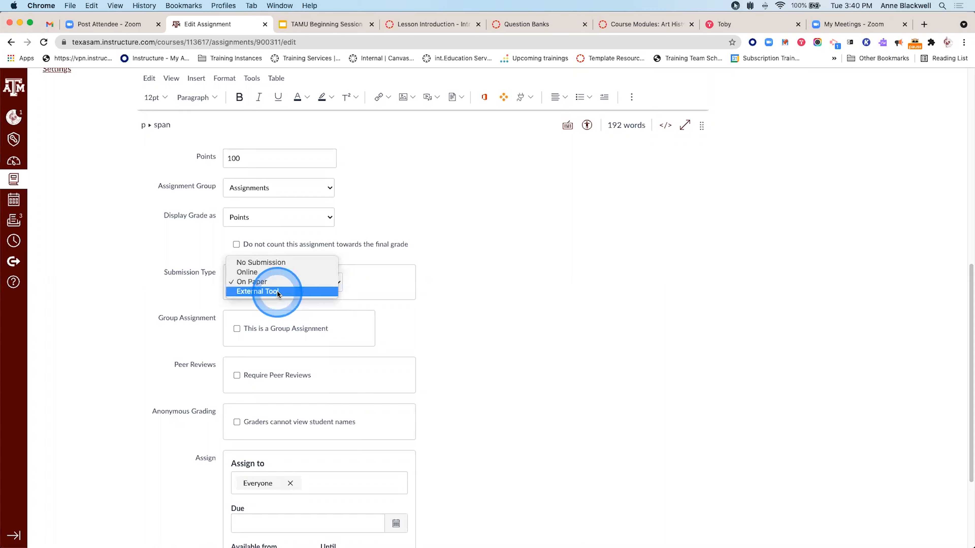
click(277, 291)
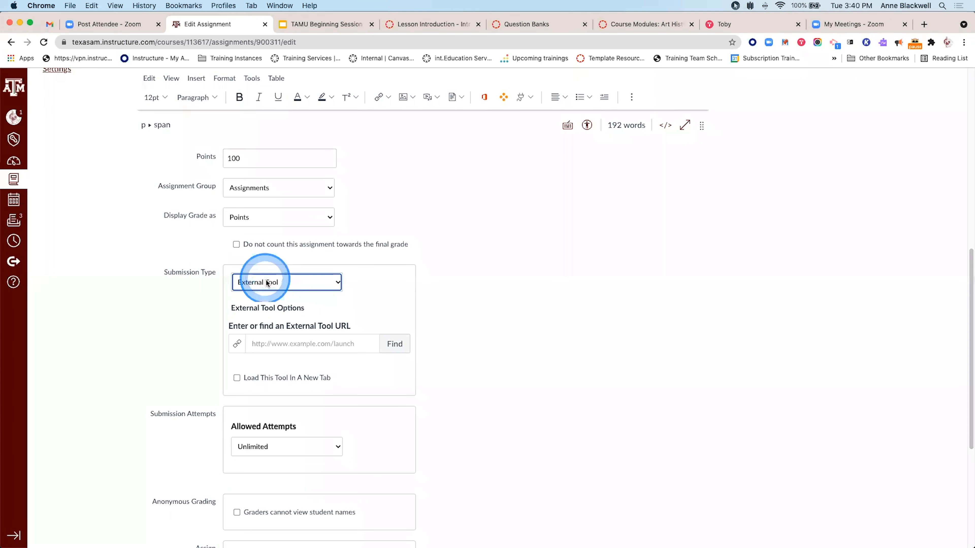
click(285, 282)
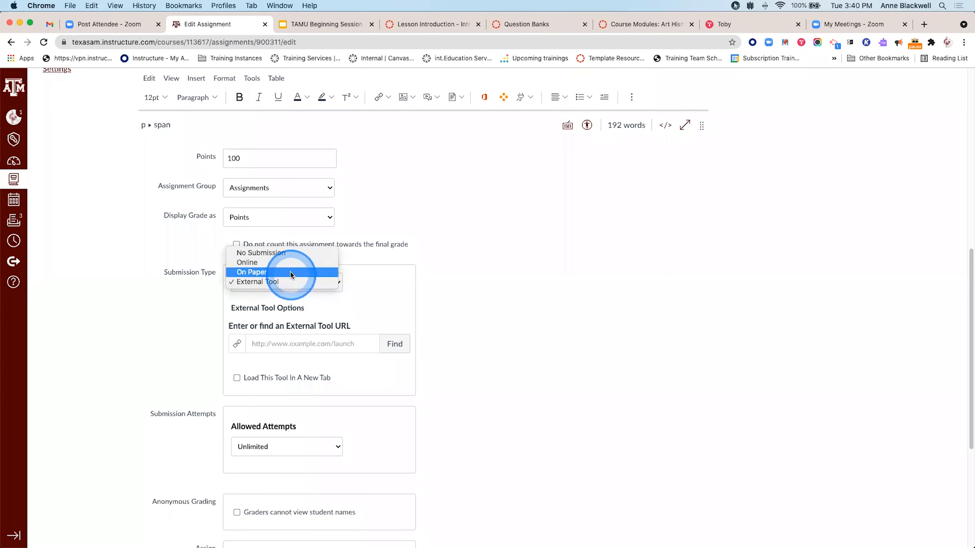
click(246, 263)
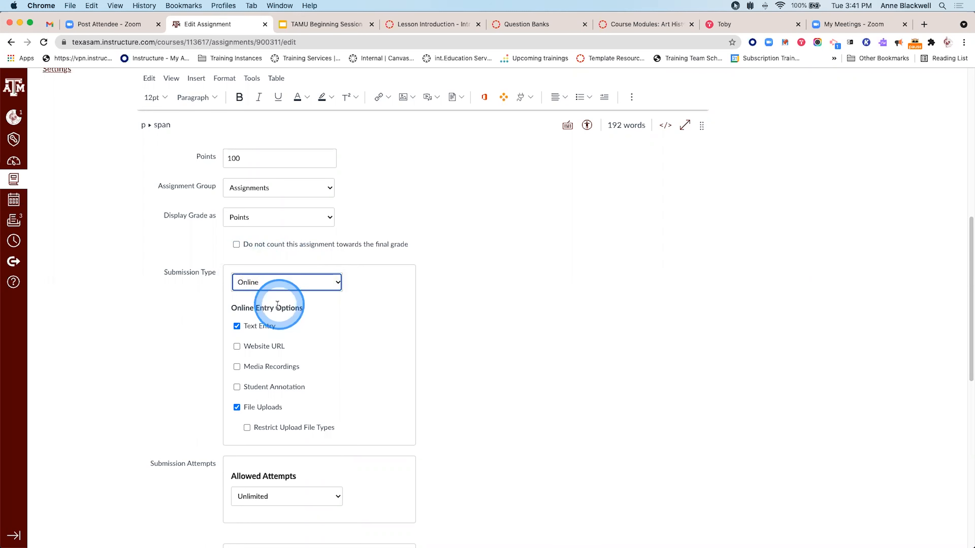
- Review the online entry options against the assignment instructions, and also allow Website URL and Media Recordings submissions
scroll(250, 329, up, 5)
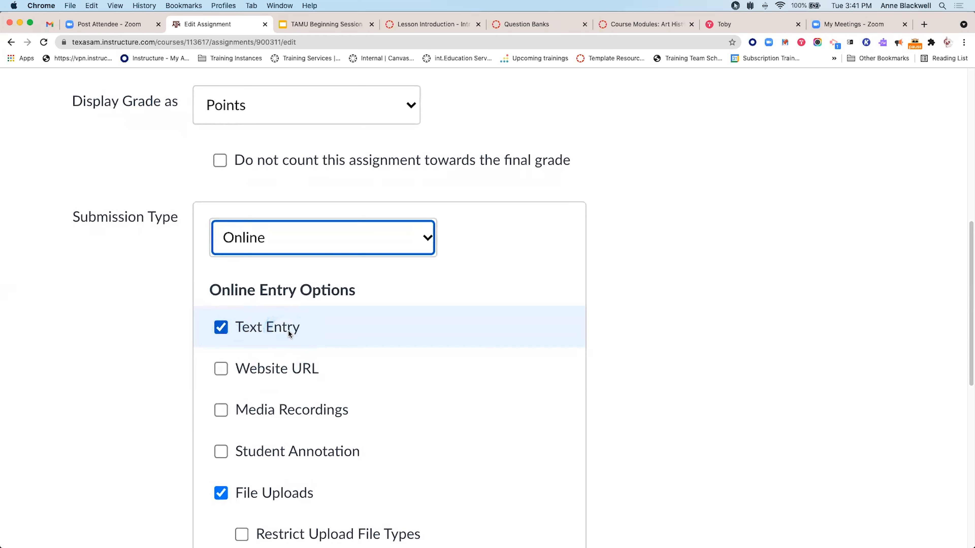
scroll(288, 333, down, 5)
scroll(289, 332, up, 5)
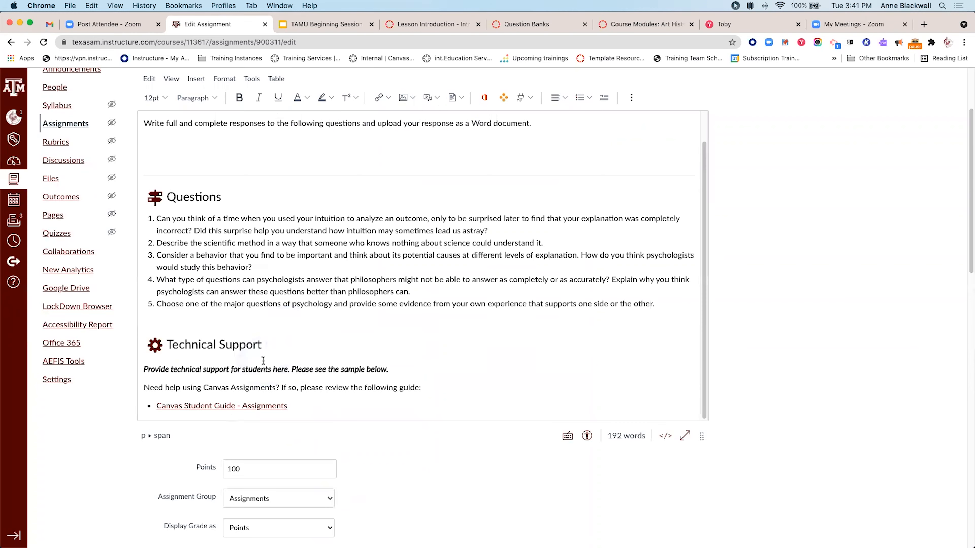
scroll(263, 359, down, 10)
scroll(264, 357, down, 1)
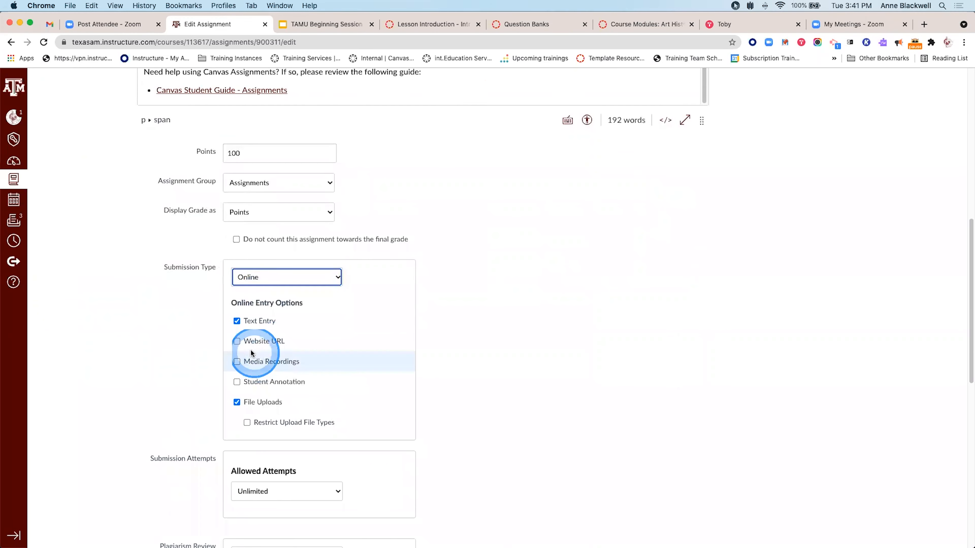
click(237, 342)
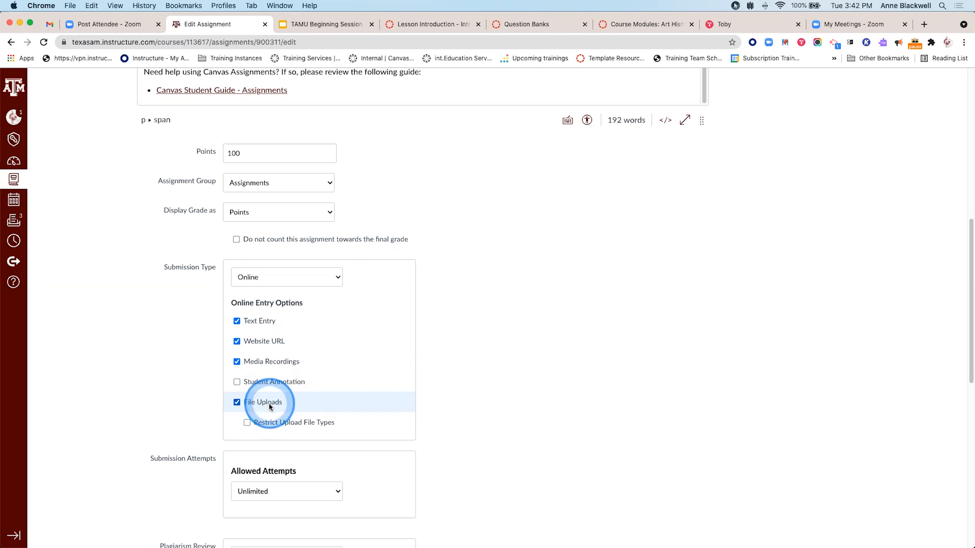
- Try restricting the upload file types to "png, jpg, gif", and turn the restriction off again
click(246, 423)
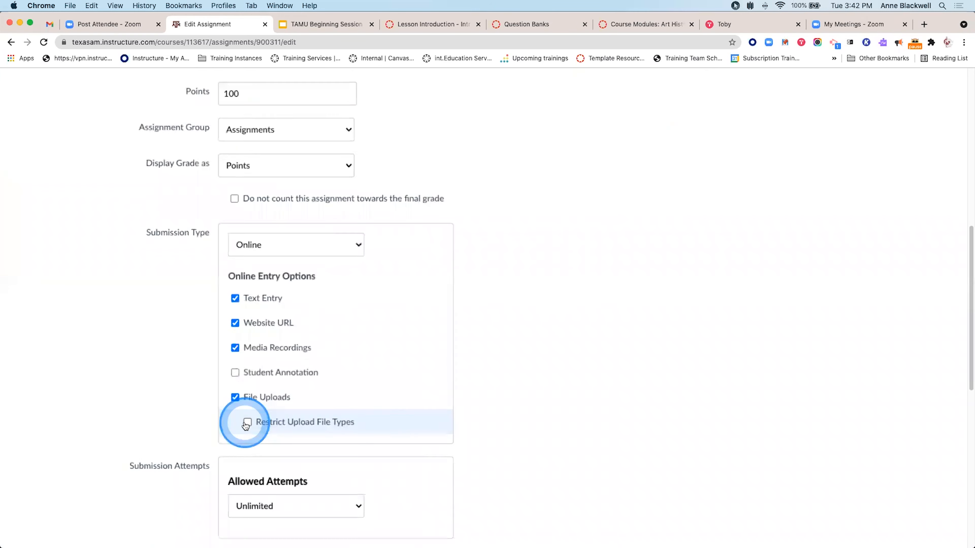
scroll(245, 423, up, 5)
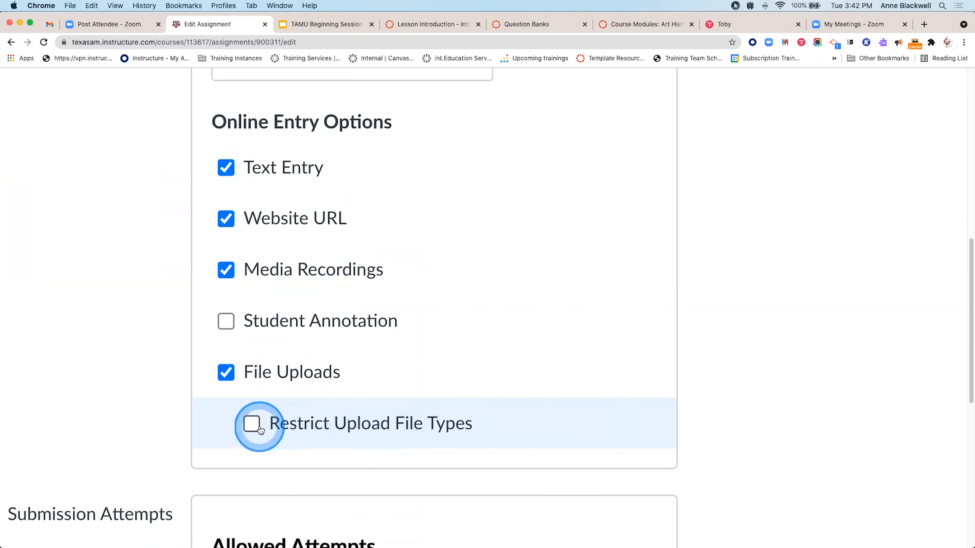
click(253, 427)
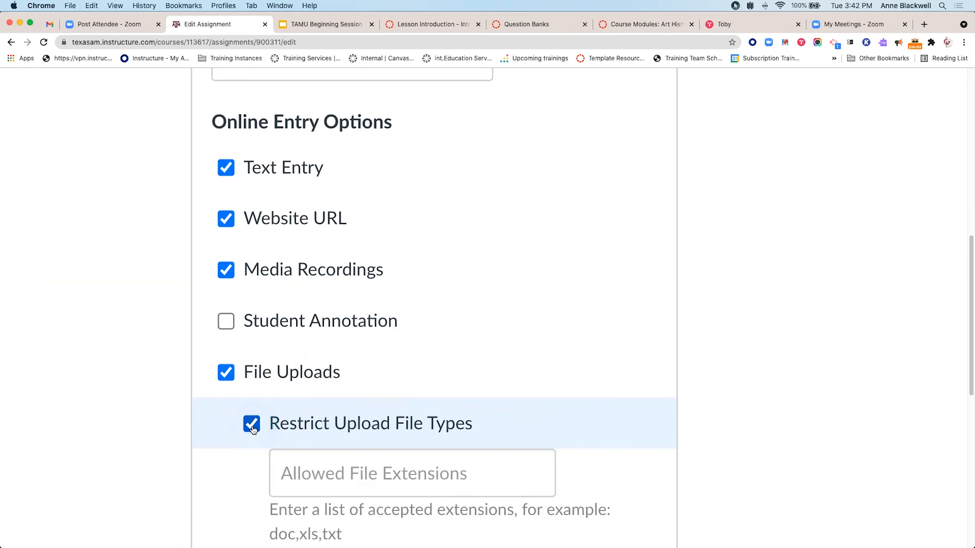
scroll(253, 430, down, 5)
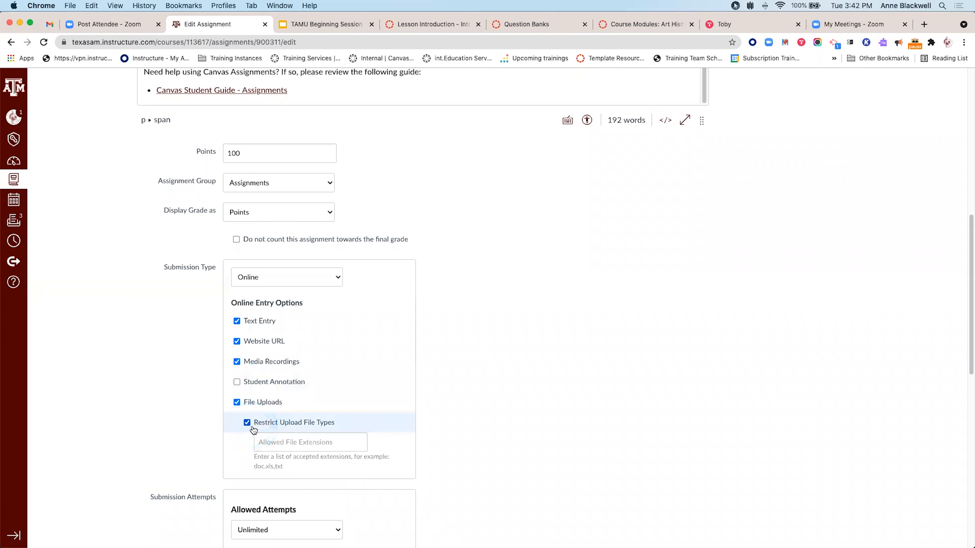
click(279, 440)
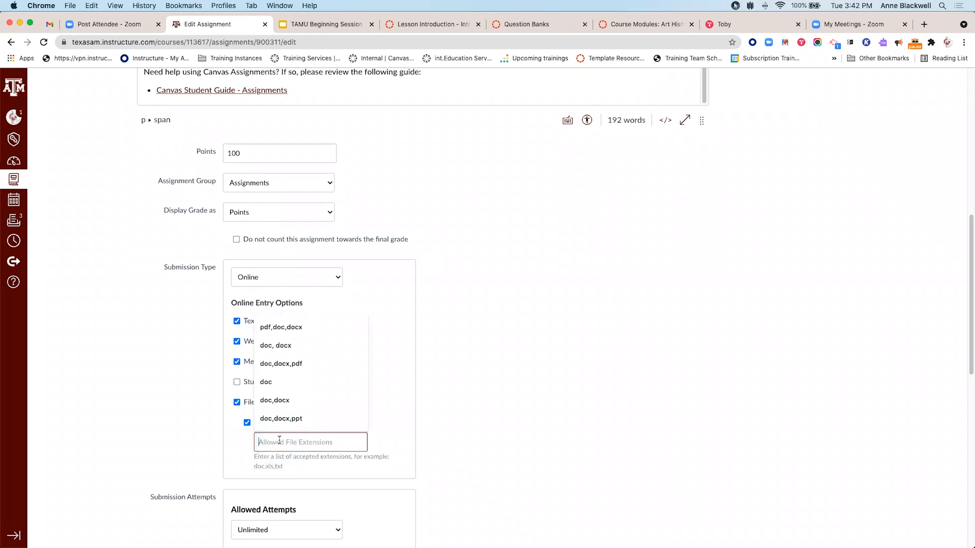
text(png, jpg,)
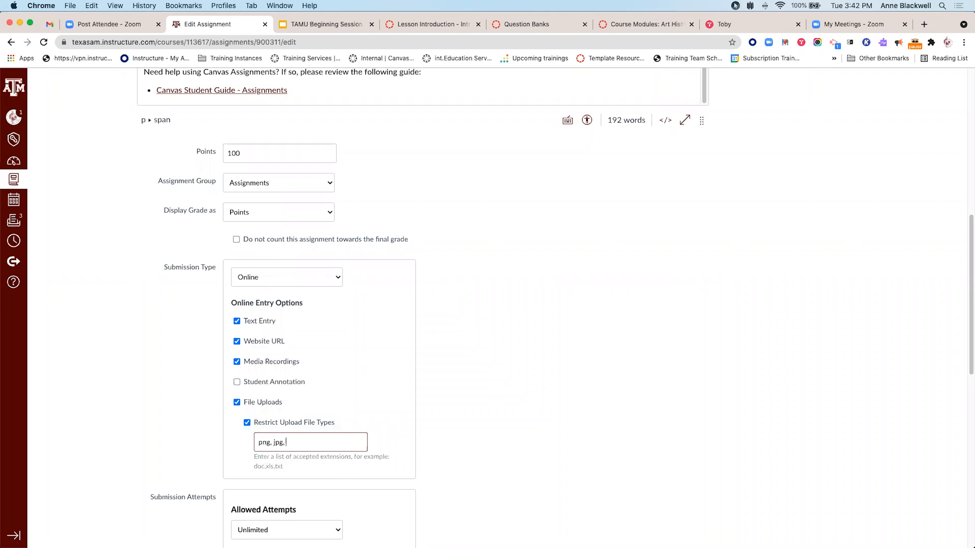
text( gif)
click(247, 423)
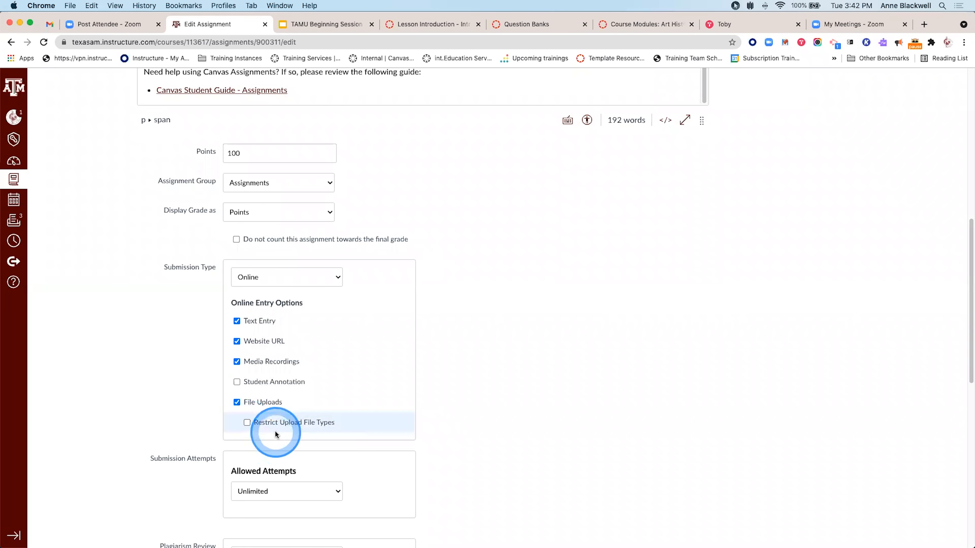
- Enable Student Annotation submissions and upload Syllabus Nursing from the Desktop folder as the document to annotate
click(237, 382)
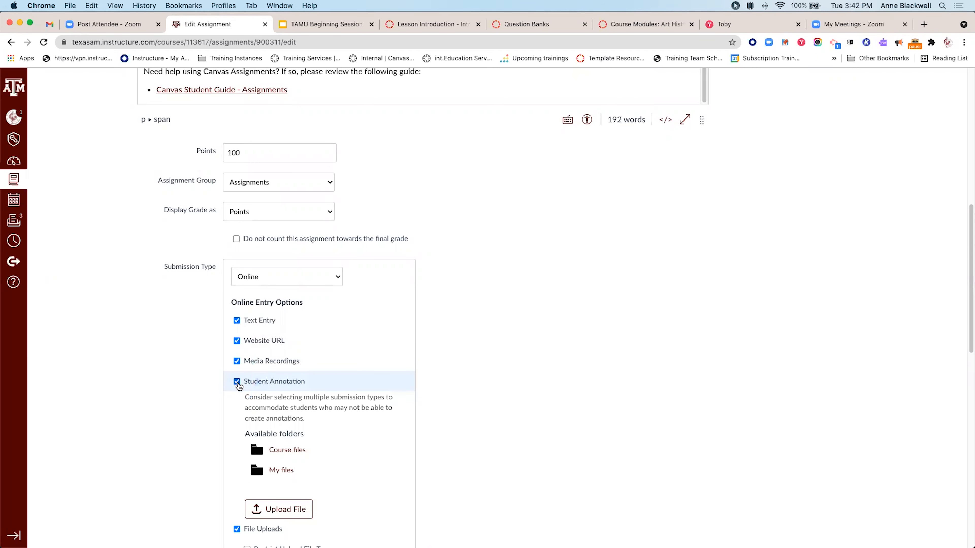
scroll(240, 384, down, 5)
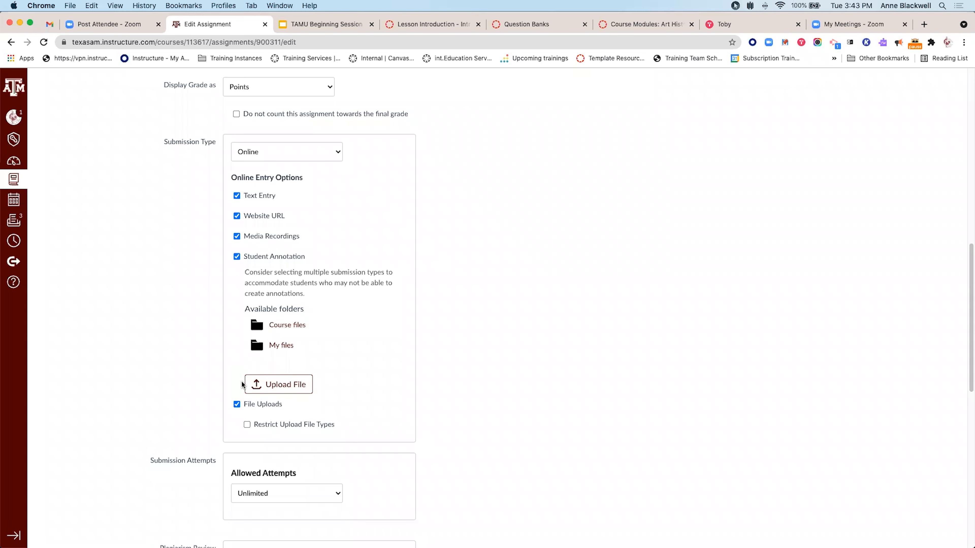
click(265, 384)
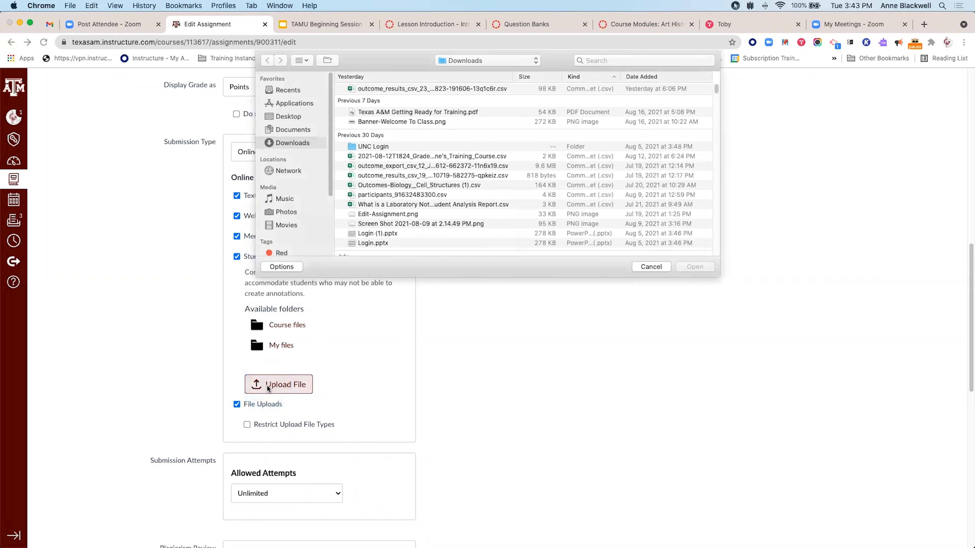
scroll(473, 197, down, 5)
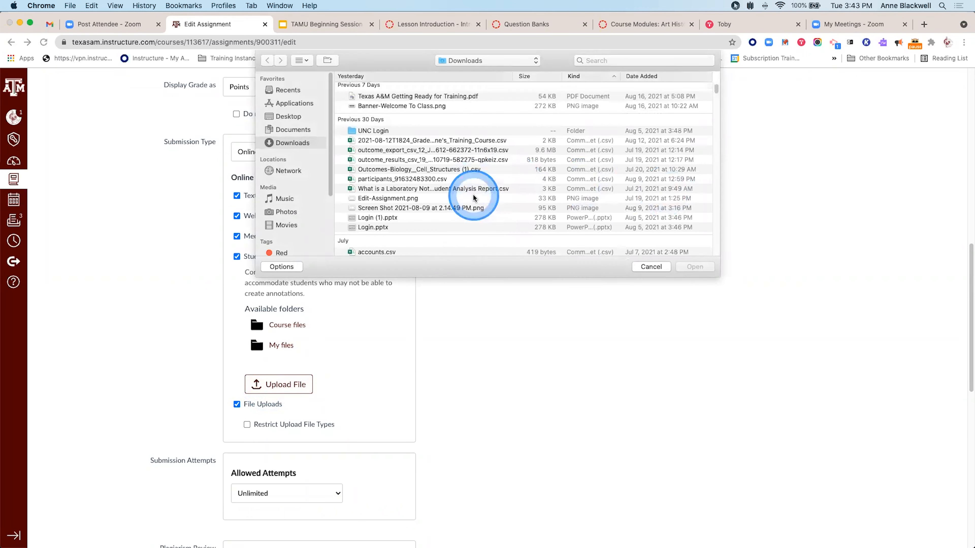
scroll(473, 198, up, 3)
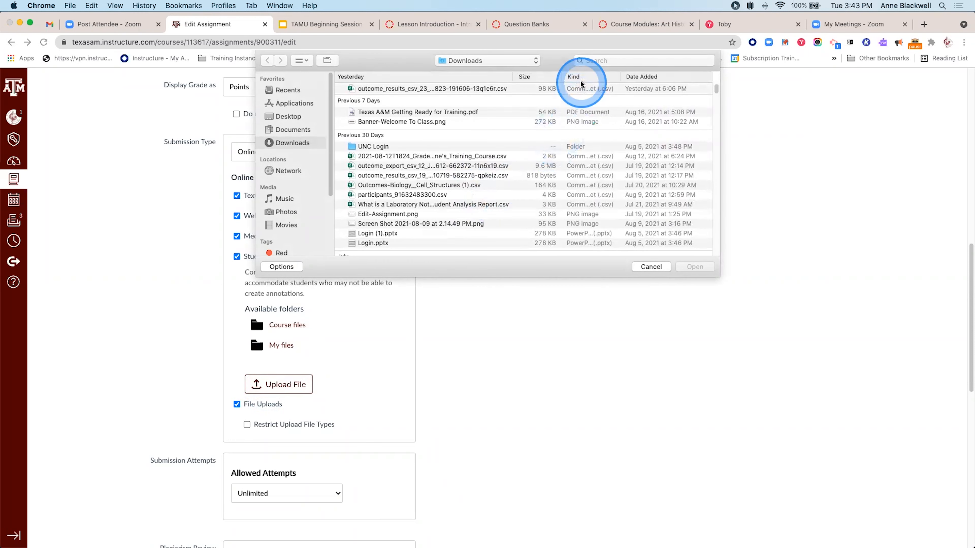
click(289, 117)
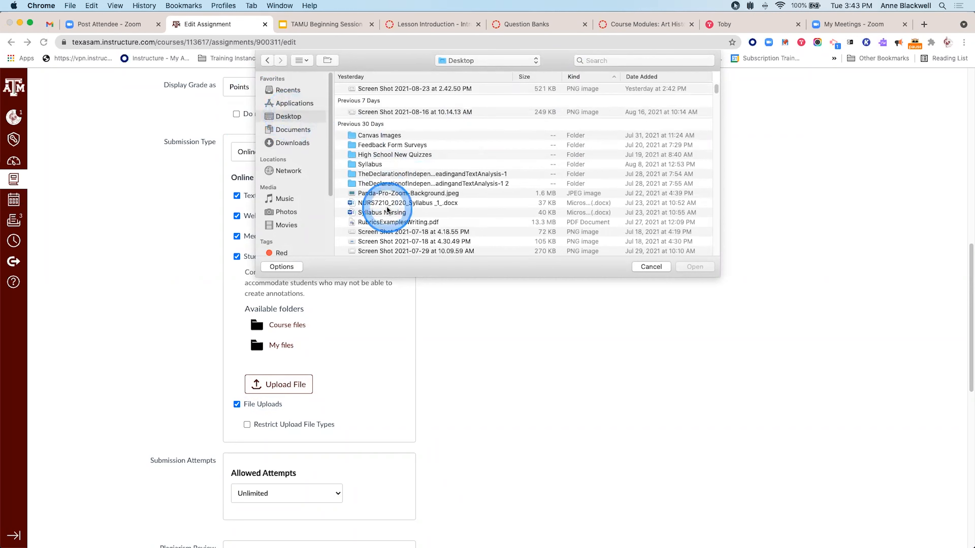
click(389, 213)
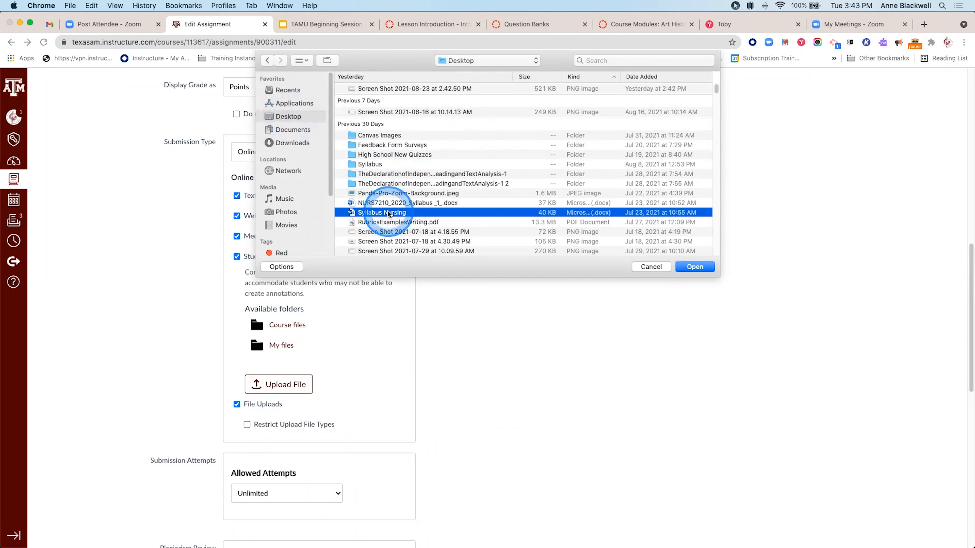
click(699, 267)
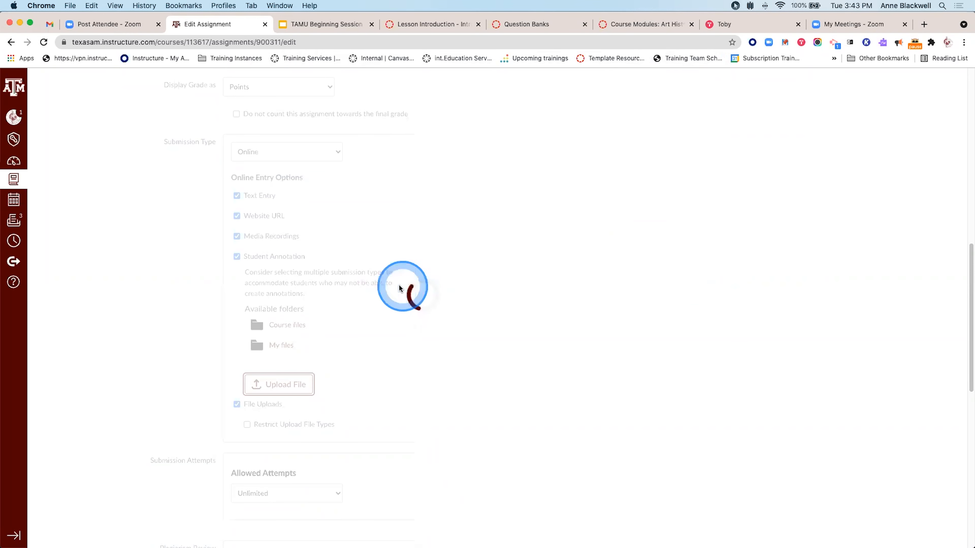
scroll(362, 349, down, 5)
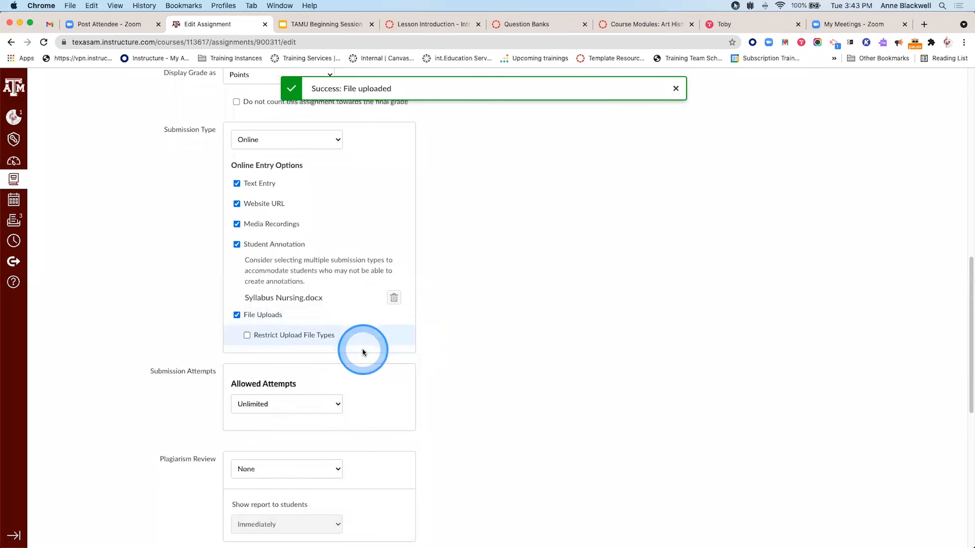
- Change the allowed submission attempts to Limited and set the number of attempts to 2
scroll(366, 385, down, 2)
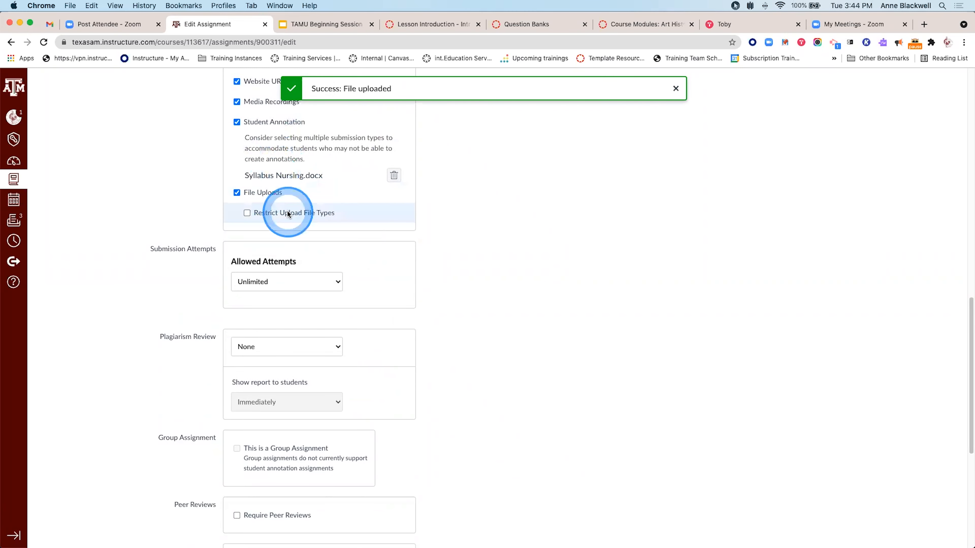
scroll(289, 214, down, 1)
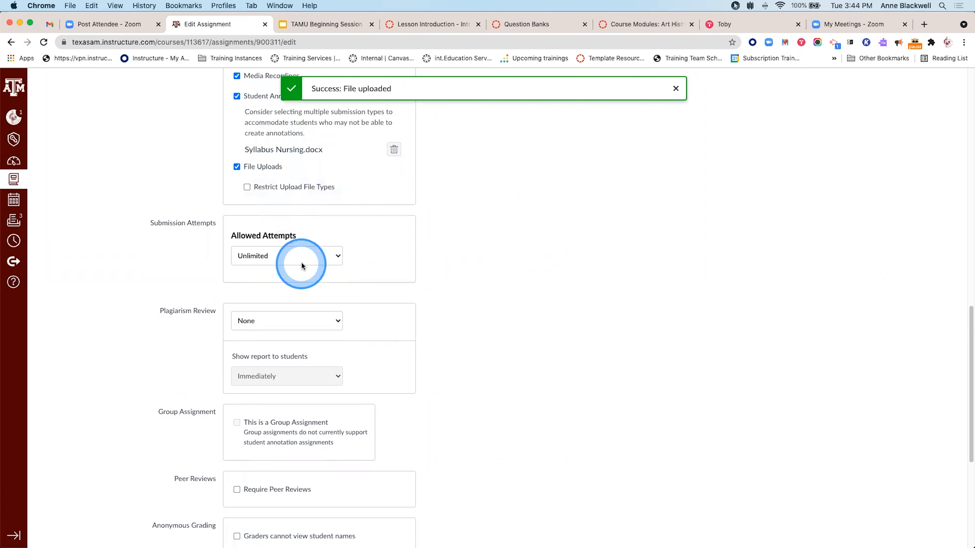
scroll(299, 254, down, 1)
scroll(307, 246, down, 1)
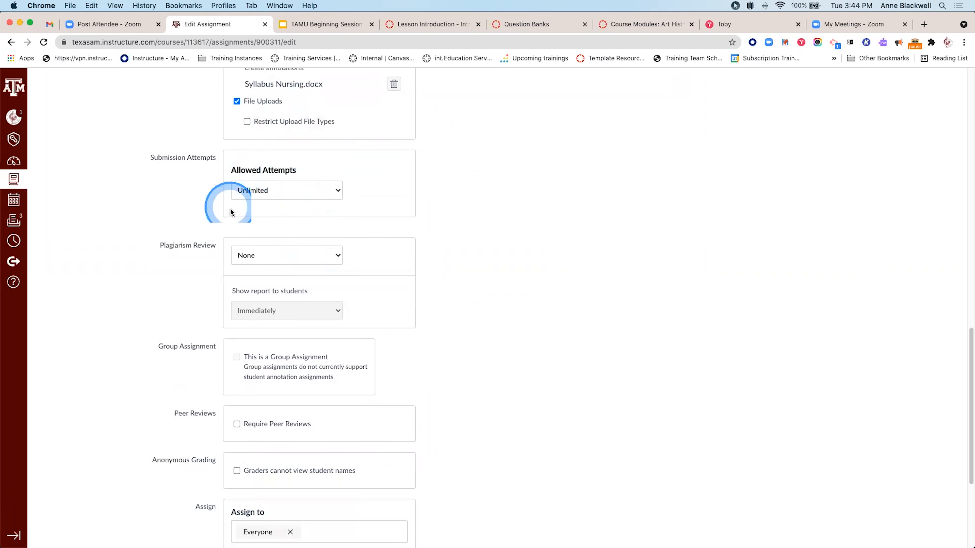
click(265, 190)
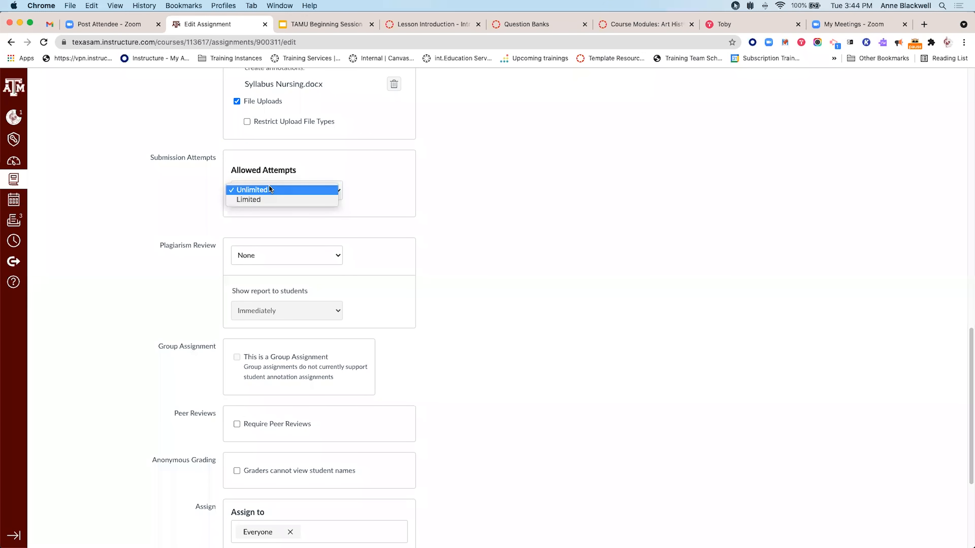
click(268, 198)
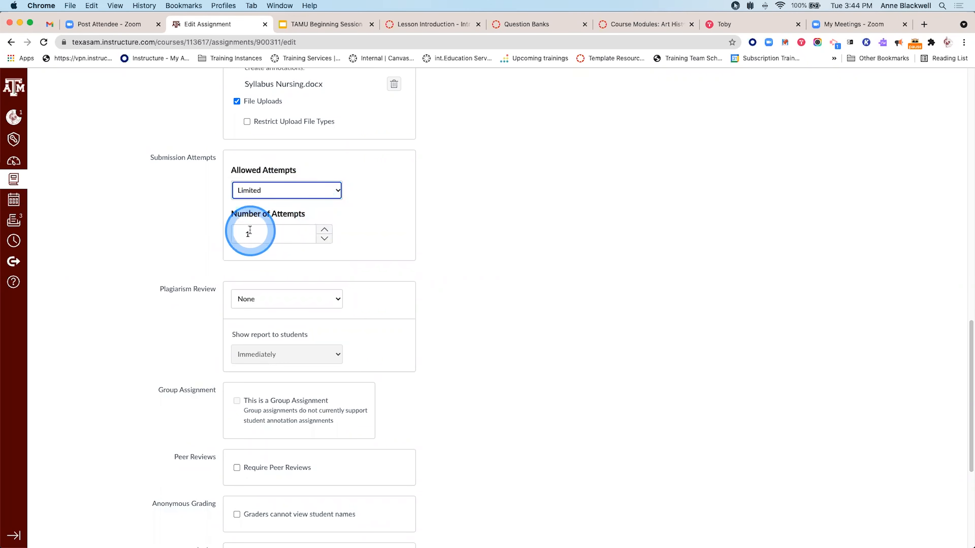
click(324, 230)
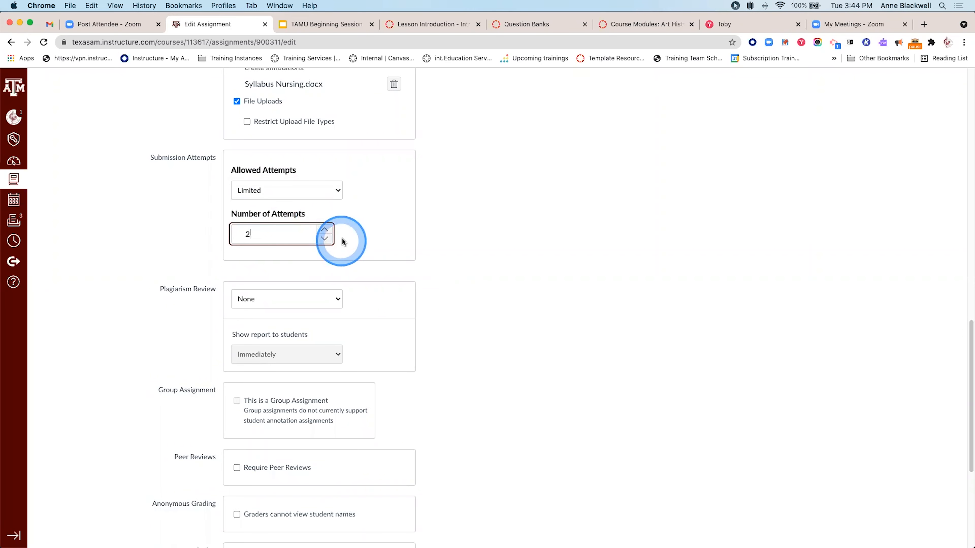
click(284, 244)
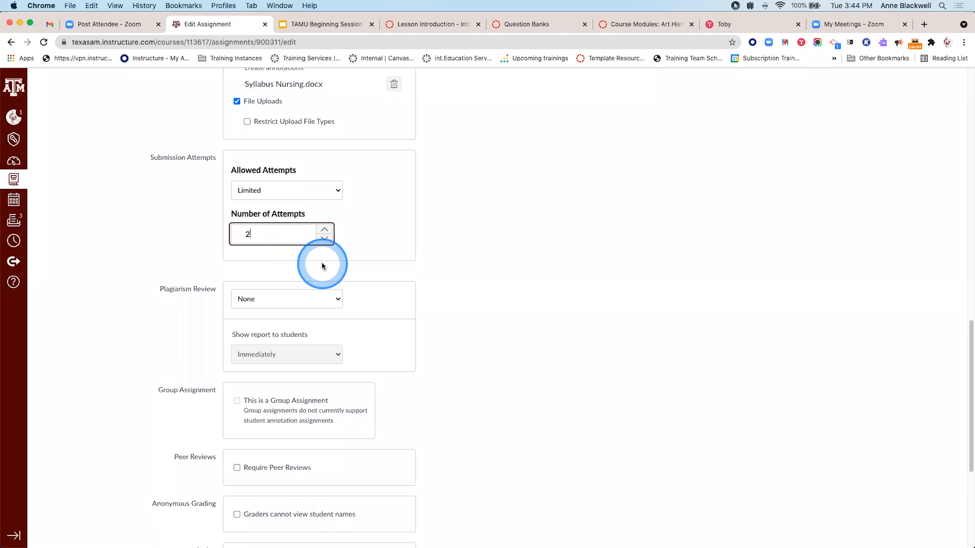
- Check which plagiarism review tools are available for the assignment
scroll(322, 265, down, 4)
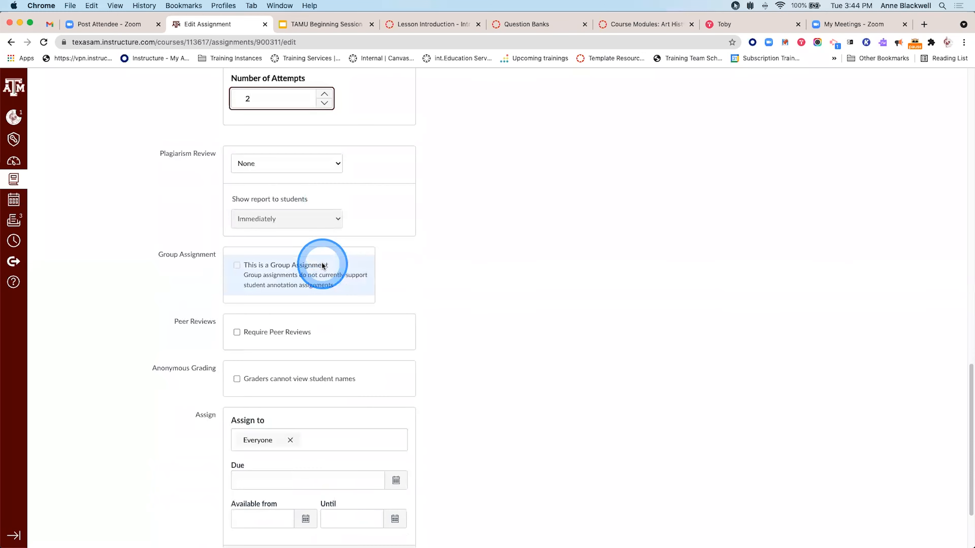
click(324, 162)
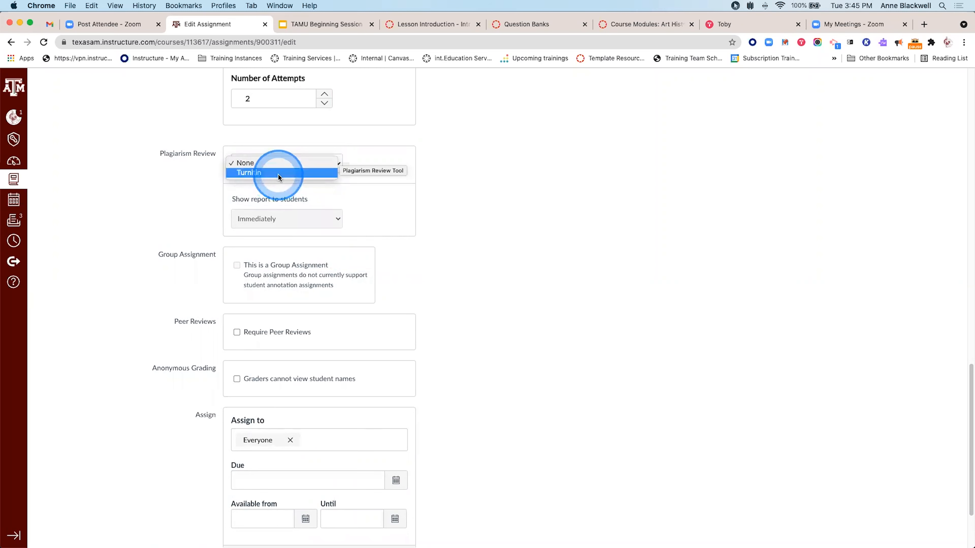
click(264, 175)
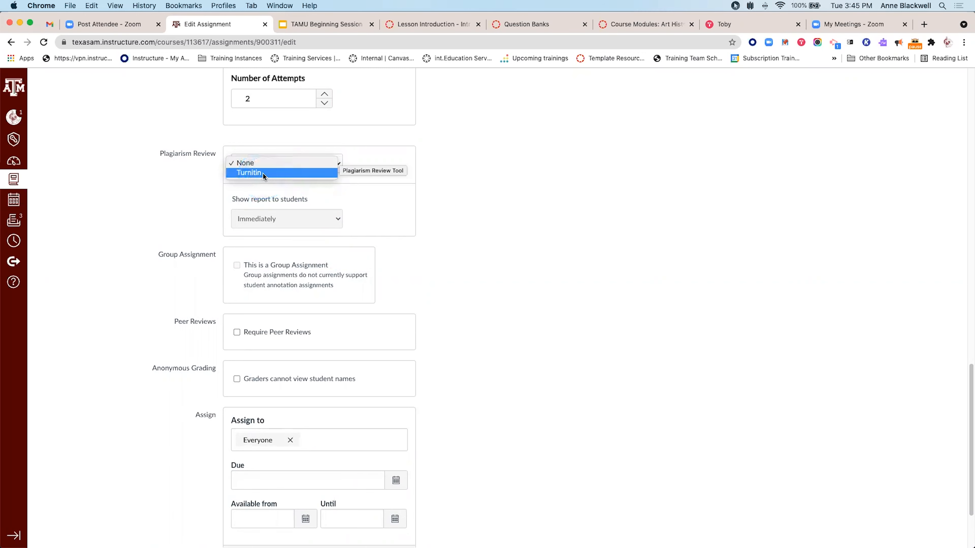
click(554, 238)
- For Everyone, set the due date to Aug 24 11:59pm and the Until date to Aug 27 11:59pm
scroll(447, 238, down, 3)
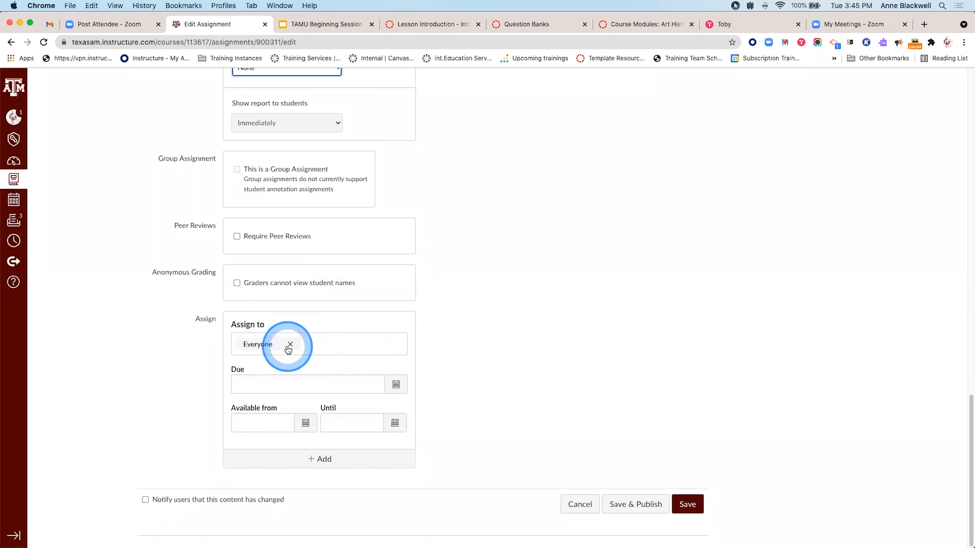
click(395, 384)
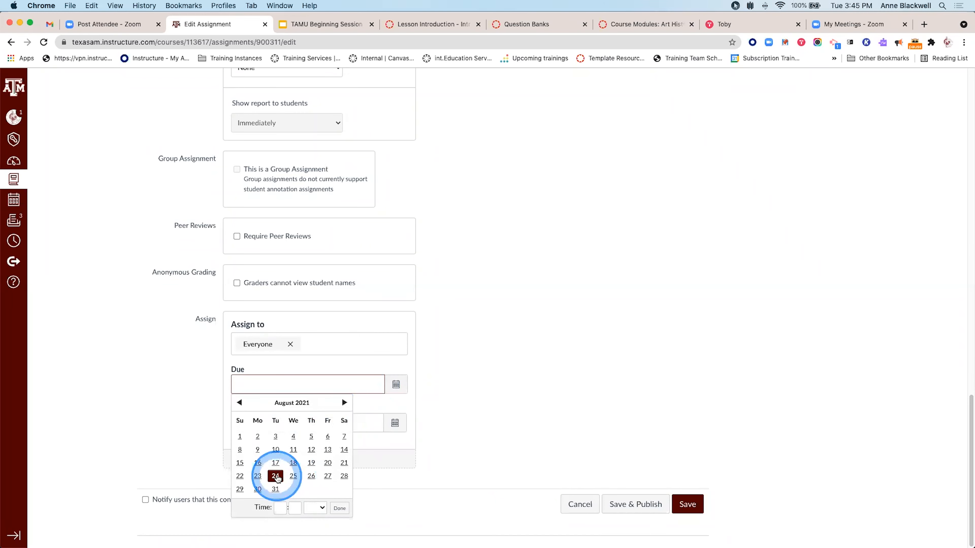
click(275, 475)
click(436, 401)
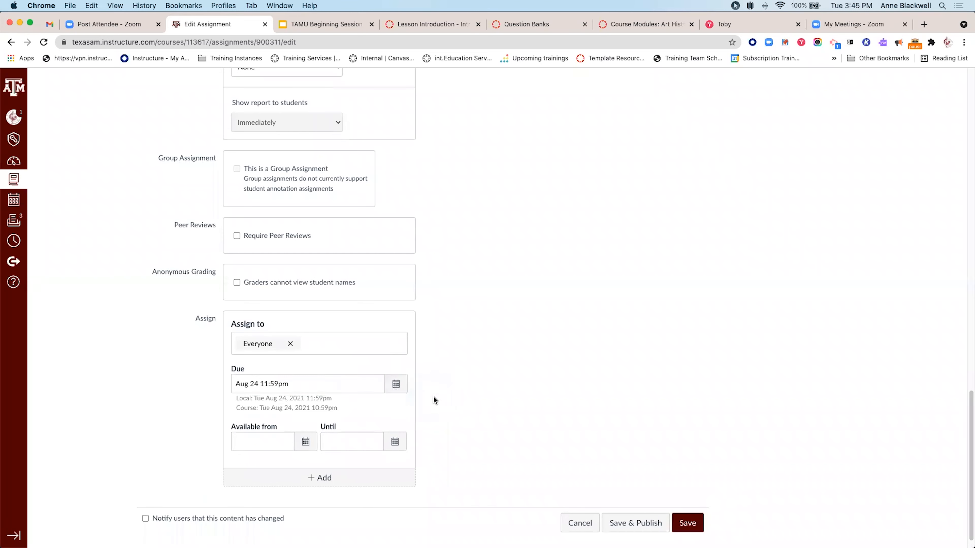
click(313, 418)
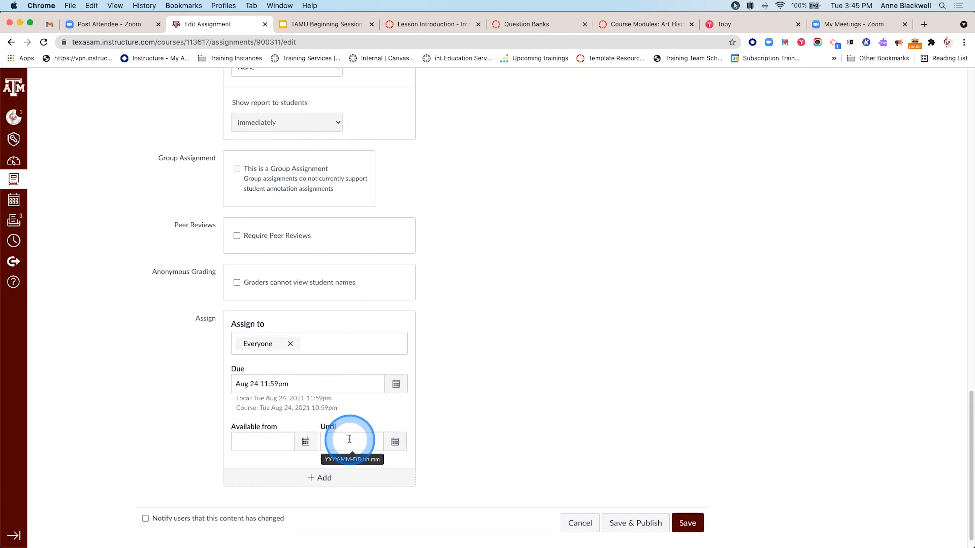
click(398, 444)
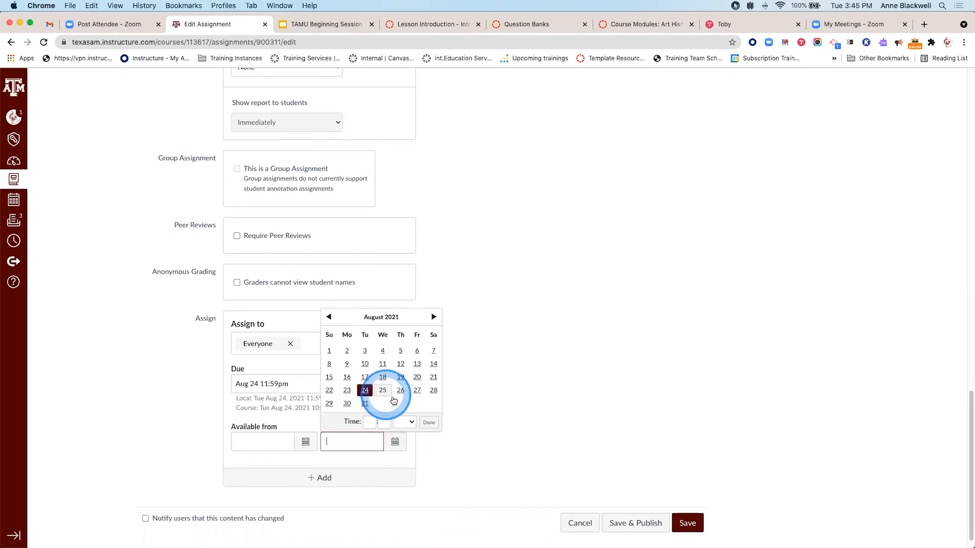
click(417, 390)
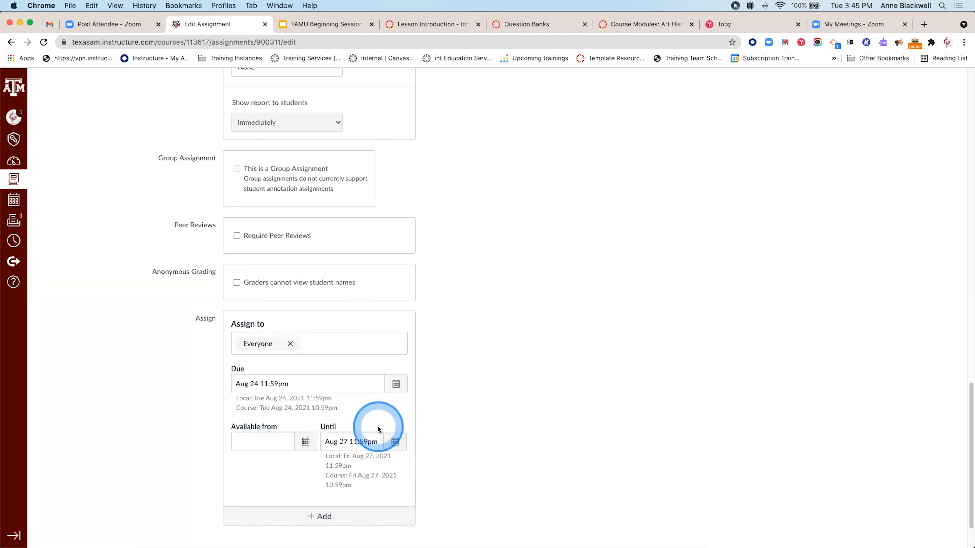
click(399, 438)
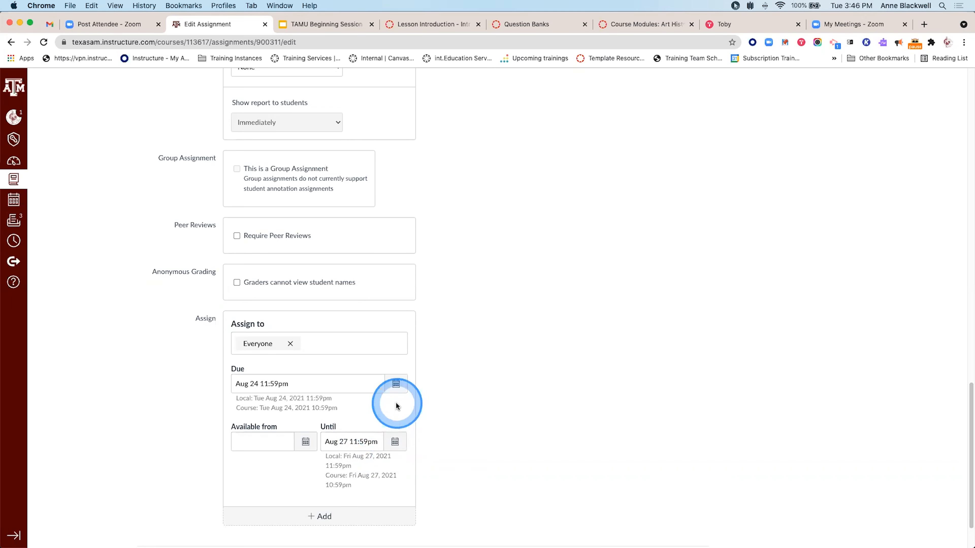
- Add a second set of assignment dates and assign it to the training course section
scroll(346, 430, down, 3)
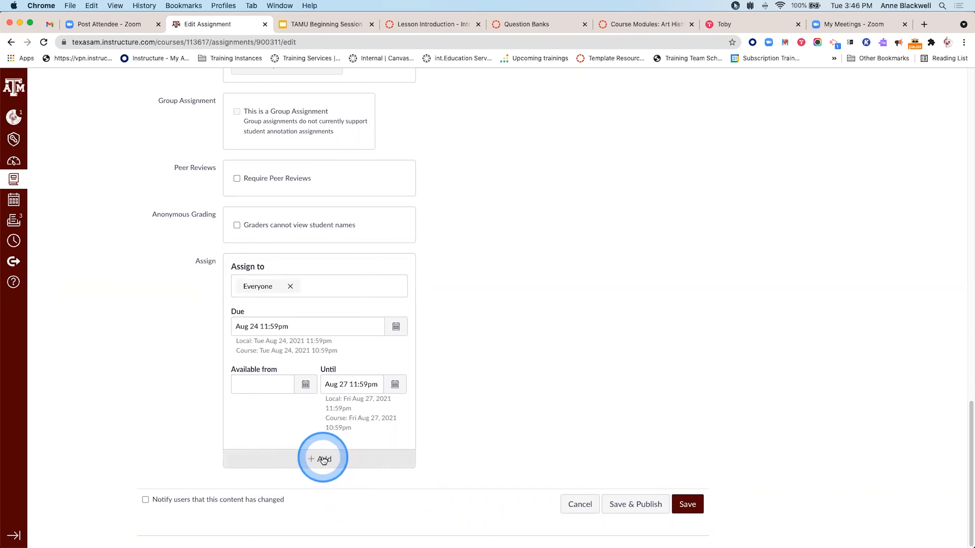
click(322, 459)
scroll(322, 456, down, 3)
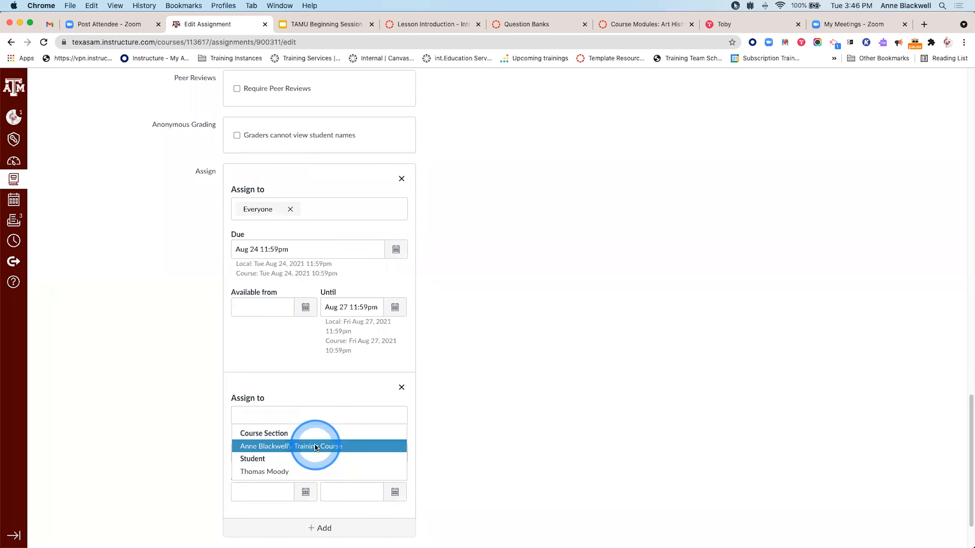
click(315, 445)
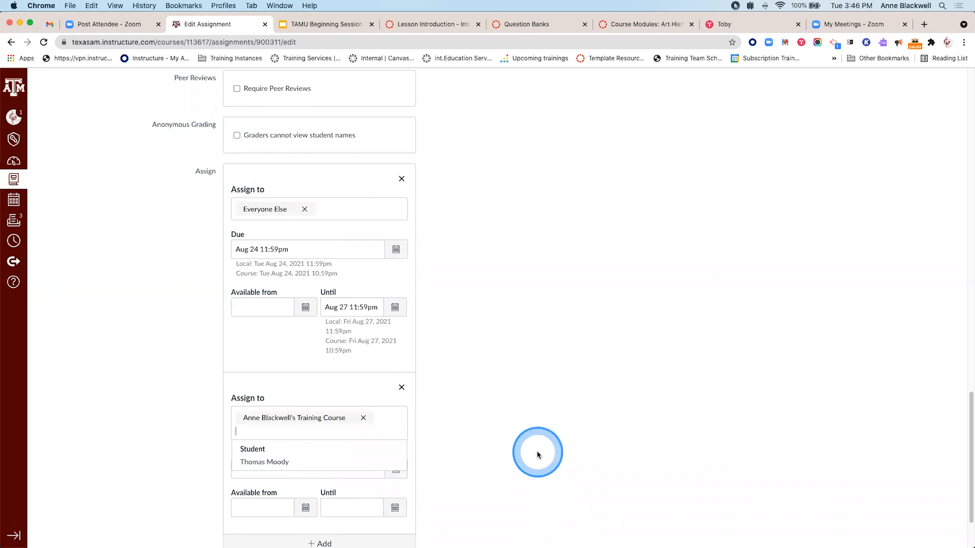
click(537, 453)
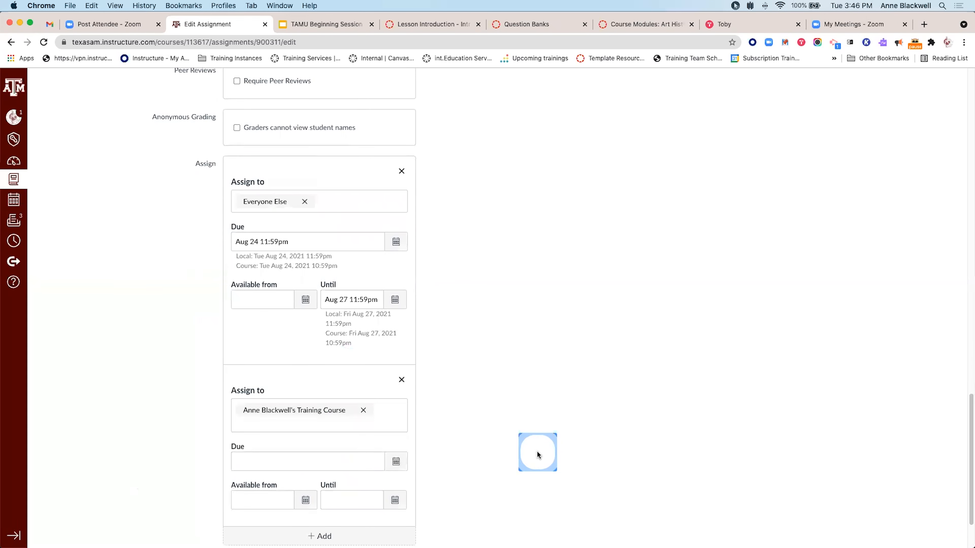
- For the training course section's date set, set the due date to Aug 30 11:59pm and the Until date to Sep 3 11:59pm
click(396, 462)
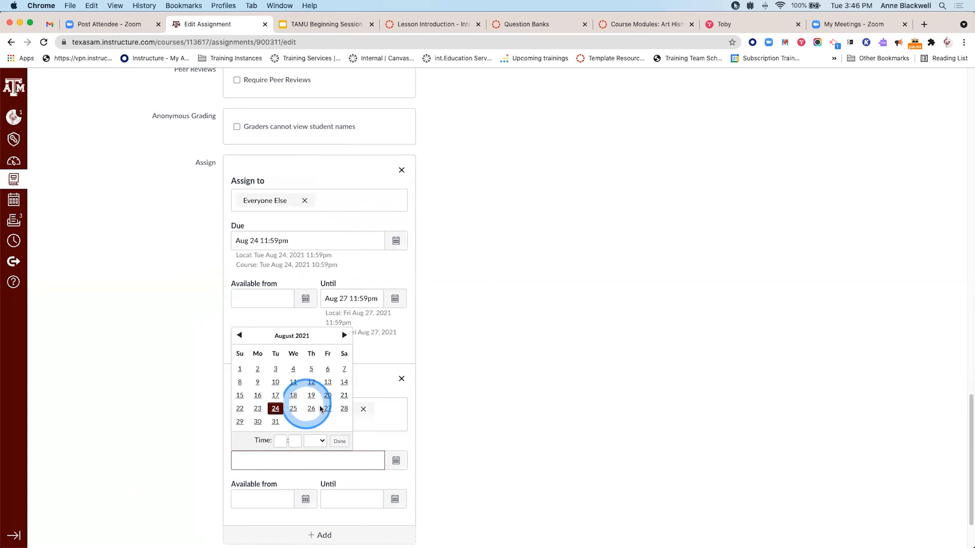
click(595, 425)
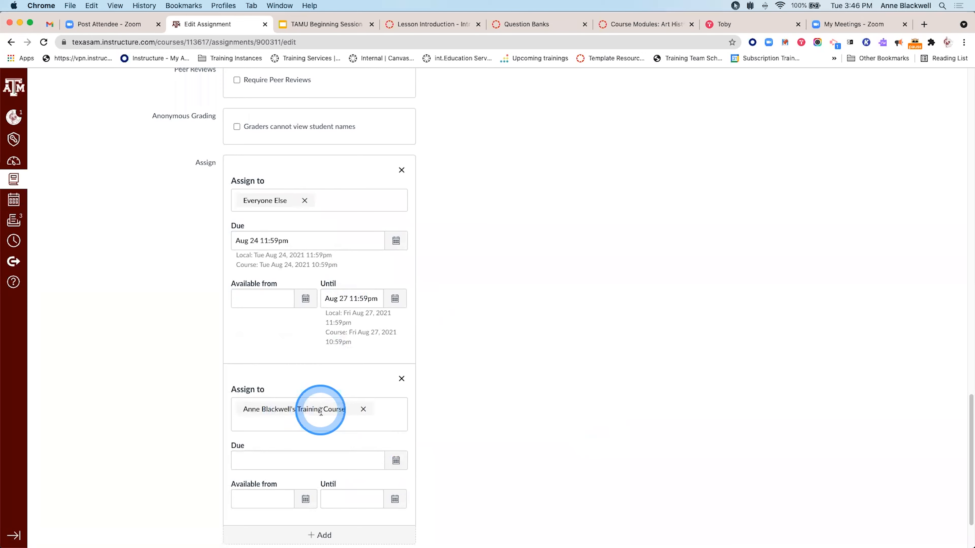
click(391, 454)
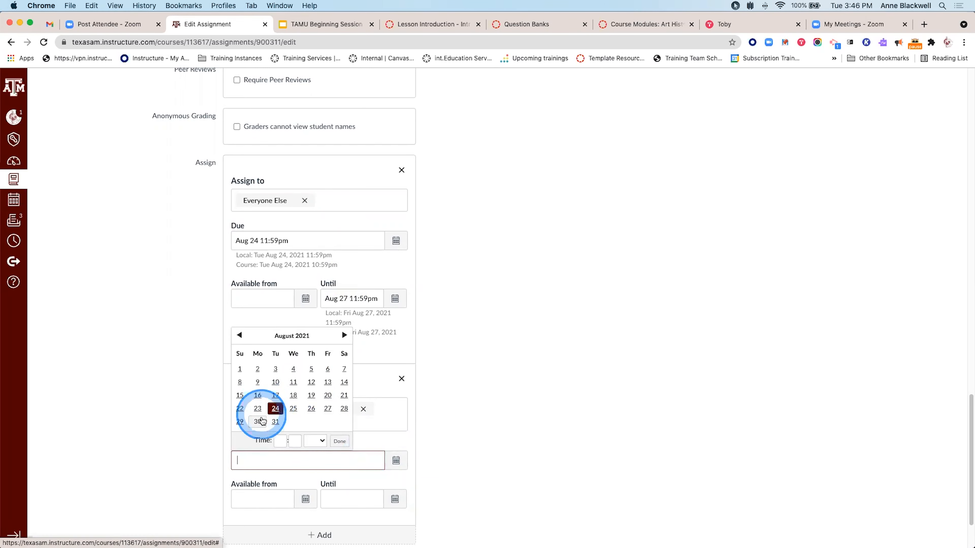
click(257, 422)
click(524, 444)
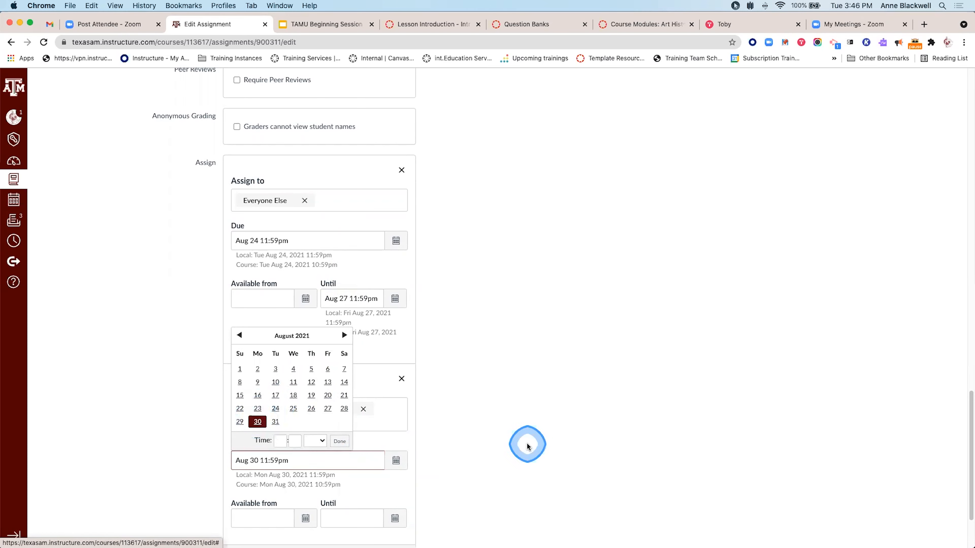
scroll(461, 495, down, 2)
click(395, 460)
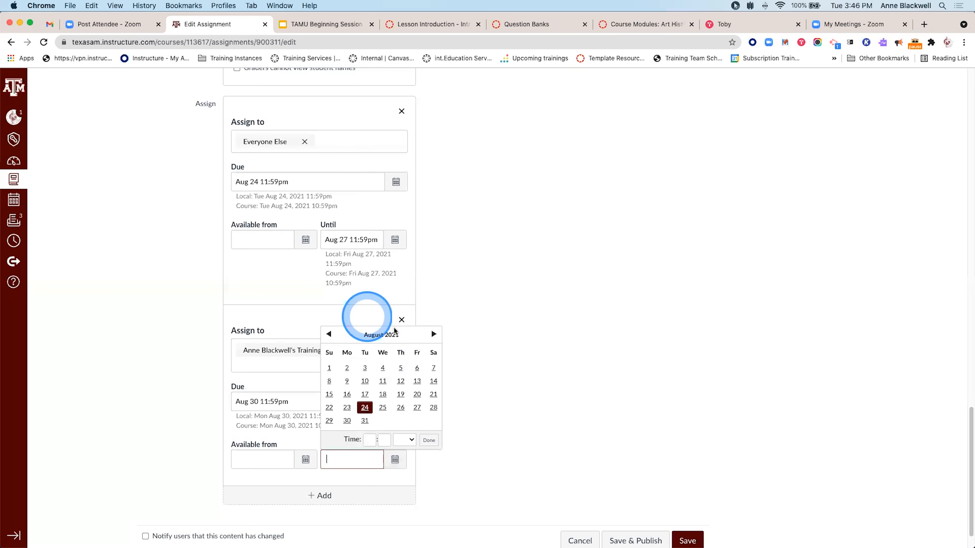
click(433, 334)
click(417, 368)
click(558, 373)
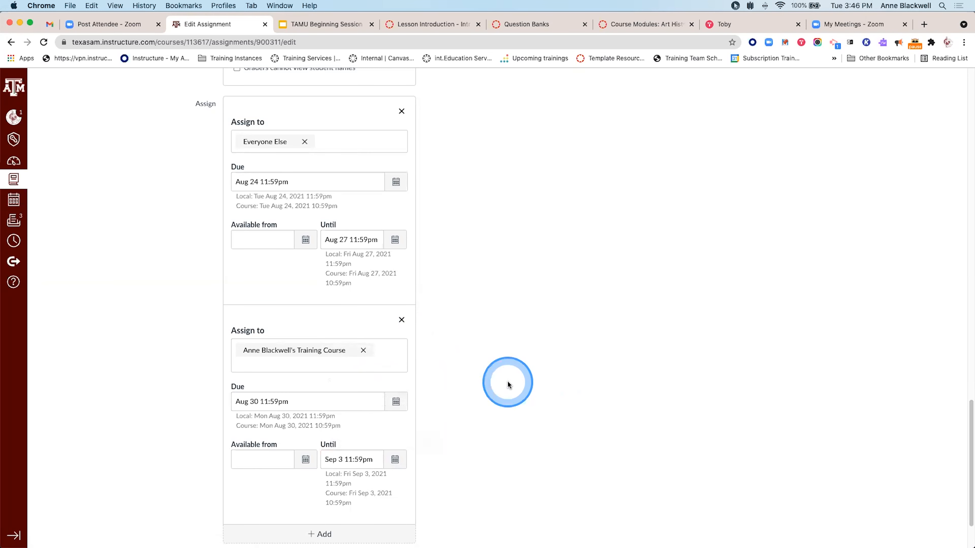
- Remove the training course section's date set, and save and publish the assignment
click(402, 320)
click(537, 328)
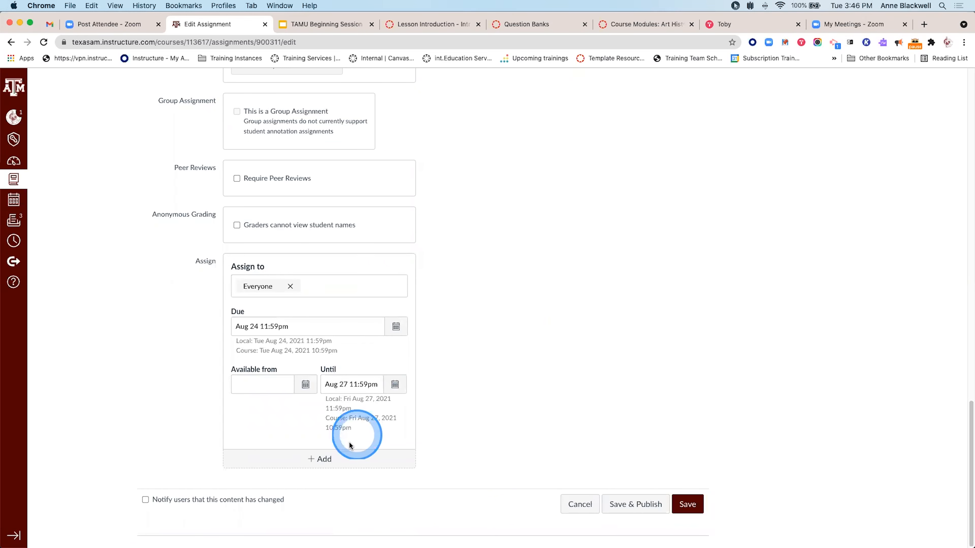
click(630, 505)
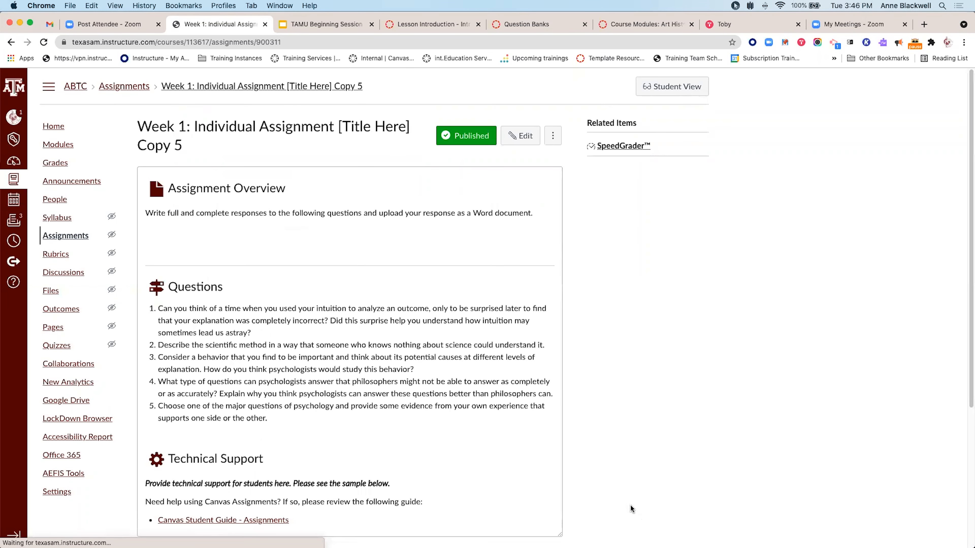
click(632, 504)
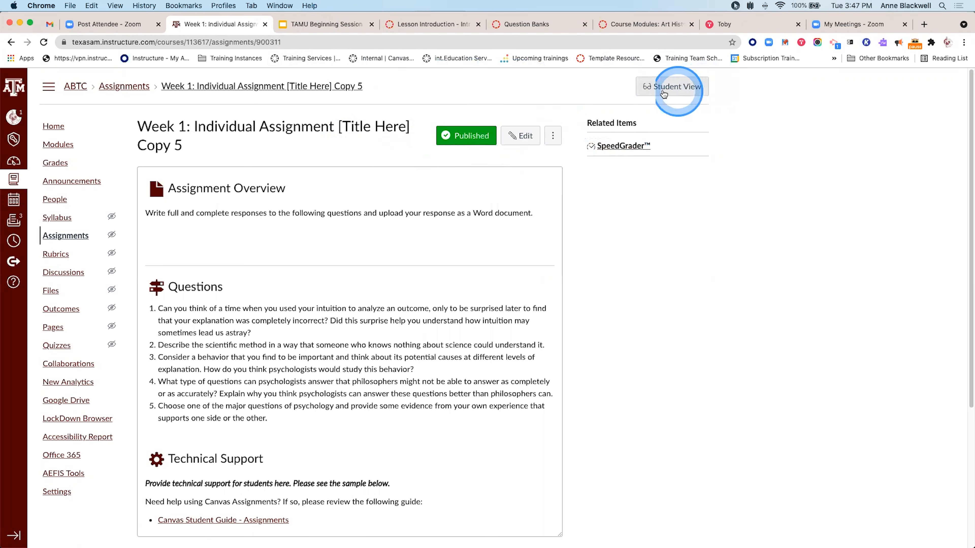
- Switch to the training slides in Google Slides and advance past the Part 3: Assignments slide
click(303, 25)
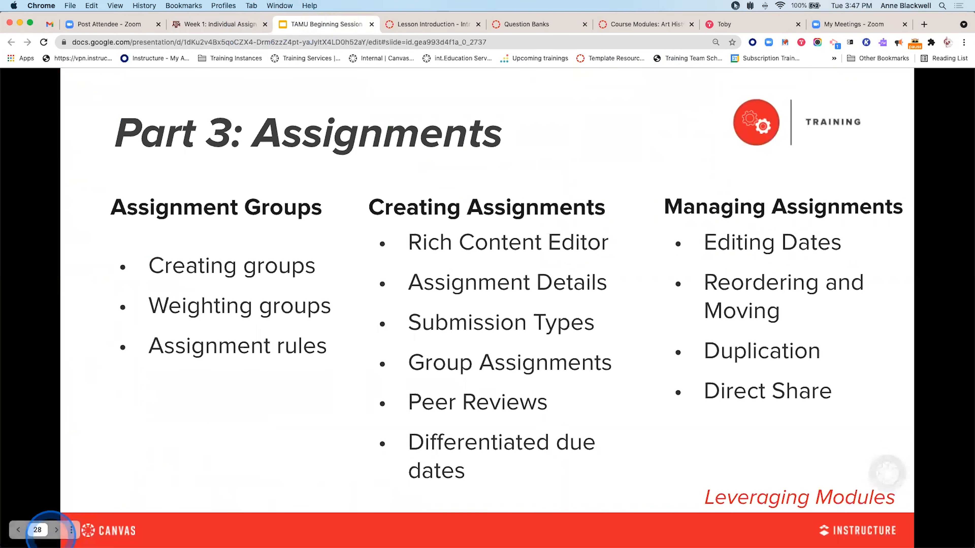
click(56, 529)
click(57, 530)
click(57, 530)
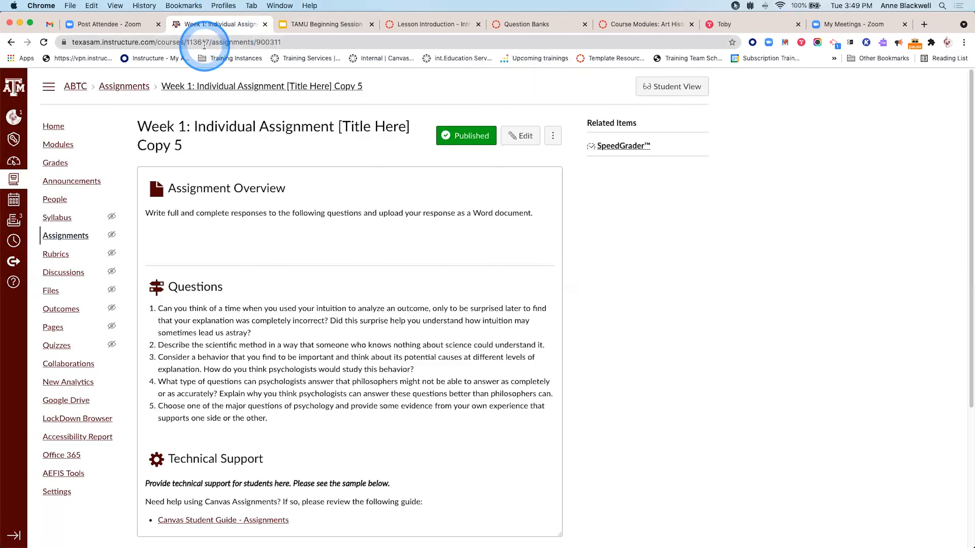
- Return to the Canvas course and open its Modules page at the Week 1 module containing Weekly Activities 1.1
click(69, 145)
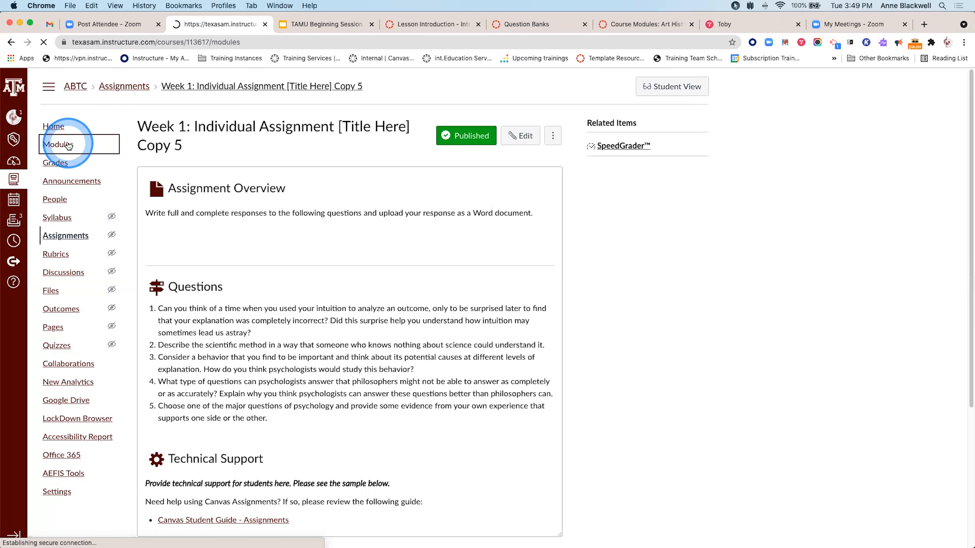
click(69, 146)
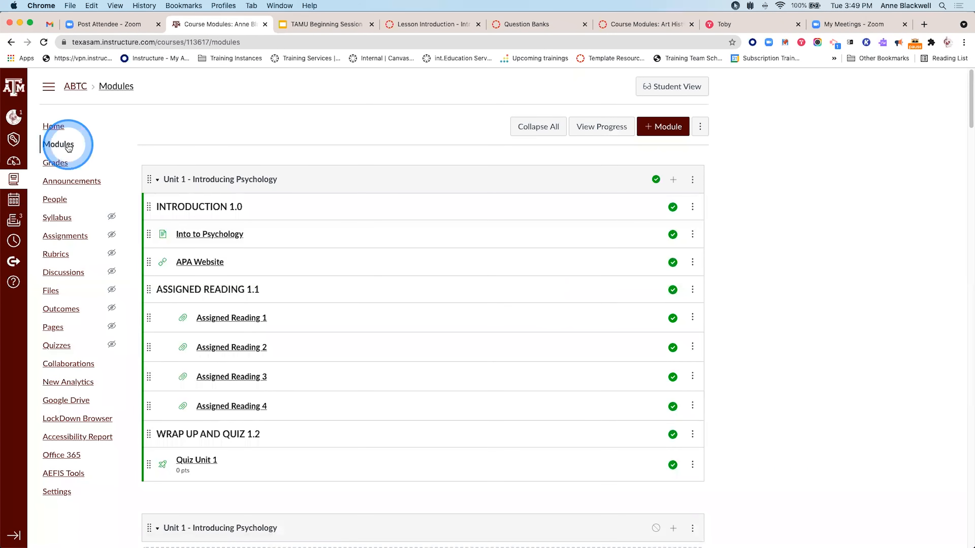
scroll(174, 233, down, 20)
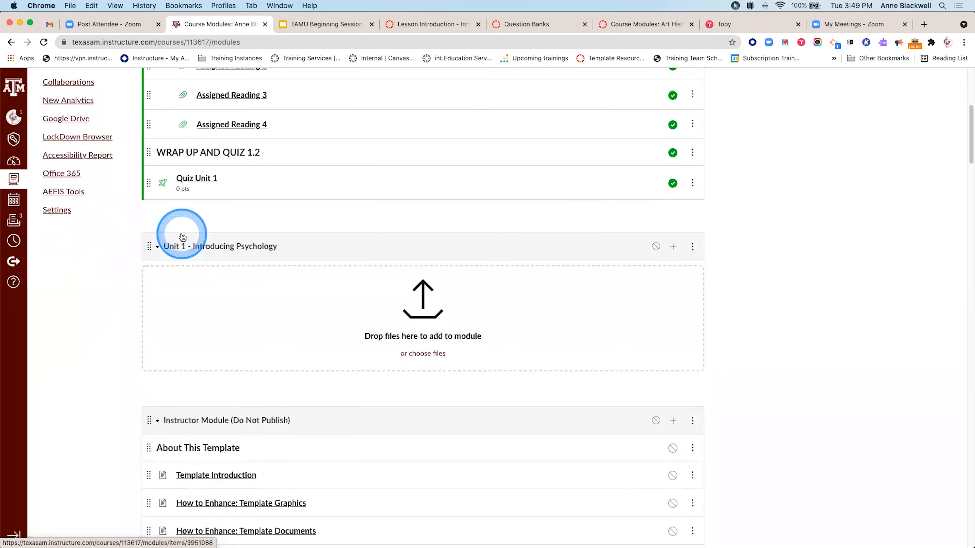
scroll(181, 233, down, 6)
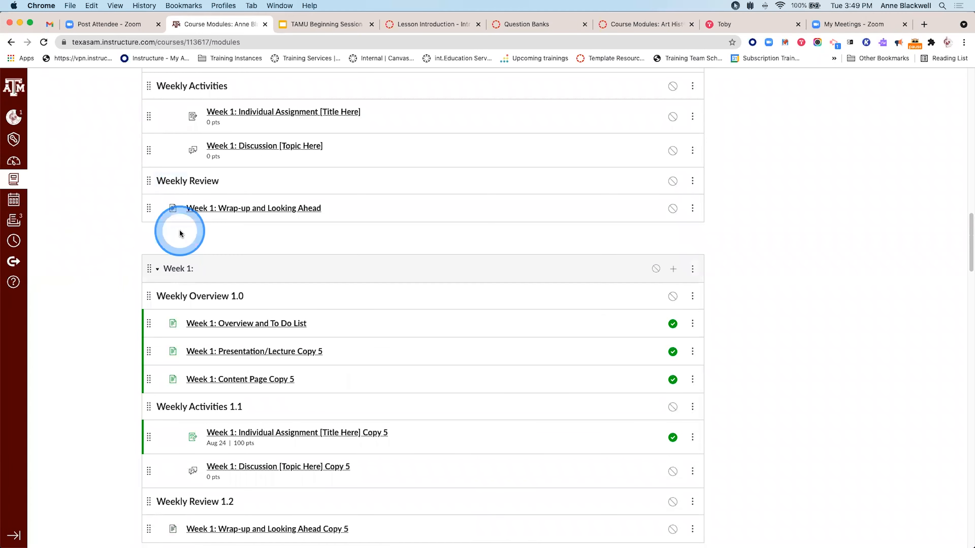
scroll(204, 246, down, 4)
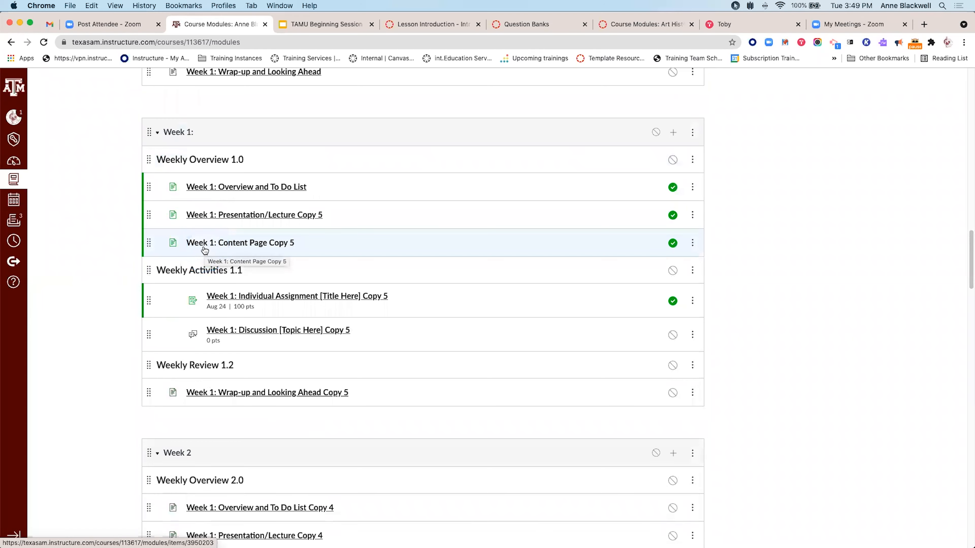
scroll(224, 243, down, 10)
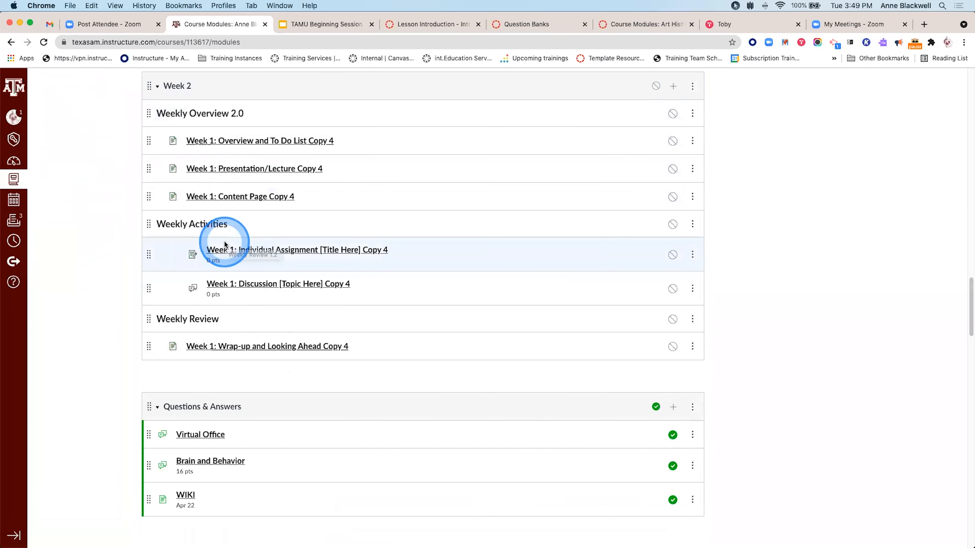
scroll(224, 245, down, 18)
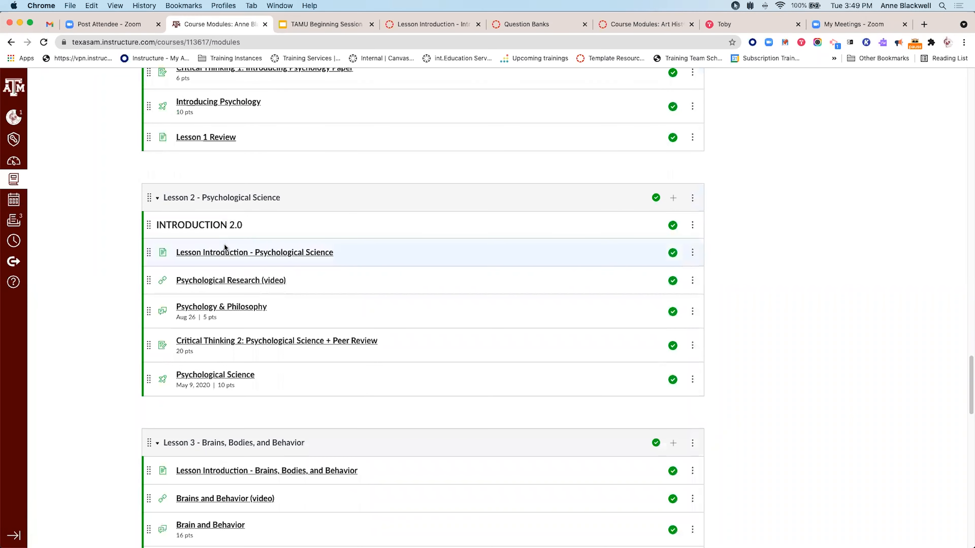
scroll(225, 246, up, 20)
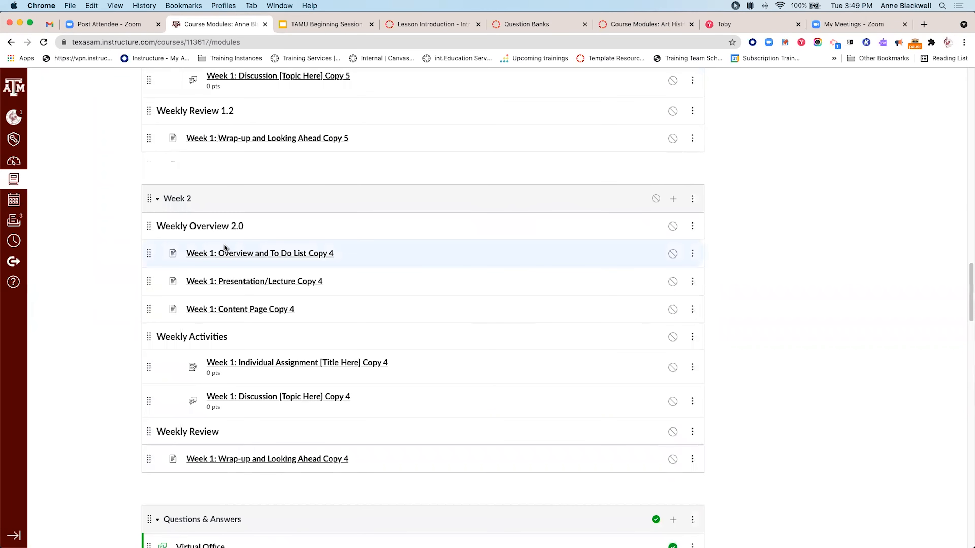
scroll(225, 247, up, 5)
click(225, 247)
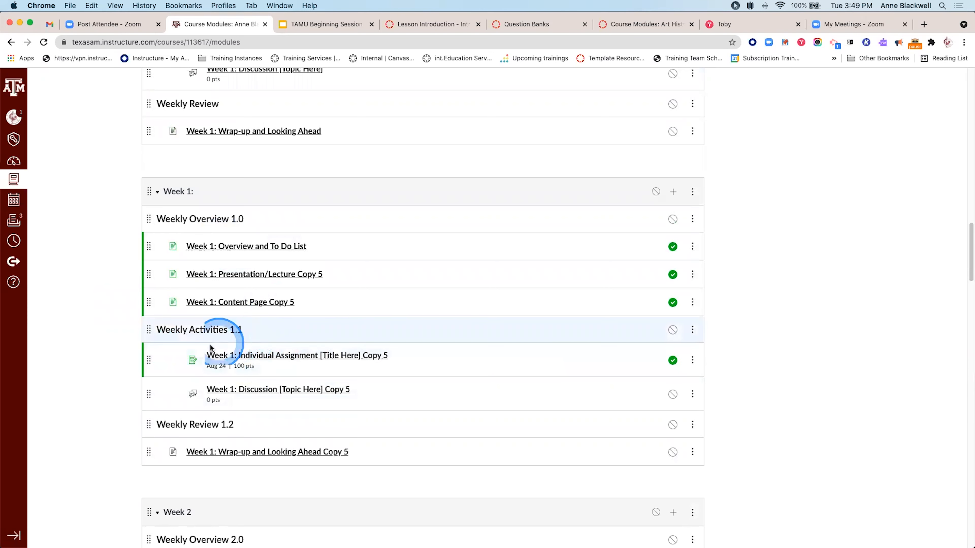
- Duplicate Week 1: Individual Assignment [Title Here] Copy 5 under Weekly Activities 1.1 and publish the duplicate
click(674, 361)
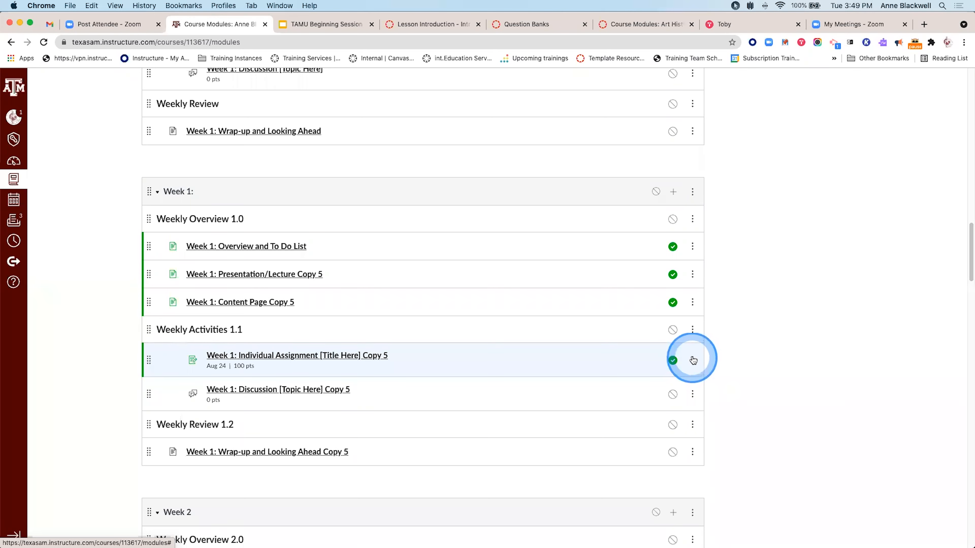
click(693, 361)
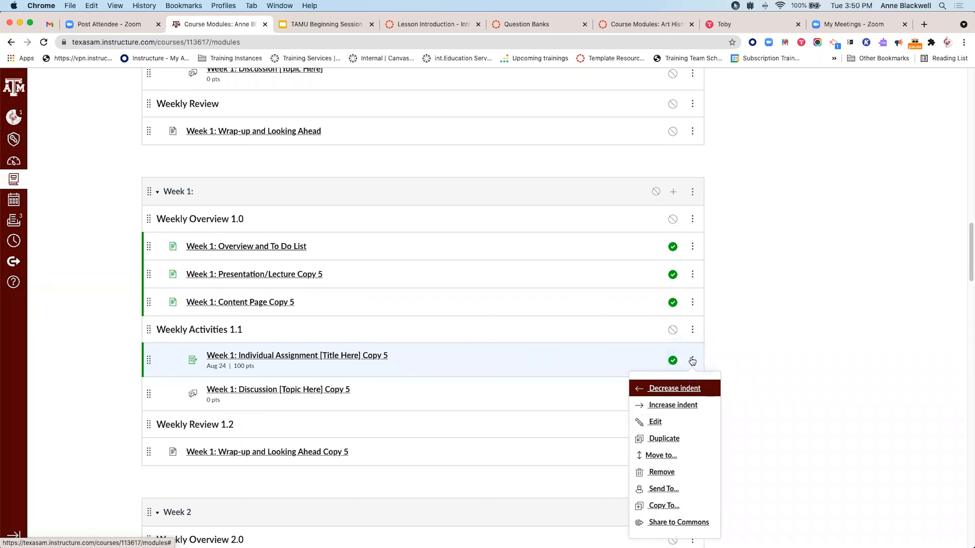
click(689, 438)
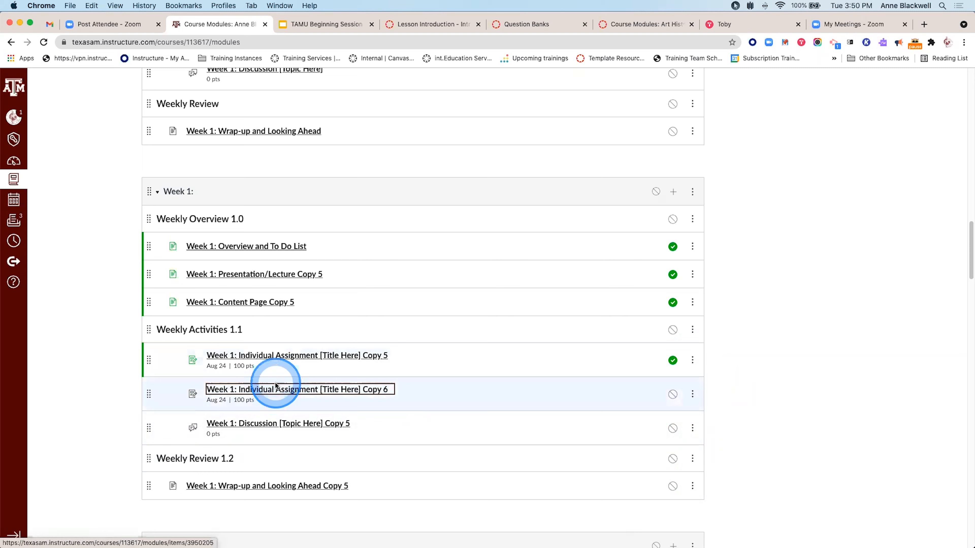
click(672, 396)
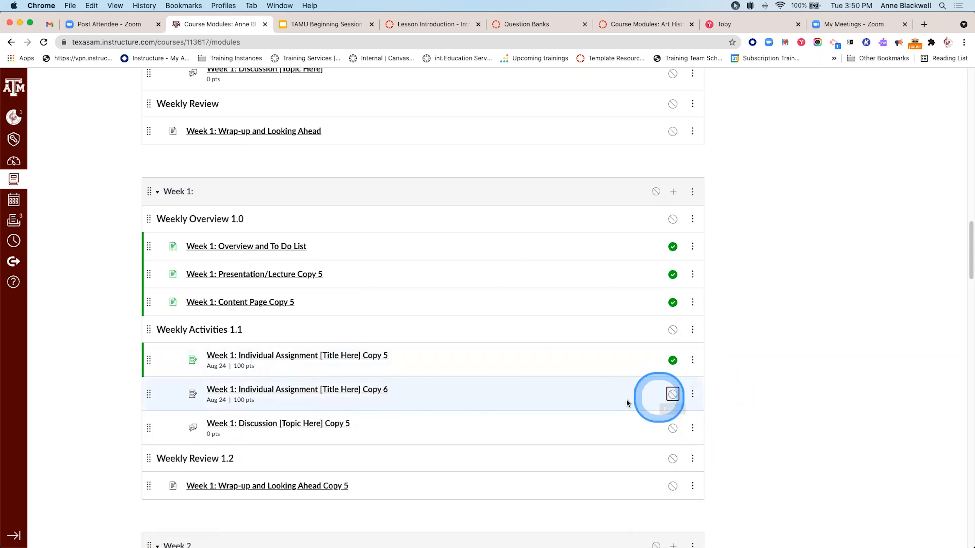
click(673, 395)
- Open the duplicated assignment for editing and assign it to the individual student instead of Everyone
click(371, 394)
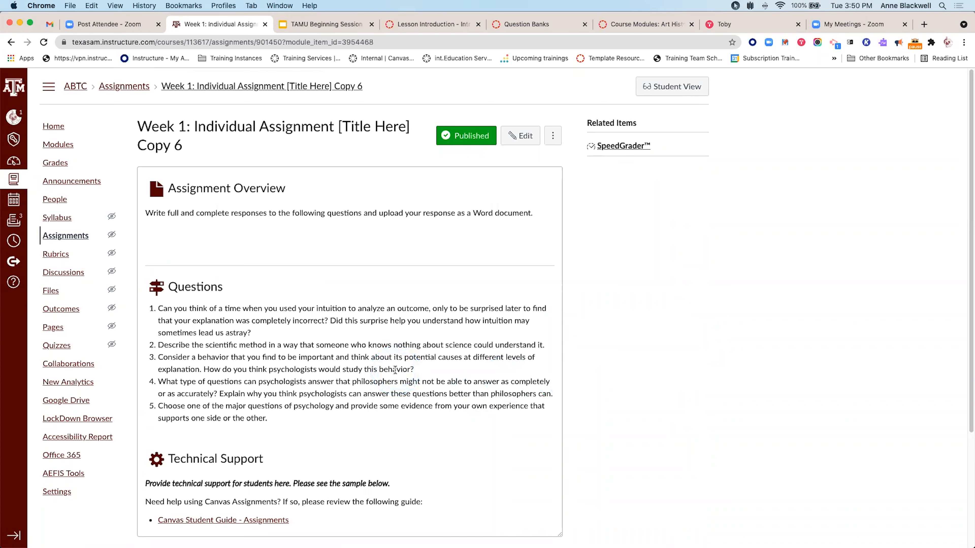
click(521, 135)
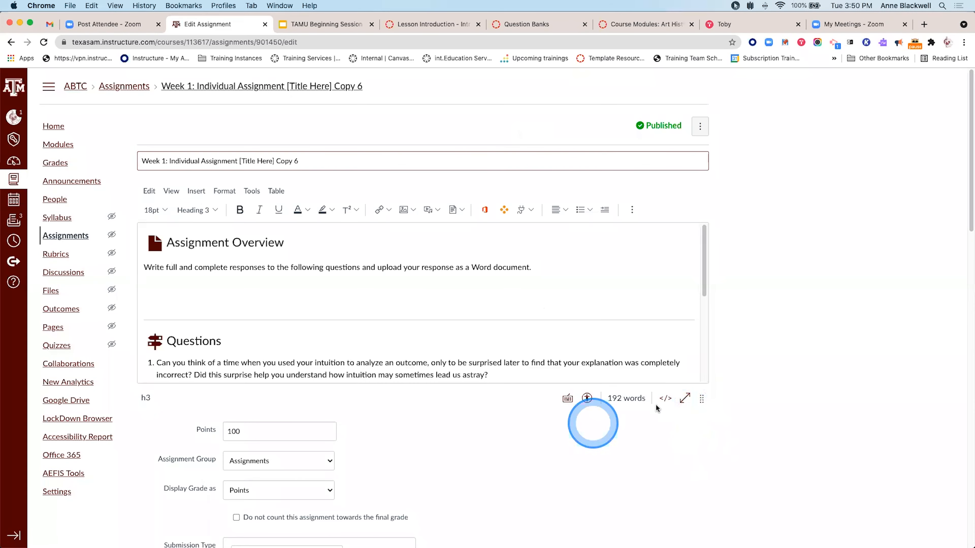
scroll(451, 467, down, 2)
scroll(450, 467, down, 15)
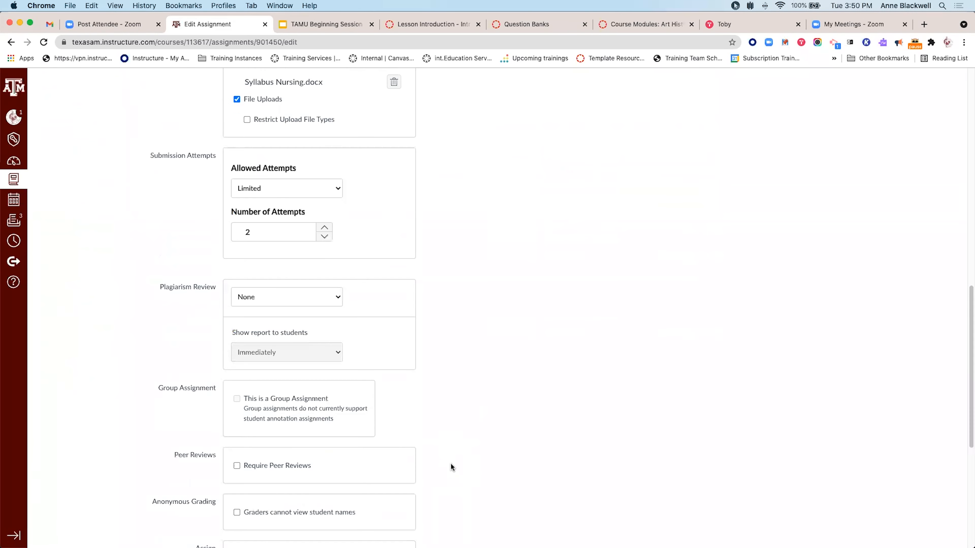
scroll(451, 462, down, 1)
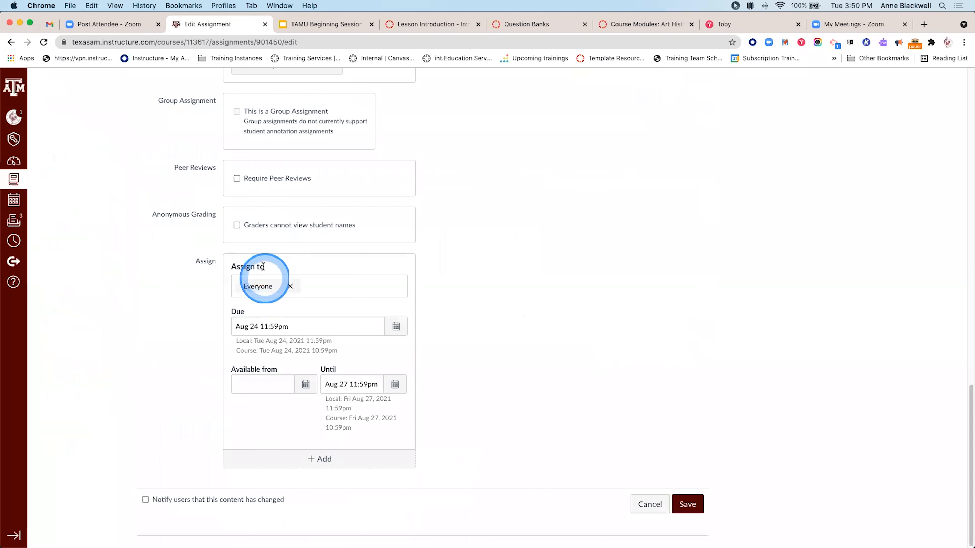
click(290, 286)
click(289, 356)
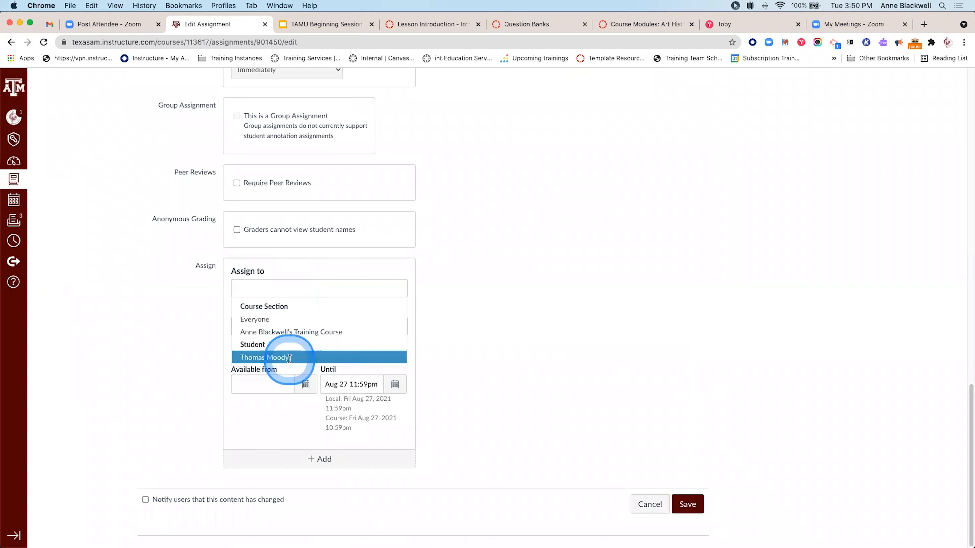
click(471, 330)
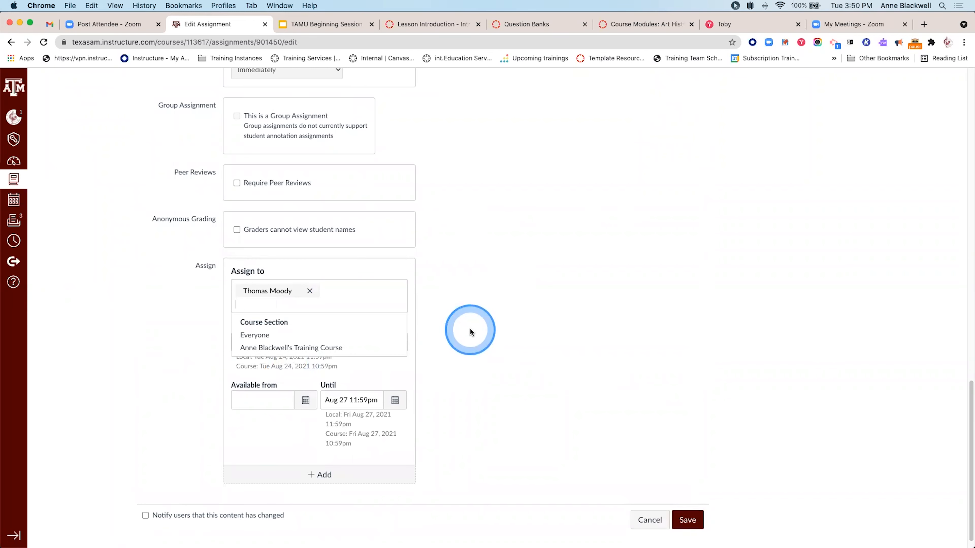
click(508, 367)
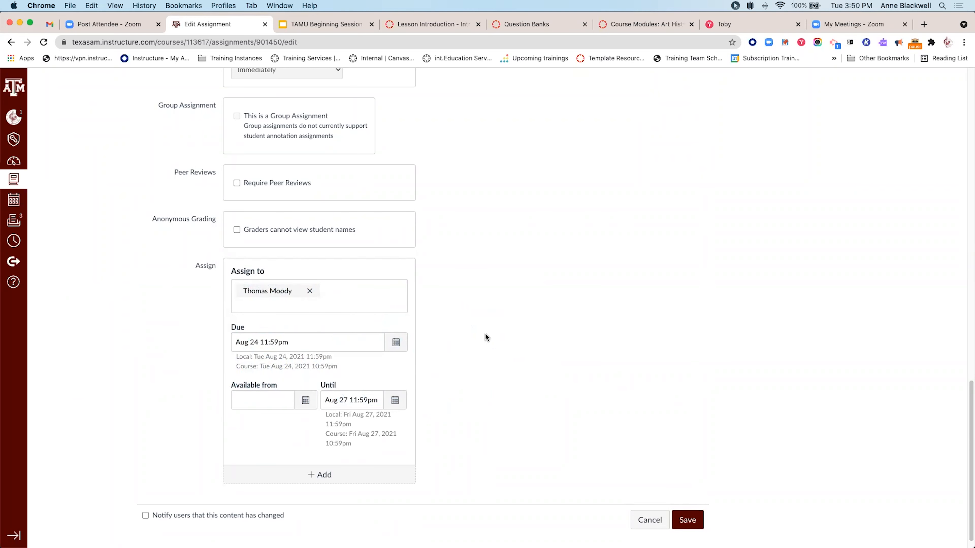
- Add a second set of assignment dates and replace the student in the first set with the training course section
click(352, 478)
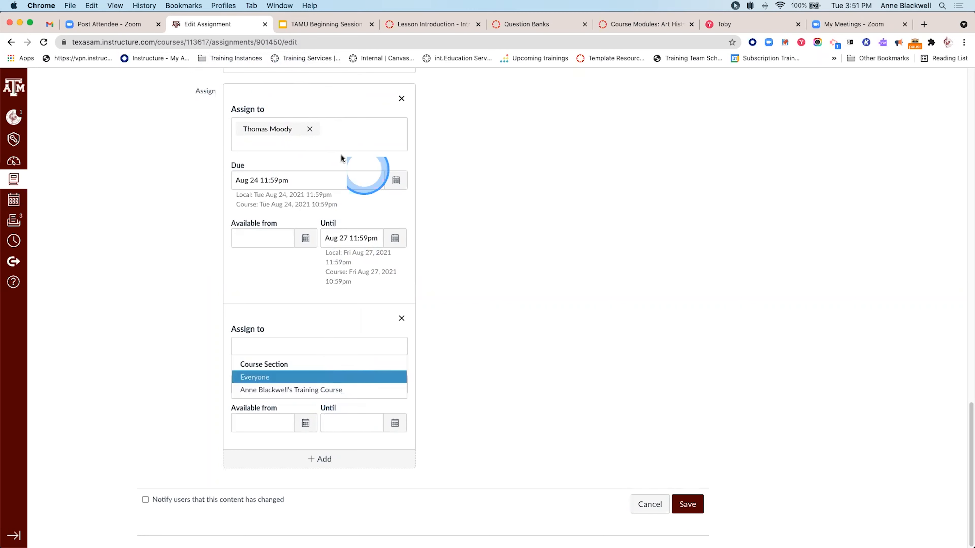
click(318, 135)
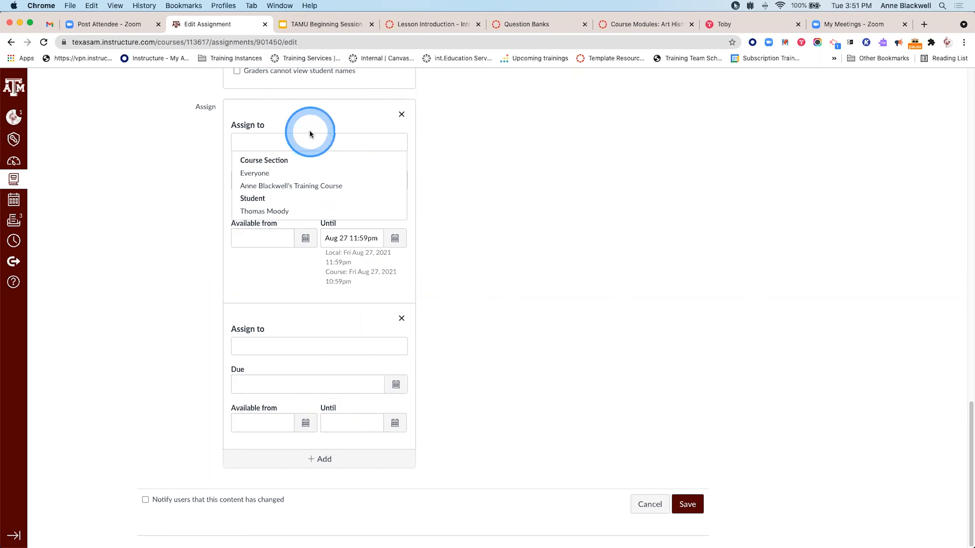
click(314, 186)
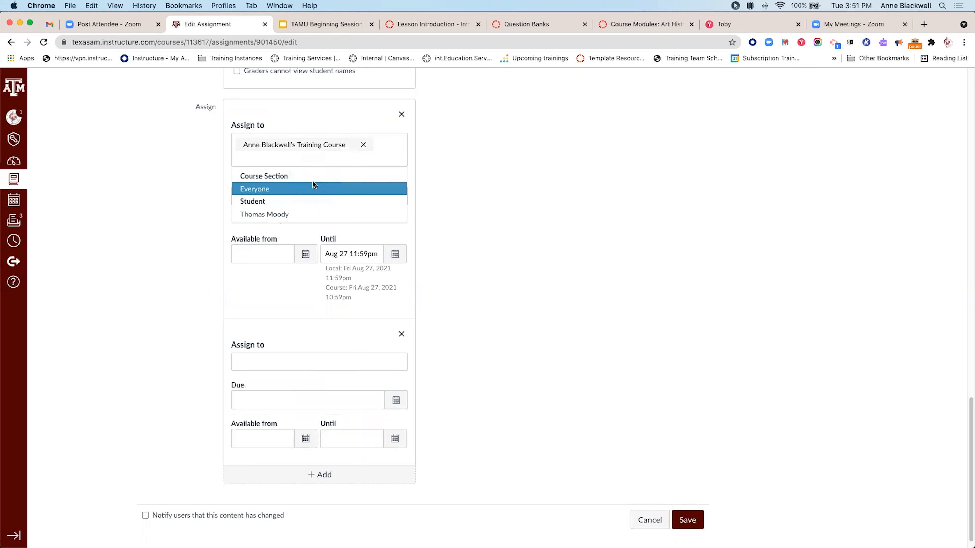
click(333, 162)
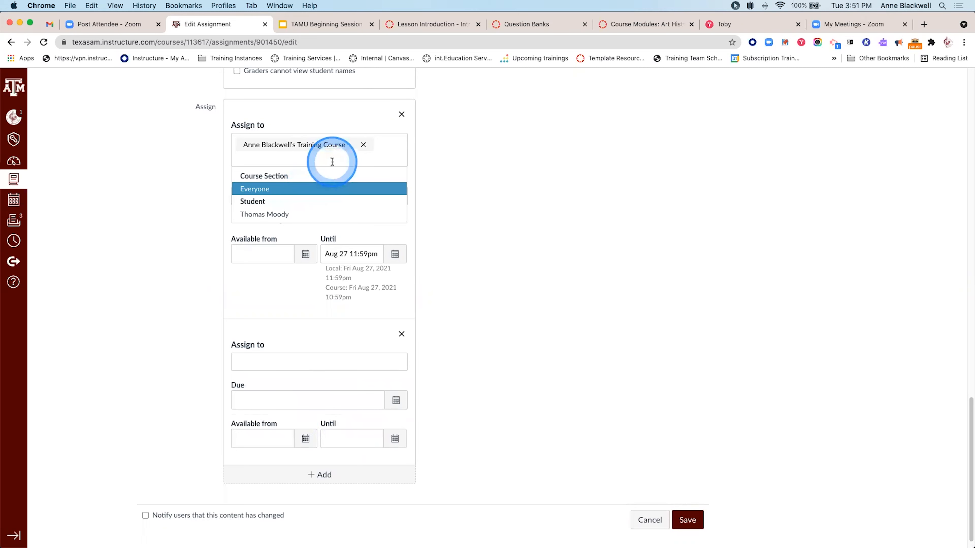
- Assign the first set of dates to Everyone and the second set to the individual student
click(363, 144)
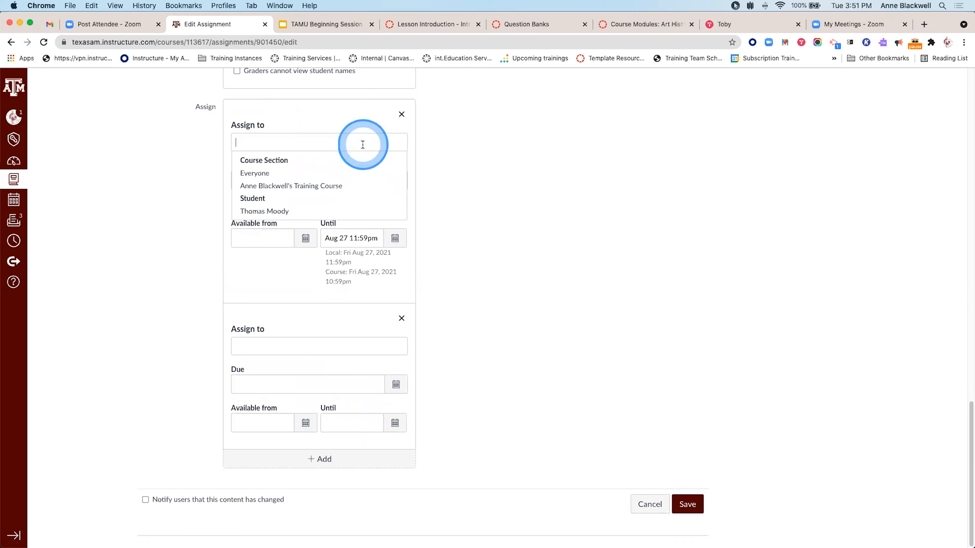
click(336, 173)
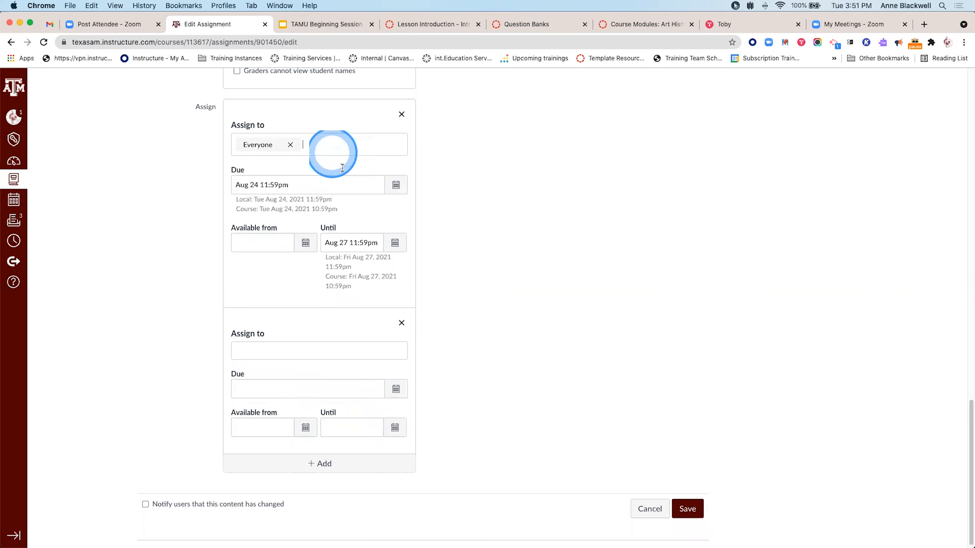
click(368, 350)
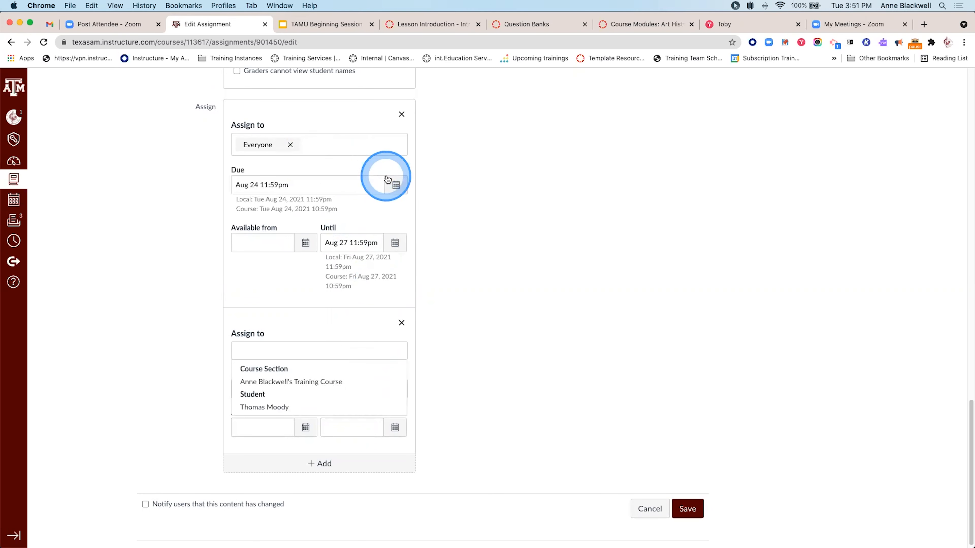
click(290, 353)
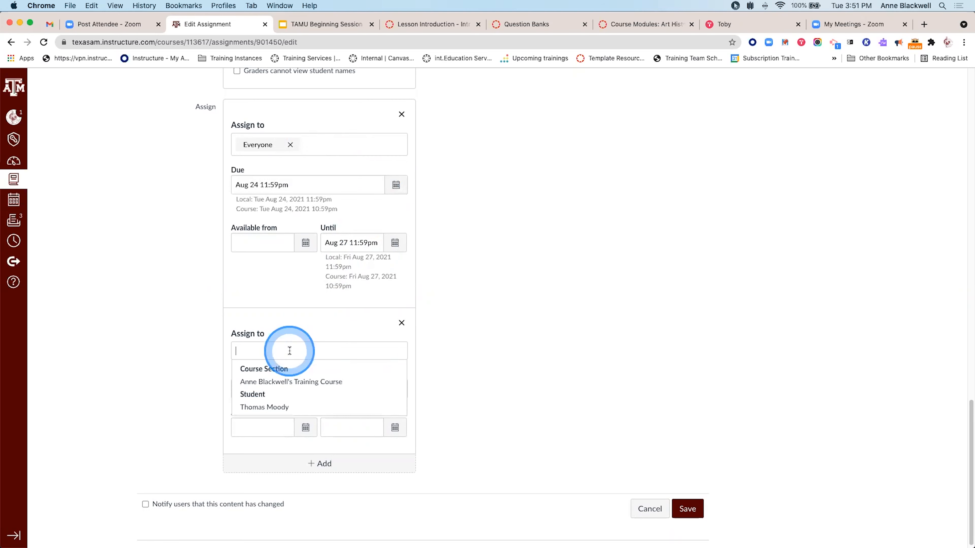
click(290, 408)
click(503, 410)
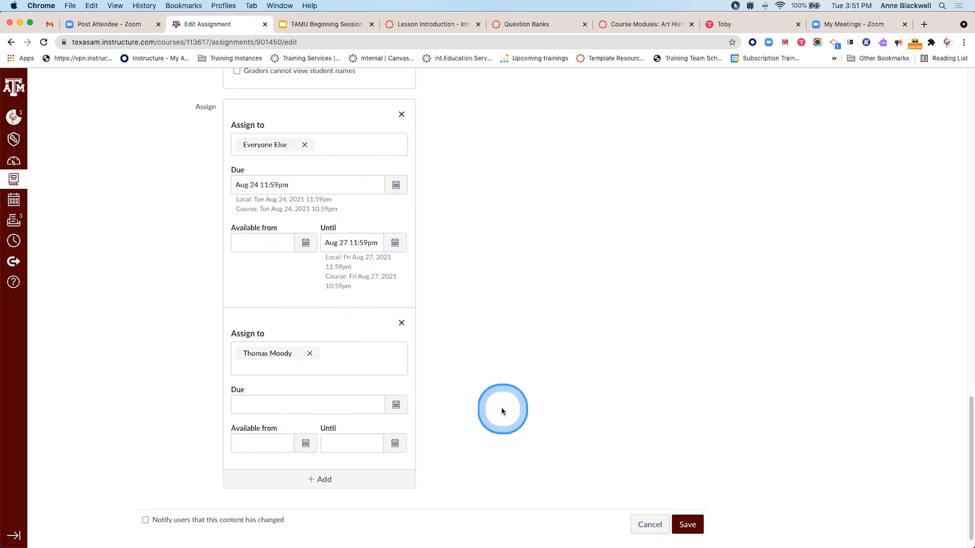
- Set the individual student's due date to Aug 30 at 11:59pm in the second set of dates
click(395, 406)
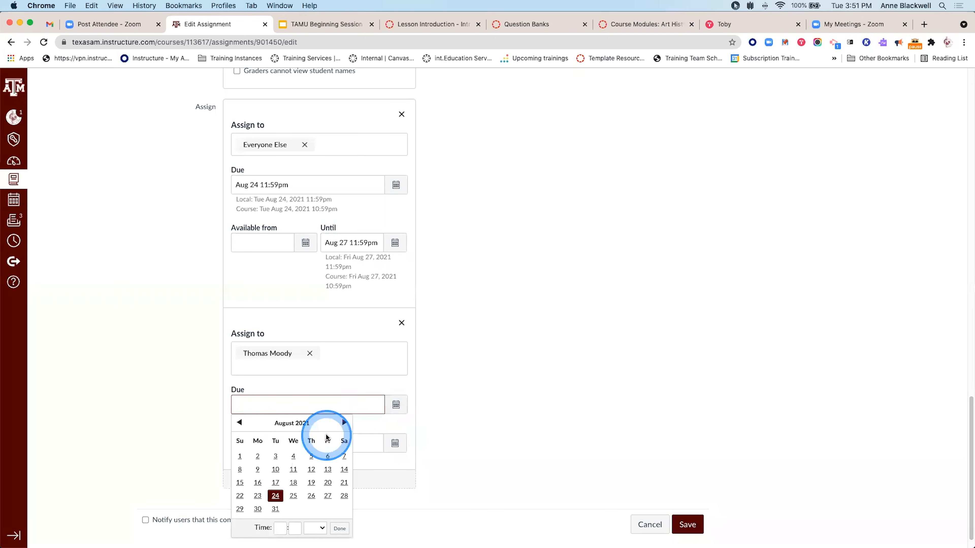
scroll(326, 437, down, 1)
click(257, 488)
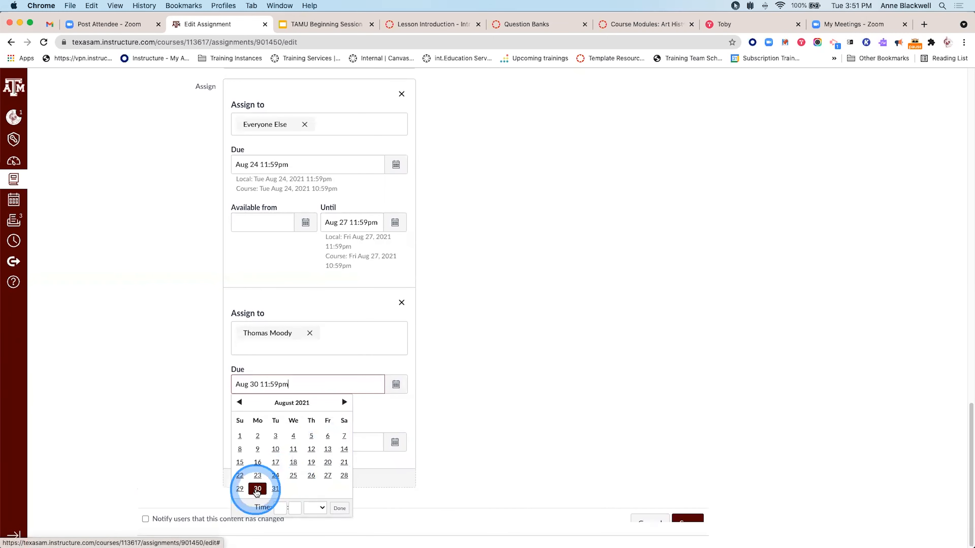
click(594, 409)
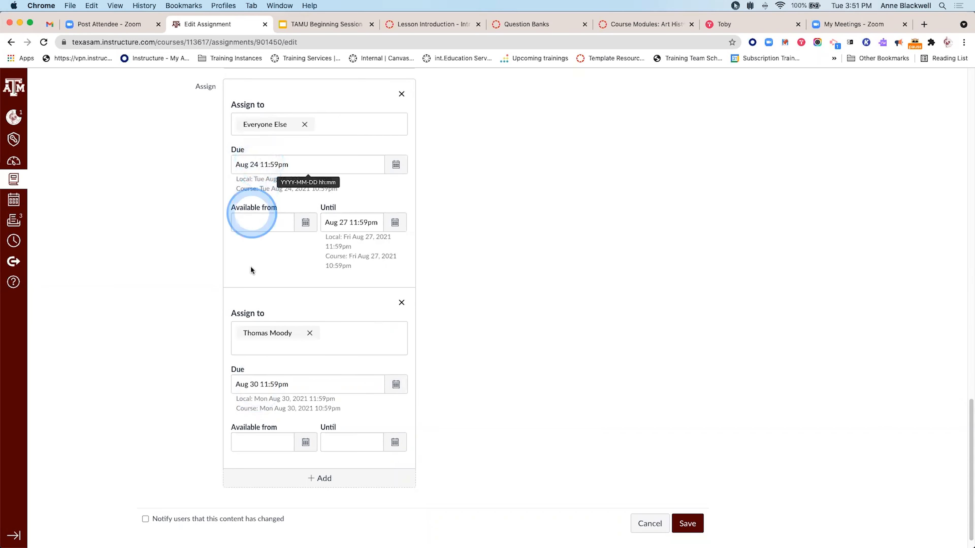
click(262, 375)
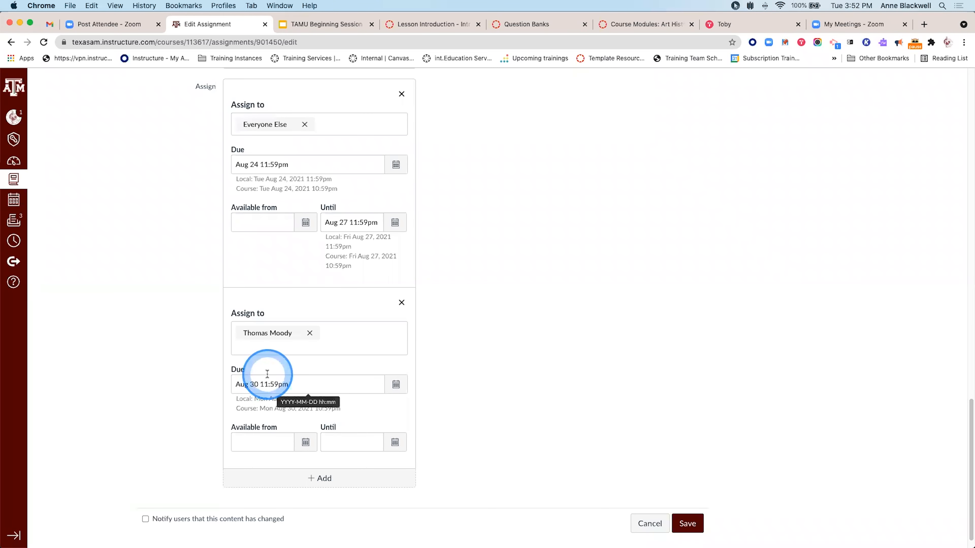
click(289, 375)
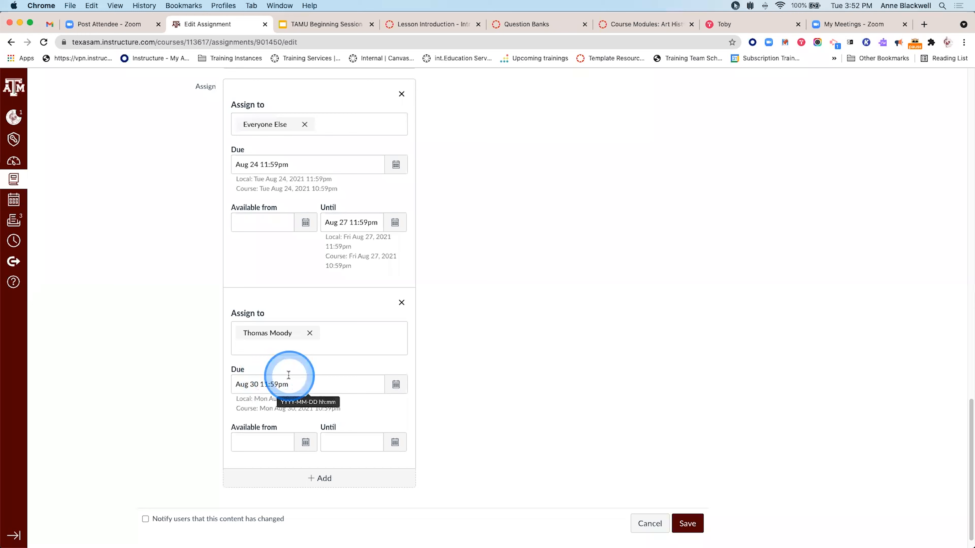
click(453, 337)
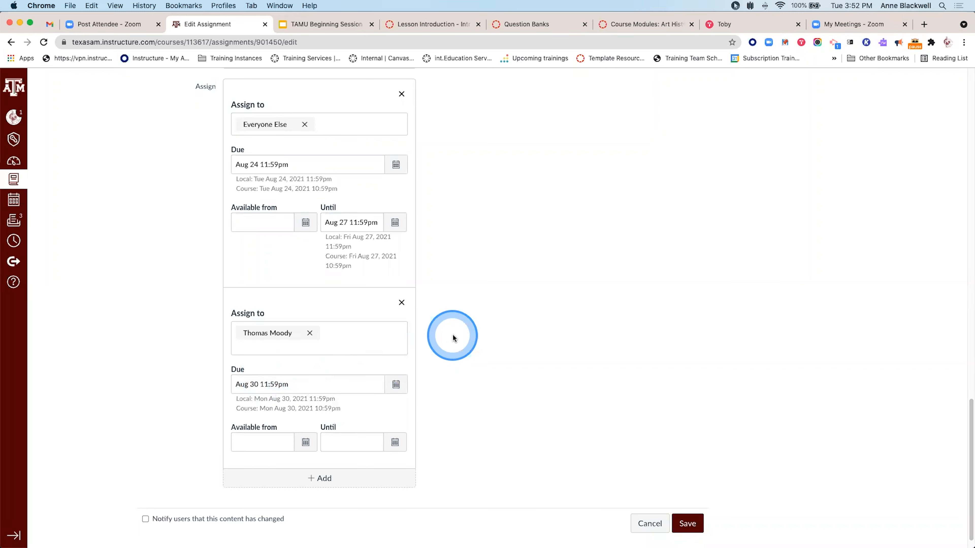
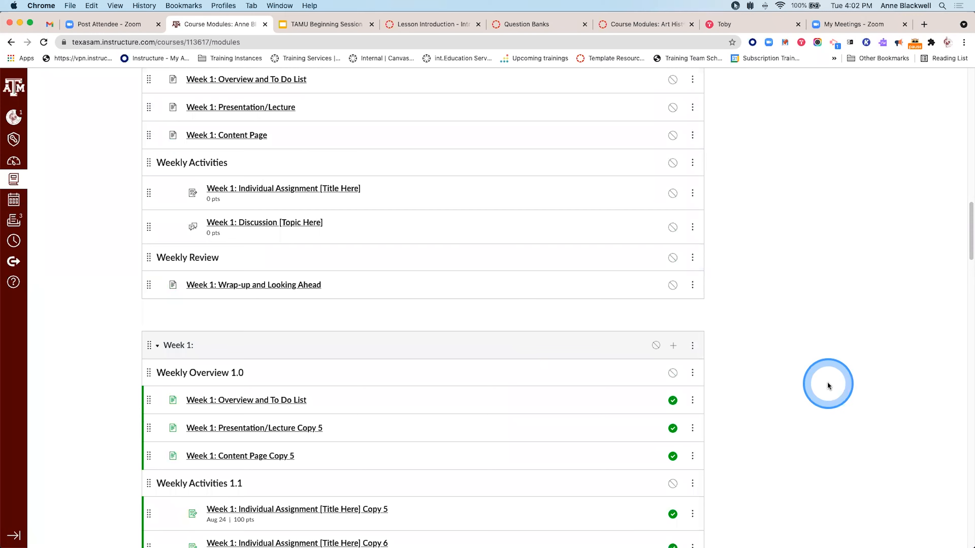
- Start adding an item to the Week 1: module that contains Weekly Overview 1.0, choosing to create a new quiz
scroll(577, 383, down, 1)
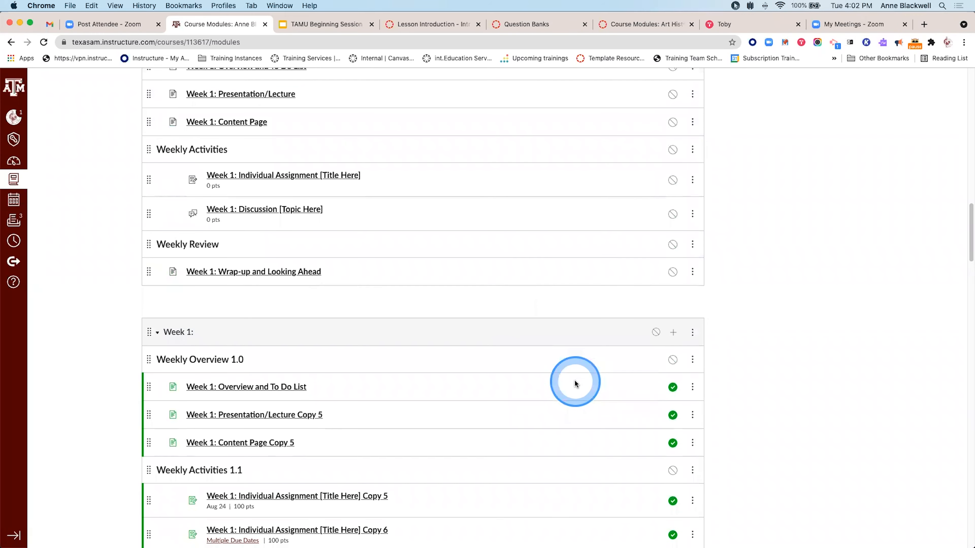
scroll(574, 384, down, 3)
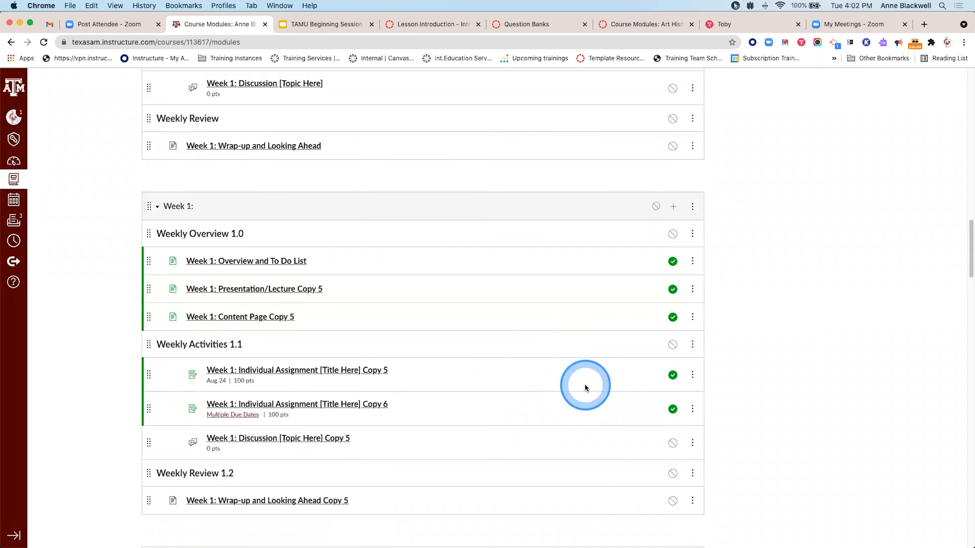
click(679, 208)
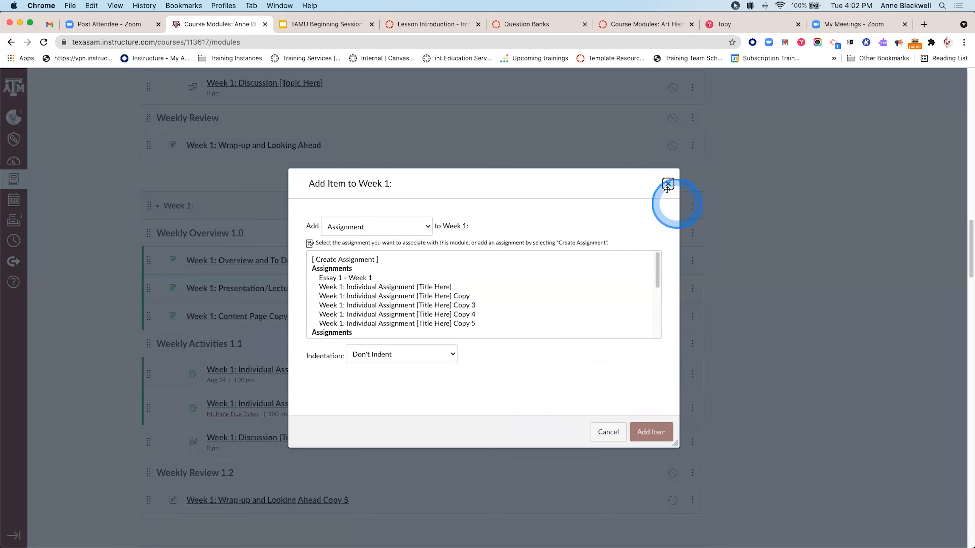
click(427, 224)
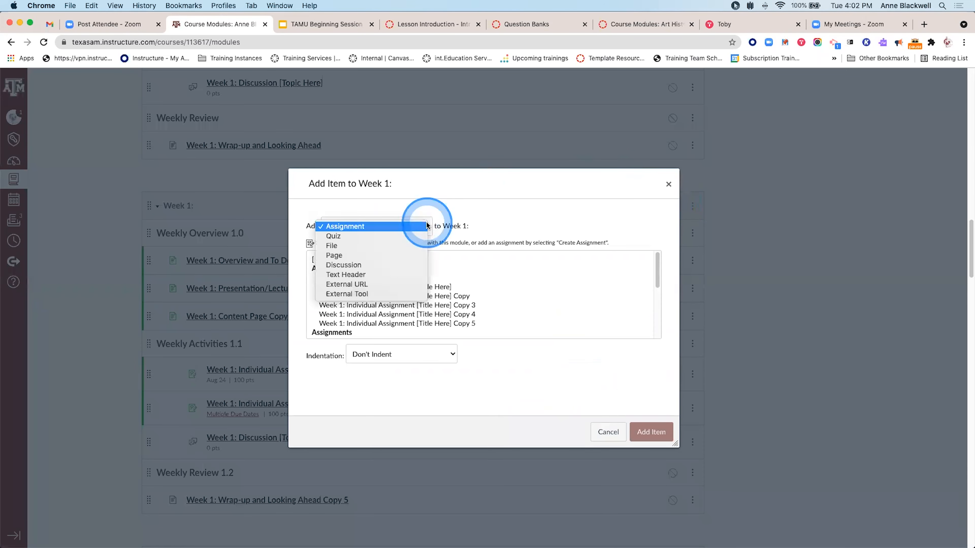
click(418, 236)
click(328, 260)
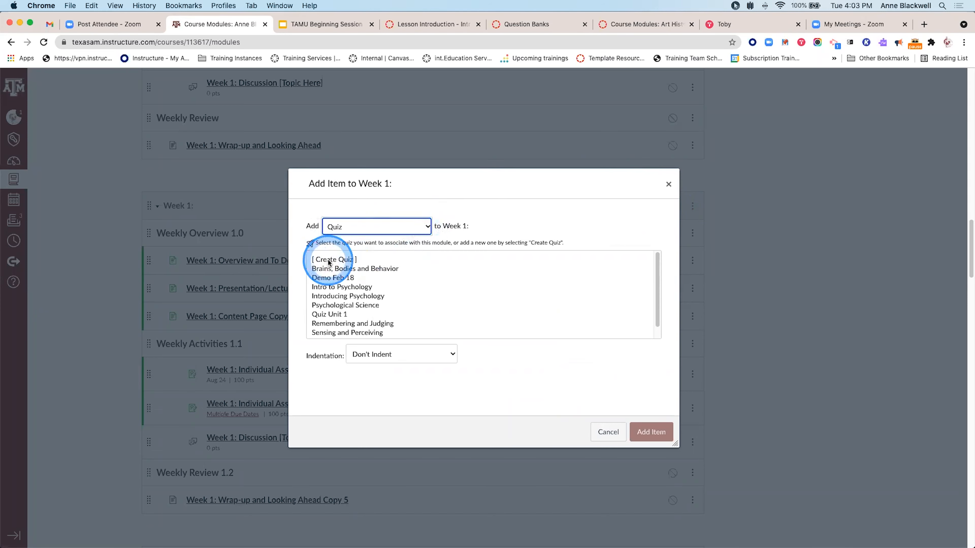
click(364, 351)
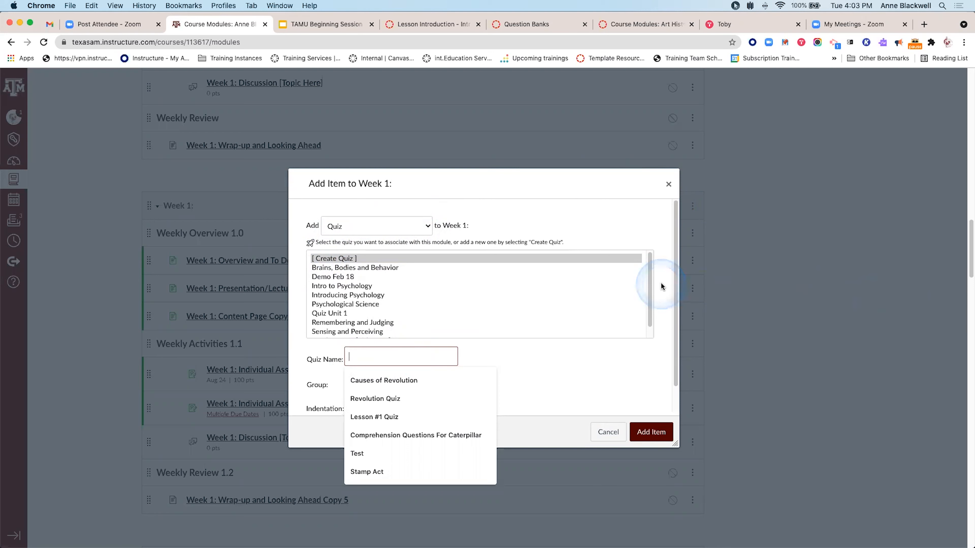
- Name the new quiz "Week 1 - Intro Quiz" and add it to the module in the Assignments group without indentation
text(Week 1 -)
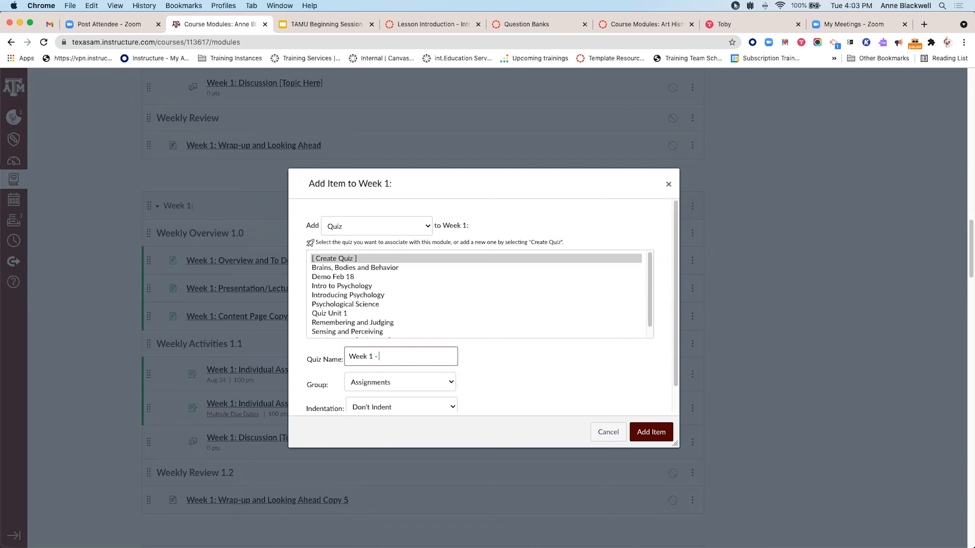
text(o Quiz)
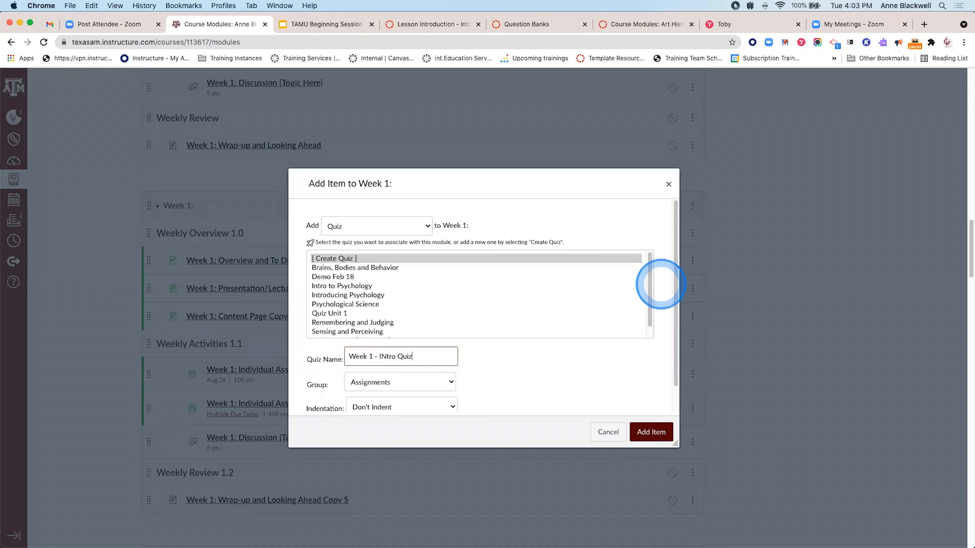
scroll(660, 285, down, 2)
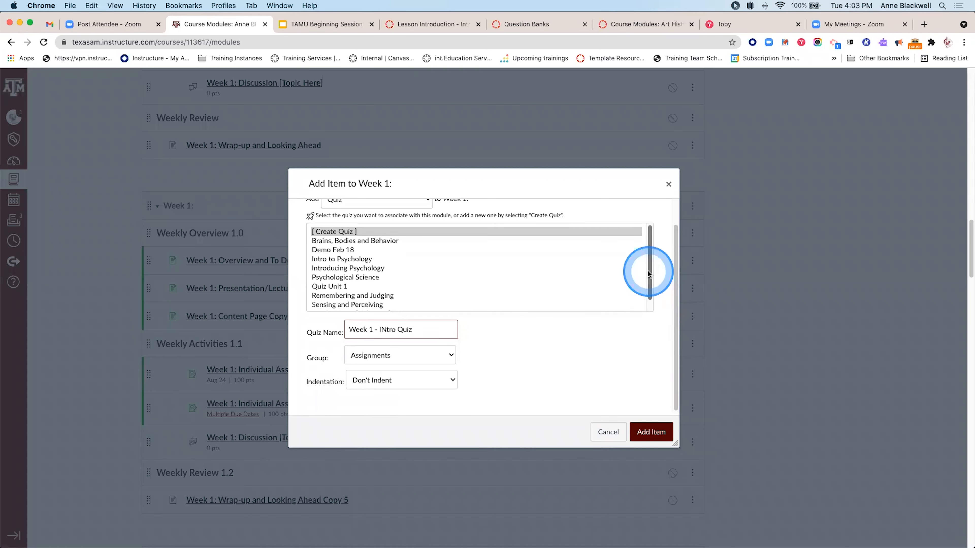
click(387, 330)
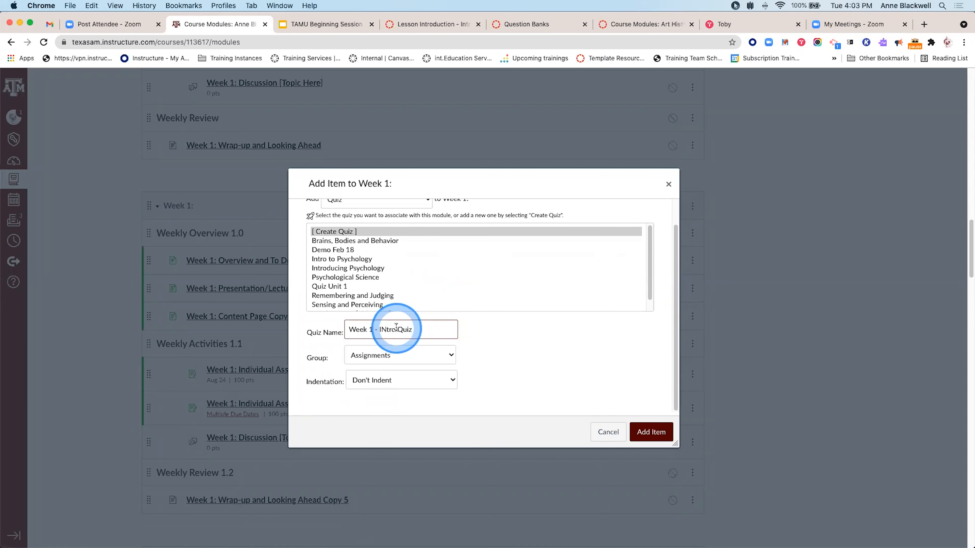
key(BackSpace)
text(n)
click(649, 435)
- Publish the Week 1 - Intro Quiz in the module and open the quiz for editing
scroll(499, 416, down, 3)
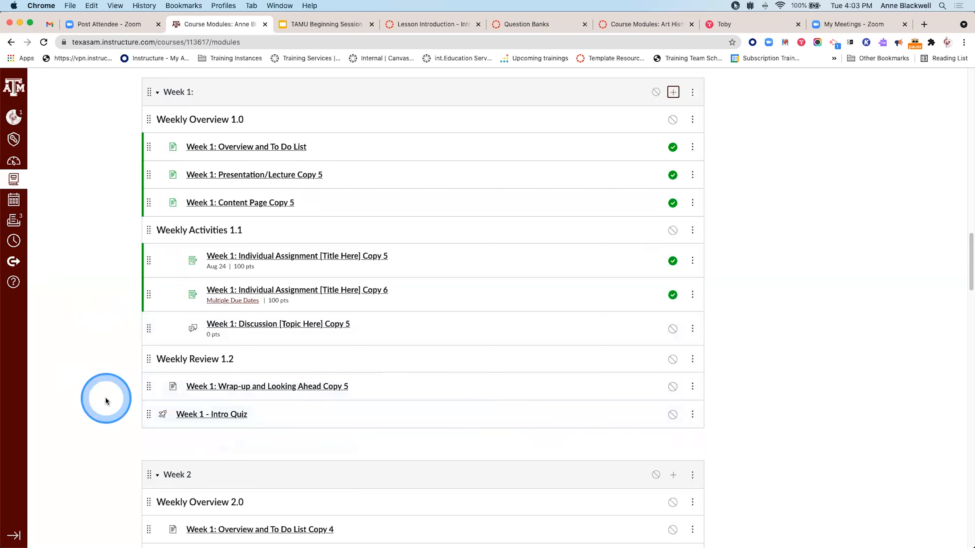
click(672, 418)
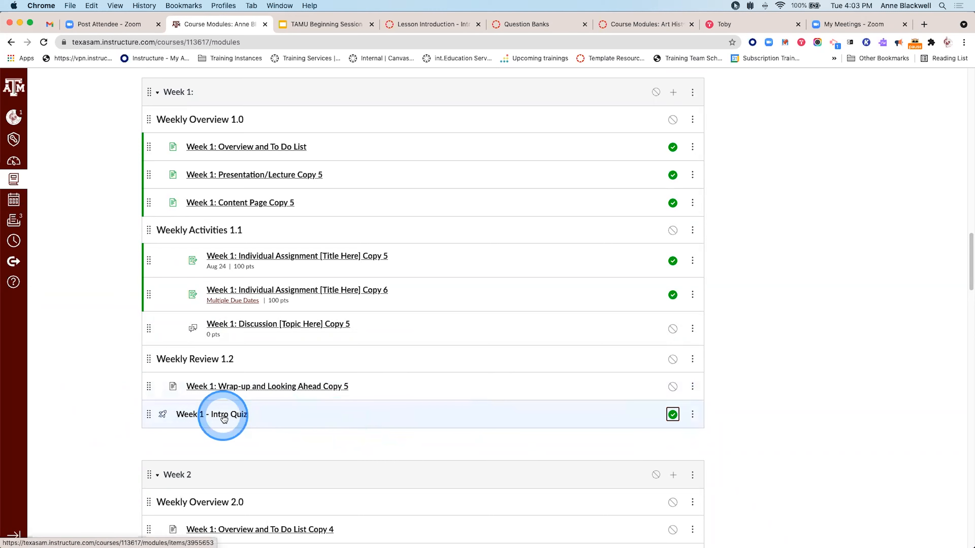
click(208, 418)
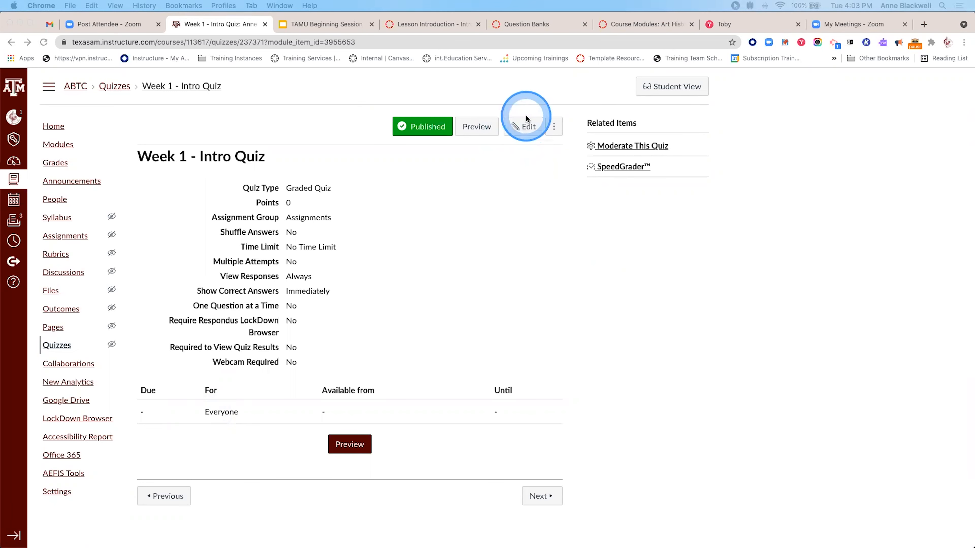
click(525, 127)
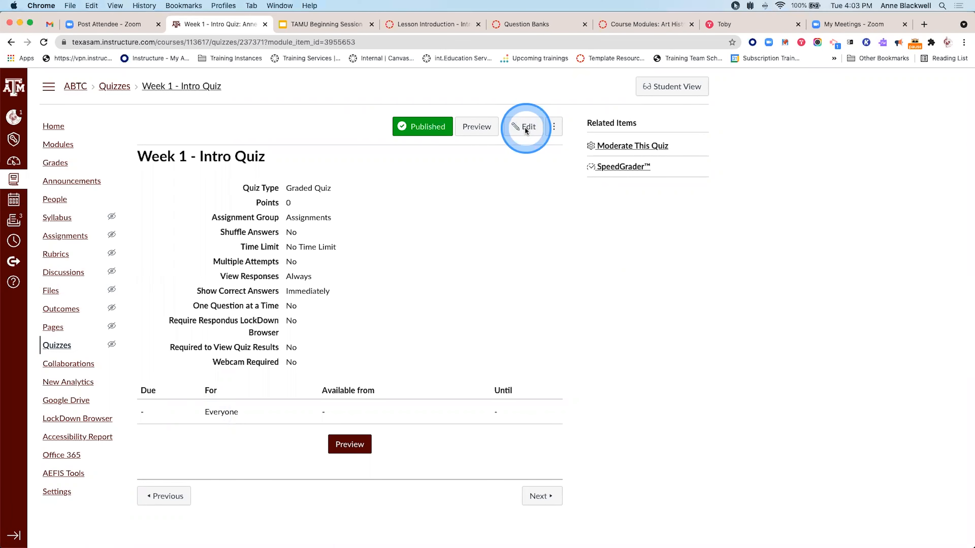
click(527, 130)
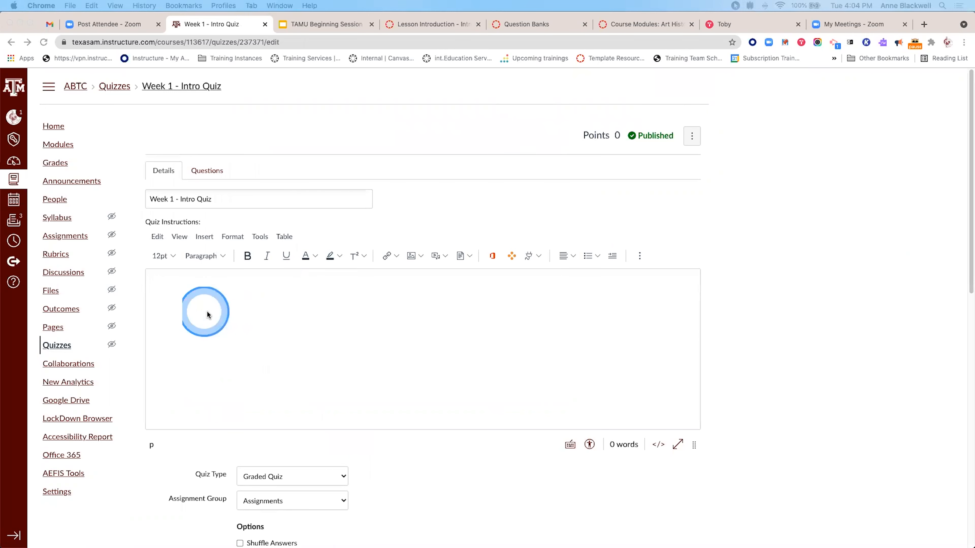
- Enter "Directions:" as a Heading 3 in the quiz instructions
click(202, 282)
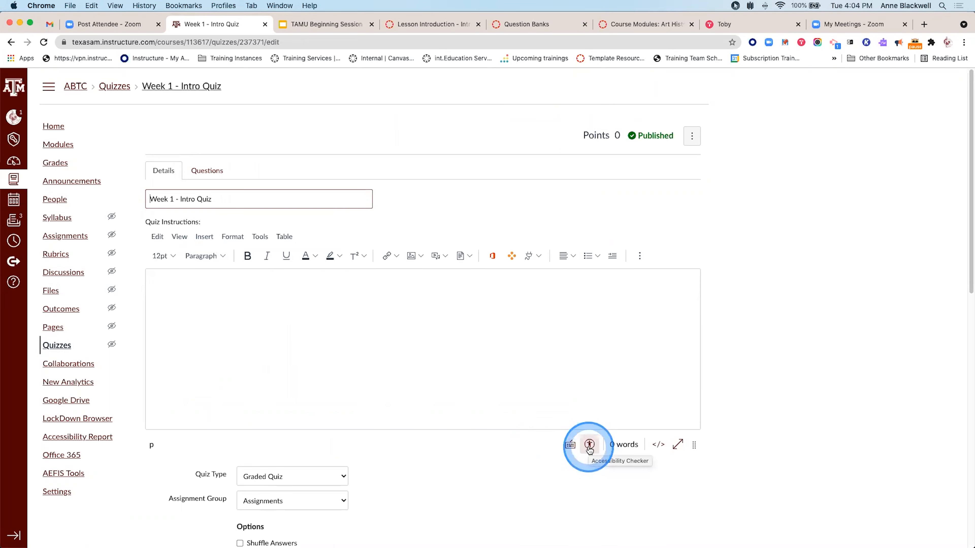
click(206, 255)
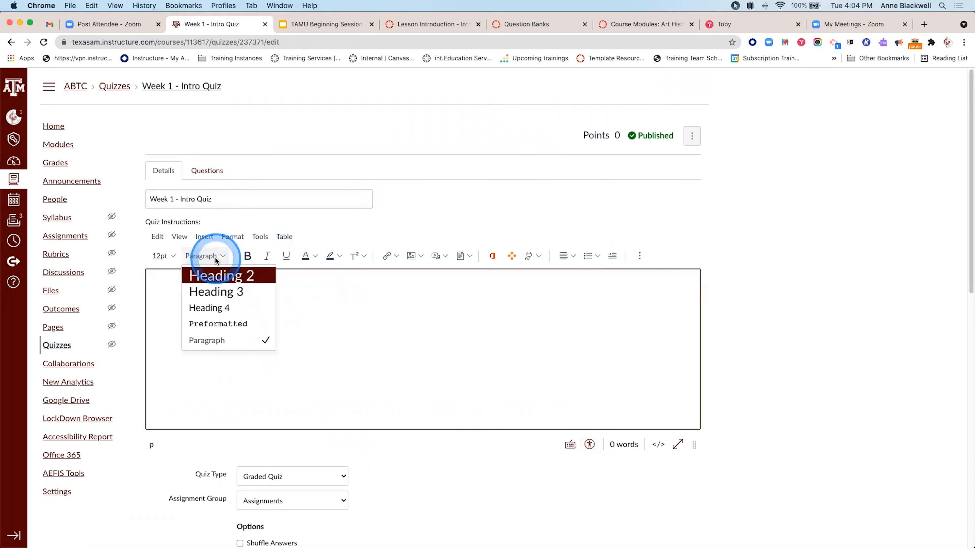
click(224, 276)
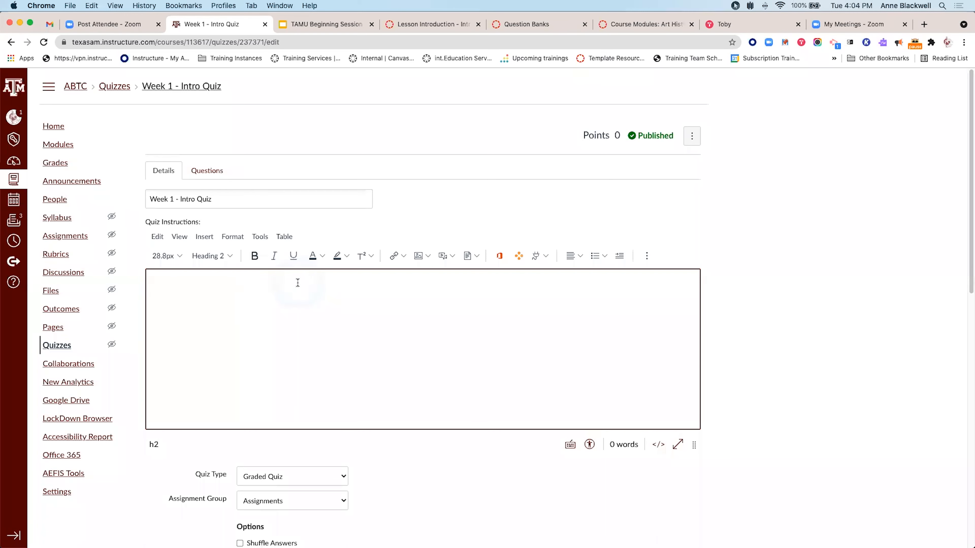
click(200, 276)
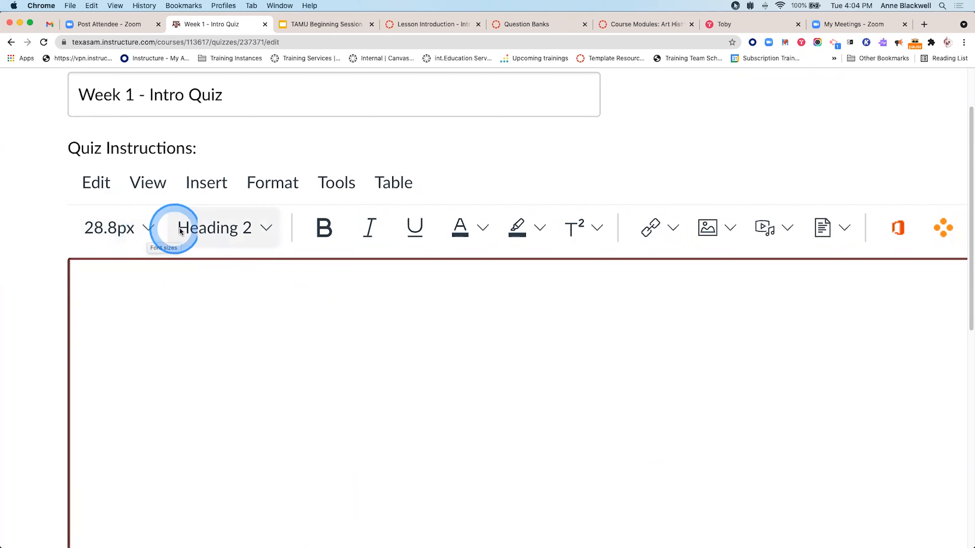
click(266, 227)
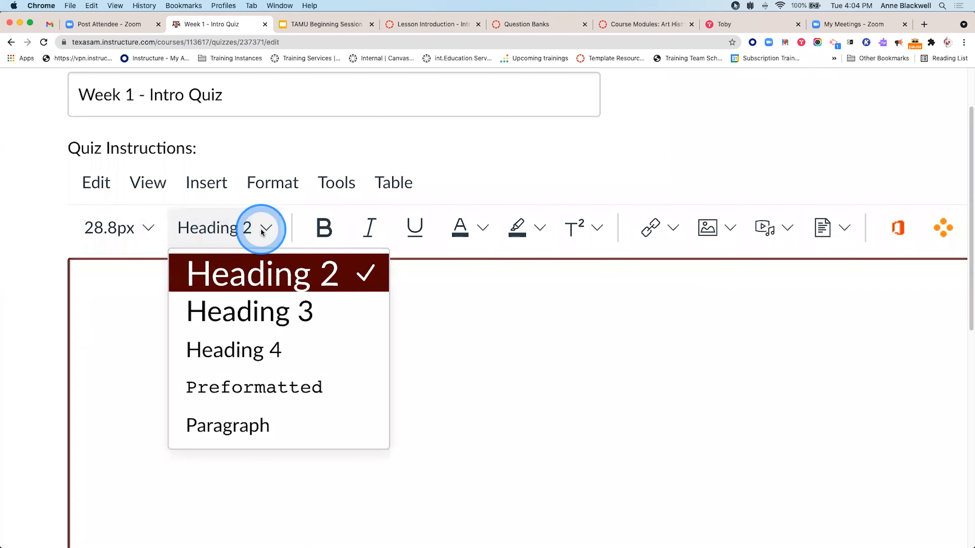
click(282, 317)
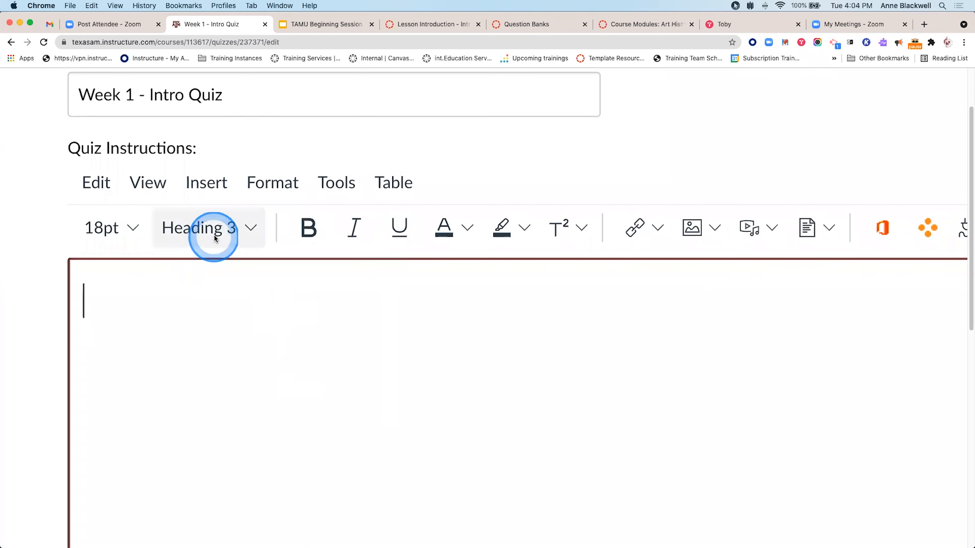
click(294, 351)
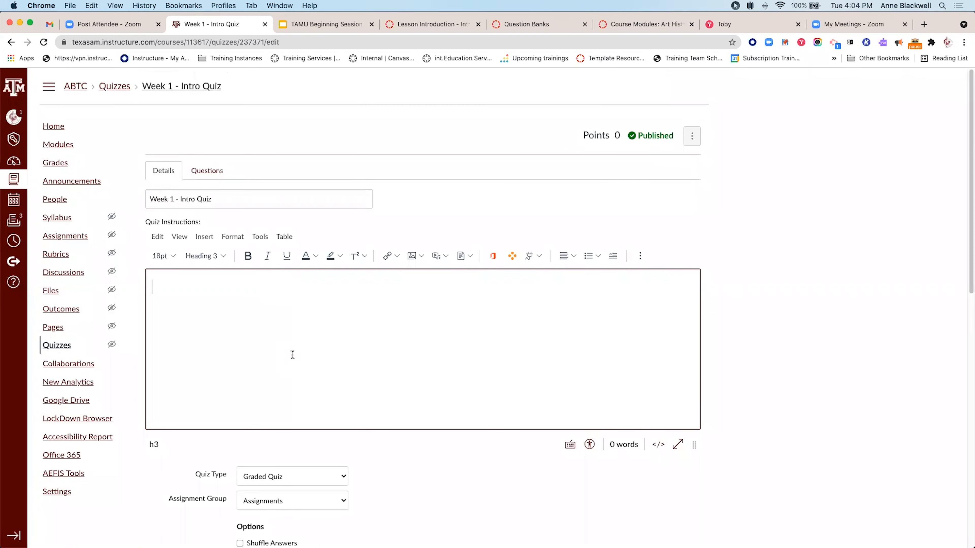
text(Directions)
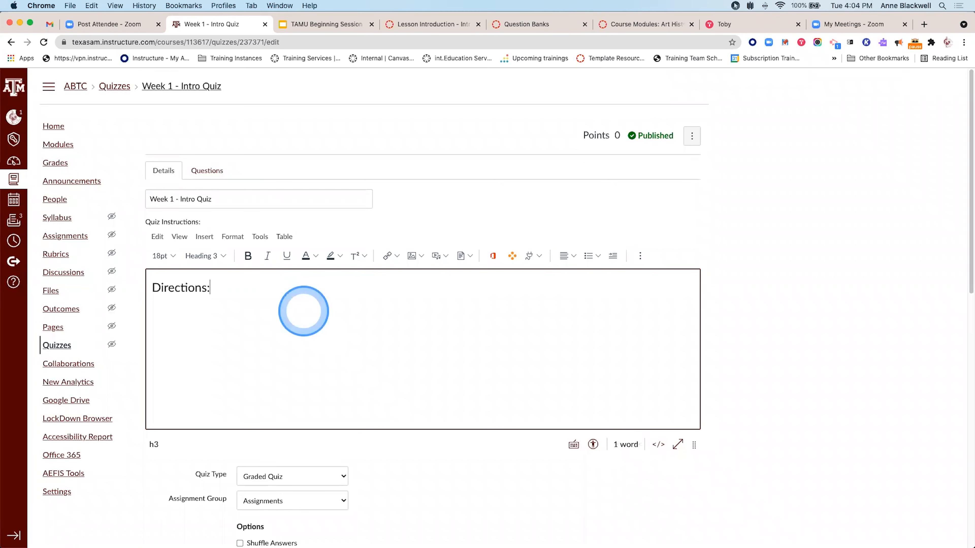
- Add the paragraph "Take the quiz:" below the Directions: heading in the quiz instructions
text(:)
key(Return)
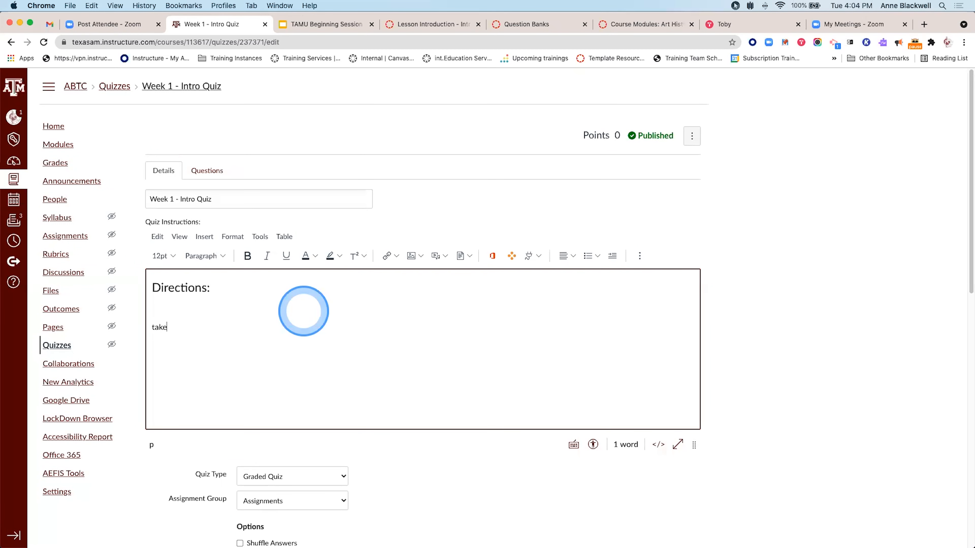
text(take the )
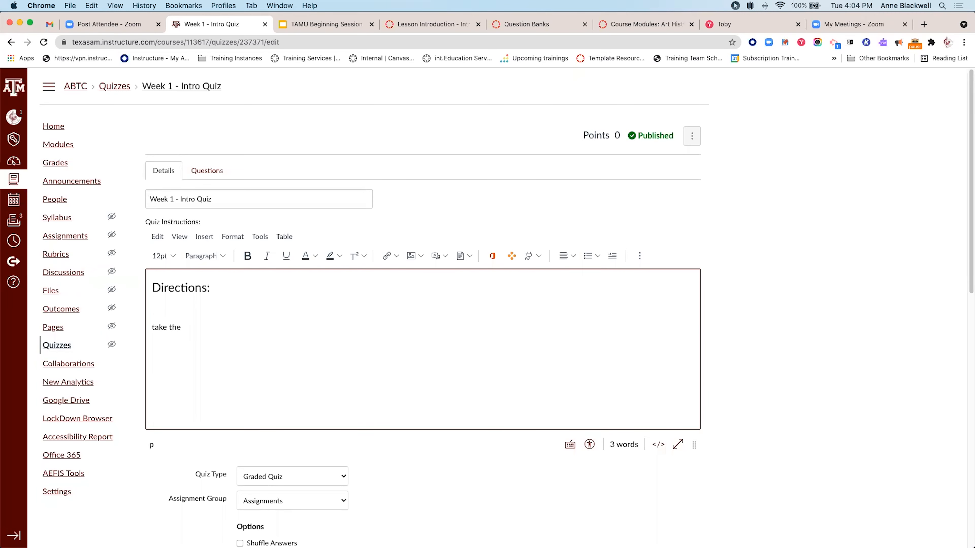
text(quiz)
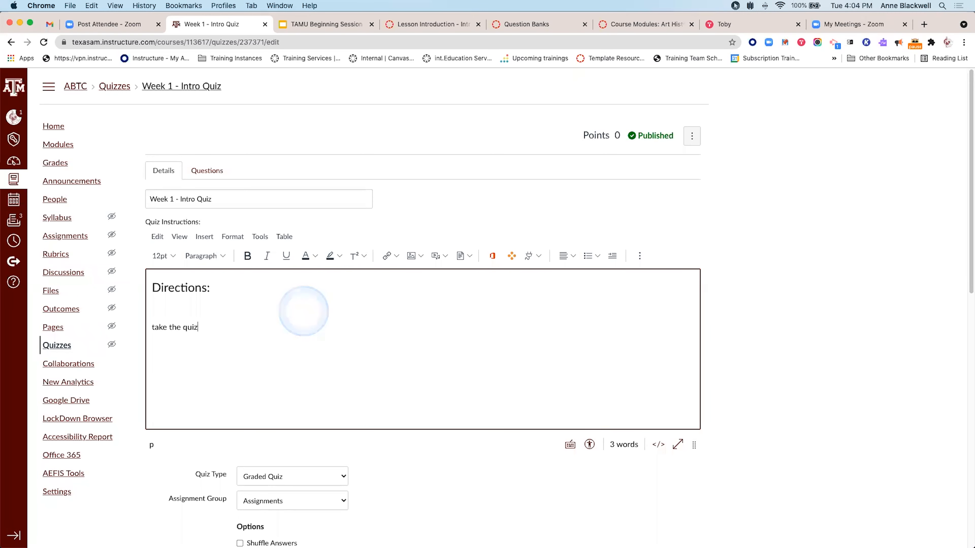
scroll(303, 311, down, 1)
click(154, 323)
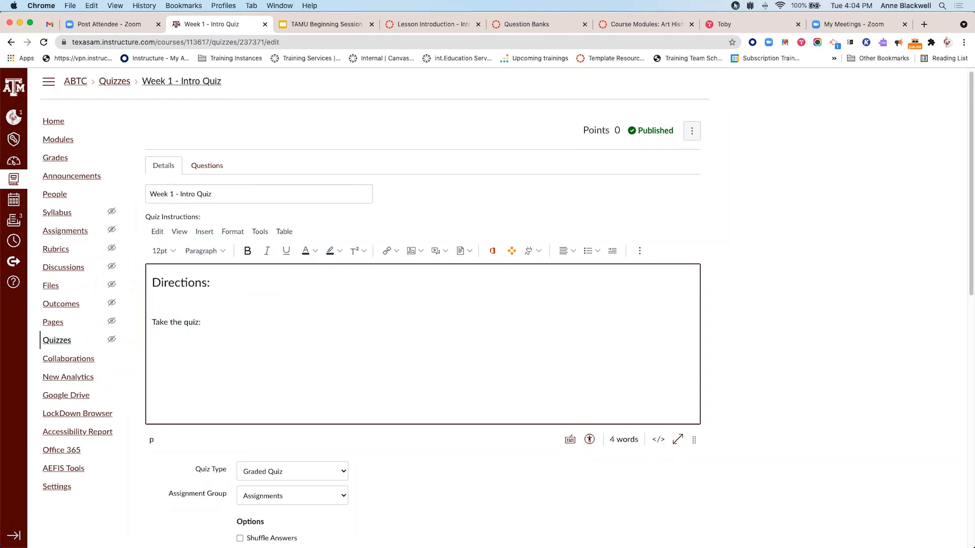
click(202, 322)
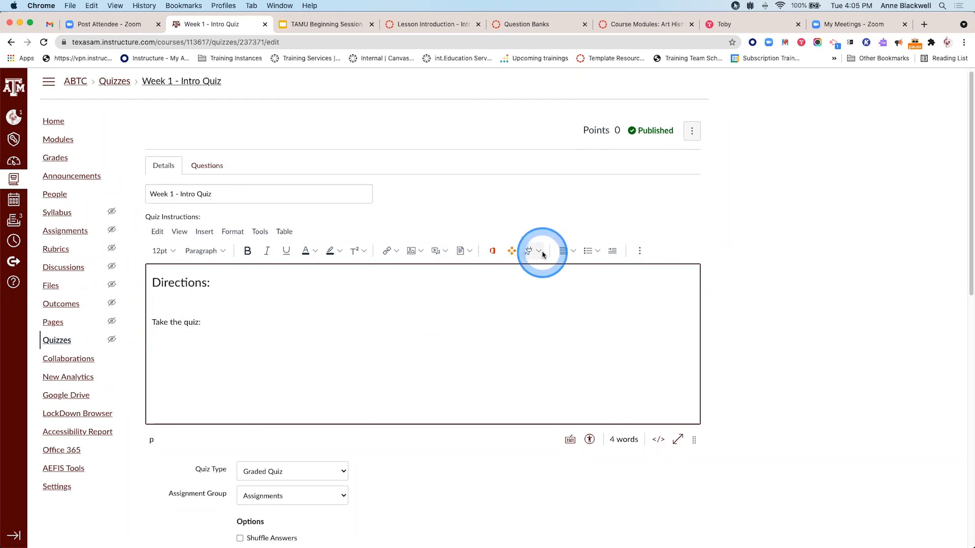
- Look over the external tools that can be embedded in the quiz instructions, without inserting any
scroll(543, 253, up, 5)
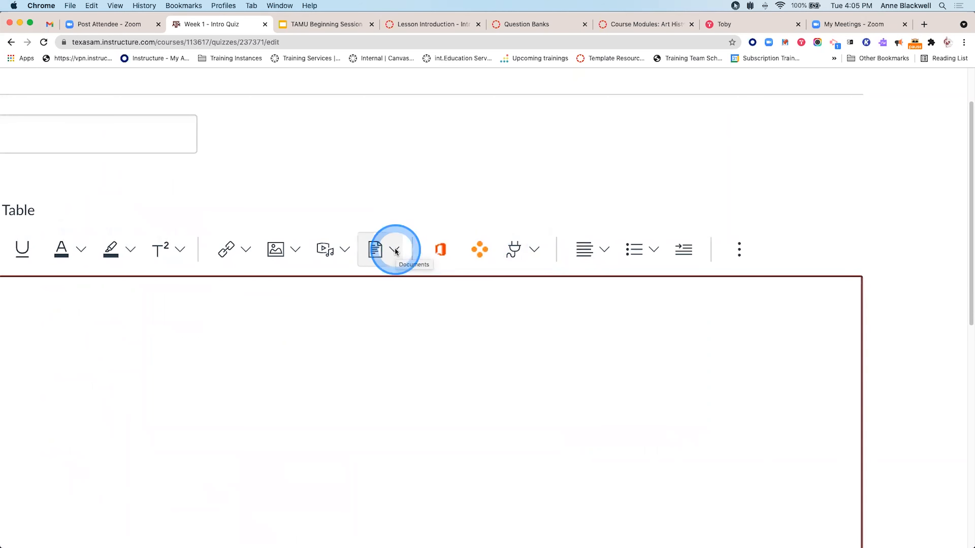
click(533, 254)
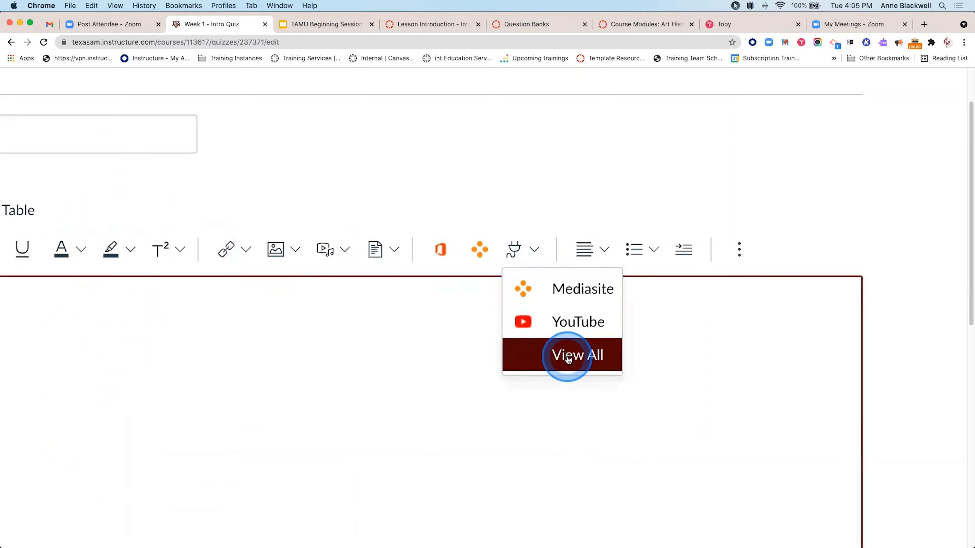
click(440, 329)
scroll(440, 328, down, 5)
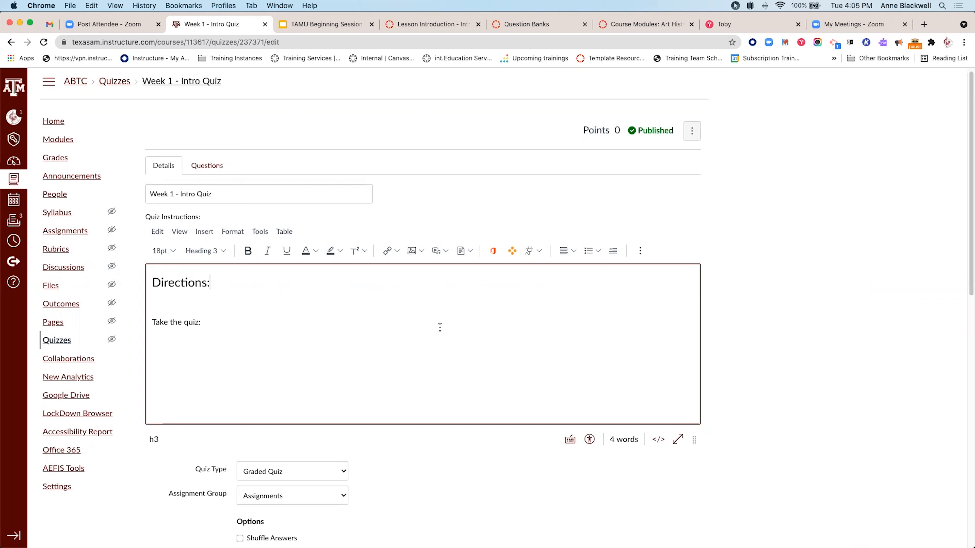
- Keep the quiz type as Graded Quiz and set the assignment group to Quizzes
scroll(438, 367, down, 7)
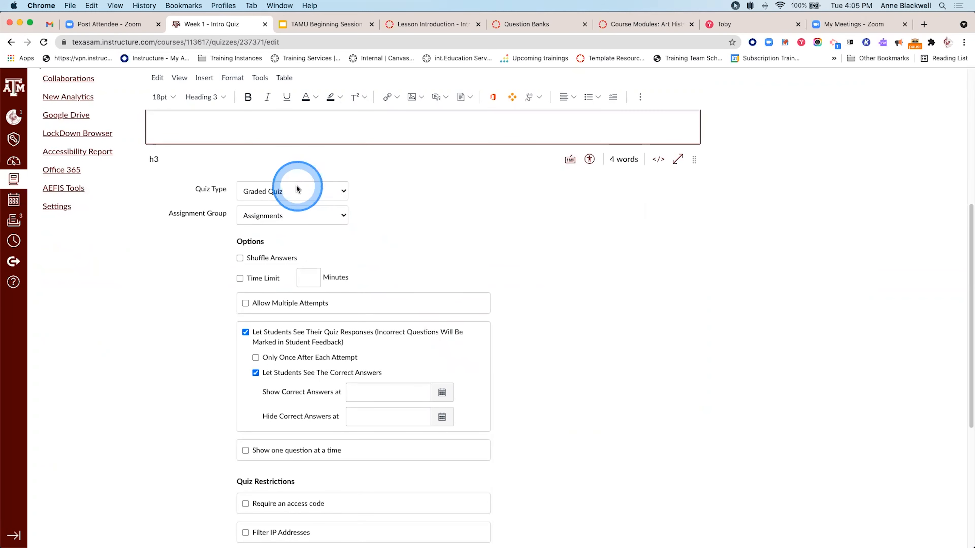
click(297, 186)
click(290, 191)
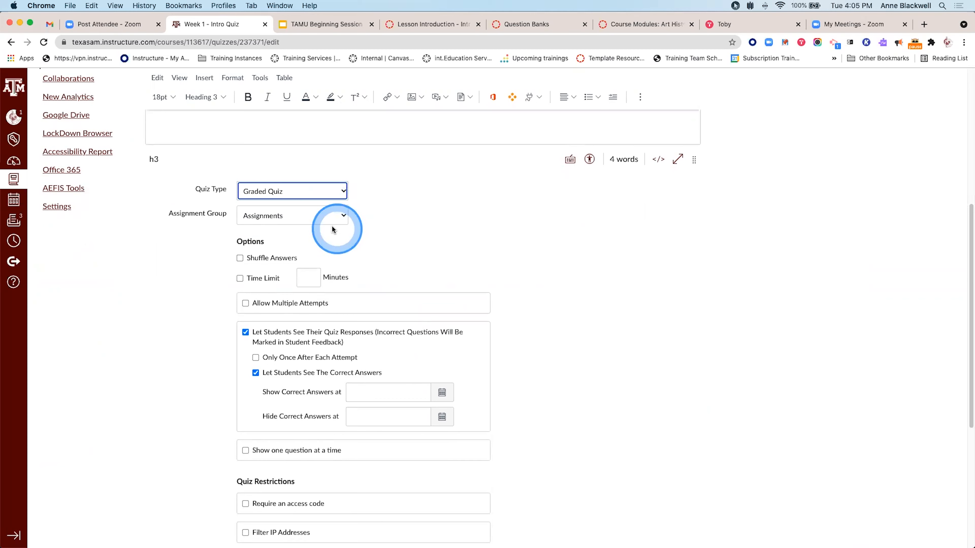
click(317, 215)
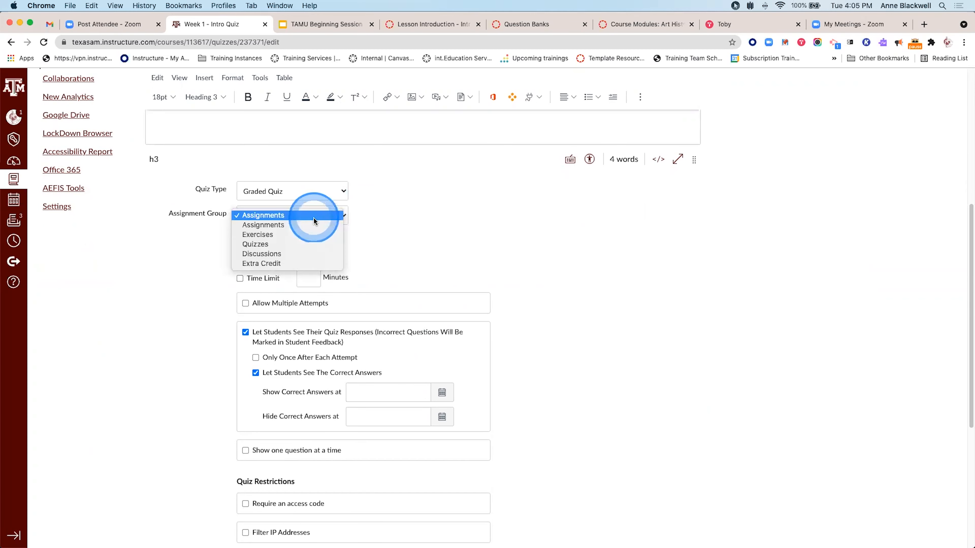
click(253, 245)
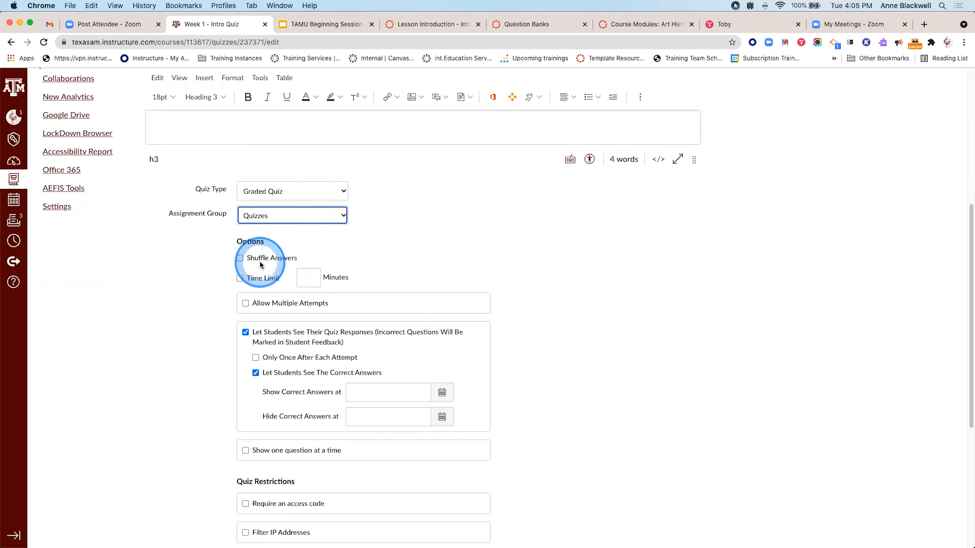
- Enable Shuffle Answers and set a time limit of 30 minutes for the quiz
click(240, 262)
click(242, 258)
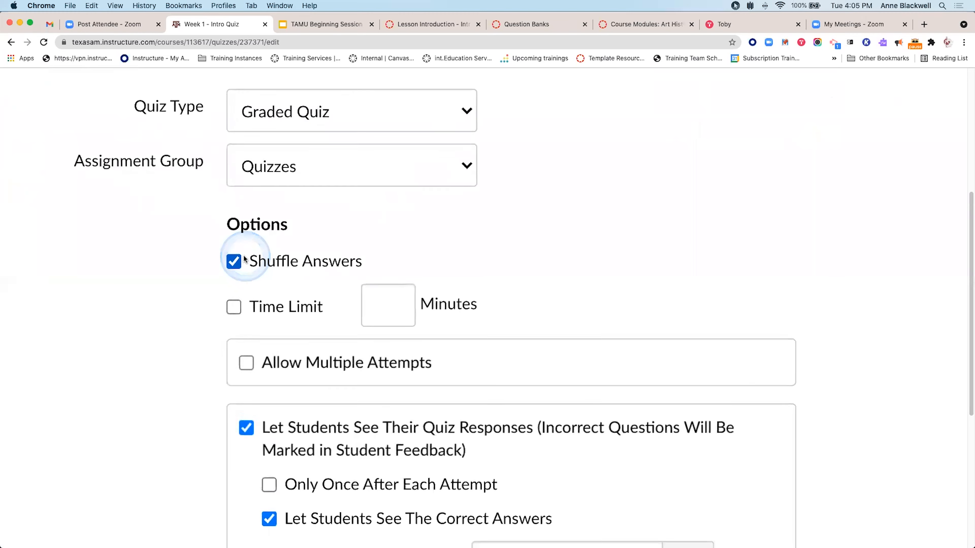
click(241, 276)
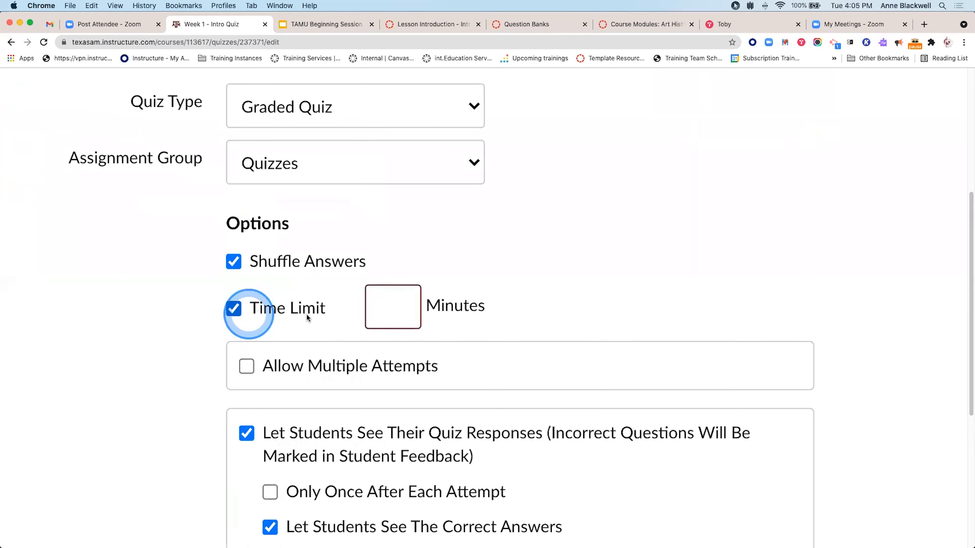
click(398, 301)
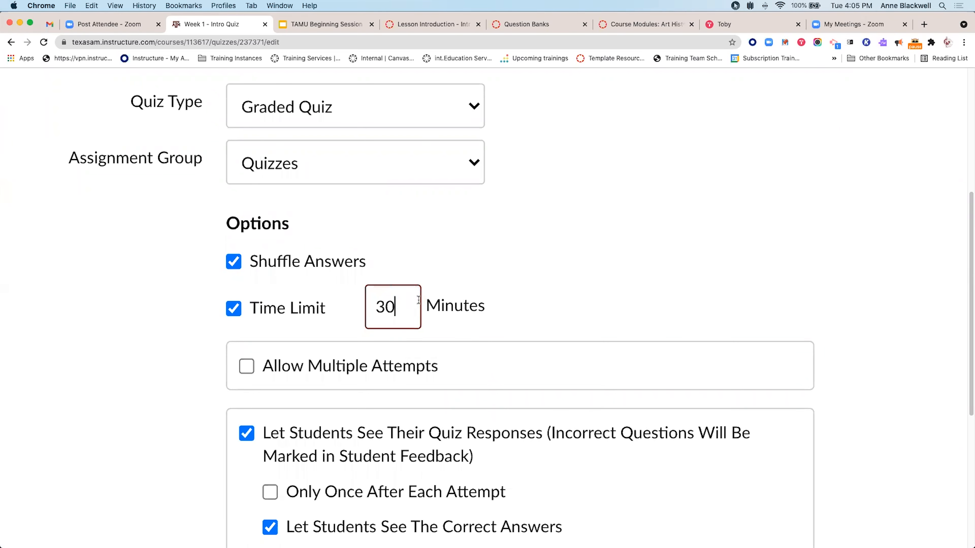
click(461, 366)
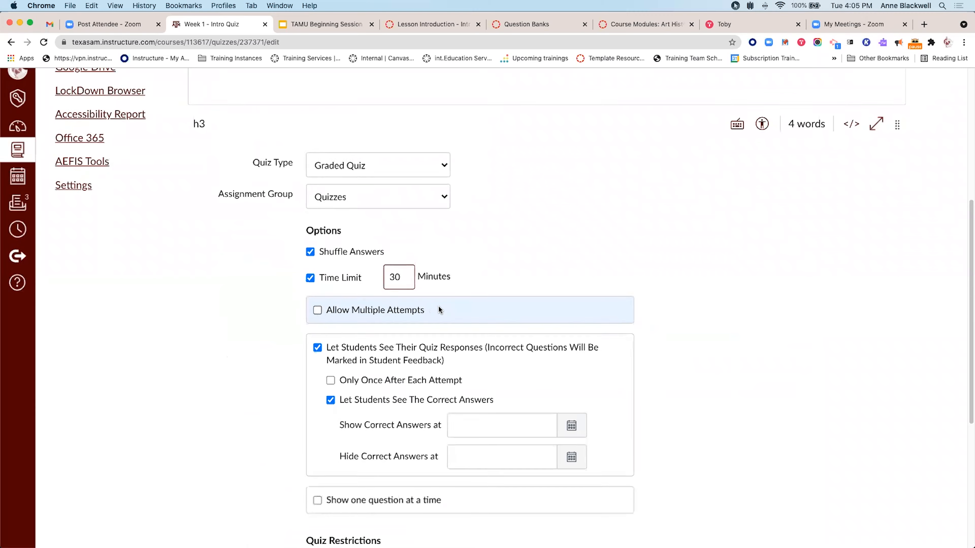
- Try multiple attempts with 2 allowed attempts and the Average score kept, and turn multiple attempts back off
key(super+minus)
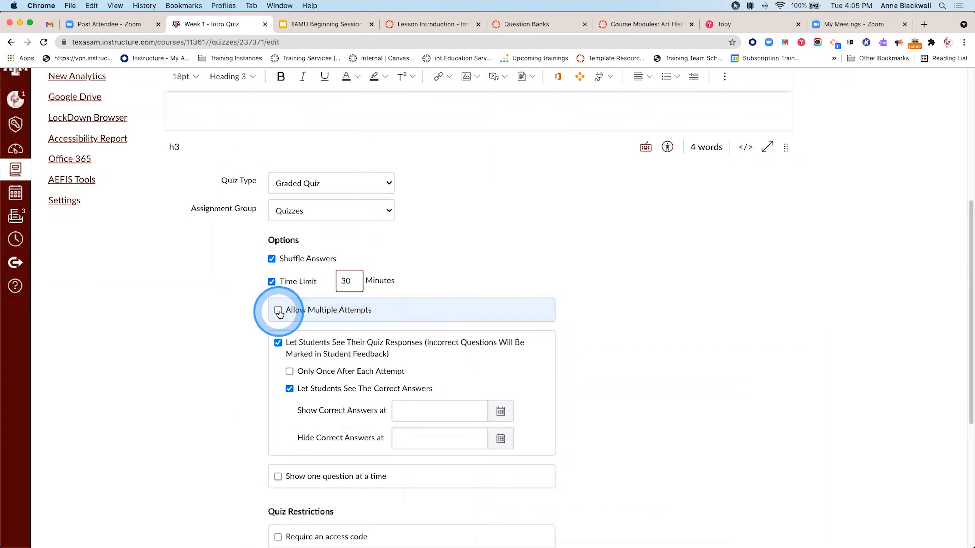
scroll(279, 312, up, 5)
scroll(344, 311, down, 5)
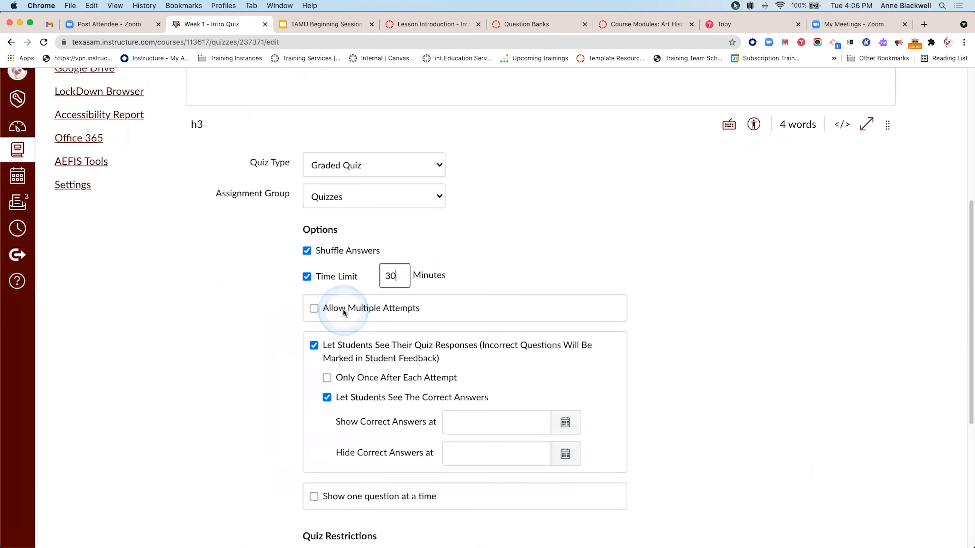
click(315, 310)
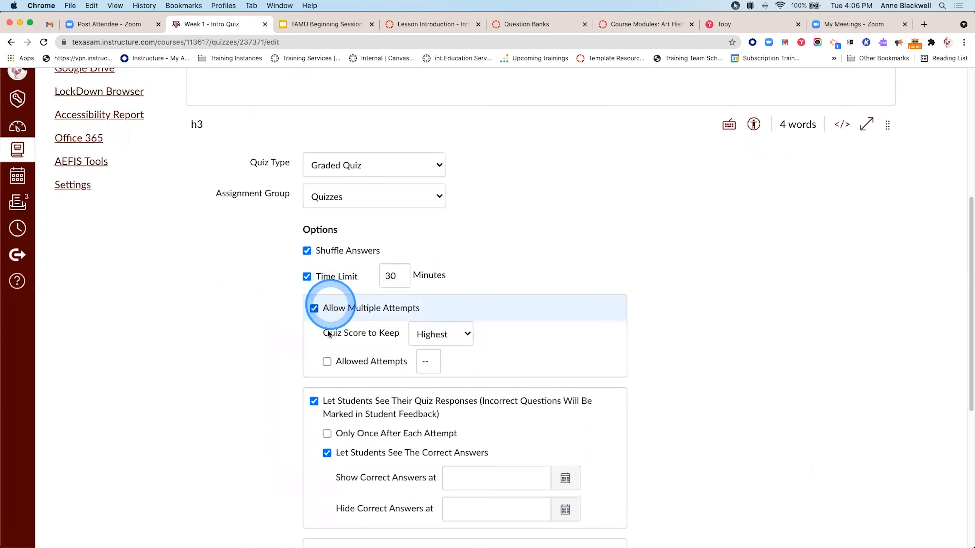
click(326, 362)
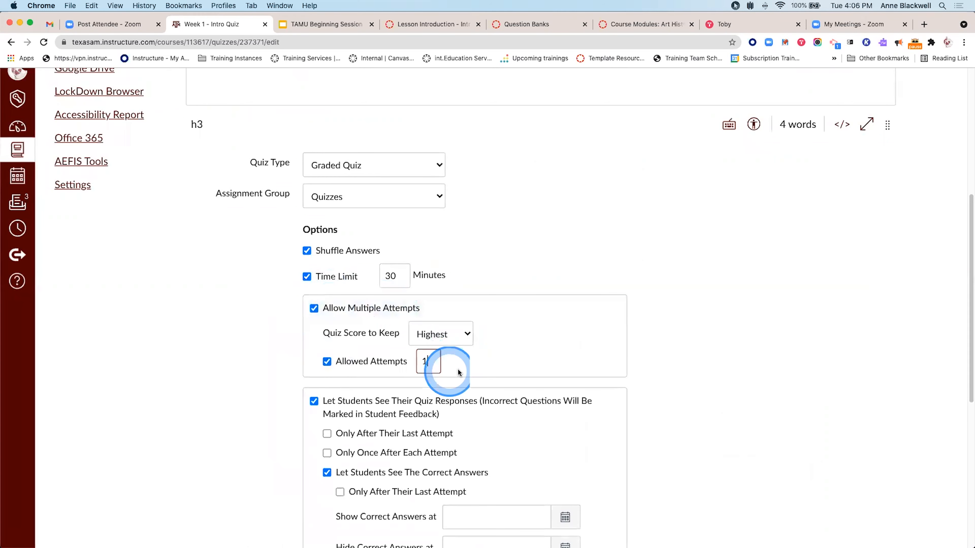
key(BackSpace)
text(2)
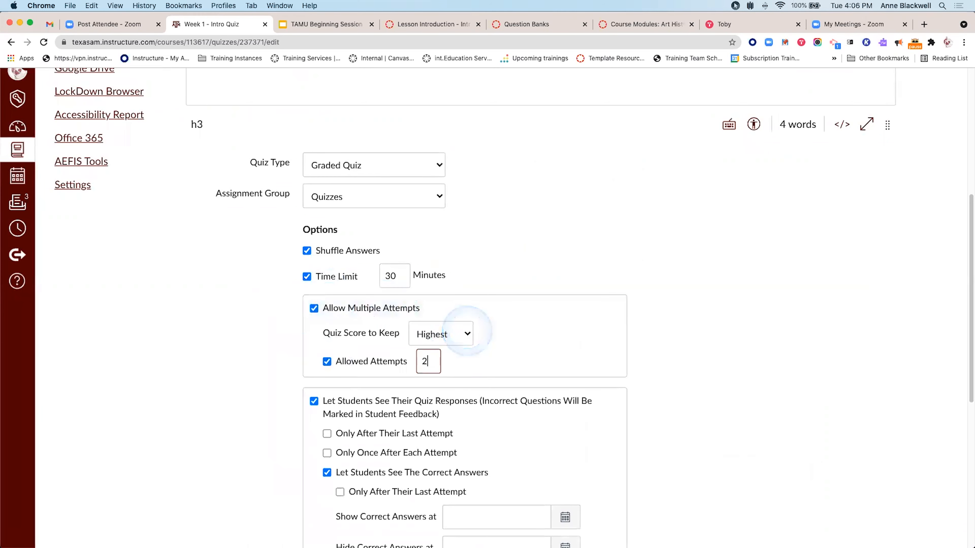
click(454, 332)
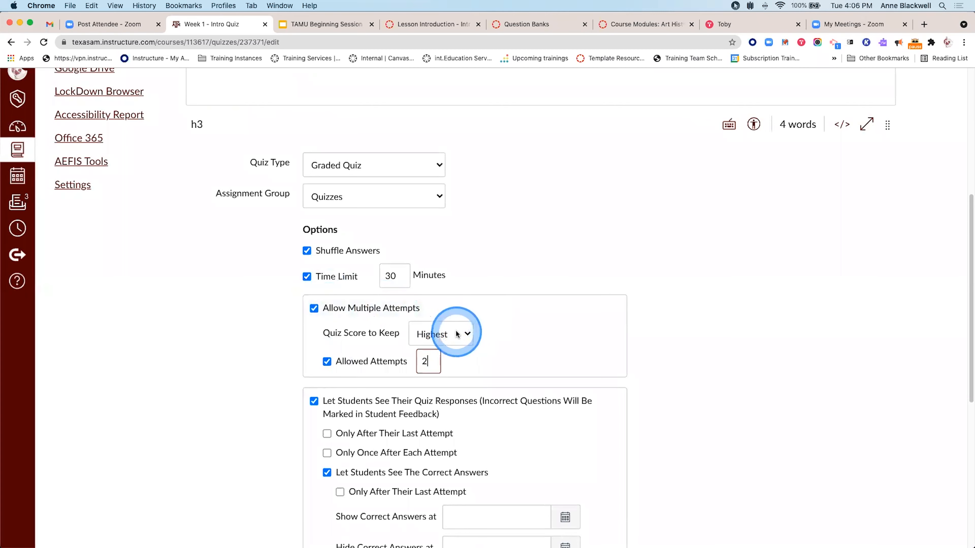
drag(457, 334, 456, 356)
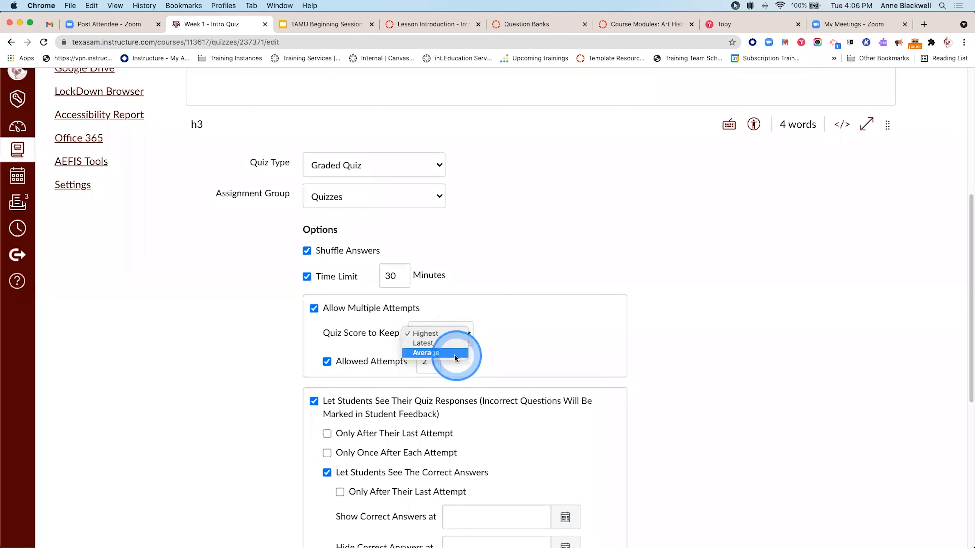
click(455, 354)
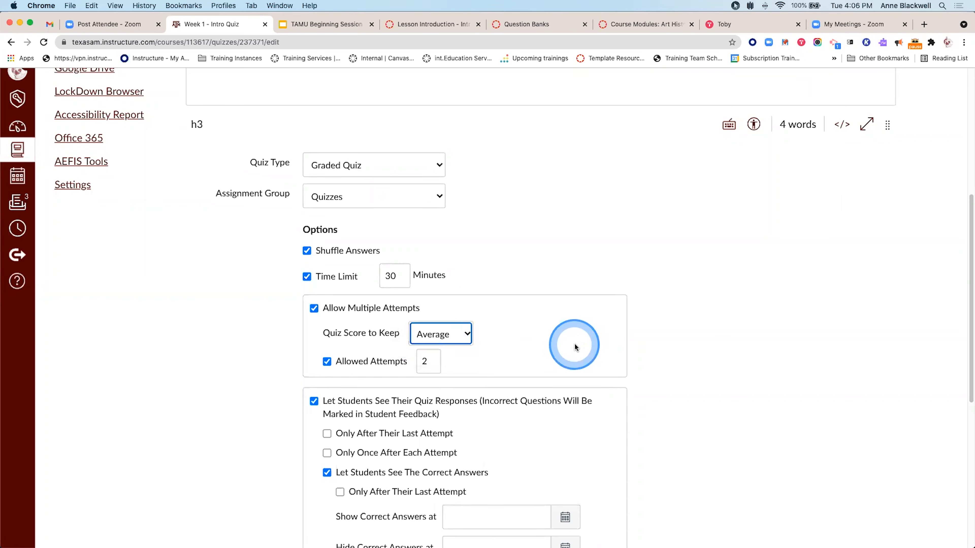
click(314, 308)
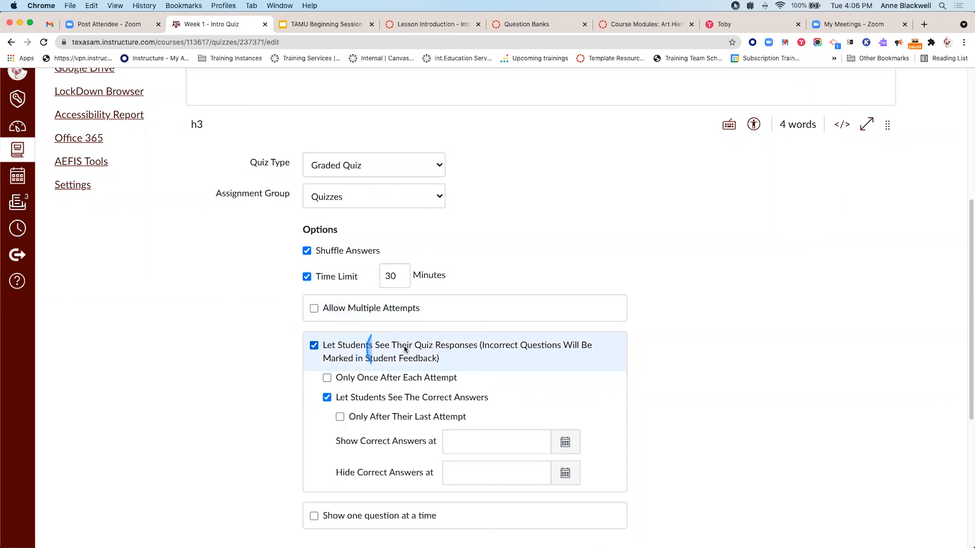
- Set the date for showing correct answers to students to Aug 25, 2021
scroll(384, 346, down, 3)
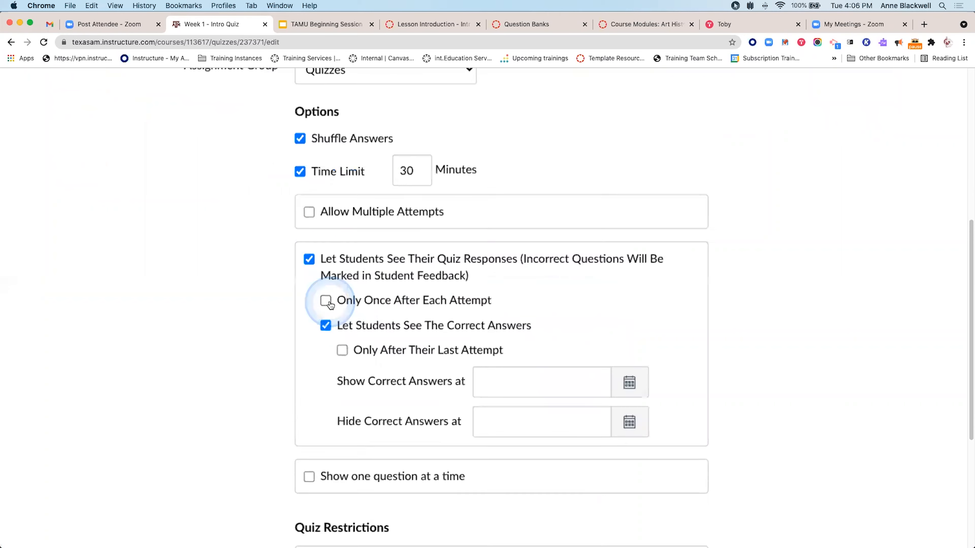
scroll(330, 304, up, 5)
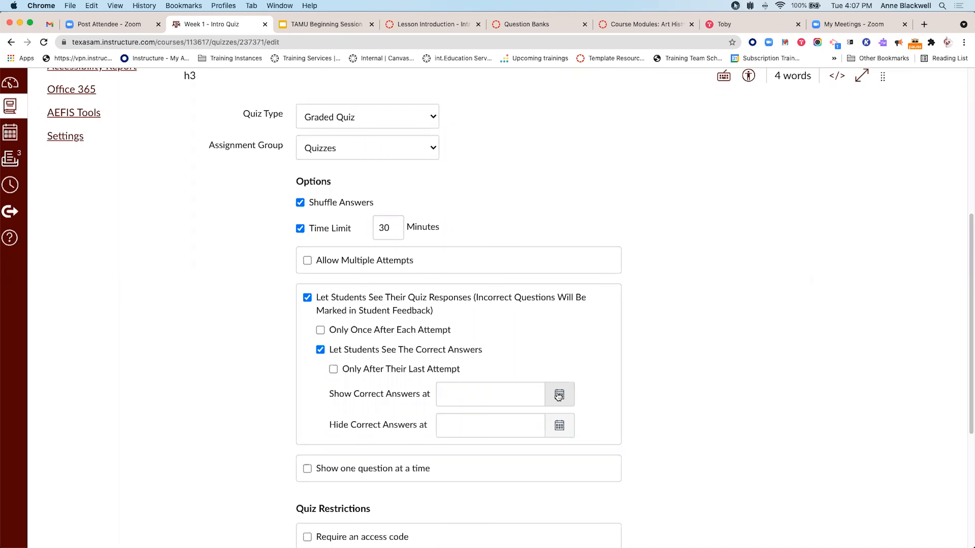
click(575, 393)
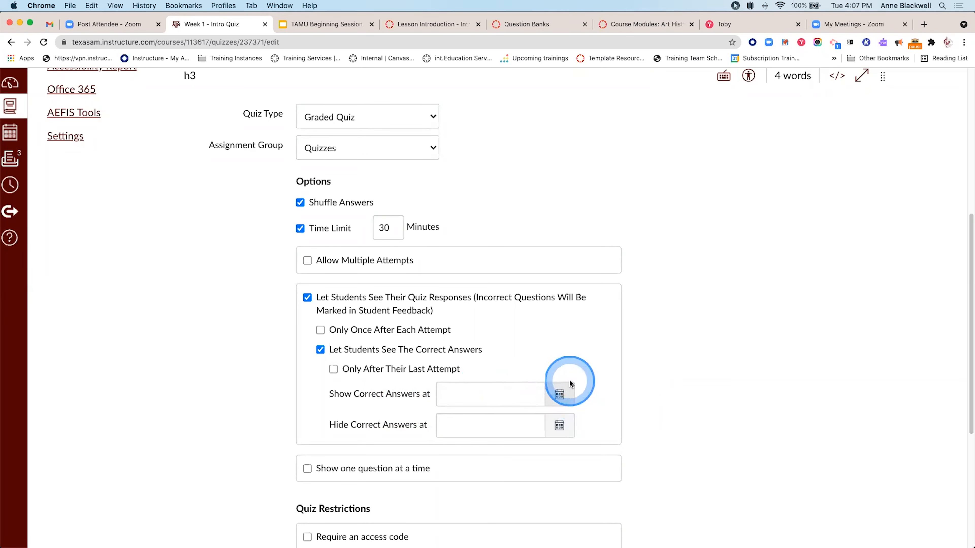
click(559, 396)
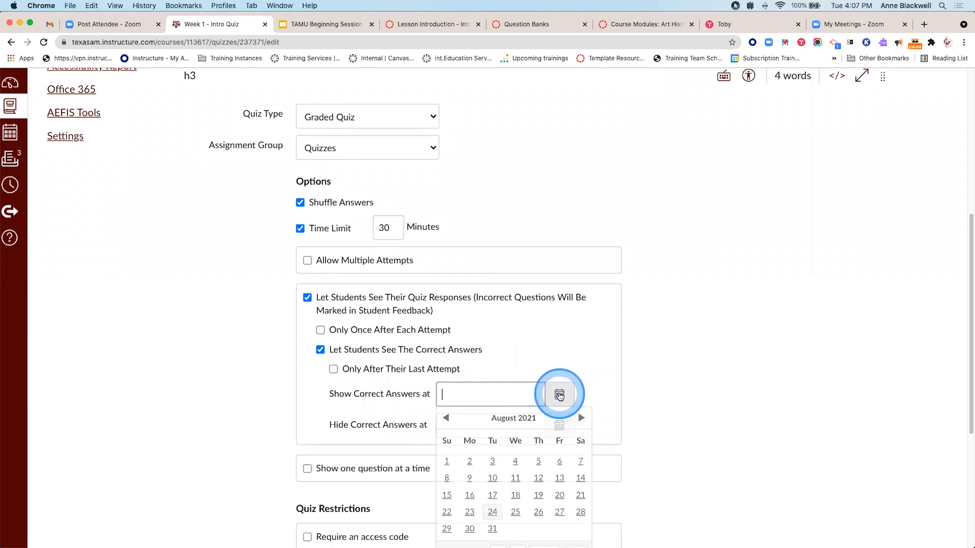
scroll(558, 402, down, 3)
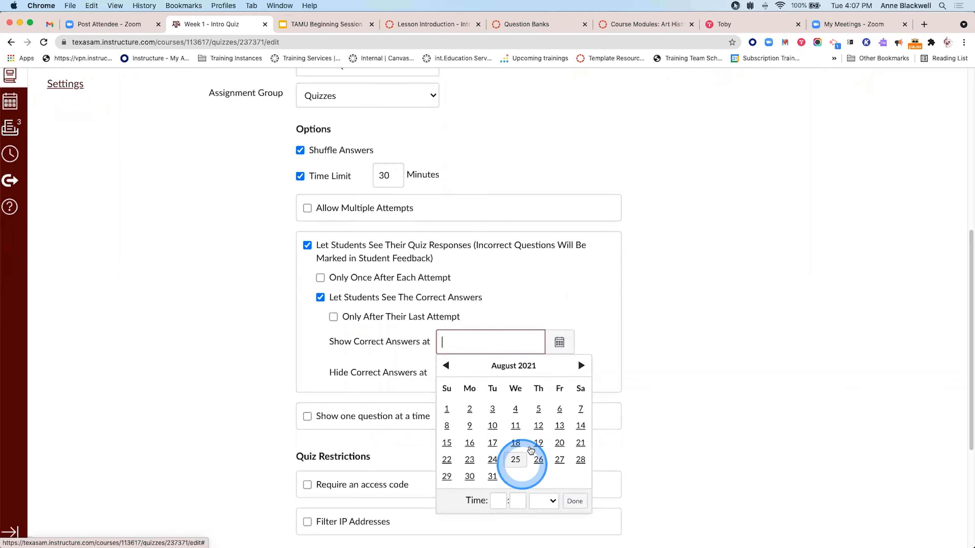
click(517, 462)
click(713, 426)
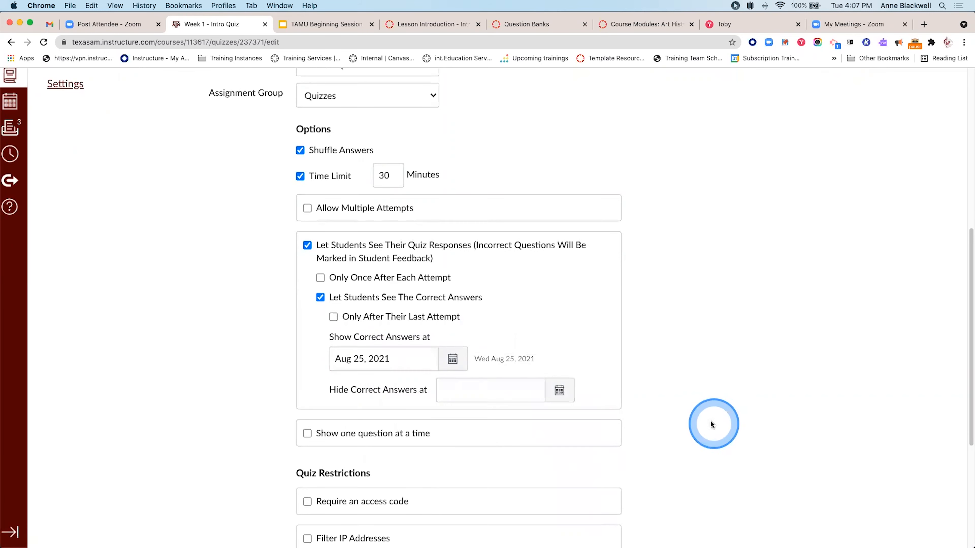
- Add the time 12pm to the date for showing correct answers
click(333, 362)
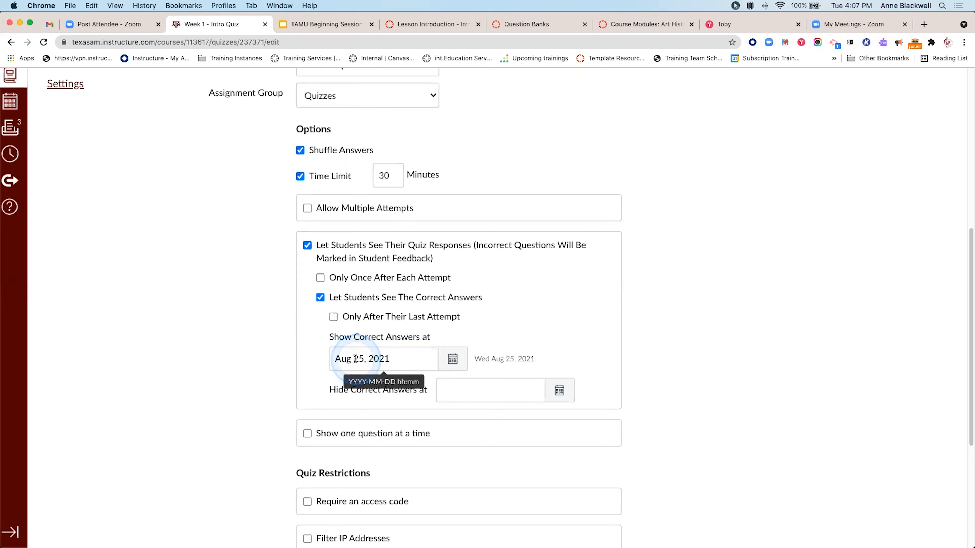
click(558, 381)
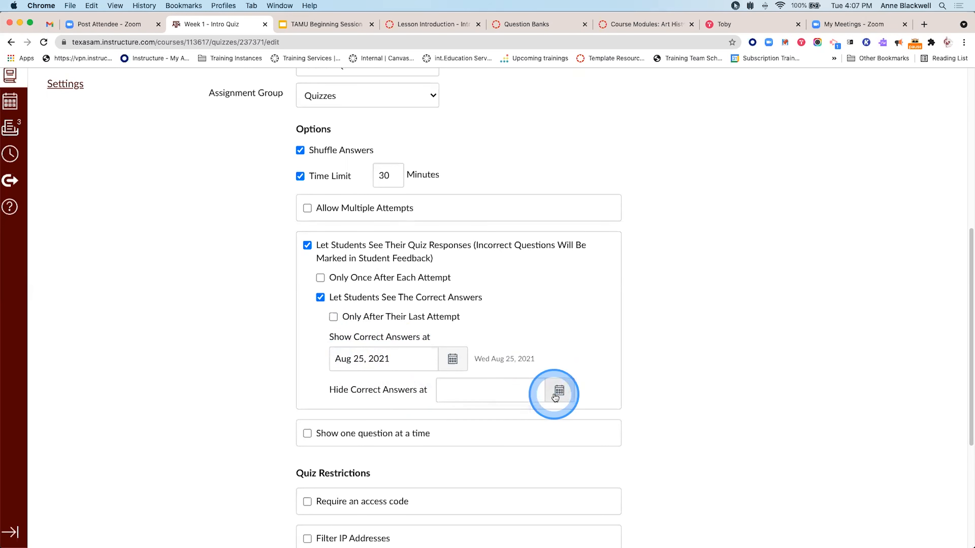
click(410, 361)
text(12)
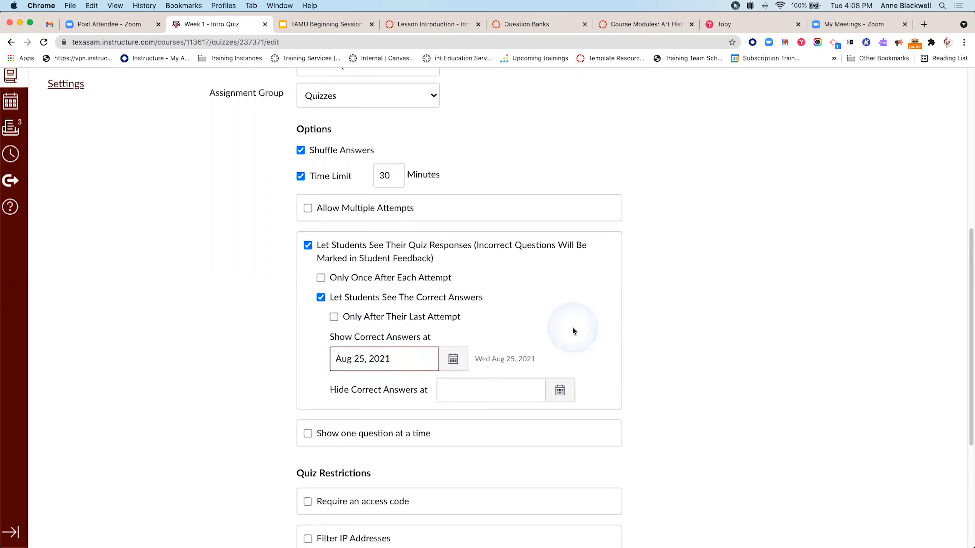
text(pm)
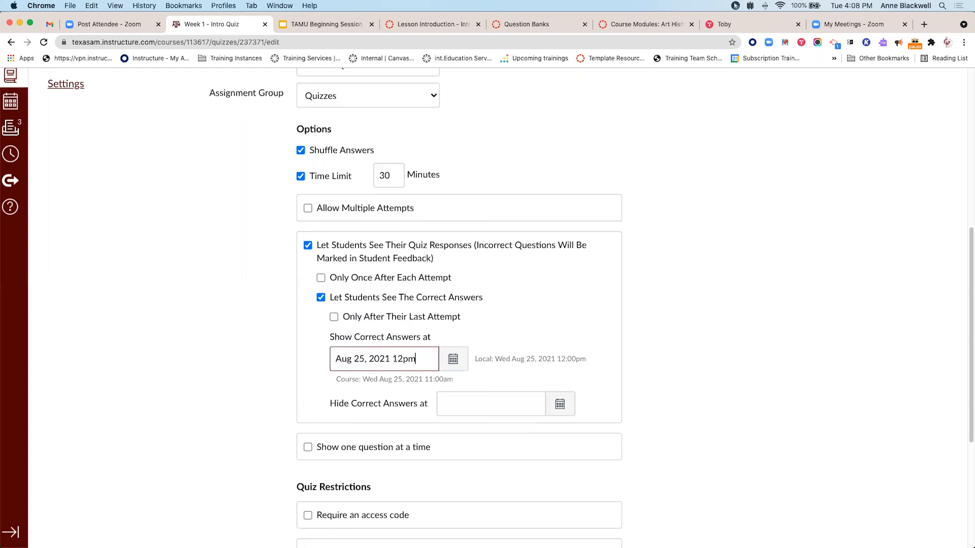
- Try to set the date for hiding correct answers from students to Aug 25, 2021 at 8pm
click(559, 403)
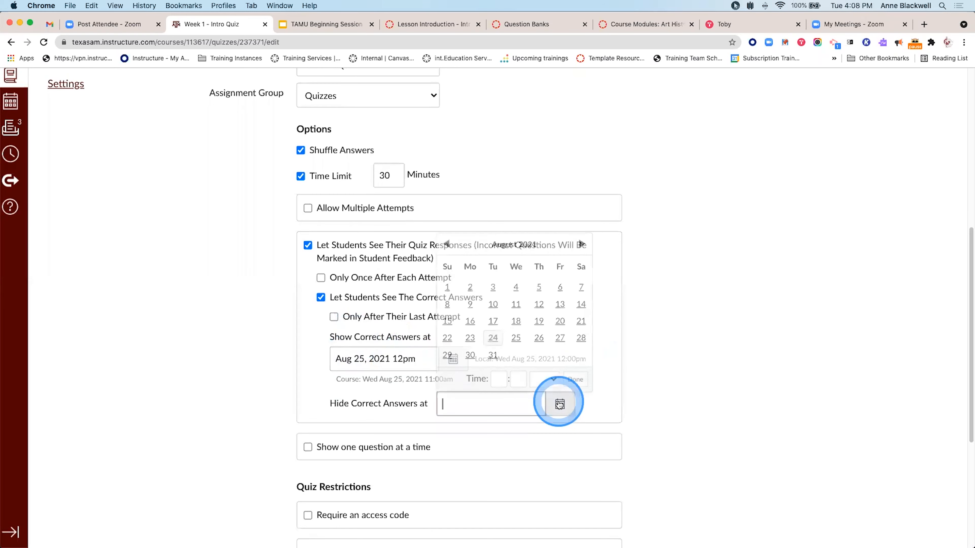
click(516, 338)
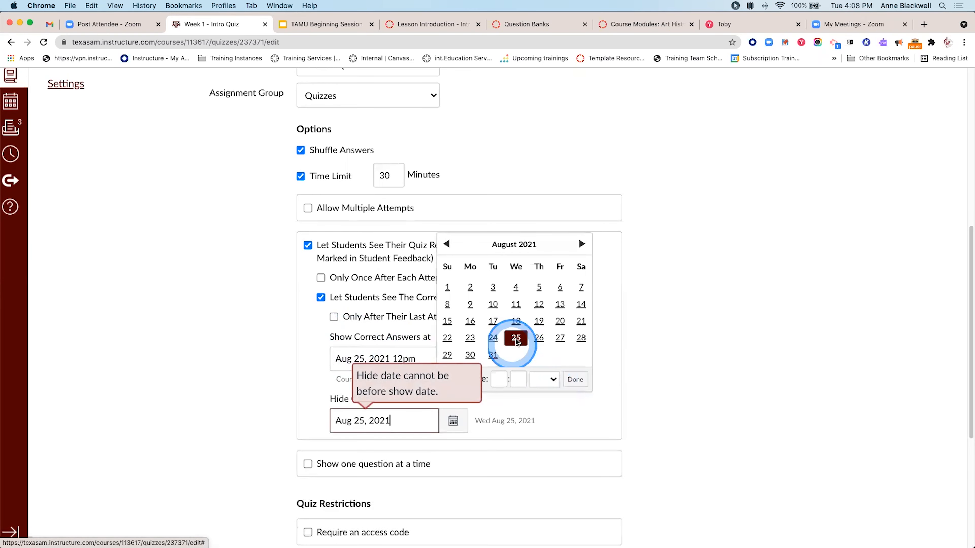
text(8pm)
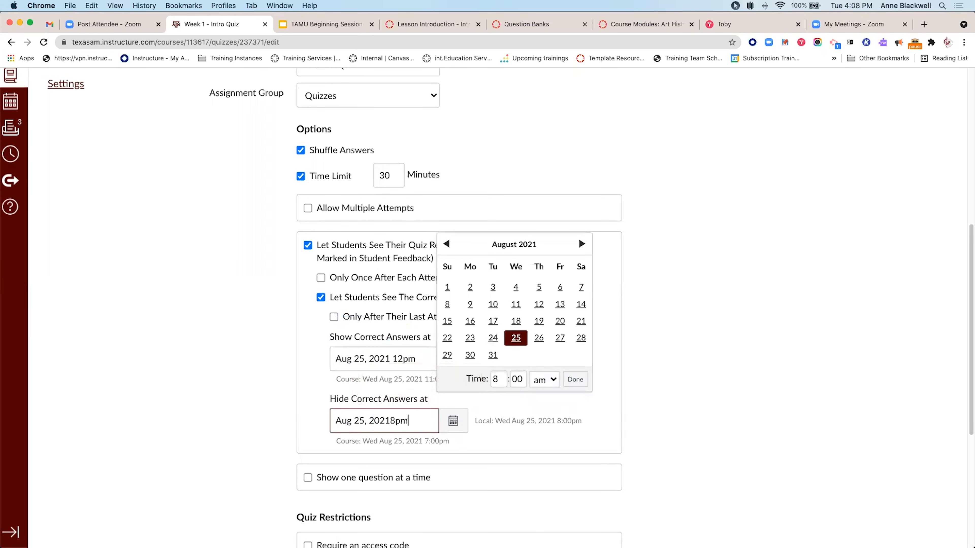
click(575, 379)
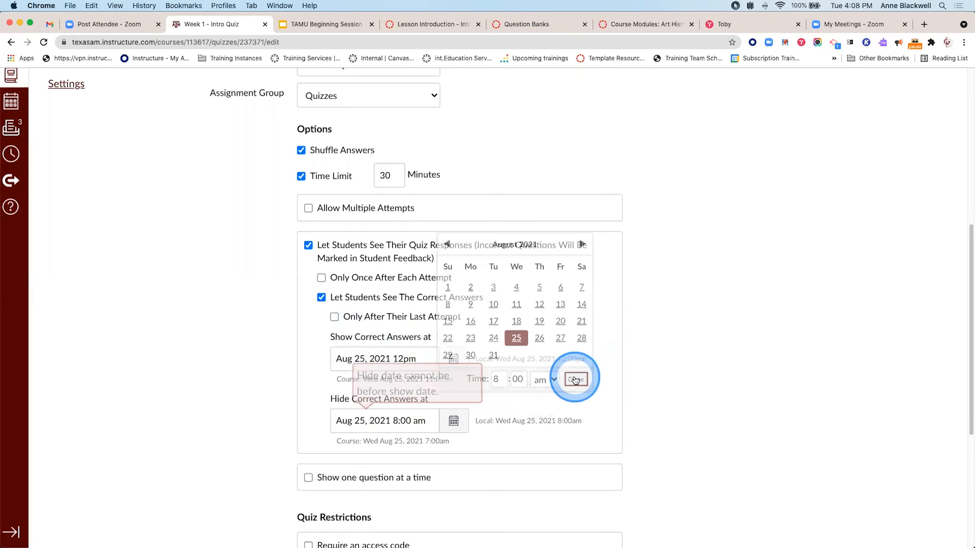
- Clear both the hide date and the show date for the quiz's correct answers
click(393, 415)
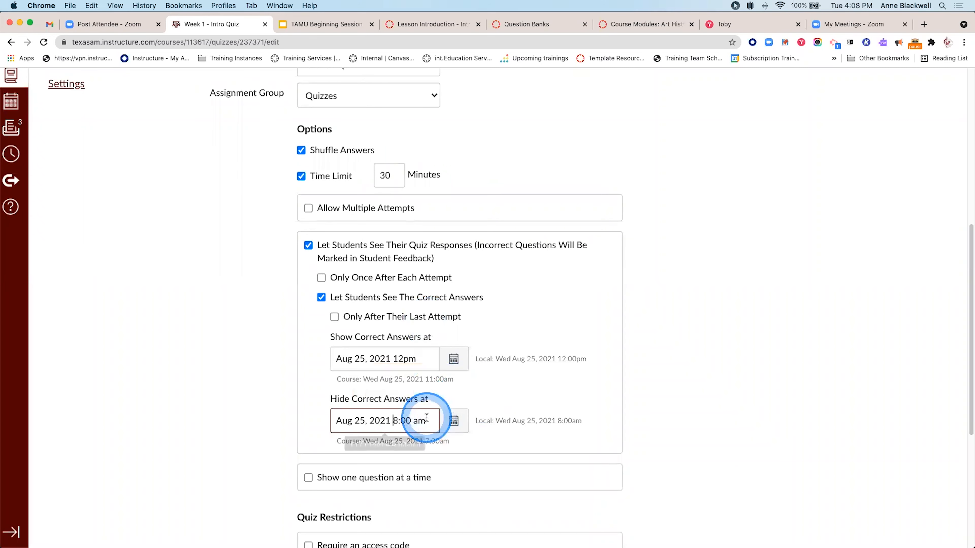
drag(426, 419, 319, 424)
key(BackSpace)
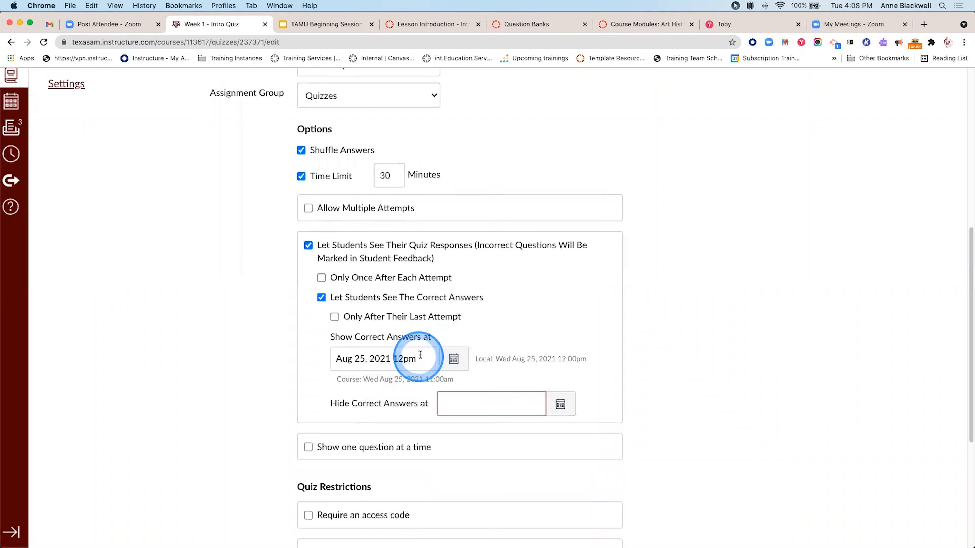
drag(418, 357, 296, 361)
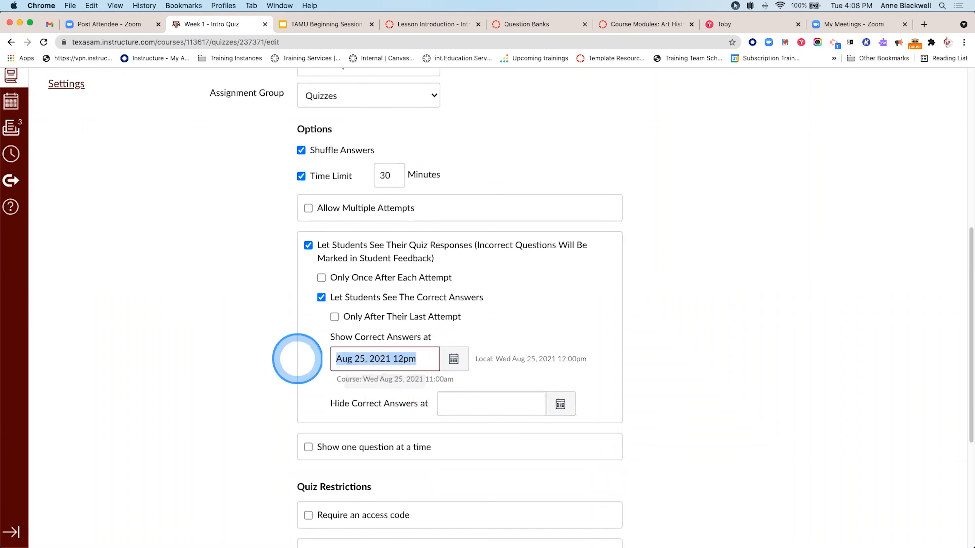
key(BackSpace)
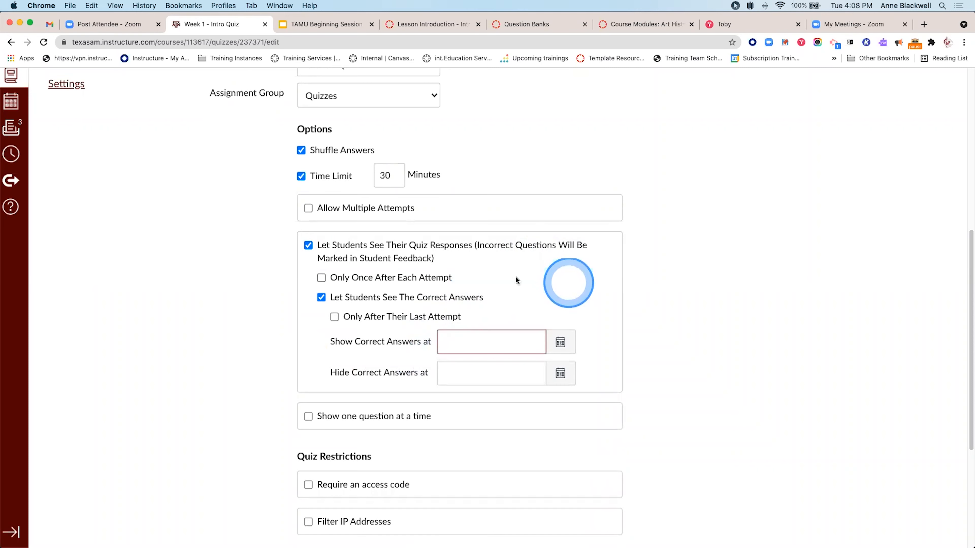
- Enable showing one question at a time for the quiz
scroll(483, 305, down, 3)
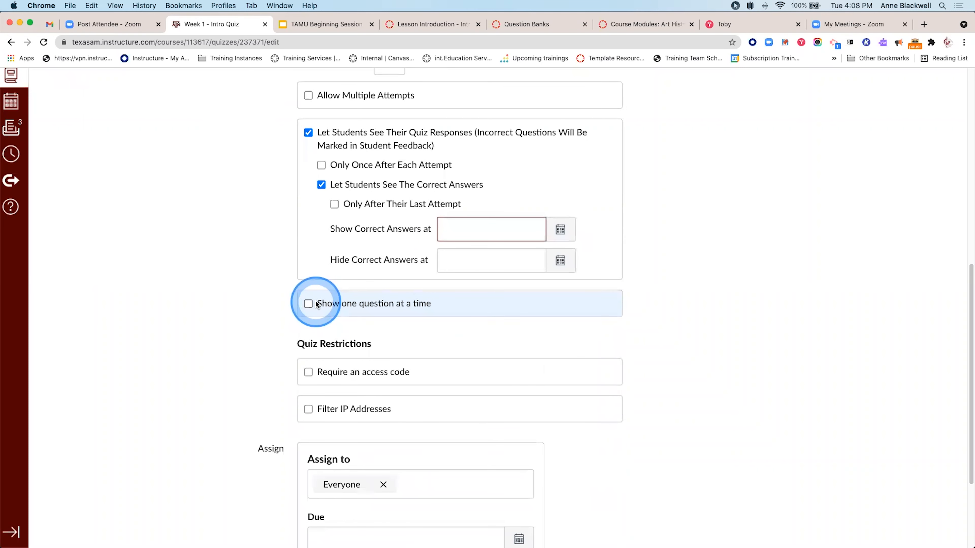
click(308, 303)
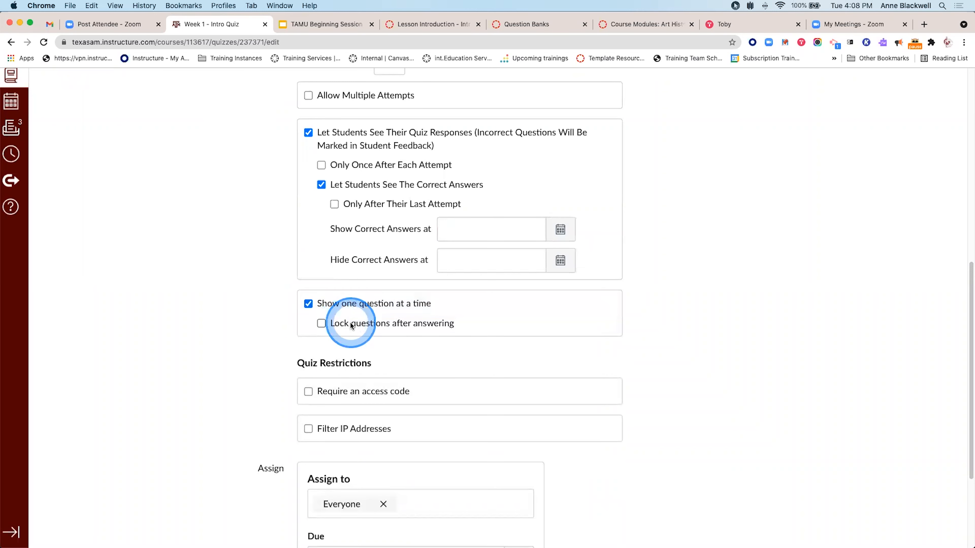
- Enable locking questions after answering, and turn off showing one question at a time for the quiz
click(321, 325)
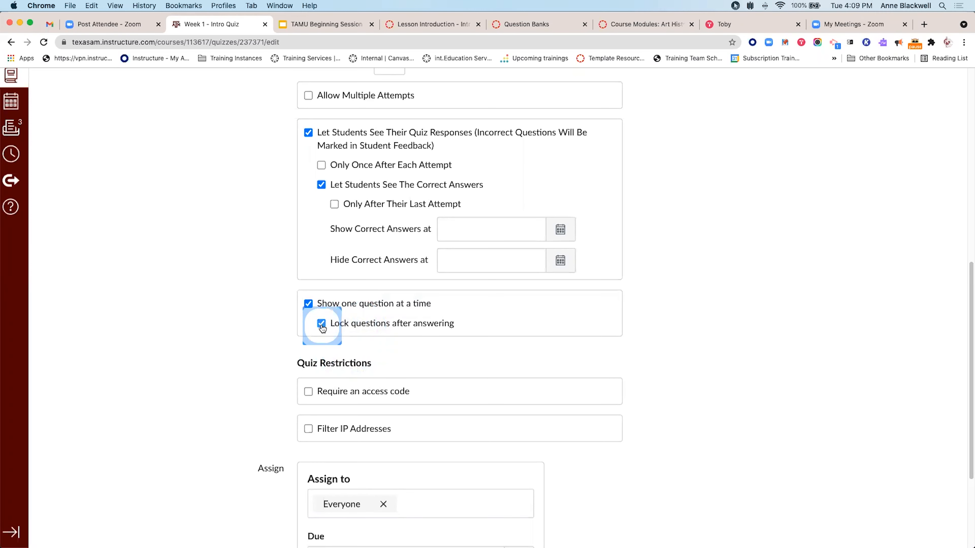
click(308, 304)
scroll(324, 344, down, 1)
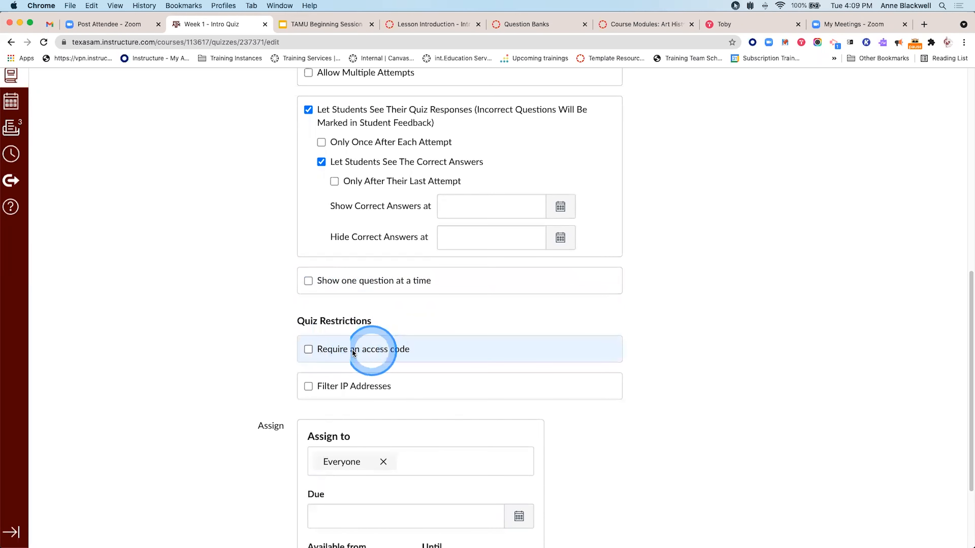
- Try requiring an access code for the quiz, and remove the requirement again
click(308, 349)
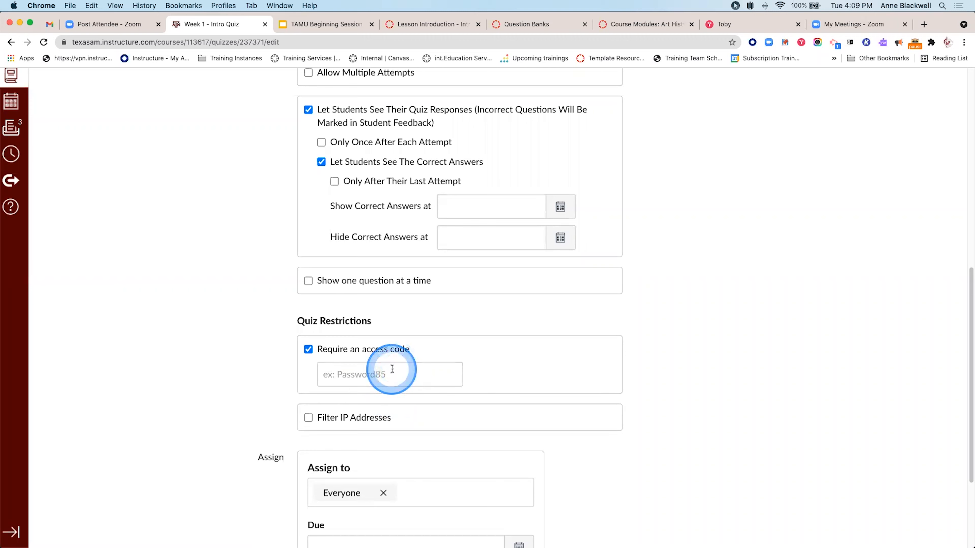
click(309, 354)
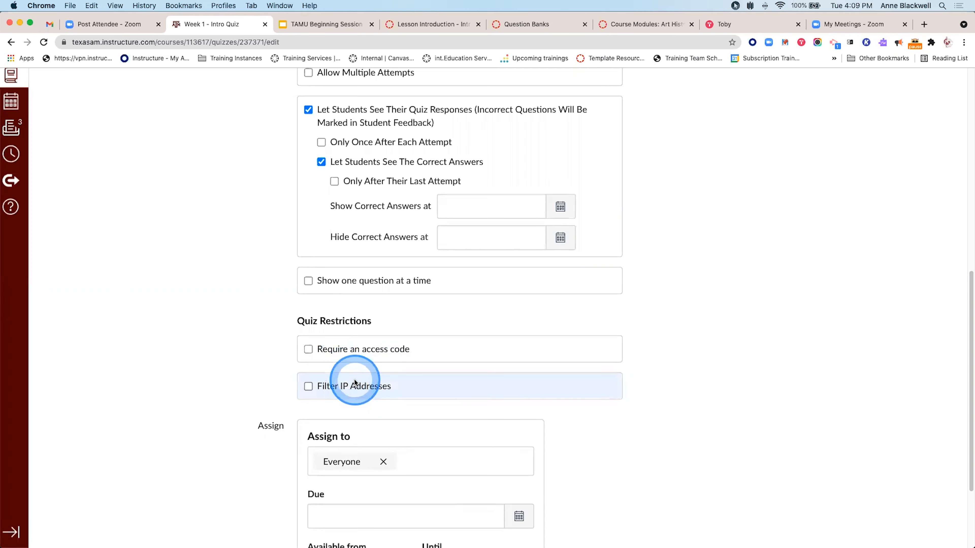
- Set the quiz's due date for everyone to Aug 24 11:59pm
scroll(354, 383, down, 5)
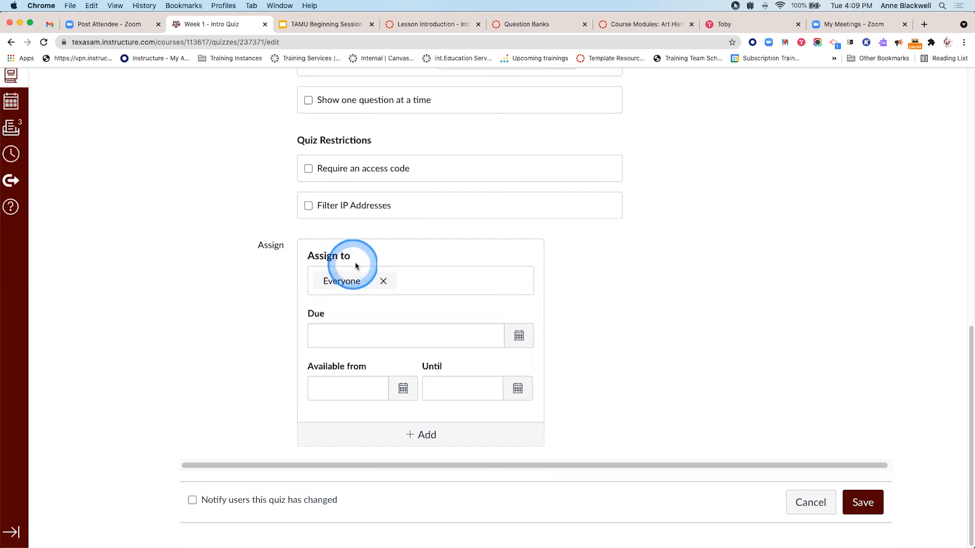
scroll(355, 261, up, 10)
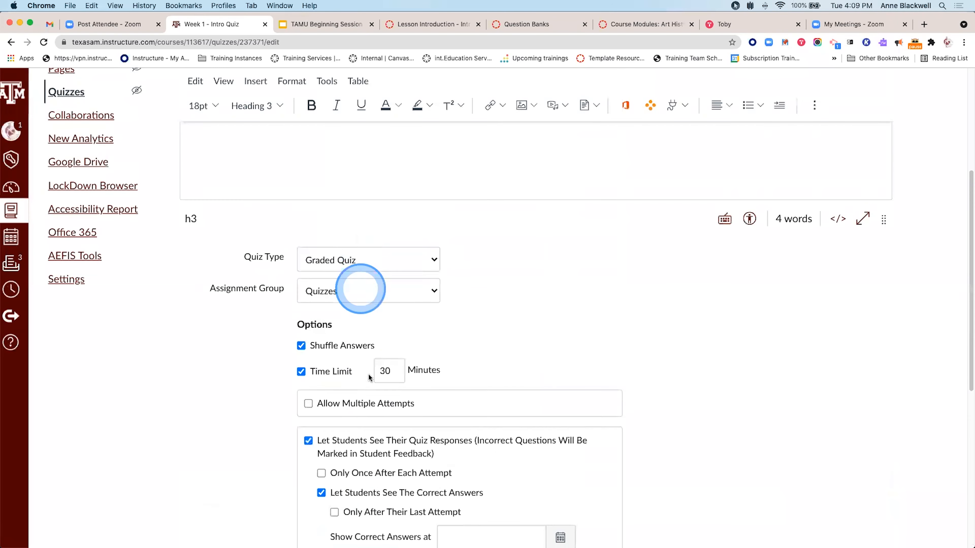
scroll(359, 506, down, 10)
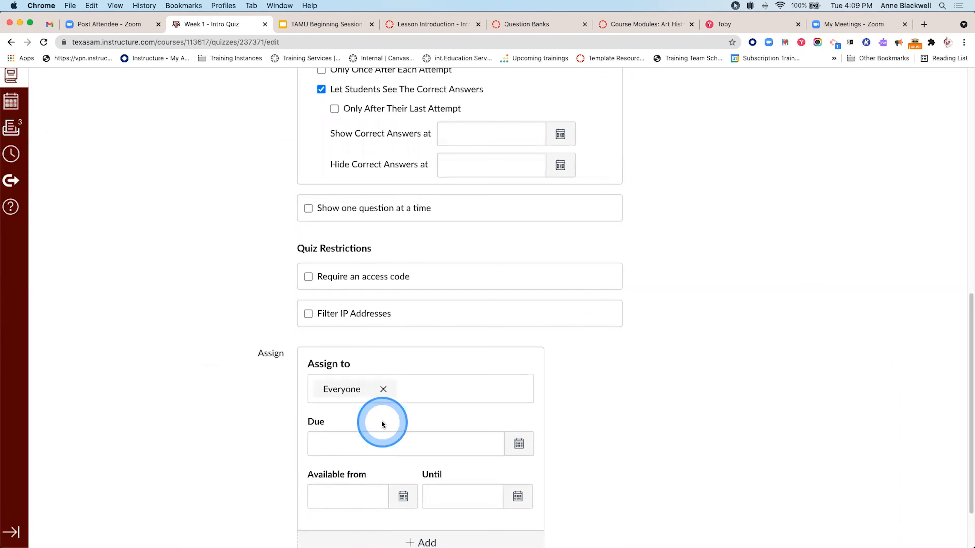
click(519, 445)
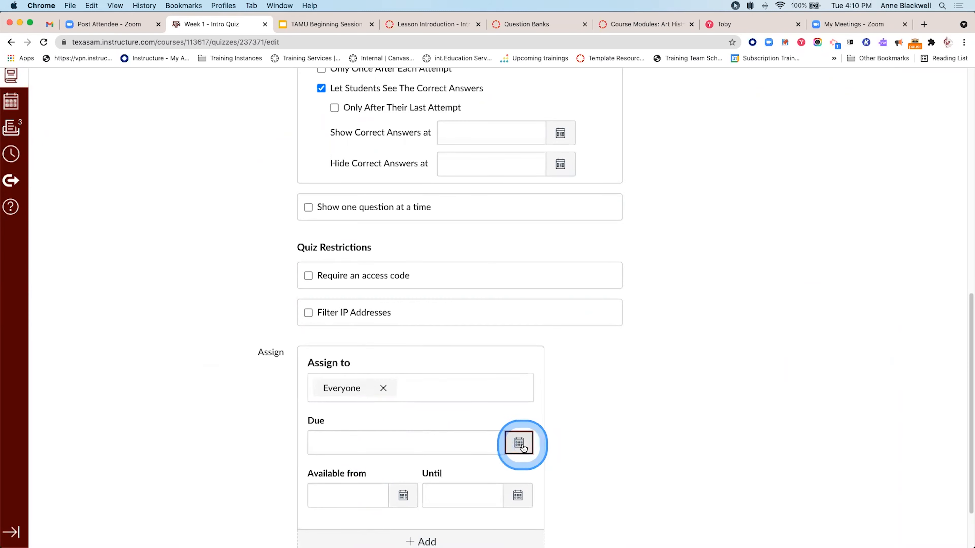
click(364, 377)
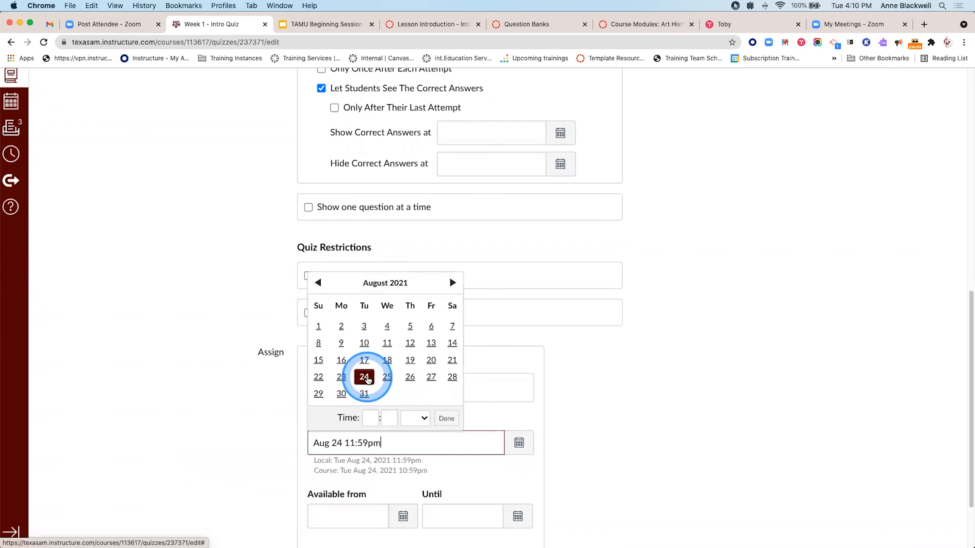
click(625, 414)
scroll(625, 413, down, 3)
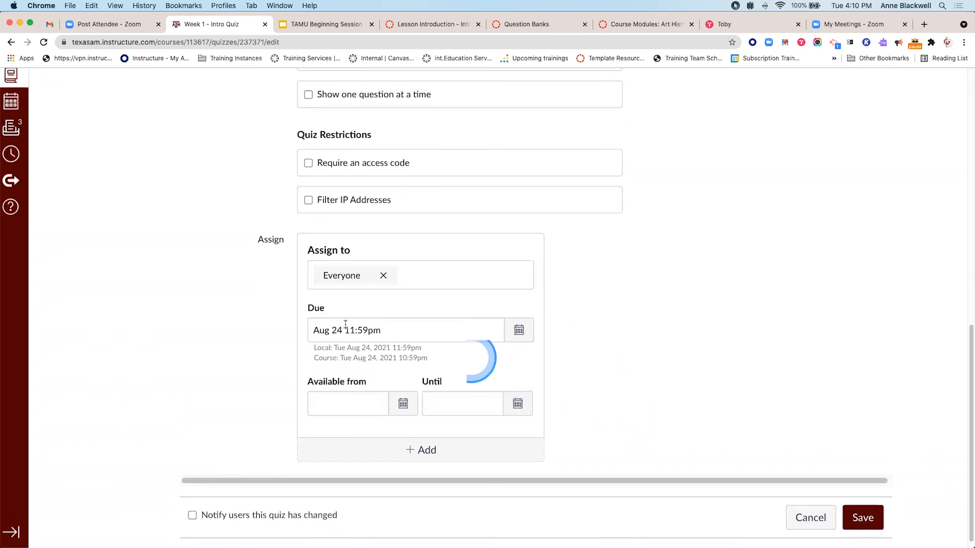
- Set the quiz's availability for everyone to end on Aug 27 at 11:59pm
click(517, 403)
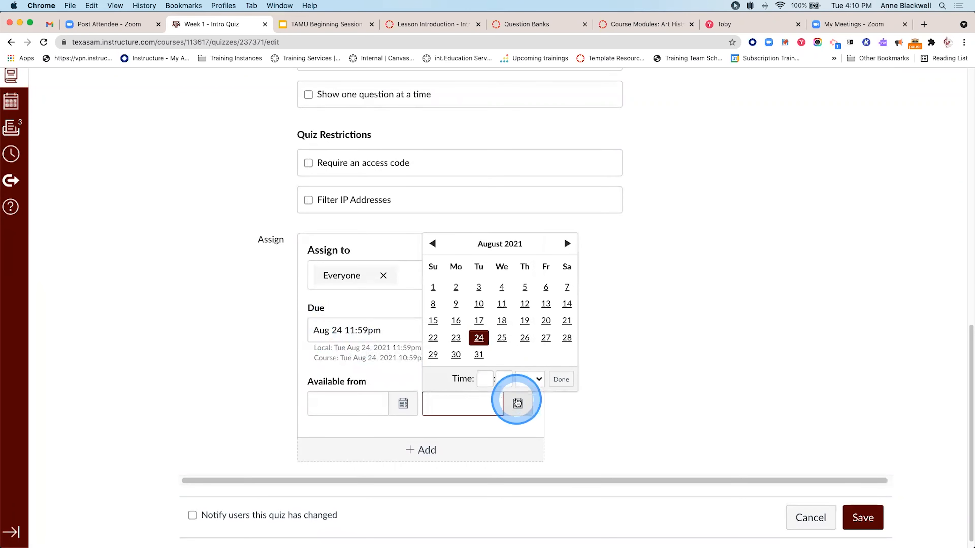
click(546, 337)
click(677, 398)
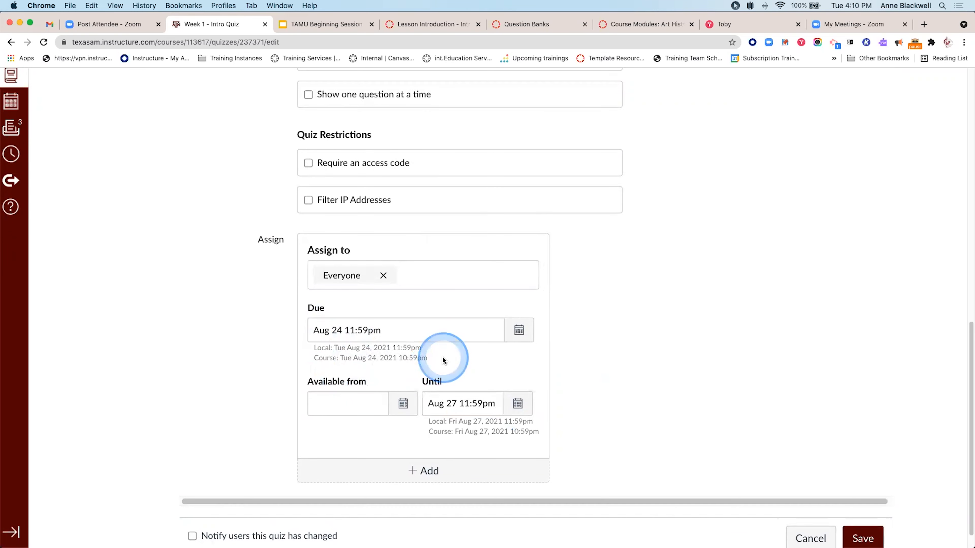
- Try adding a second assignment block for the training course section, and remove that block again
scroll(443, 360, down, 2)
key(super+minus)
key(super+minus)
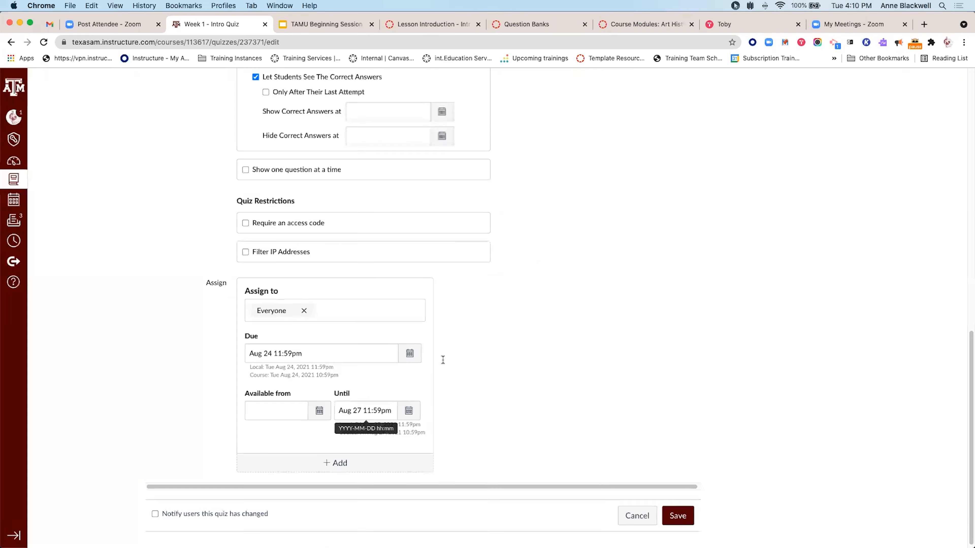
click(336, 463)
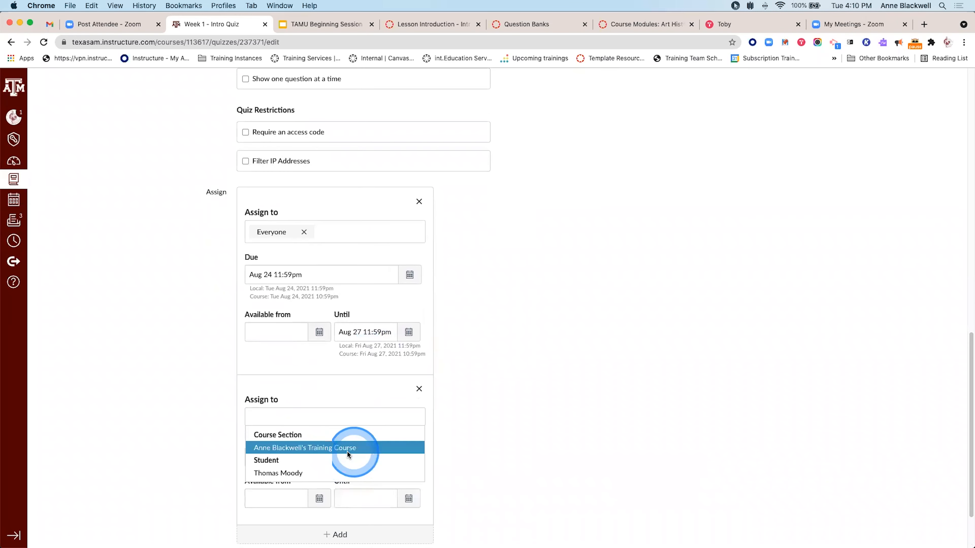
click(331, 450)
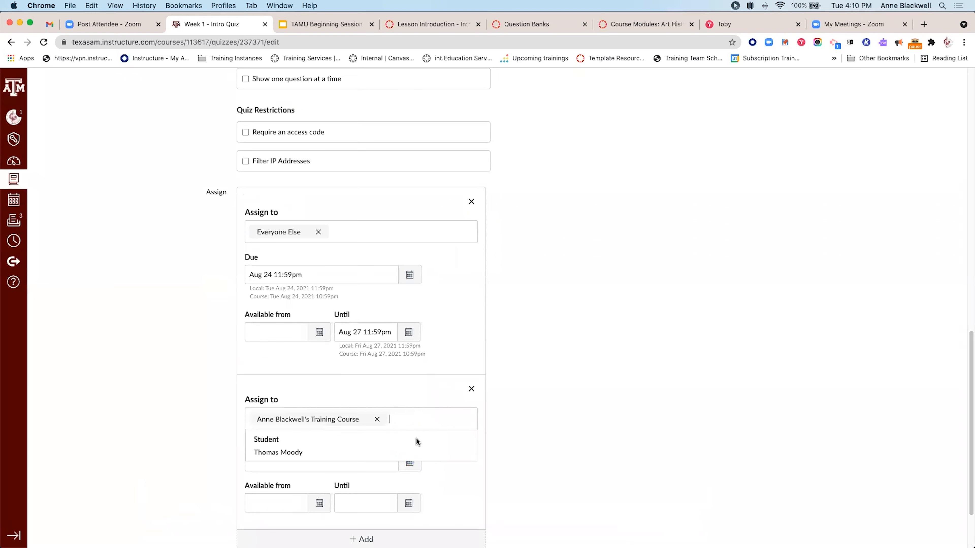
scroll(417, 441, down, 3)
click(624, 415)
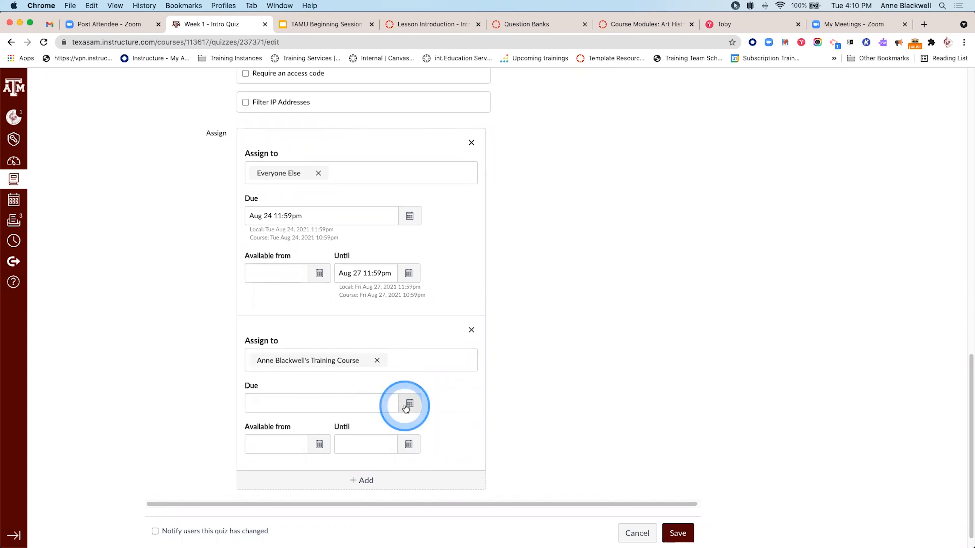
click(471, 330)
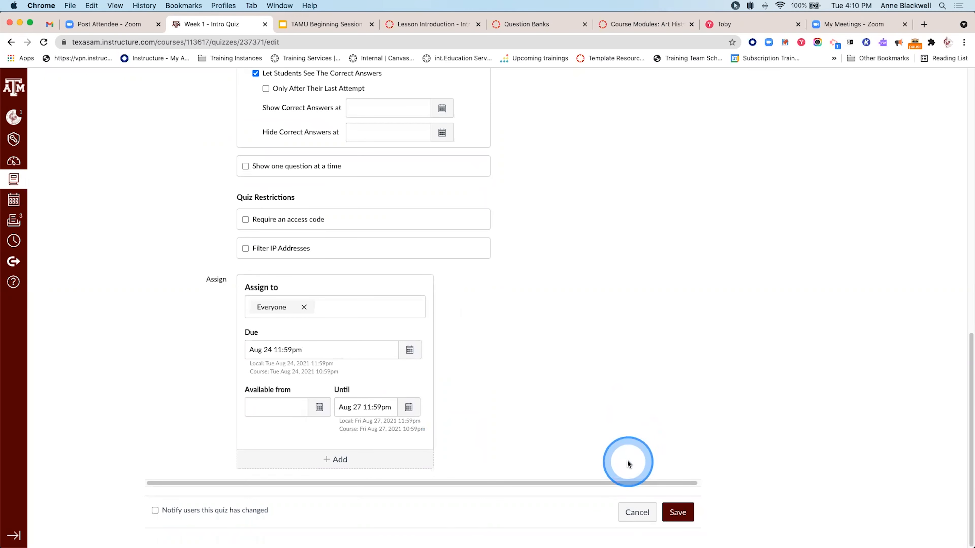
- Save the edited settings of the Week 1 - Intro Quiz
click(678, 511)
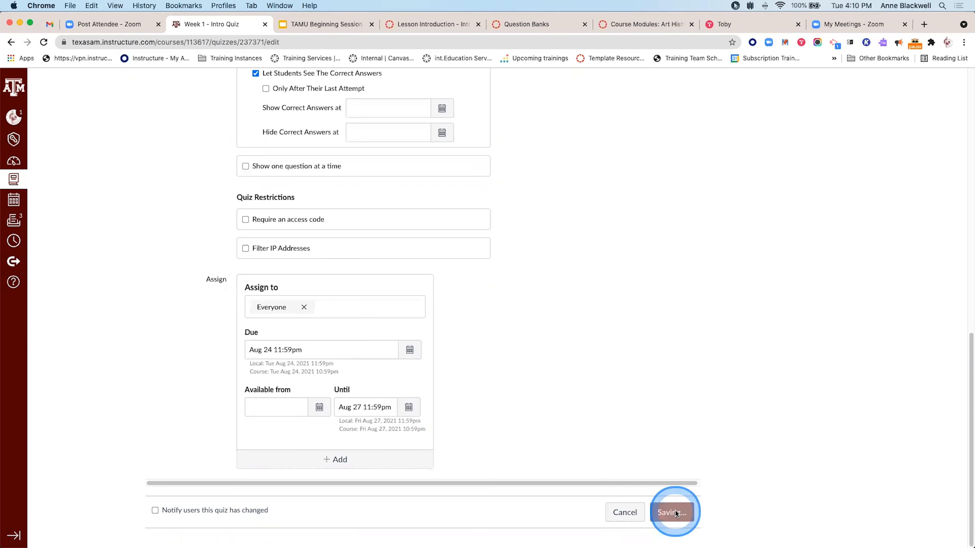
click(485, 332)
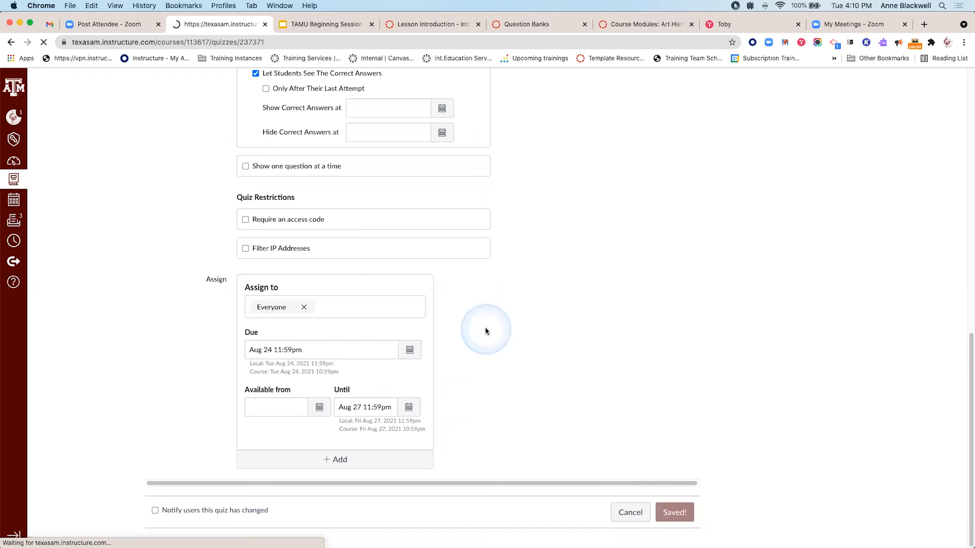
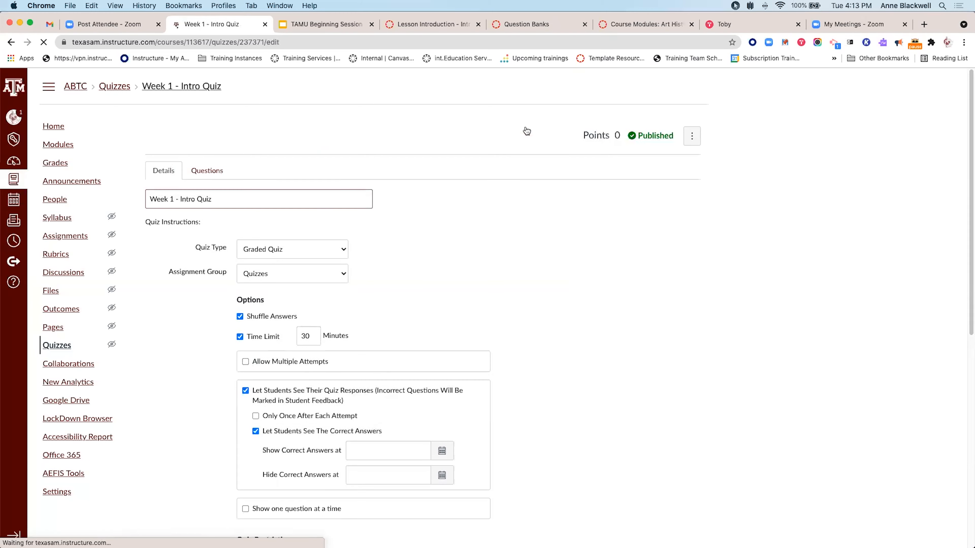
- Look over the quiz's details and switch to editing its questions
click(225, 188)
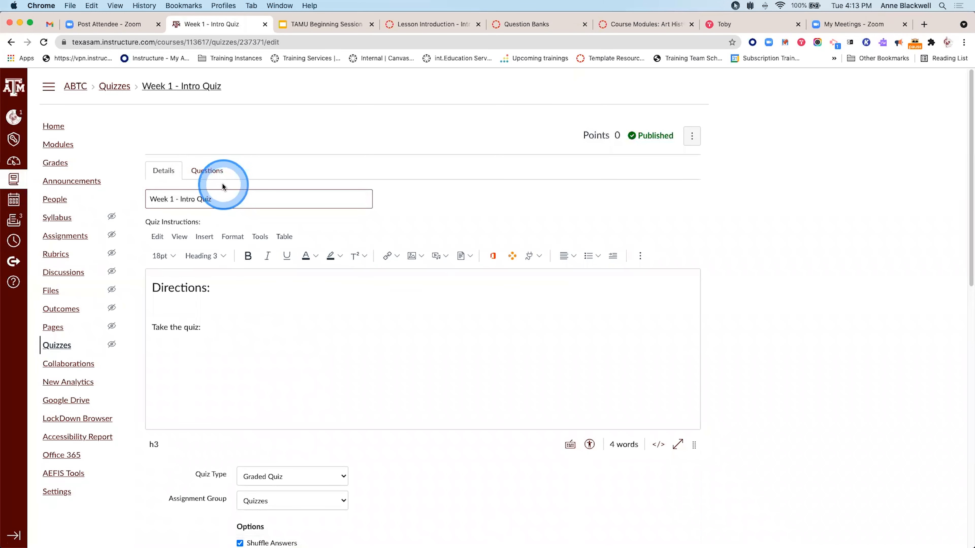
scroll(229, 215, down, 10)
scroll(232, 218, down, 4)
scroll(233, 215, up, 15)
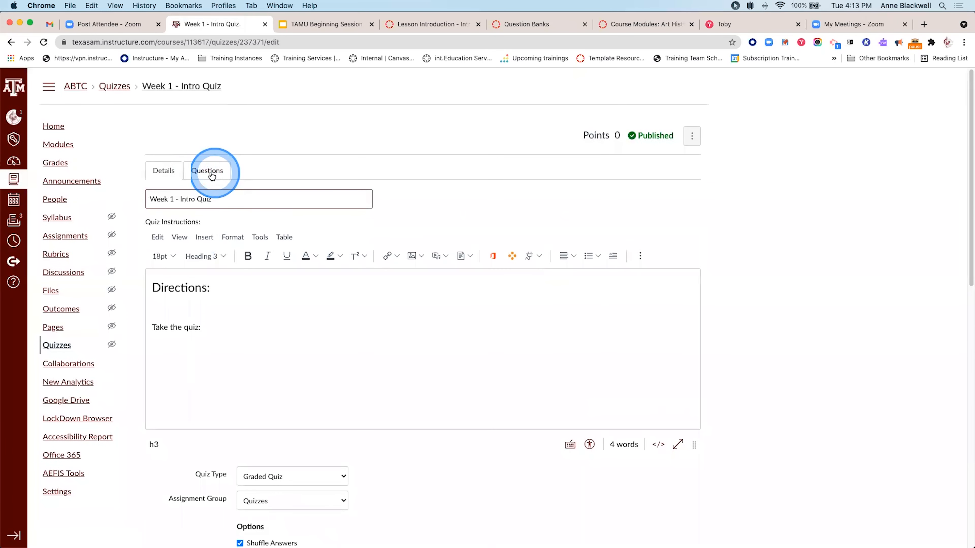
click(213, 173)
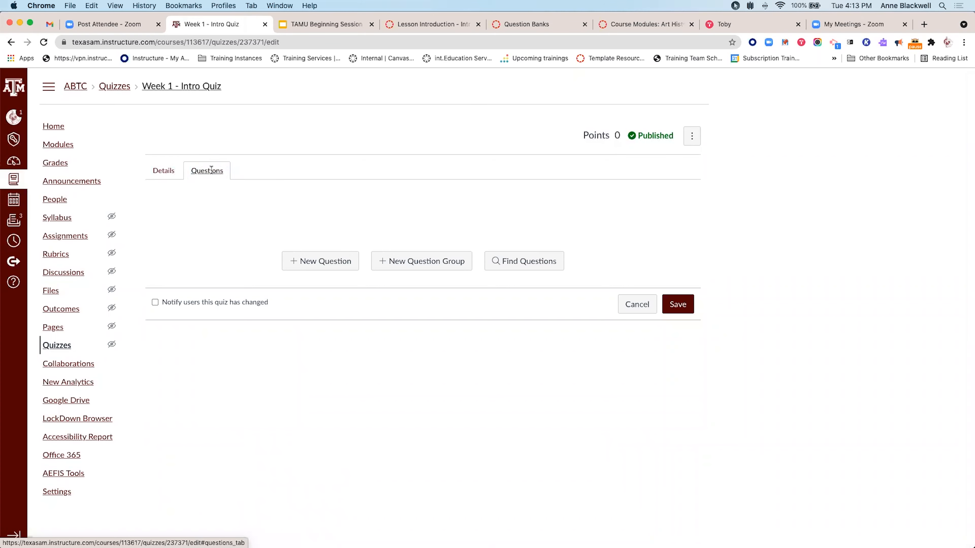
click(307, 261)
click(555, 251)
scroll(555, 254, down, 8)
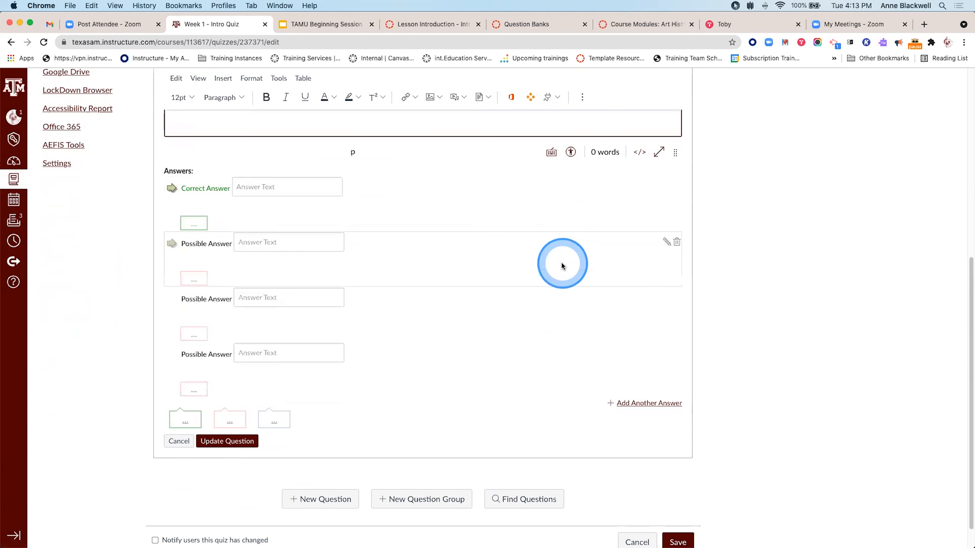
click(176, 441)
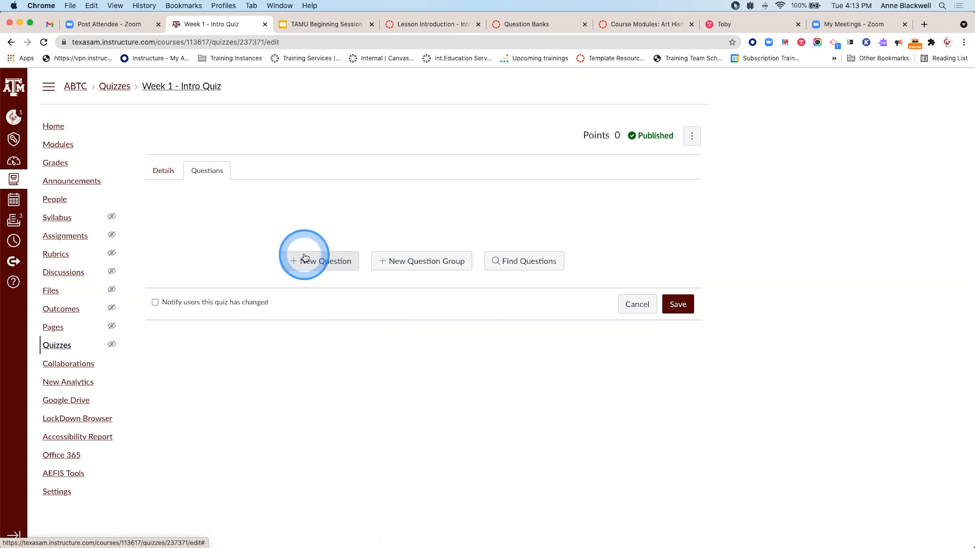
- Add a new multiple choice question to the quiz and start editing its name
click(306, 262)
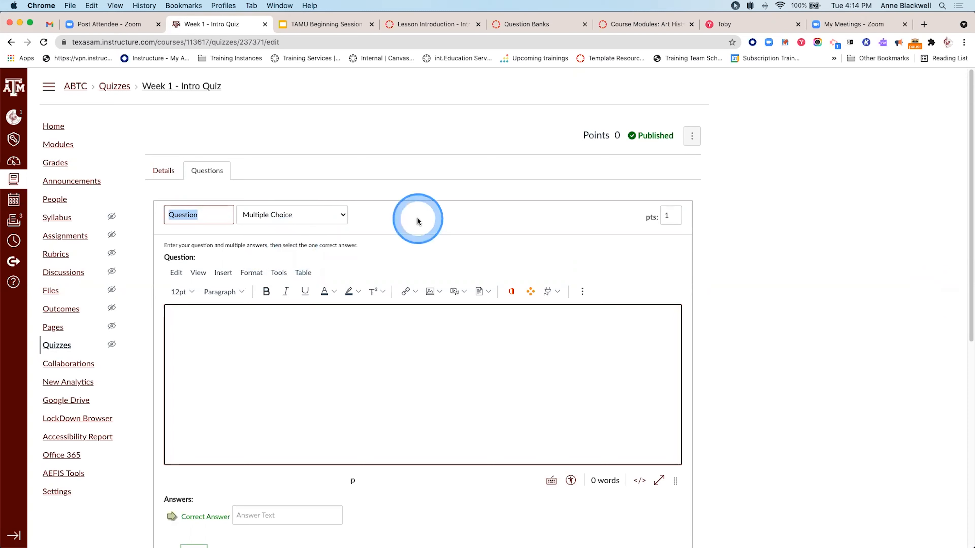
click(200, 218)
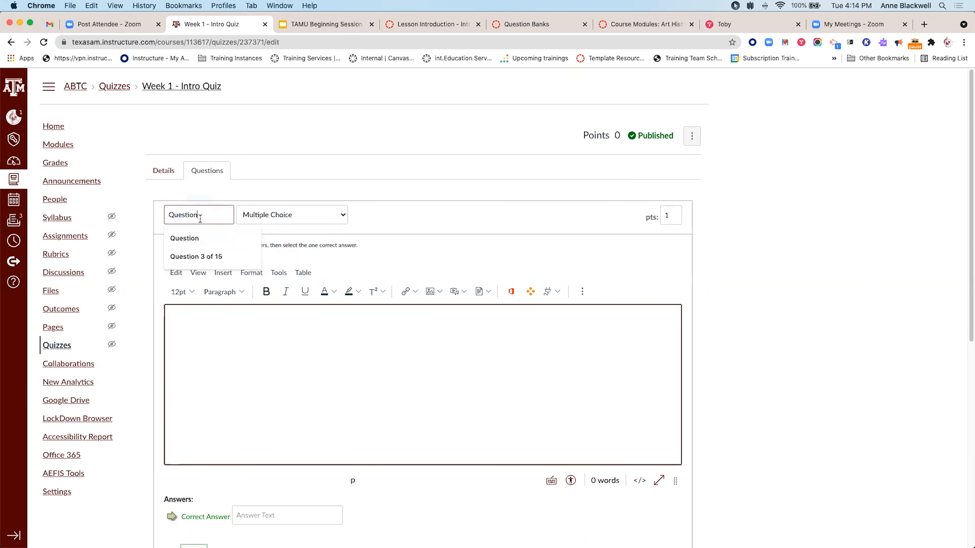
click(200, 216)
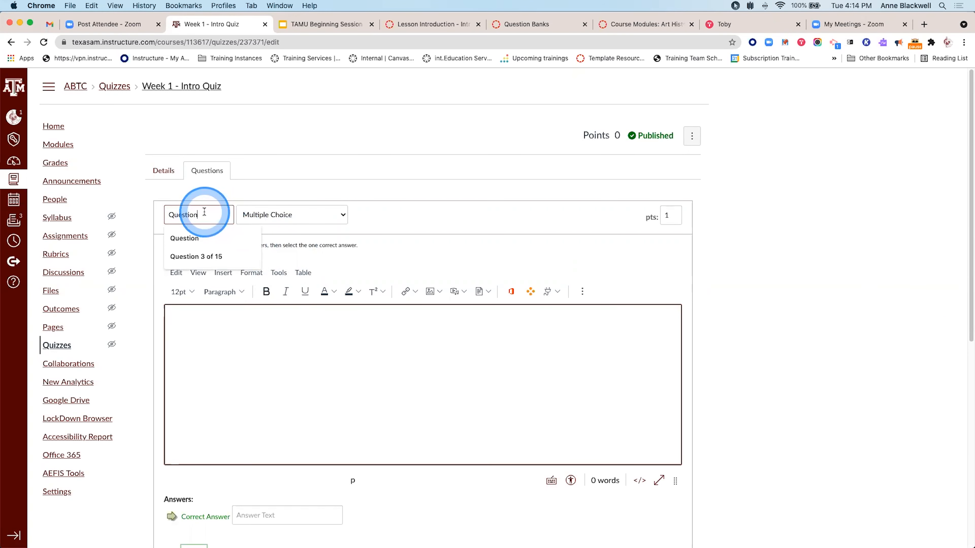
scroll(204, 212, up, 5)
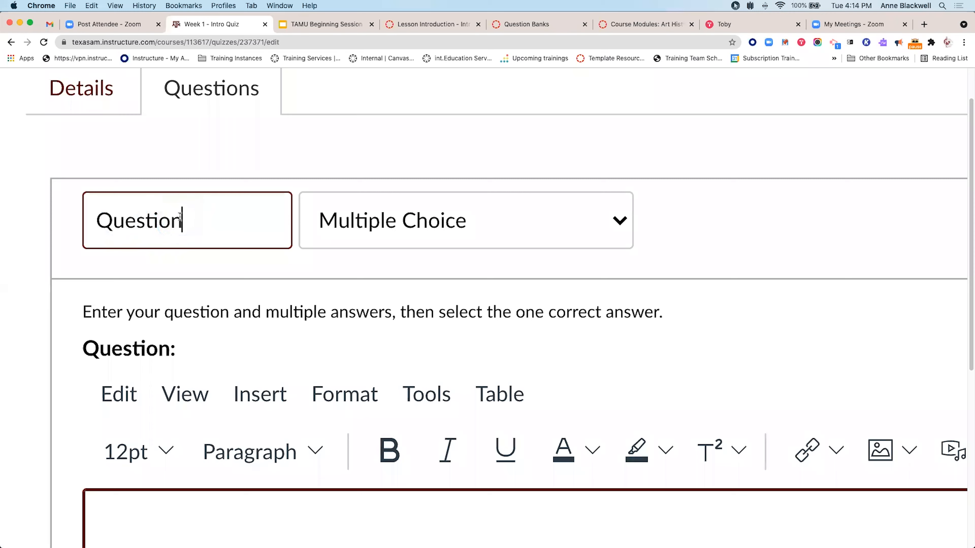
scroll(179, 216, down, 5)
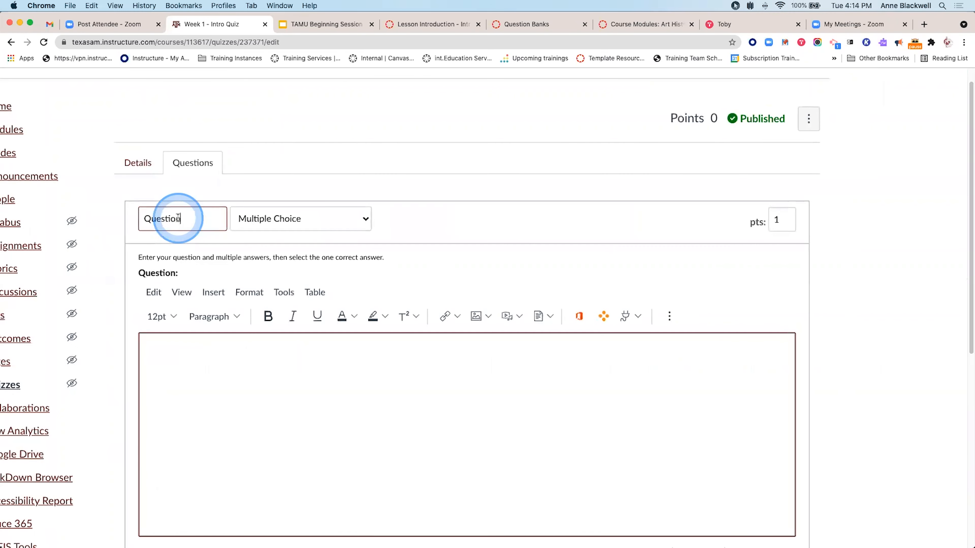
scroll(178, 218, down, 5)
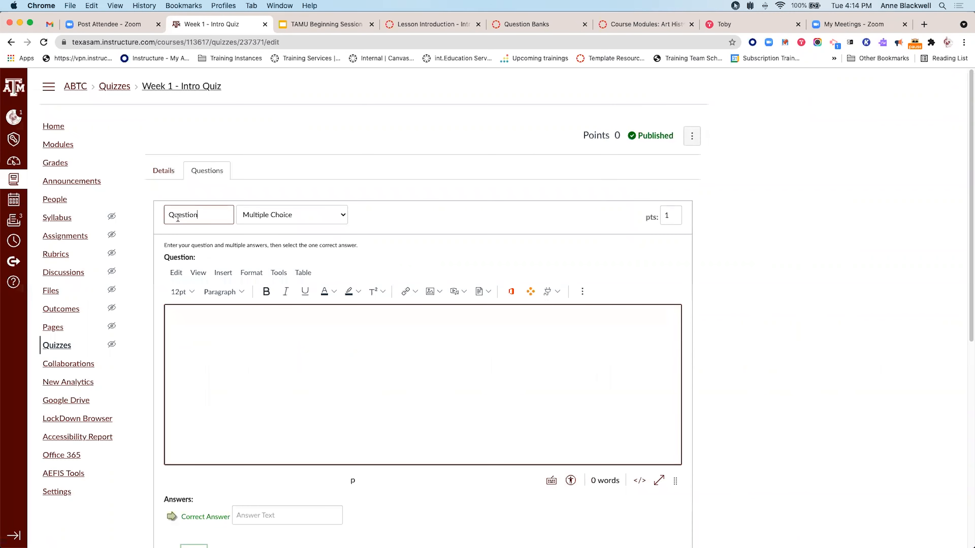
click(178, 218)
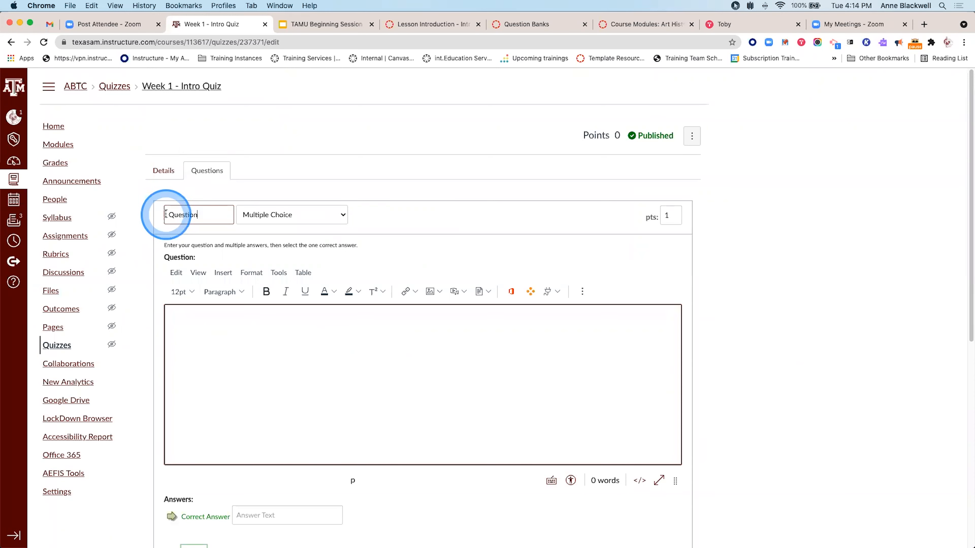
- Try naming the question "Intro to Psych - Week 1"
drag(177, 215, 206, 215)
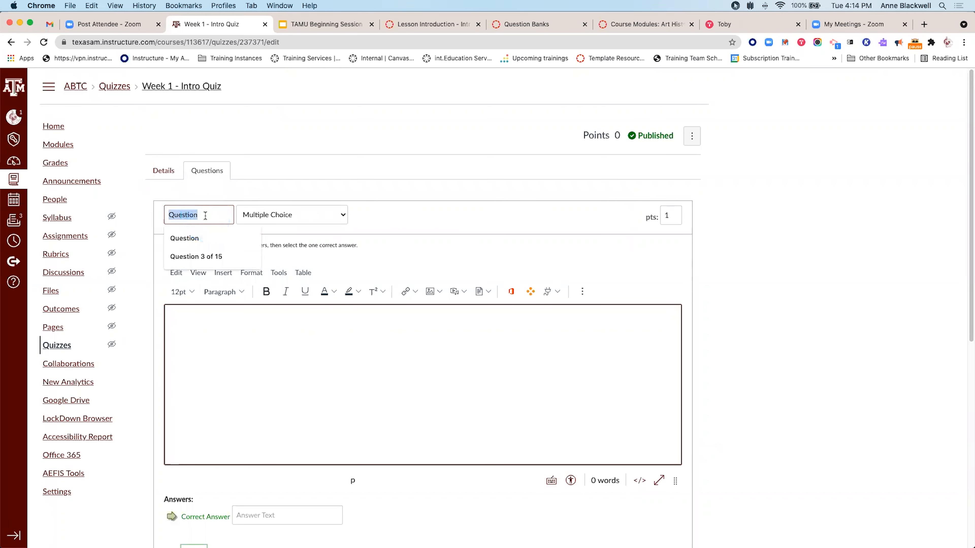
click(205, 215)
text(In)
click(206, 216)
text(tro)
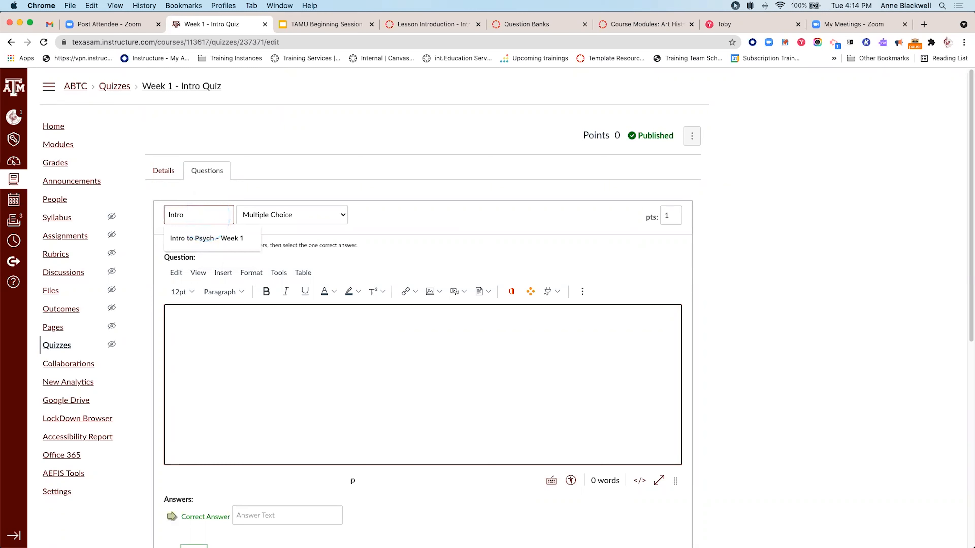
key(Down)
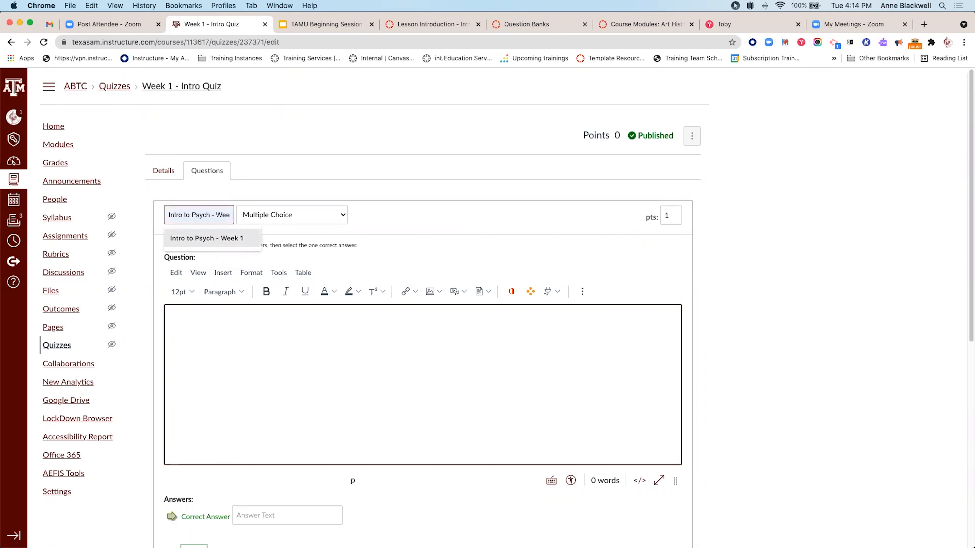
key(Return)
click(206, 216)
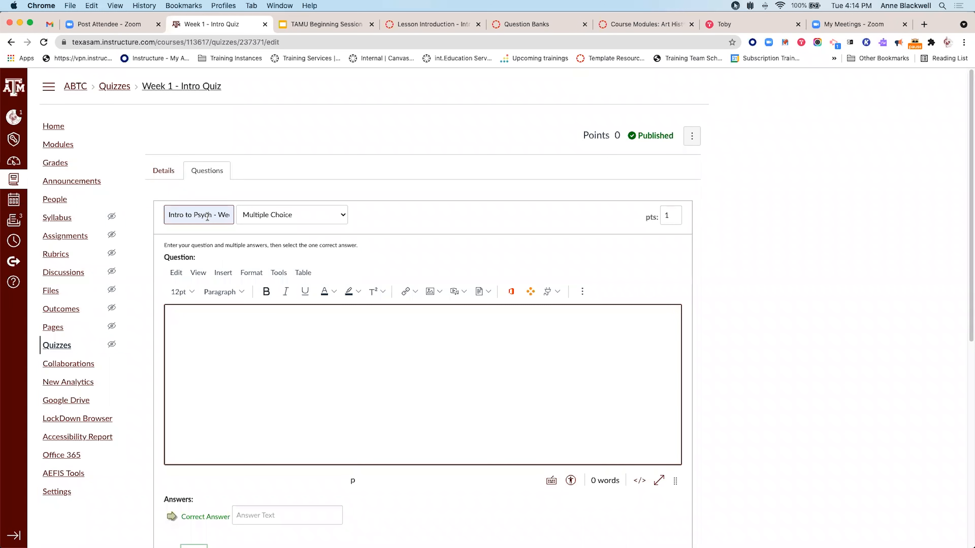
- Set the question's name back to "Question"
drag(185, 212, 352, 207)
text(Que)
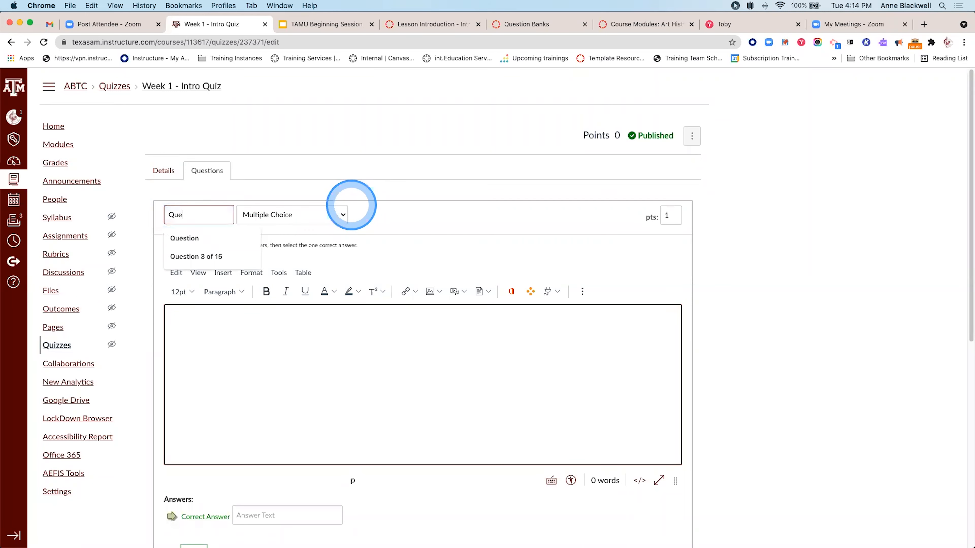
text(s)
click(215, 238)
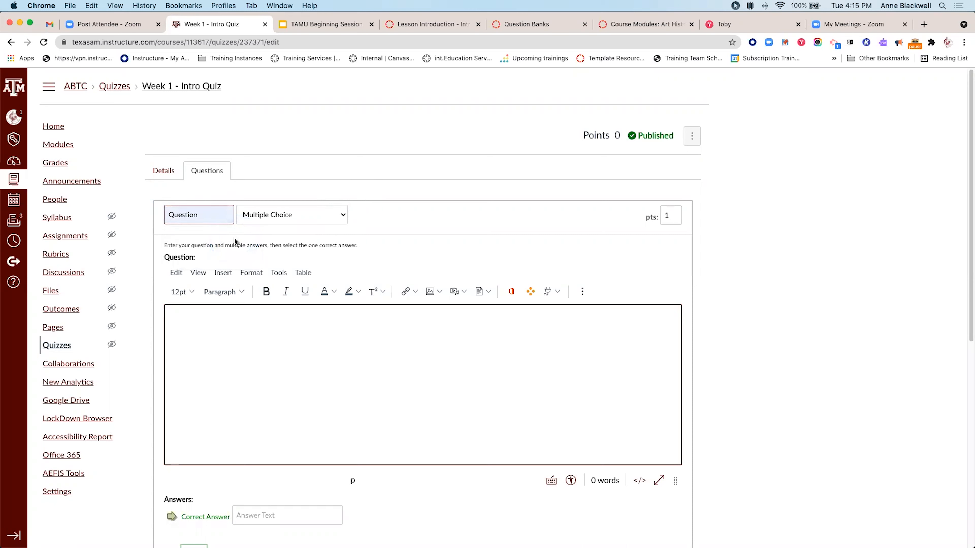
click(235, 241)
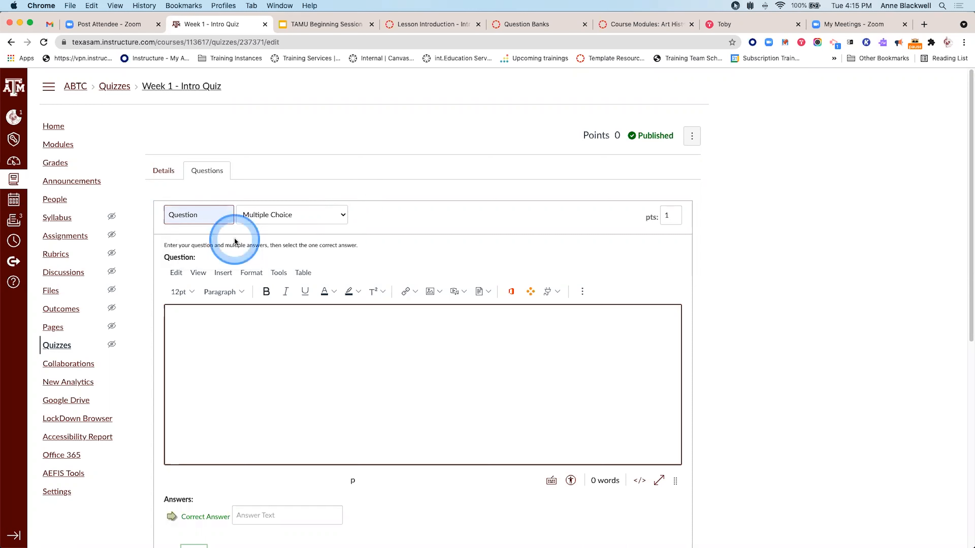
click(233, 270)
click(236, 269)
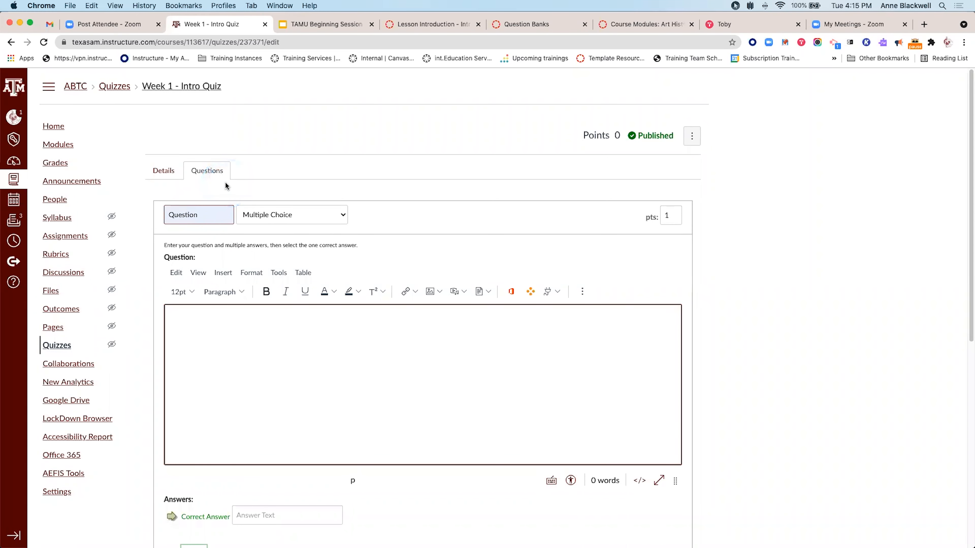
- Rename the multiple choice question as "Intro to Psych - Week 1"
double_click(206, 211)
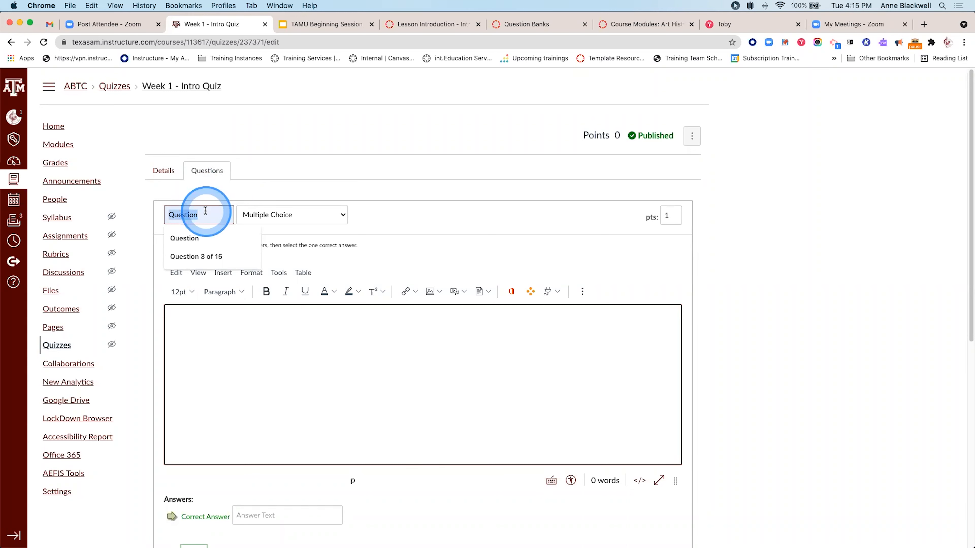
text(In)
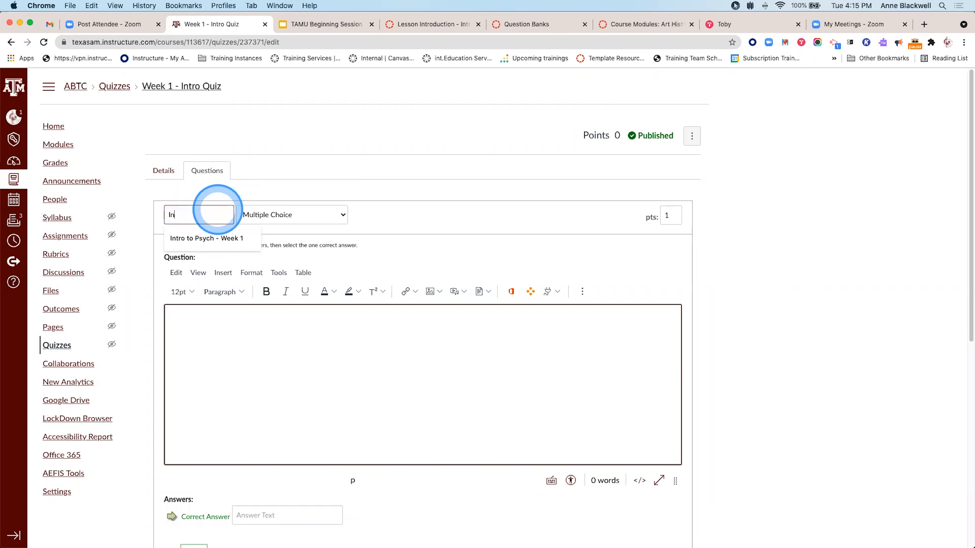
key(Down)
key(Return)
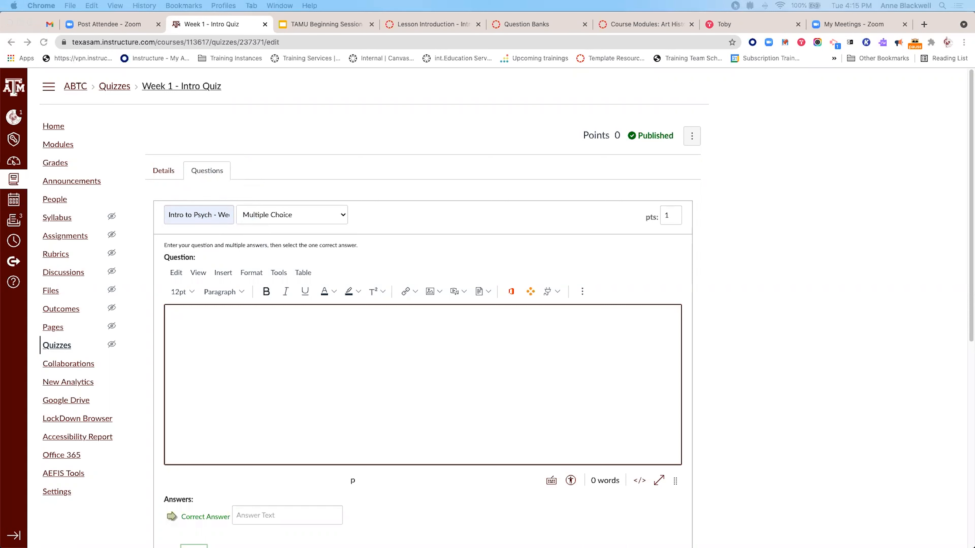
- Enter the question text on parenting skills differing among people from the United States, China, and Australia, asking which contemporary psychology perspective this research best represents
click(304, 361)
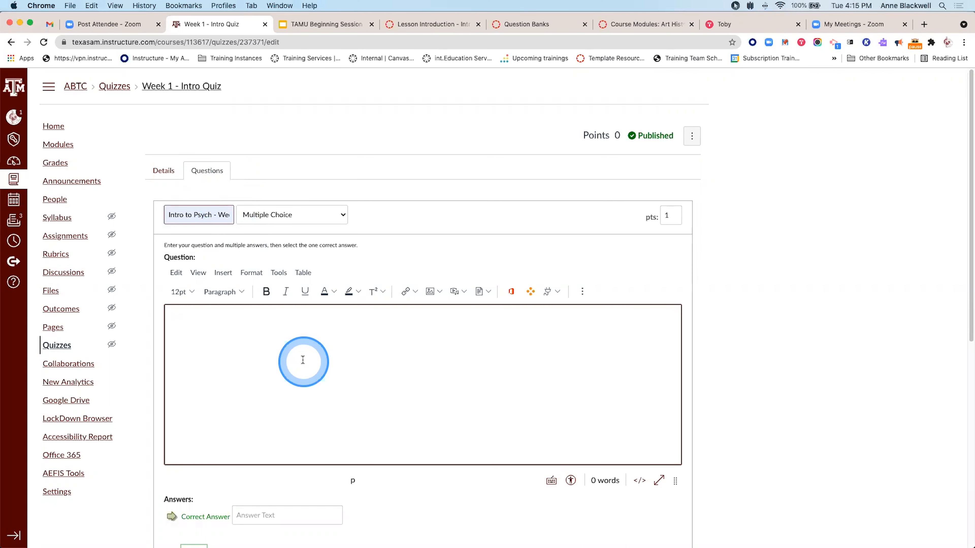
text(A current research study has found that parenting skills differ among people from the United States, China, and Australia. This type of research best represents which contemporary psychology perspective?)
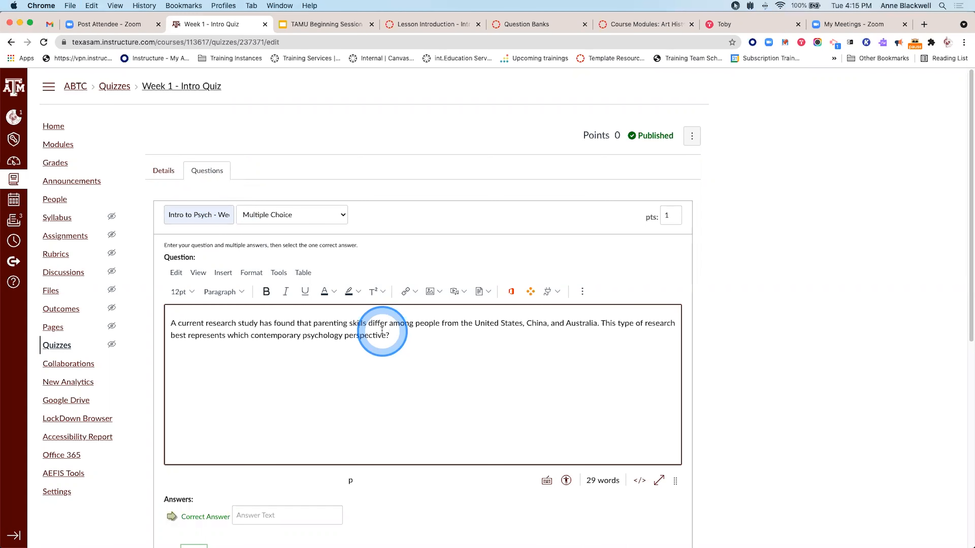
click(501, 393)
scroll(501, 384, down, 1)
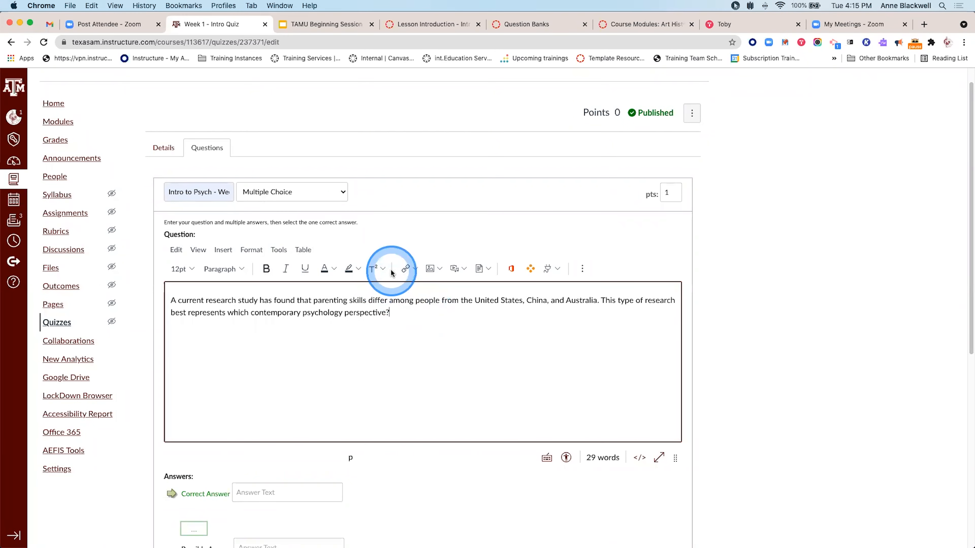
scroll(391, 269, up, 5)
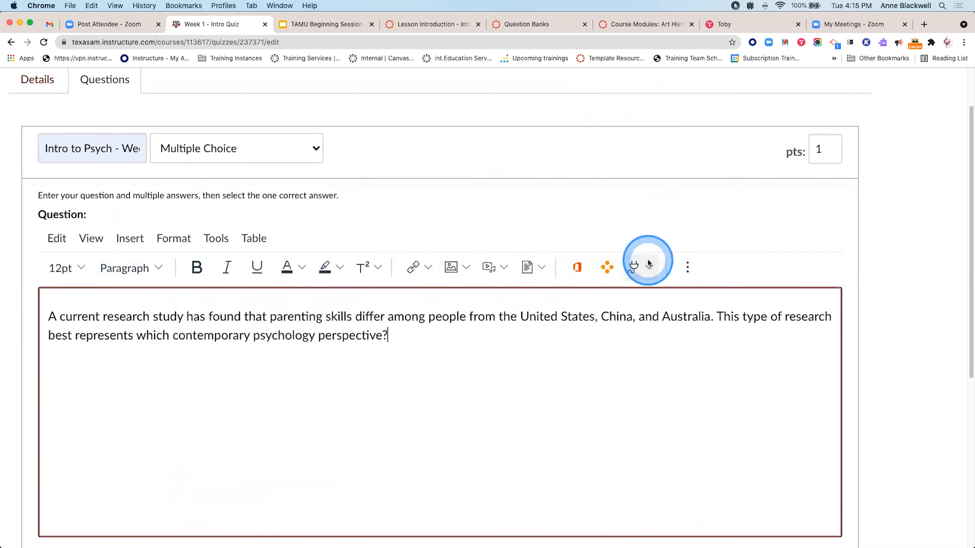
click(457, 338)
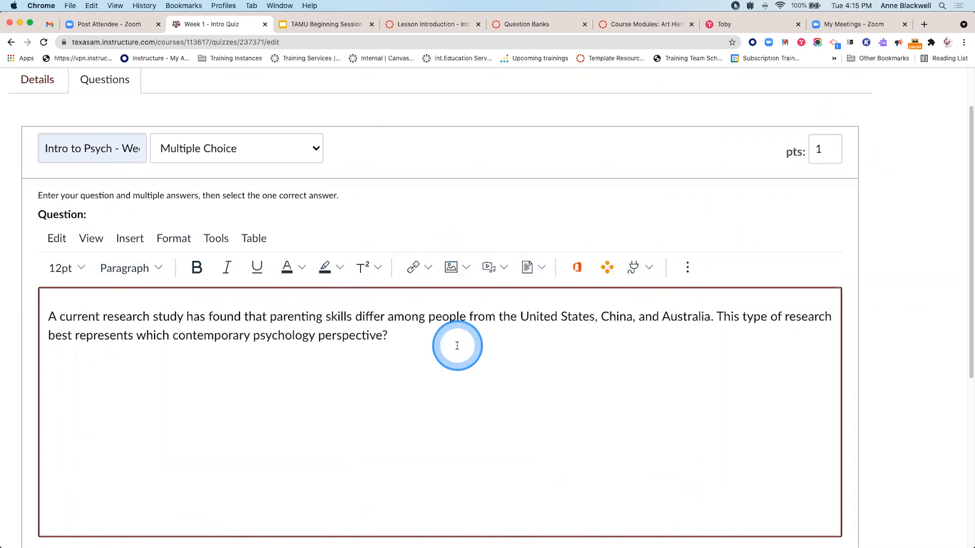
- Enter "Behavioral neuroscience" as the first answer and "Social" as the second answer
scroll(457, 337, down, 5)
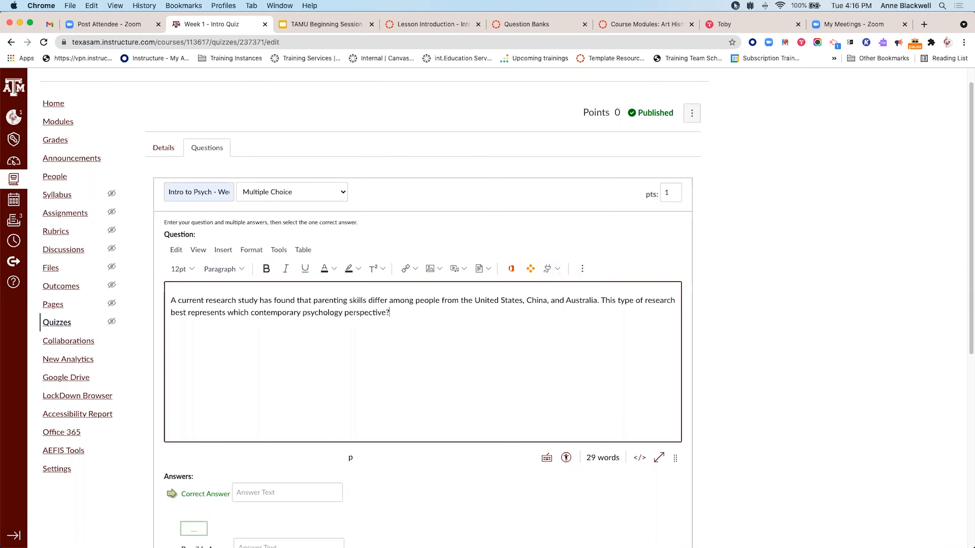
scroll(359, 359, down, 5)
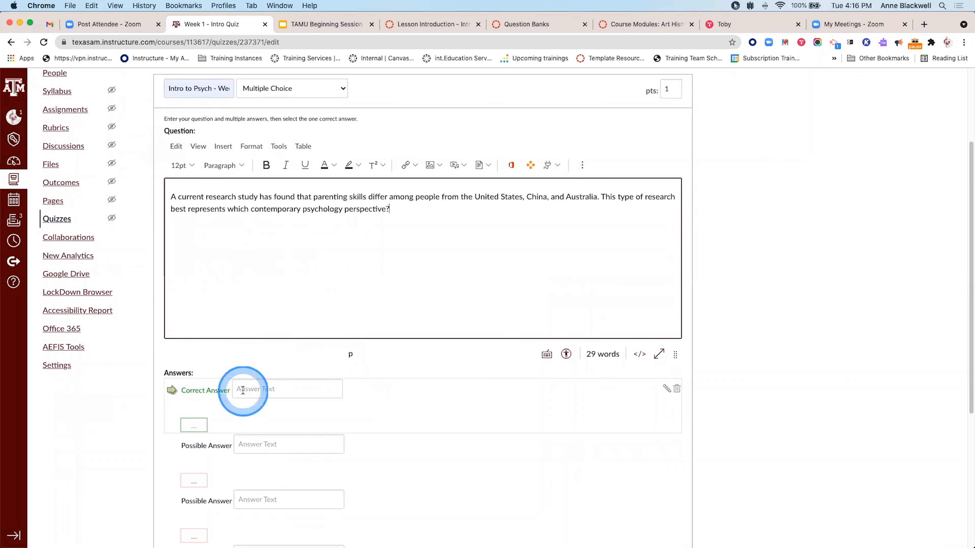
scroll(243, 391, down, 2)
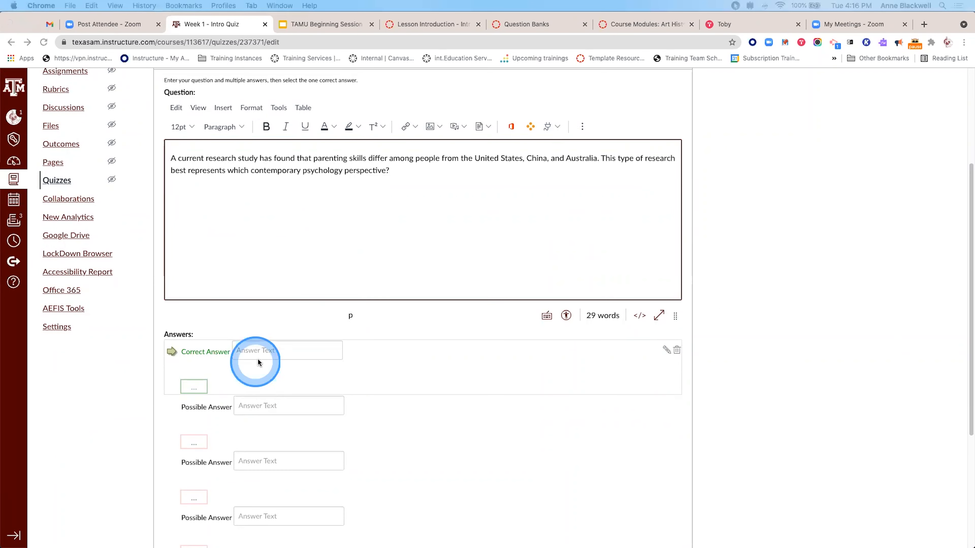
click(274, 349)
text(Behavioral neuroscience)
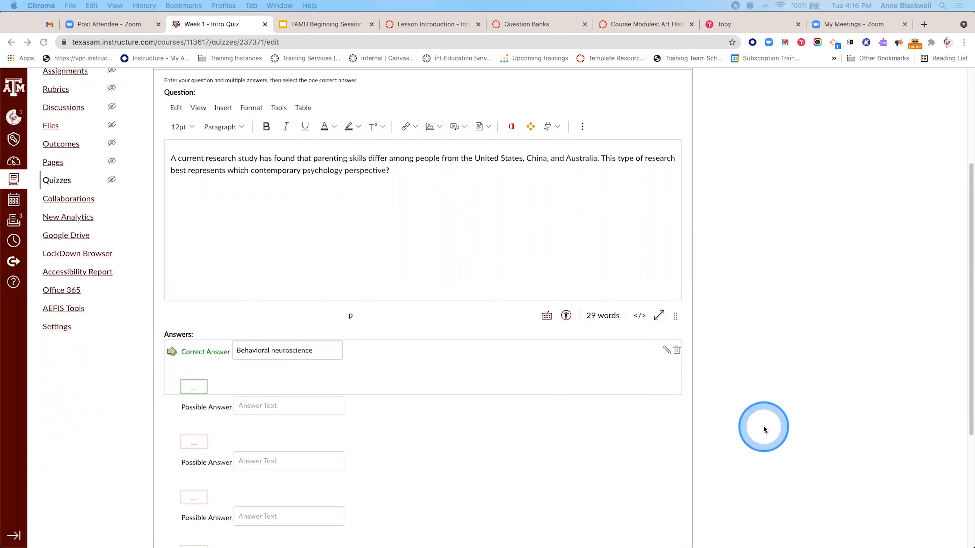
click(281, 404)
text(Social)
- Fill in the two remaining possible answers with "cognitive" and "Developmental"
scroll(345, 398, down, 3)
click(315, 355)
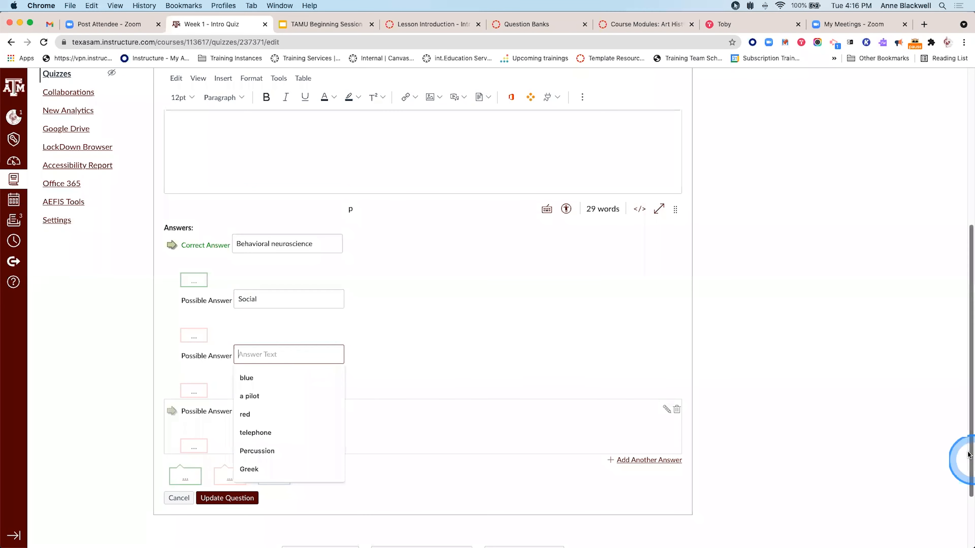
scroll(383, 409, down, 3)
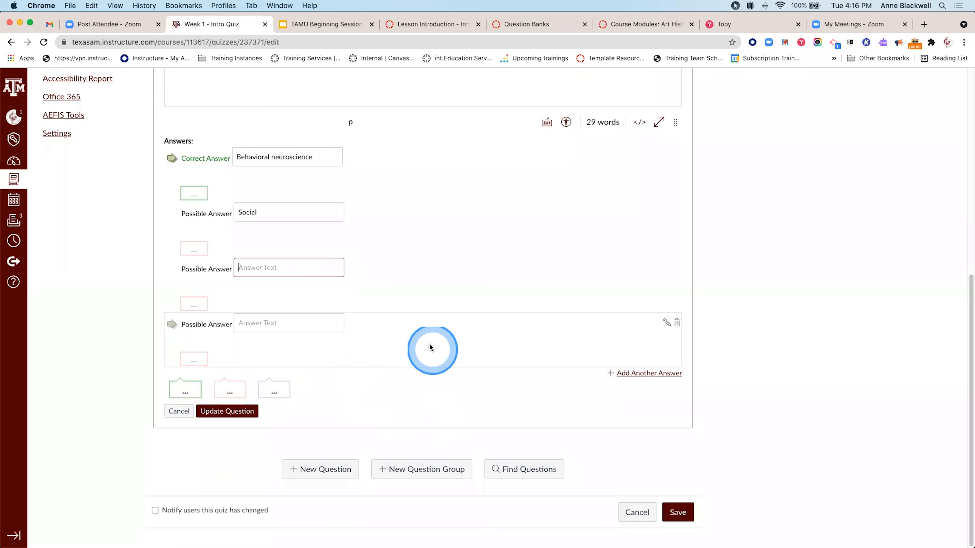
text(Cog)
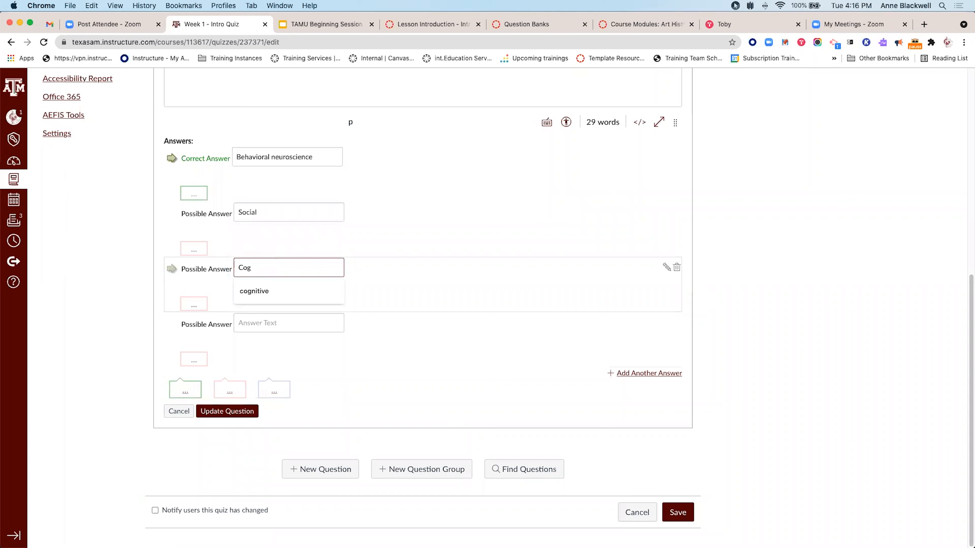
click(254, 291)
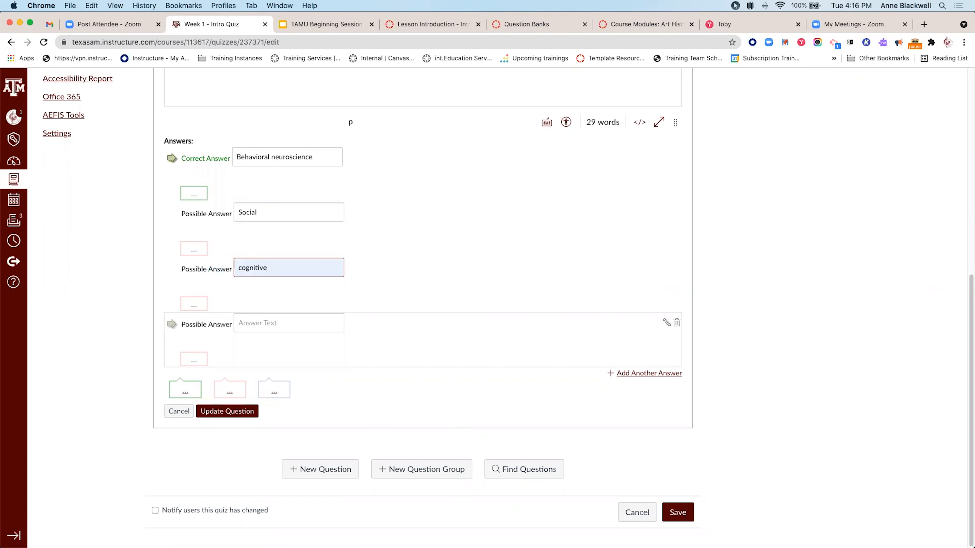
click(283, 325)
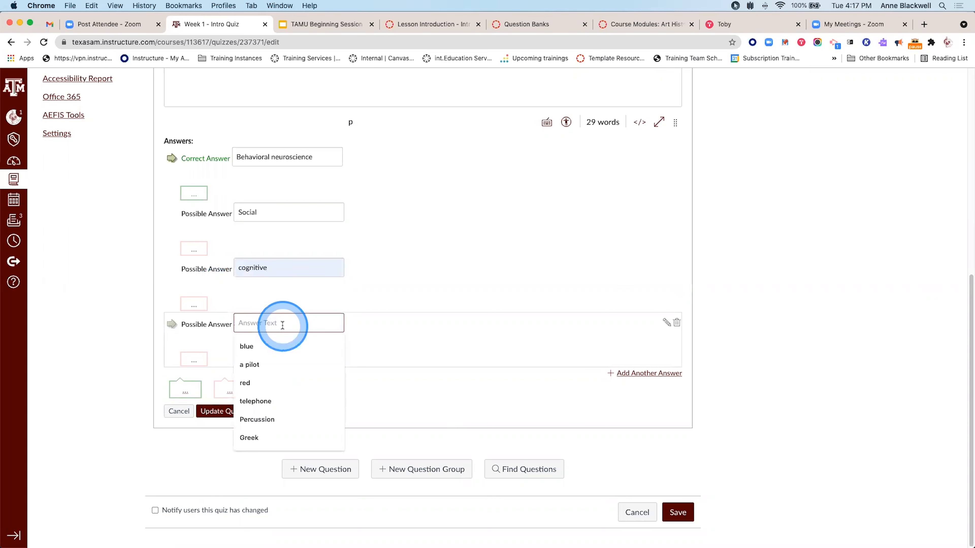
text(Developmental)
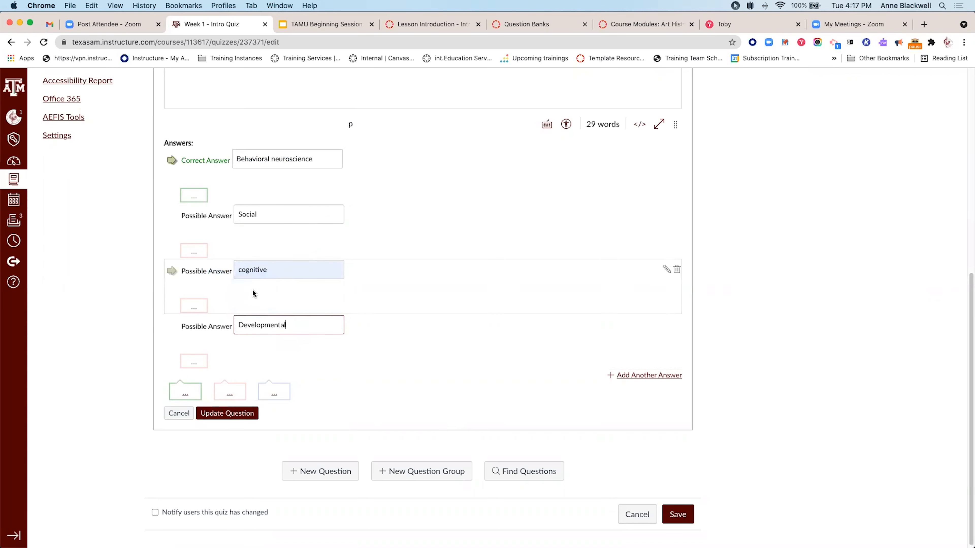
- Mark "Social" as the correct answer to the multiple choice question
scroll(252, 289, up, 2)
key(super+equal)
key(super+equal)
key(super+equal)
key(super+equal)
key(super+equal)
scroll(252, 289, up, 1)
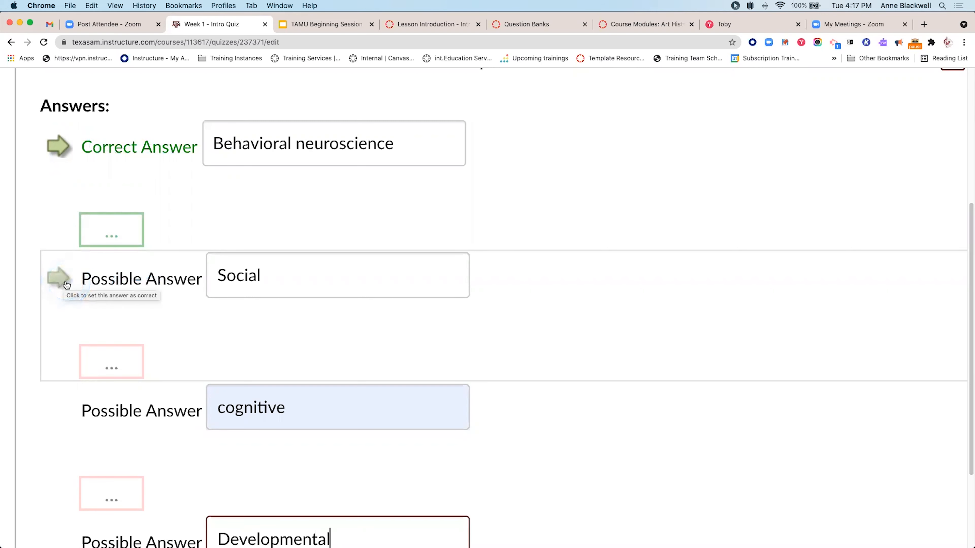
scroll(65, 282, up, 3)
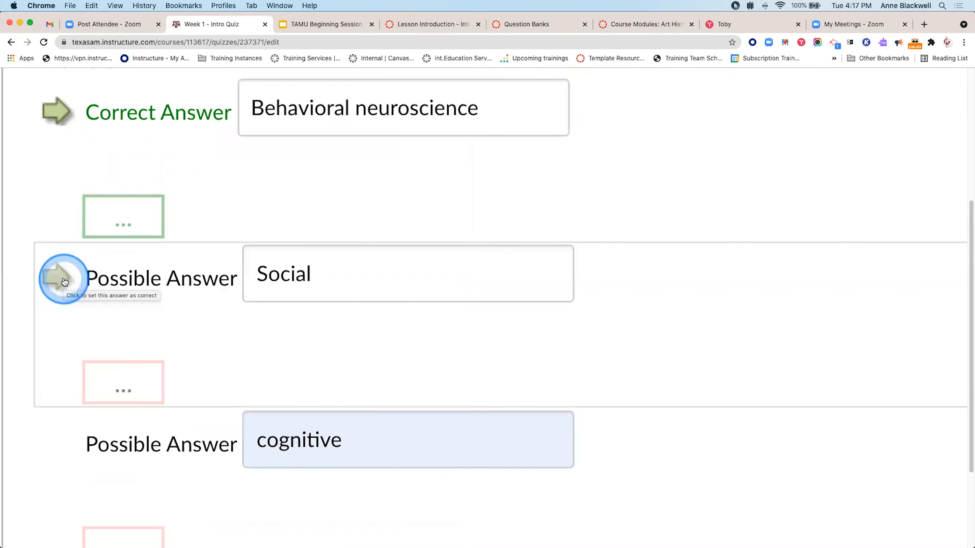
click(64, 282)
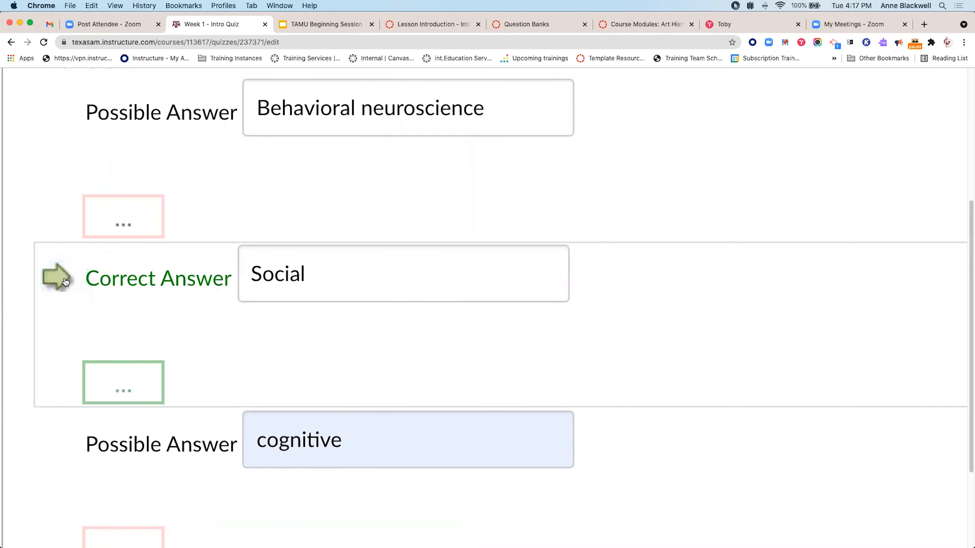
click(320, 273)
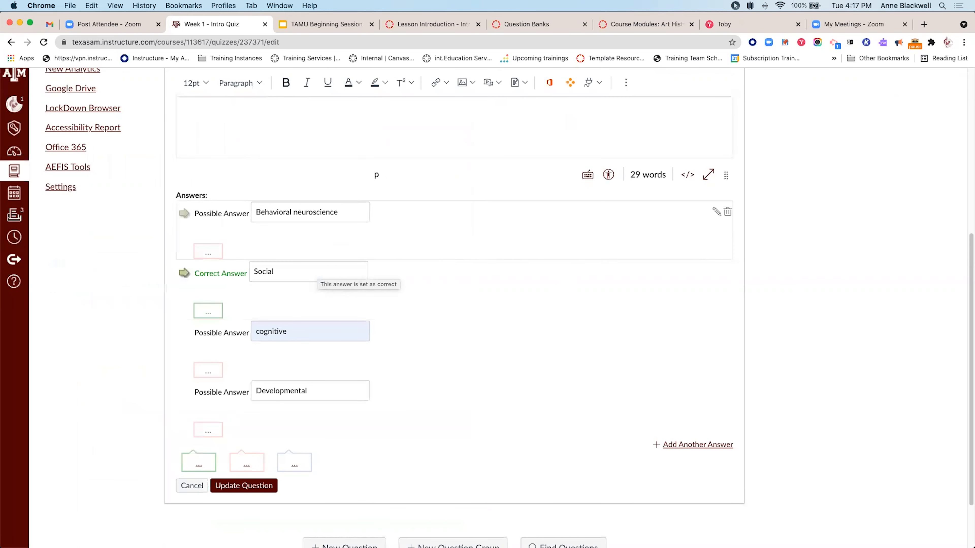
- Examine the comment editor for the Behavioral neuroscience answer and the general comment boxes below the answers
click(208, 251)
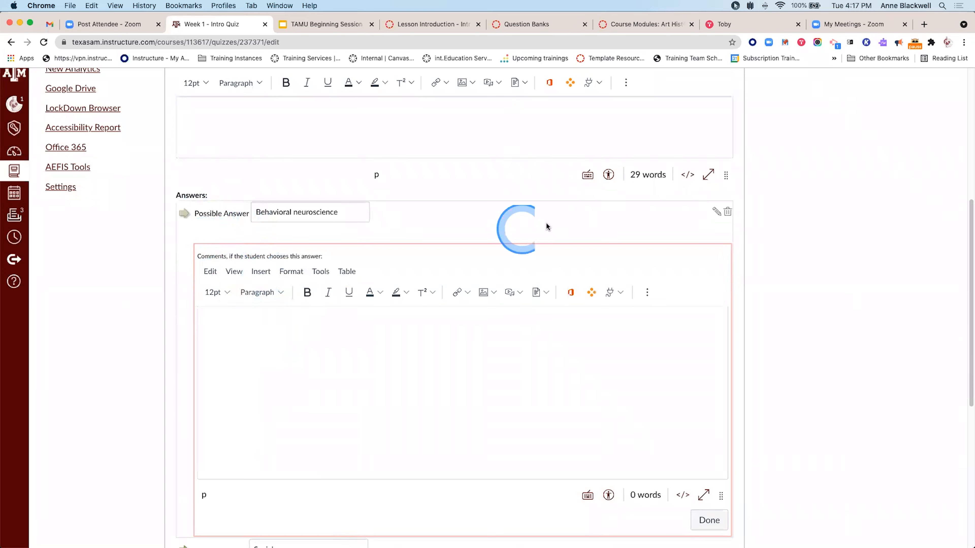
click(709, 520)
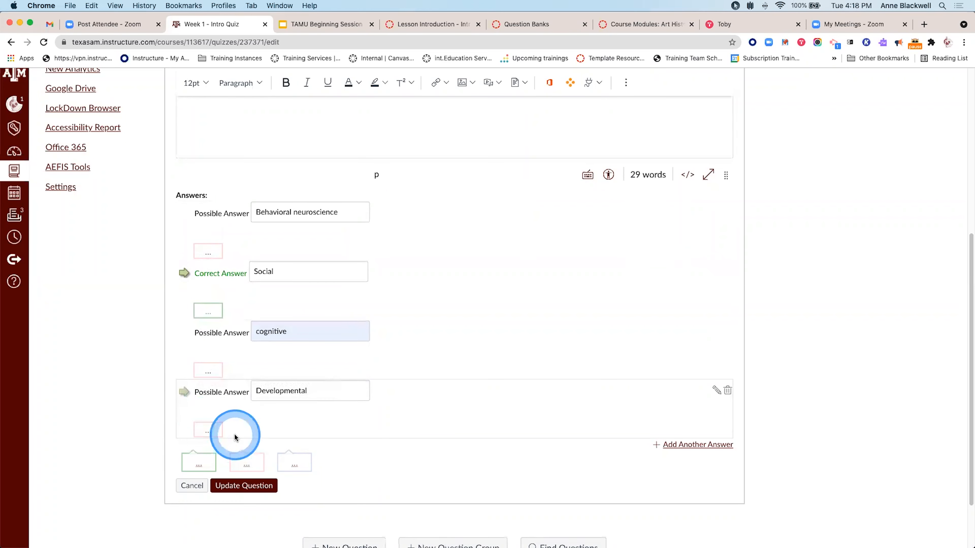
scroll(226, 436, down, 2)
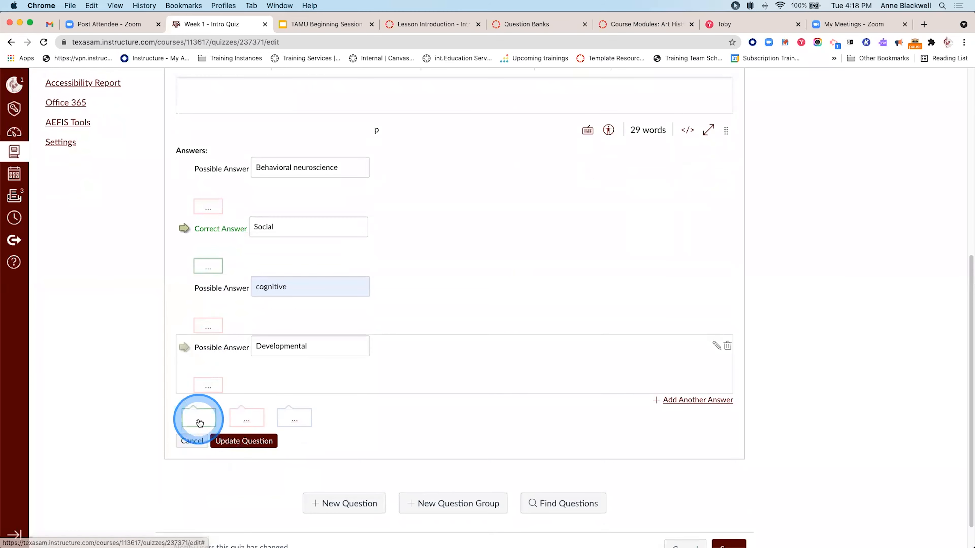
scroll(199, 423, up, 5)
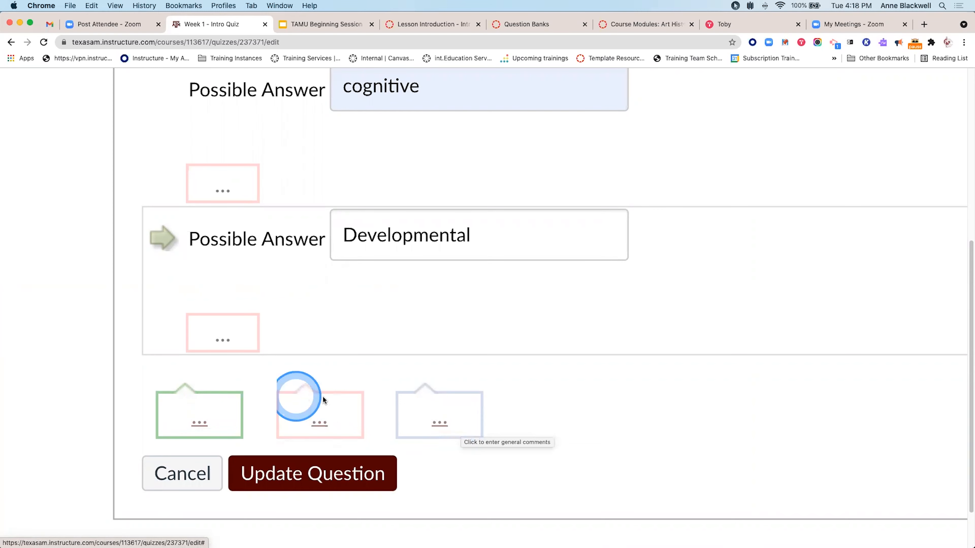
scroll(256, 333, down, 5)
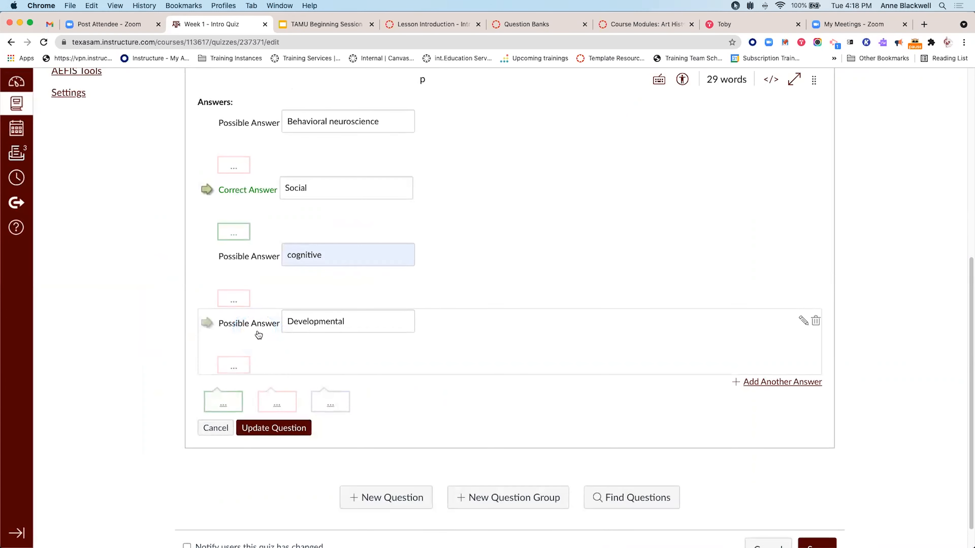
scroll(259, 336, down, 2)
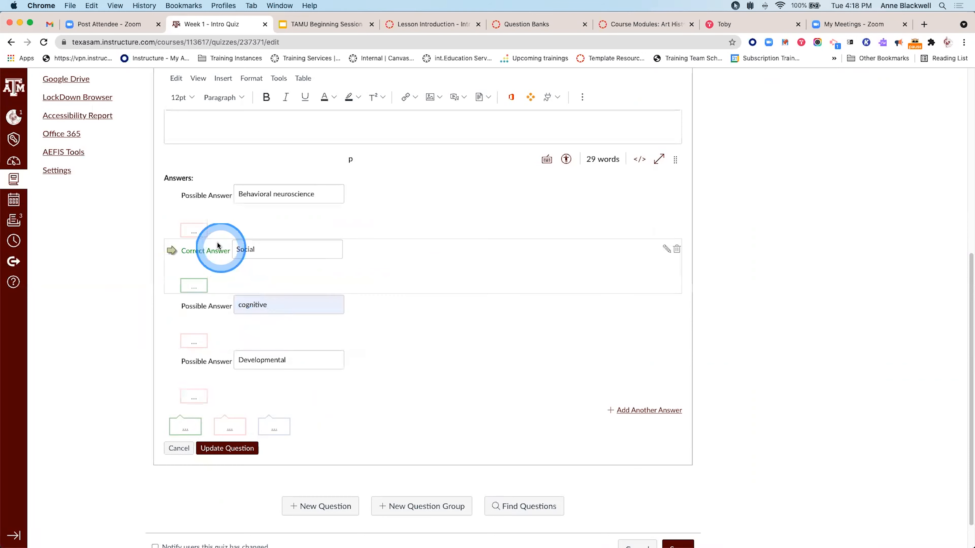
- Add a "That's incorrect." comment to the Behavioral neuroscience answer, explaining its focus on genetics and why the social perspective is correct
click(194, 231)
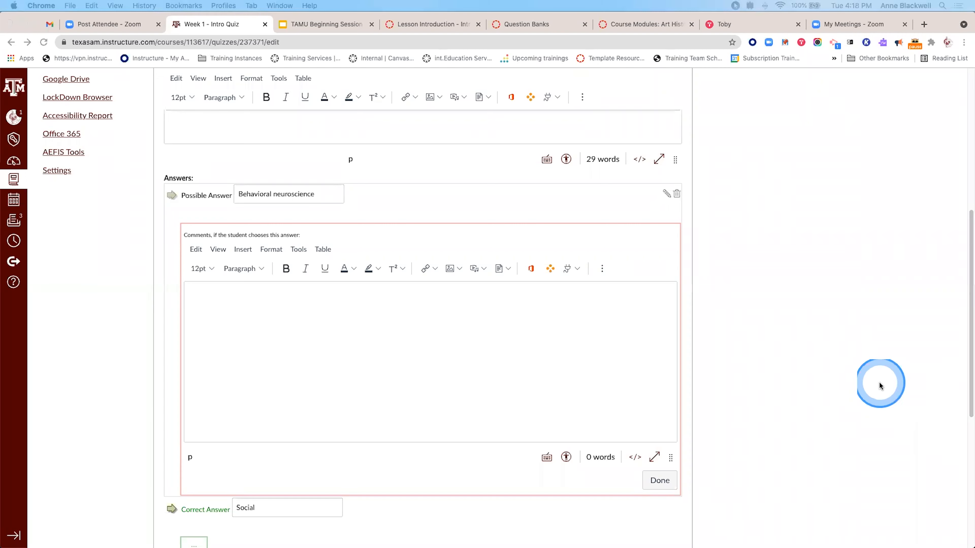
click(347, 360)
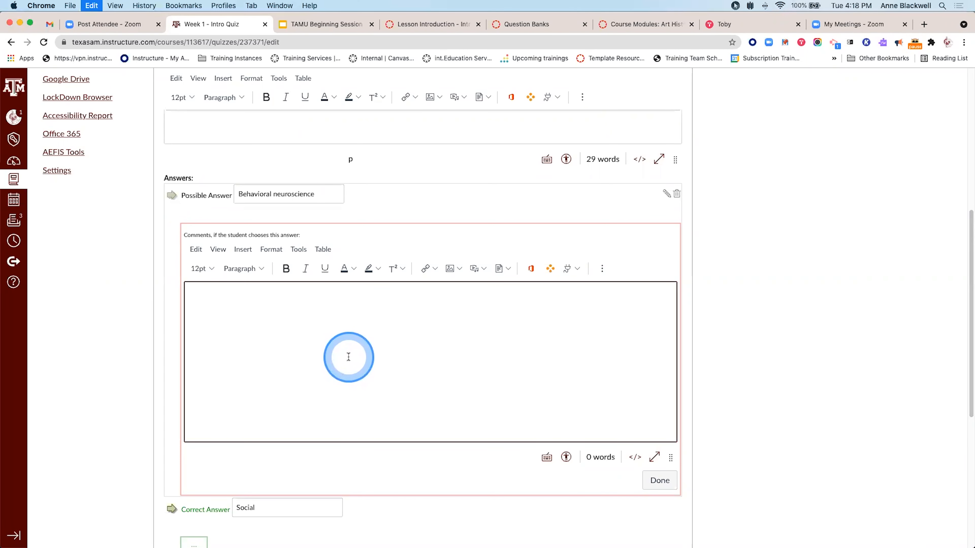
text(That's incorrect. The behavioral neuroscience perspective focuses on genetics and the links among the brain, mind and behavior; it does not focus on the influences of a culture as to how people think or behave in certain situations. The correct answer is the social perspective that focuses on a person's concept of self and social interactions and how they differ across cultures and shape behavior such as parenting.)
scroll(594, 421, down, 2)
click(659, 421)
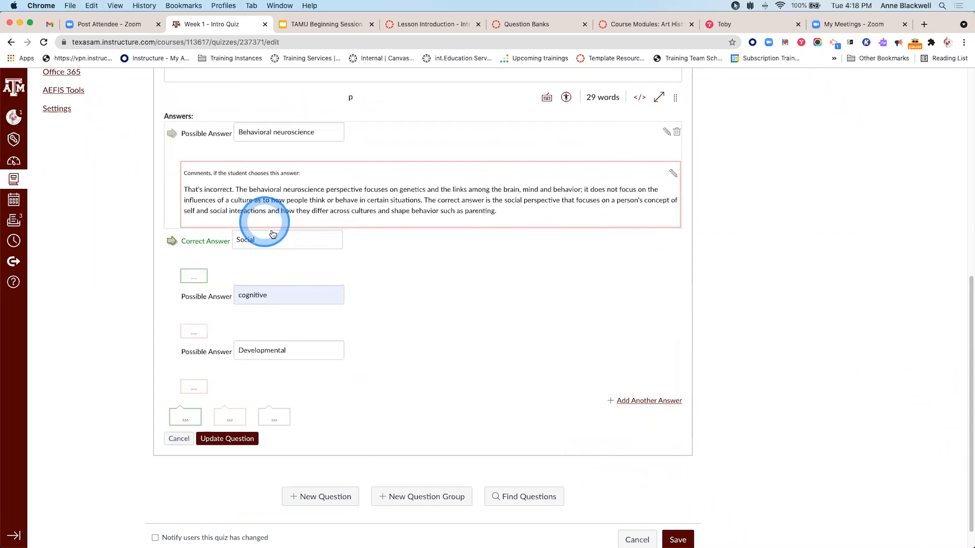
- Enter a "That's correct!" comment for the Social answer, explaining how social situations and cultures influence thinking, feelings and behavior (such as parenting)
click(197, 276)
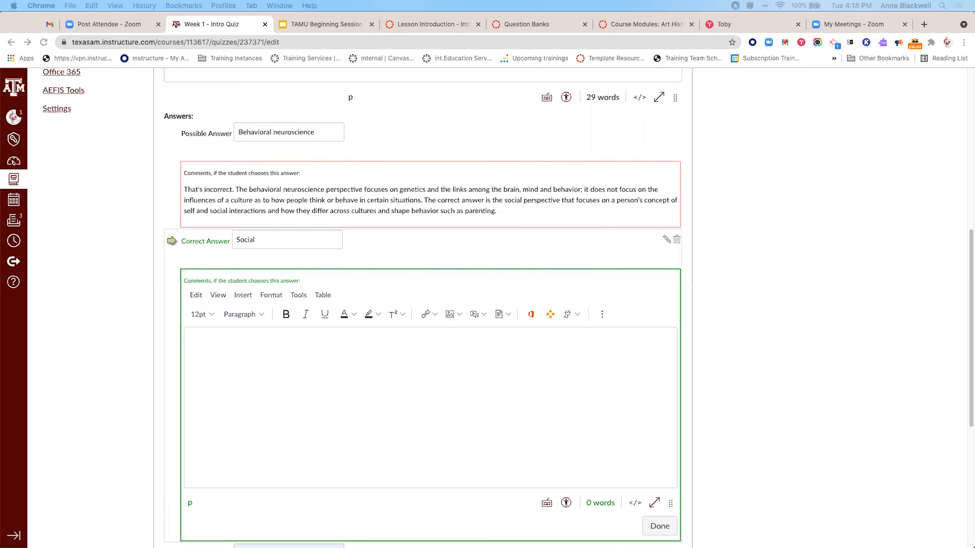
click(279, 377)
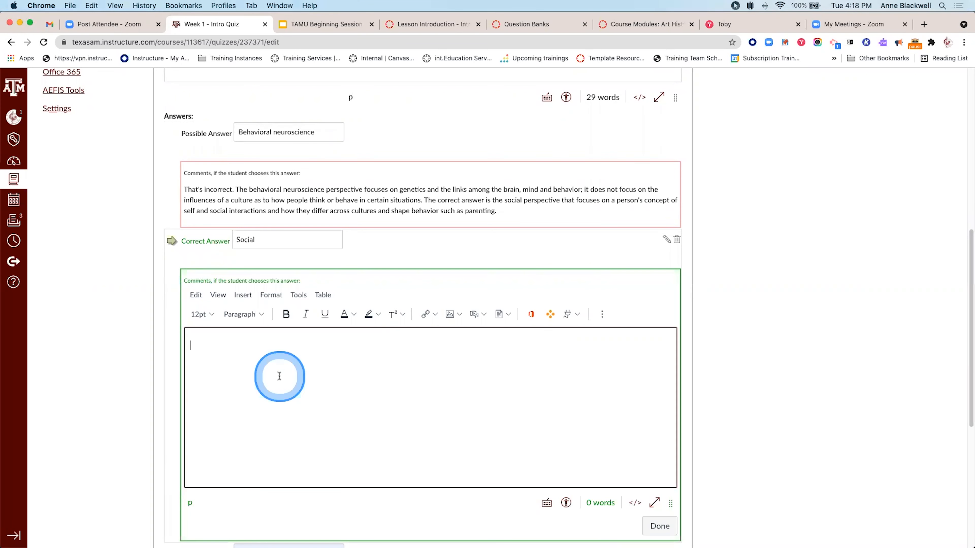
text(That's correct! The social perspective studies how social situations and cultures in which people live influence their thinking, feelings and behavior (such as parenting).)
scroll(379, 361, down, 10)
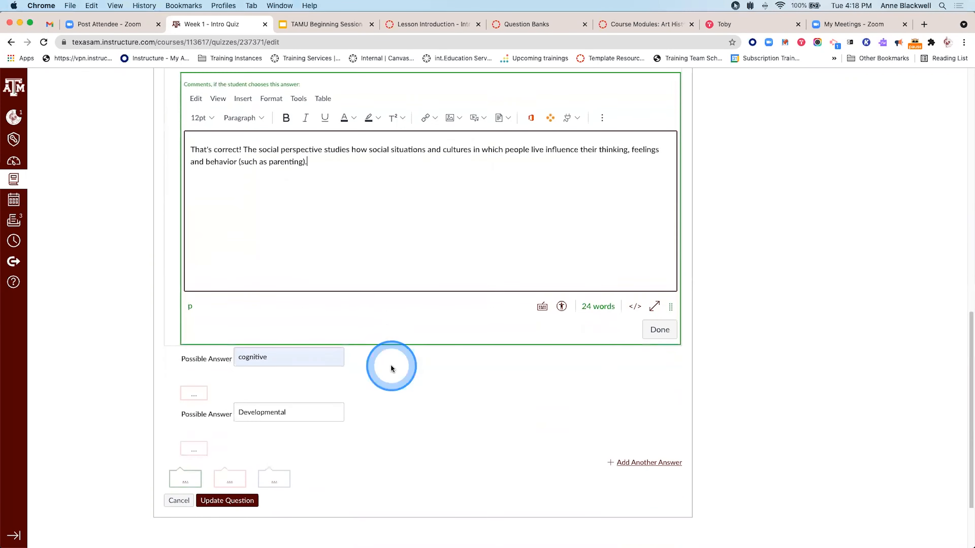
- Enter a "That's incorrect." comment for the cognitive answer, explaining its focus on how the brain processes information and why the social perspective is correct
click(195, 344)
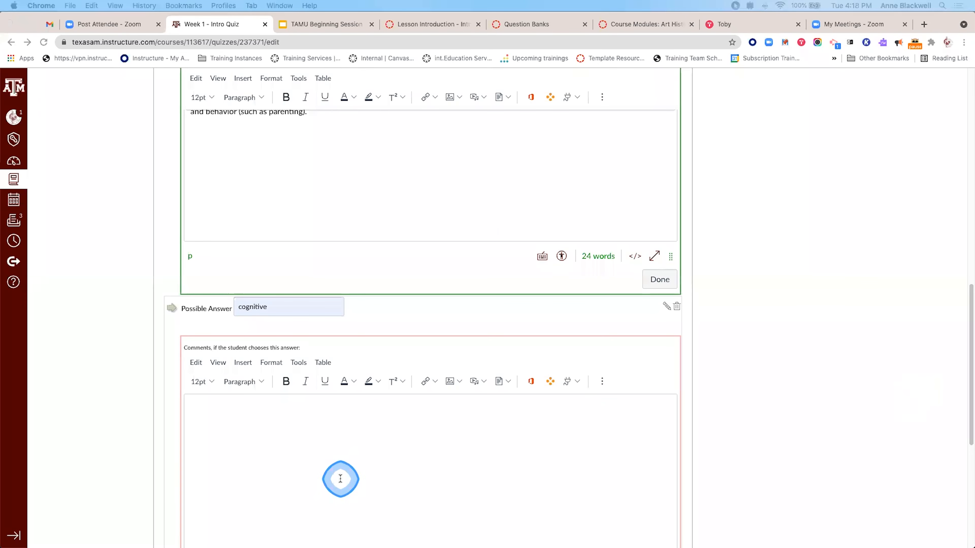
click(342, 476)
text(That's incorrect. The cognitive perspective focuses on the internal workings of the brain and how it processes information such as thinking, memory, and language; it does not focus on the influences of a culture as to how people think or behave in certain situations. The correct answer is the social perspective that focuses on a person's concept of self and social interactions and how they differ across cultures and shape behavior such as parenting.)
scroll(434, 451, down, 6)
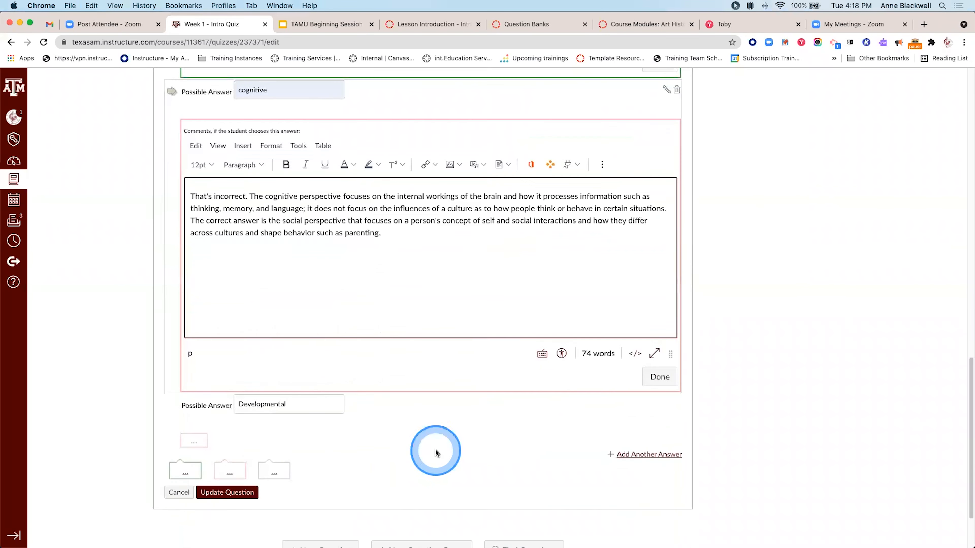
- Add the same "That's incorrect. The cognitive perspective focuses on the internal workings of the brain..." comment to the Developmental answer
click(194, 428)
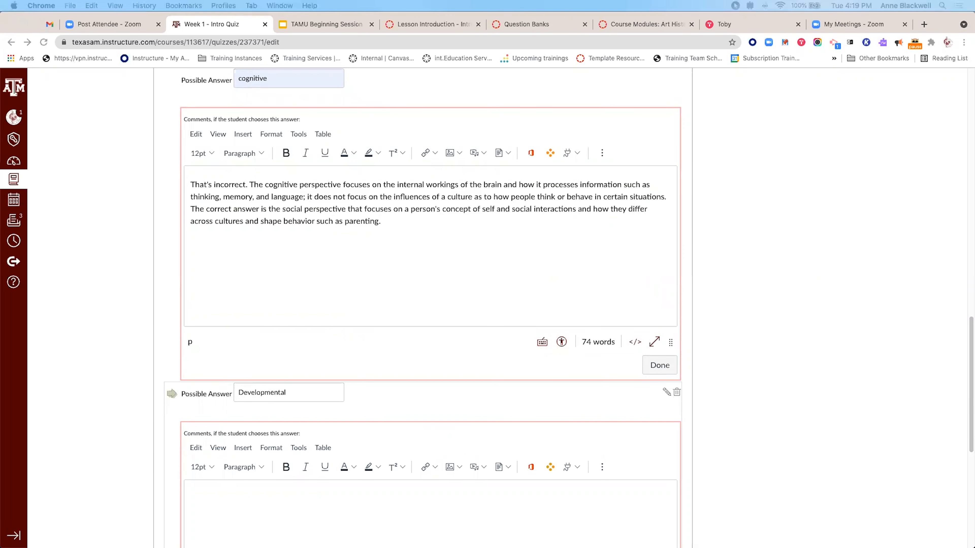
scroll(385, 387, down, 2)
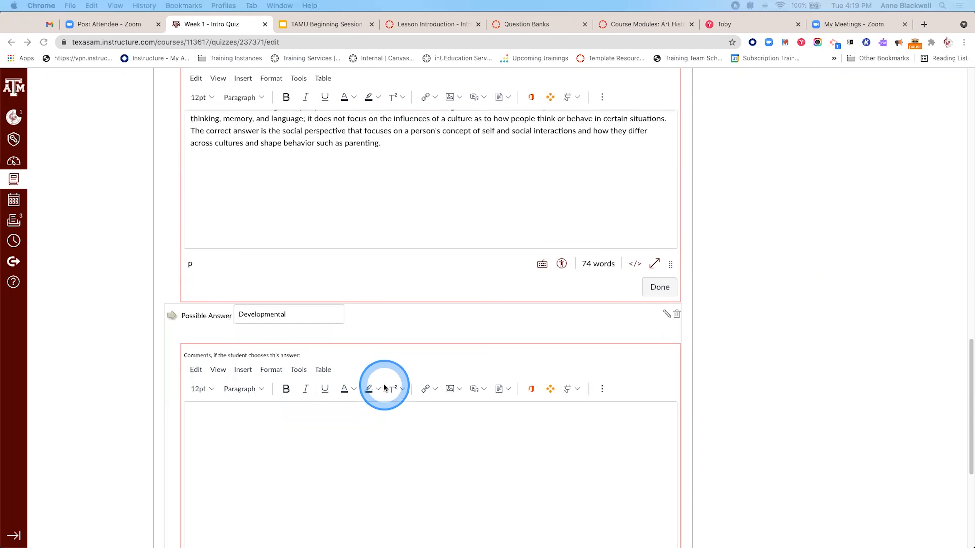
click(381, 437)
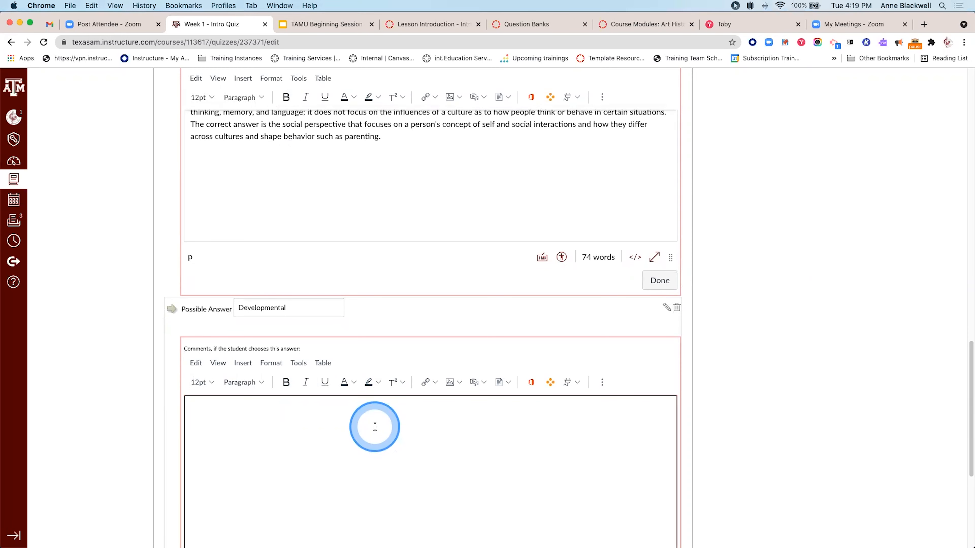
text(That's incorrect. The cognitive perspective focuses on the internal workings of the brain and how it processes information such as thinking, memory, and language; it does not focus on the influences of a culture as to how people think or behave in certain situations. The correct answer is the social perspective that focuses on a person's concept of self and social interactions and how they differ across cultures and shape behavior such as parenting.)
scroll(563, 450, down, 4)
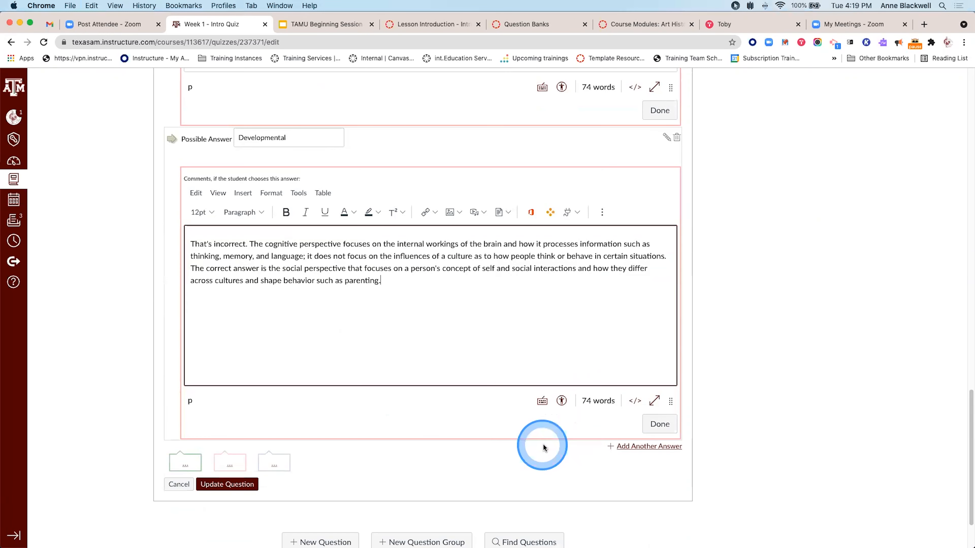
click(665, 428)
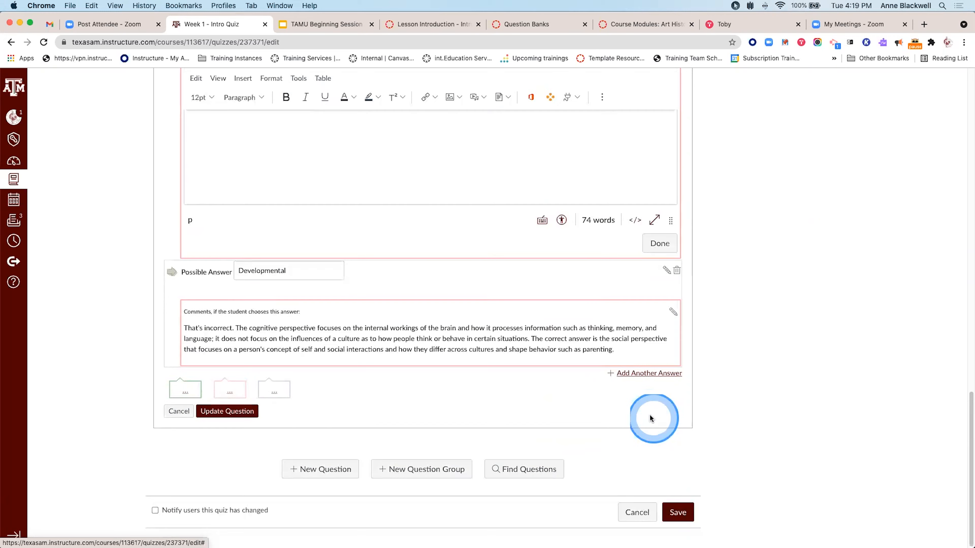
- Finish editing the comments on the cognitive and Social answers
click(658, 243)
scroll(656, 246, up, 3)
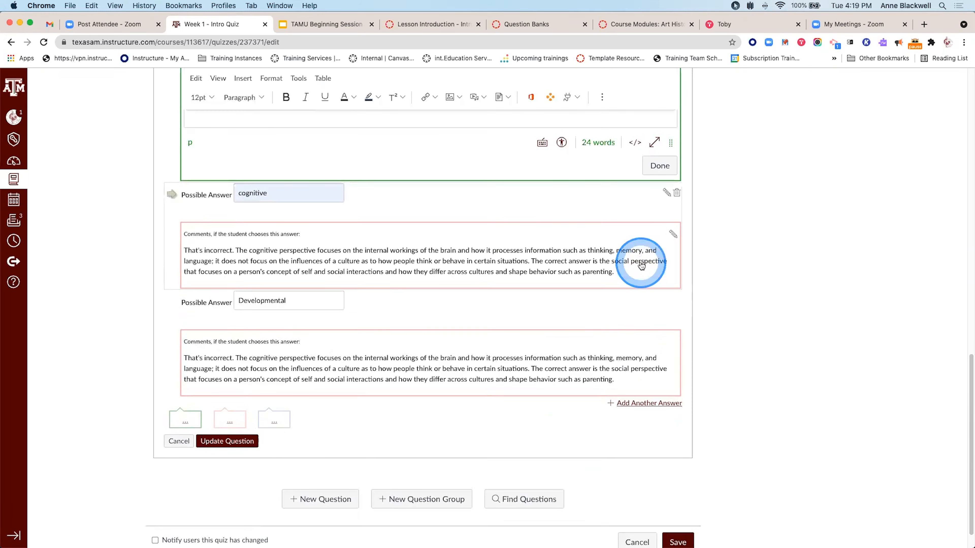
click(658, 263)
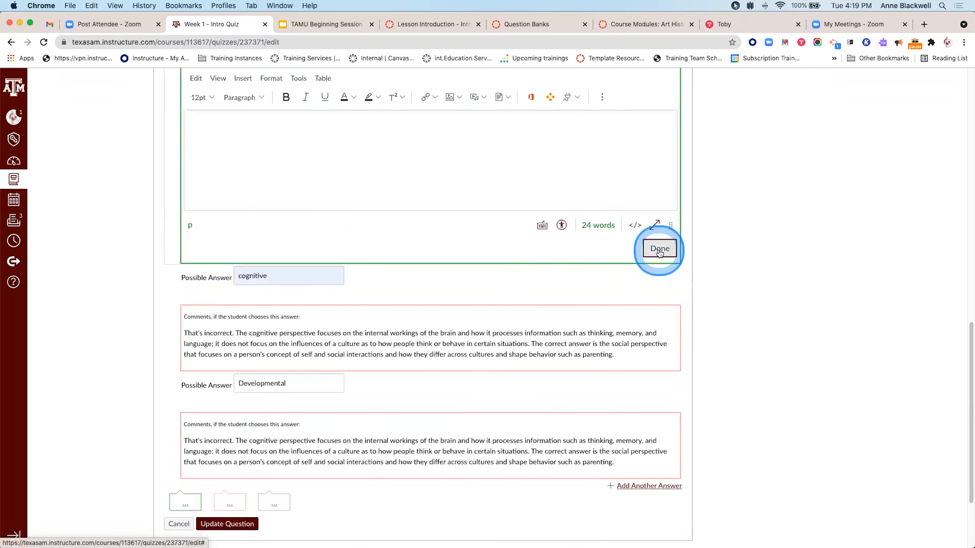
scroll(639, 269, up, 4)
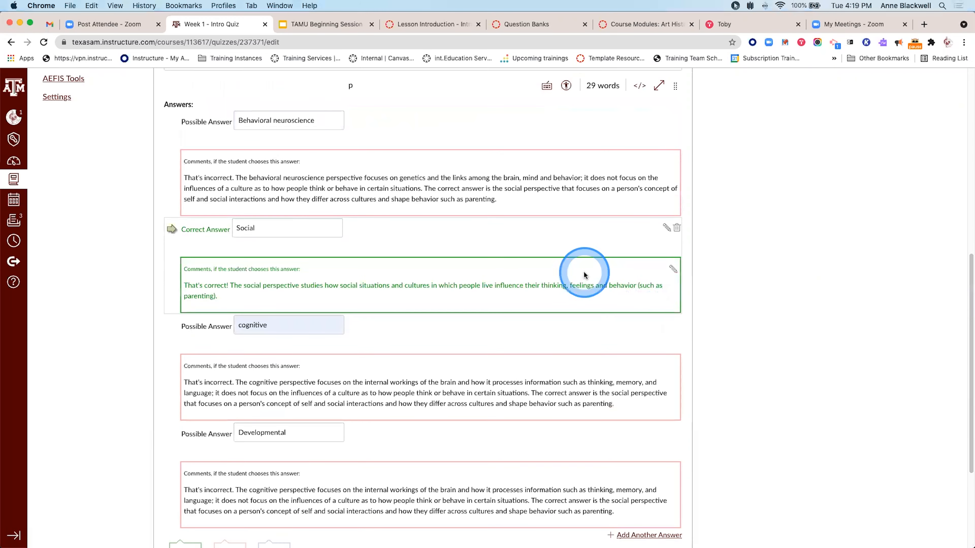
- Review the answers and their comments, and update the multiple choice question in the quiz
scroll(579, 269, up, 4)
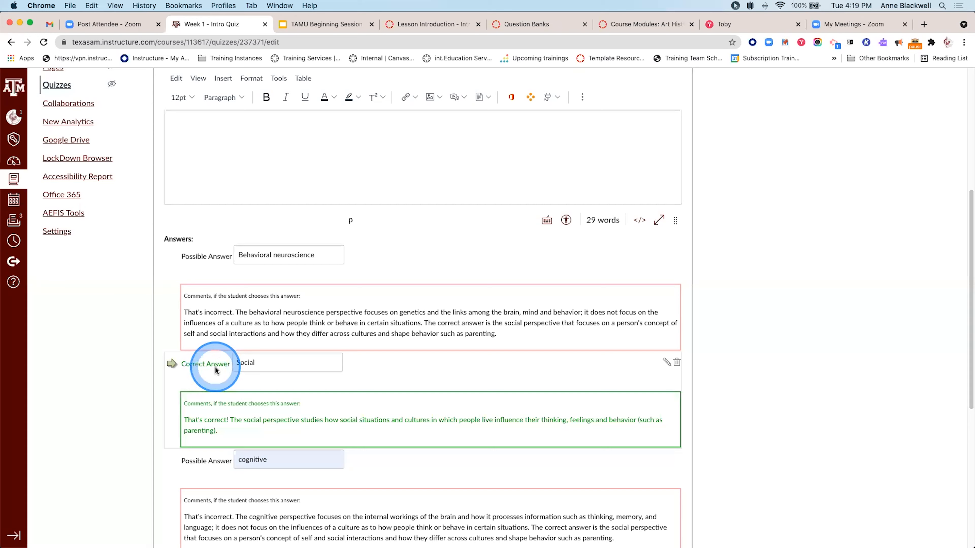
scroll(208, 366, down, 5)
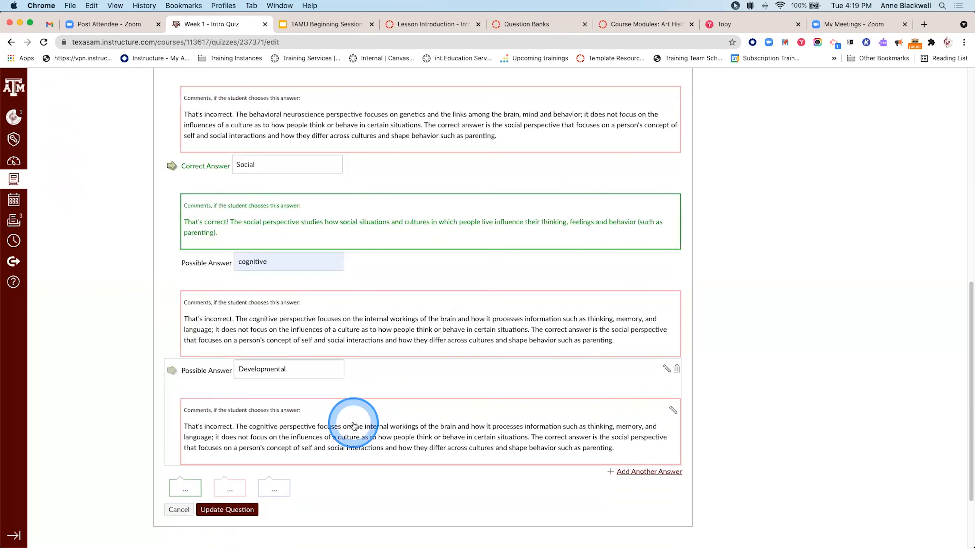
scroll(359, 451, down, 2)
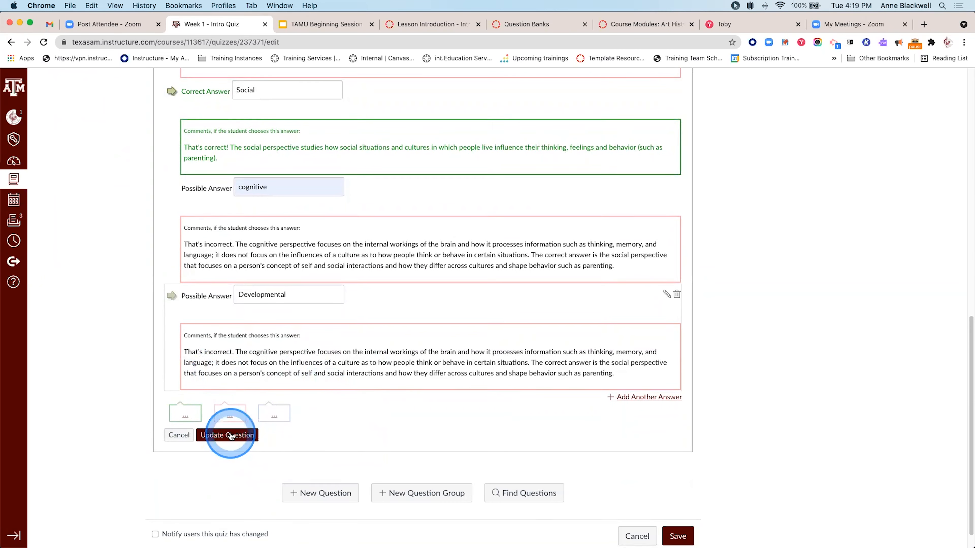
scroll(227, 438, down, 1)
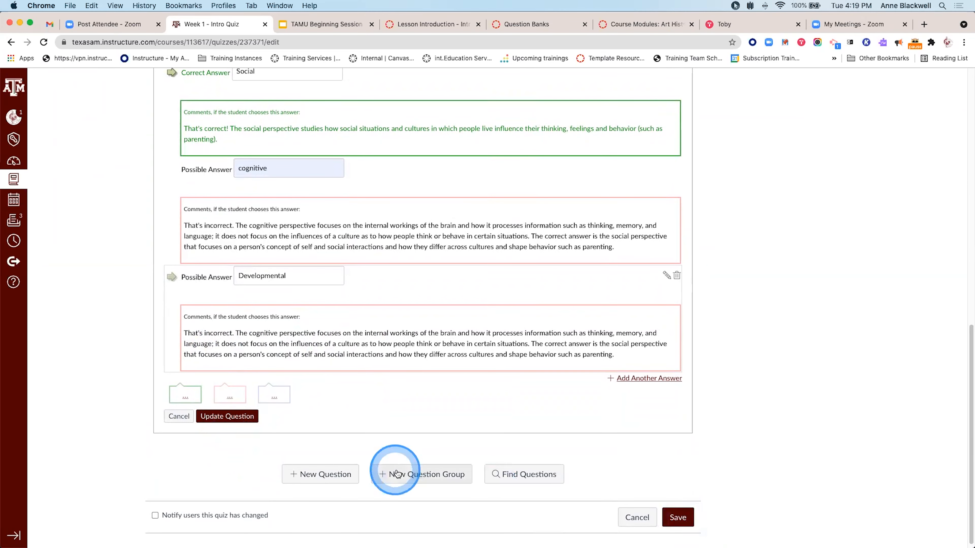
click(222, 417)
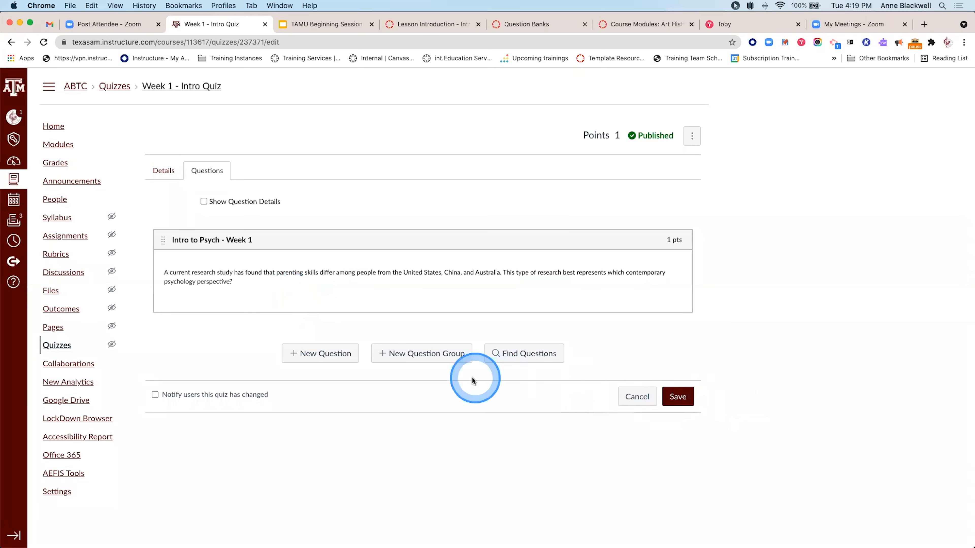
- Add a new question to the quiz and set its type to Fill In the Blank
click(307, 354)
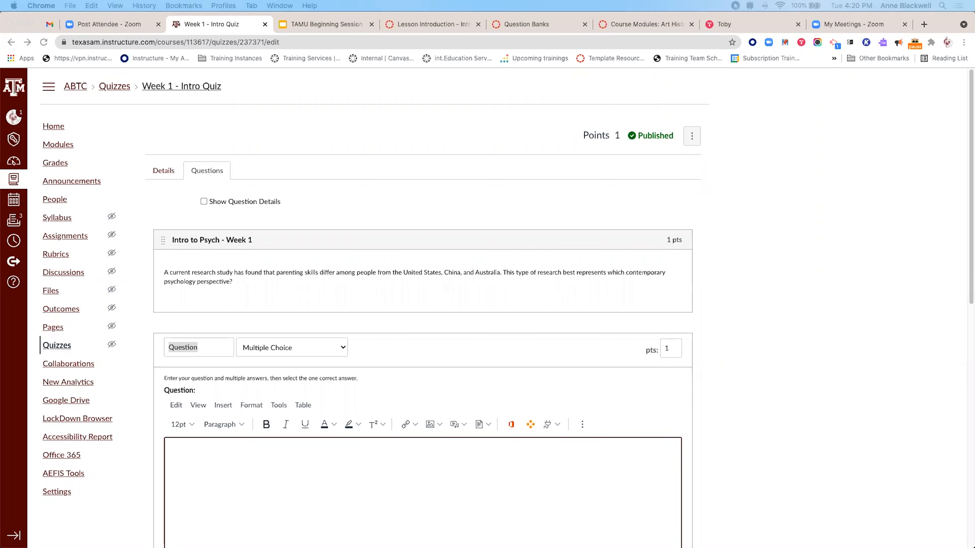
click(307, 347)
click(324, 346)
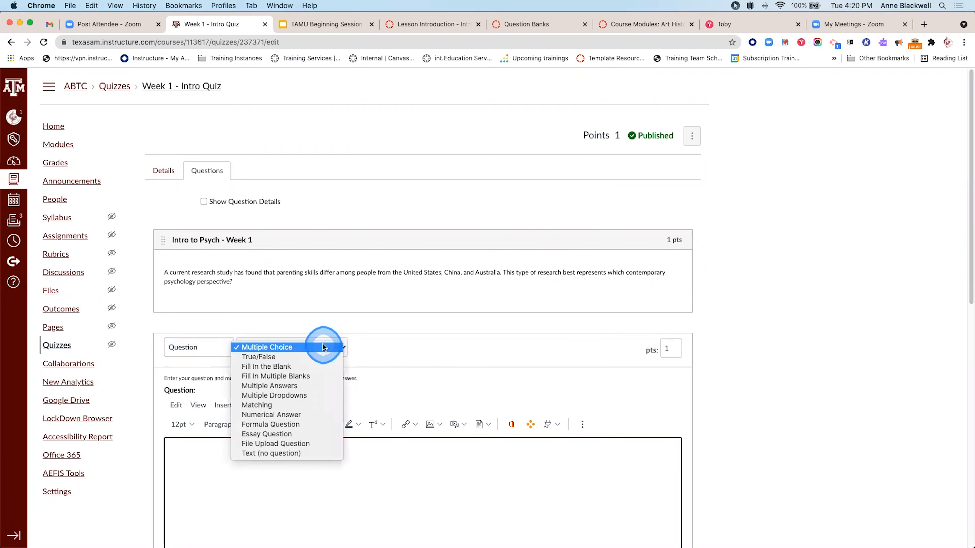
click(319, 366)
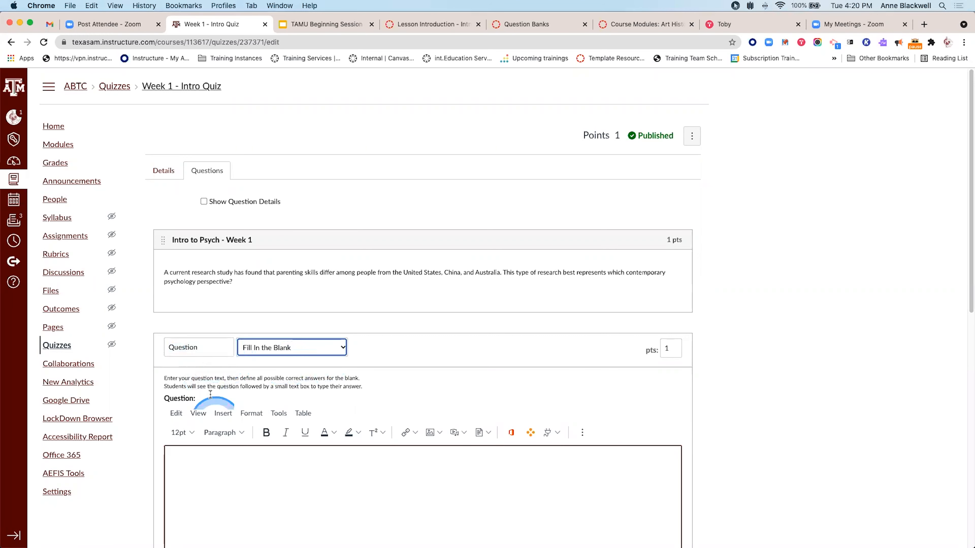
- Replace the default name of the Fill In the Blank question with "Intro to Psych - Week 1"
scroll(241, 461, down, 1)
click(198, 327)
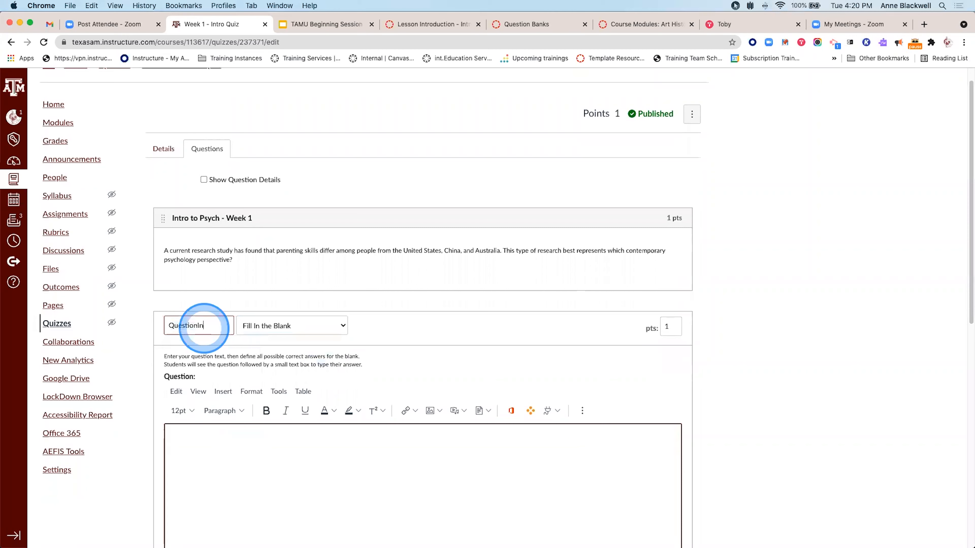
key(BackSpace)
key(BackSpace)
key(BackSpace)
key(BackSpace)
key(BackSpace)
key(BackSpace)
key(BackSpace)
key(BackSpace)
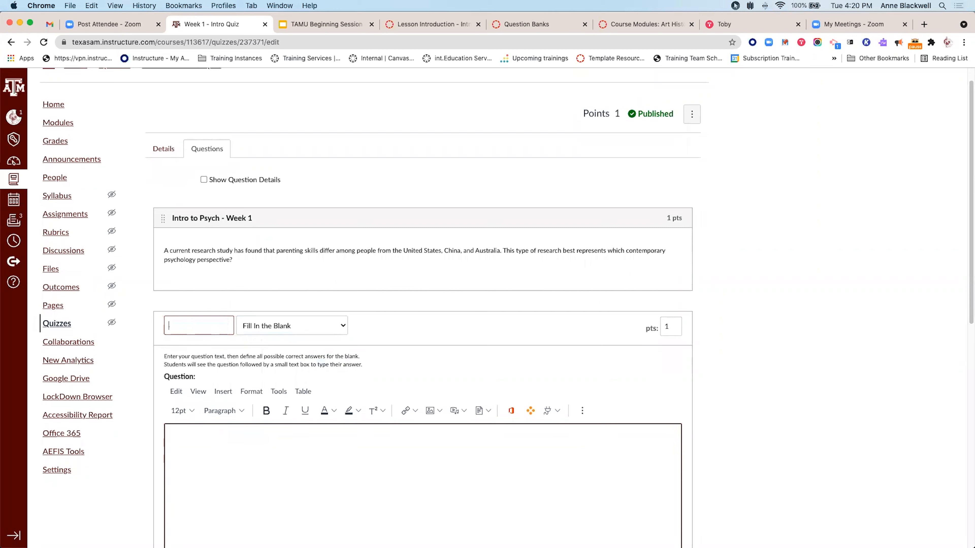
text(Int)
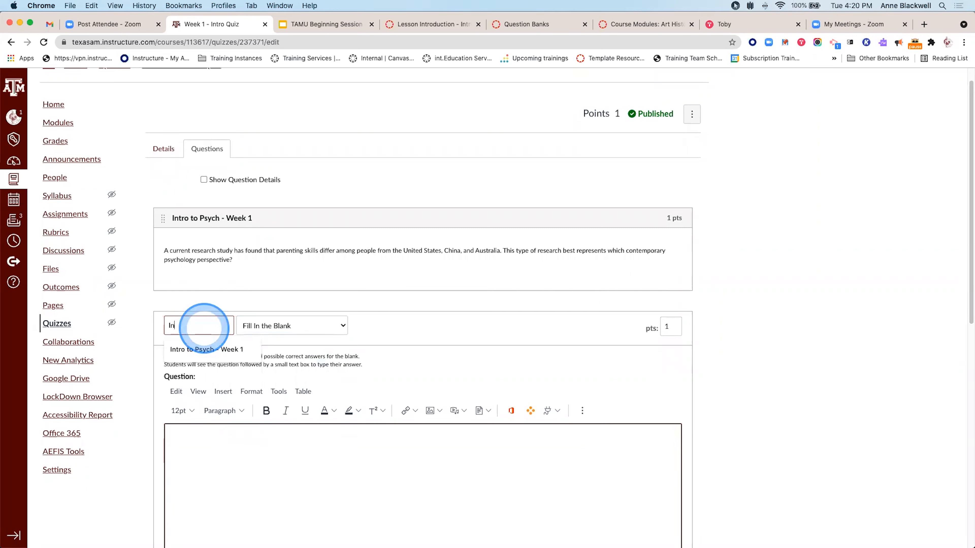
click(197, 349)
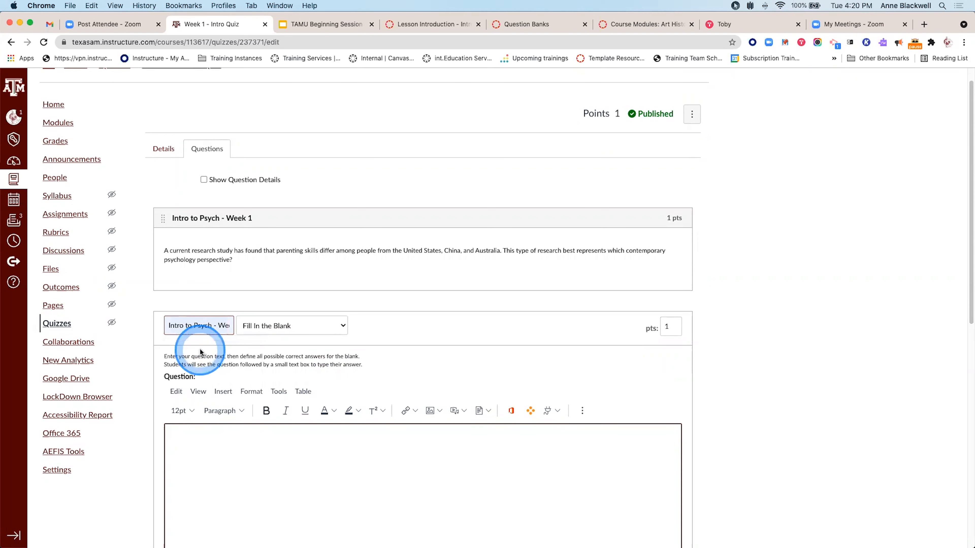
- Enter the question text on a psychologist studying how inherited character traits influence handling stress, ending "This study most likely reflects the contemporary [method] perspective."
scroll(289, 480, down, 4)
click(275, 347)
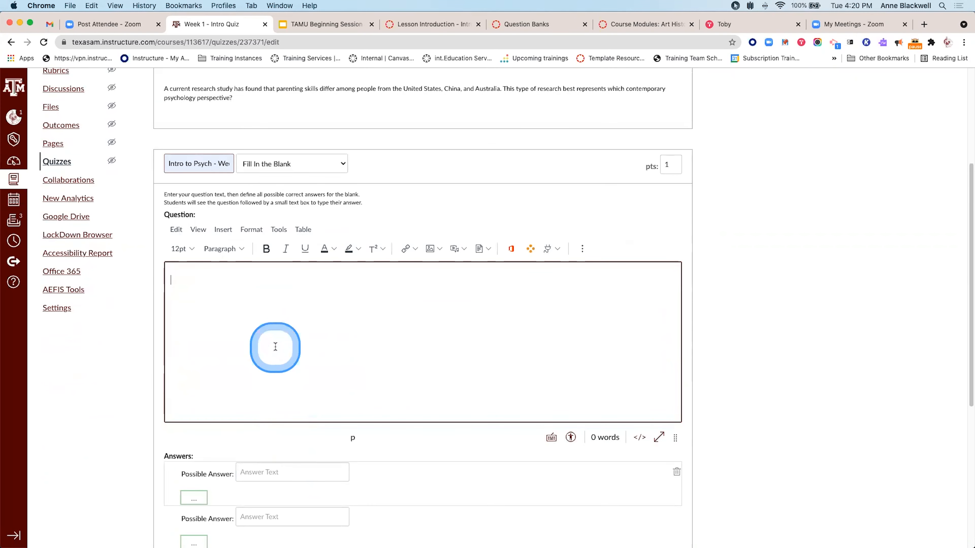
text(A psychologist is interested in studying how the character traits that a person has inherited influence the ability to handle stress. This study most likely reflects the contemporary [method] perspective.)
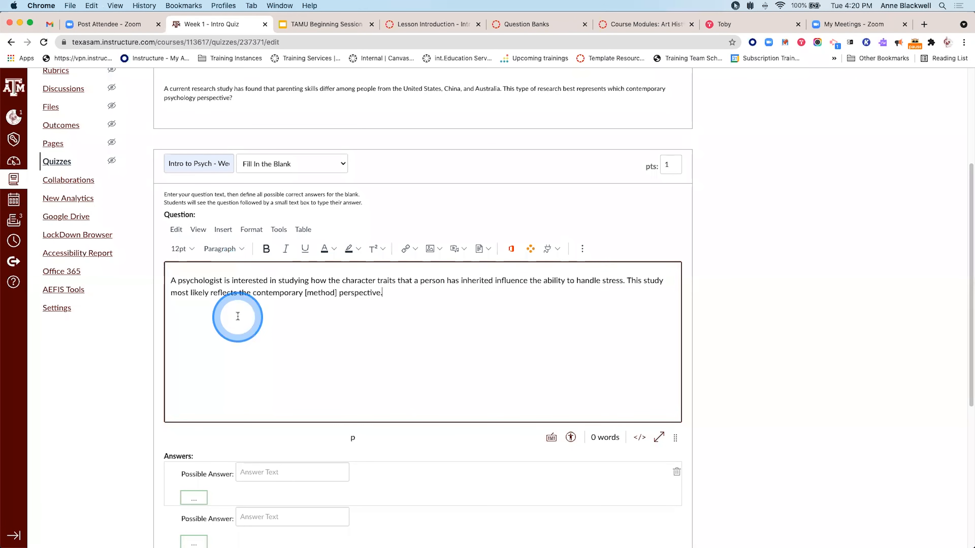
click(329, 294)
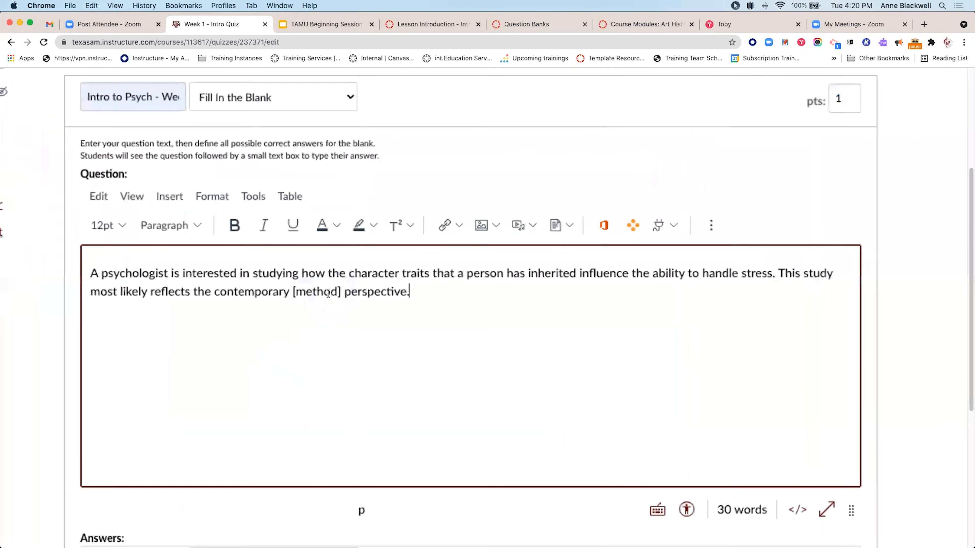
click(316, 292)
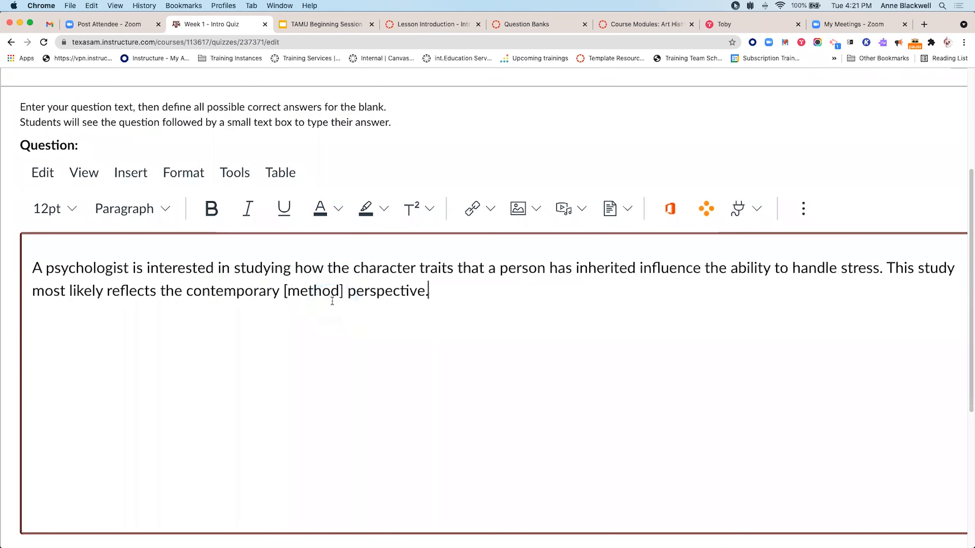
scroll(333, 302, down, 5)
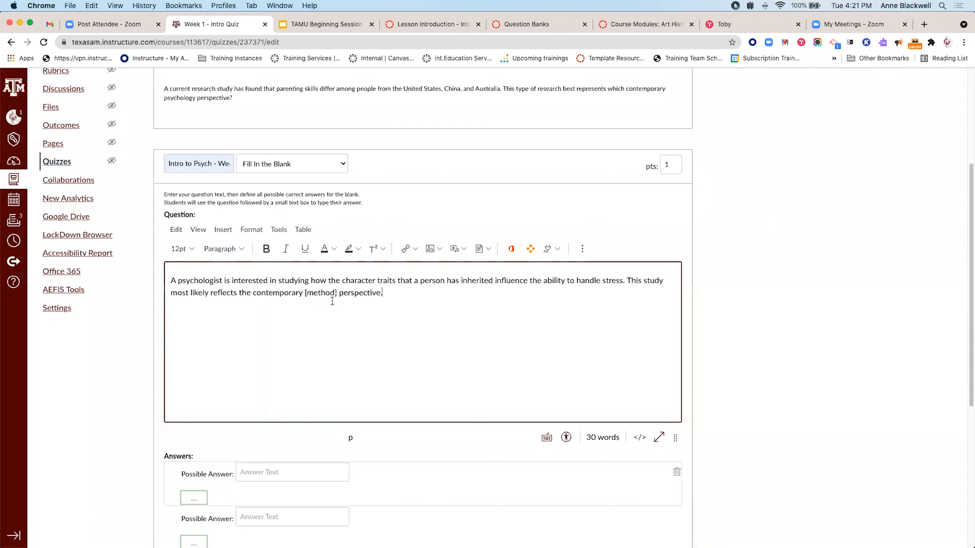
- Enter "personality" and "Personality" as the first two possible answers for the blank
click(257, 469)
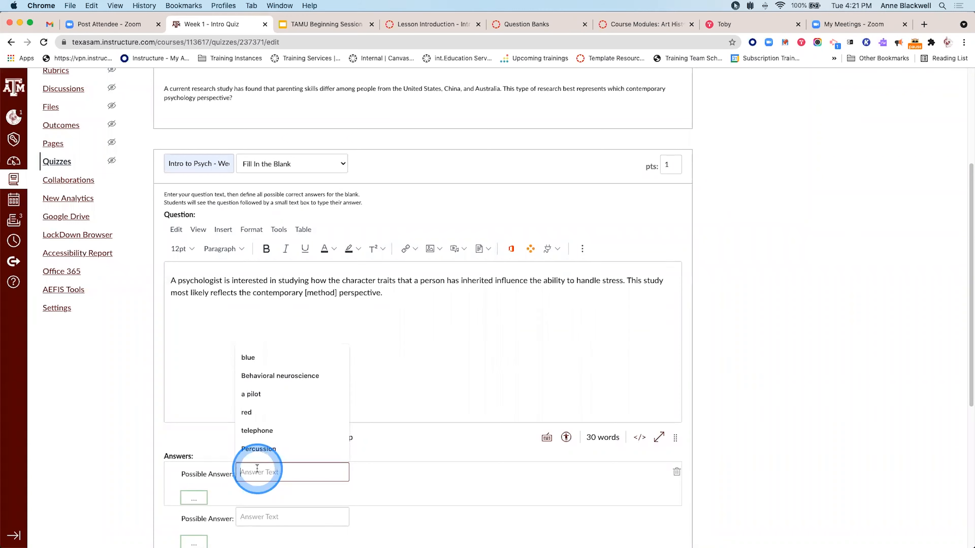
scroll(257, 469, down, 3)
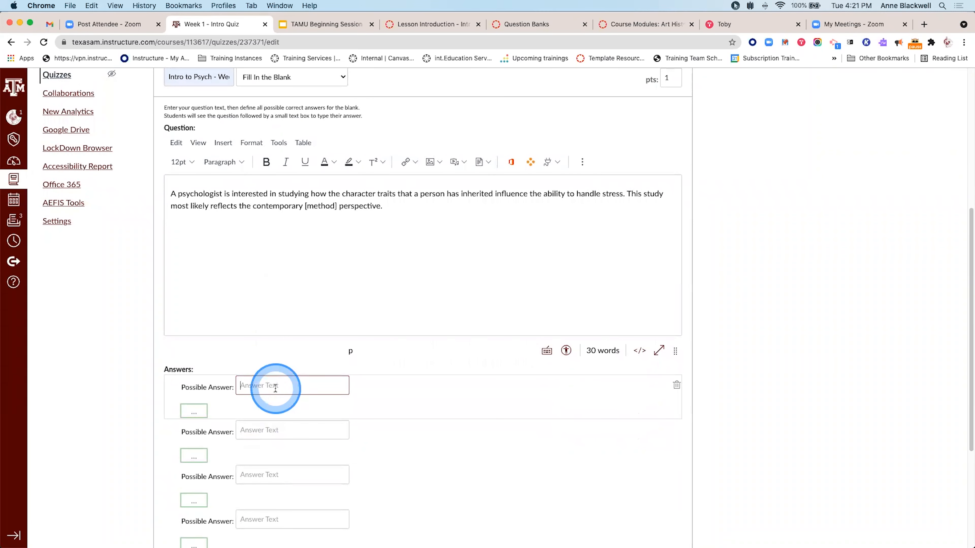
click(260, 384)
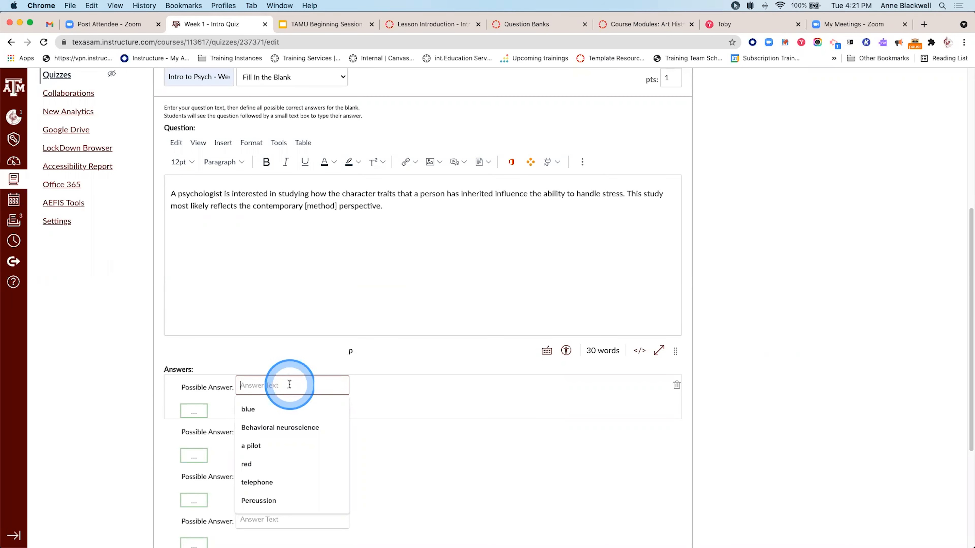
text(person)
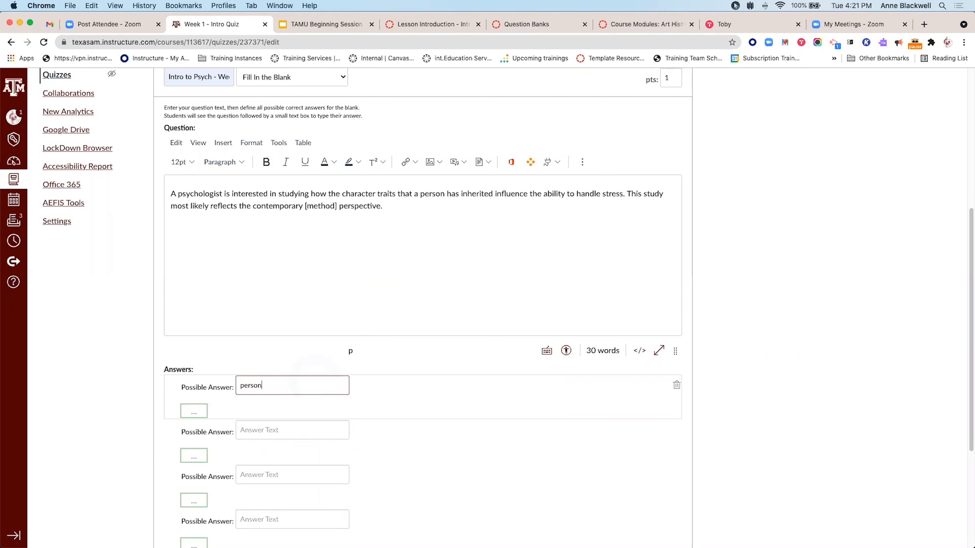
text(ality)
click(316, 430)
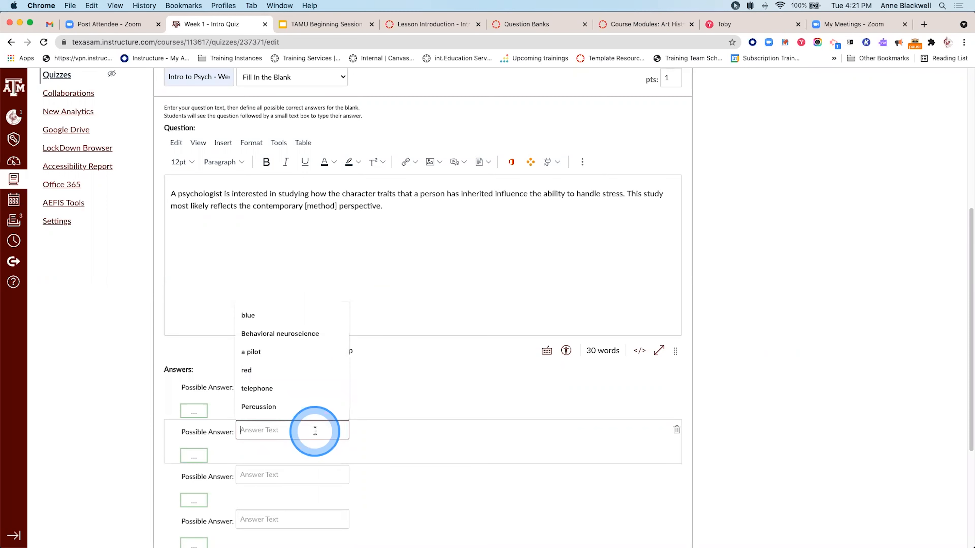
text(Persona)
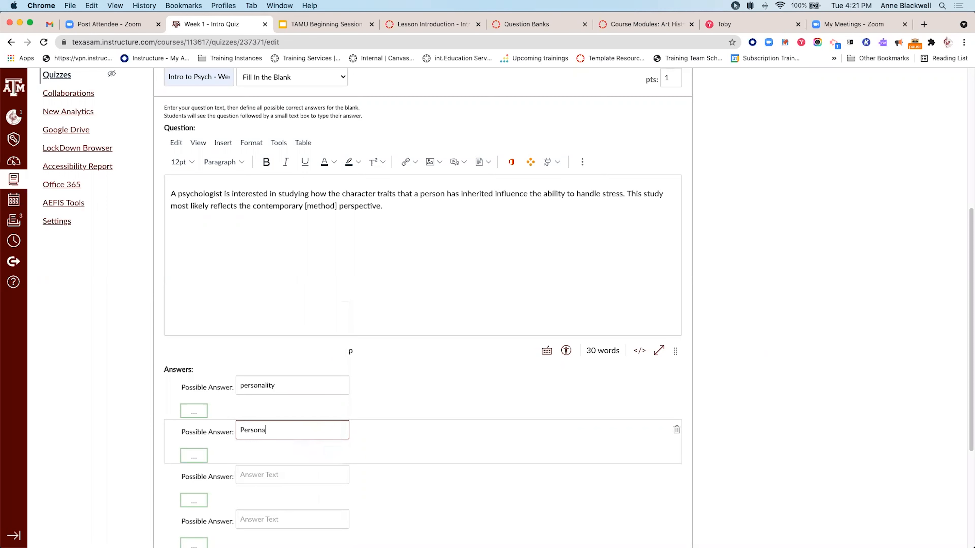
text(lity)
scroll(316, 429, down, 2)
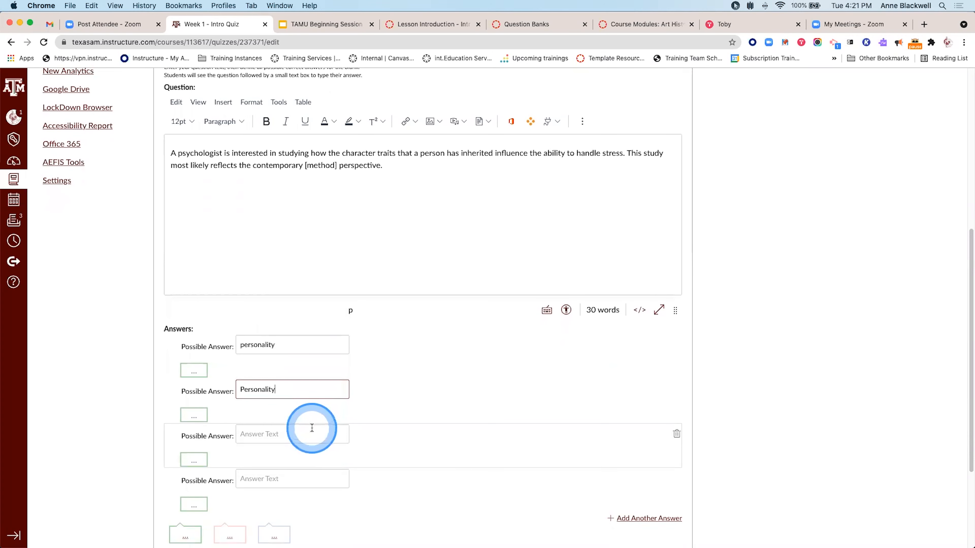
click(316, 433)
click(502, 437)
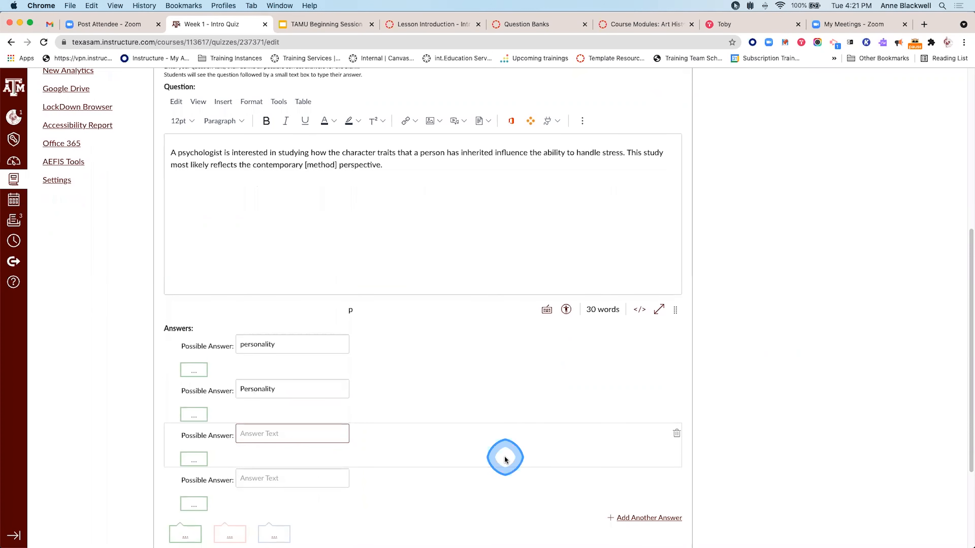
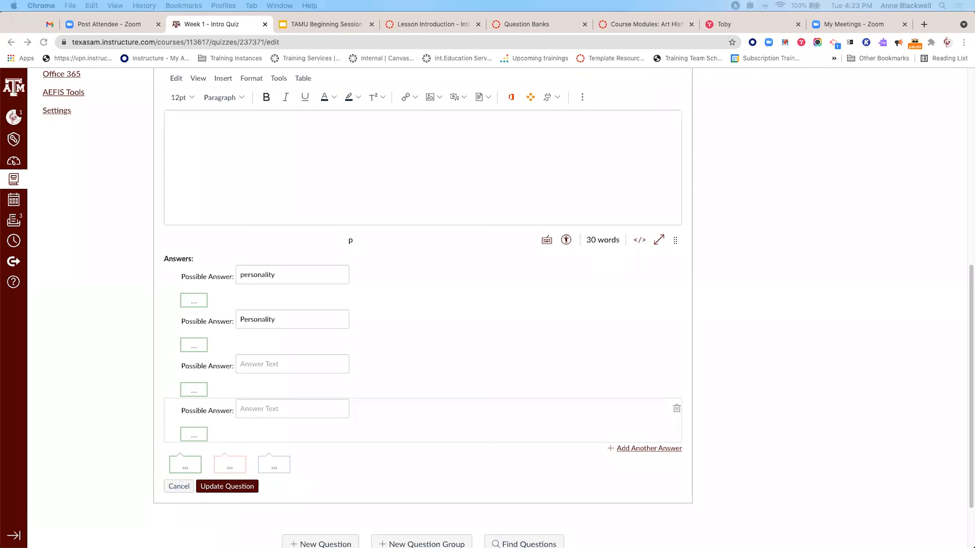
- Add the correct answer comment "That's correct! The individual differences/personality perspective studies the uniqueness and differences of one's personality..." and update the question
click(184, 468)
click(185, 466)
scroll(226, 472, down, 4)
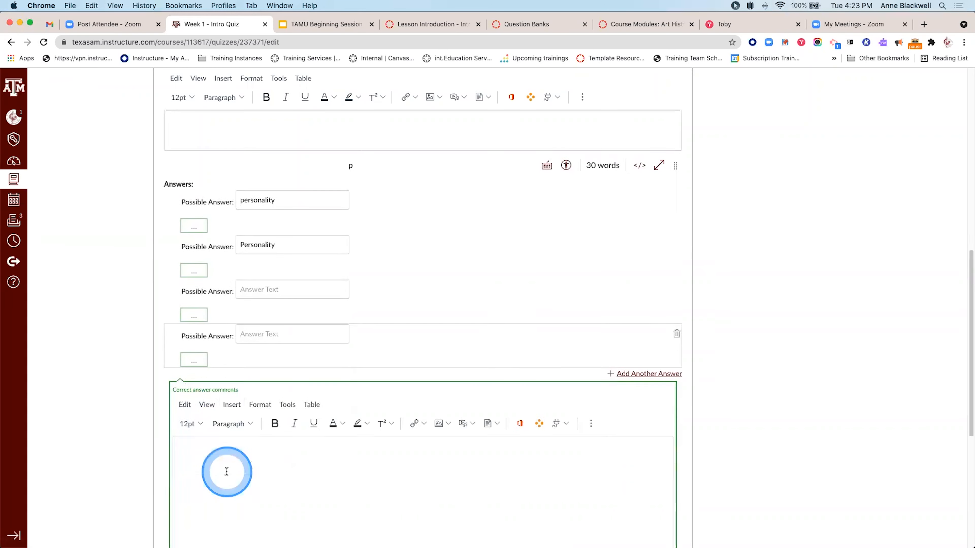
click(237, 411)
text(That's correct! The individual differences/personality perspective studies the uniqueness and differences of one's personality and the consistencies in behavior across time and situations. This research on how one's individual character traits (or personality) affect one's ability to handle stress is a good example of the individual differences/personality contemporary perspective.)
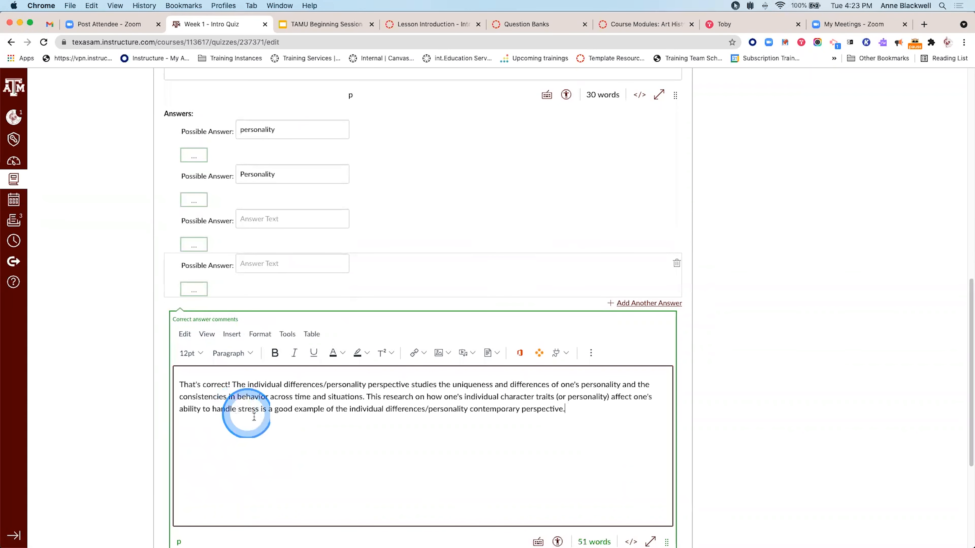
scroll(266, 422, down, 3)
scroll(265, 422, down, 2)
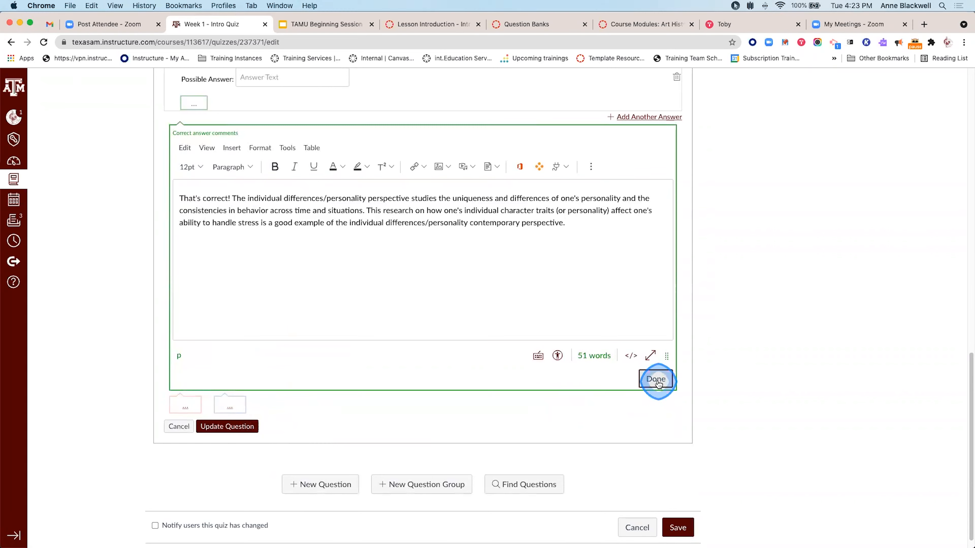
click(658, 383)
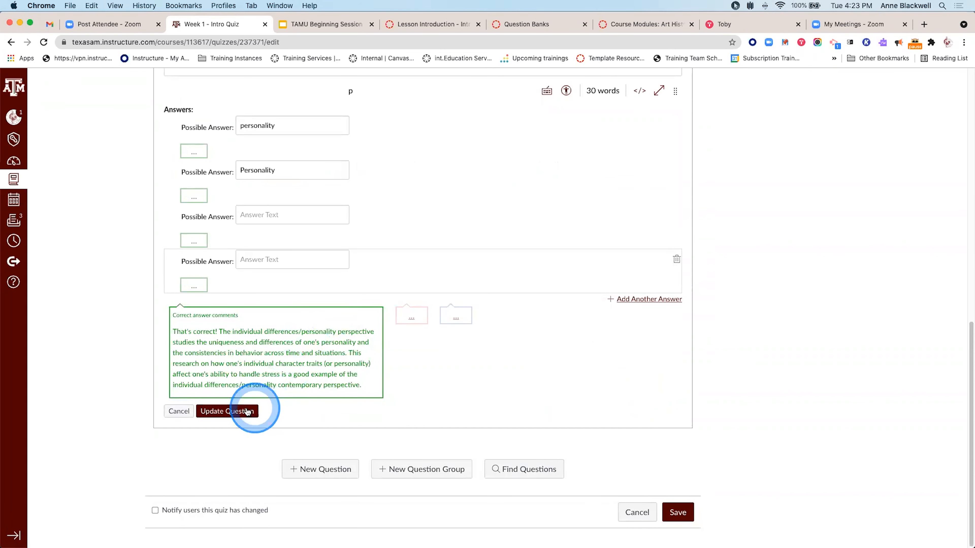
click(218, 412)
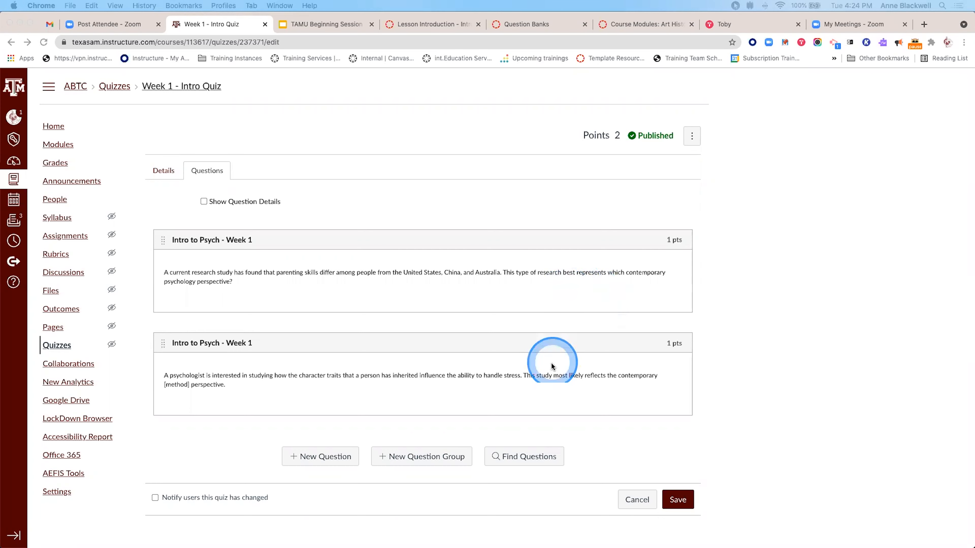
- Add a third question to the quiz and name it "Intro to Psych - Week 1"
click(322, 458)
click(322, 458)
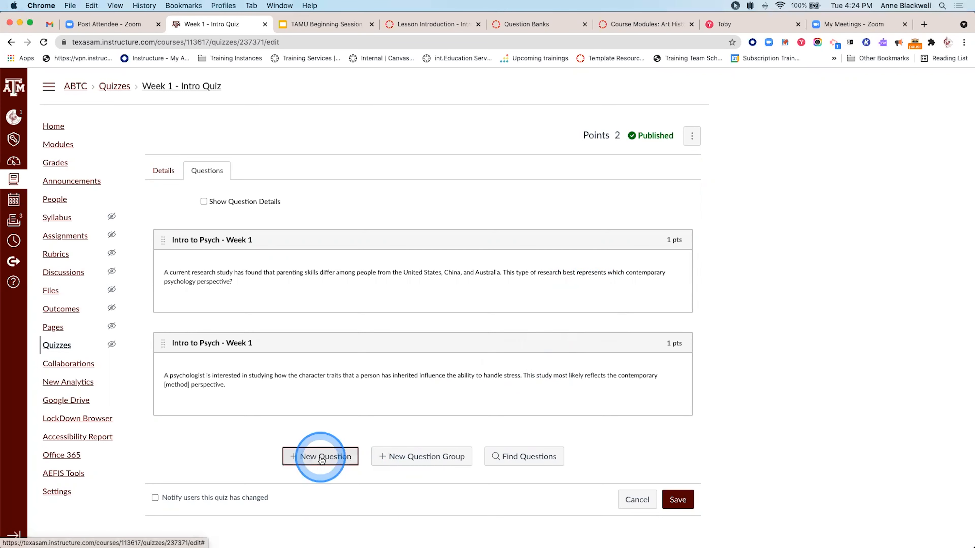
scroll(395, 414, down, 5)
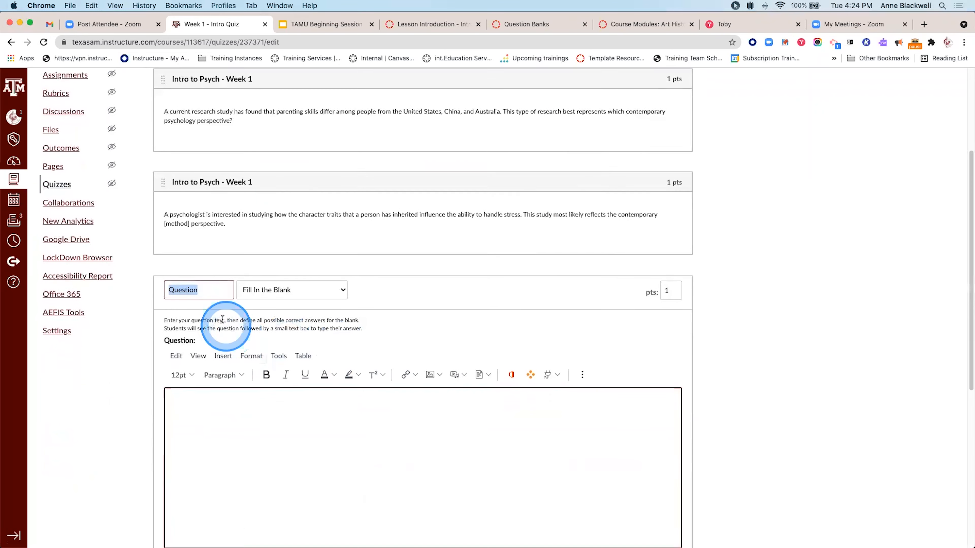
click(203, 291)
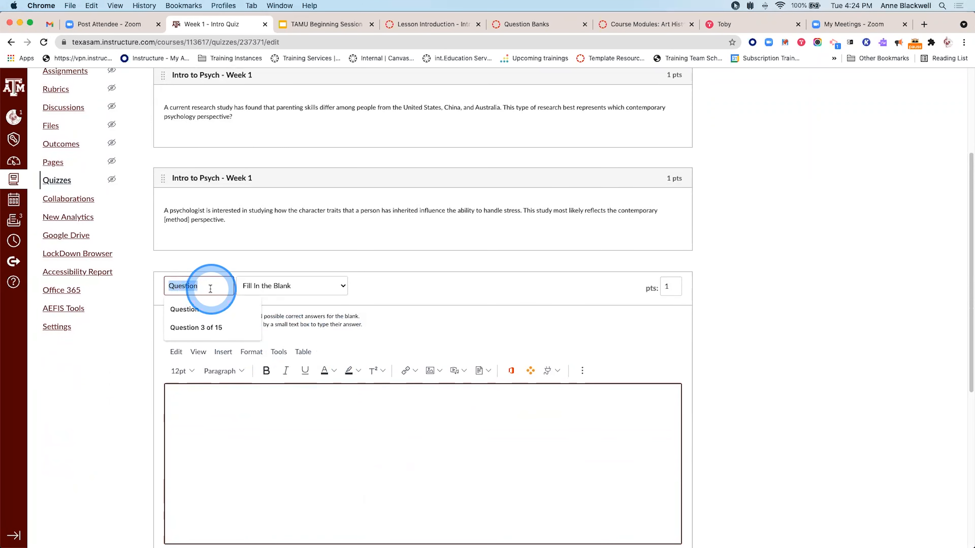
text(In)
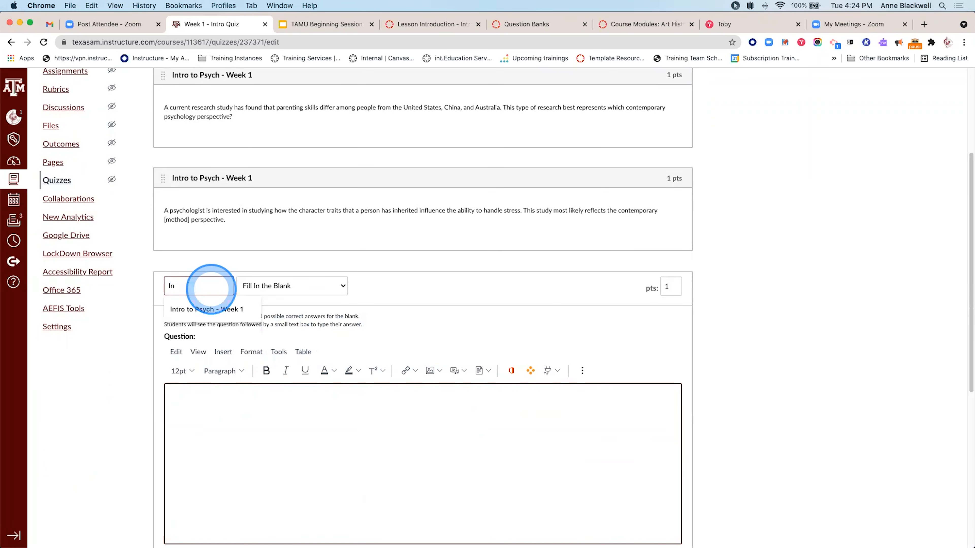
click(207, 309)
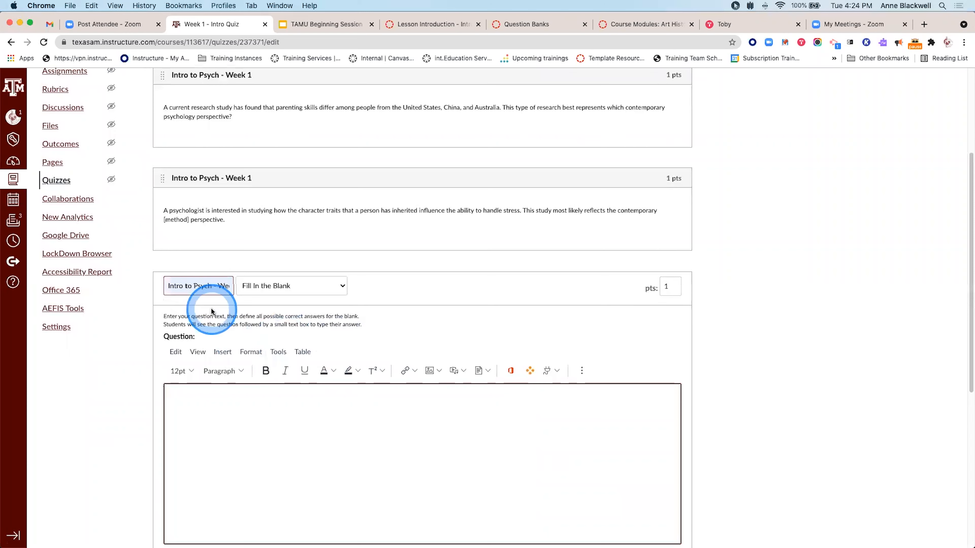
- Change the third question's type to Formula Question, keeping that choice after checking the other question types
click(330, 293)
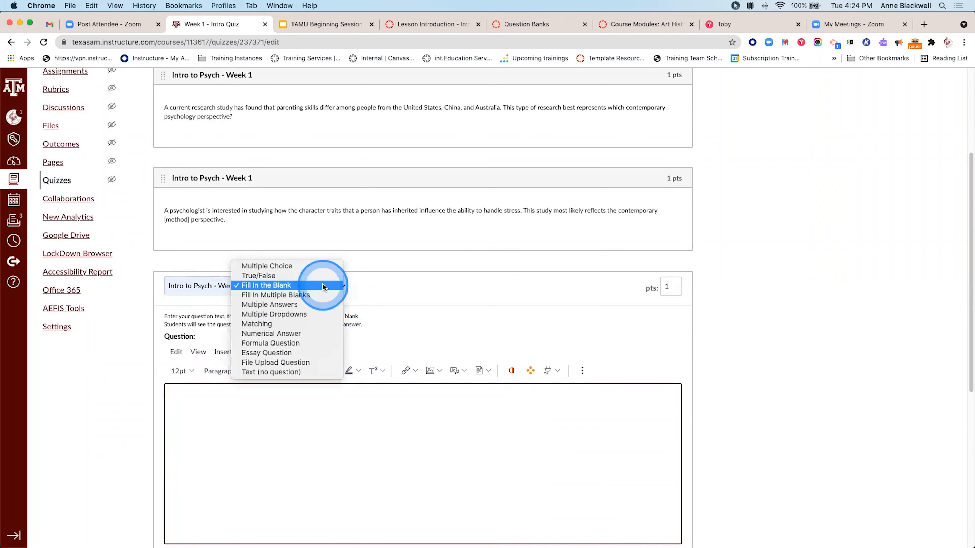
click(322, 344)
click(337, 286)
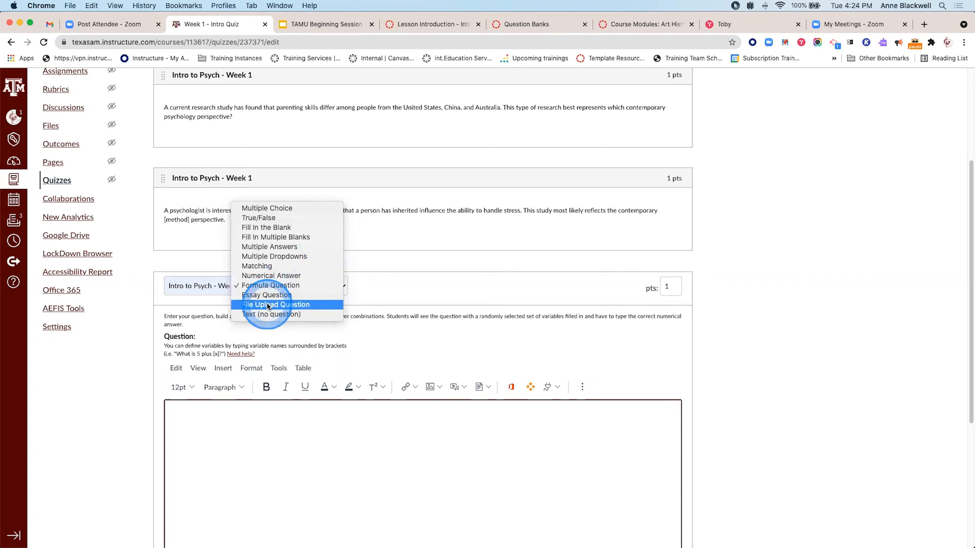
click(268, 285)
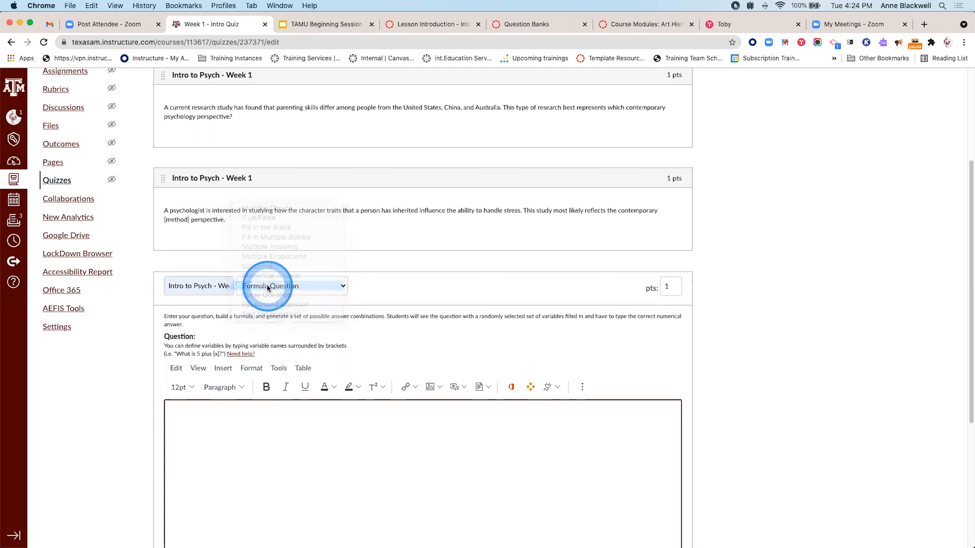
click(383, 486)
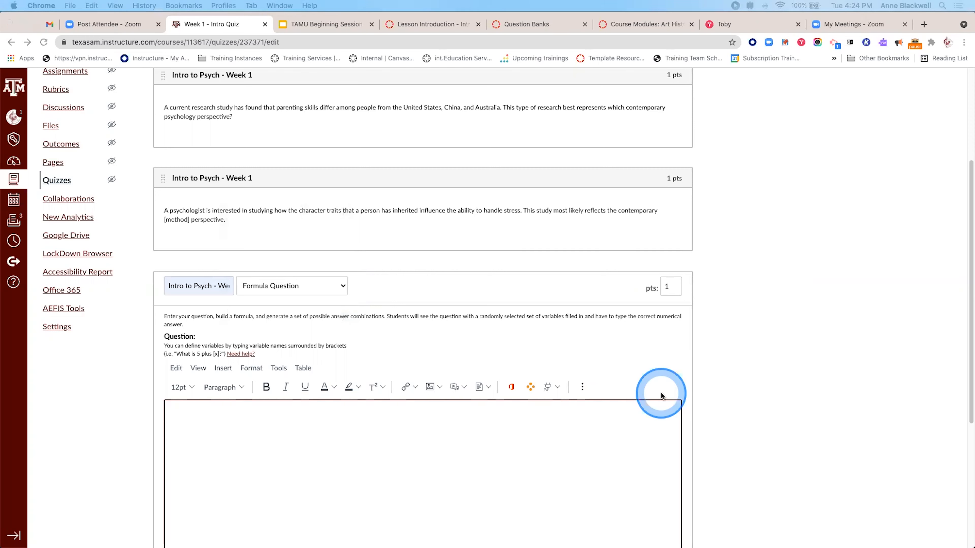
- Write the formula question's text: "If Freud posited [x] different theories on how adults turn out the way they are, and [y]% of them had to do with childhood fixations..."
click(315, 460)
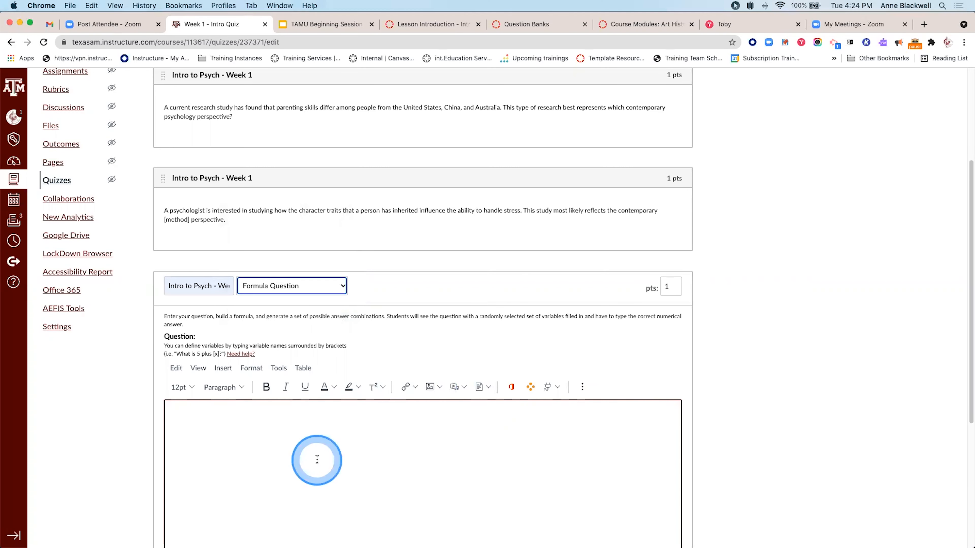
scroll(318, 423, down, 3)
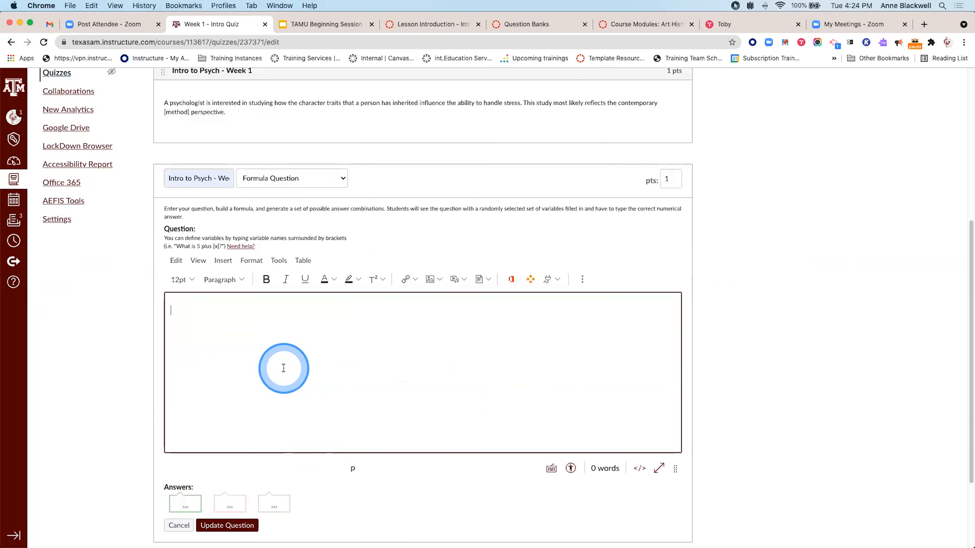
text(If Freud posited [x] different theories on how adults turn out the way they are, and [y]% of them had to do with childhood fixations, how many of those theories involve Freud's mother?)
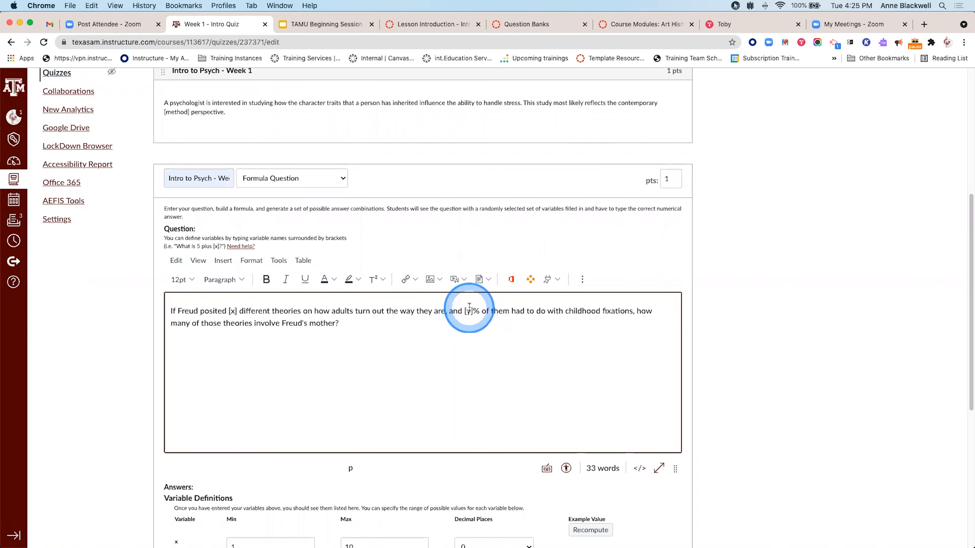
- Define the range of variable x with a minimum of 30 and a maximum of 70
scroll(480, 315, down, 3)
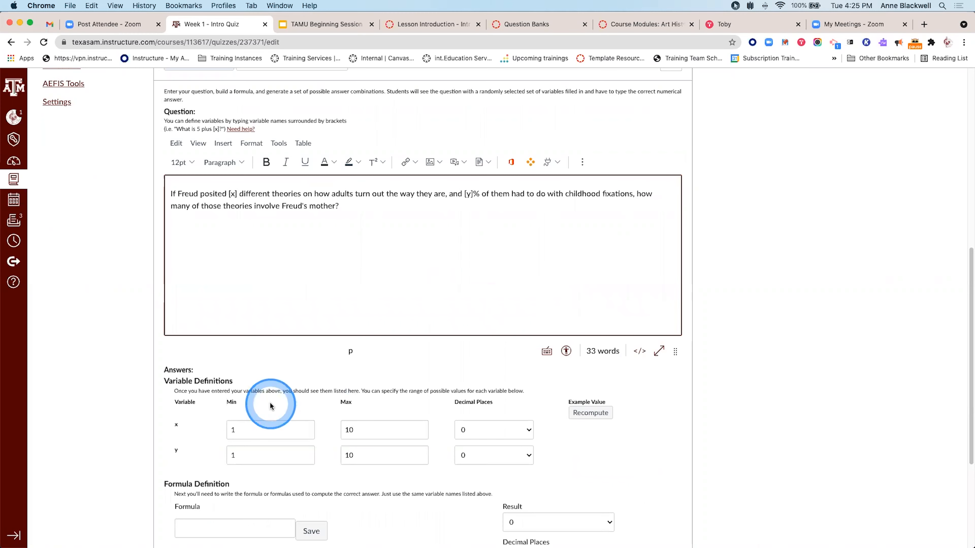
scroll(272, 395, down, 2)
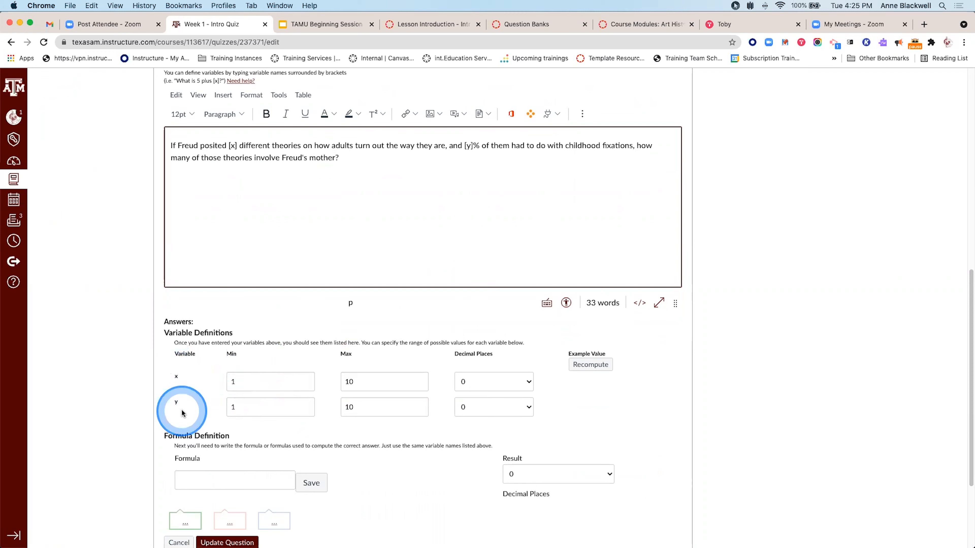
click(256, 380)
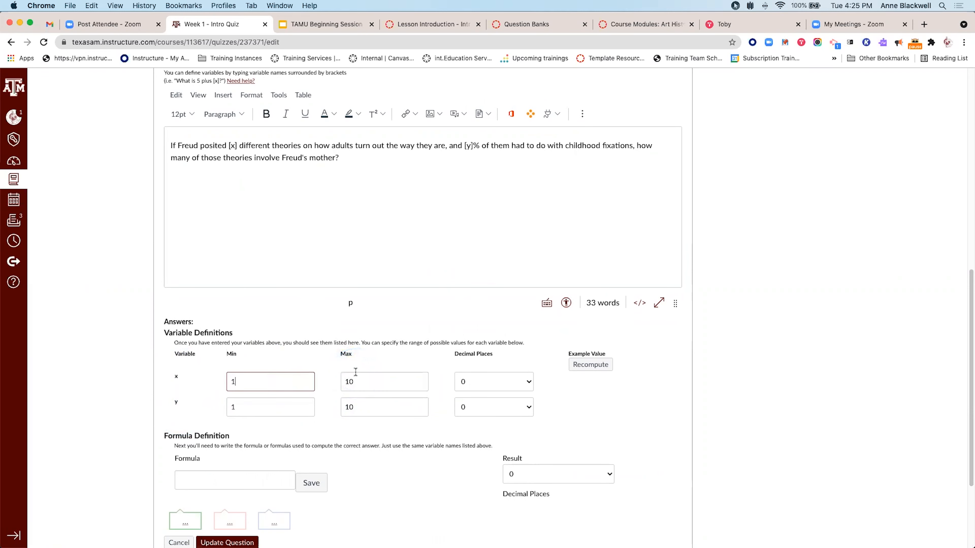
key(BackSpace)
text(30)
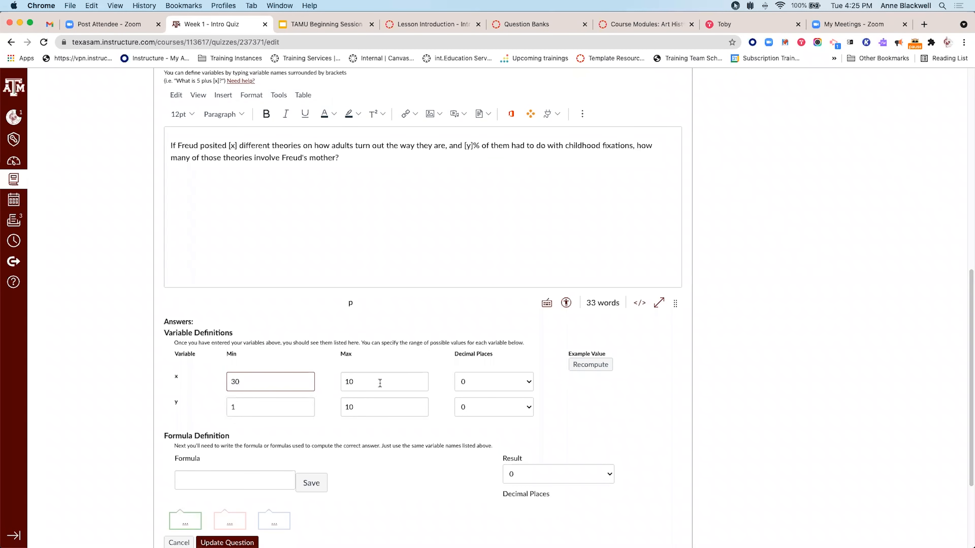
double_click(364, 382)
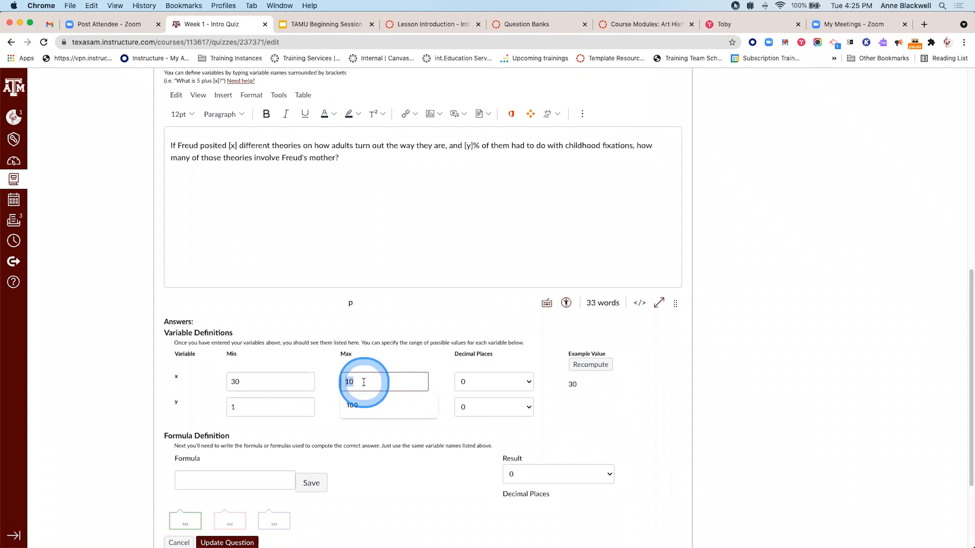
text(70)
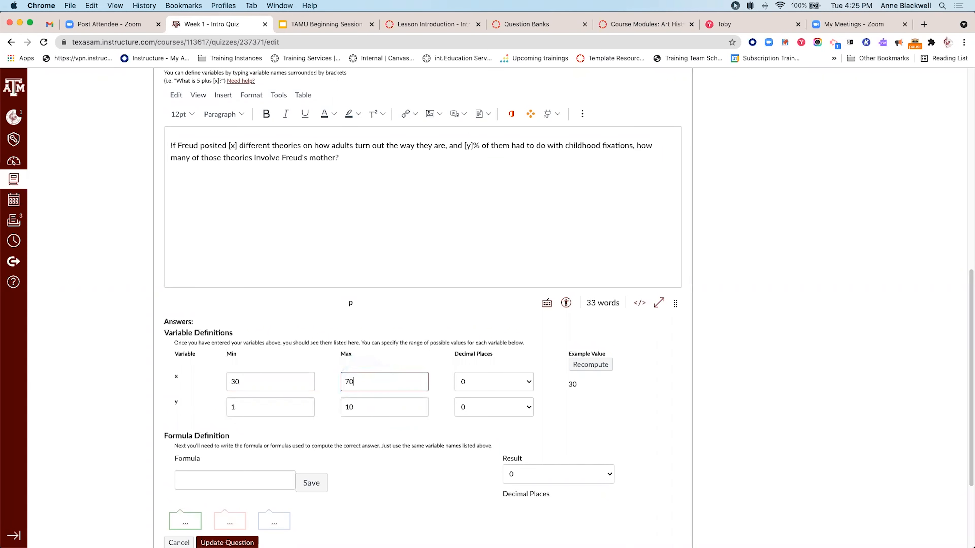
- Define the range of variable y with a minimum of 20 and a maximum of 50
double_click(243, 408)
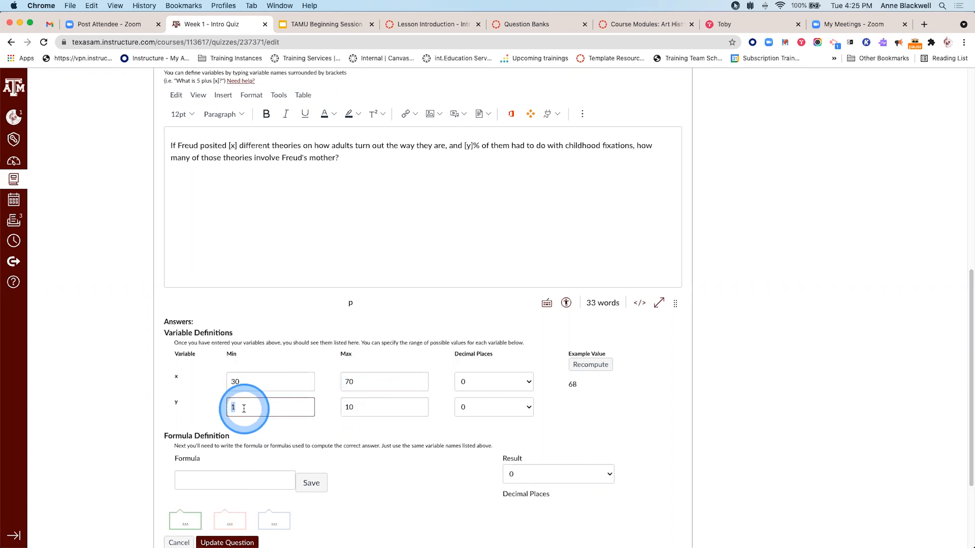
text(20)
double_click(340, 407)
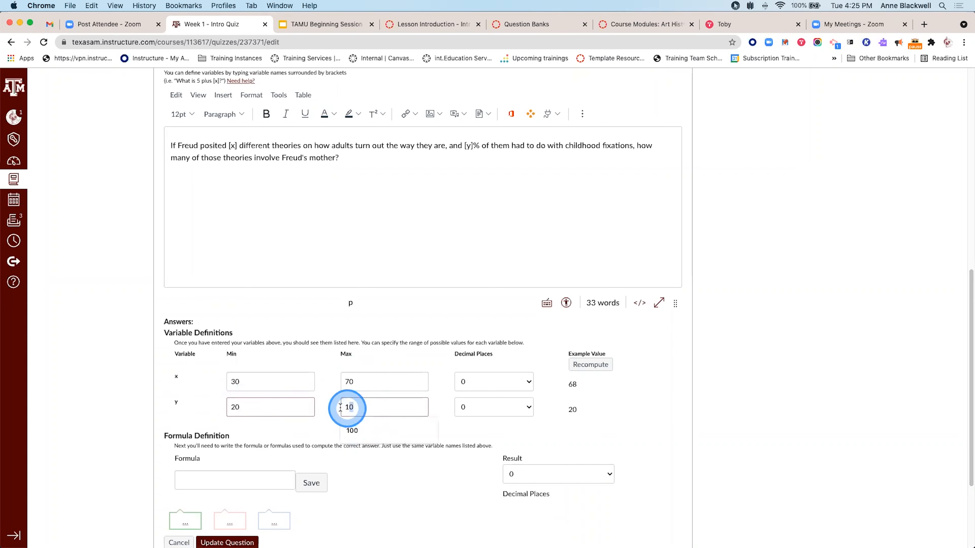
text(50)
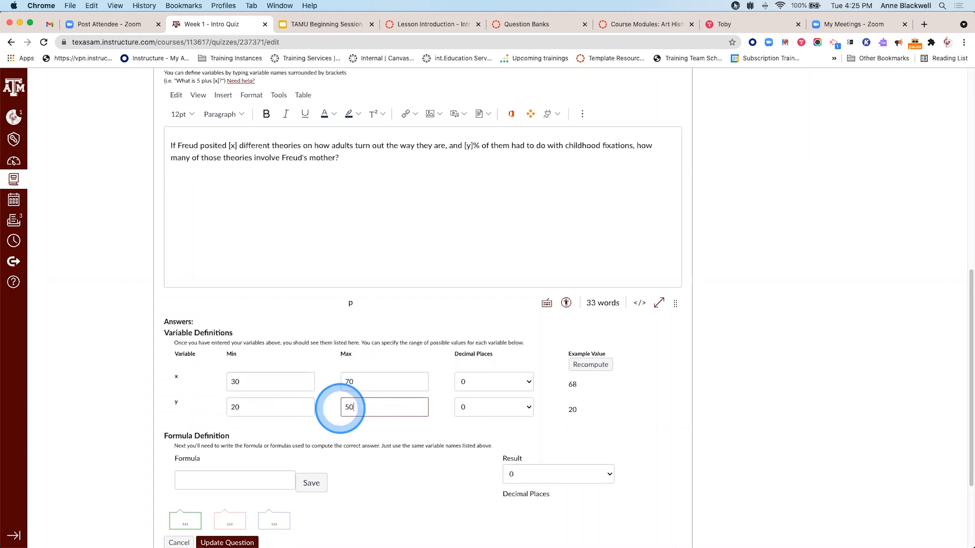
click(356, 402)
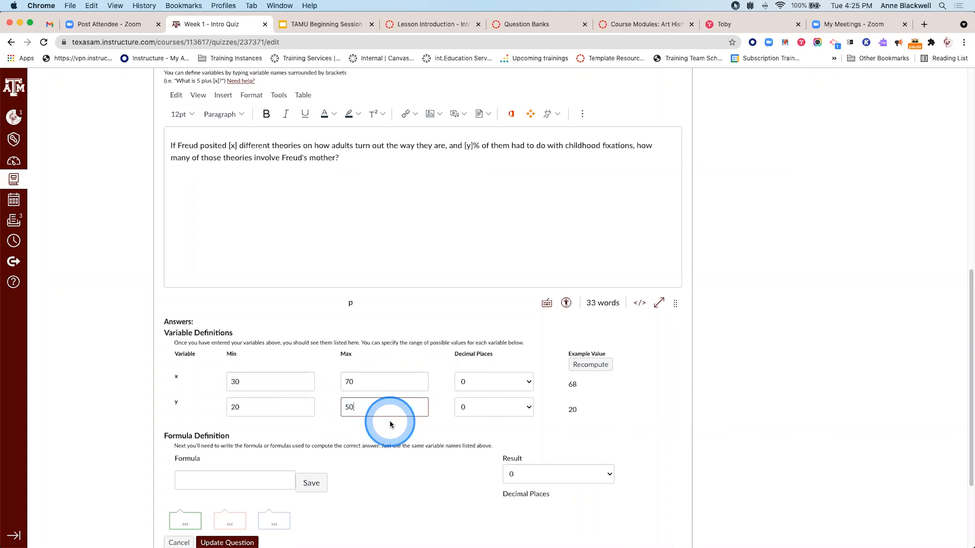
- Enter x*(y/100) as the formula that computes the correct answer and save the formula
scroll(304, 457, down, 1)
click(202, 449)
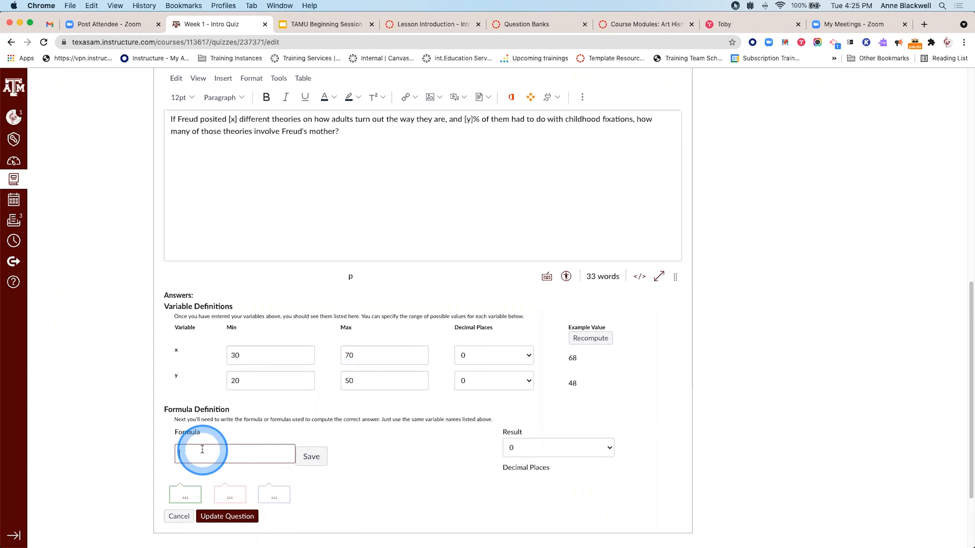
scroll(207, 448, down, 3)
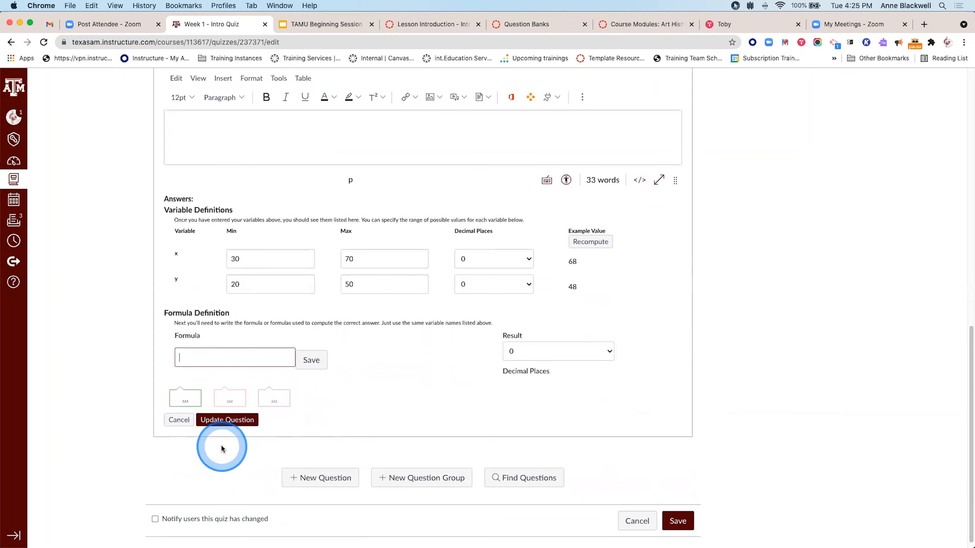
text(x)
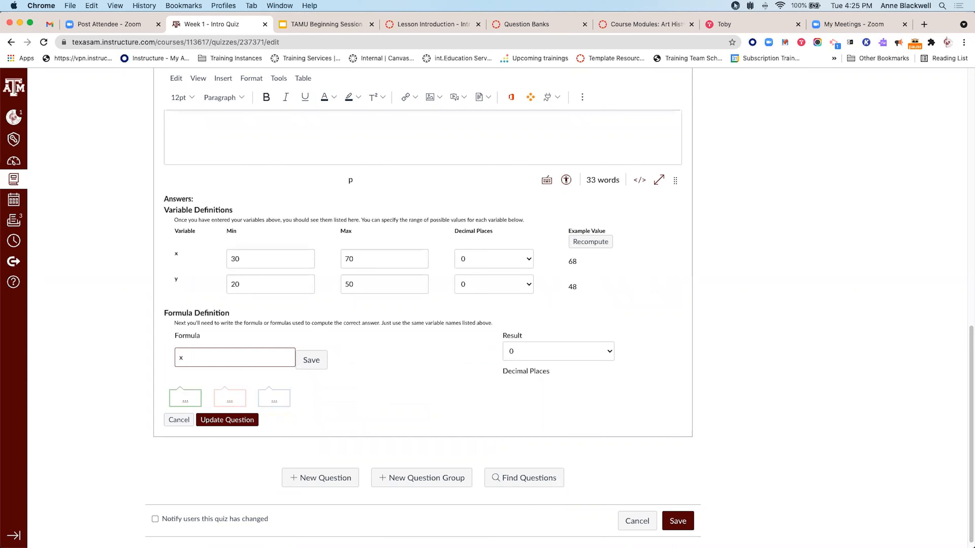
text(*)
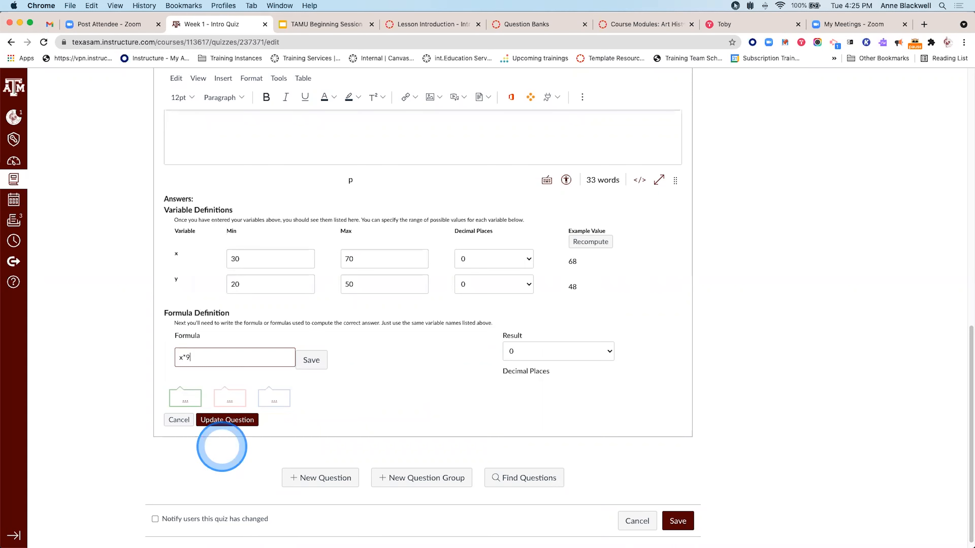
text(()
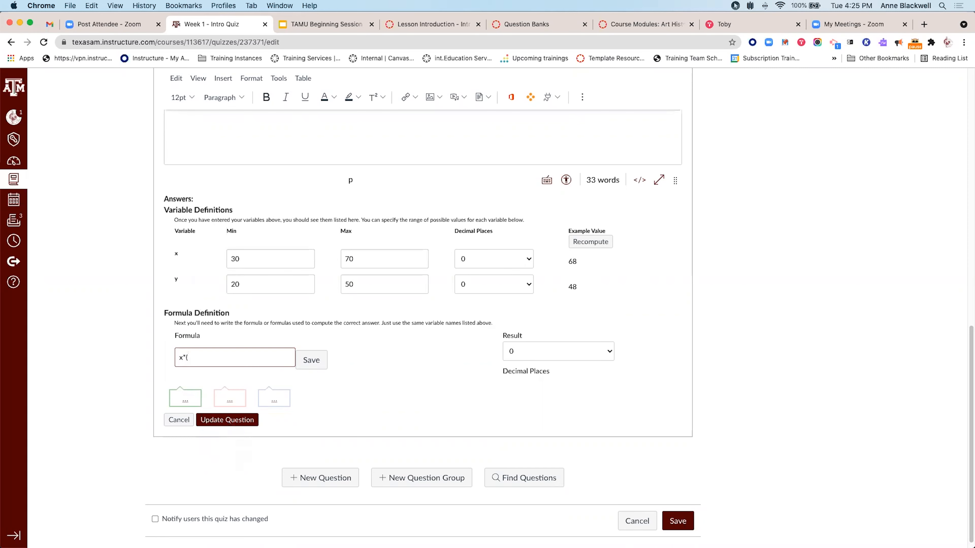
text(y/100)
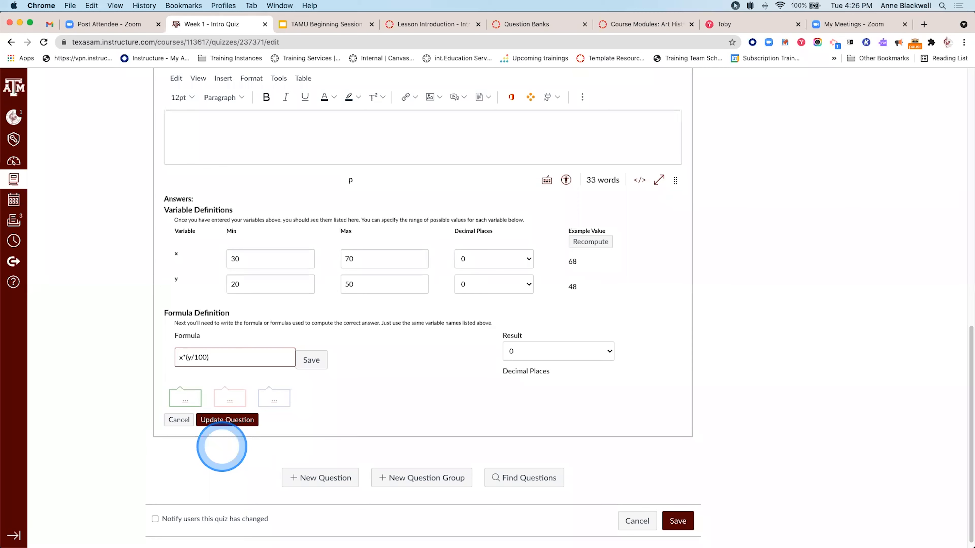
text())
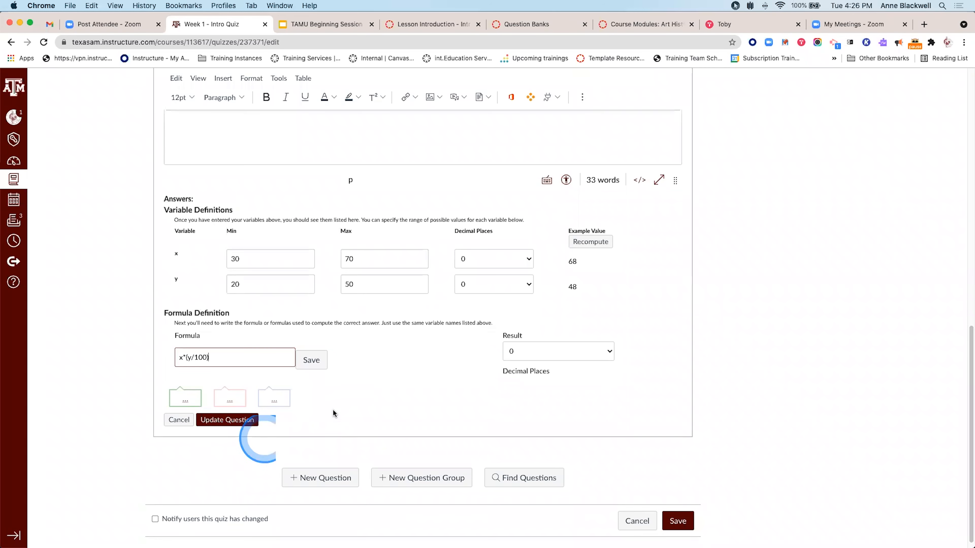
click(322, 365)
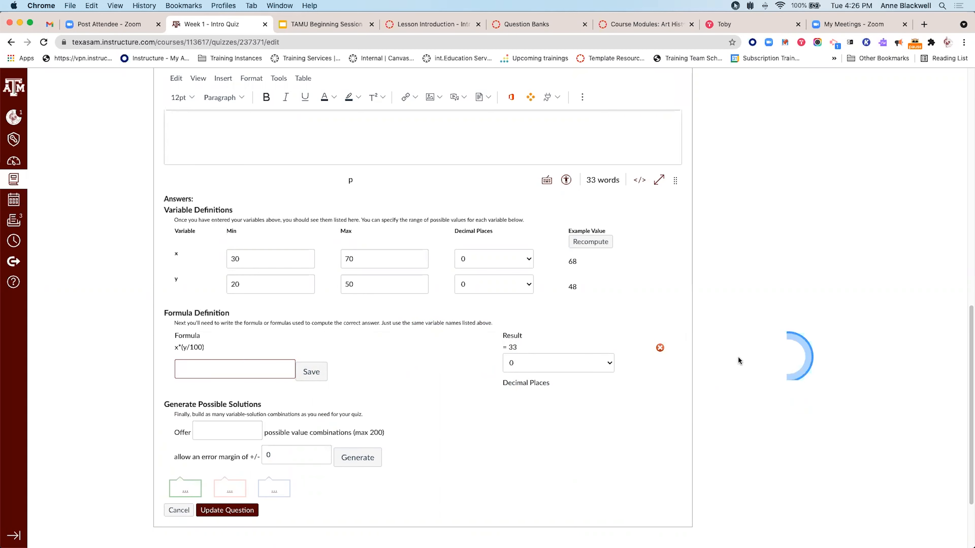
- Generate 10 possible value combinations for the question with an error margin of +/- 1
scroll(453, 372, down, 2)
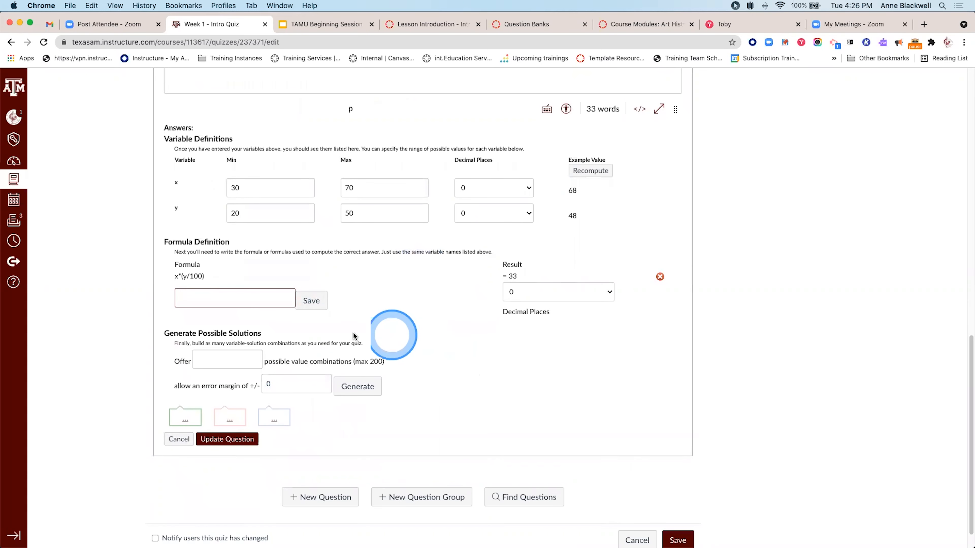
click(217, 360)
click(214, 399)
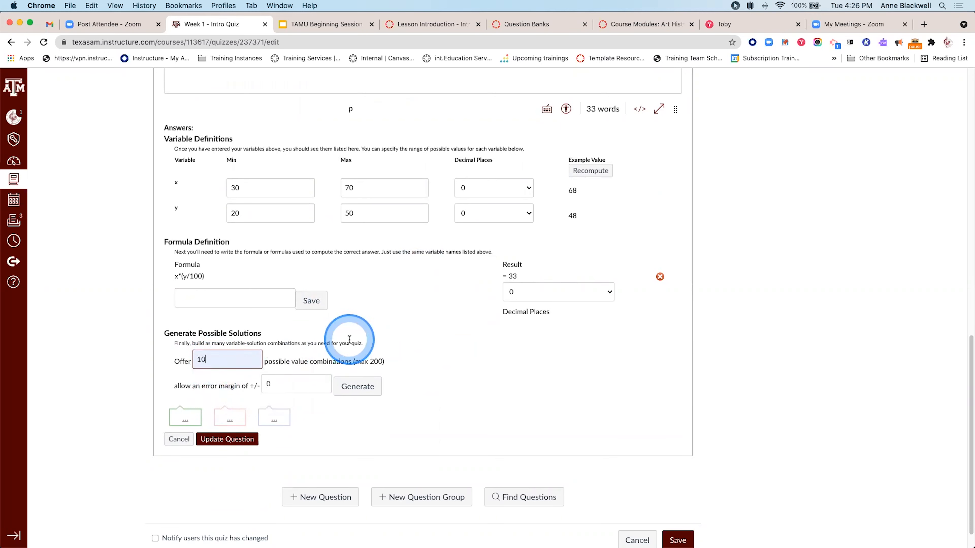
scroll(276, 382, down, 1)
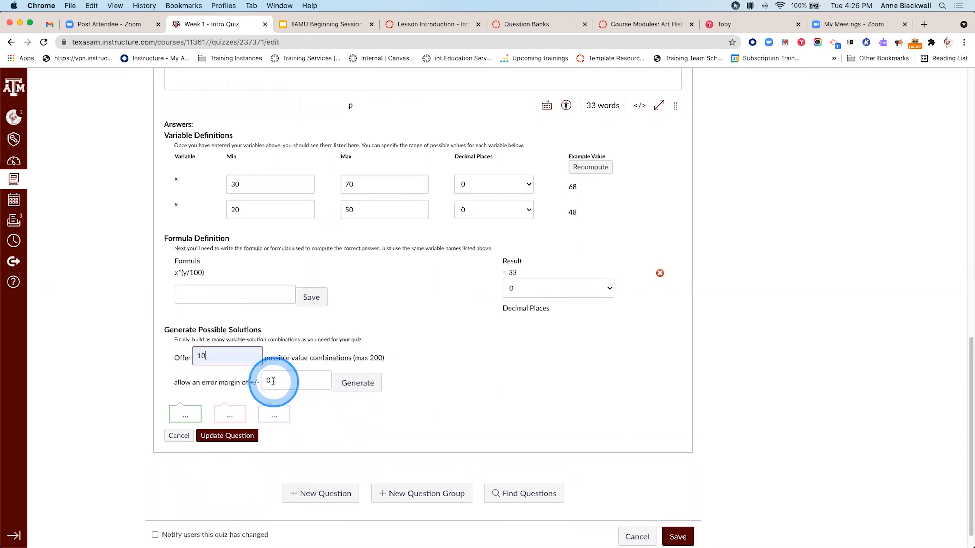
click(284, 377)
text(1)
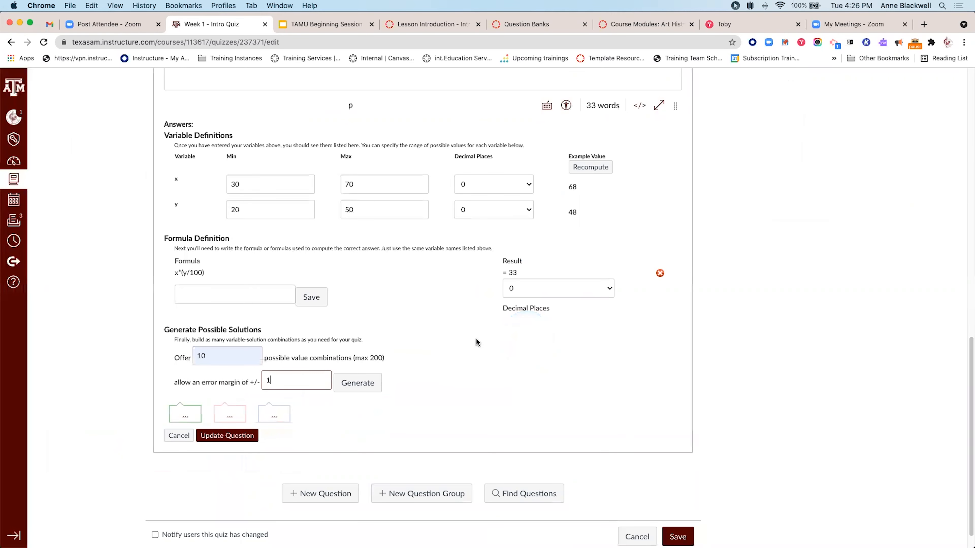
click(357, 386)
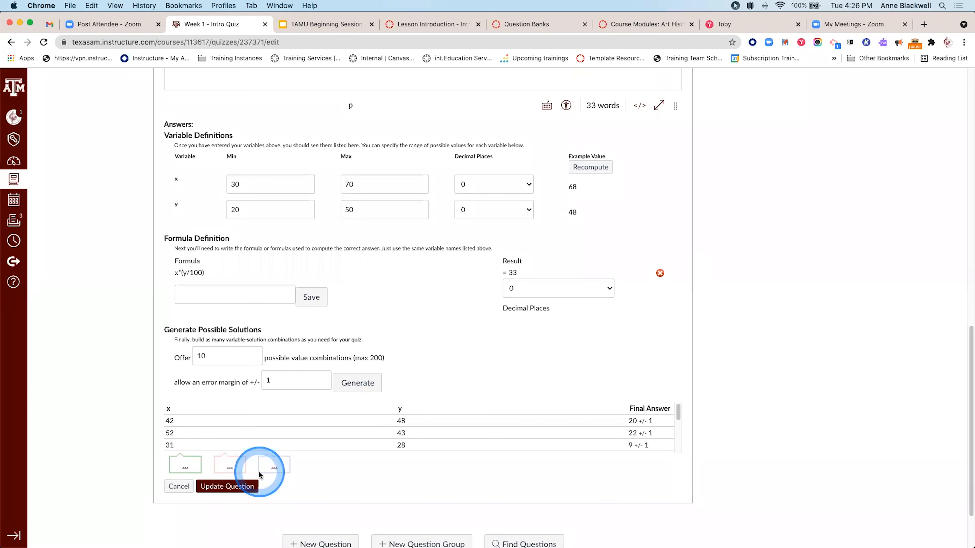
- Update the formula question and save the Week 1 - Intro Quiz
scroll(289, 476, down, 1)
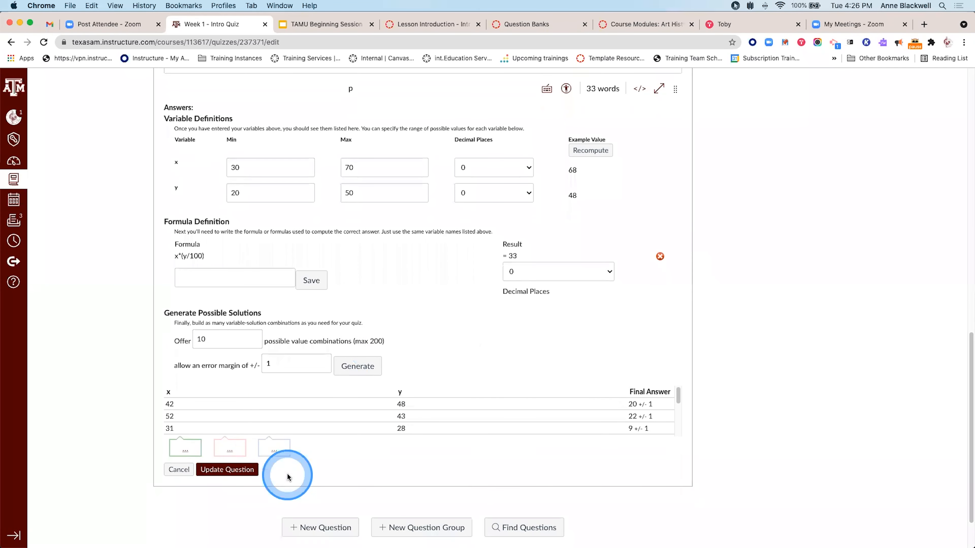
click(225, 470)
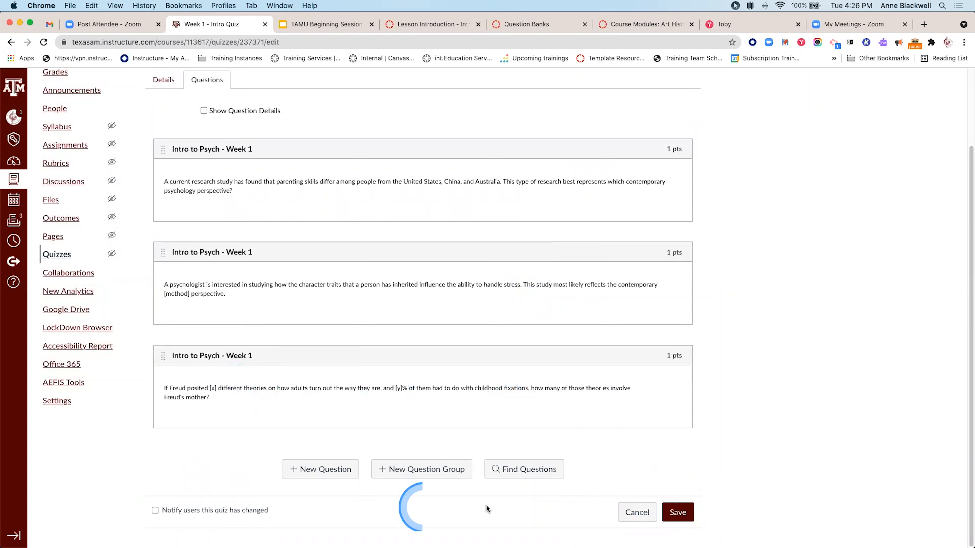
click(681, 513)
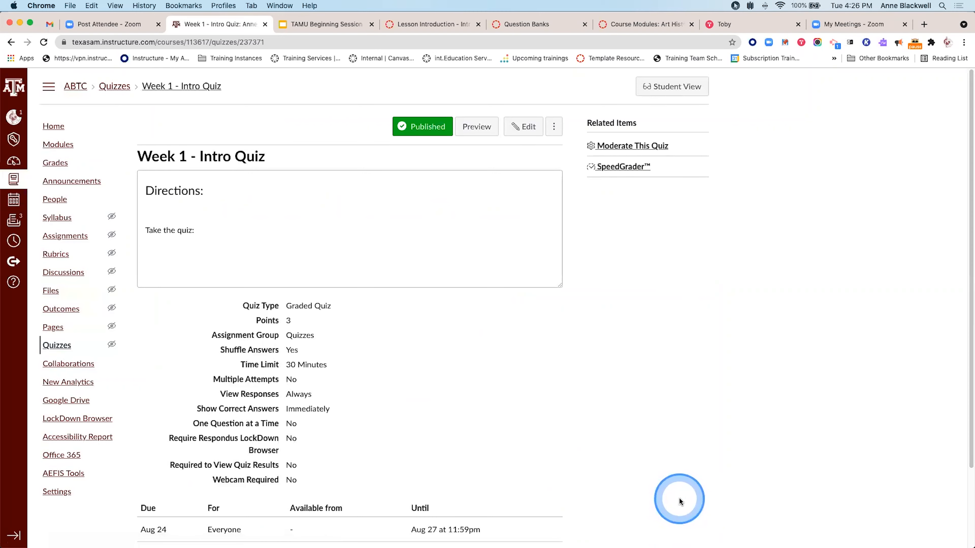
- Switch to the TAMU Beginning Session slides and advance to the Creating Quizzes activity about adding questions
click(310, 26)
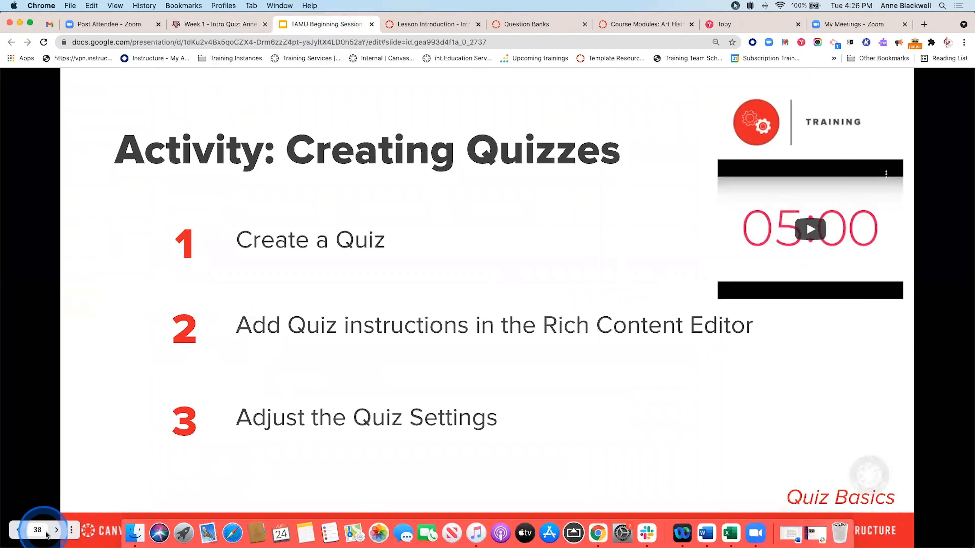
click(55, 530)
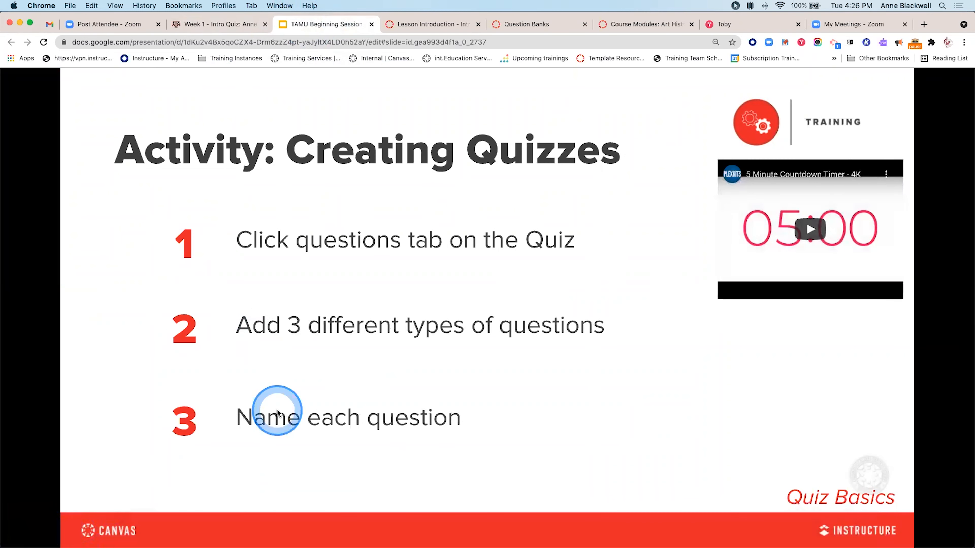
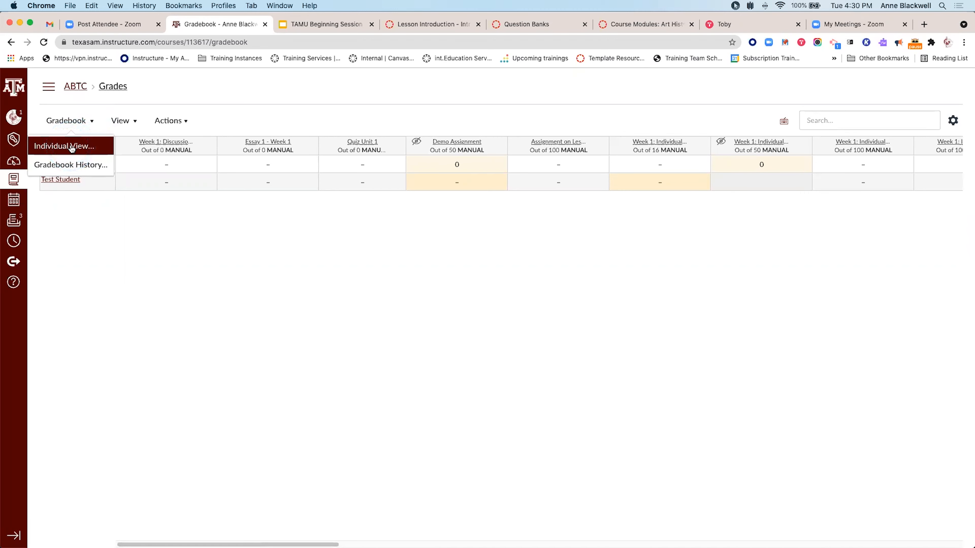
- Open the gradebook's Individual View and look through the section choices under Global Settings
click(72, 148)
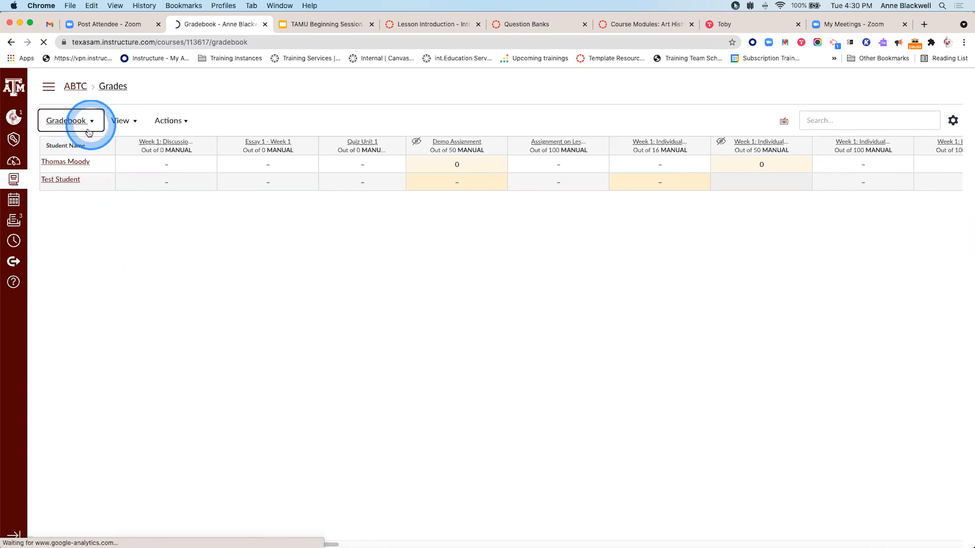
click(373, 201)
click(453, 239)
click(434, 214)
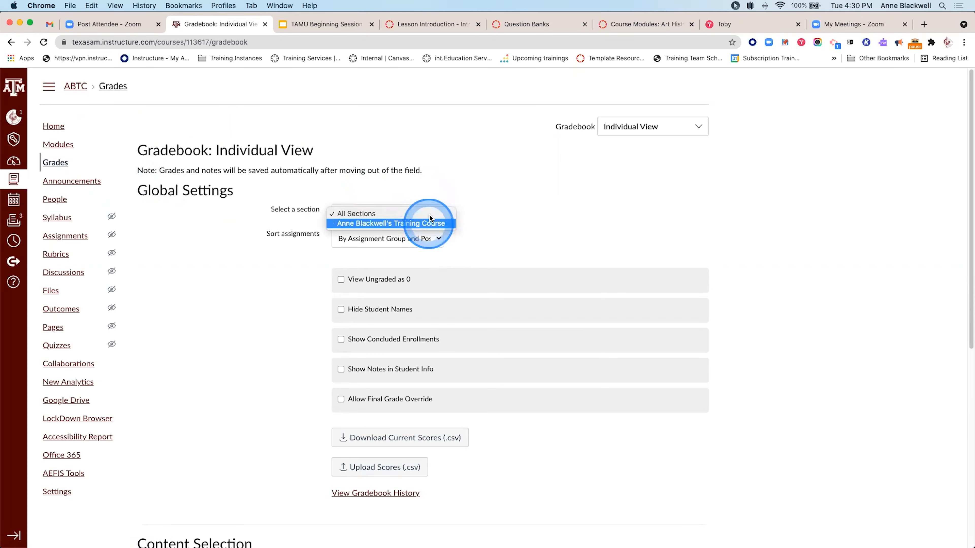
click(476, 229)
click(436, 216)
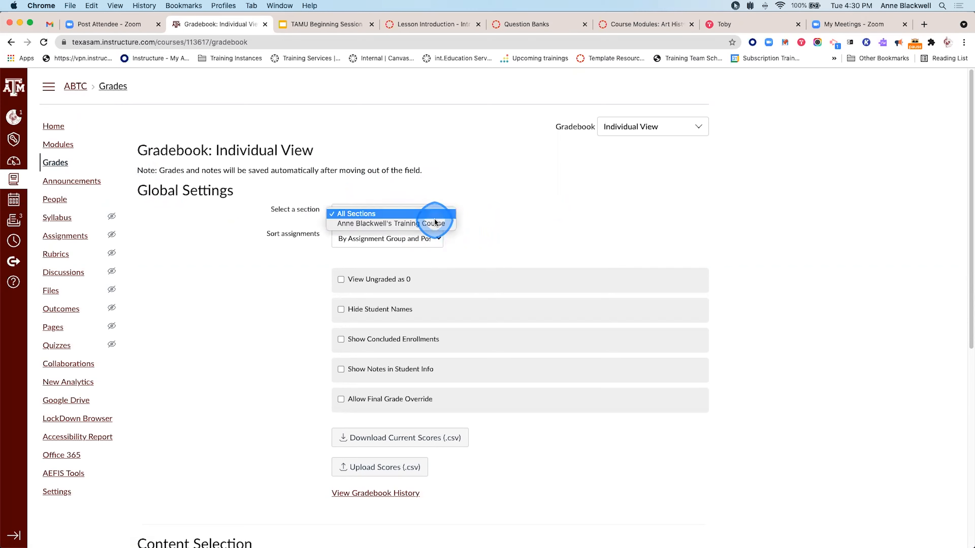
click(492, 222)
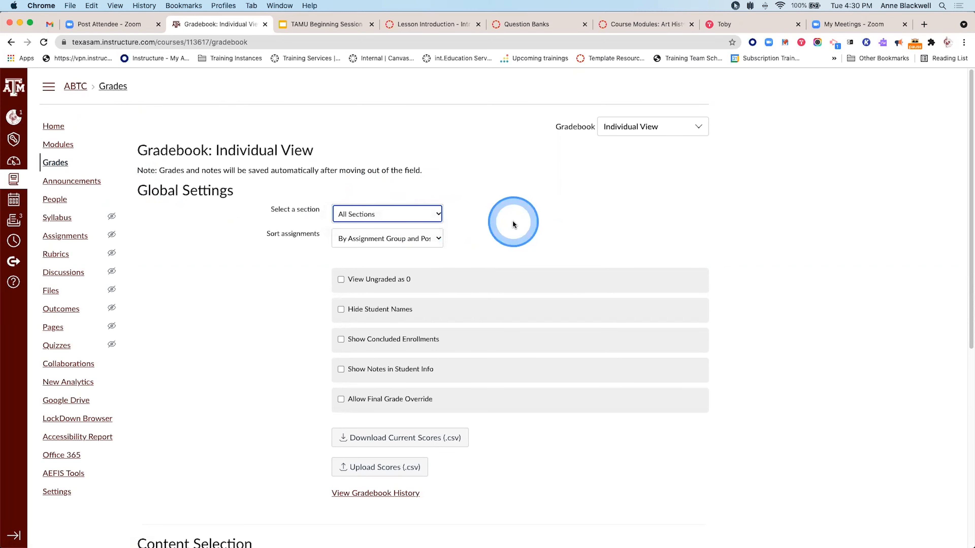
- Select the first enrolled student under Content Selection and review the grades by assignment group in Student Information
scroll(512, 223, down, 10)
click(436, 227)
click(423, 240)
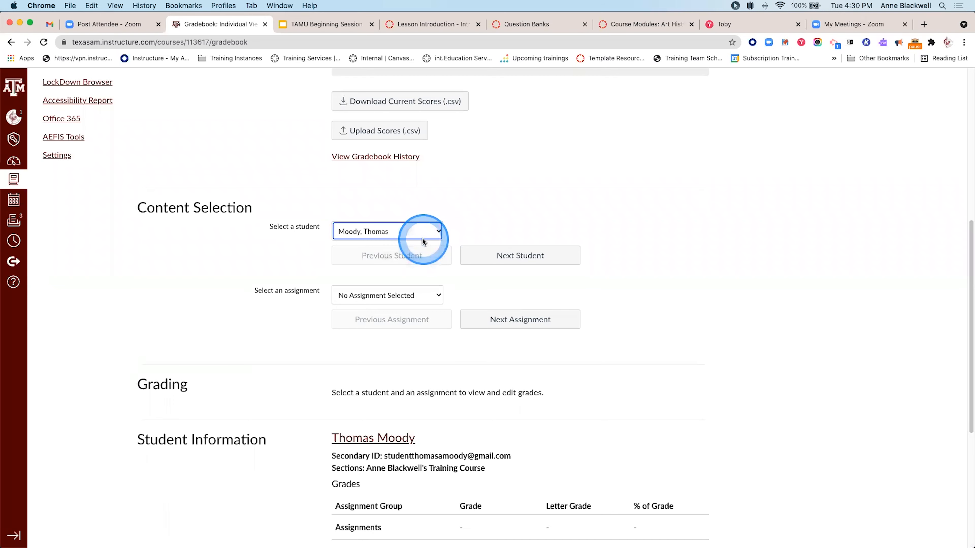
scroll(445, 237, down, 8)
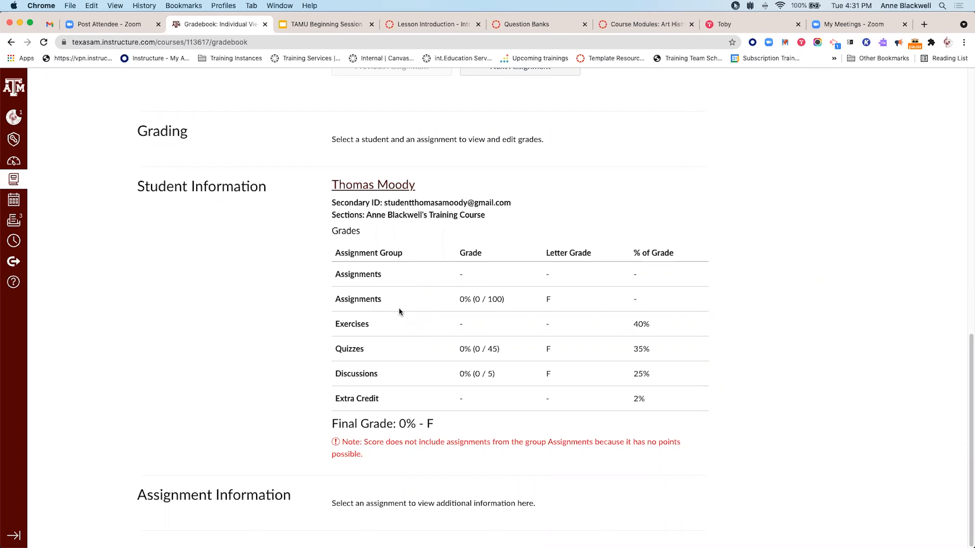
scroll(423, 326, up, 10)
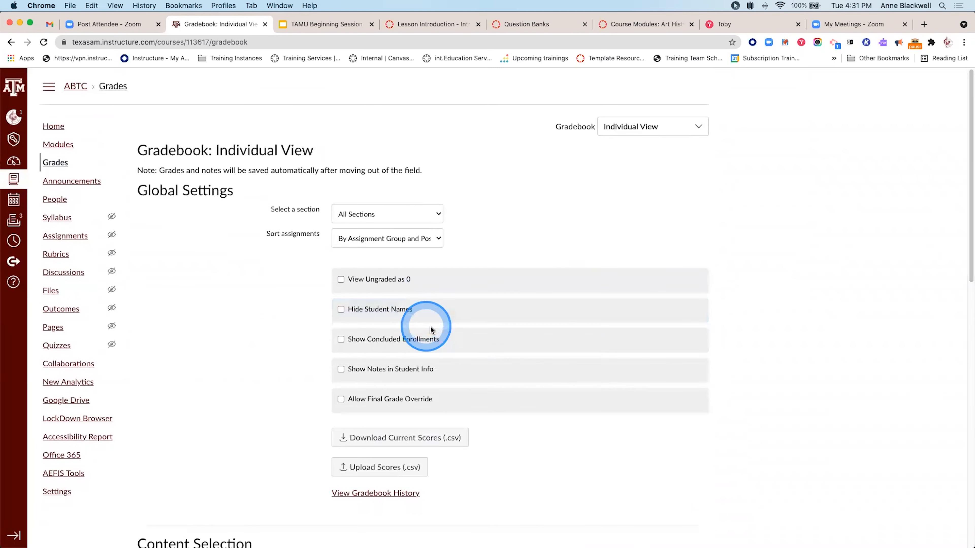
- Switch from Individual View back to the standard gradebook and open the Gradebook History
click(663, 127)
click(667, 161)
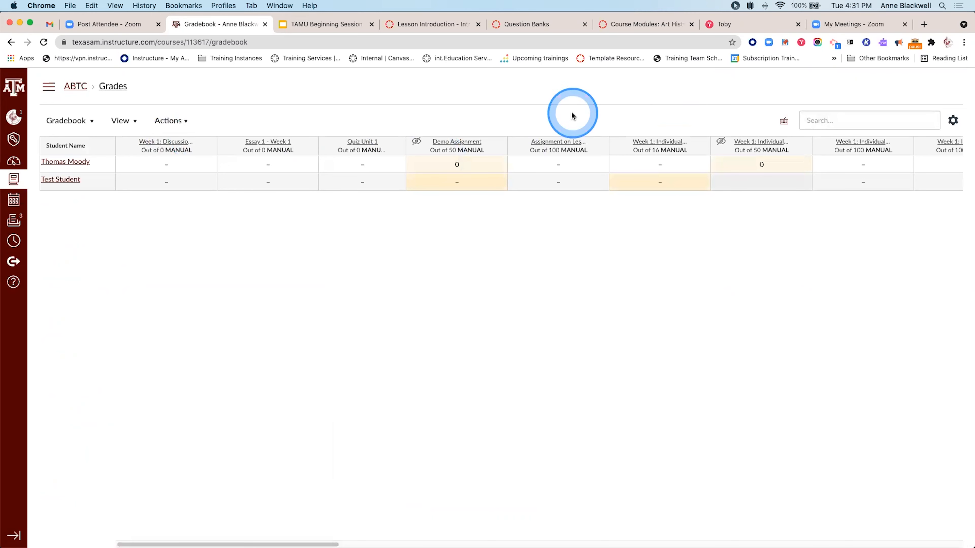
click(88, 123)
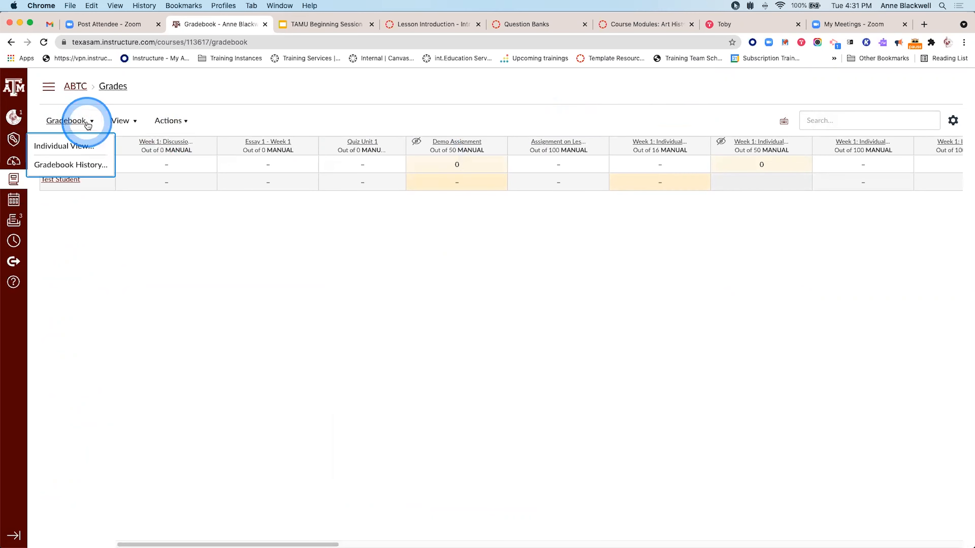
click(84, 165)
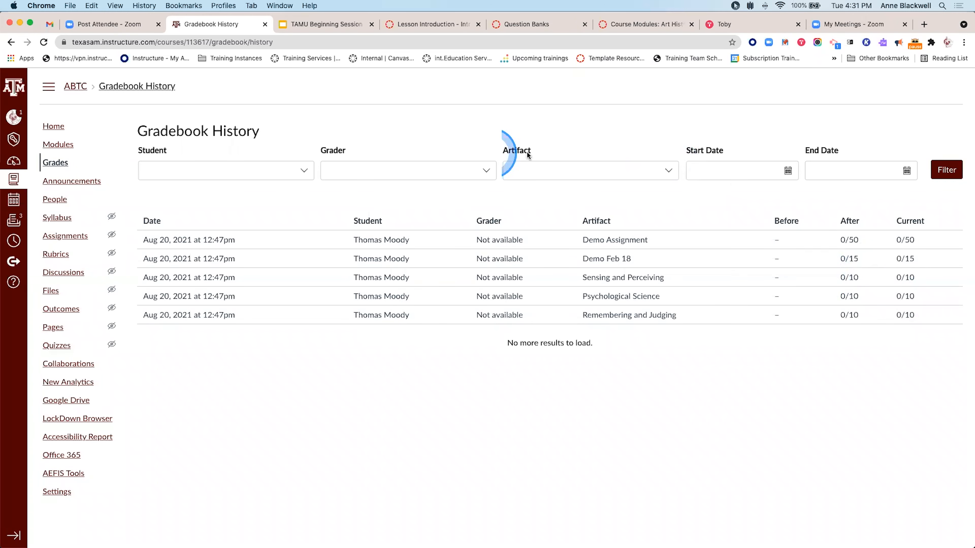
- Return to the Grades page and show the gradebook's Arrange By choices, pointing out Default Order
click(52, 168)
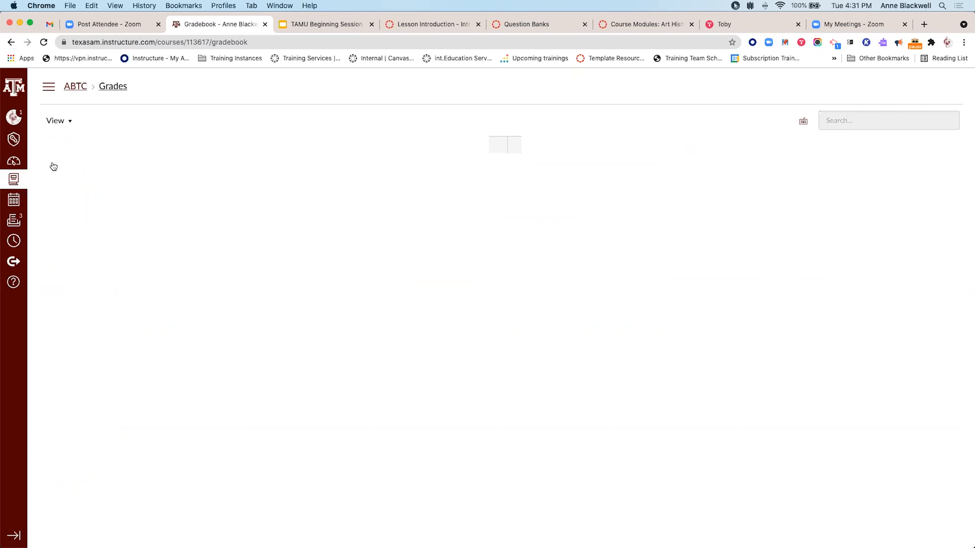
click(132, 122)
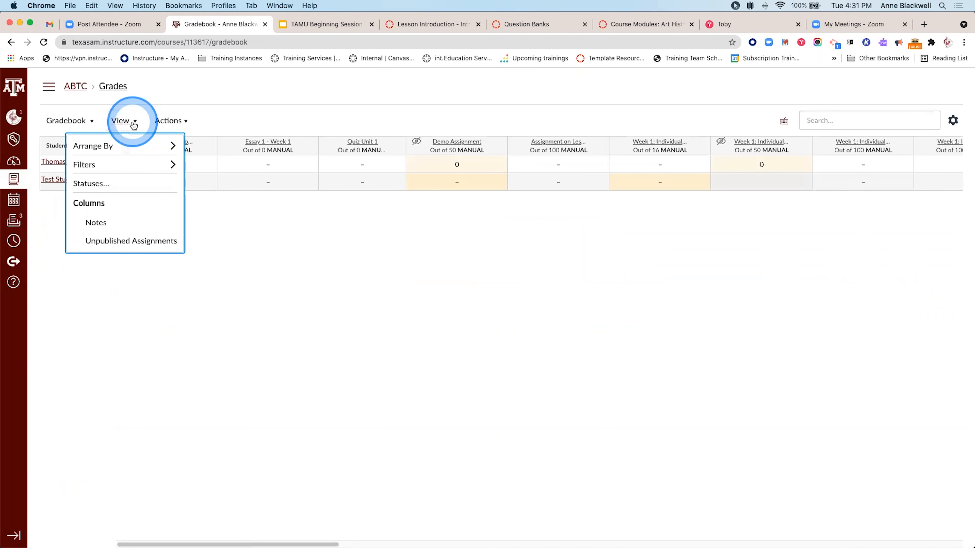
click(130, 145)
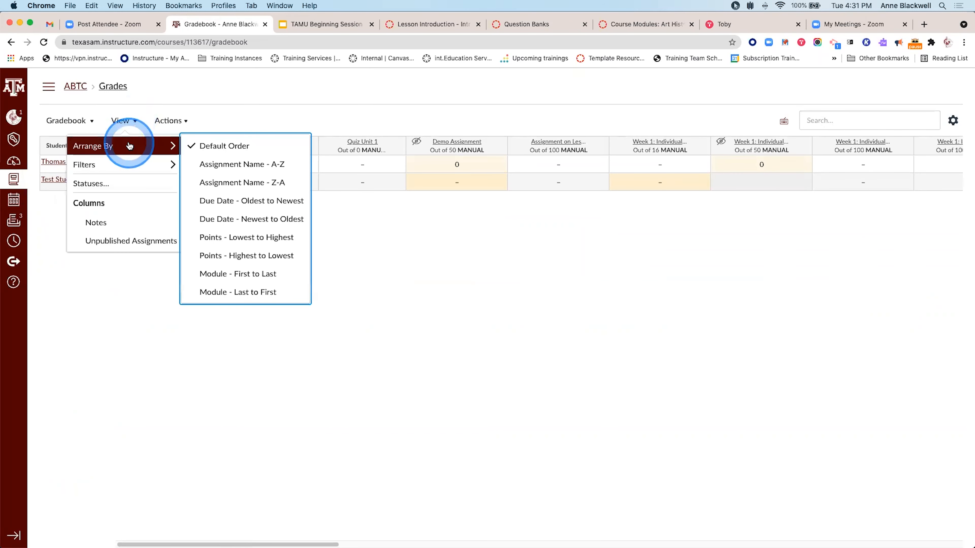
click(198, 147)
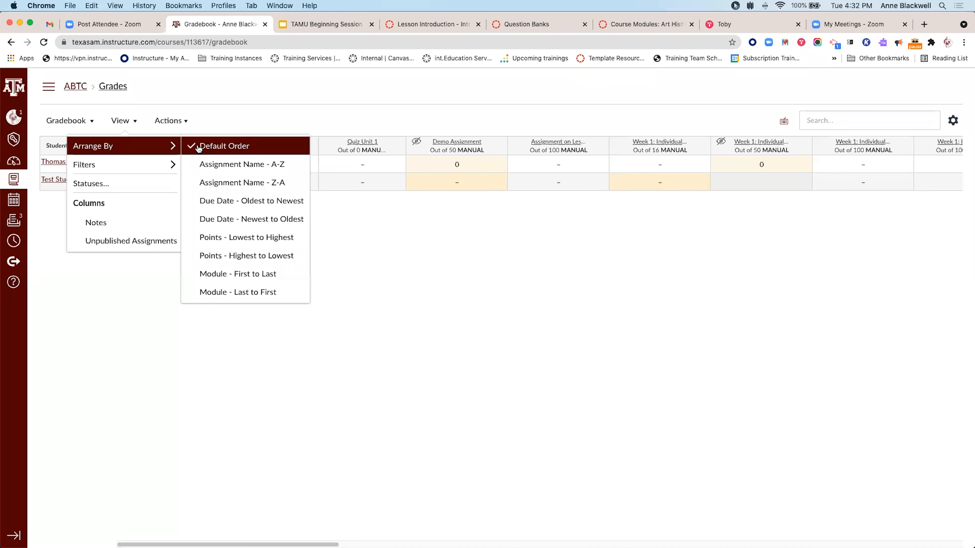
- Open the course's Assignments page and review the order of the assignments and their groups
click(48, 87)
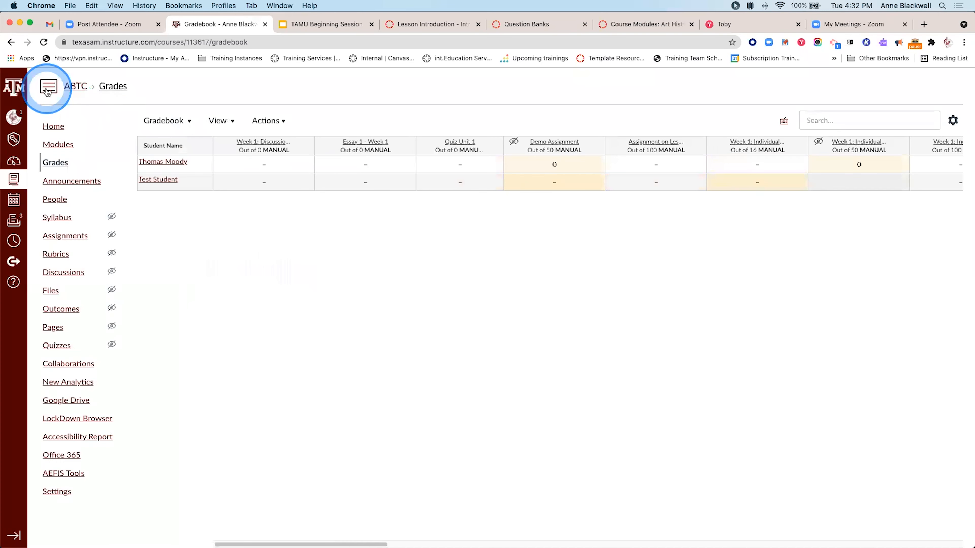
click(66, 238)
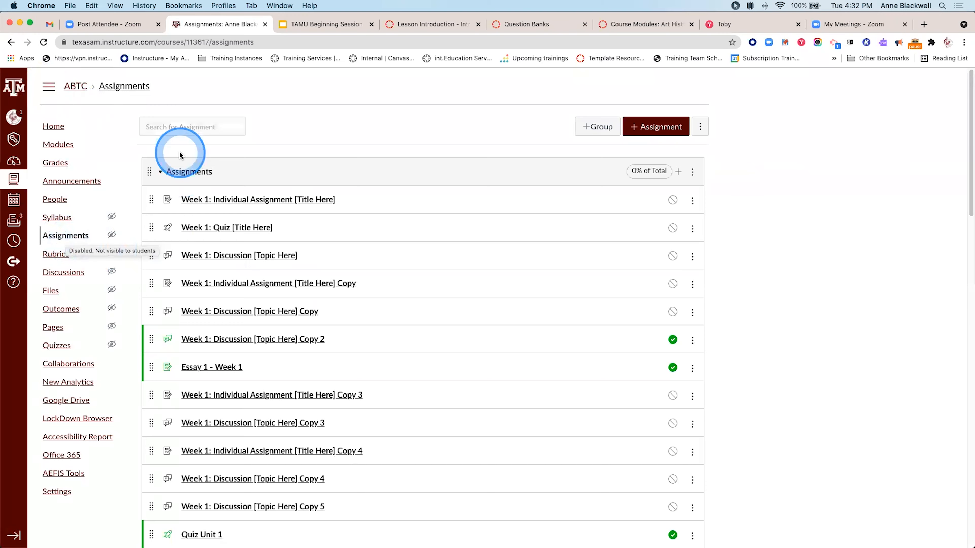
scroll(251, 275, down, 7)
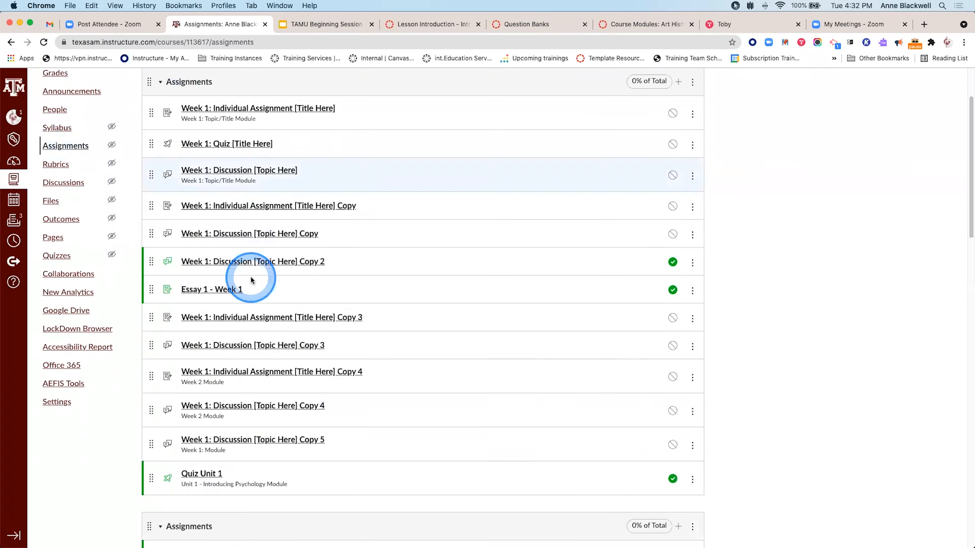
scroll(251, 276, down, 9)
scroll(251, 280, up, 16)
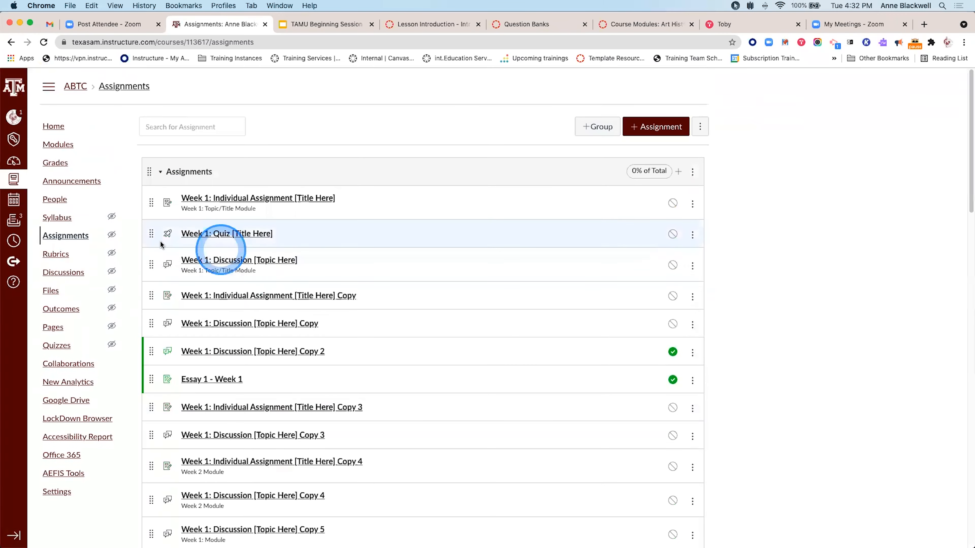
- Go back to the gradebook and examine the Arrange By choices for assignment name, due date, points and module
click(60, 163)
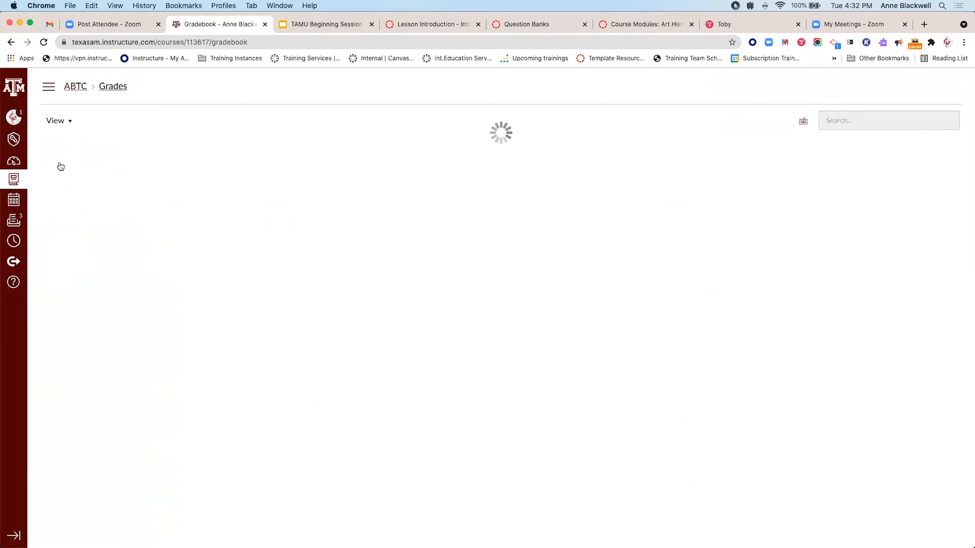
click(125, 121)
click(136, 145)
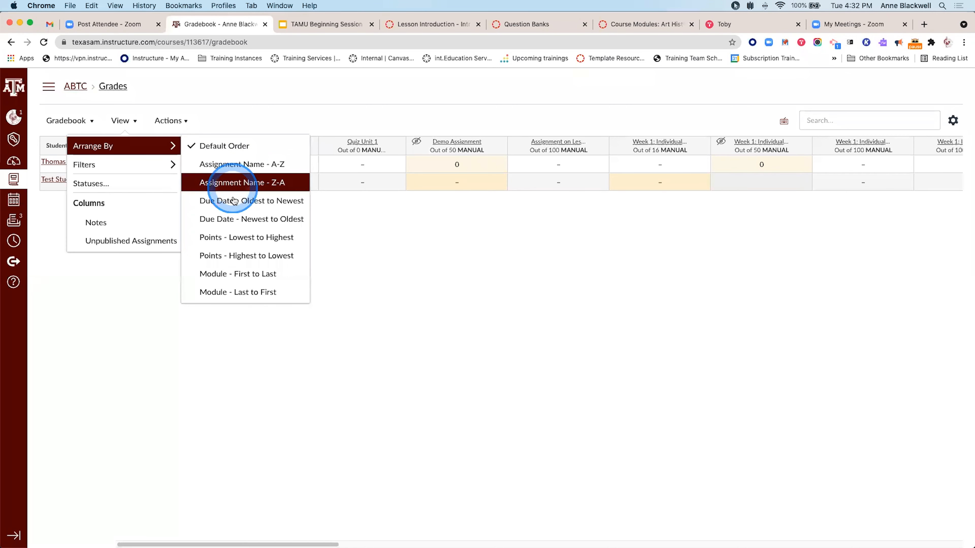
click(250, 221)
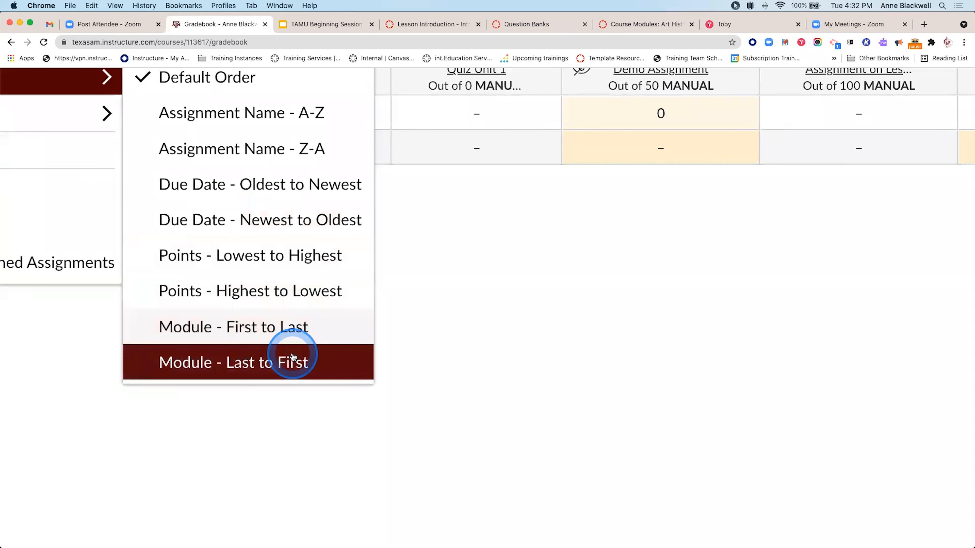
click(465, 331)
scroll(465, 330, down, 5)
click(195, 157)
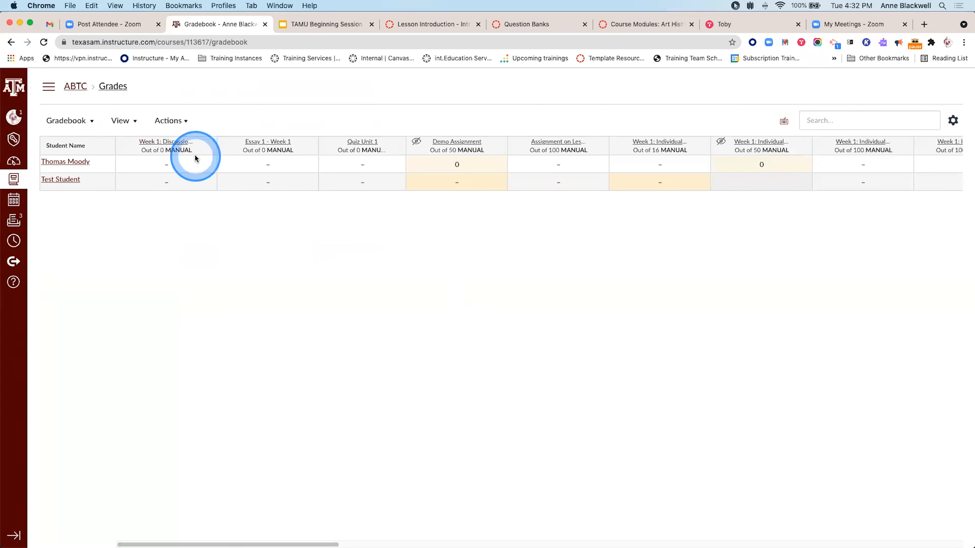
- Show the Import and Export options of the gradebook without running either one
click(182, 144)
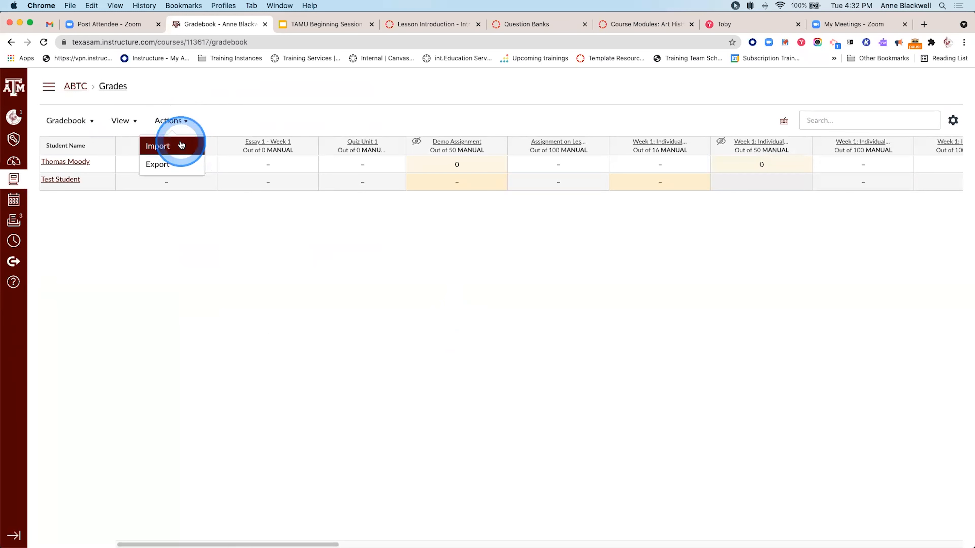
click(179, 163)
click(176, 164)
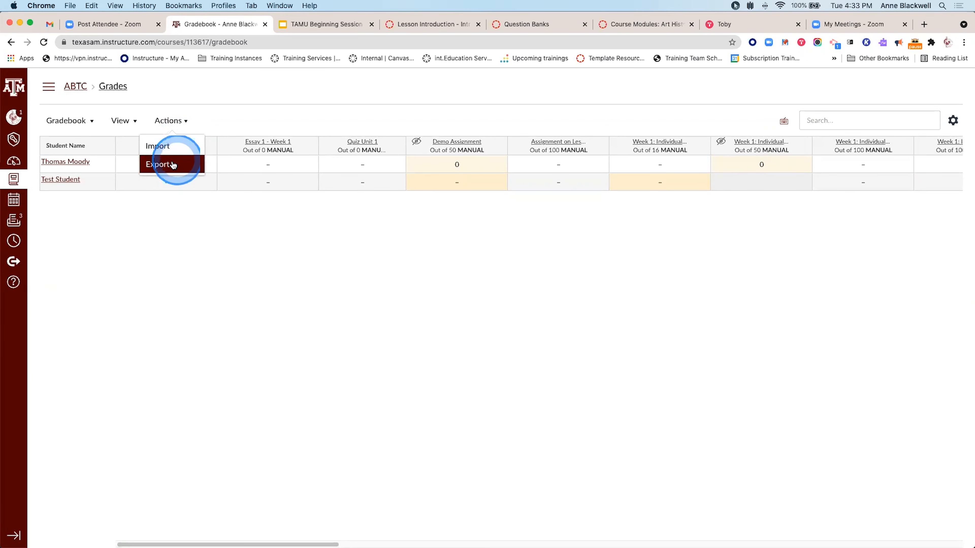
click(300, 115)
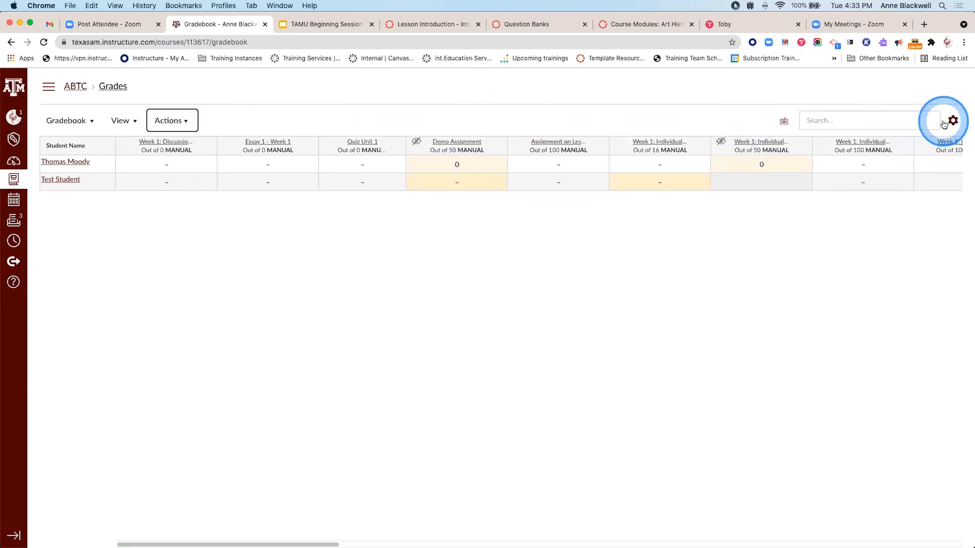
- Review the Late Policies in the gradebook settings and close the settings without saving
click(953, 120)
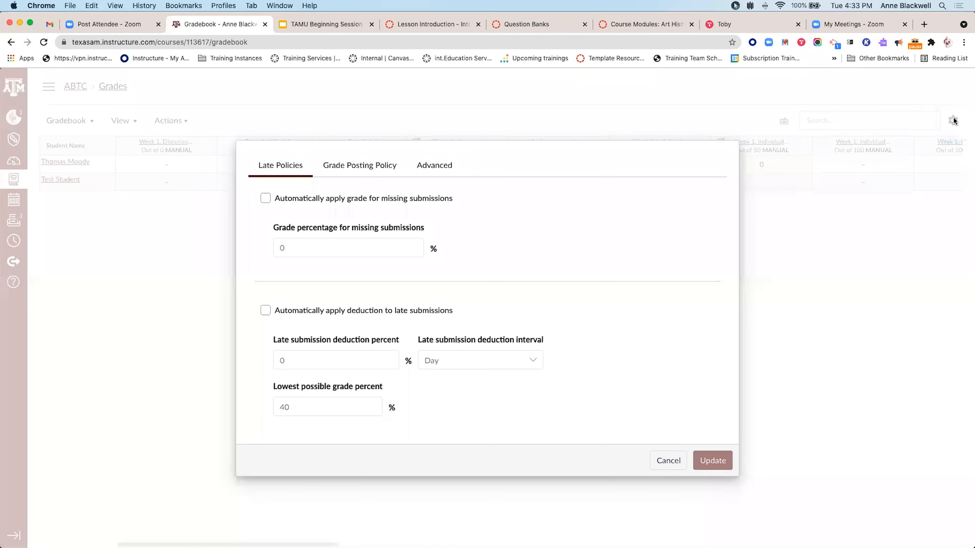
click(482, 173)
click(619, 151)
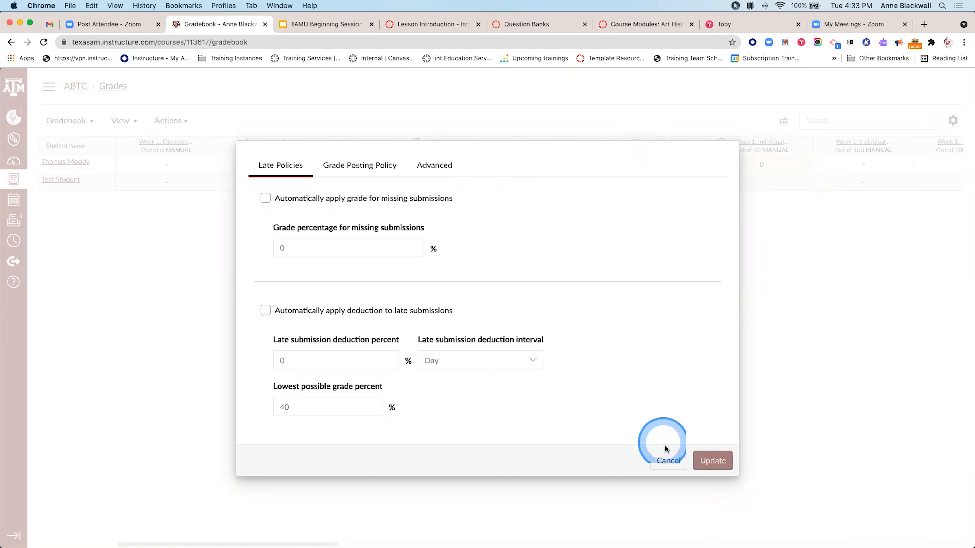
click(668, 460)
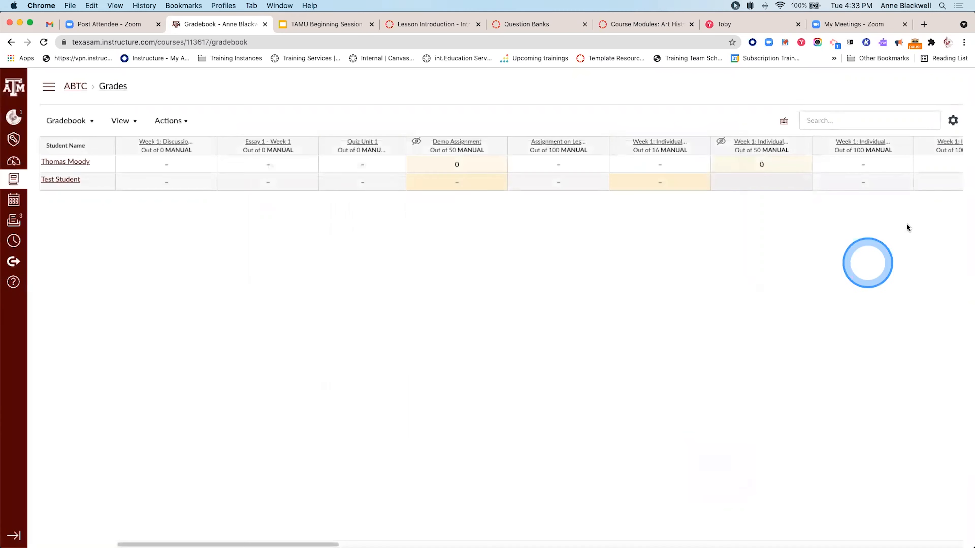
- In the gradebook's Late Policies, automatically apply a grade of 50% for missing submissions
click(945, 121)
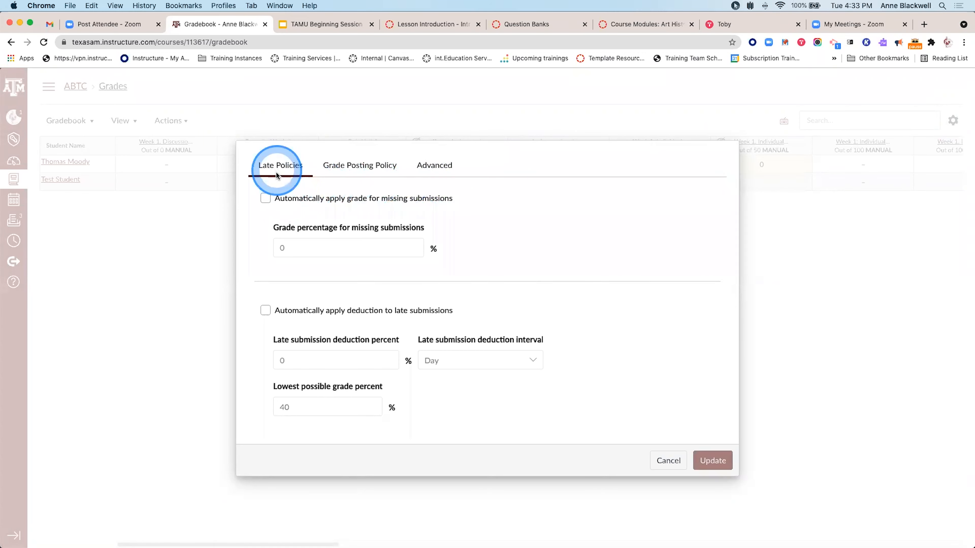
click(265, 199)
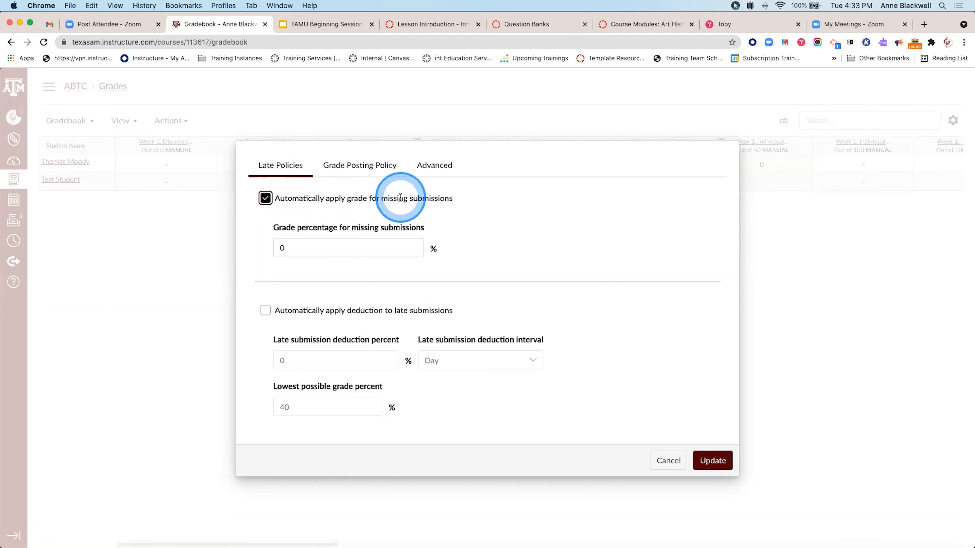
click(289, 247)
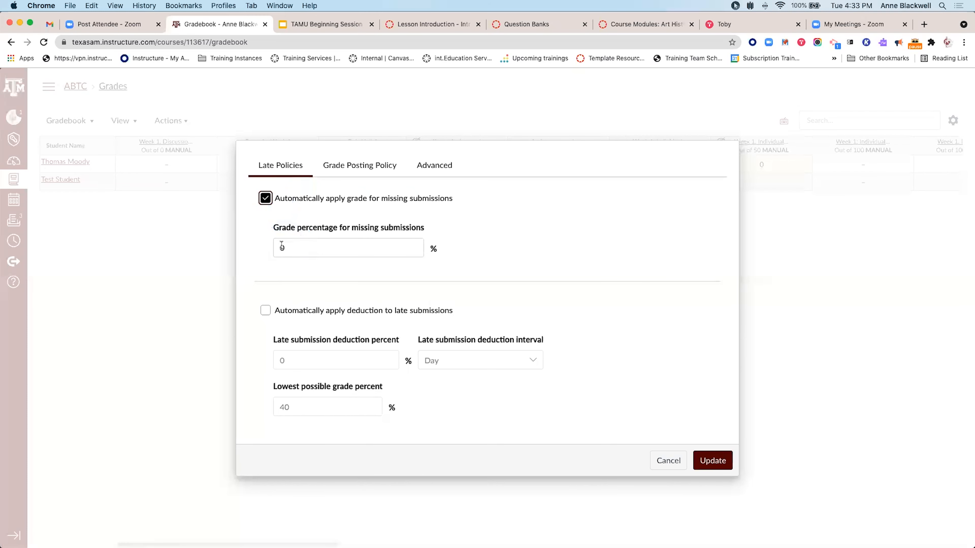
click(284, 248)
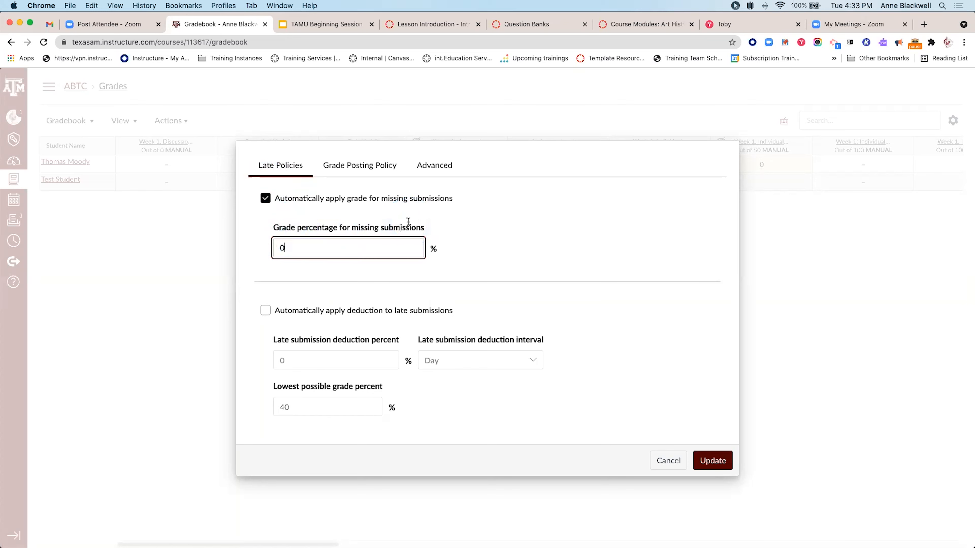
text(50)
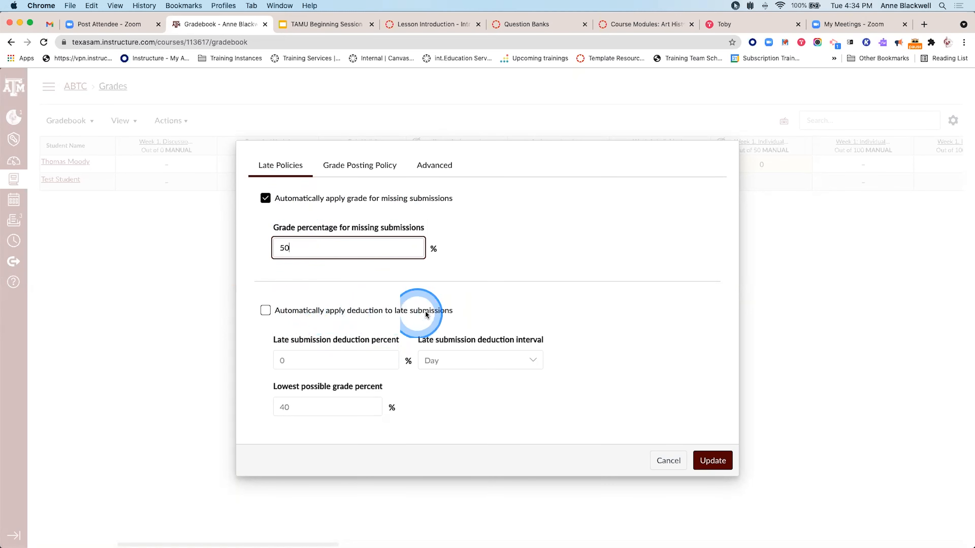
- Automatically apply a deduction to late submissions of 1% with a Day interval
click(266, 312)
click(284, 355)
key(BackSpace)
text(1)
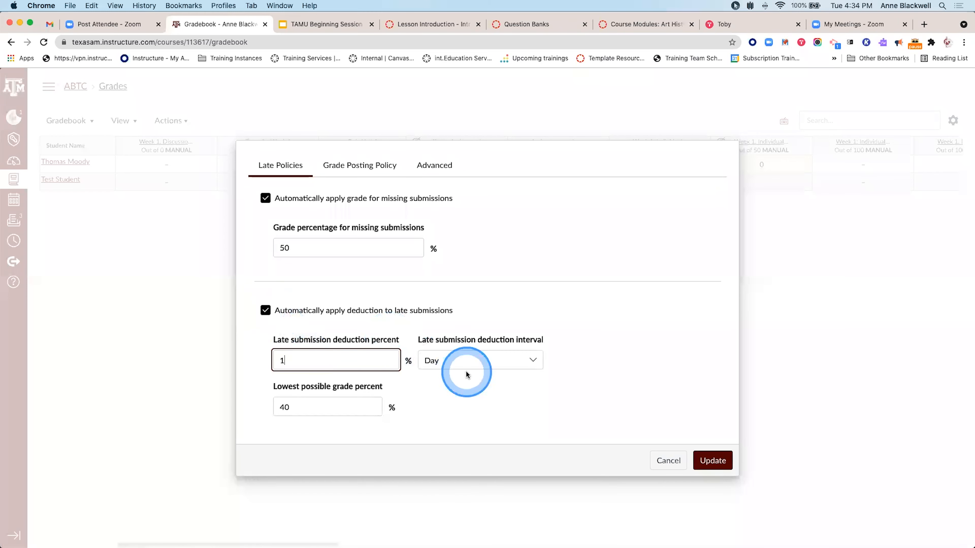
click(464, 363)
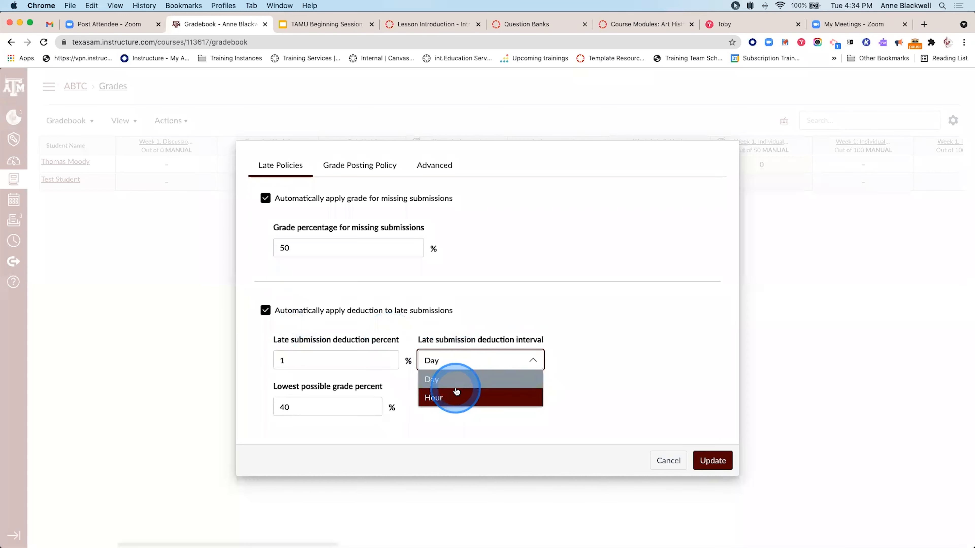
click(456, 380)
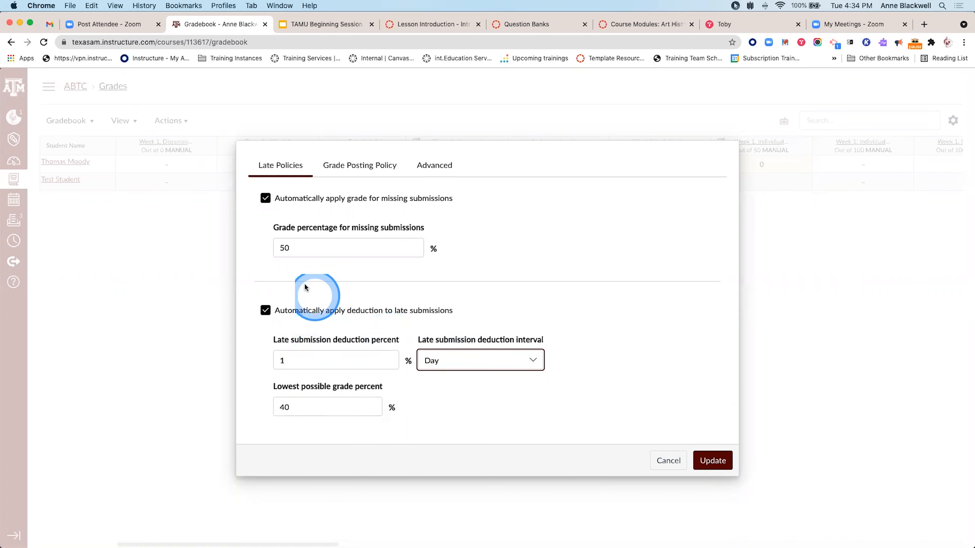
- Set the Grade Posting Policy to Automatically Post Grades, check the Advanced settings and update the gradebook settings
click(354, 167)
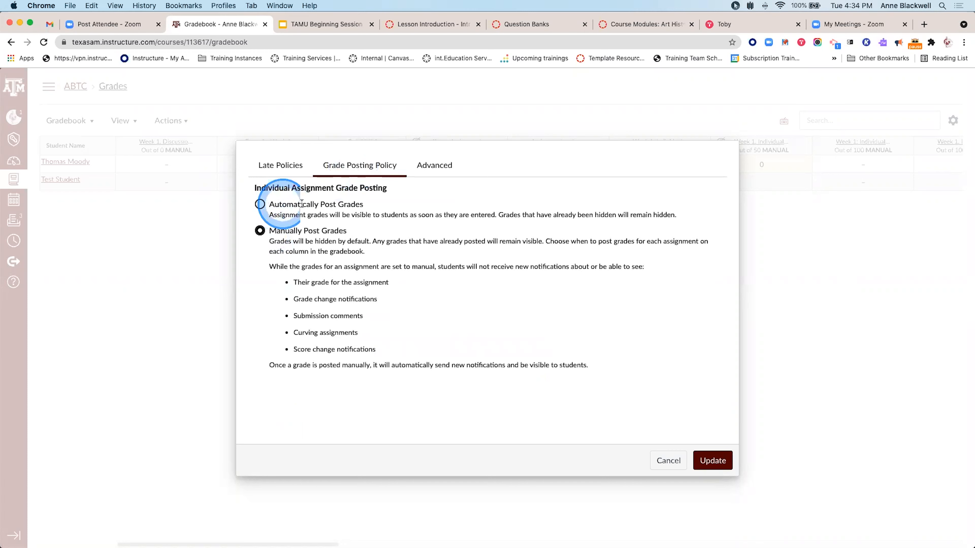
click(259, 204)
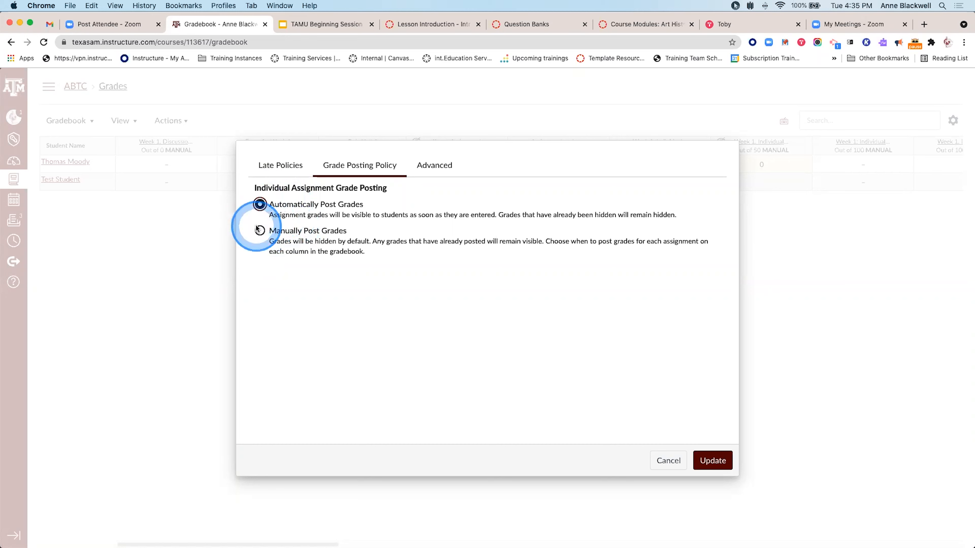
click(433, 166)
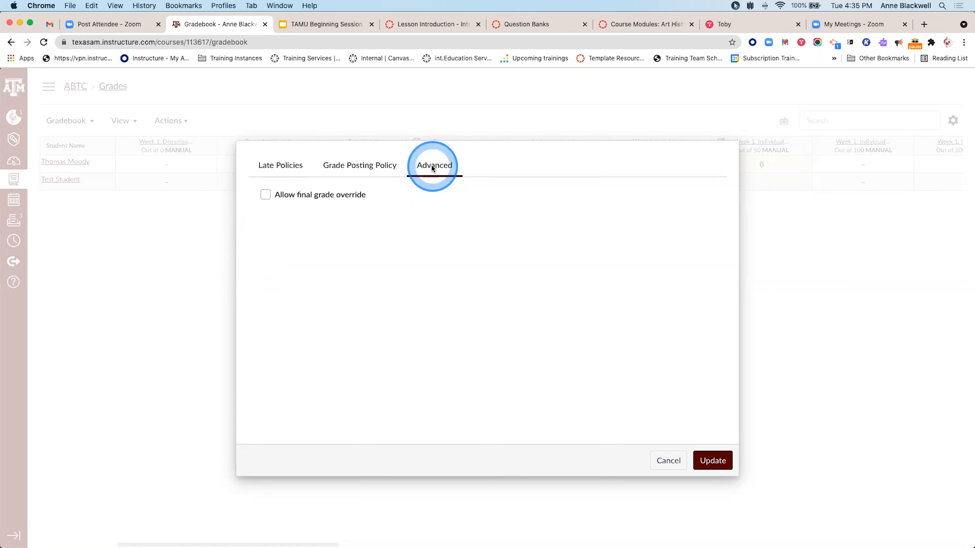
click(264, 194)
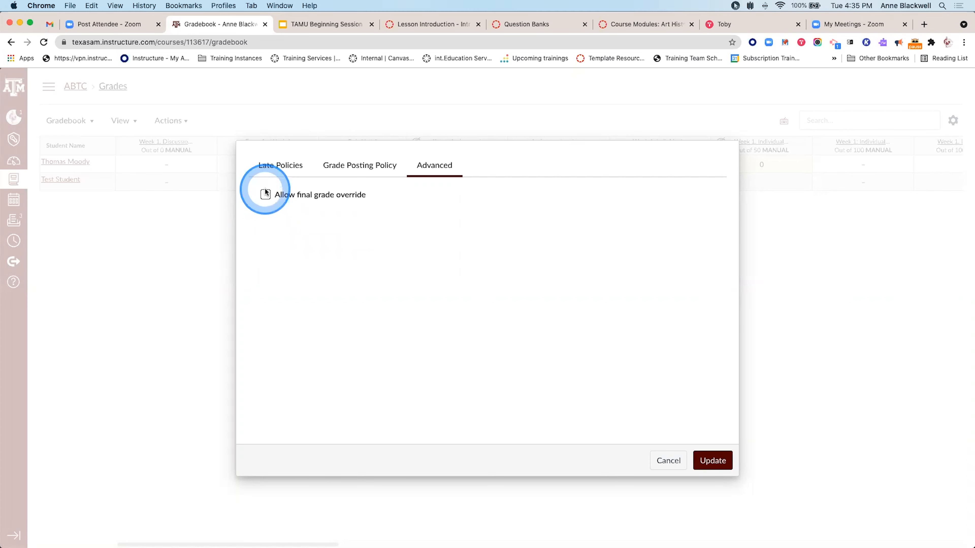
click(338, 165)
click(713, 462)
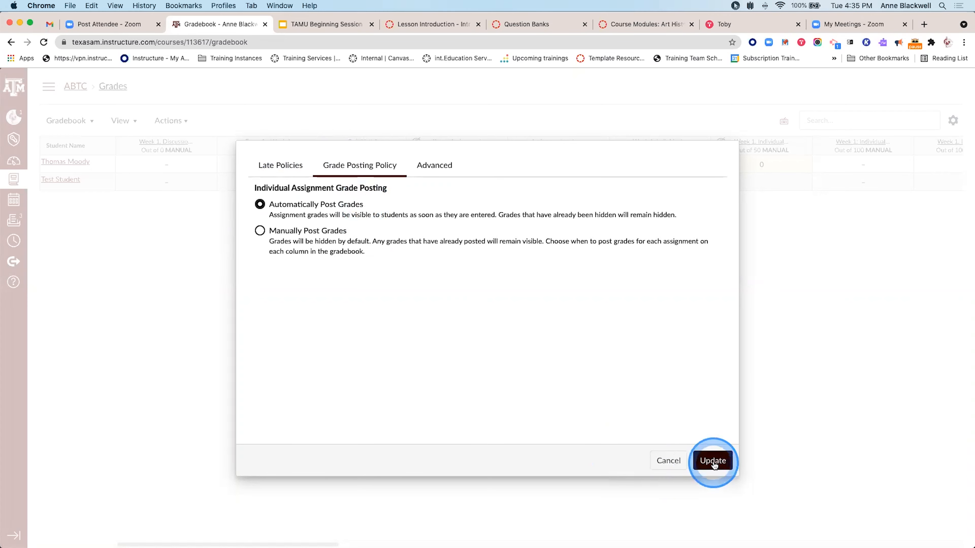
click(613, 192)
click(330, 95)
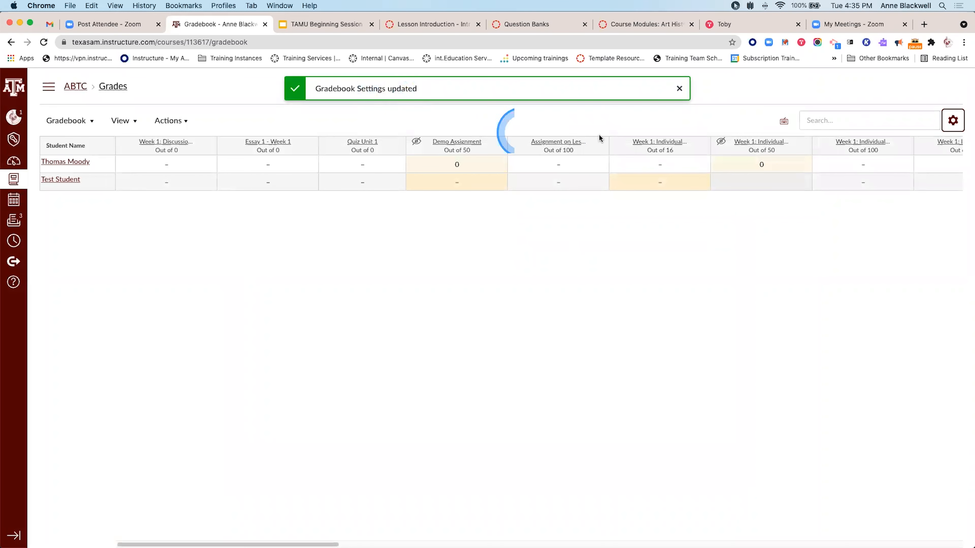
- Move the Total column to the front of the gradebook
scroll(788, 165, right, 5)
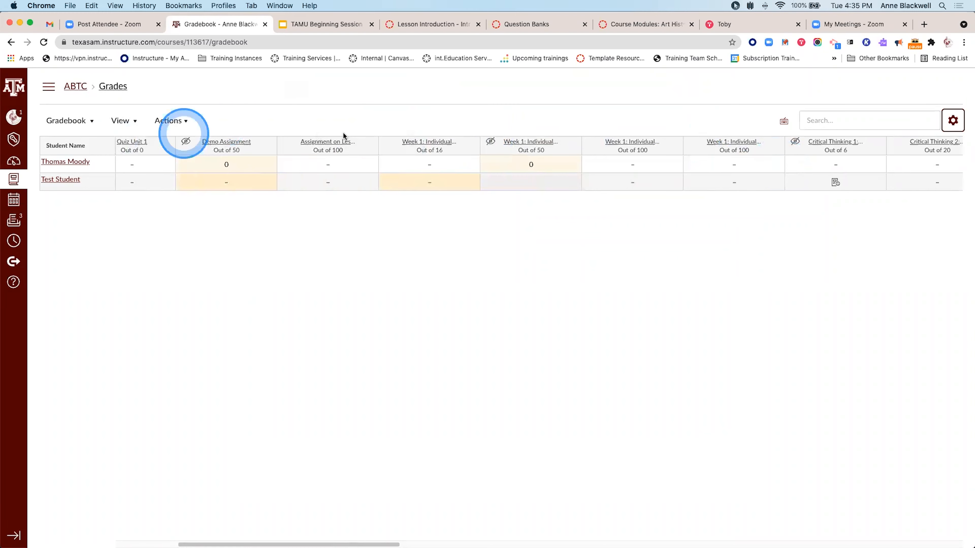
scroll(912, 164, right, 6)
scroll(912, 164, right, 15)
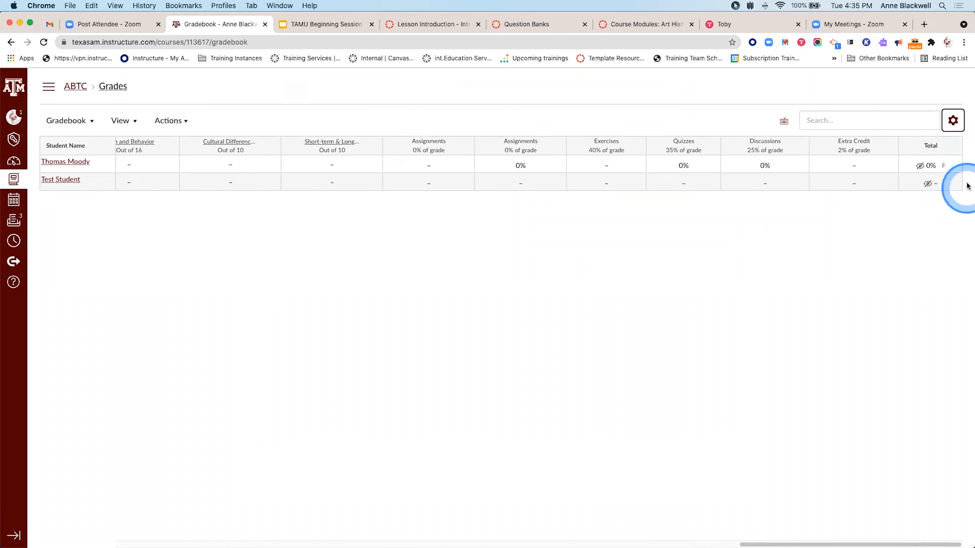
mouse_move(961, 146)
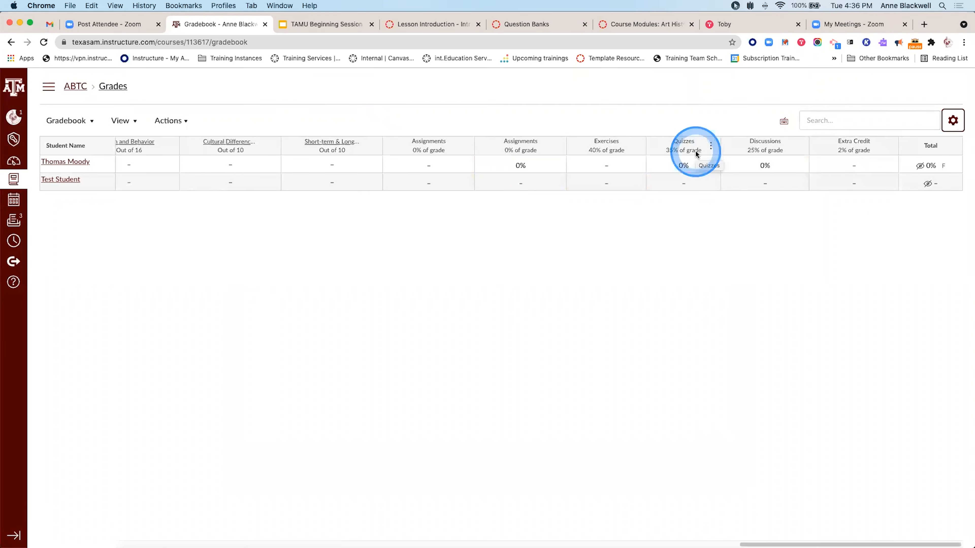
scroll(598, 168, left, 10)
scroll(598, 169, right, 10)
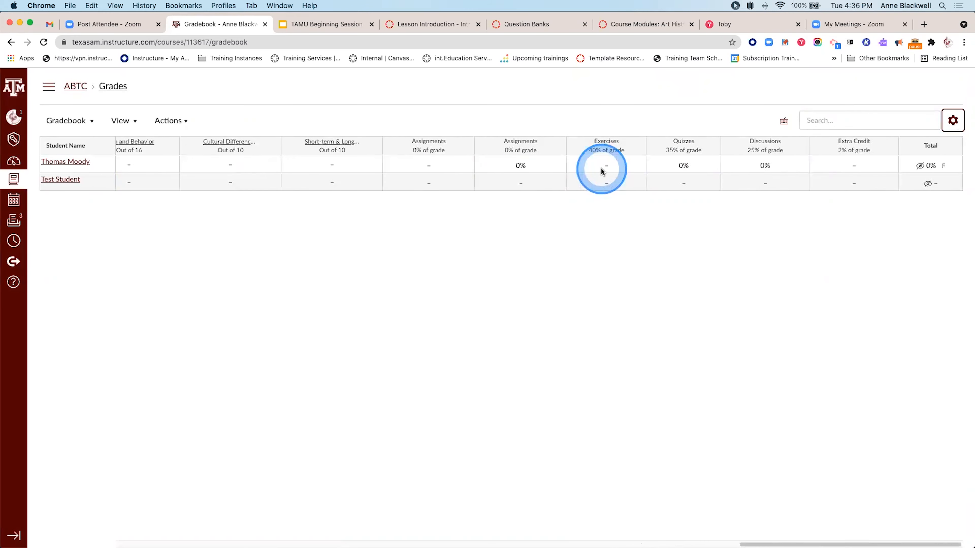
click(952, 147)
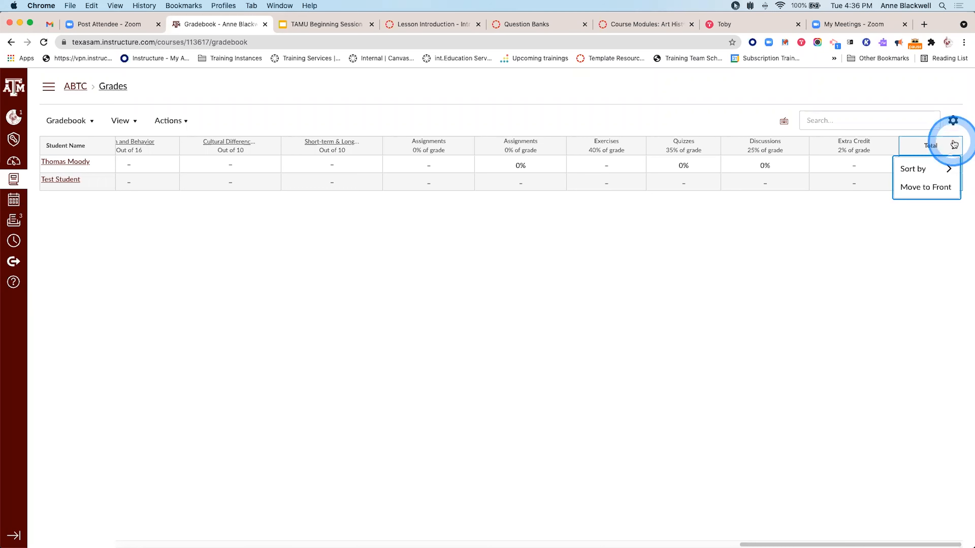
click(916, 188)
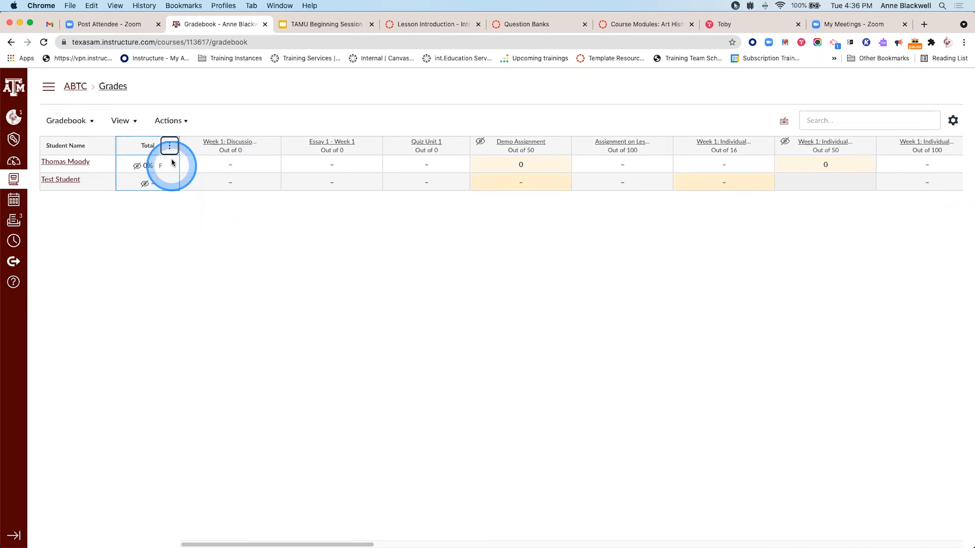
- Show the Total column's options for sorting and moving it to the end without changing its placement
click(169, 147)
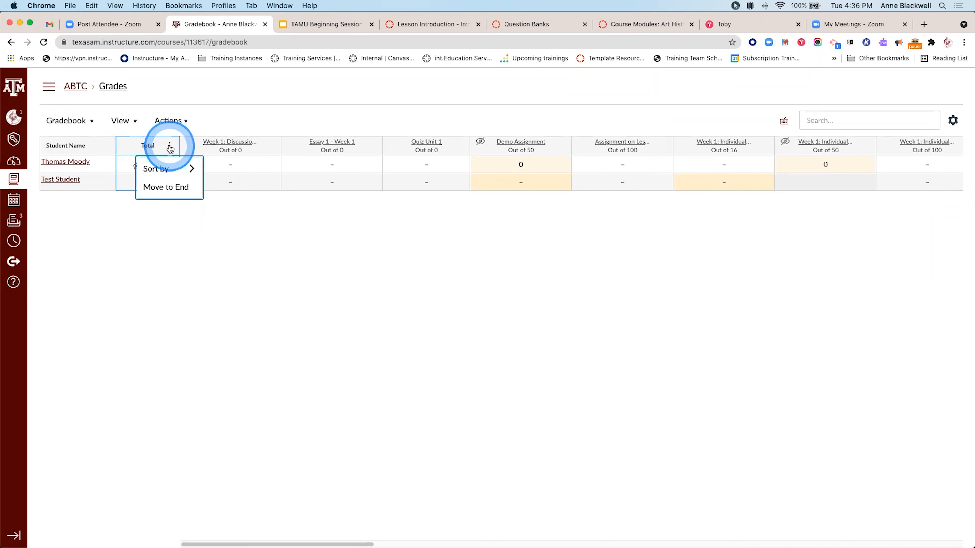
click(167, 192)
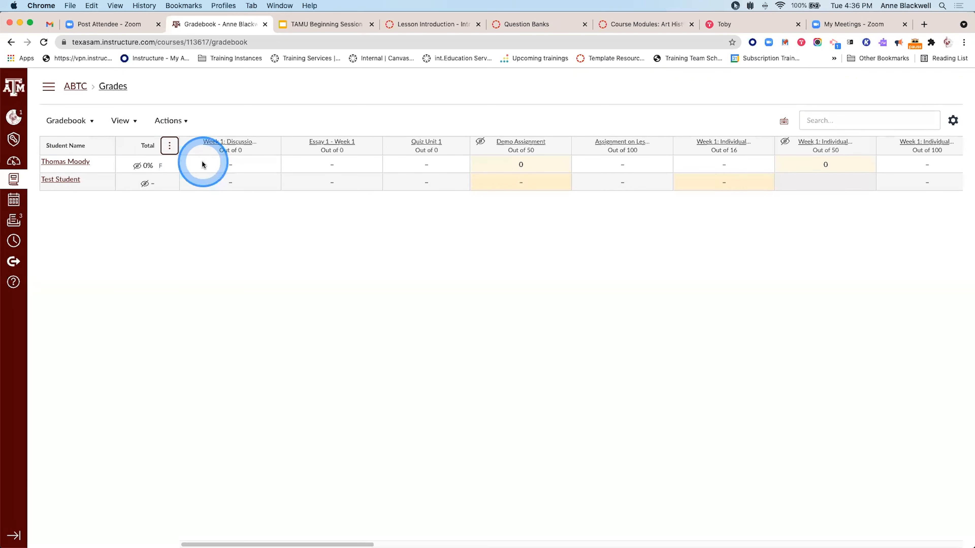
click(158, 147)
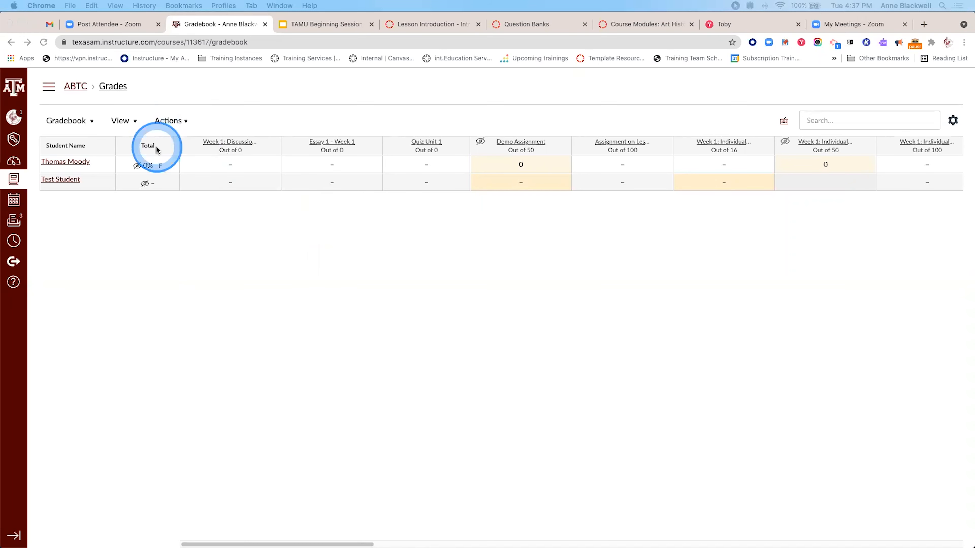
click(92, 122)
click(131, 122)
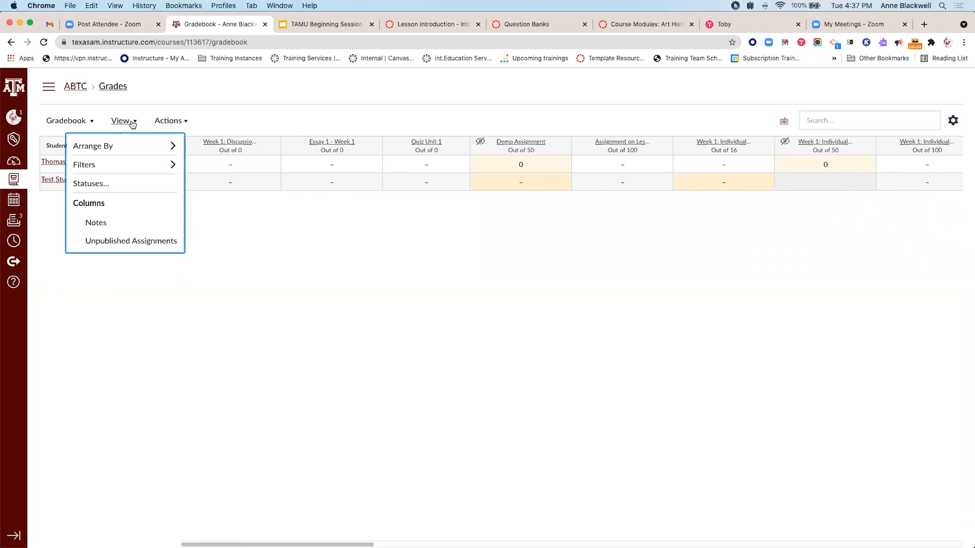
click(130, 146)
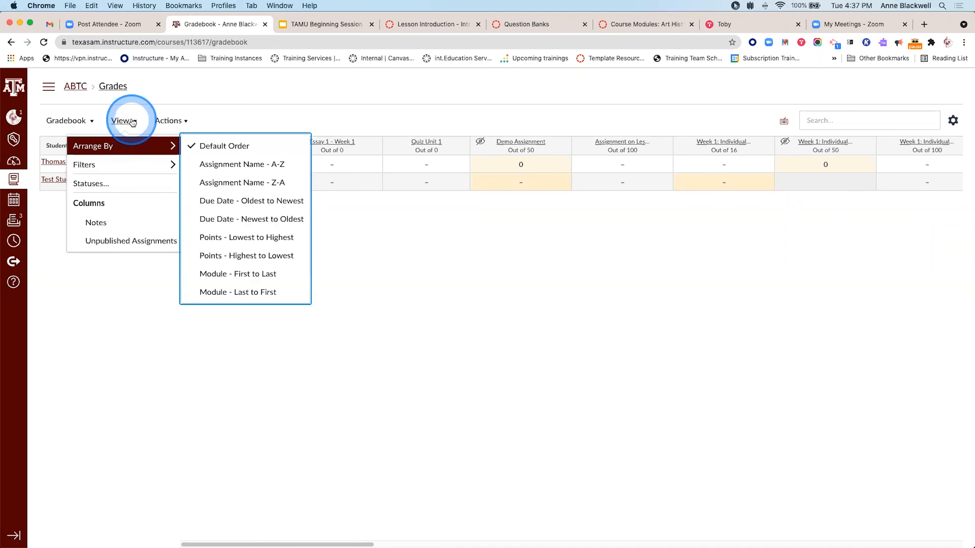
click(130, 164)
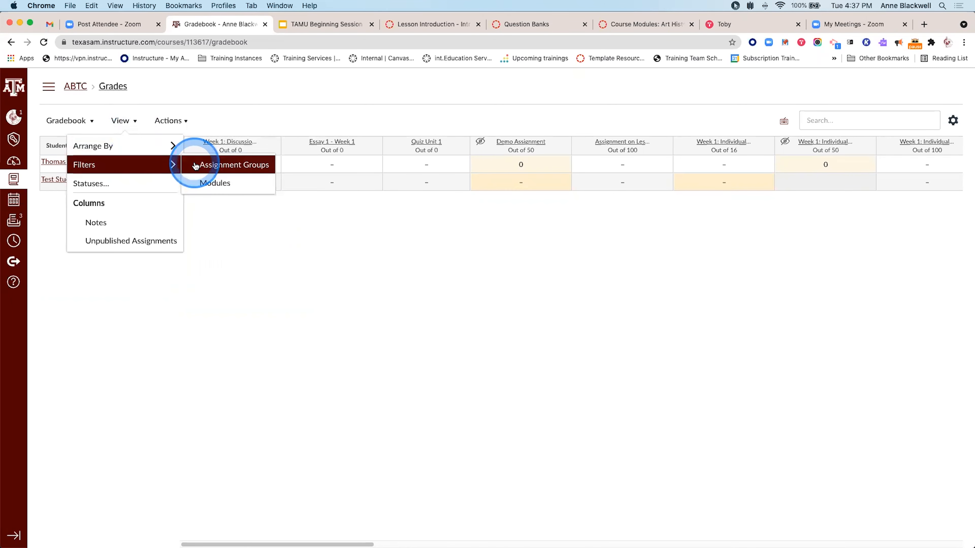
click(208, 165)
click(142, 125)
mouse_move(142, 164)
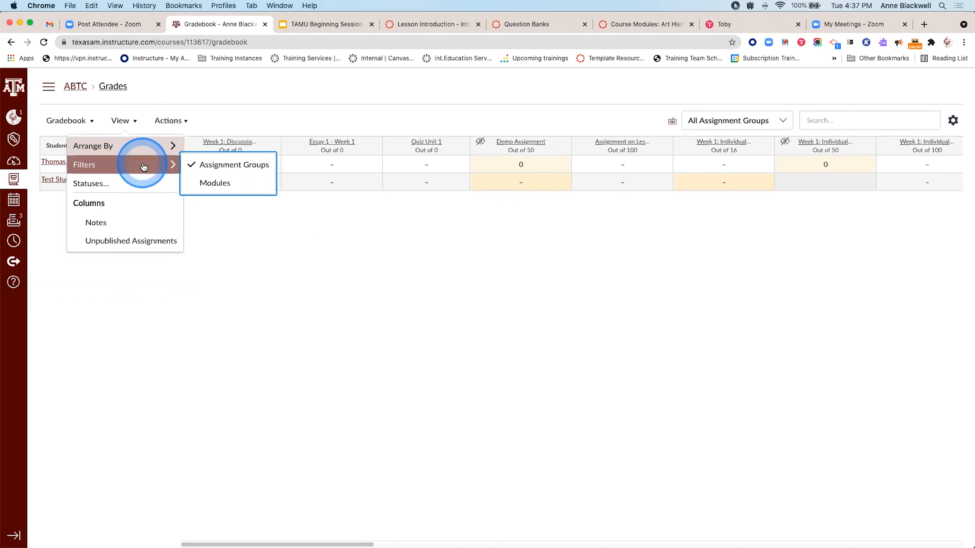
click(207, 165)
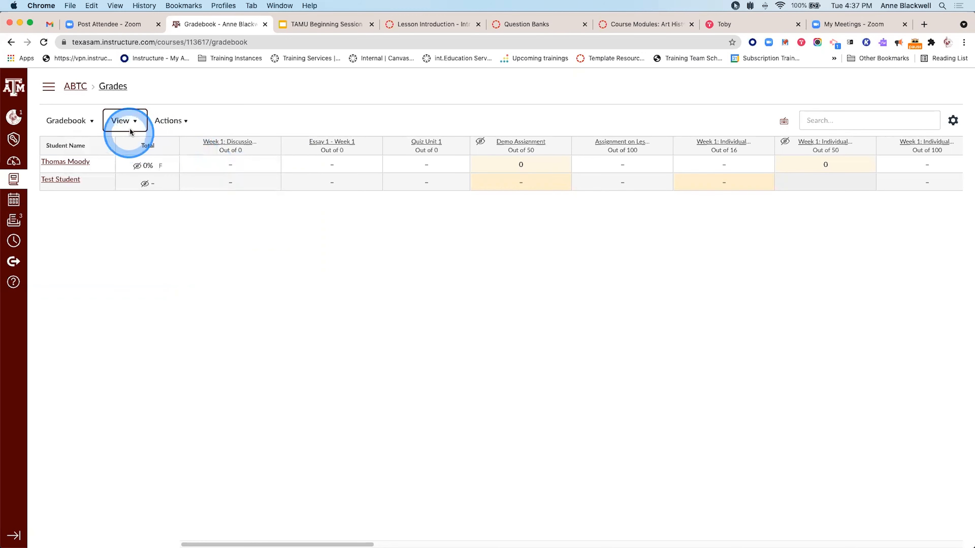
- Add the Assignment Groups filter and narrow the gradebook to Discussions, followed by Quizzes
click(135, 121)
click(144, 165)
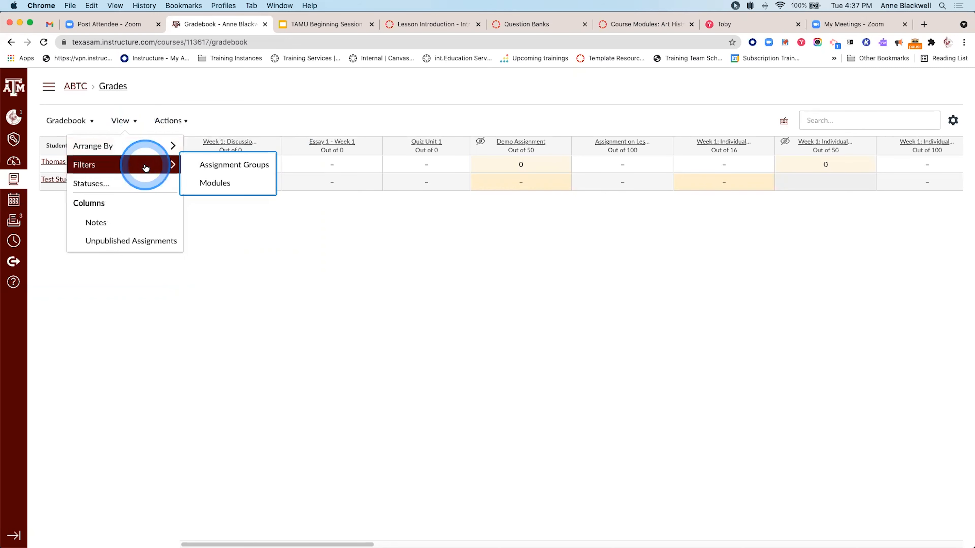
click(188, 166)
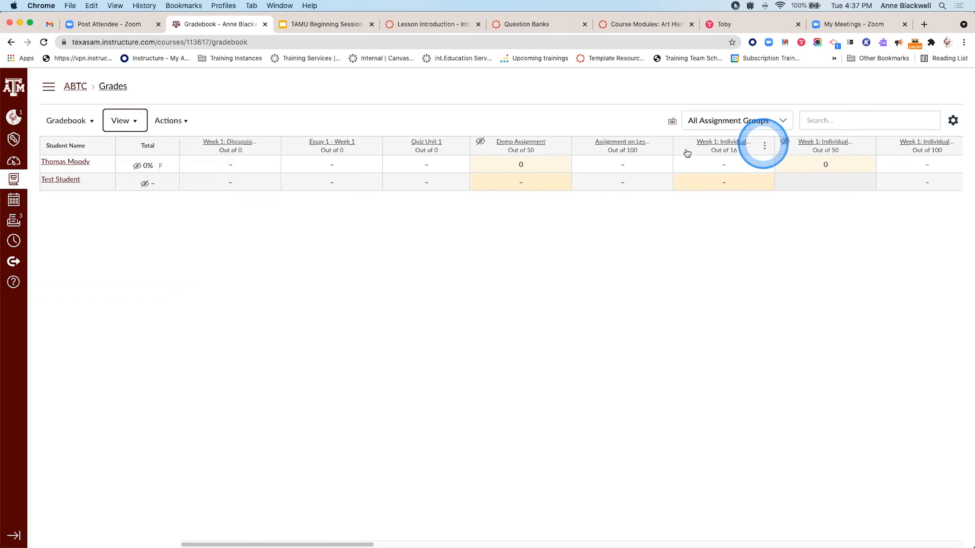
click(773, 128)
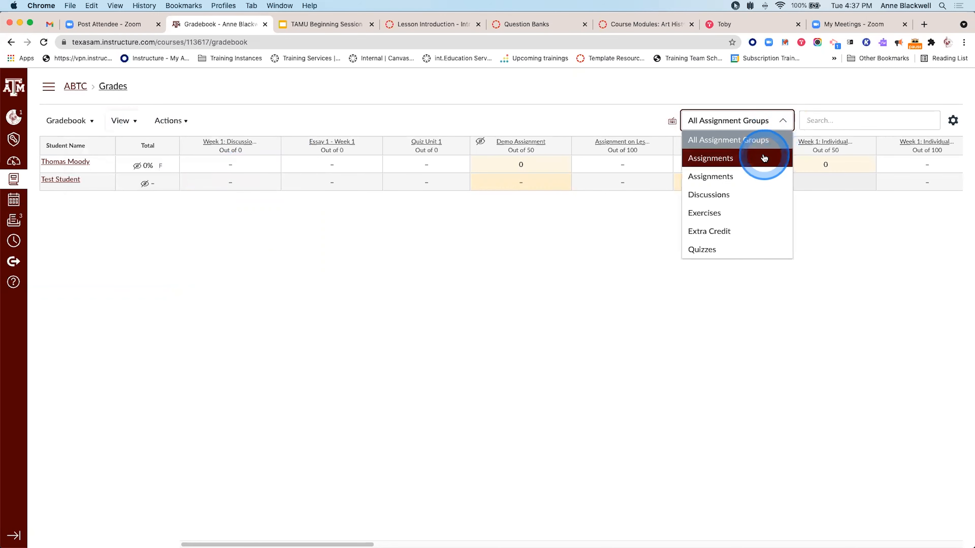
click(707, 198)
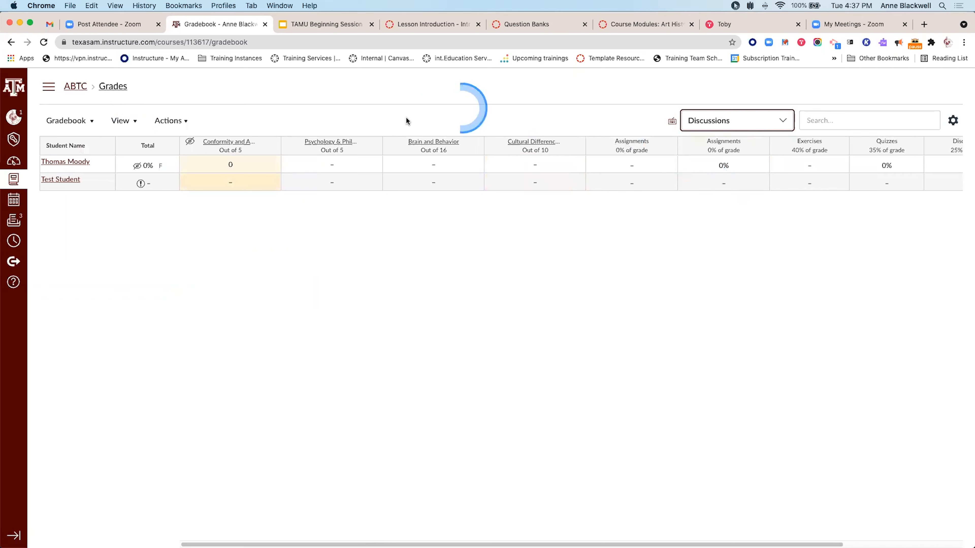
click(753, 123)
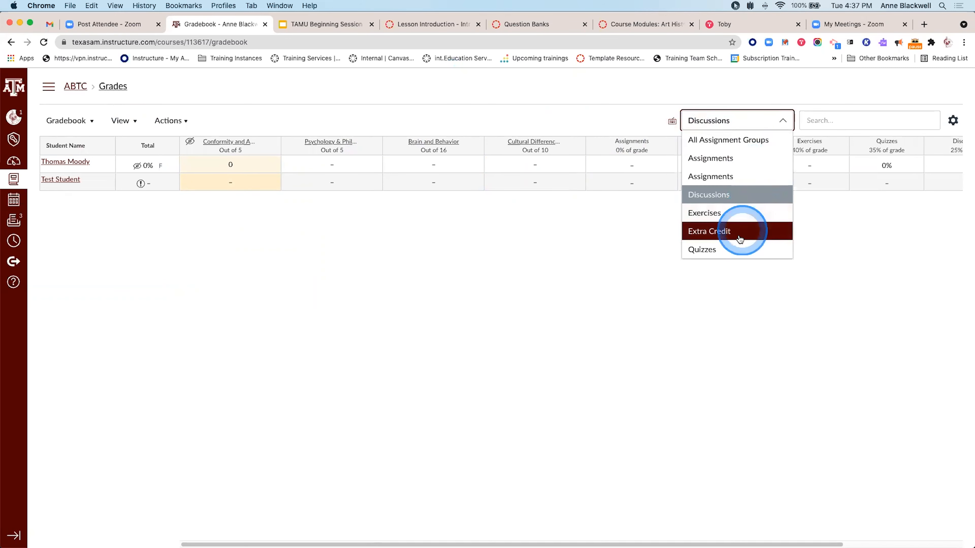
click(735, 250)
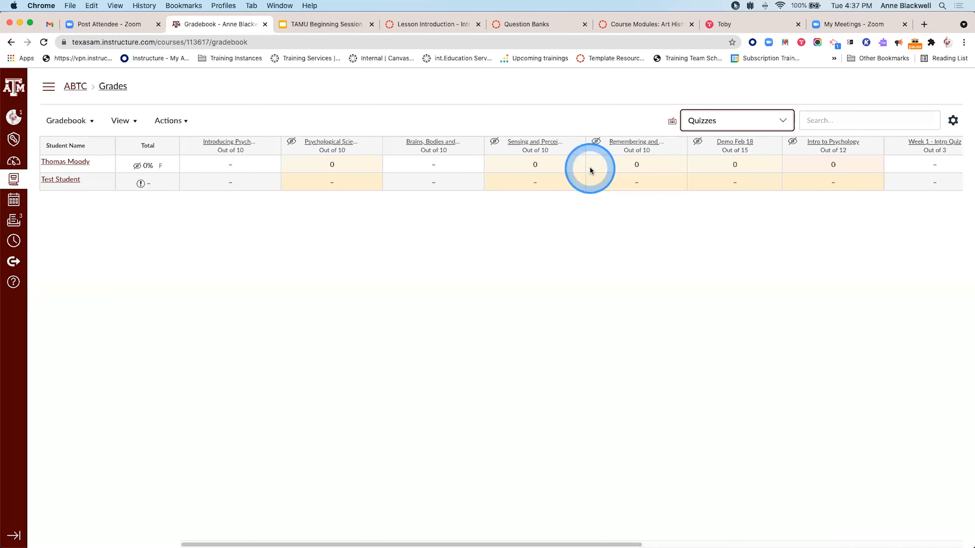
- Add the Modules filter and limit the quizzes to the module Lesson 1 - Introducing Psychology
click(136, 123)
mouse_move(133, 166)
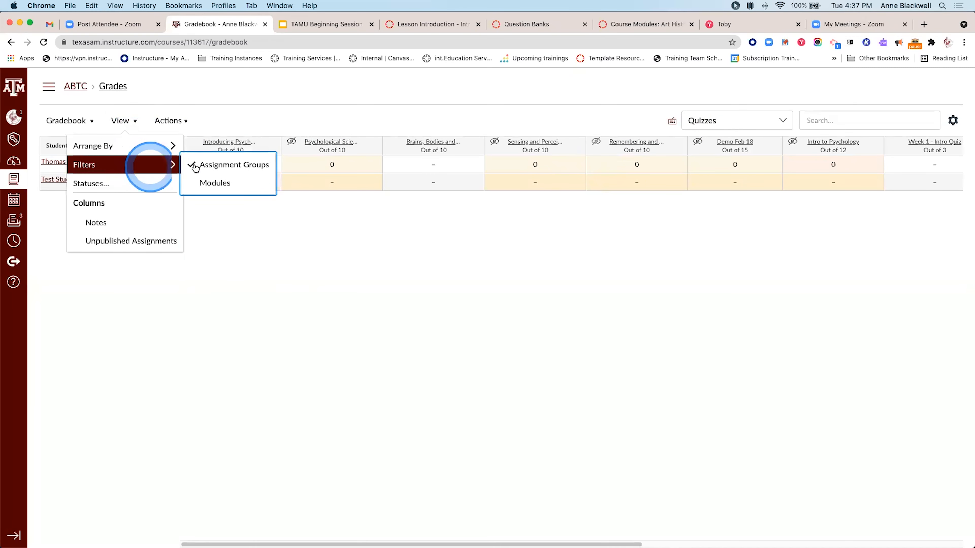
click(218, 186)
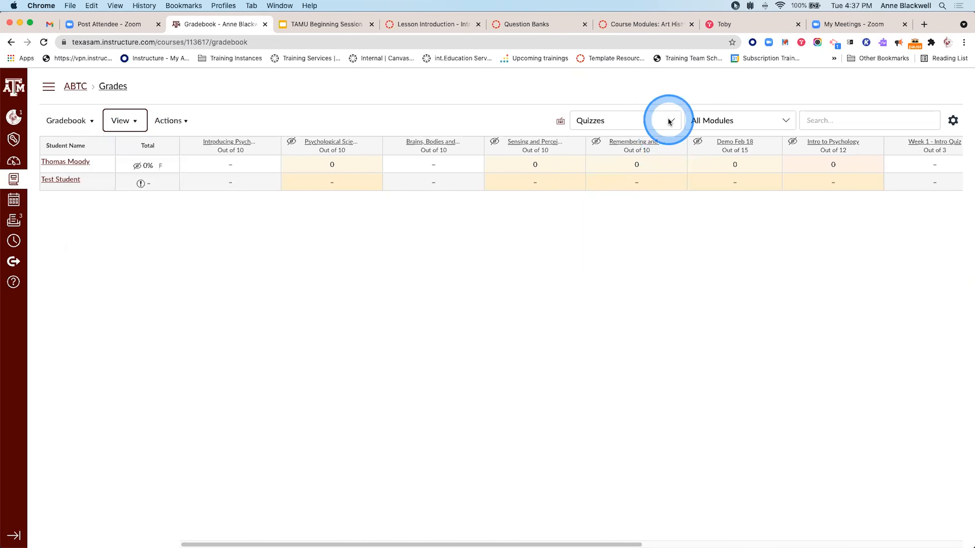
click(751, 122)
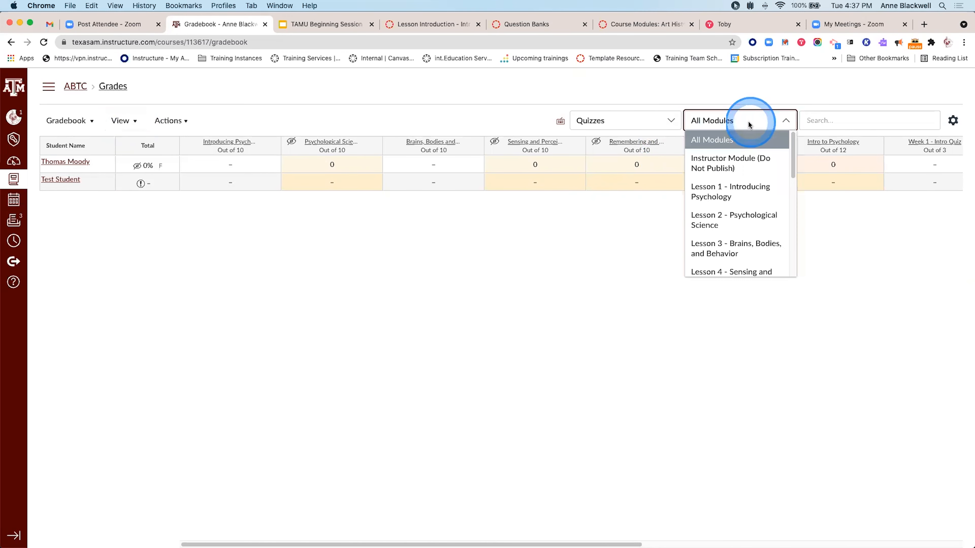
click(755, 195)
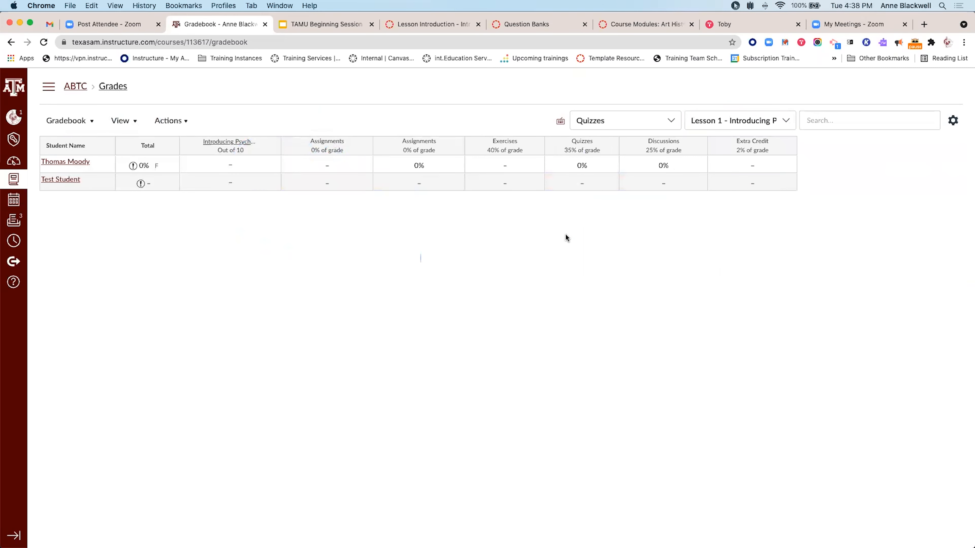
click(389, 154)
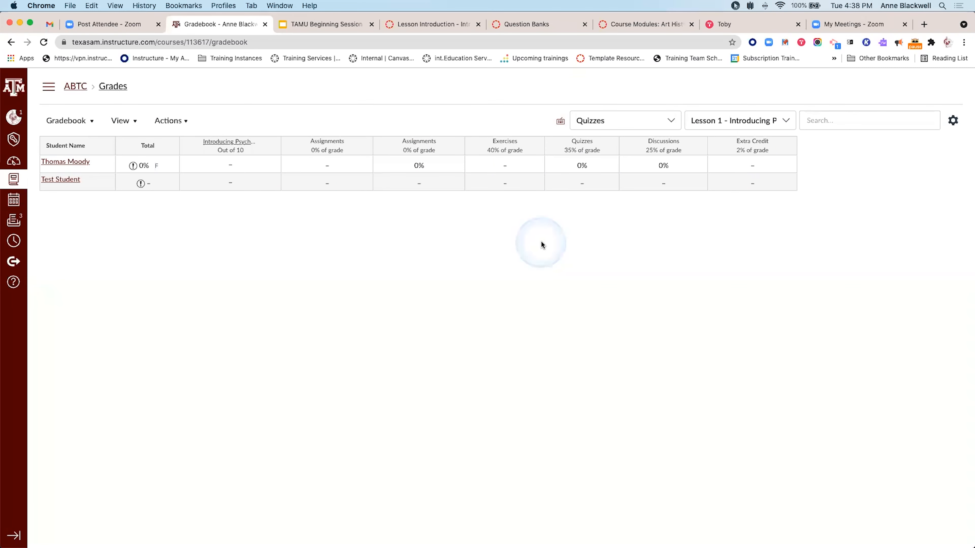
- Switch the module filter to Lesson 2 - Psychological Science and the assignment group filter to the first Assignments group
click(755, 120)
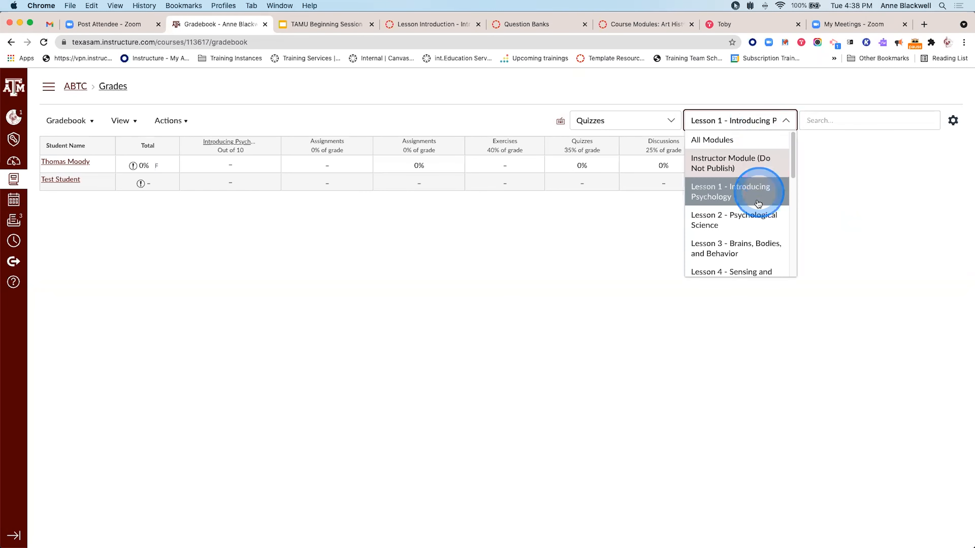
click(751, 215)
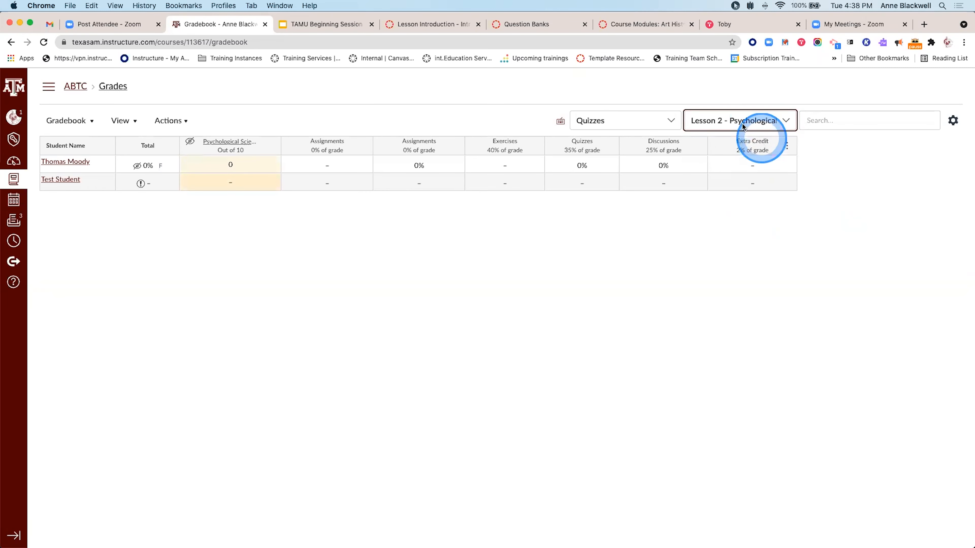
click(653, 122)
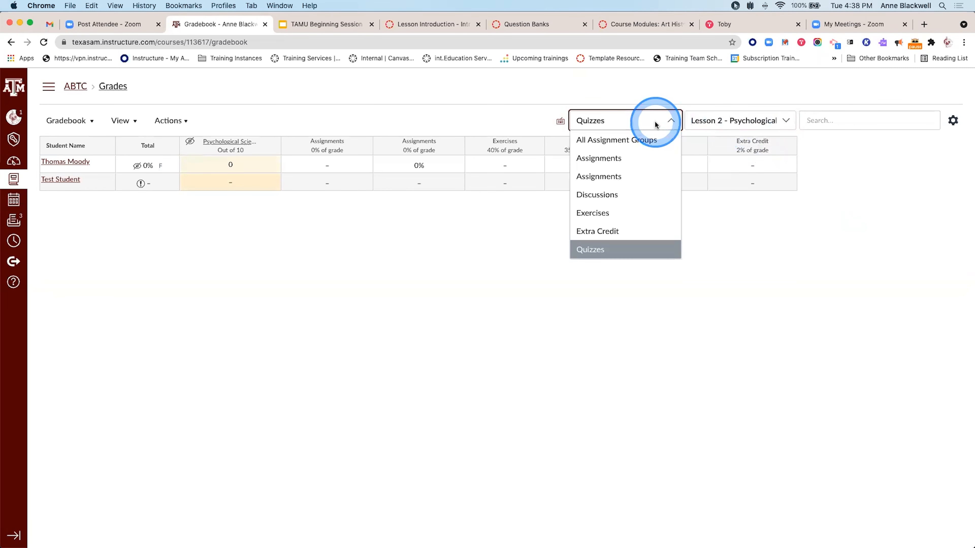
click(649, 157)
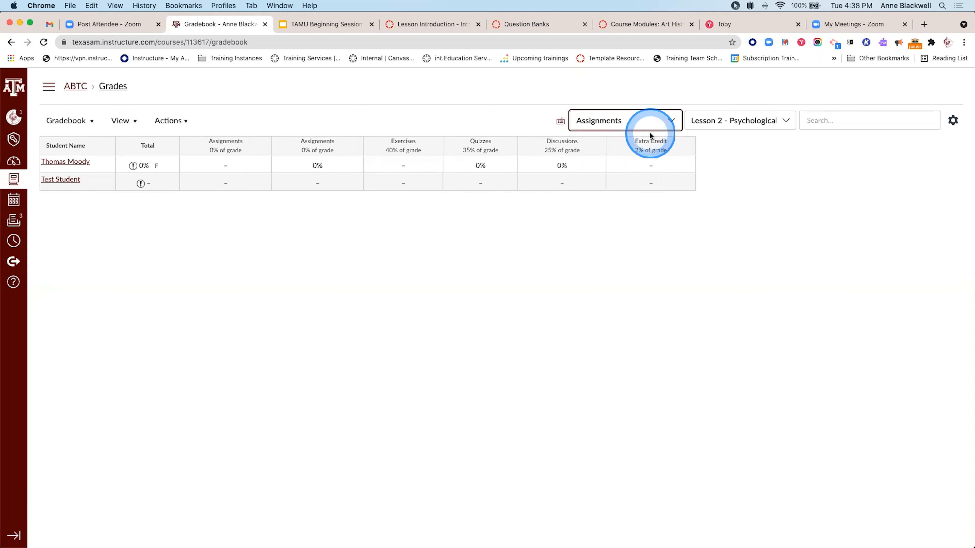
- Remove the Assignment Groups filter and limit the gradebook to the module Lesson 1 - Introducing Psychology
click(129, 121)
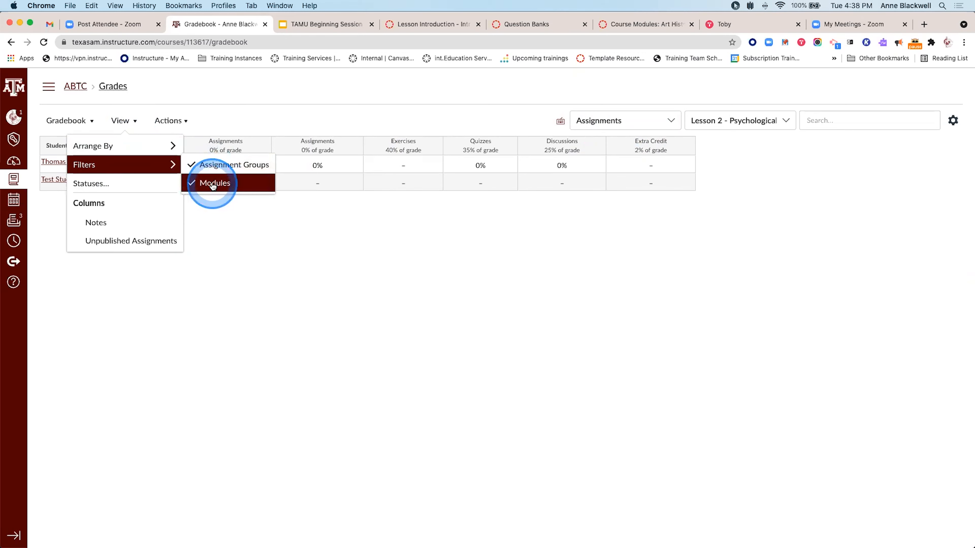
click(213, 168)
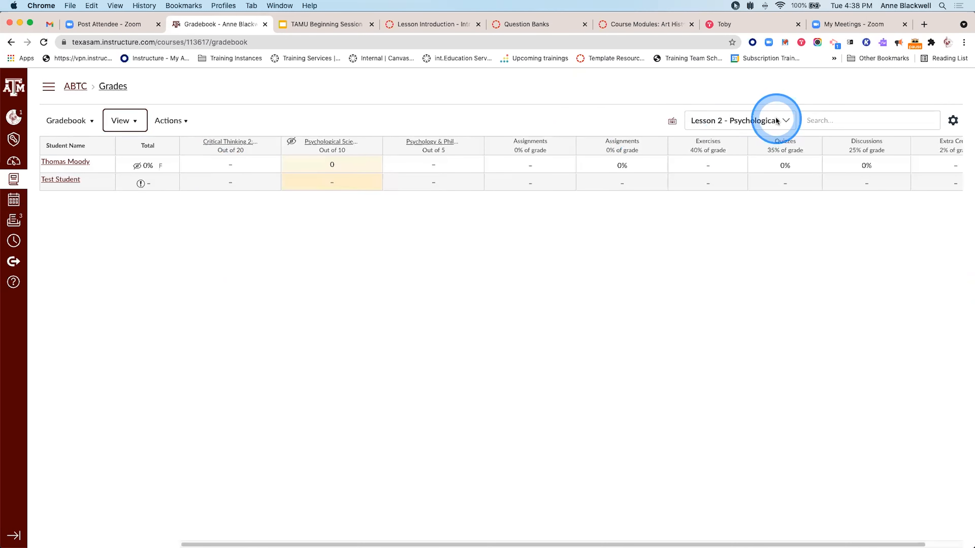
click(784, 122)
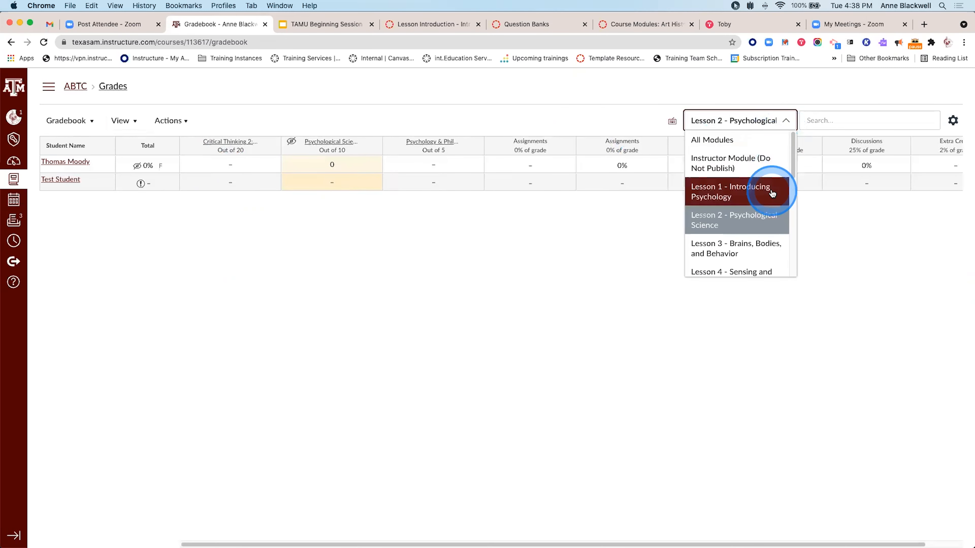
click(737, 194)
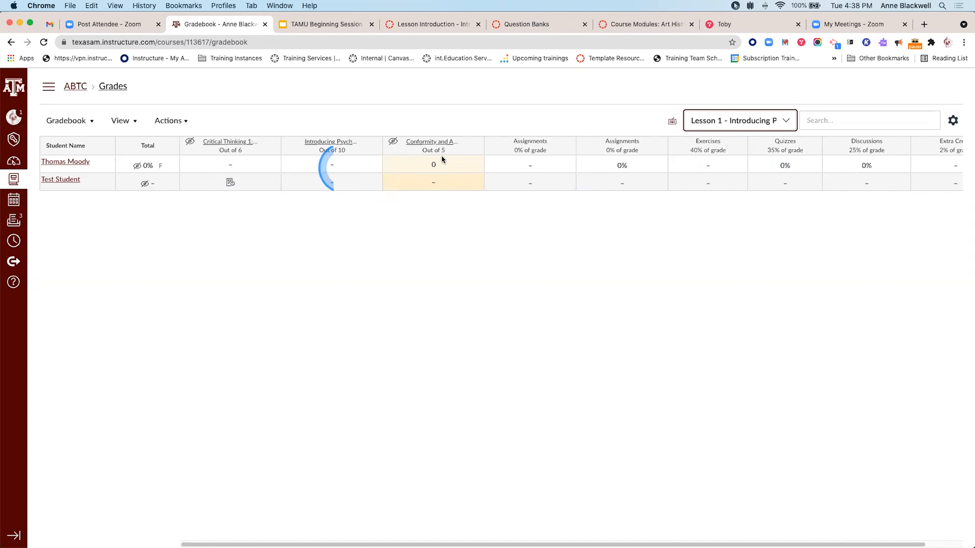
scroll(470, 176, right, 2)
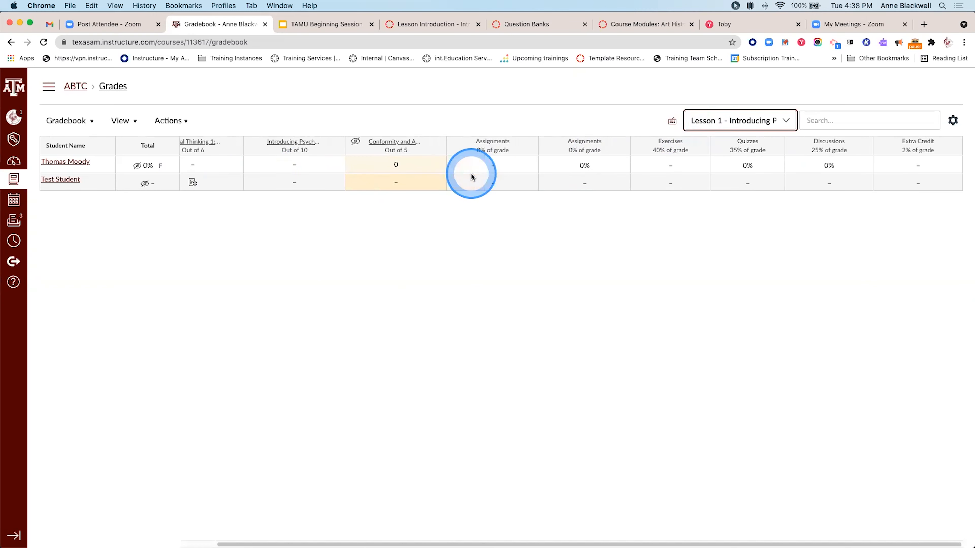
- Examine the gradebook's filter choices and the colors assigned to the submission statuses without changing them
click(132, 122)
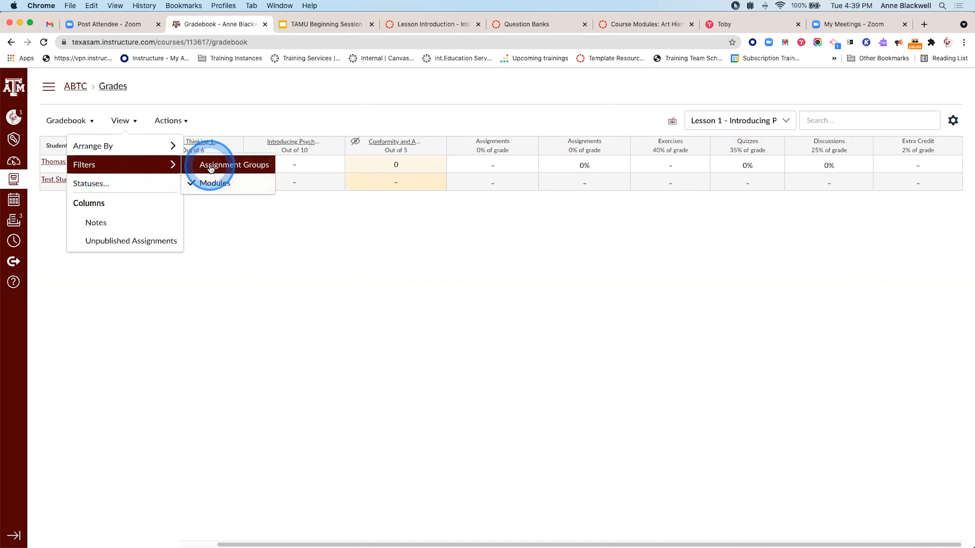
click(247, 245)
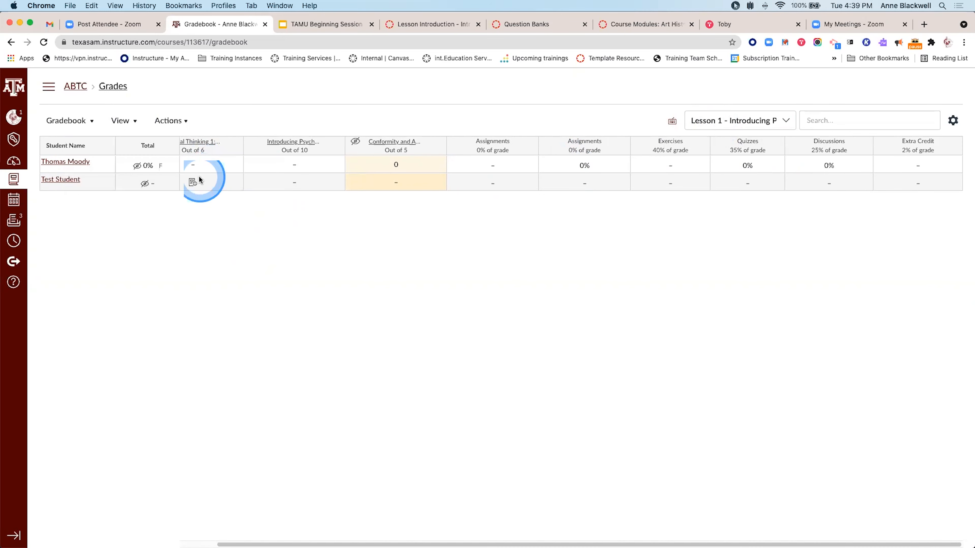
click(132, 122)
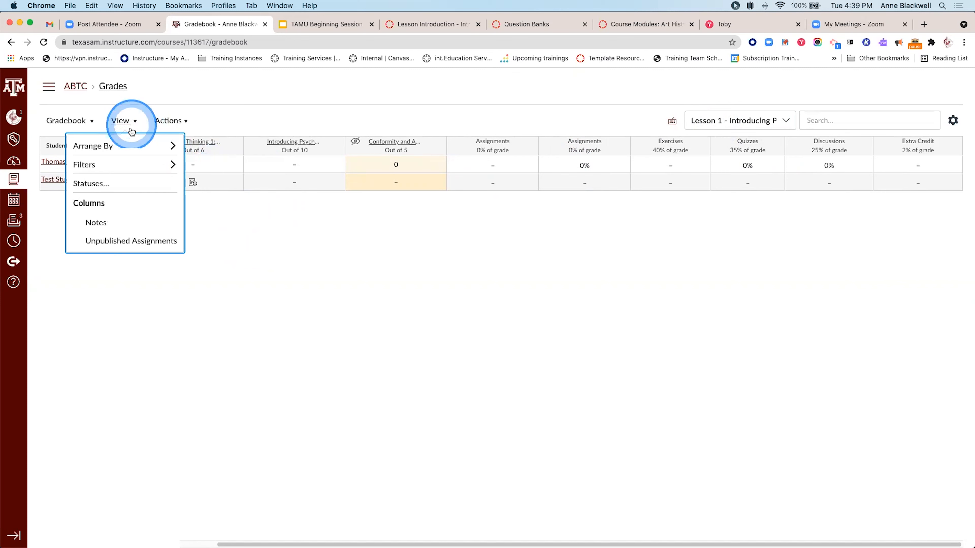
click(123, 186)
click(548, 303)
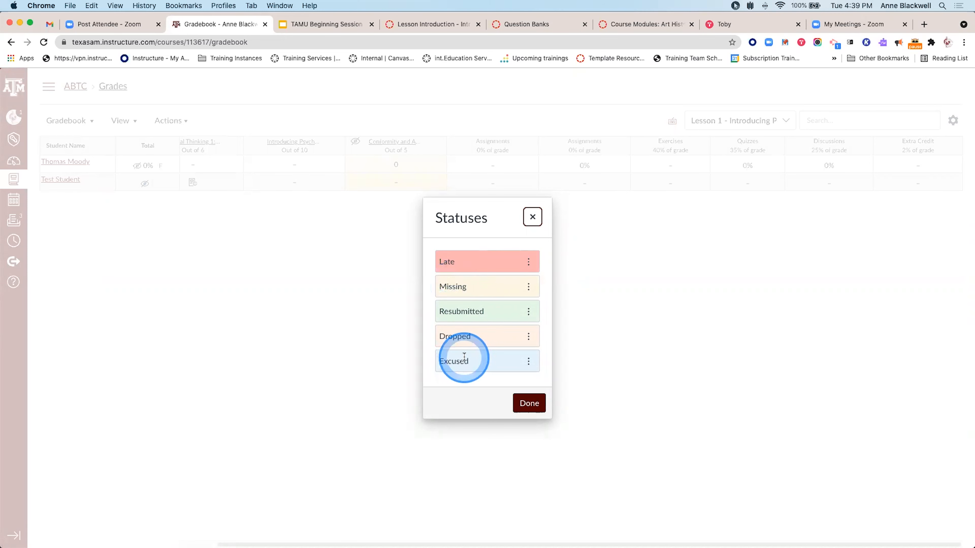
click(532, 218)
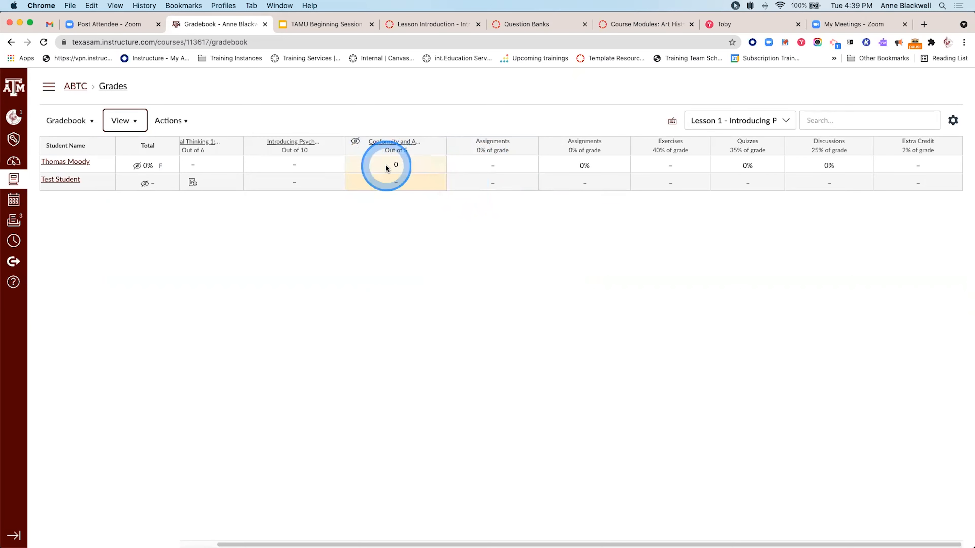
click(130, 122)
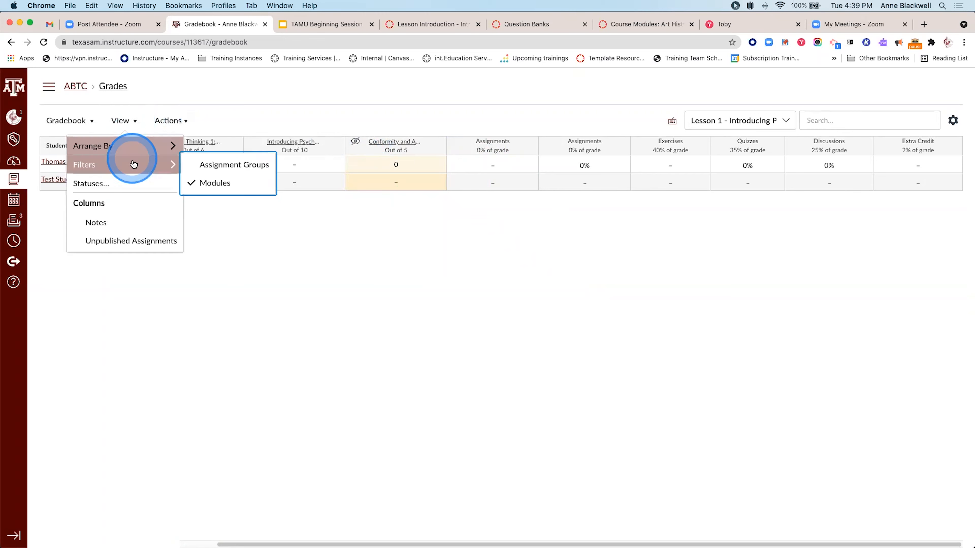
click(134, 182)
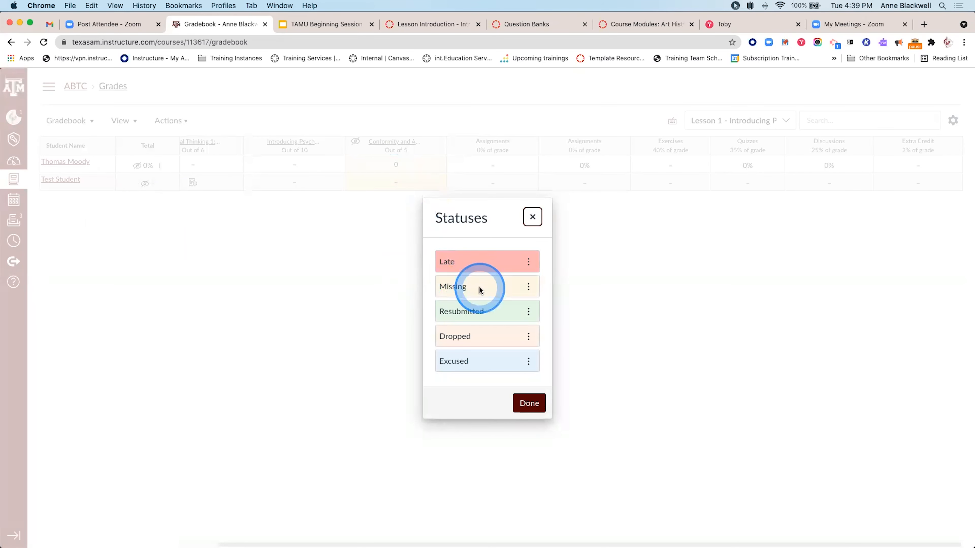
click(532, 217)
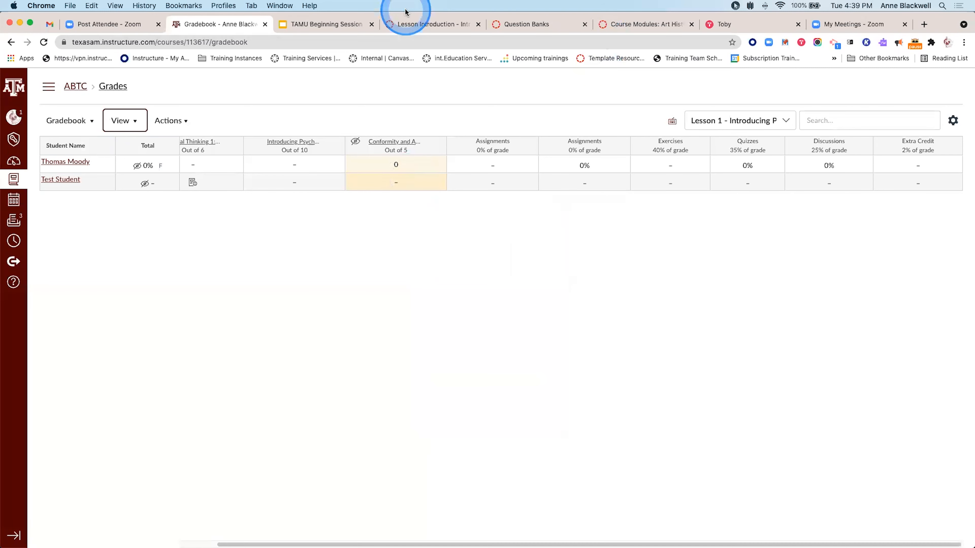
- Show the Notes column to save the note "Note here" for the first listed student, and hide the column again
click(132, 122)
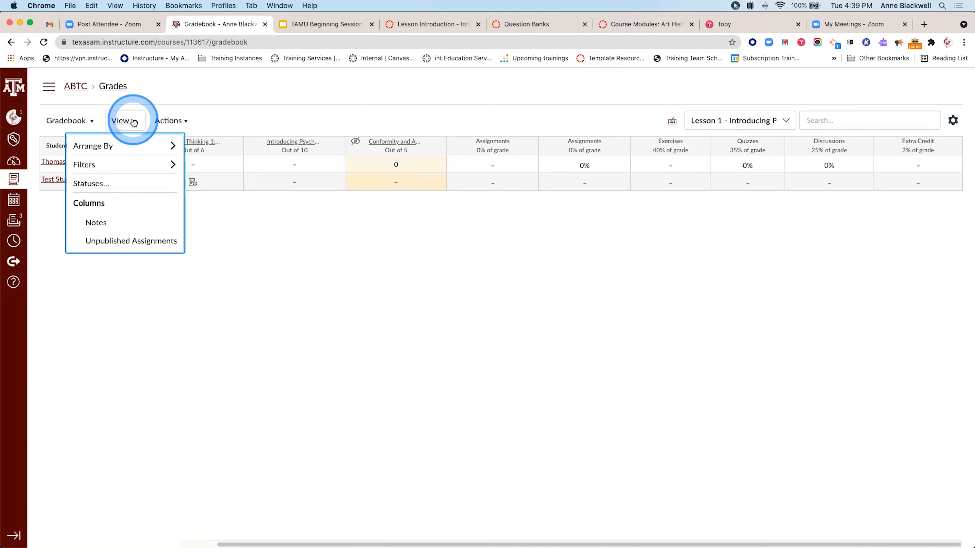
click(132, 226)
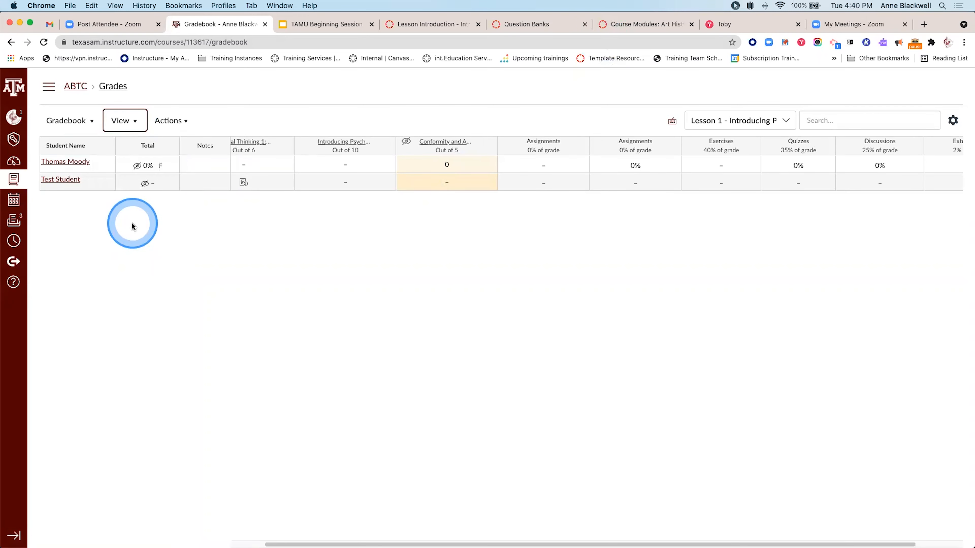
click(197, 170)
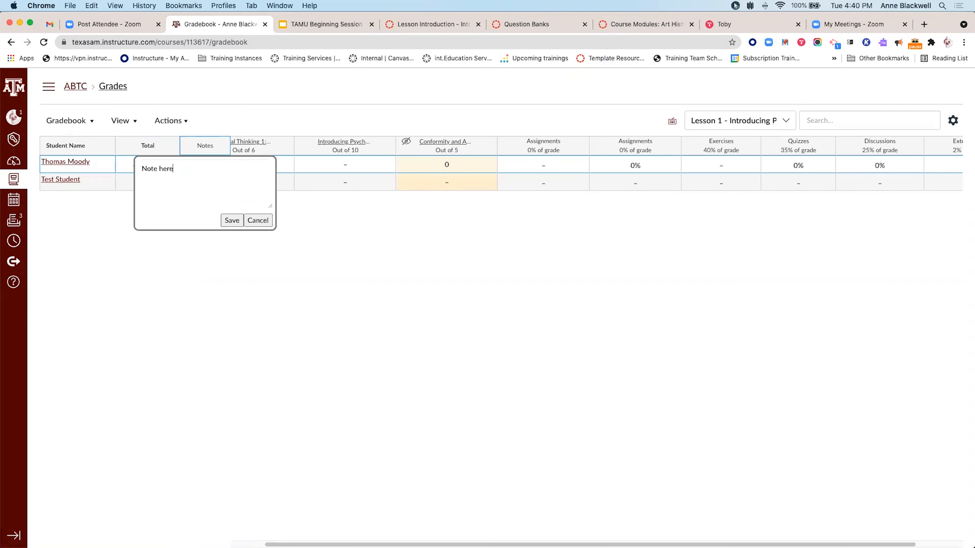
click(231, 219)
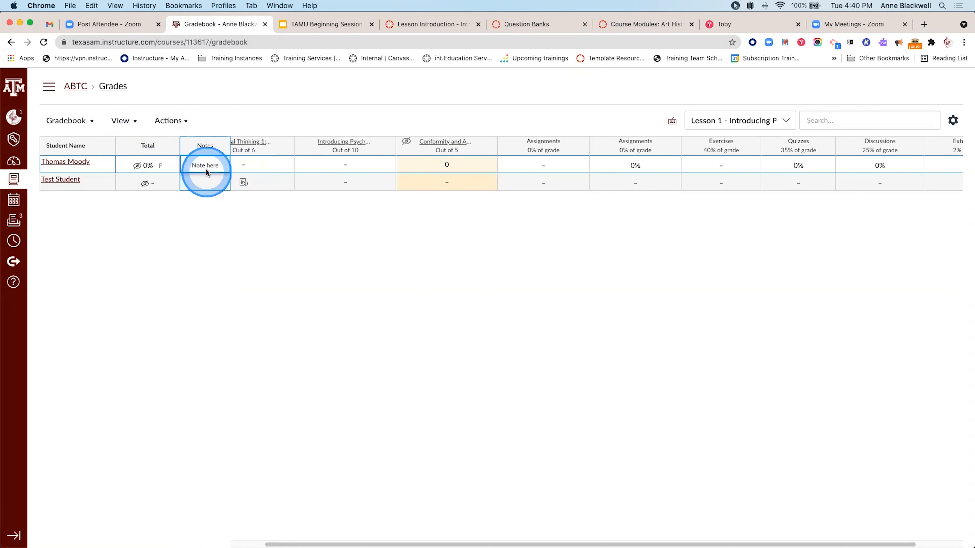
click(124, 121)
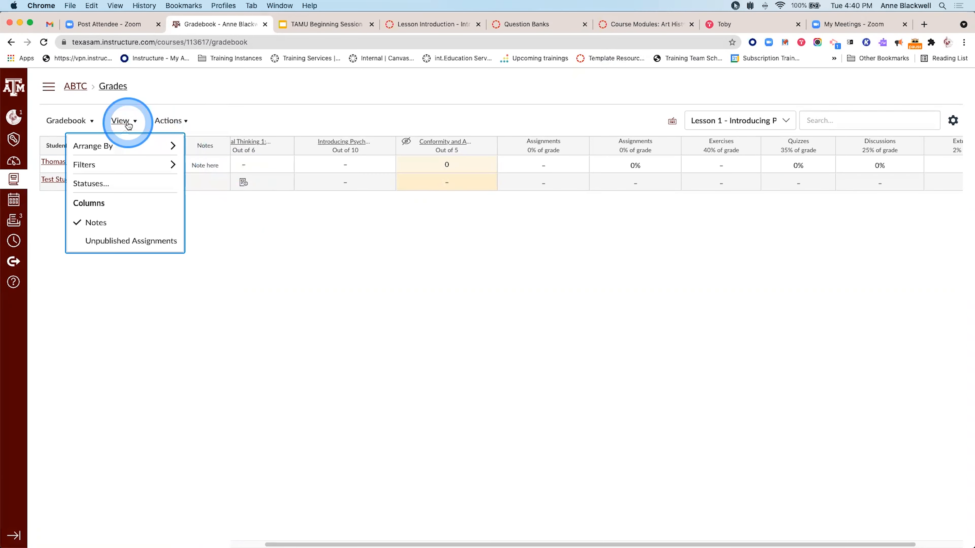
click(130, 228)
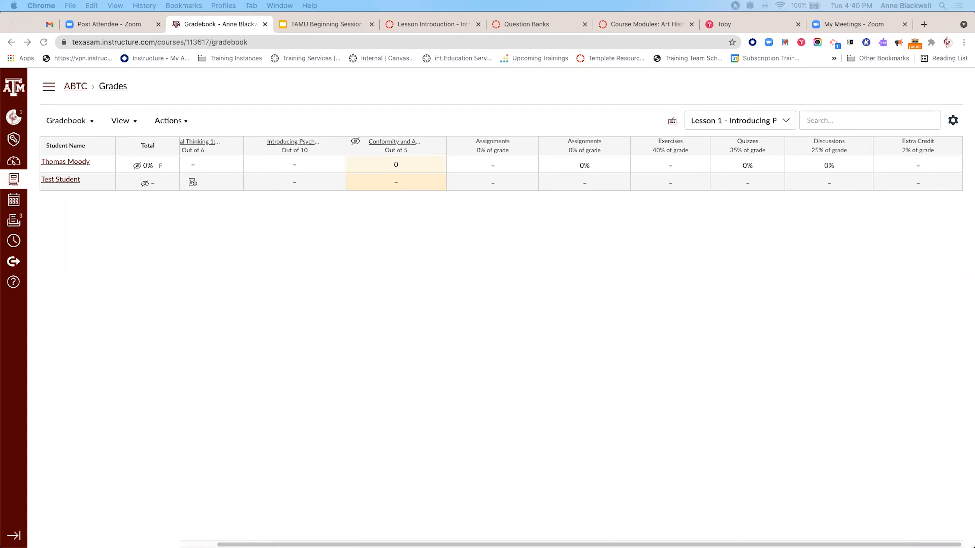
- Review the Activity: Gradebook Settings slide alongside the gradebook's arrangement and filter options, and return to the slide
click(294, 24)
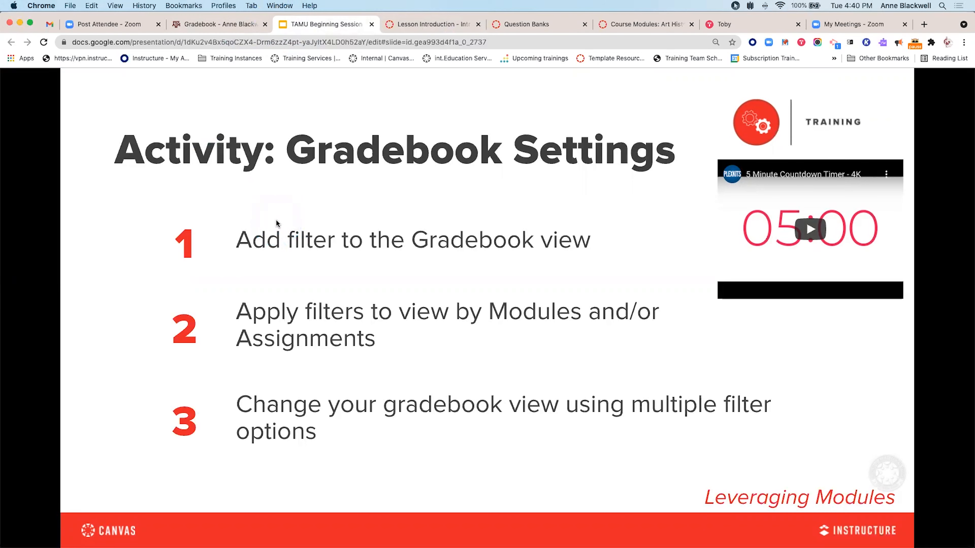
click(199, 23)
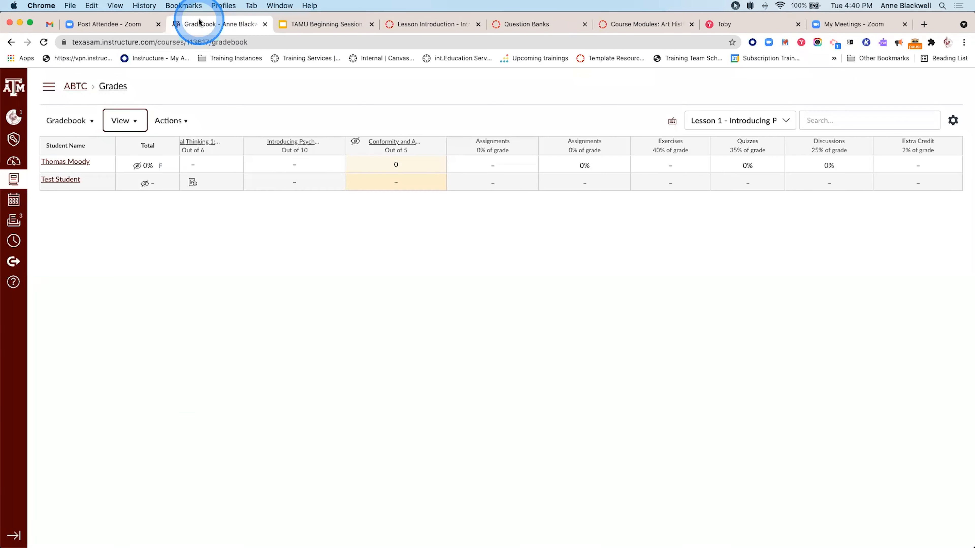
click(135, 122)
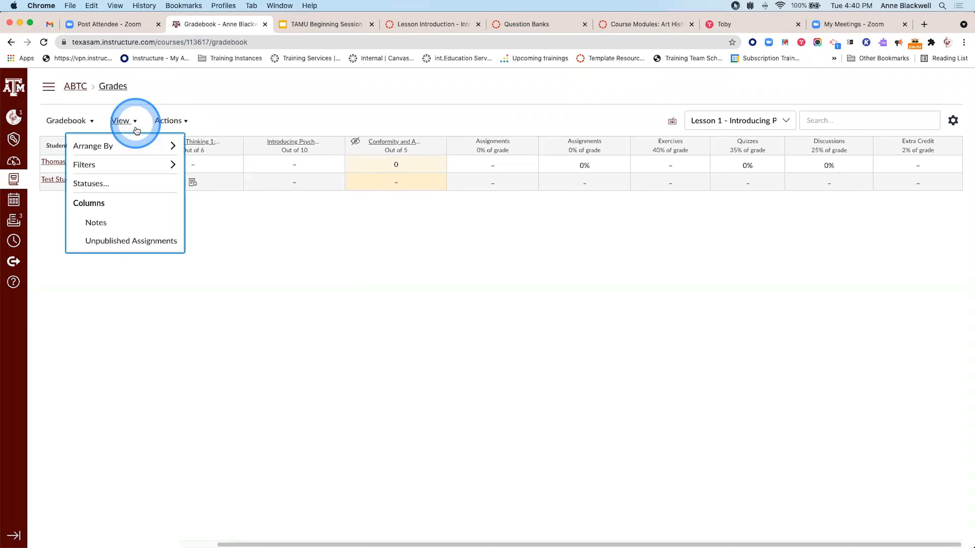
click(138, 169)
click(148, 147)
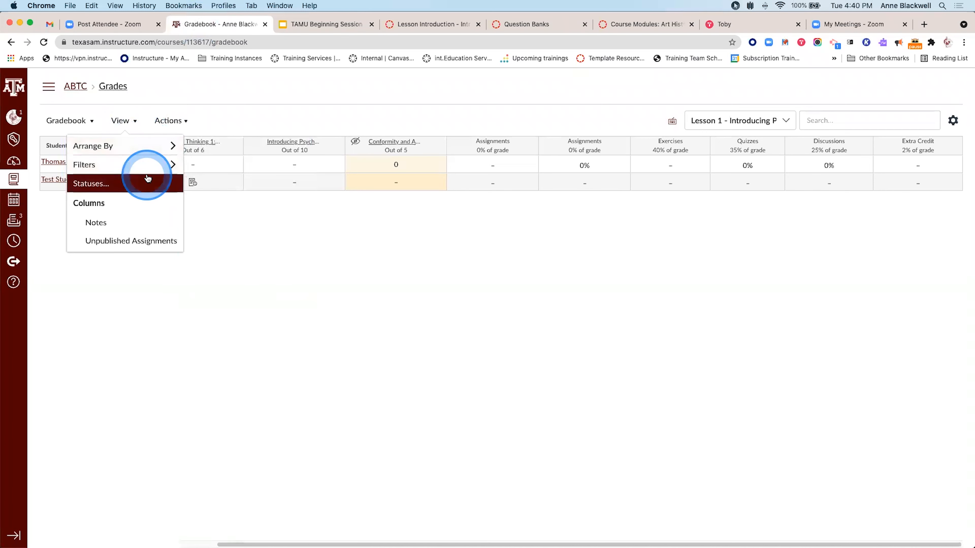
click(288, 233)
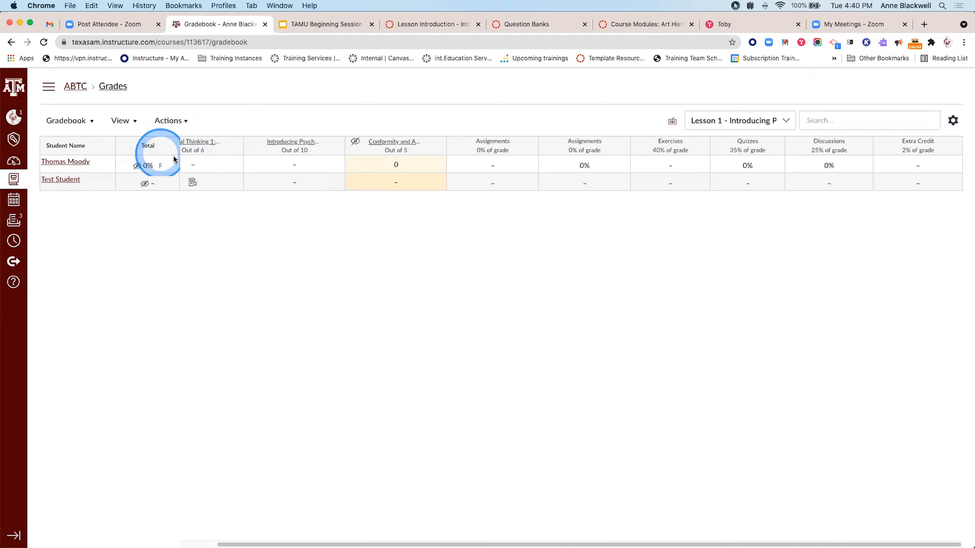
click(327, 27)
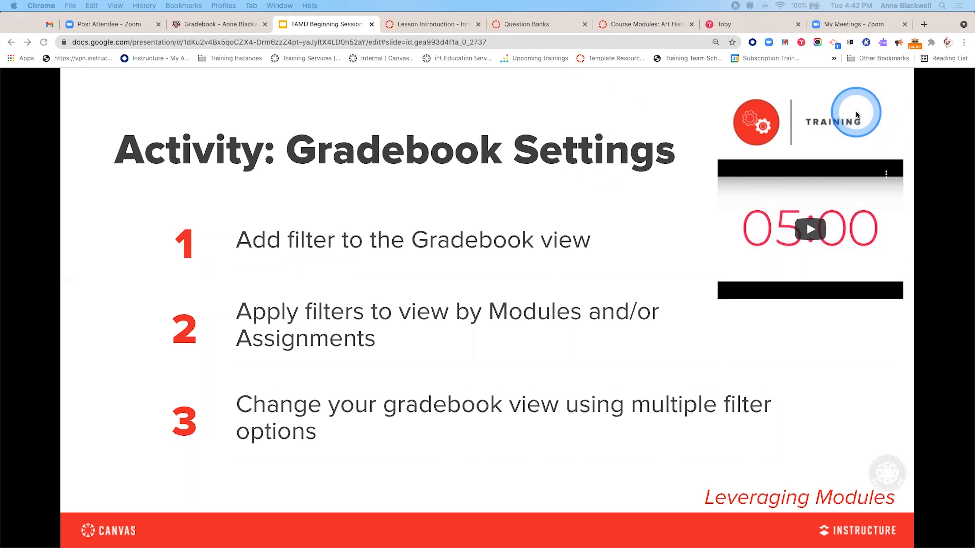
- Open the SantaFeISD Instance course in a new browser tab
click(924, 24)
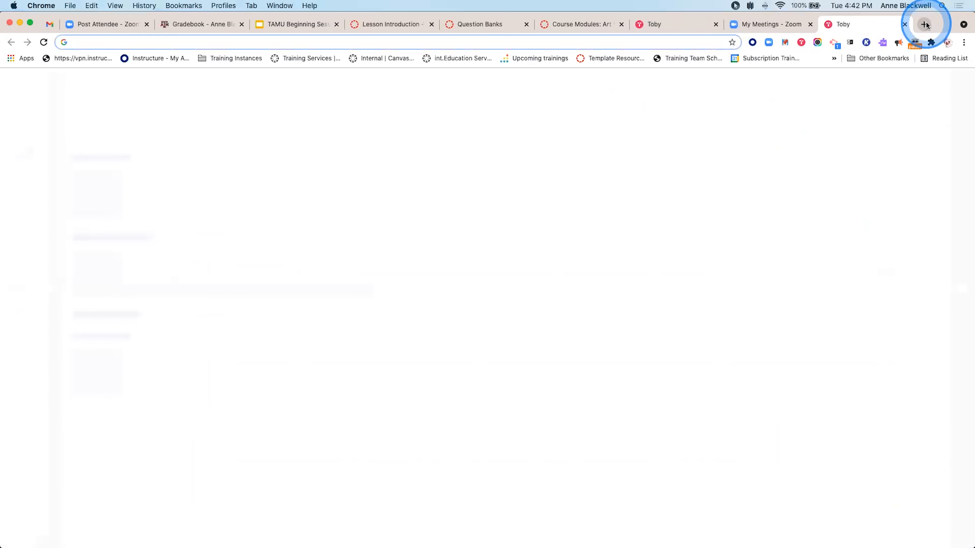
text(snat)
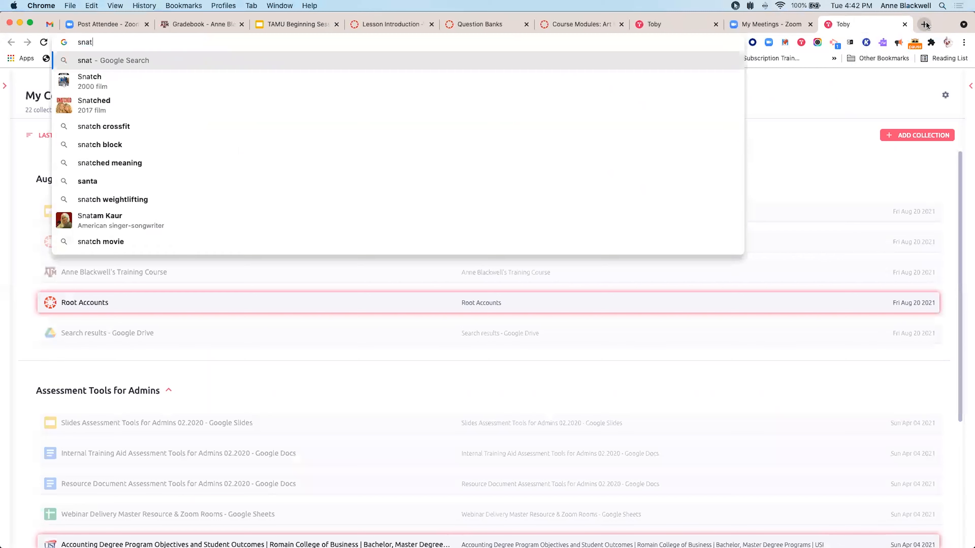
key(BackSpace)
key(BackSpace)
key(BackSpace)
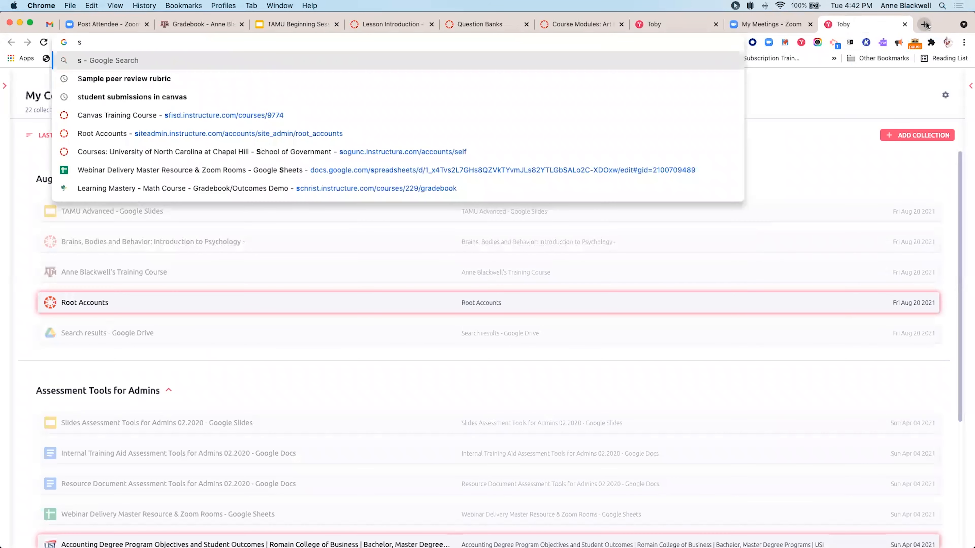
text(a)
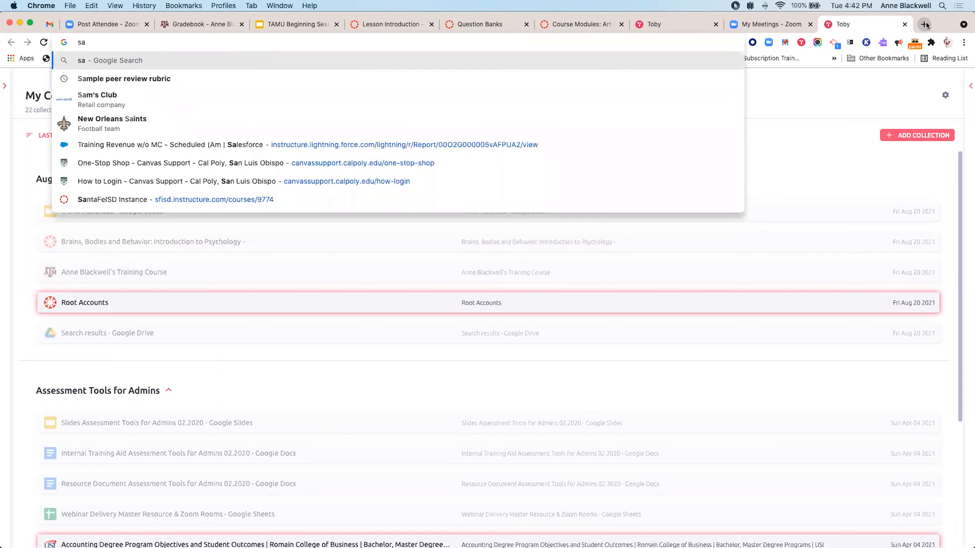
click(243, 201)
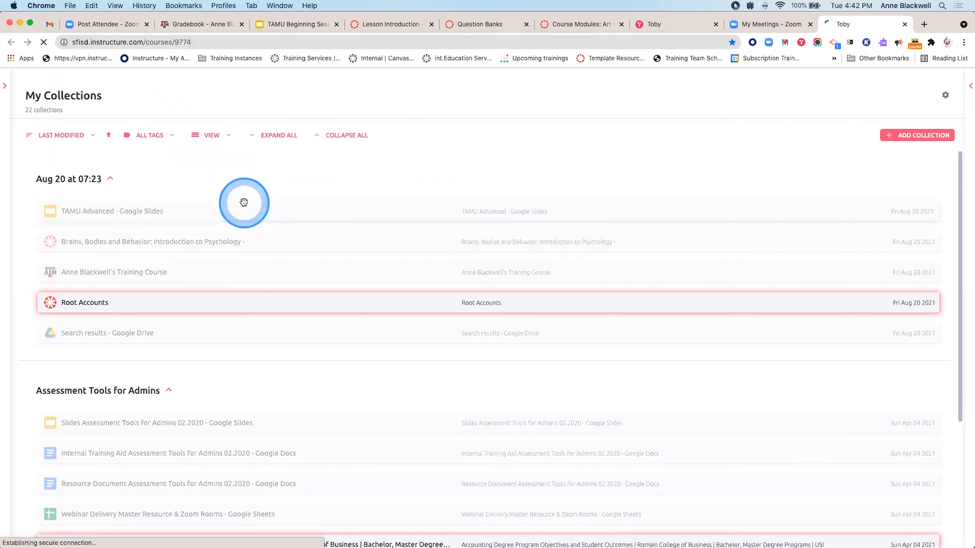
click(309, 189)
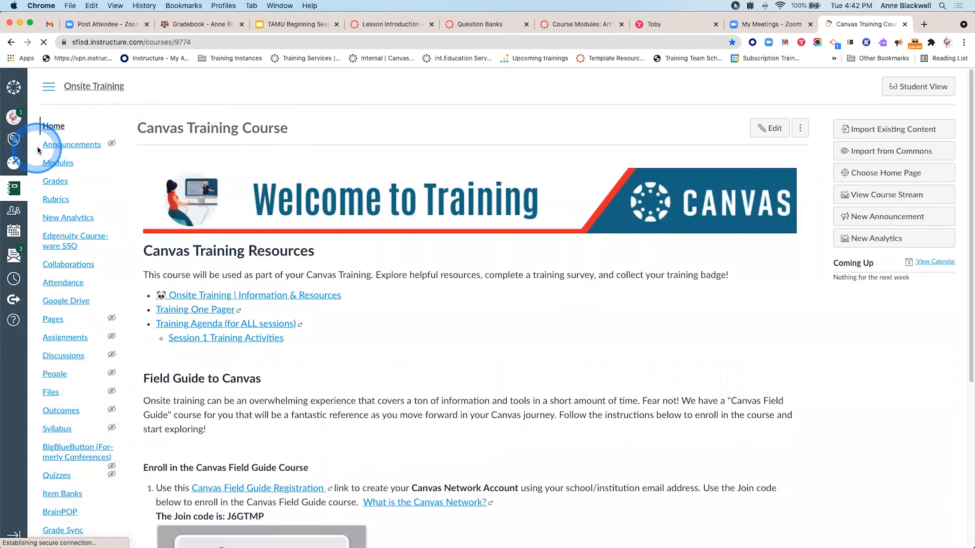
- Open the Onsite Training course's gradebook and review its view choices, filter options and late policies without changing them
click(52, 186)
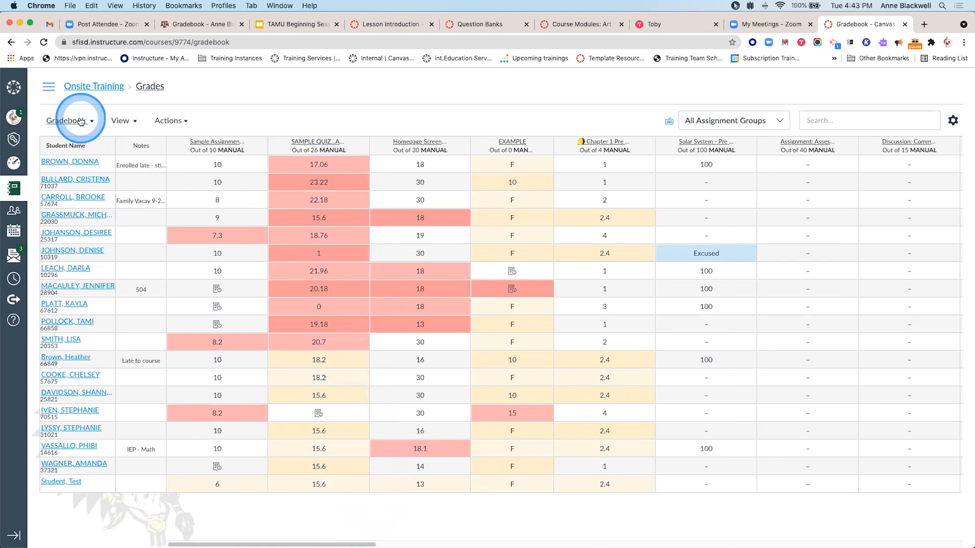
click(91, 124)
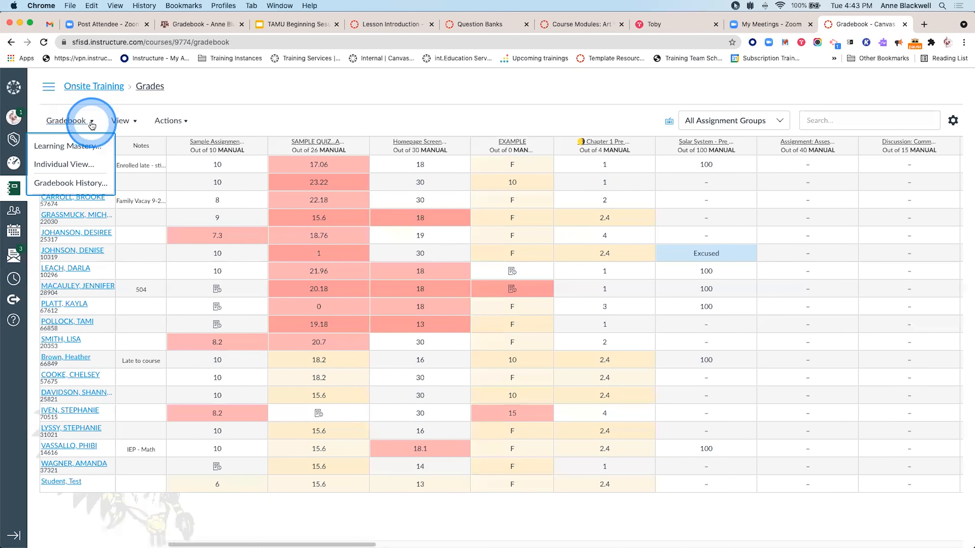
click(133, 122)
mouse_move(133, 164)
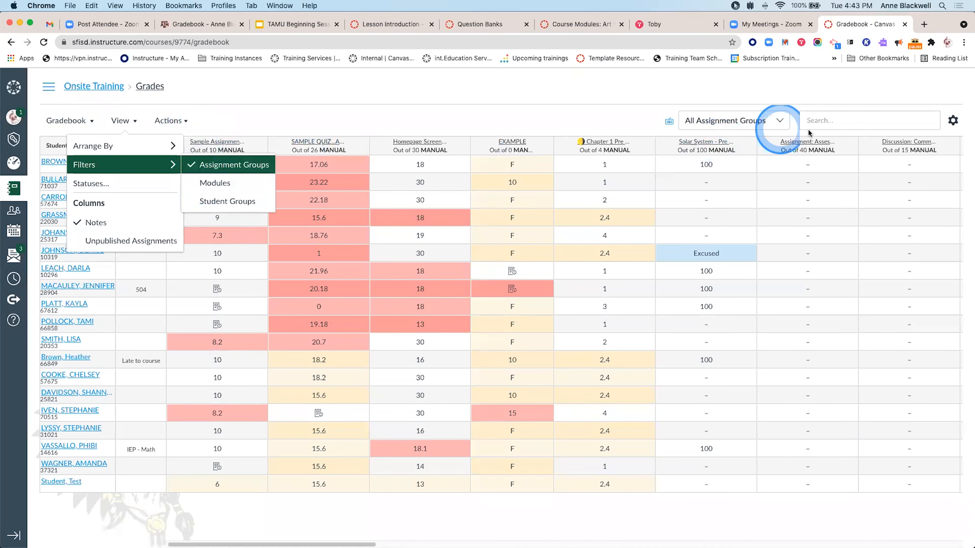
click(953, 121)
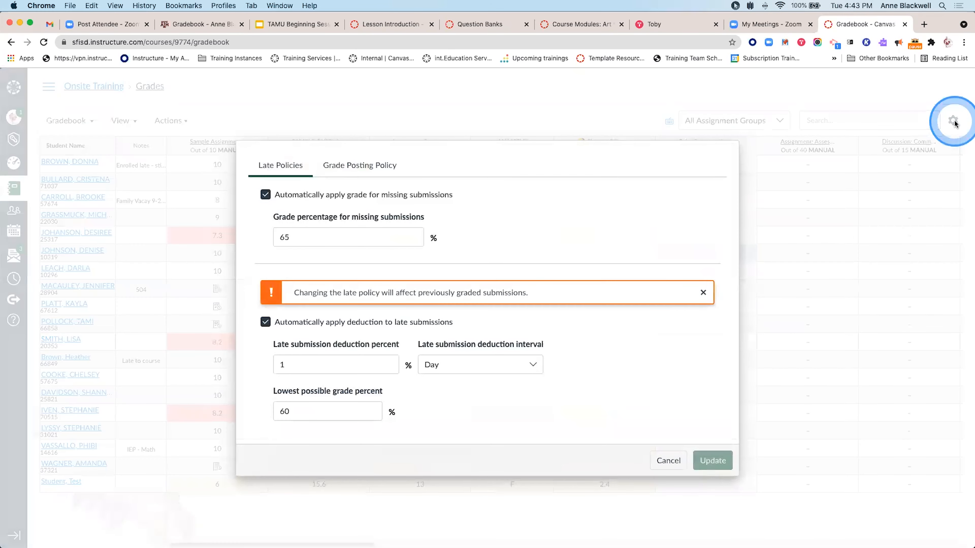
click(686, 463)
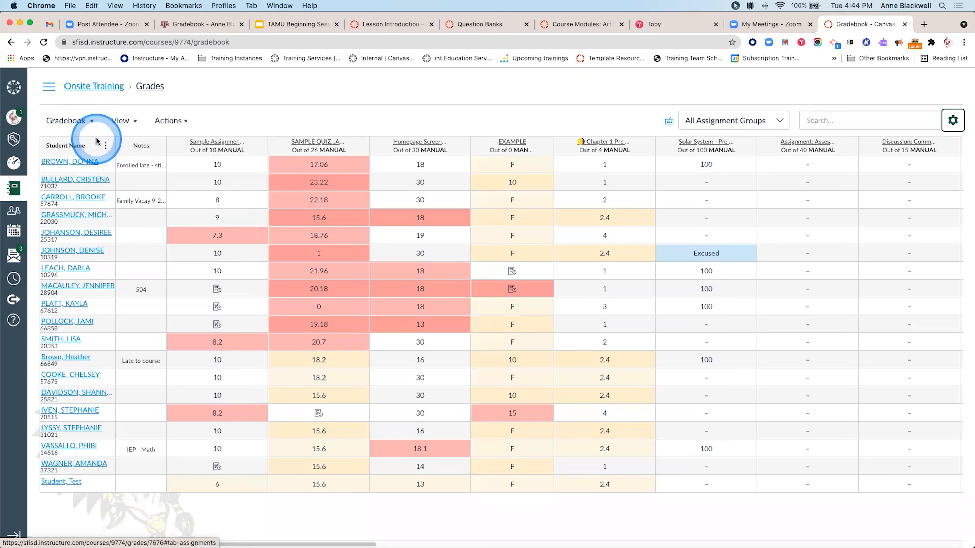
- Examine the Student Name column's sorting, name display and secondary info choices without changing them
mouse_move(107, 148)
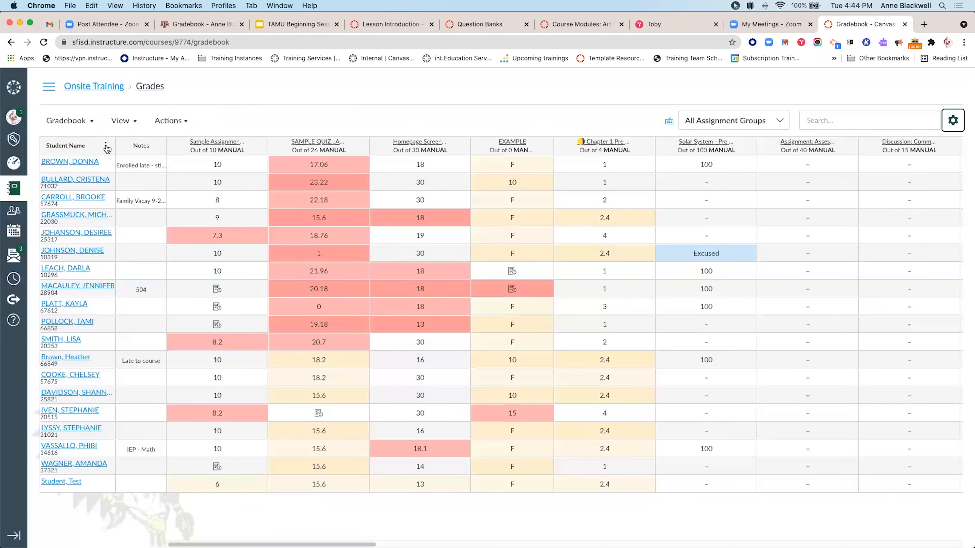
click(106, 146)
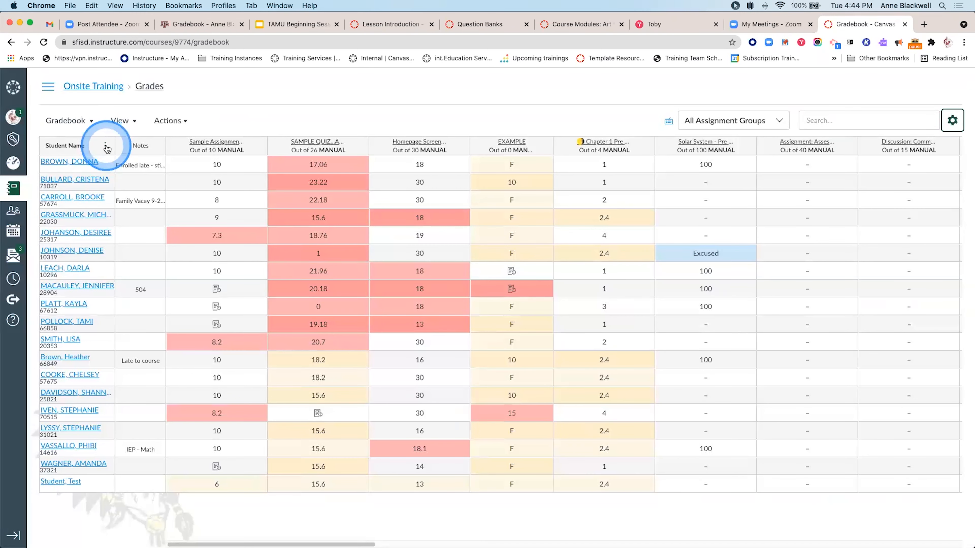
click(109, 167)
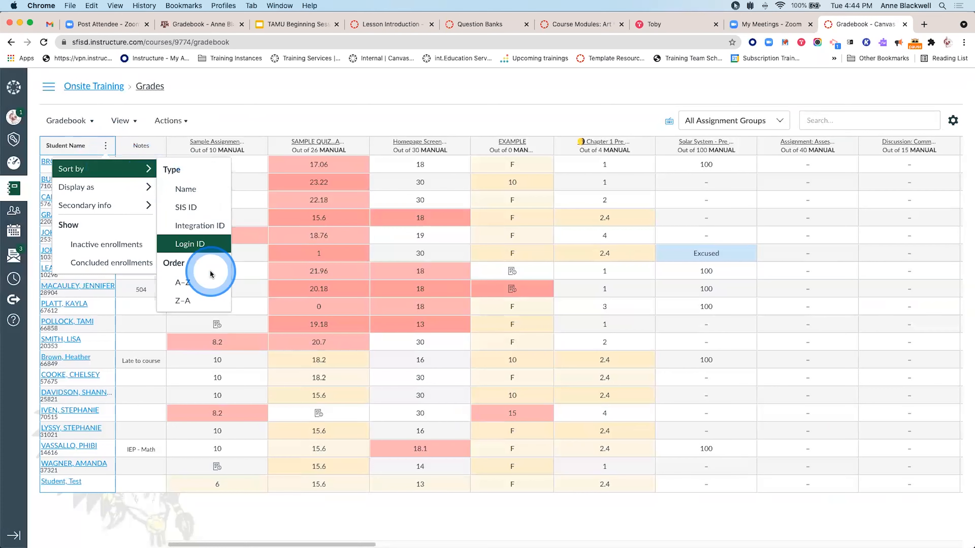
click(198, 285)
click(202, 303)
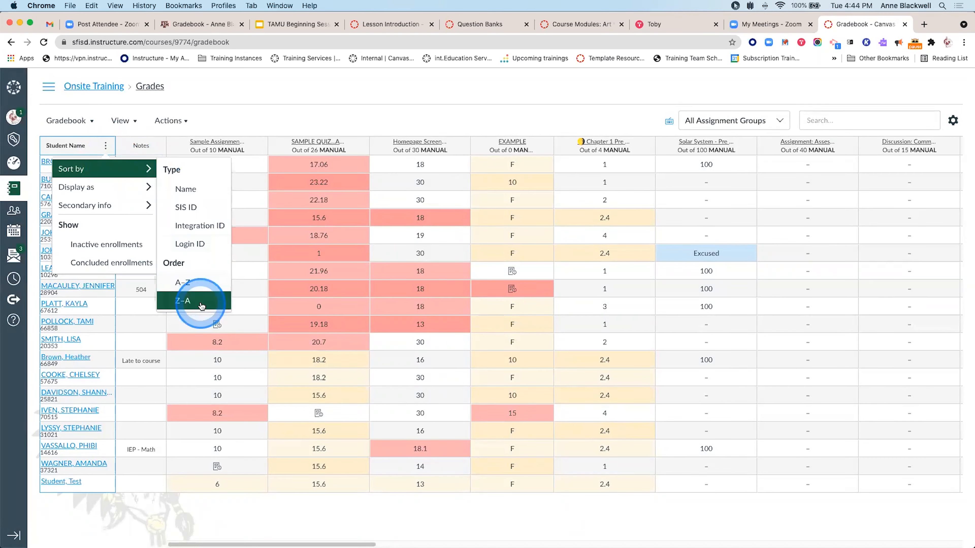
mouse_move(123, 191)
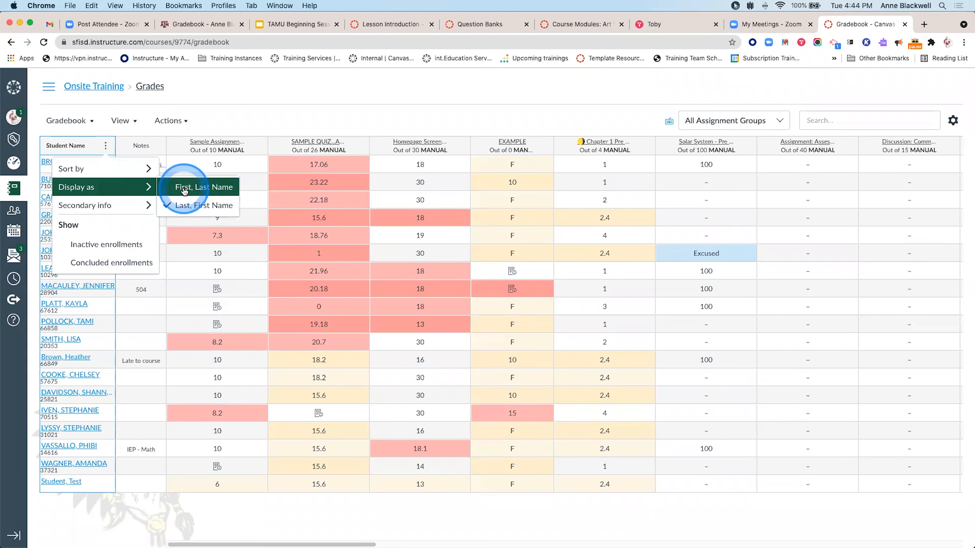
click(137, 209)
click(188, 208)
click(195, 271)
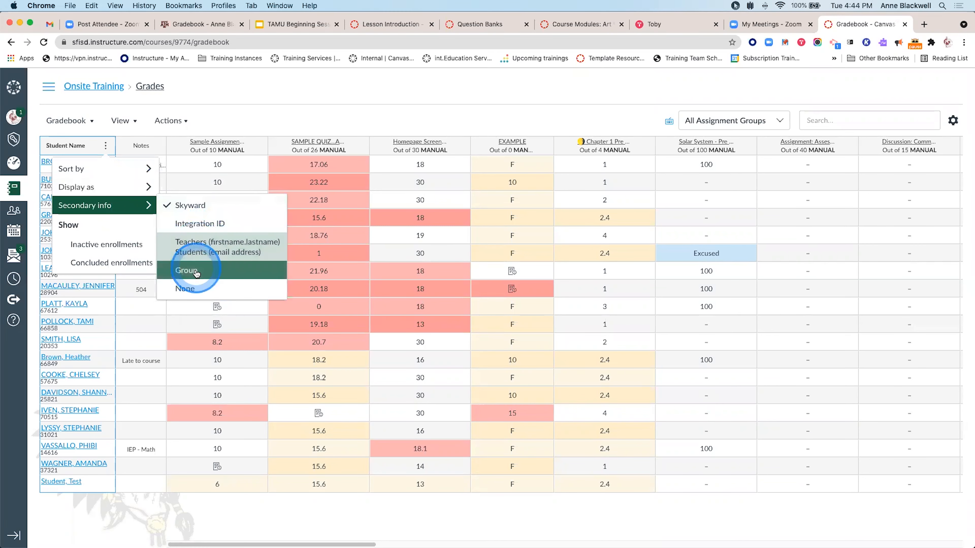
click(199, 226)
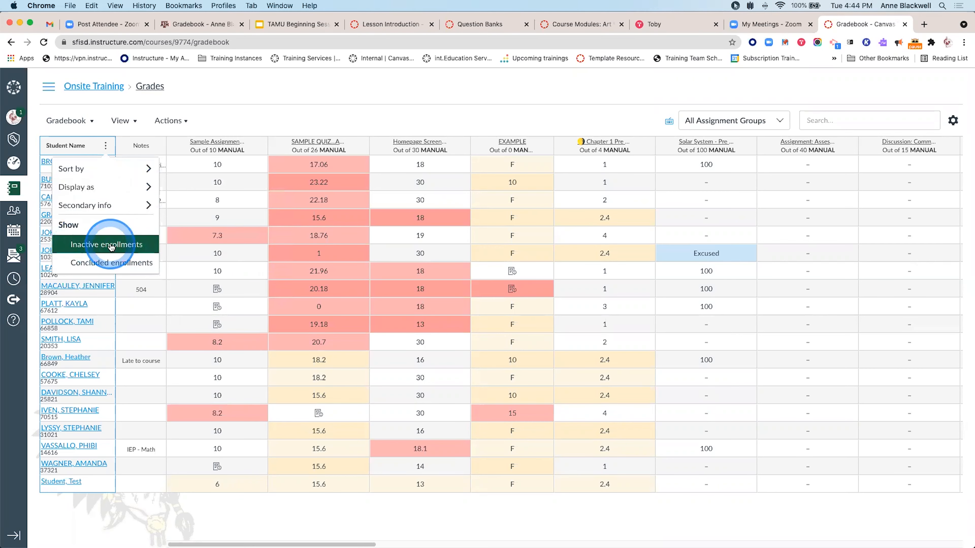
- Review the inactive and concluded enrollment options for the Student Name column, leaving both unselected
click(115, 263)
click(110, 245)
click(121, 269)
click(118, 252)
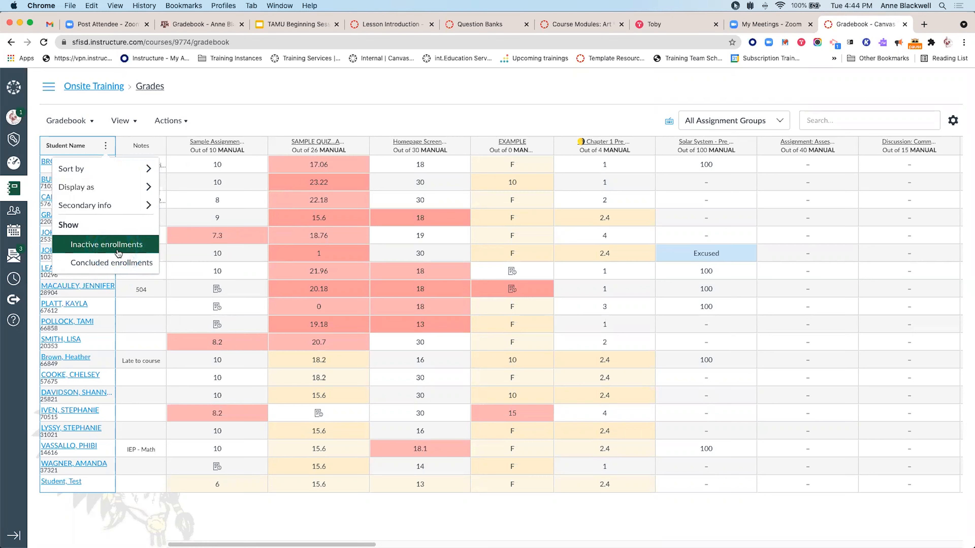
click(121, 266)
click(121, 253)
click(130, 122)
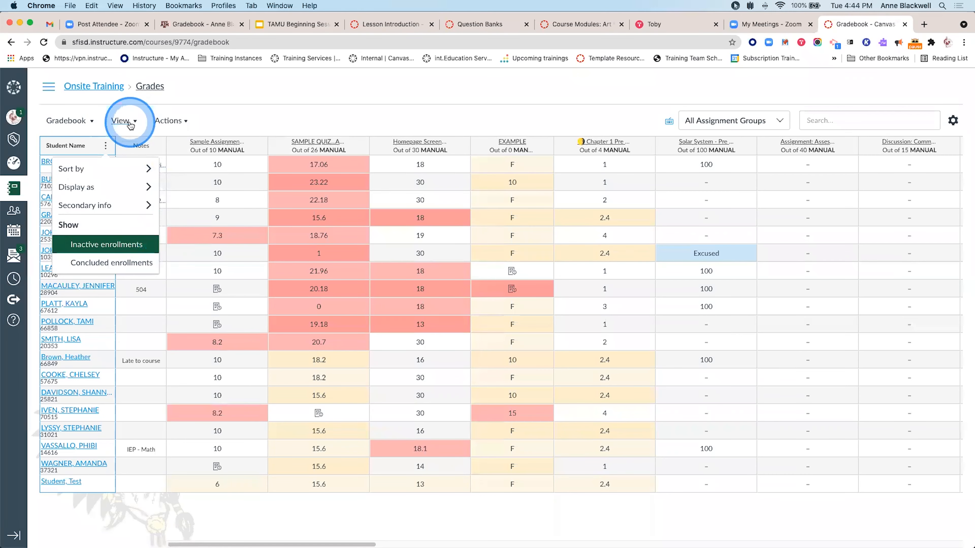
click(106, 145)
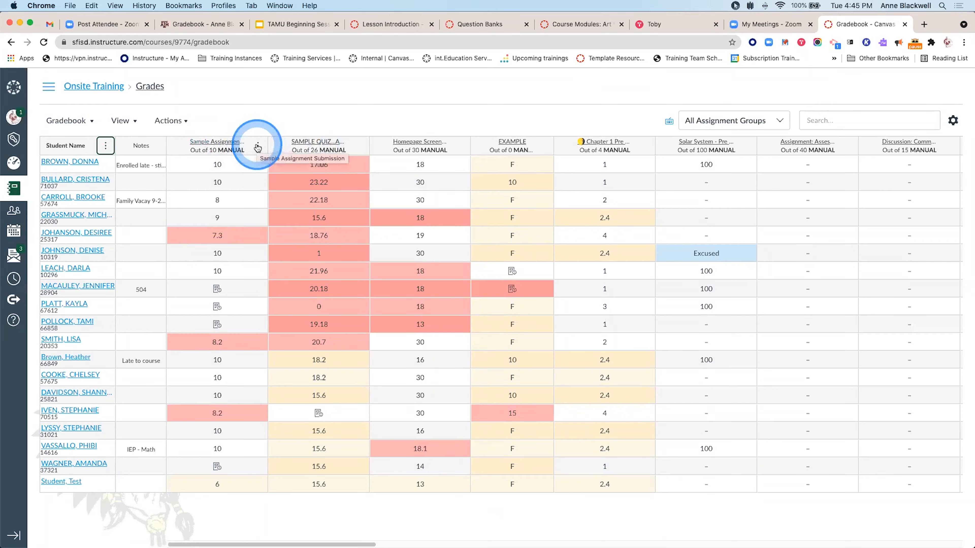
- Sort the gradebook by missing submissions for the Sample Assignment column
click(257, 146)
mouse_move(262, 171)
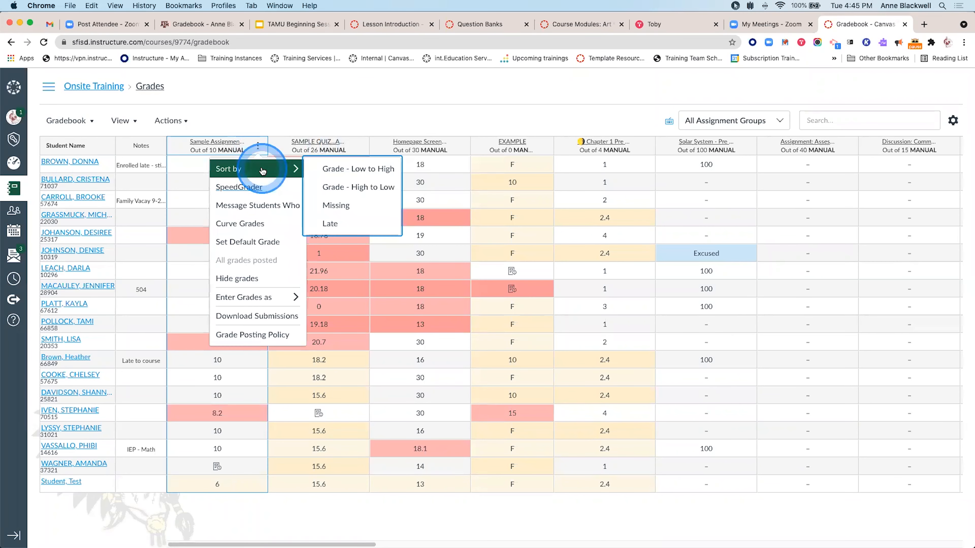
click(332, 171)
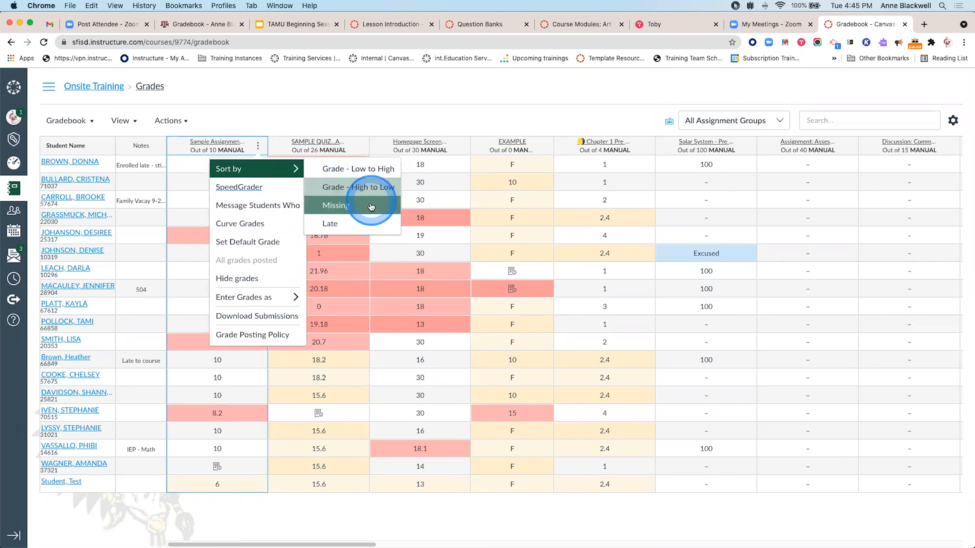
click(340, 204)
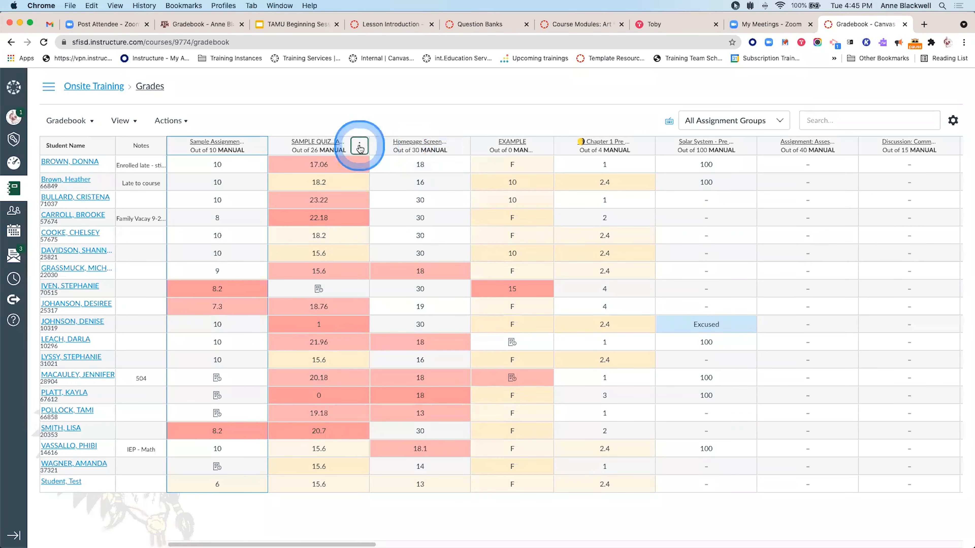
- Sort the gradebook by missing submissions for the SAMPLE QUIZ column, and switch that column's sorting to Grade - Low to High
click(361, 146)
mouse_move(393, 172)
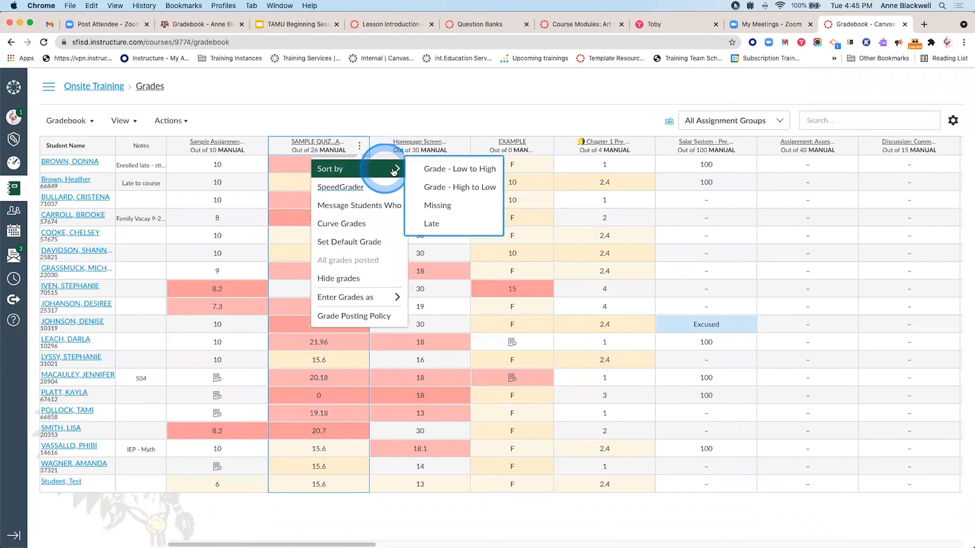
click(428, 207)
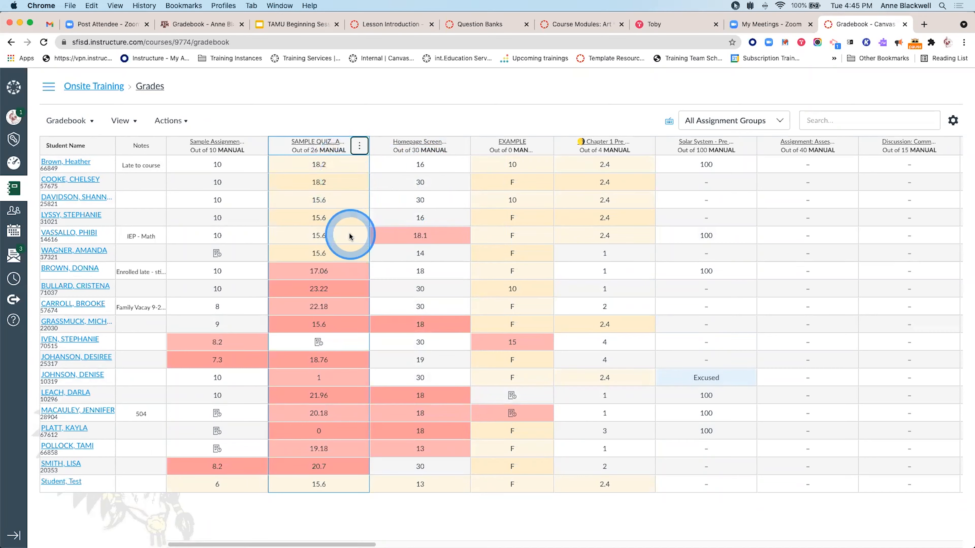
click(359, 147)
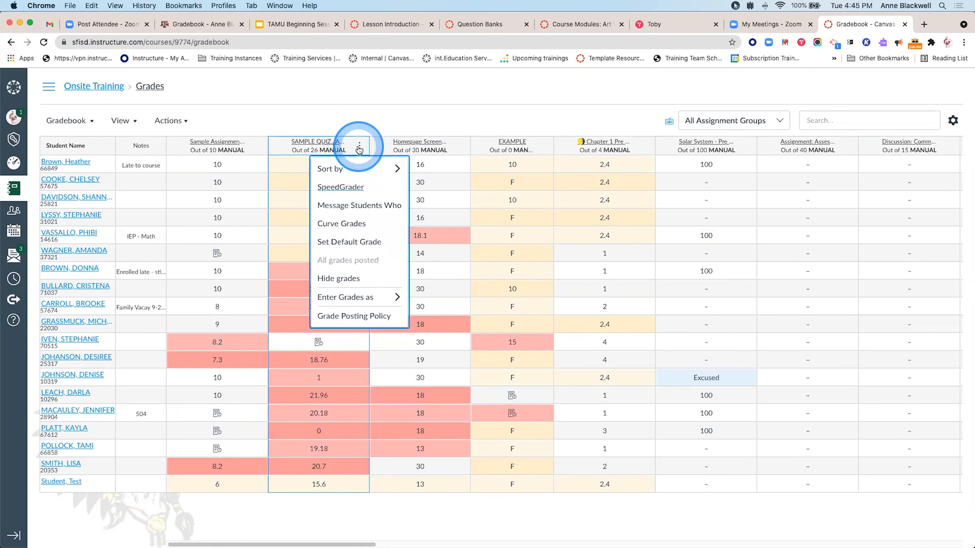
mouse_move(384, 169)
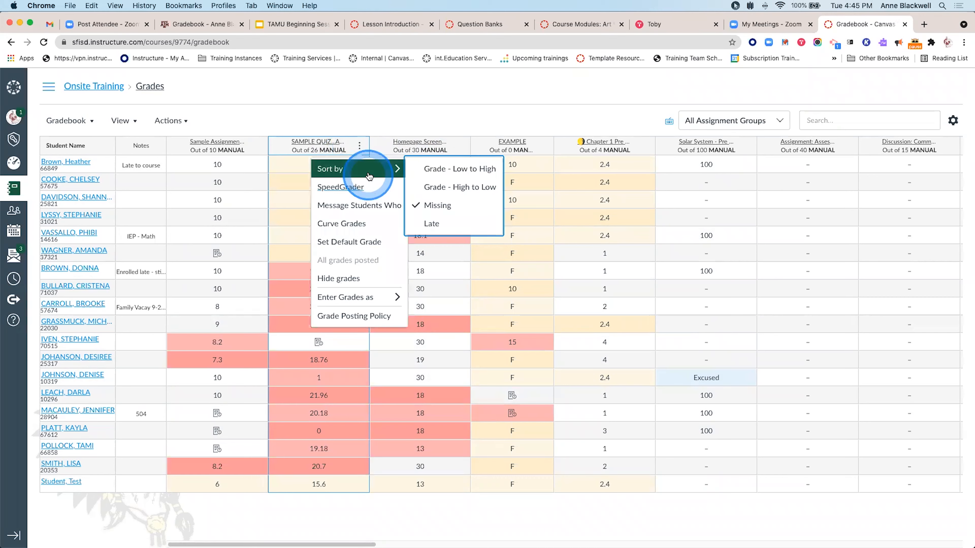
click(421, 166)
- Sort the gradebook by late submissions for the SAMPLE QUIZ column
click(359, 146)
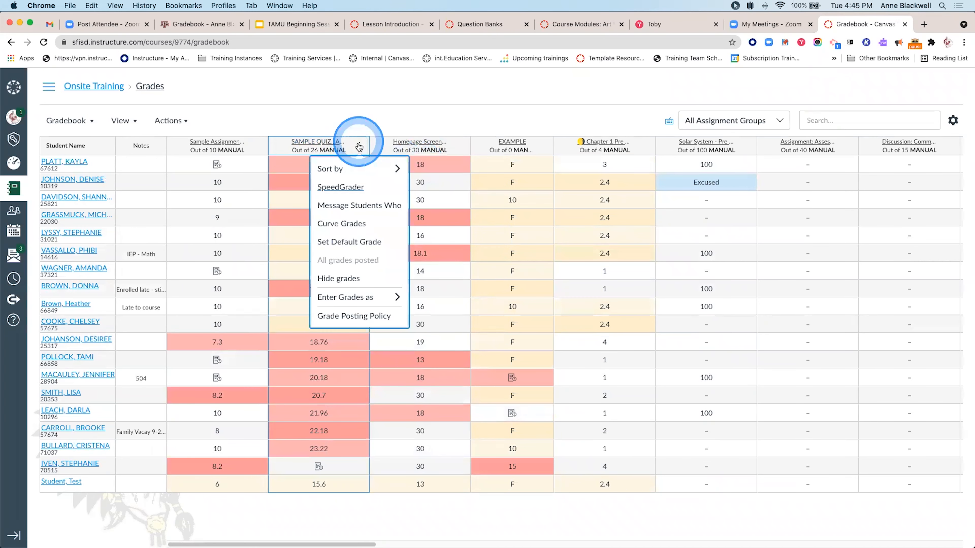
mouse_move(364, 173)
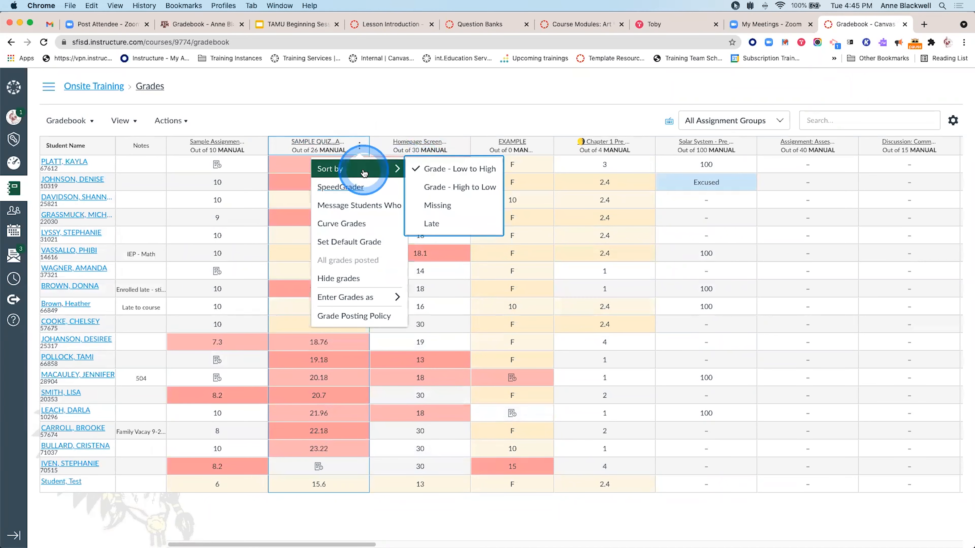
click(435, 224)
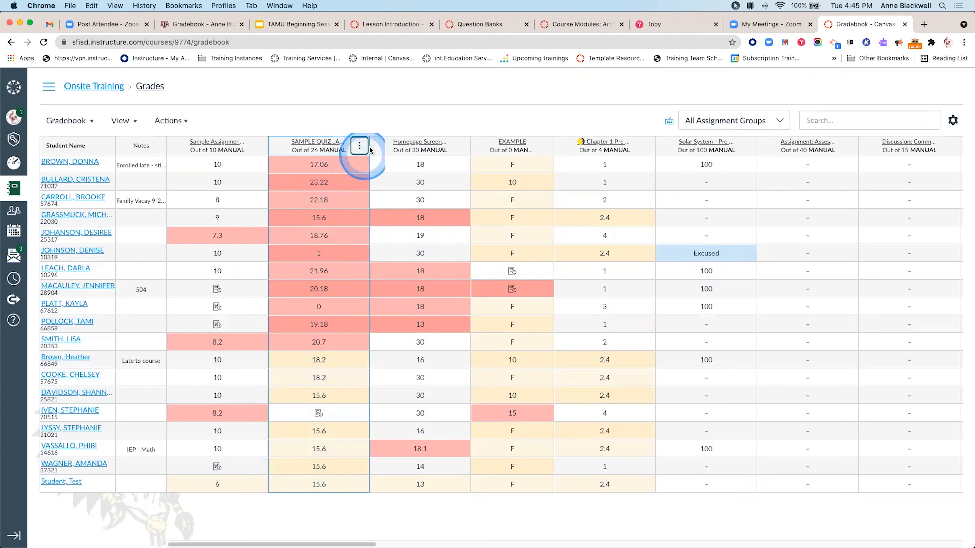
- Compose the message "Please submit by Wednesday" to students who haven't submitted the SAMPLE QUIZ yet
click(360, 145)
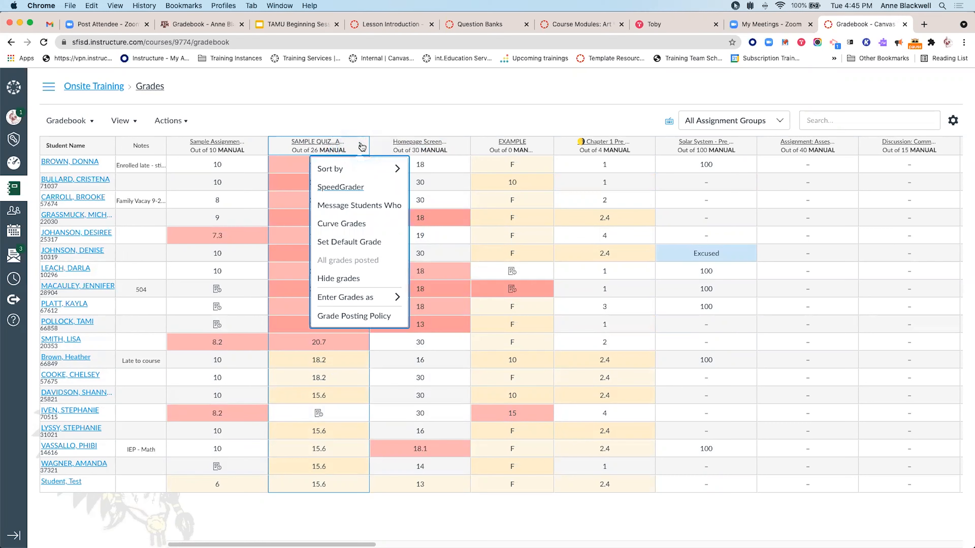
click(370, 167)
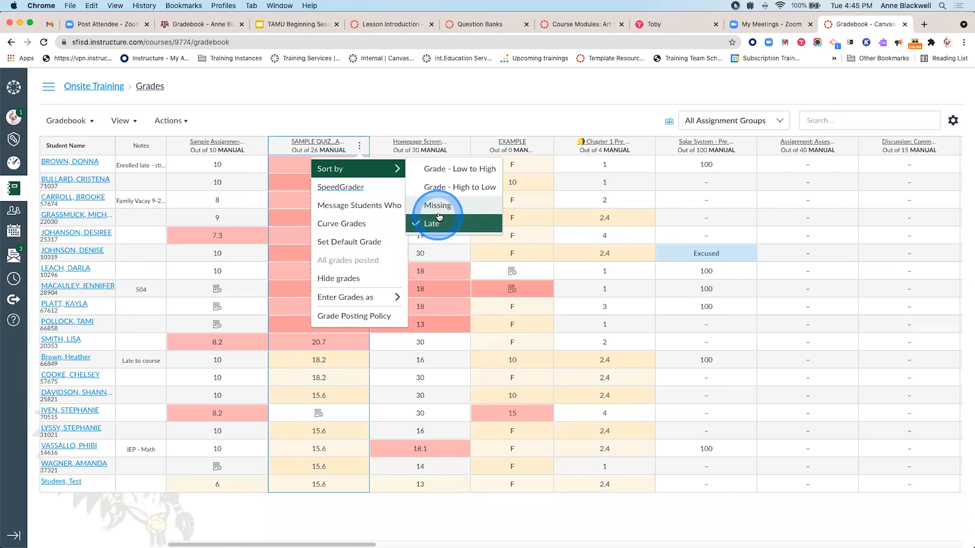
click(359, 210)
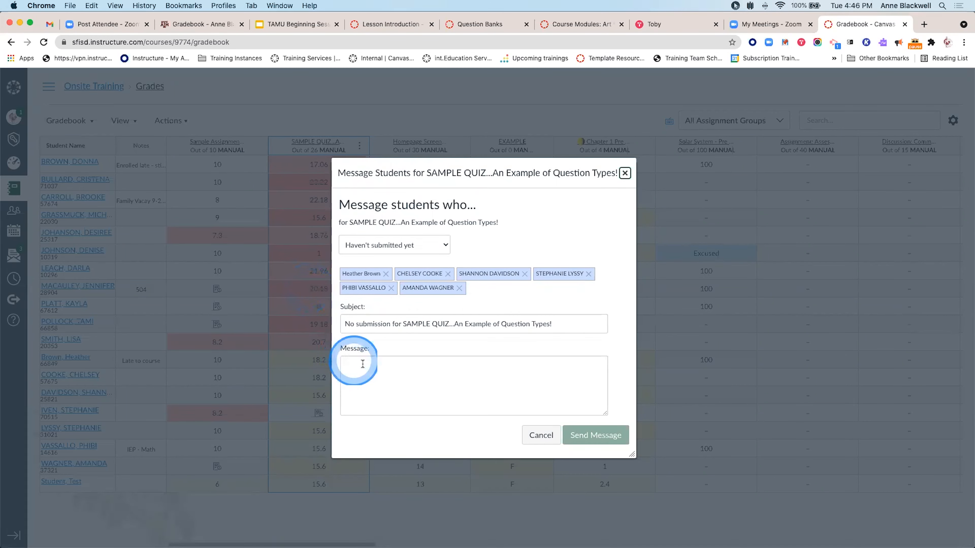
click(448, 381)
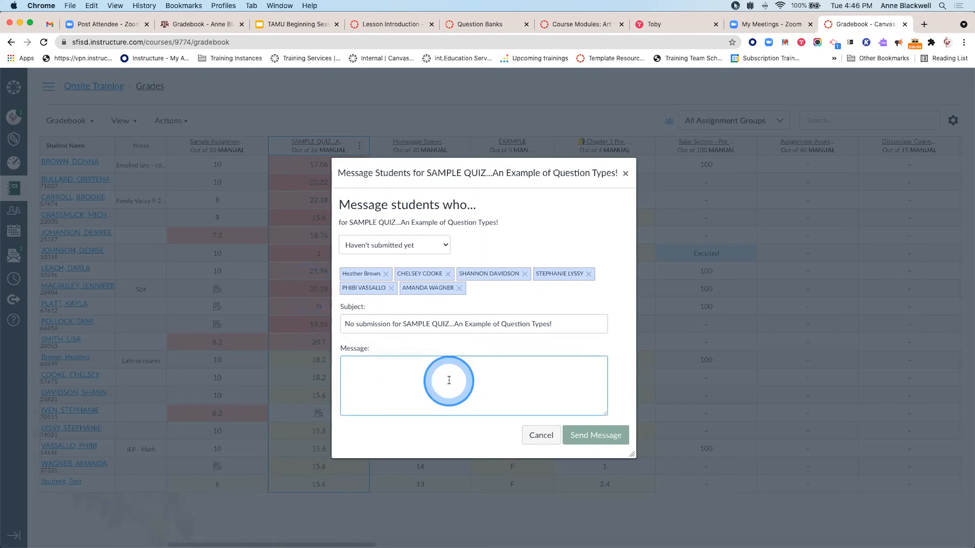
click(449, 381)
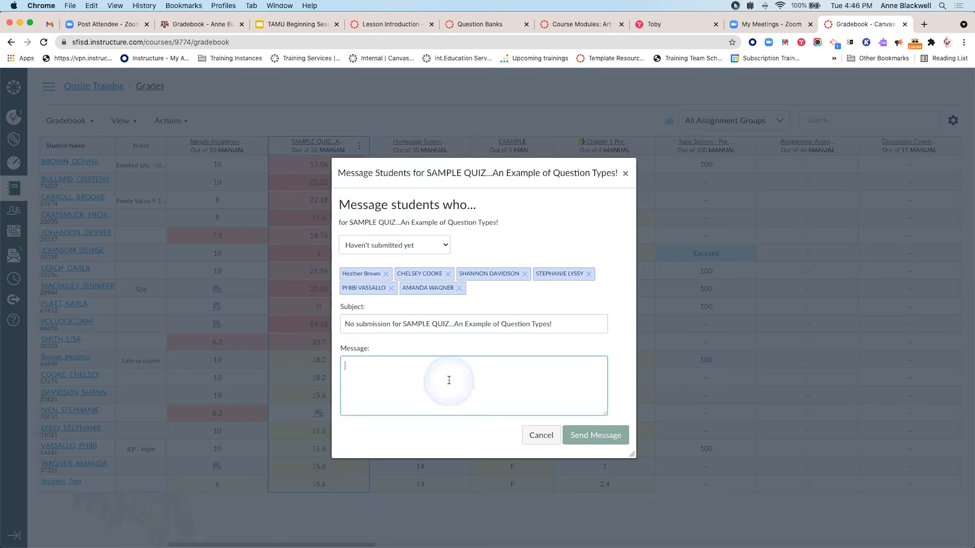
text(Please submi)
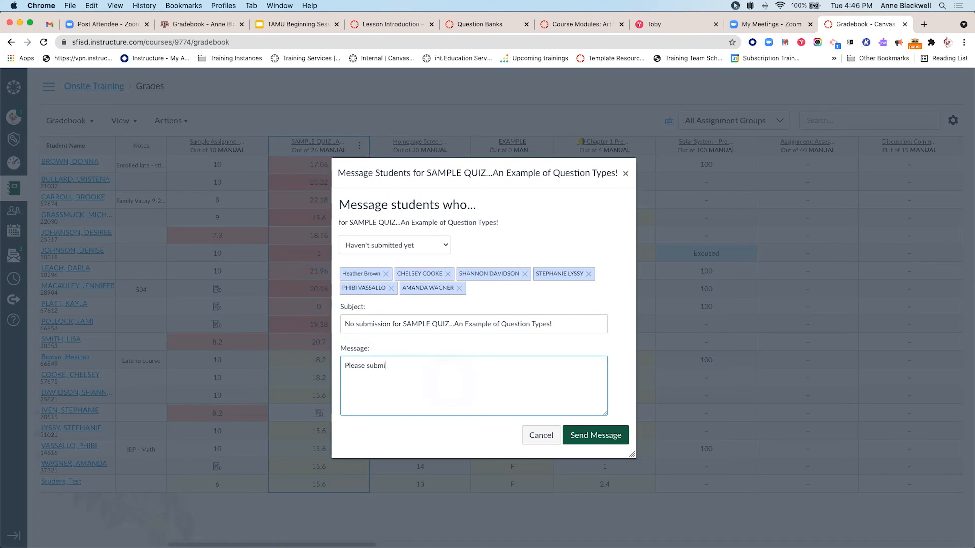
text(t by)
click(449, 381)
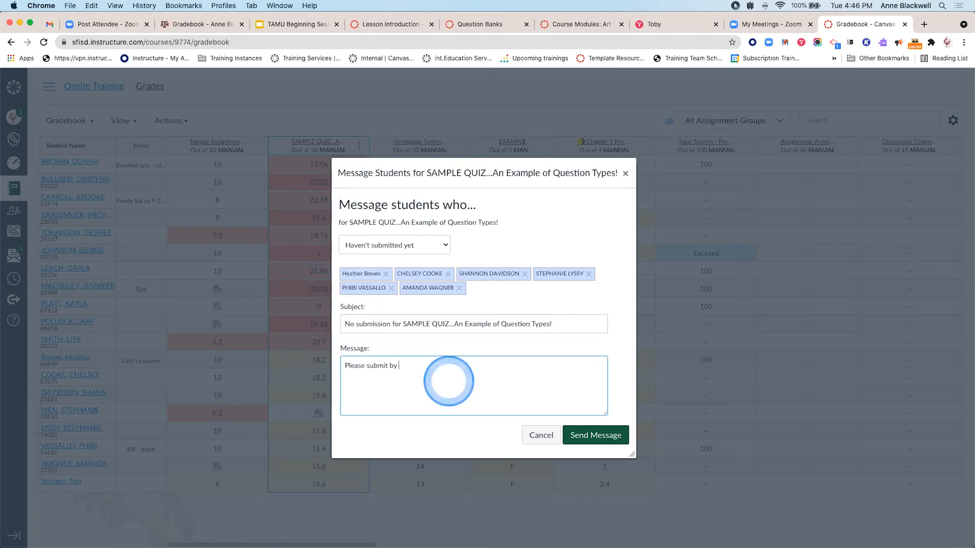
text(Wednesday)
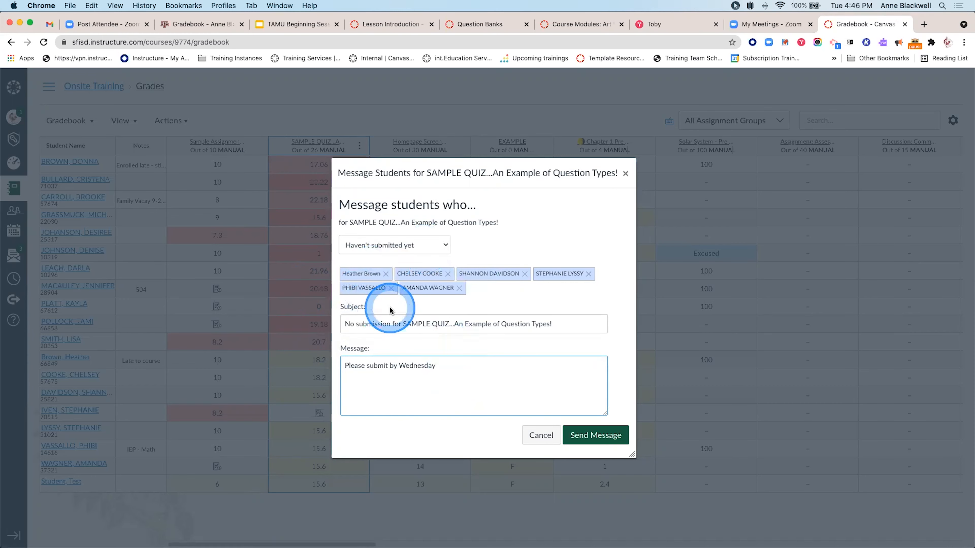
- Address the SAMPLE QUIZ message to students who scored less than 20
click(428, 248)
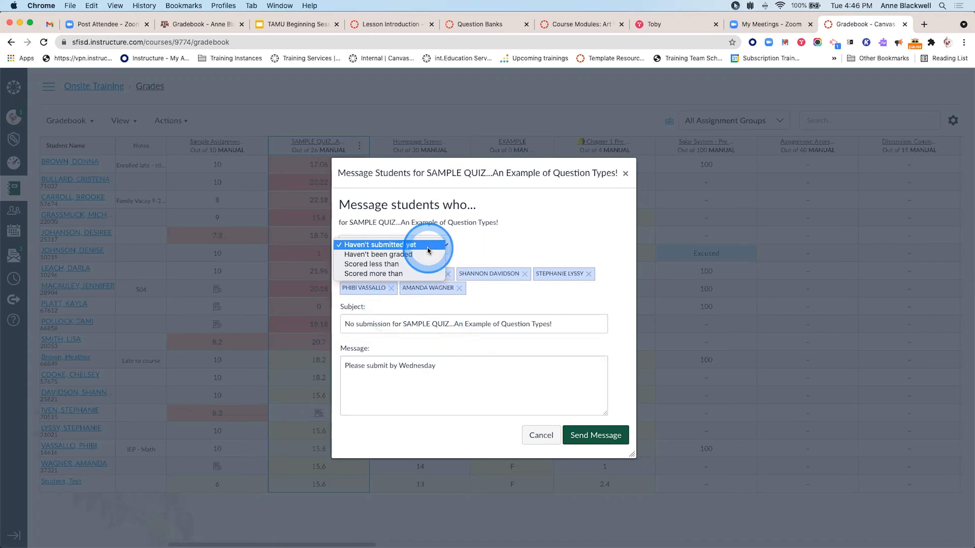
click(423, 264)
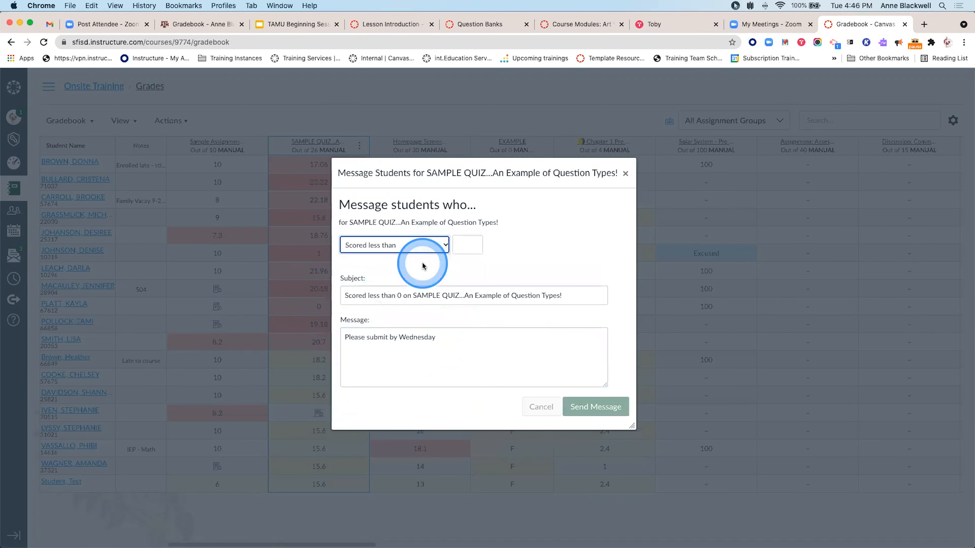
click(469, 244)
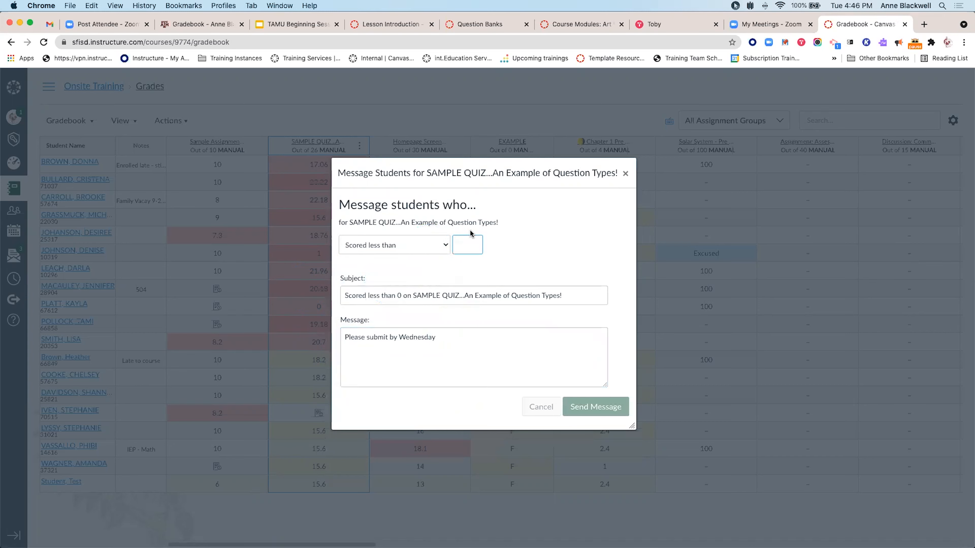
text(20)
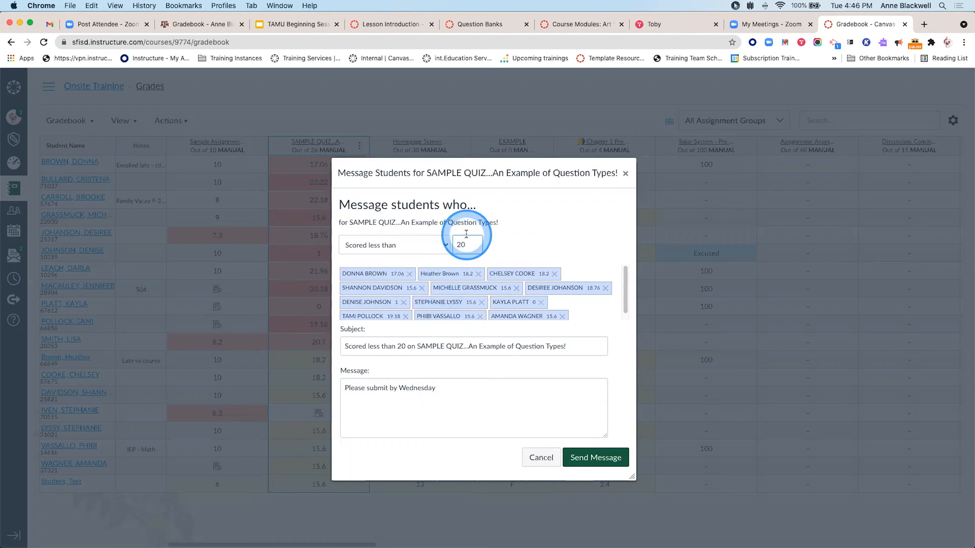
- Switch the message recipients to students who scored more than 20, and close the SAMPLE QUIZ message without sending it
click(444, 246)
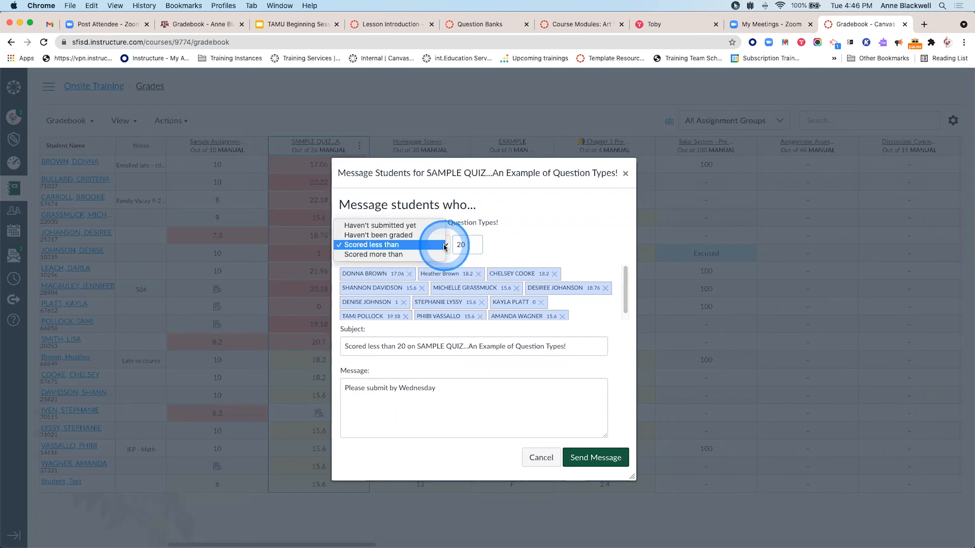
click(403, 255)
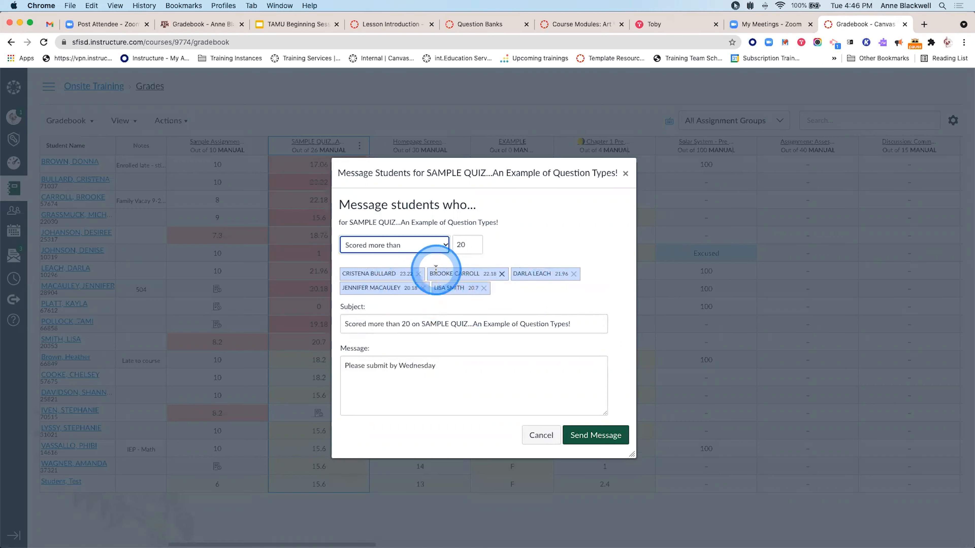
click(626, 173)
- Examine the Curve Grades options for the SAMPLE QUIZ without applying a curve, and bring up the gradebook's Gradebook History option
click(359, 146)
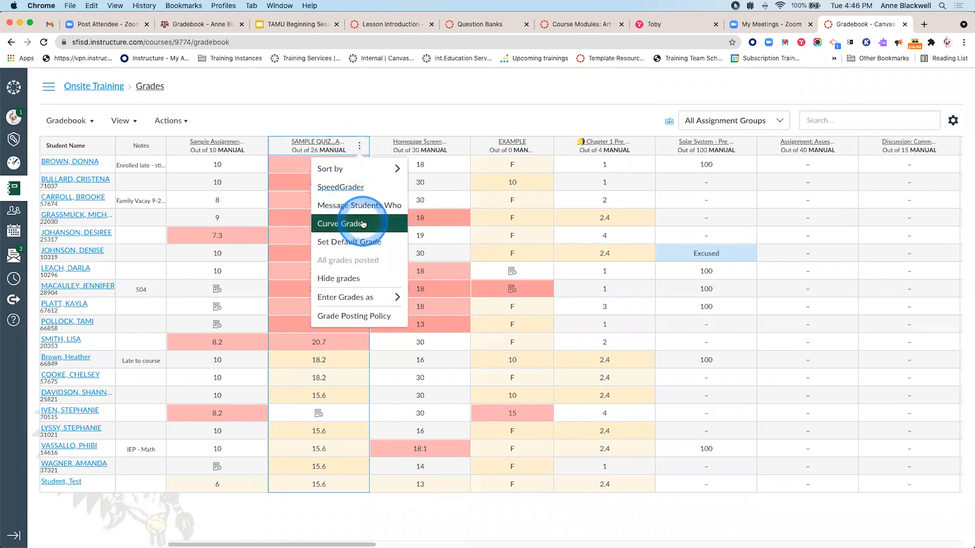
click(357, 160)
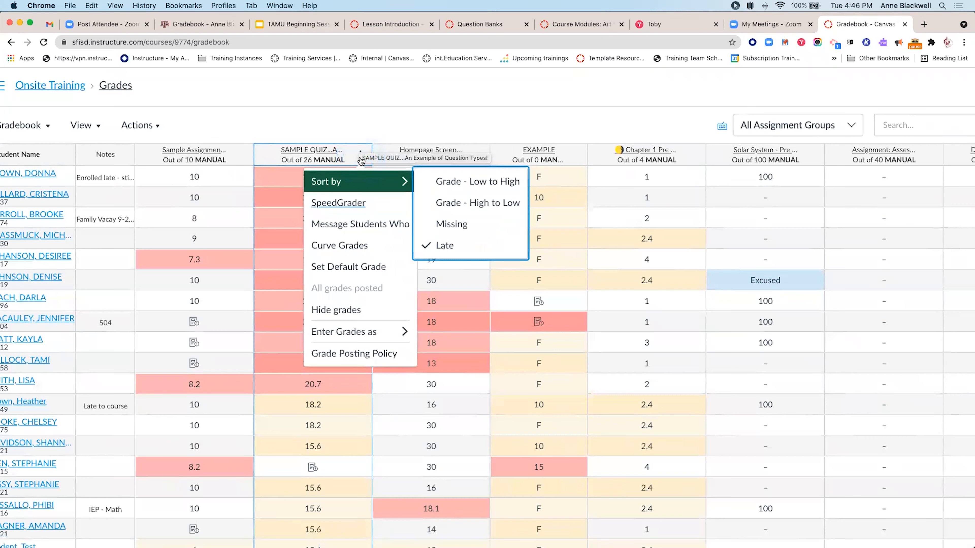
click(358, 246)
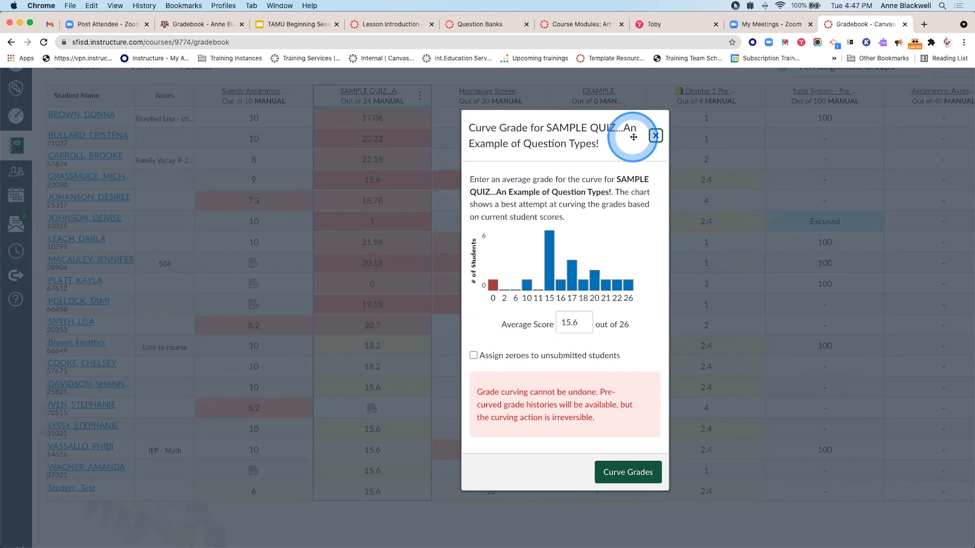
click(655, 137)
scroll(93, 126, up, 3)
click(106, 132)
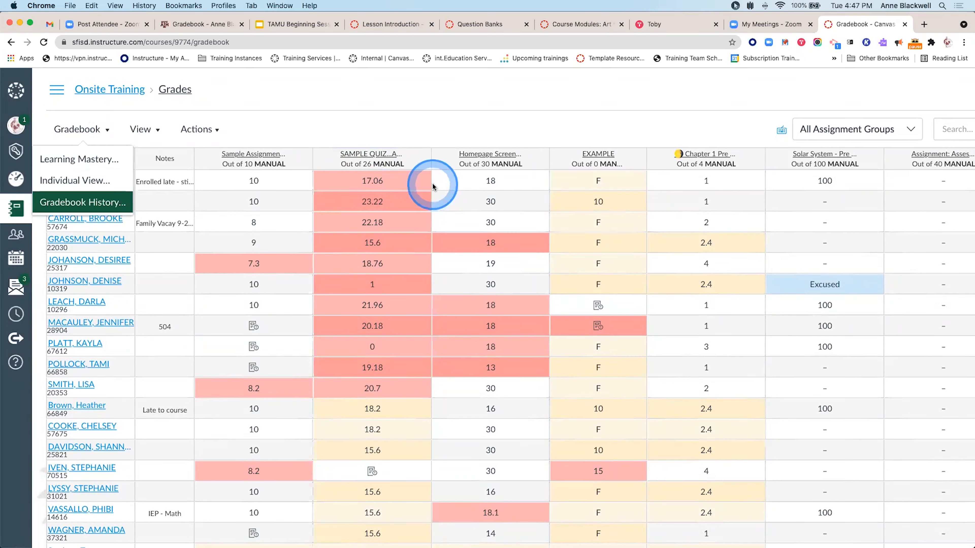
- Enter a default grade of 26 for the SAMPLE QUIZ, and close the dialog without applying it
click(419, 158)
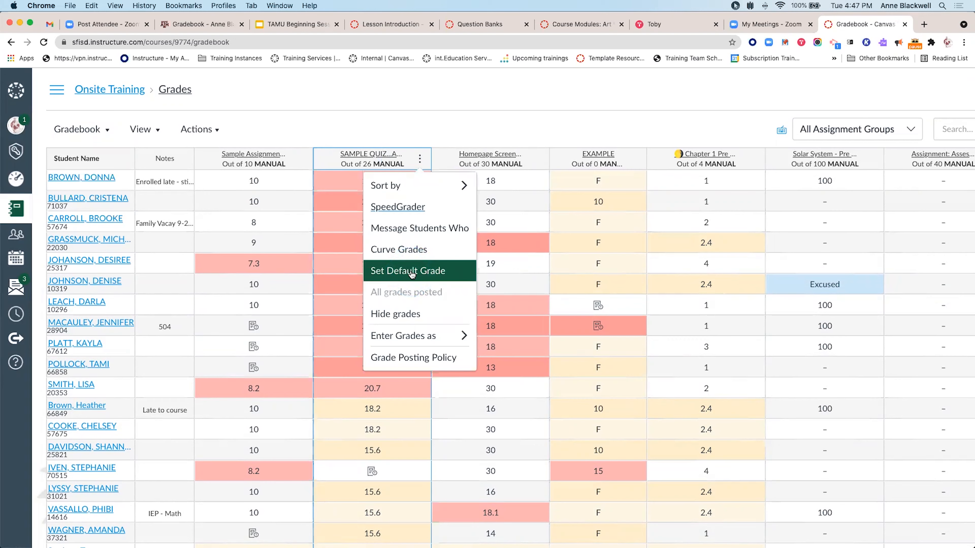
click(412, 274)
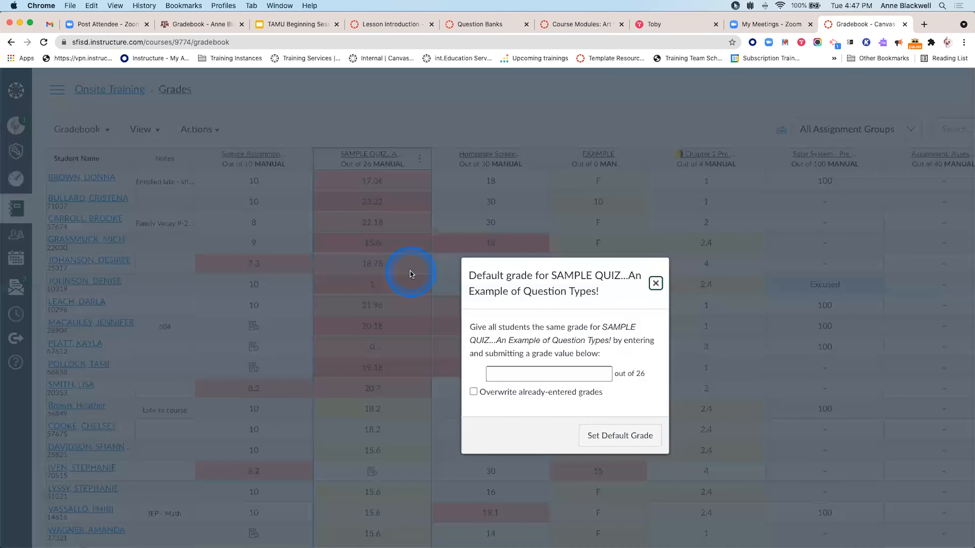
click(583, 375)
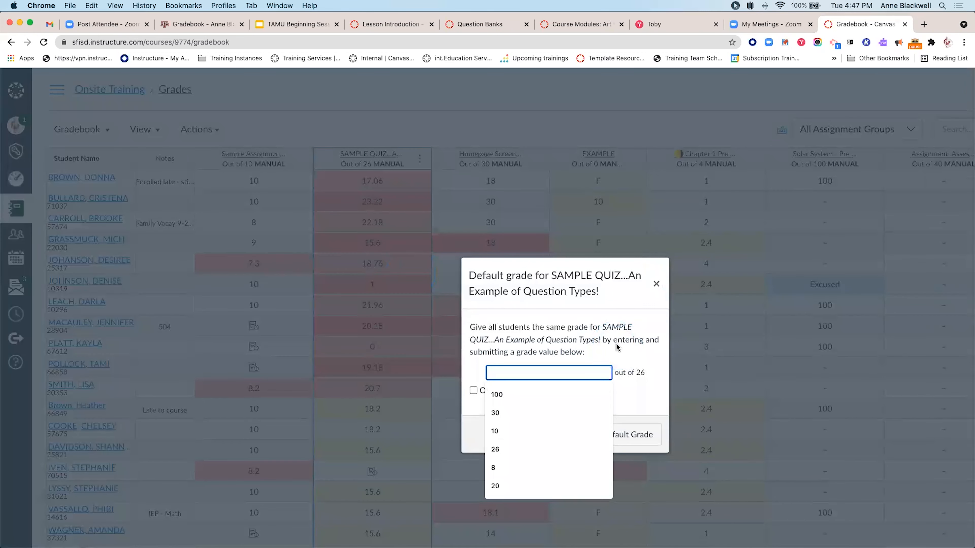
text(26)
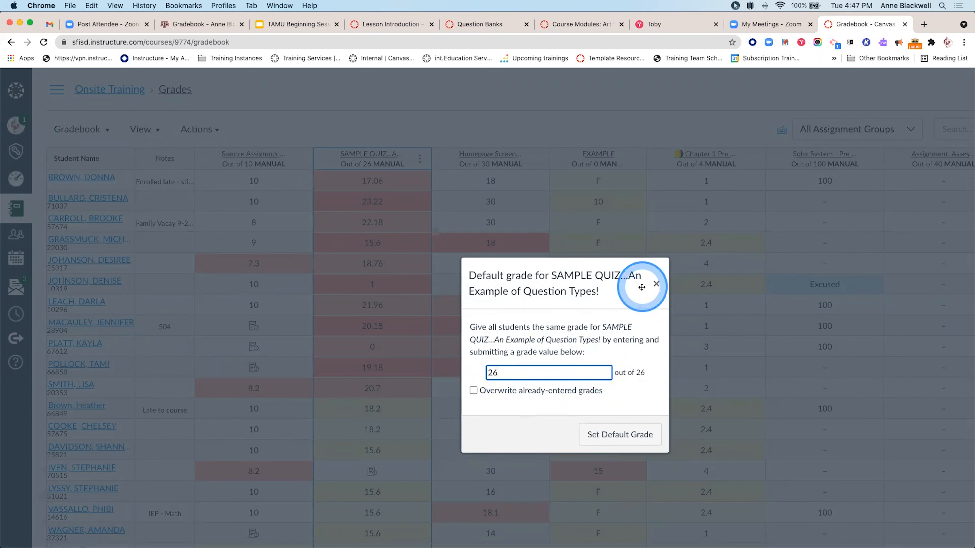
click(655, 284)
- Examine the Hide grades option for the SAMPLE QUIZ column and the gradebook's Grade Posting Policy settings, and cancel without changes
click(420, 160)
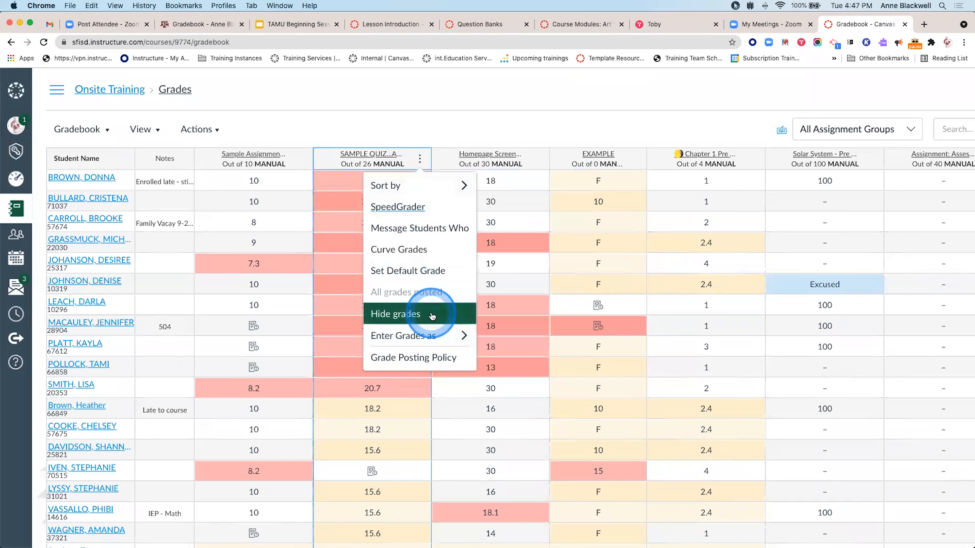
key(super+minus)
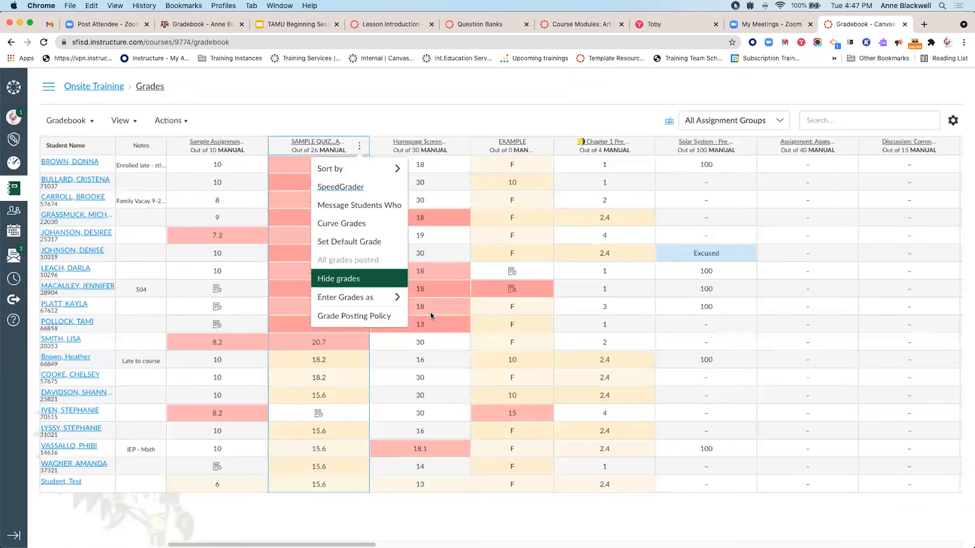
click(953, 123)
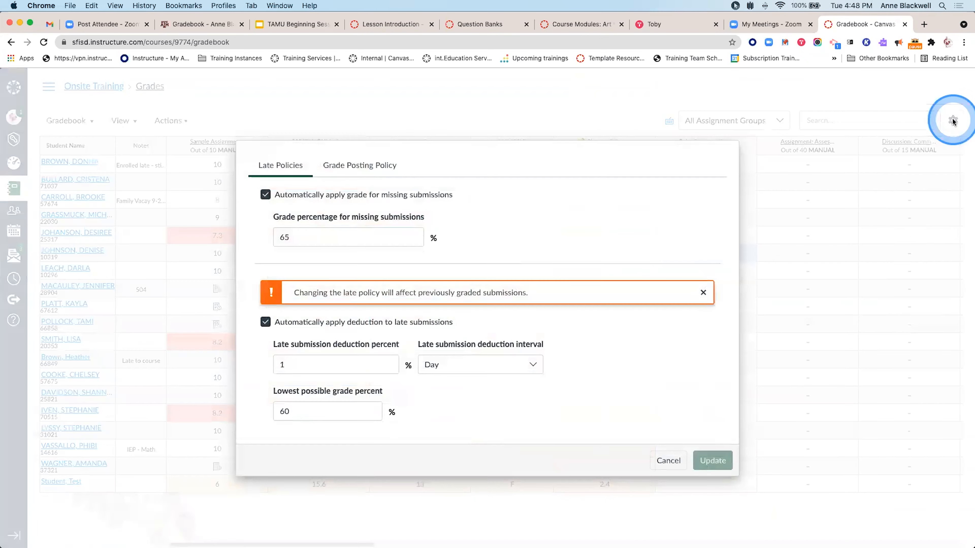
click(364, 169)
click(363, 170)
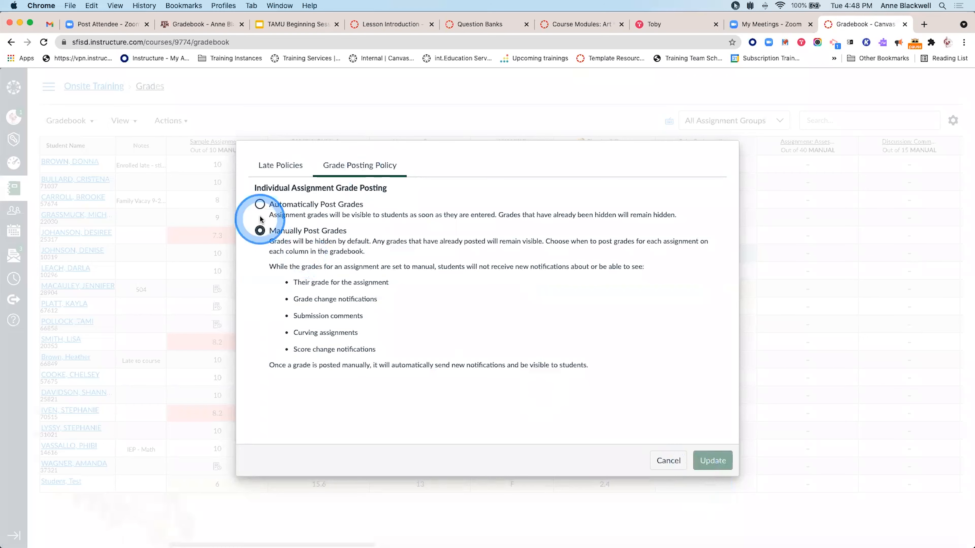
click(670, 461)
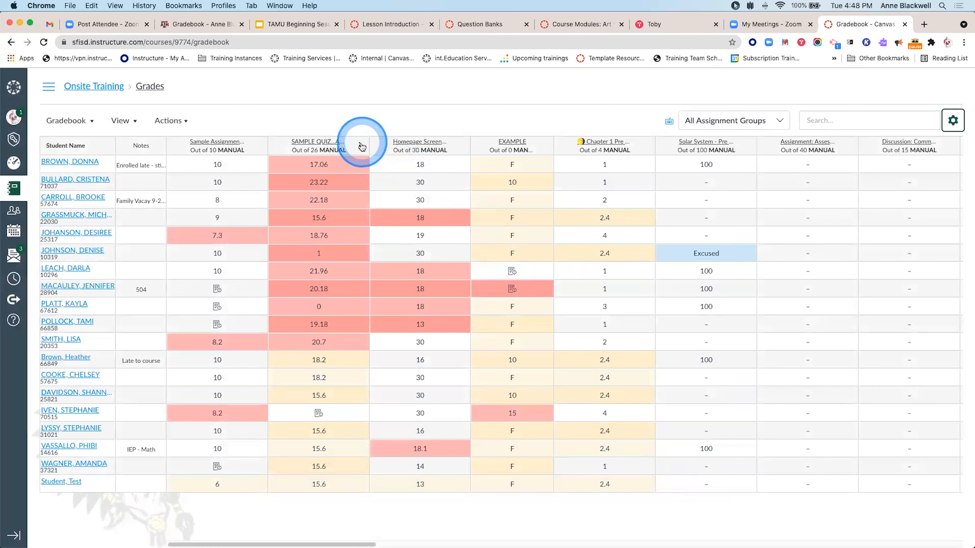
- Hide the SAMPLE QUIZ grades for the specific Canvas Training Course section, and confirm hiding them
click(360, 147)
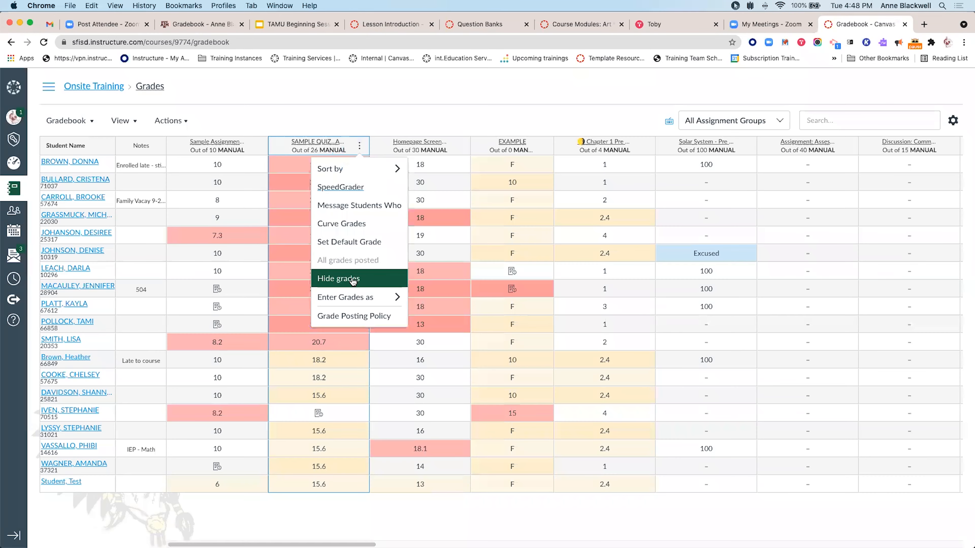
click(353, 281)
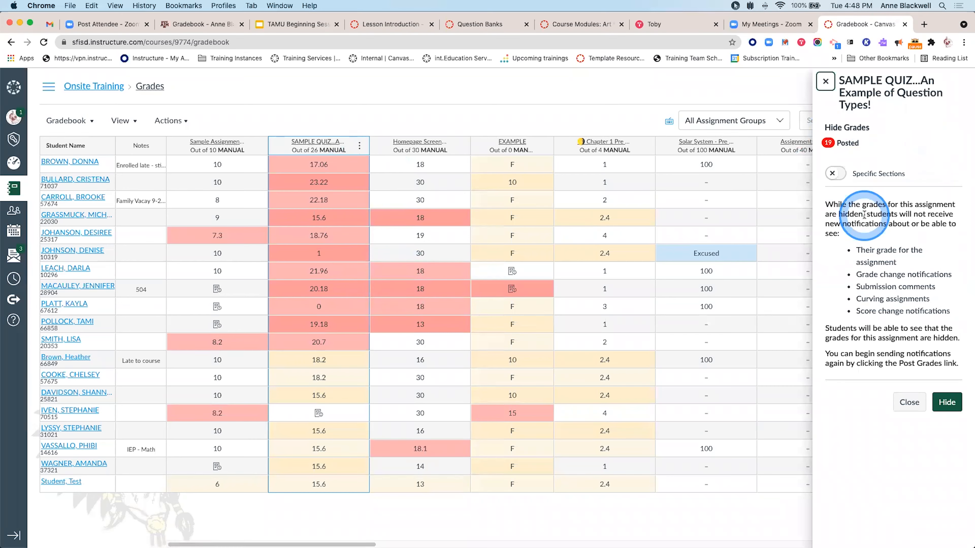
click(834, 176)
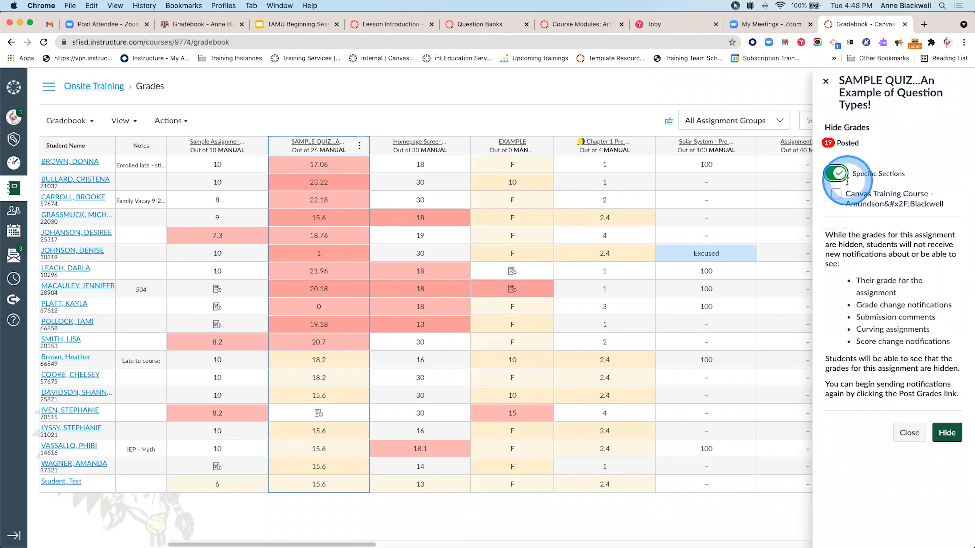
click(837, 194)
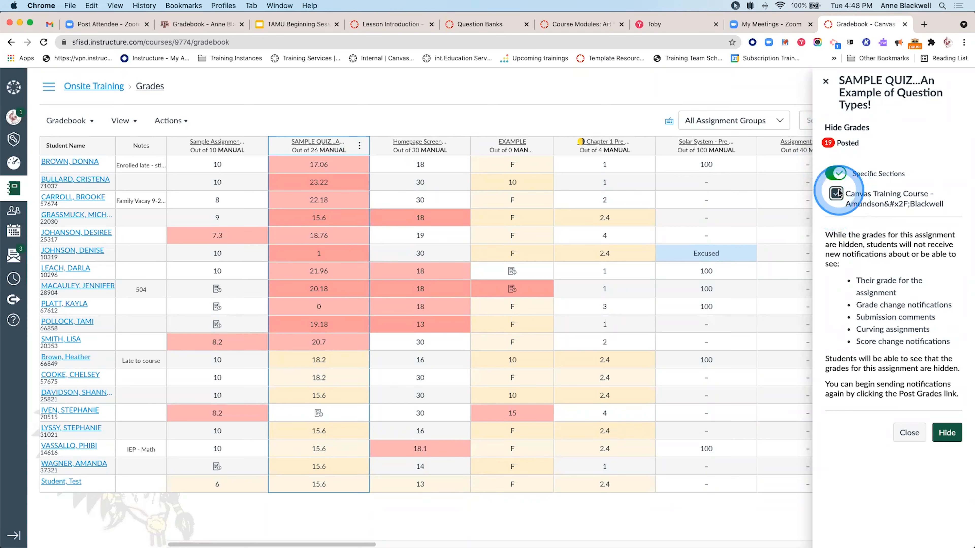
click(945, 432)
click(541, 377)
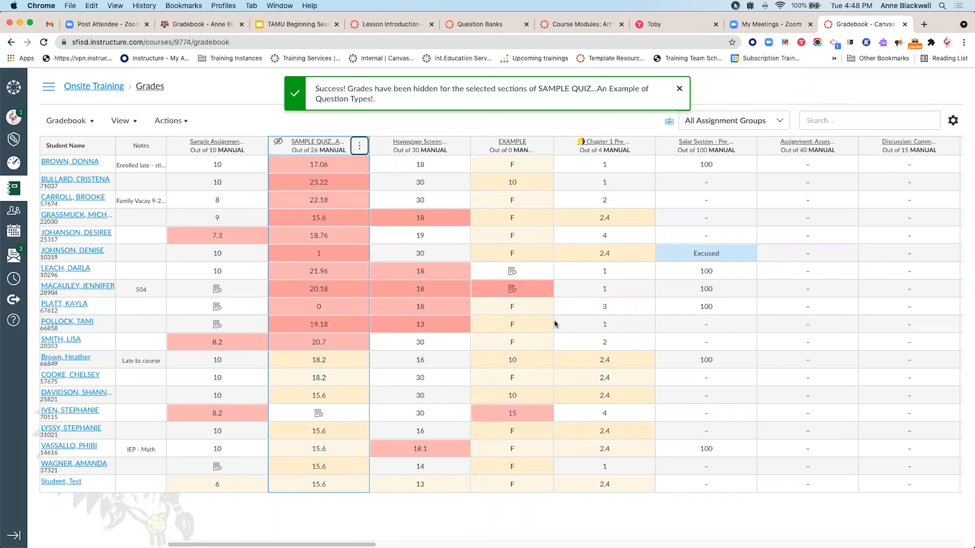
- Post the hidden SAMPLE QUIZ grades to everyone in the specific Canvas Training Course section
scroll(279, 143, up, 5)
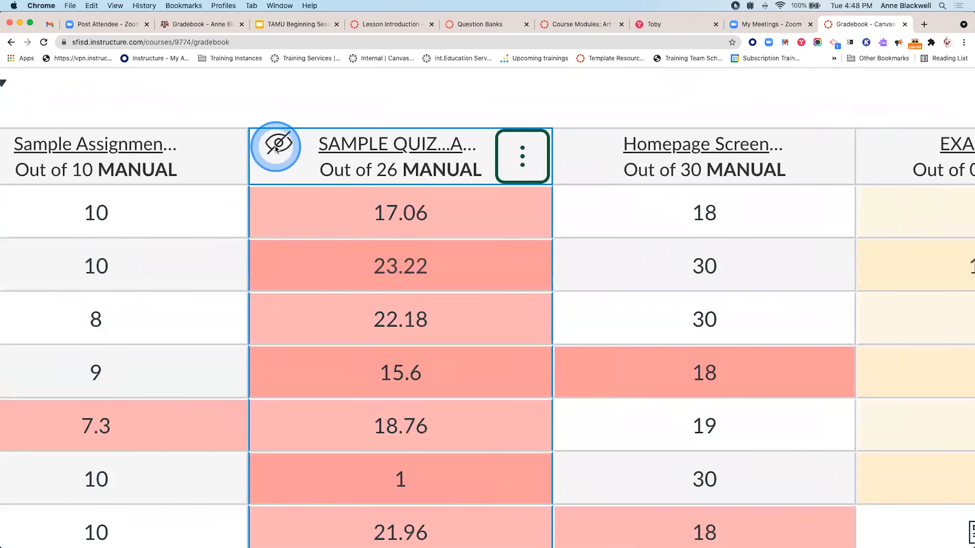
scroll(275, 148, down, 5)
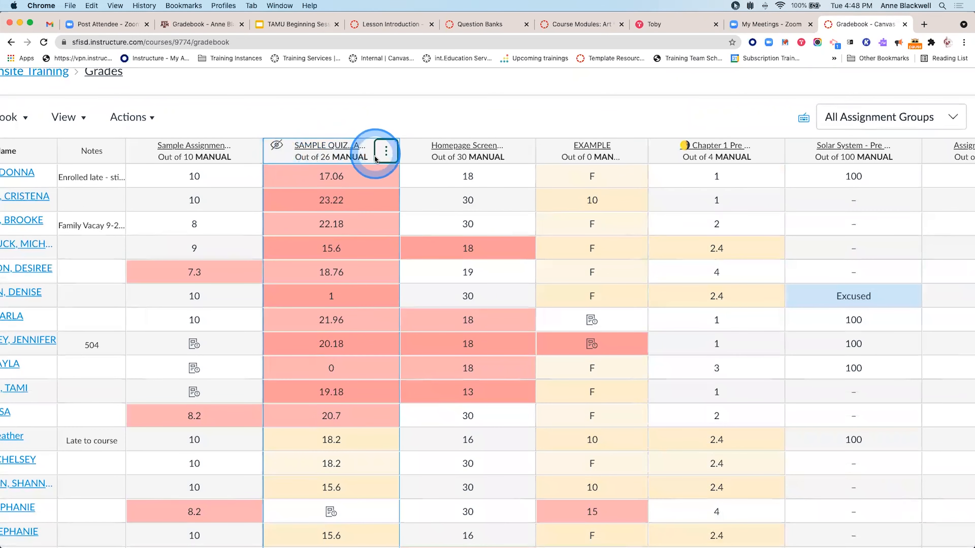
scroll(353, 529, down, 5)
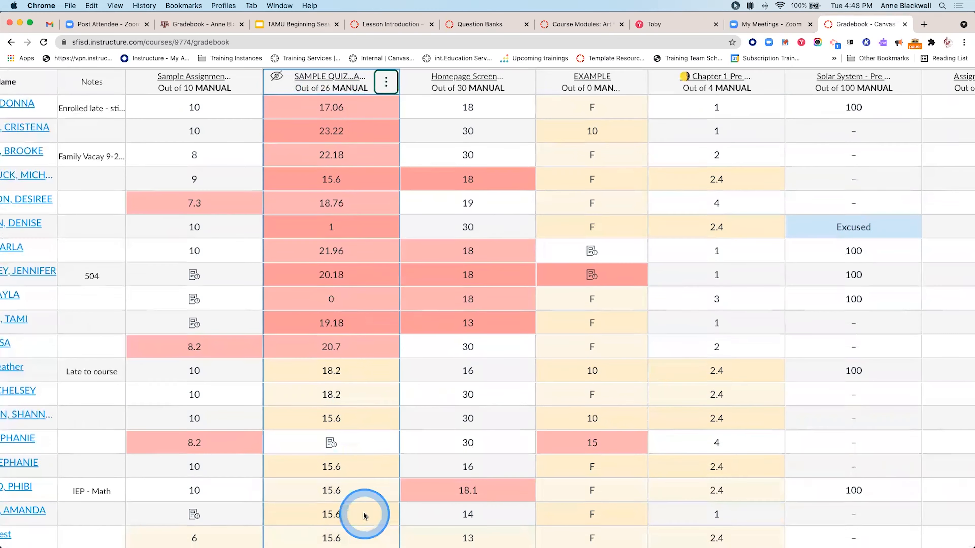
scroll(364, 512, left, 3)
click(474, 379)
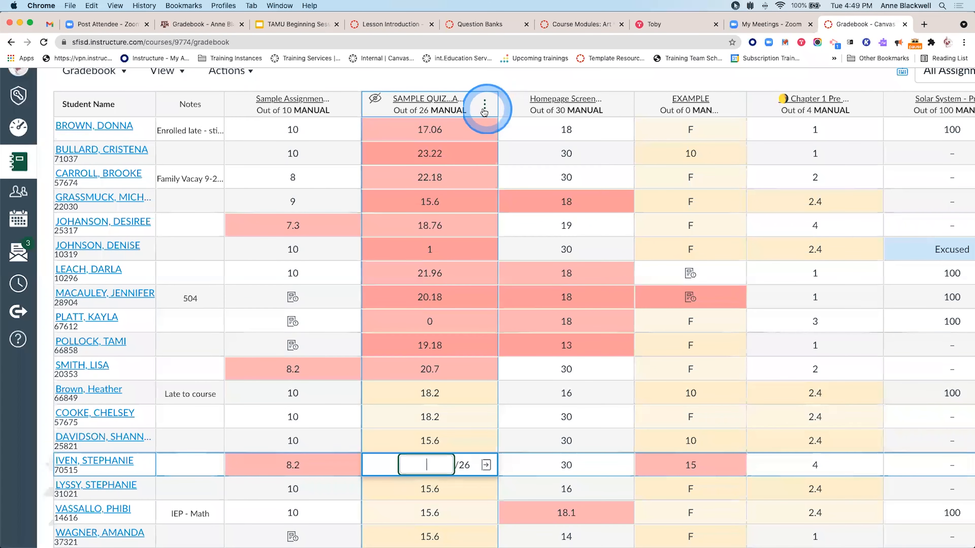
click(486, 104)
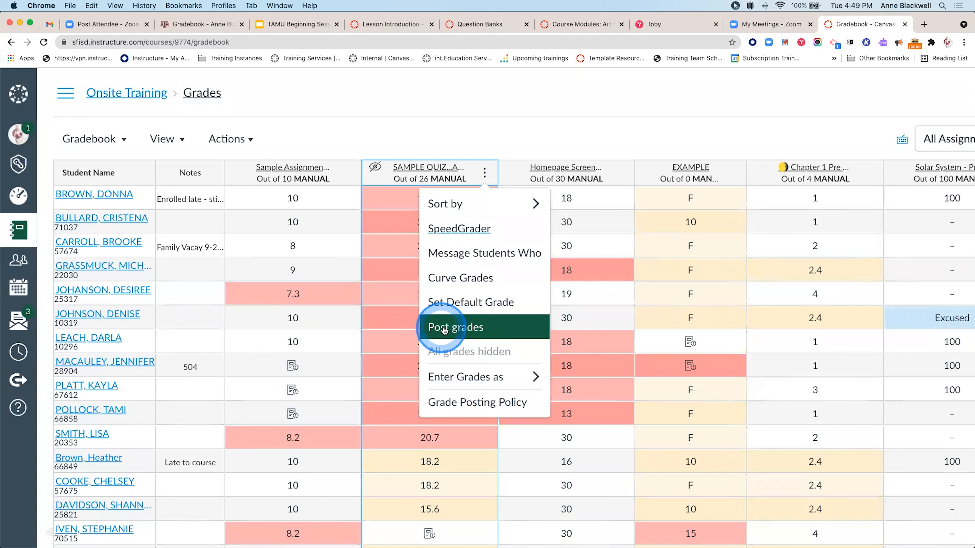
click(474, 329)
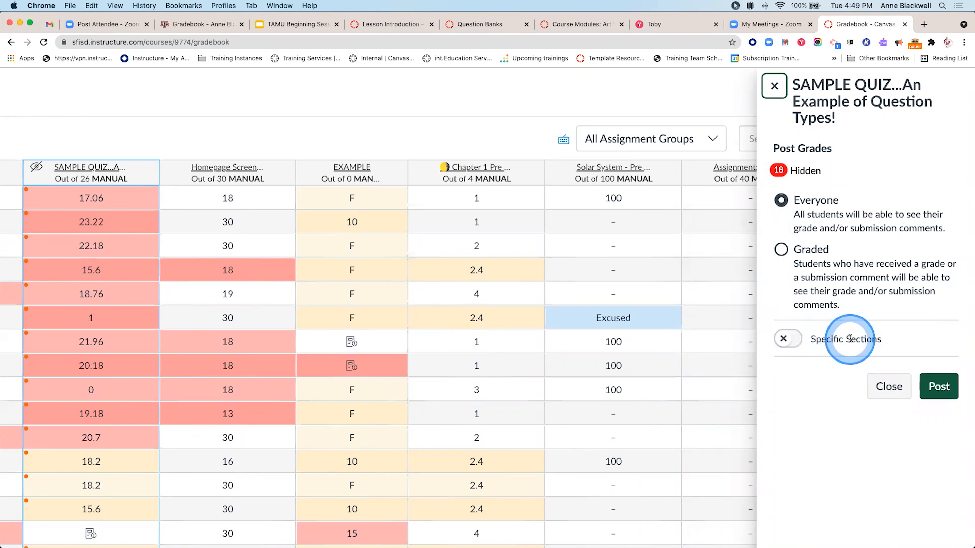
click(785, 339)
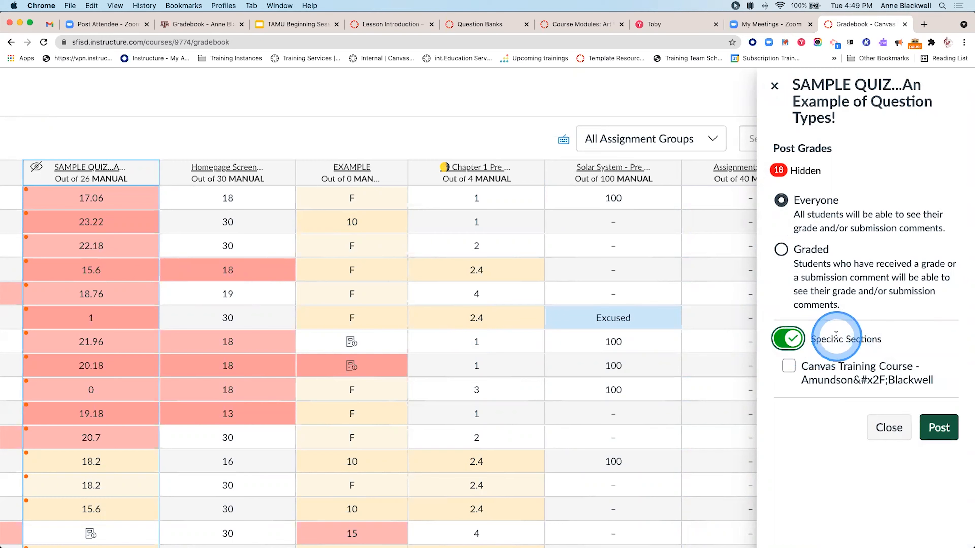
click(787, 366)
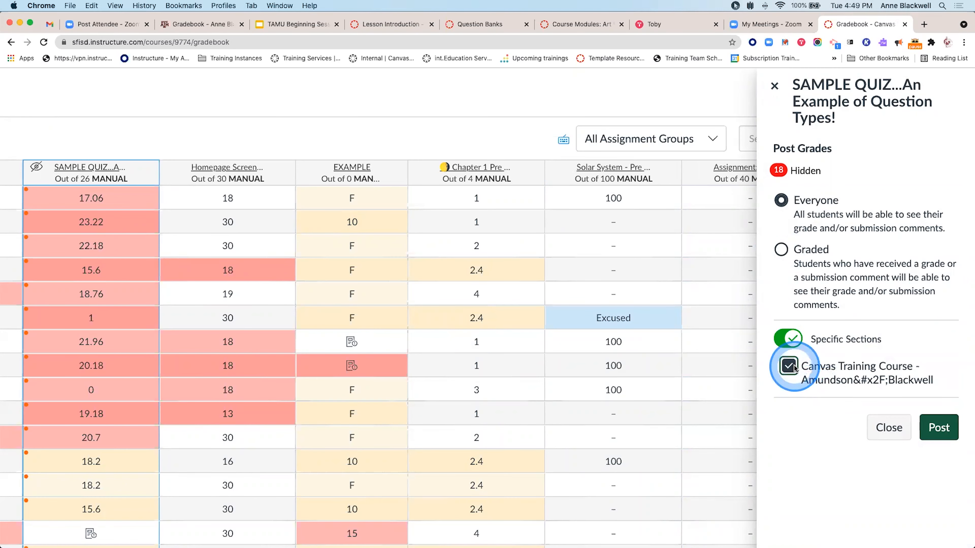
click(939, 427)
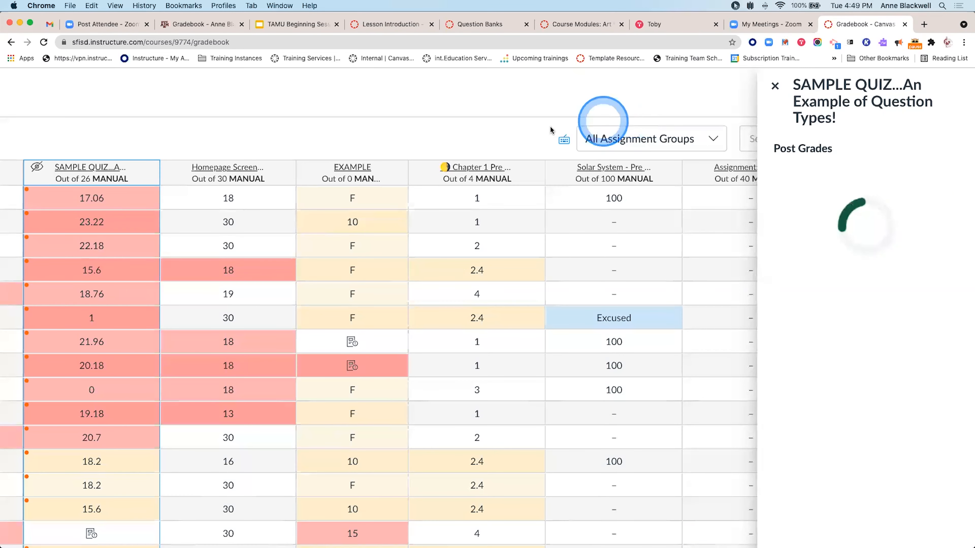
scroll(468, 213, left, 1)
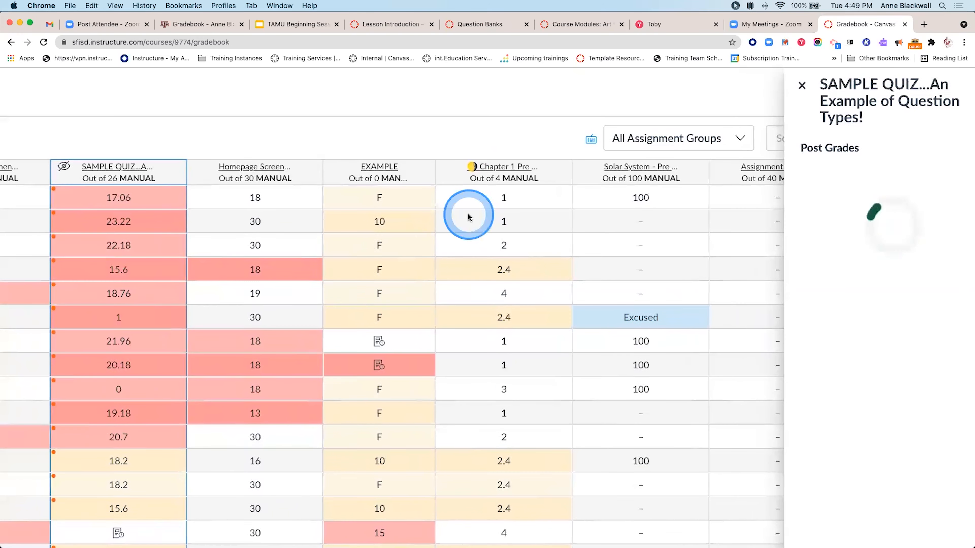
scroll(468, 214, down, 3)
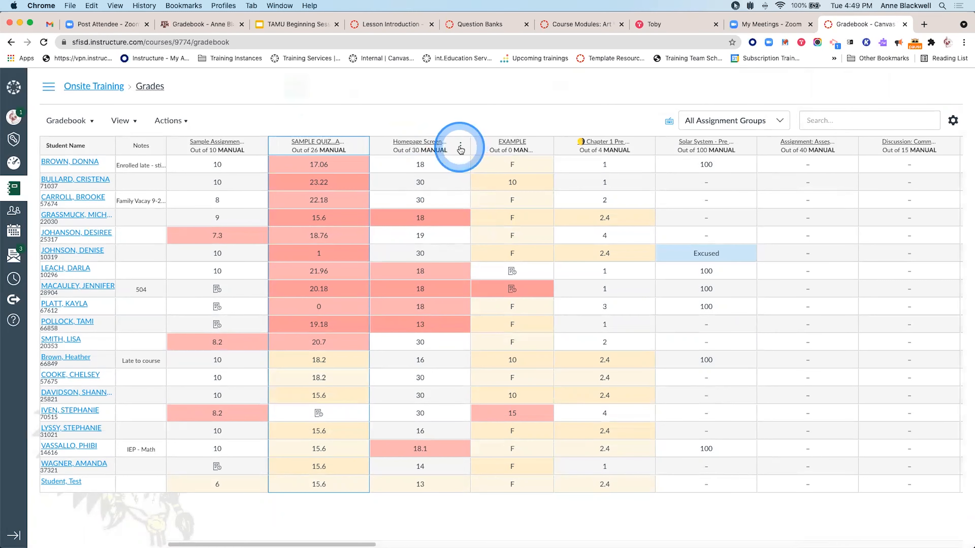
- Examine the Homepage Screenshot column's options and its Grade Posting Policy, leaving all settings as they are
click(460, 146)
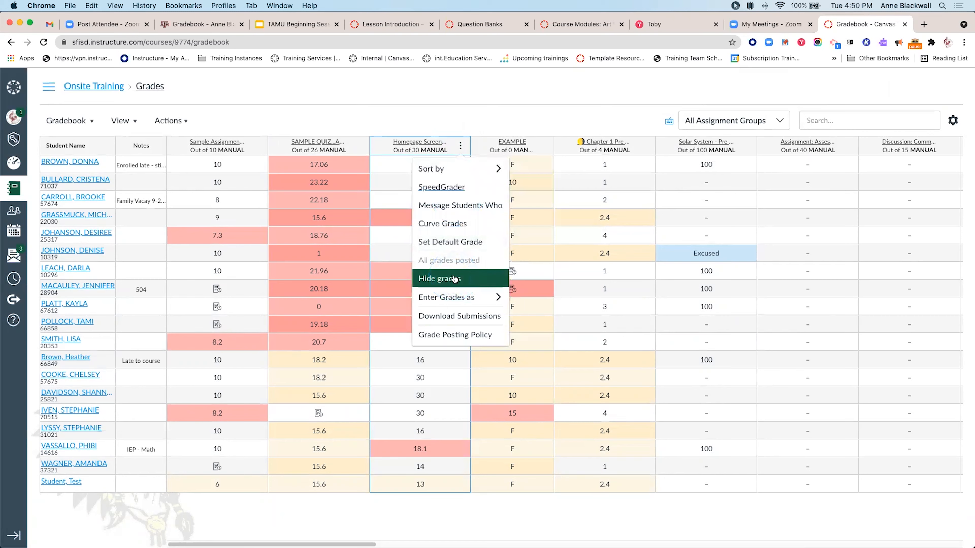
mouse_move(456, 299)
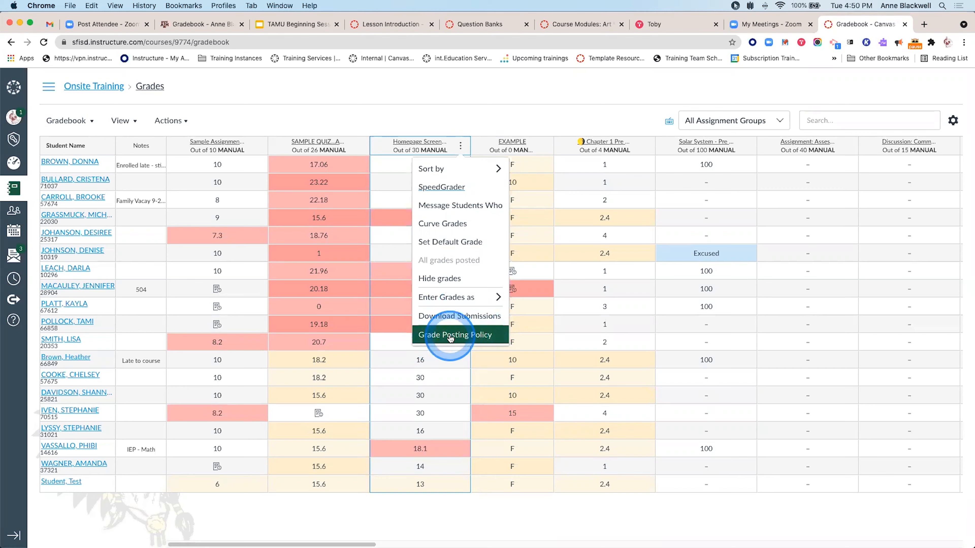
click(491, 339)
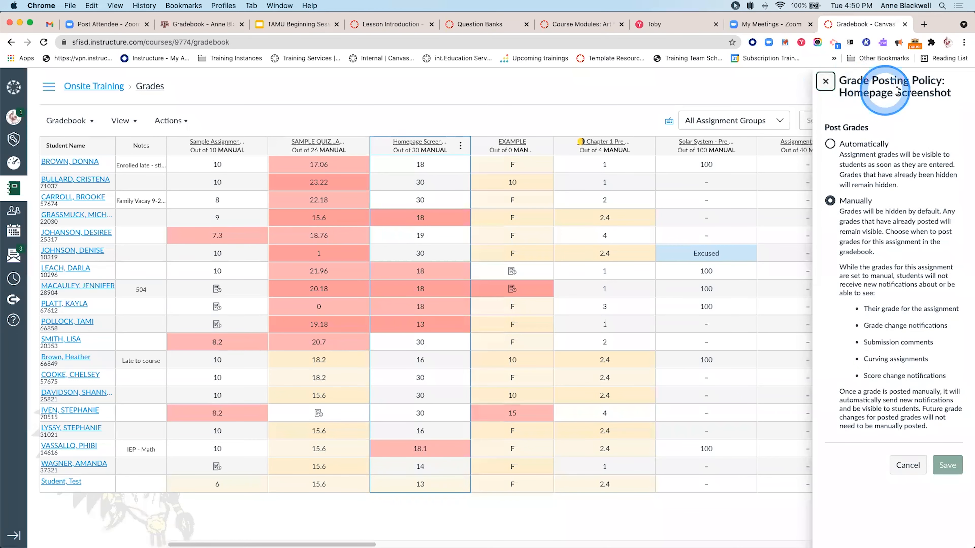
click(825, 82)
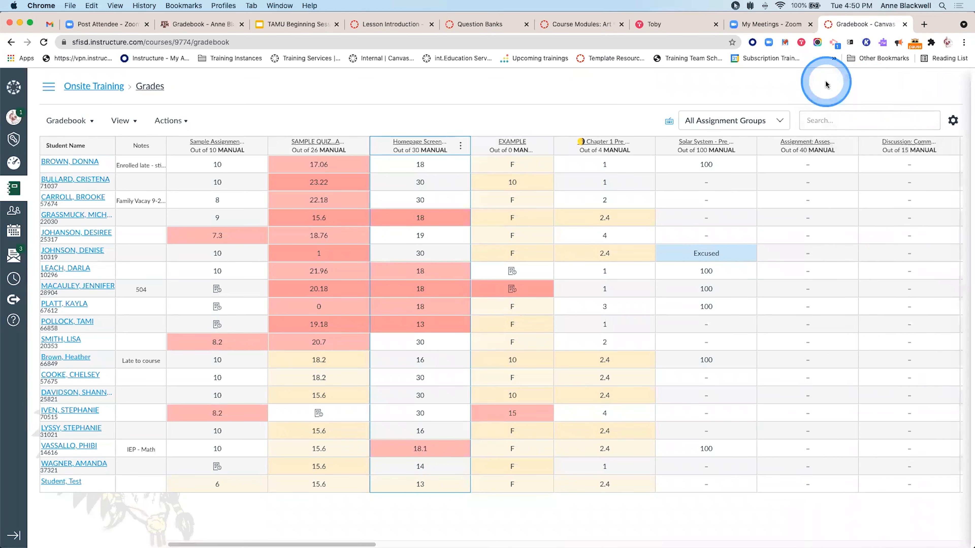
click(462, 146)
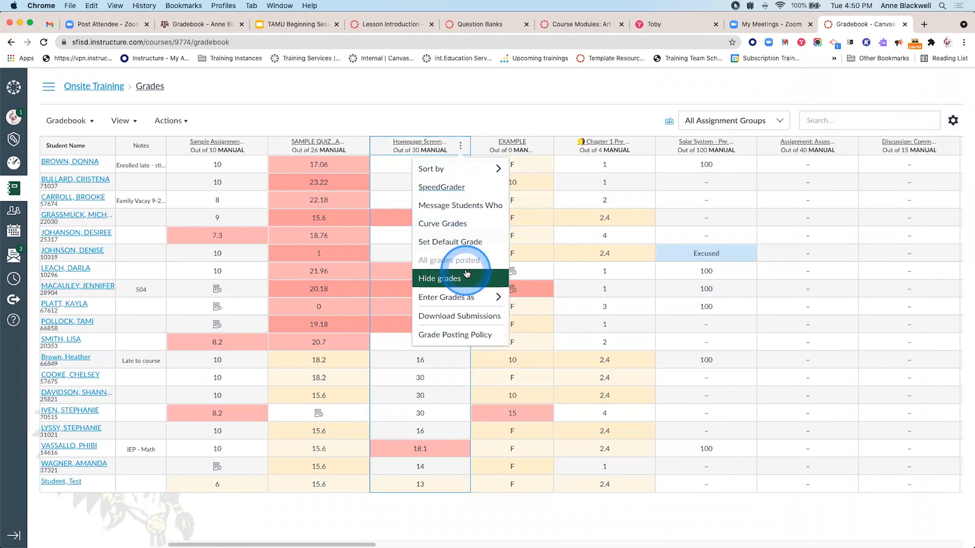
click(493, 111)
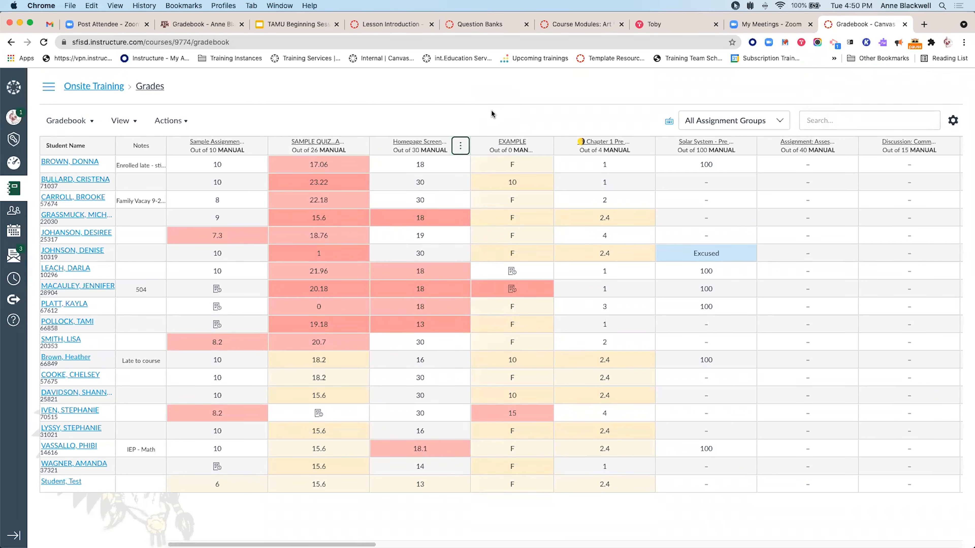
click(497, 96)
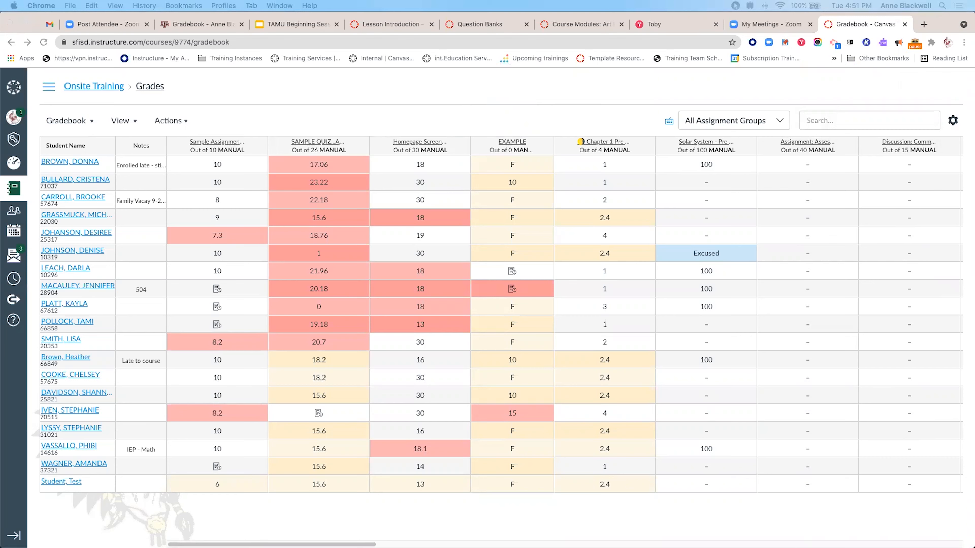
- Open the Training_New to Canvas _Texas A&M Agenda -Aug. 2021 document and go to its TAMU Resources list
click(554, 206)
click(513, 172)
click(965, 338)
drag(548, 0, 610, 24)
click(641, 348)
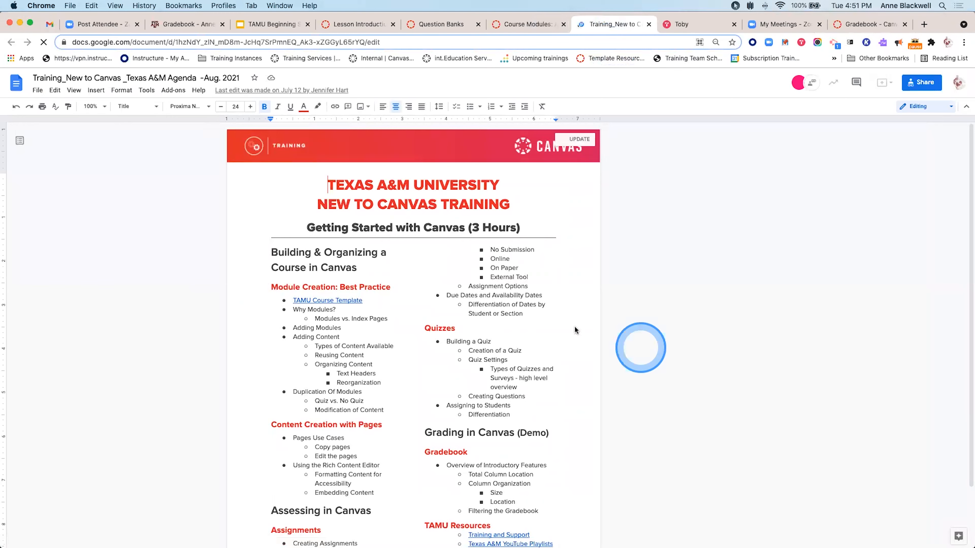
scroll(483, 305, down, 2)
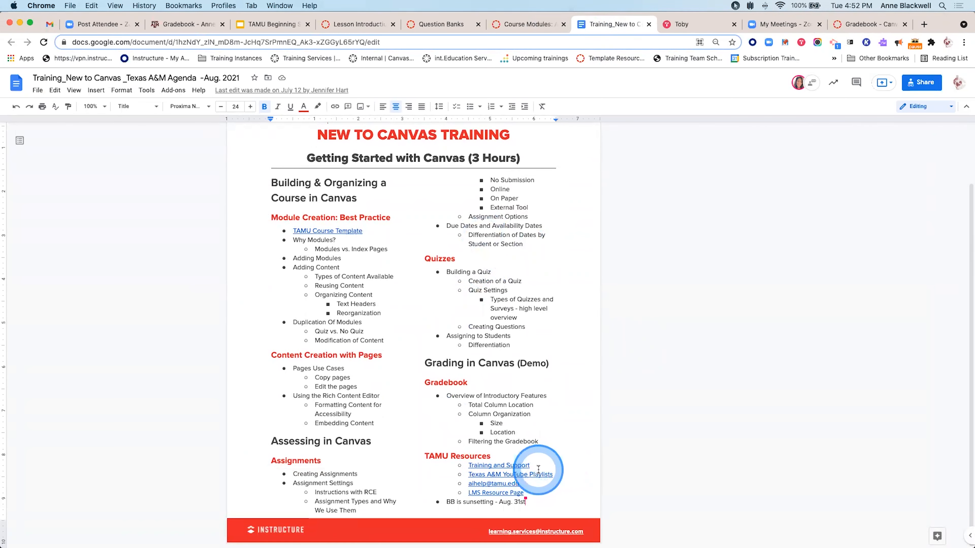
- Try to copy the agenda's Training and Support link and use it in a new browser tab
click(509, 465)
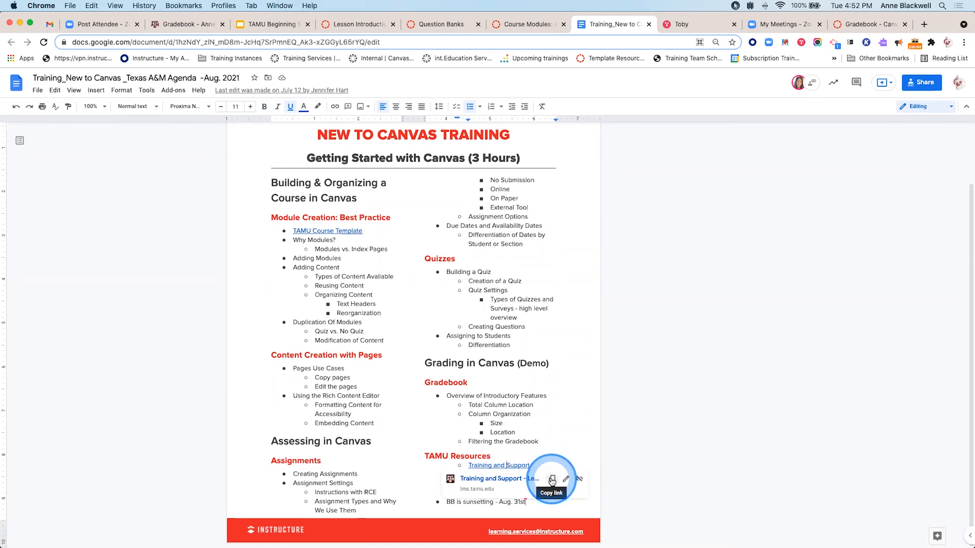
click(552, 481)
drag(521, 466, 531, 465)
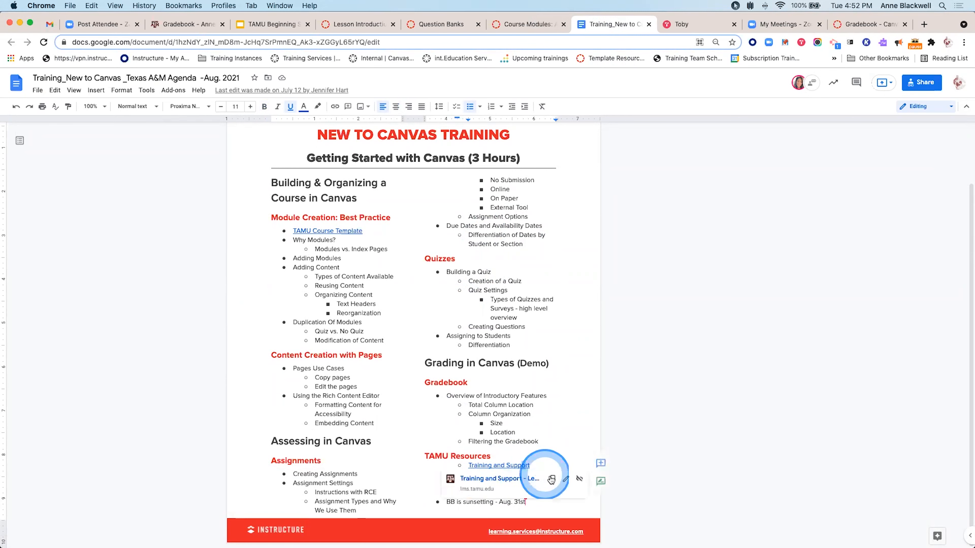
click(551, 480)
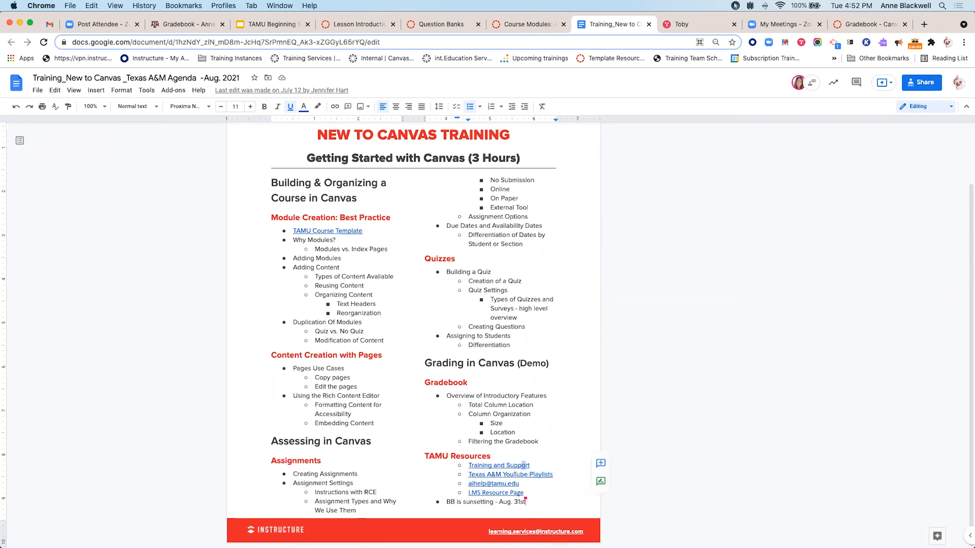
click(924, 25)
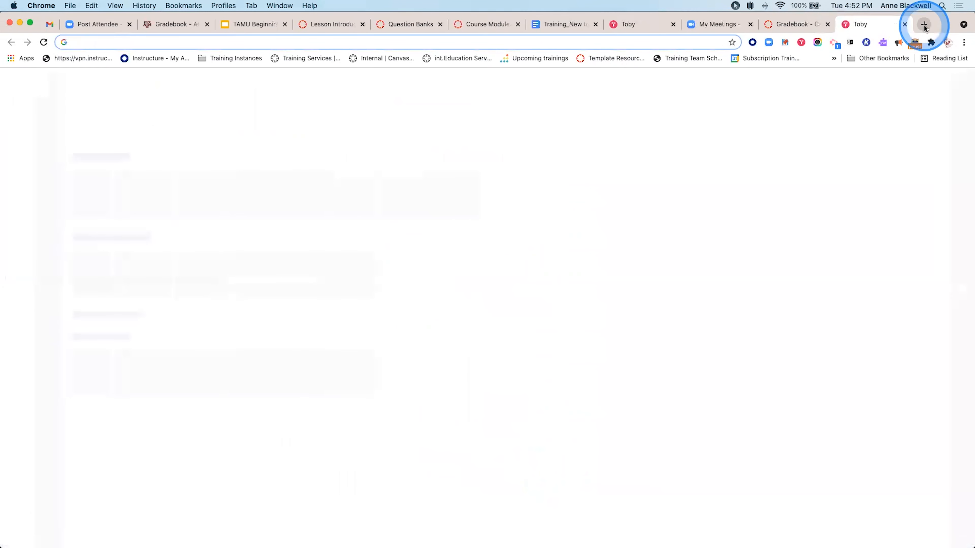
text(If Freud posited [x] different theories on how adults turn out the way they are, and [y]% of them had to do with childhood fixations, how many of those theories involve Freud's mother?)
key(super+z)
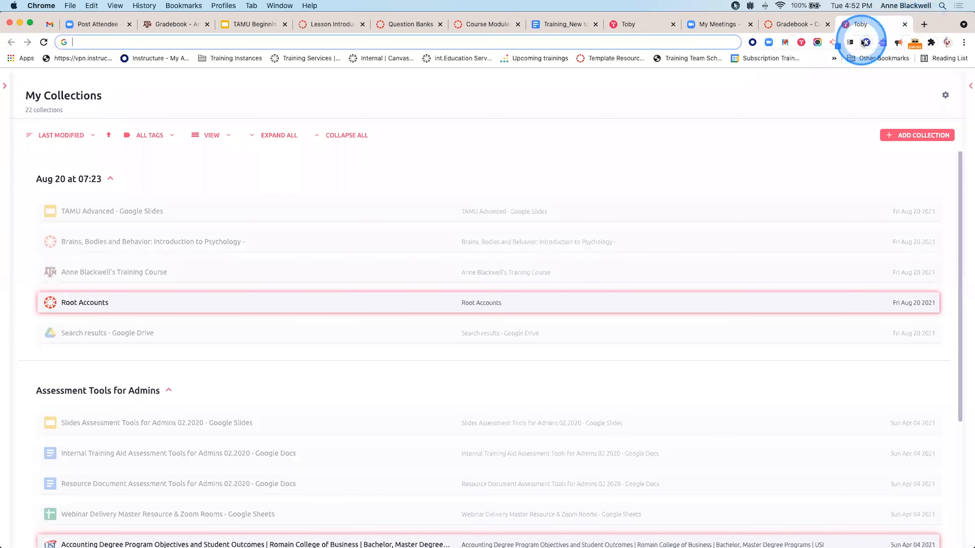
- Copy the Training and Support link from the agenda's TAMU Resources and load lms.tamu.edu/Training-Support in a new browser tab
click(564, 24)
click(506, 466)
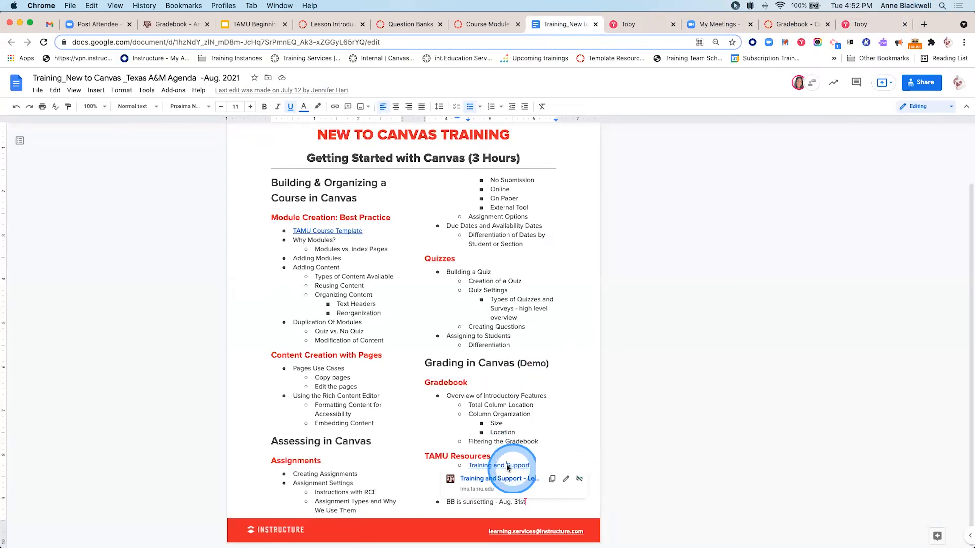
click(552, 480)
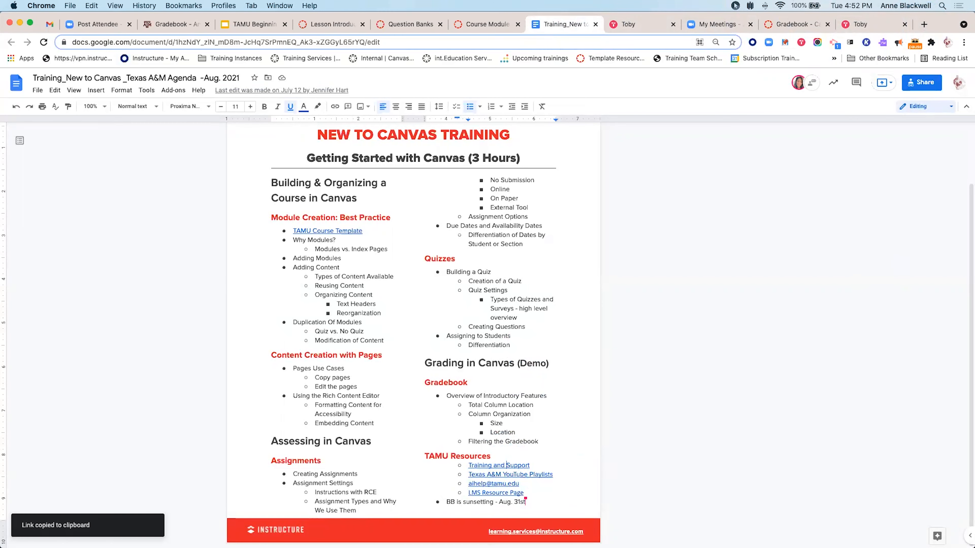
click(923, 25)
key(super+v)
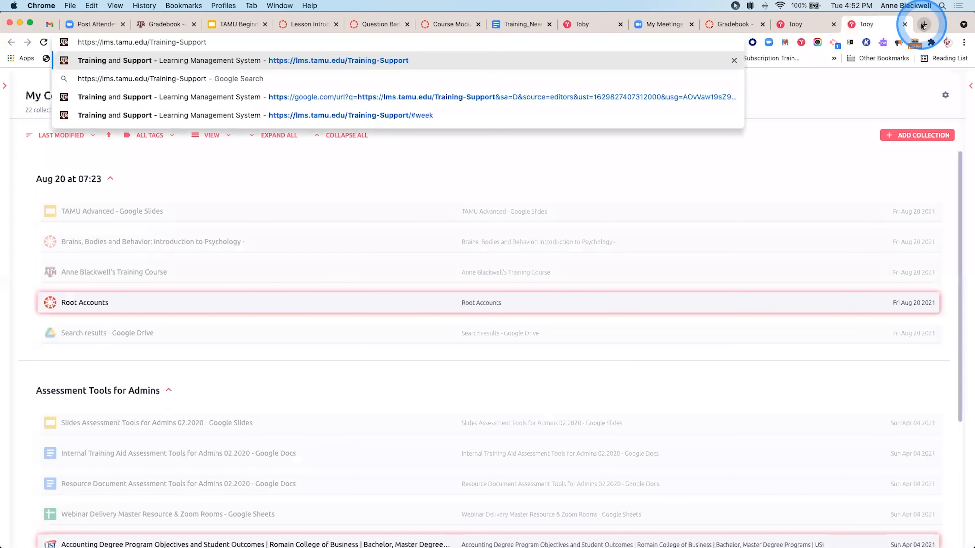
key(Return)
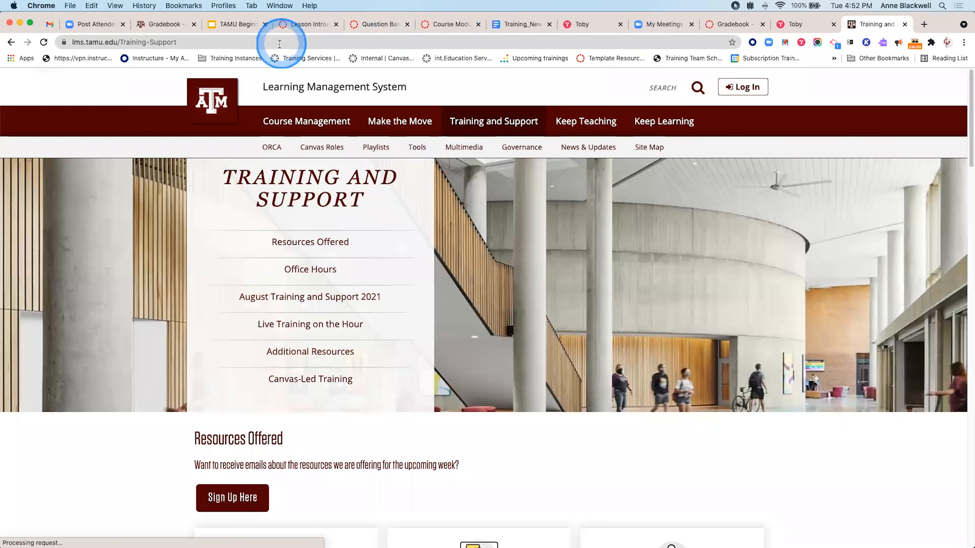
- Examine the Training and Support page's address and the Office Hours, Service Desk and Curated Playlists cards under Resources Offered
click(279, 39)
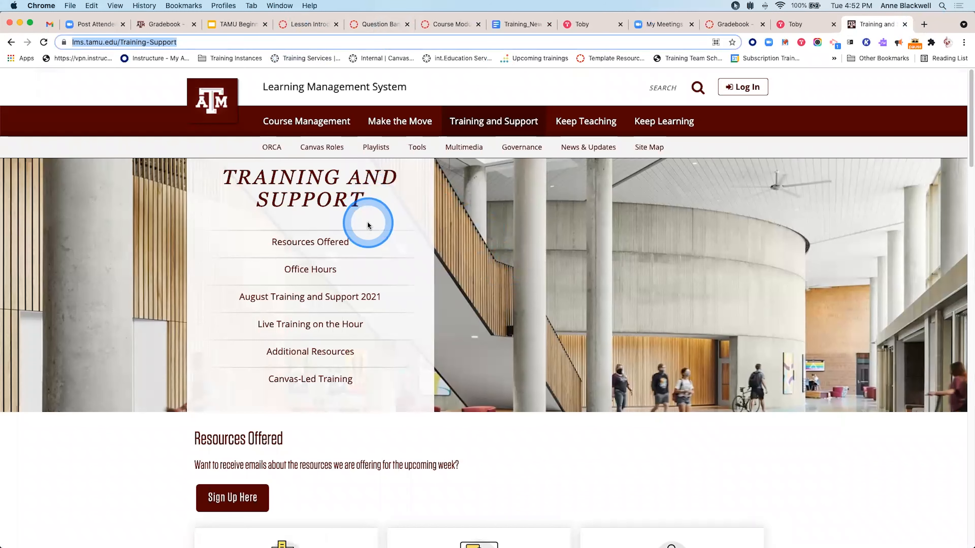
scroll(367, 225, down, 3)
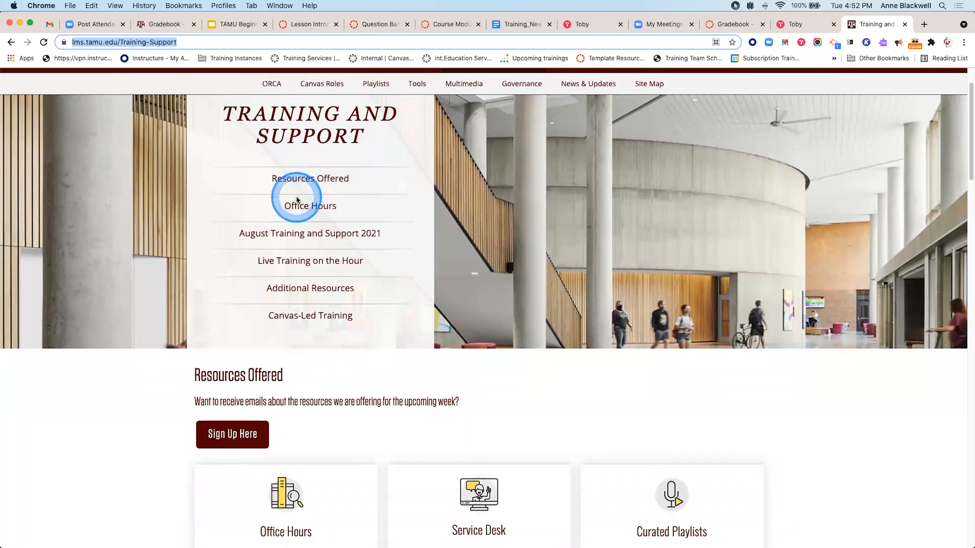
scroll(298, 192, down, 4)
scroll(296, 202, down, 5)
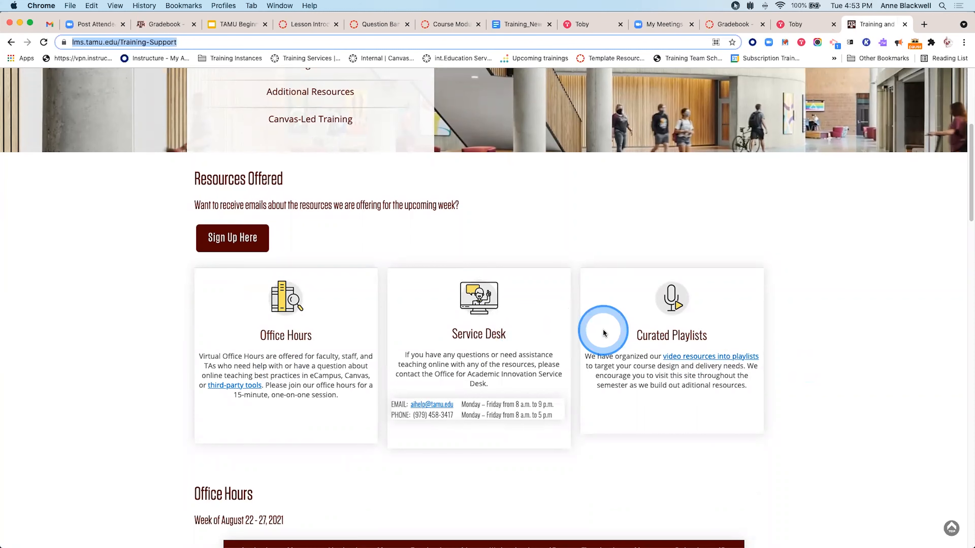
- Open the video resources playlists linked under Curated Playlists and look over the available playlist categories
click(684, 358)
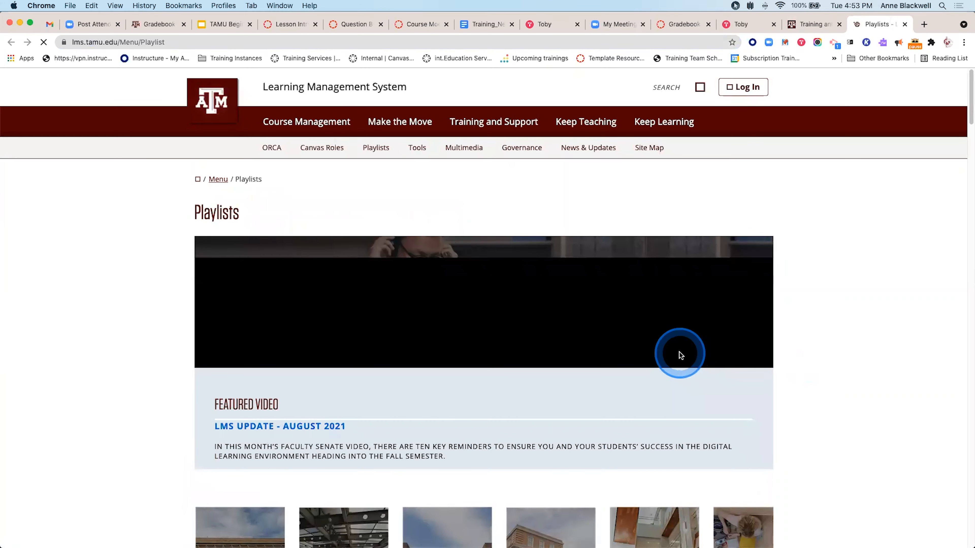
scroll(679, 357, down, 10)
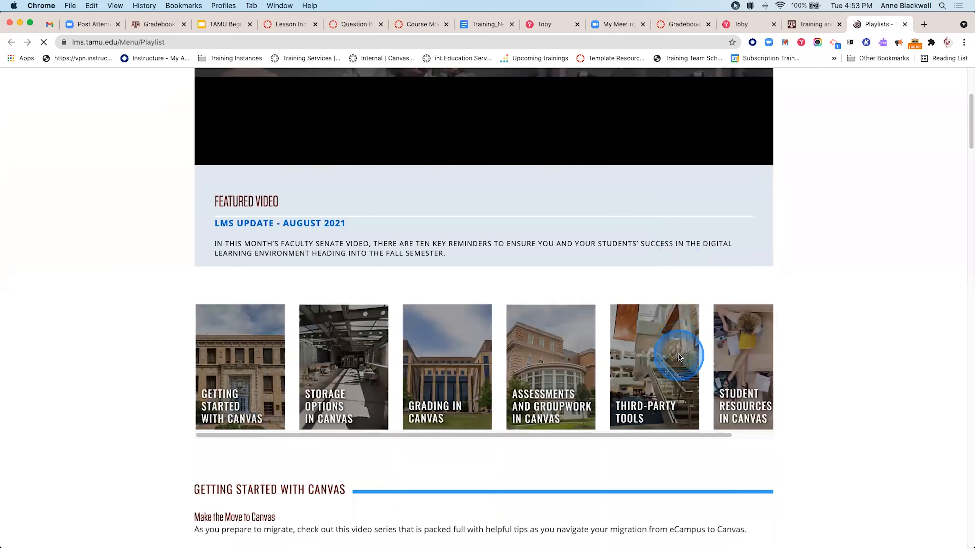
scroll(679, 355, up, 10)
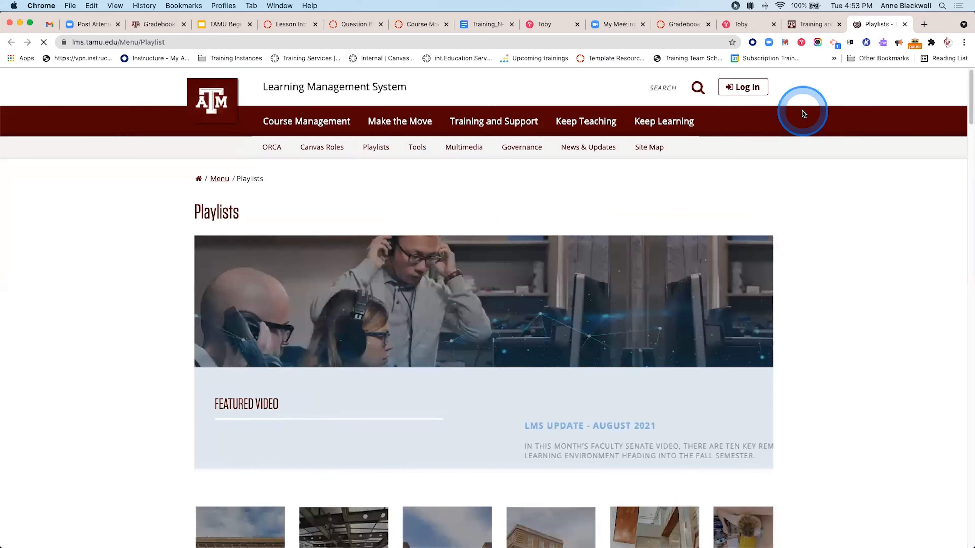
- Return to the Training and Support page and examine the weekly Office Hours, August Training and Support 2021 calendar and Live Training on the Hour schedule
click(799, 29)
scroll(652, 384, down, 5)
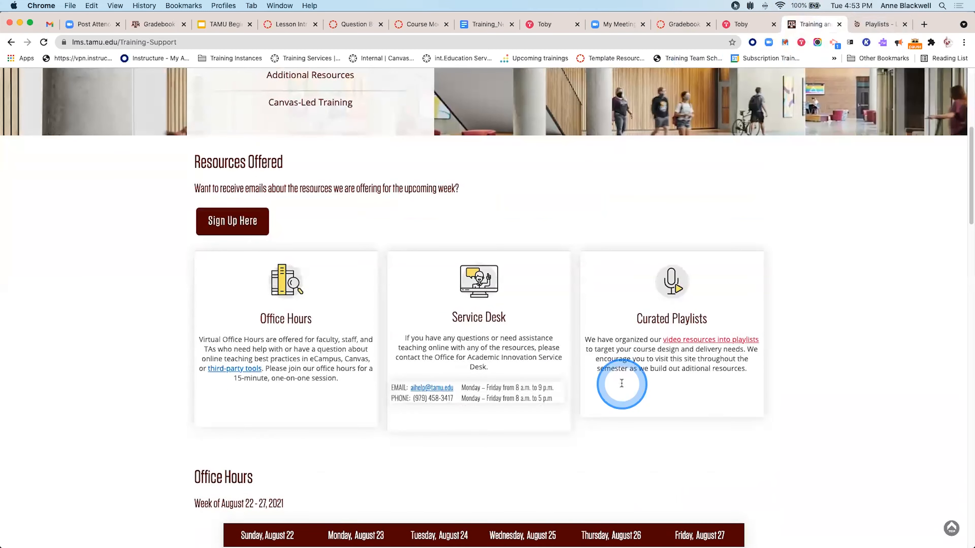
scroll(623, 384, down, 7)
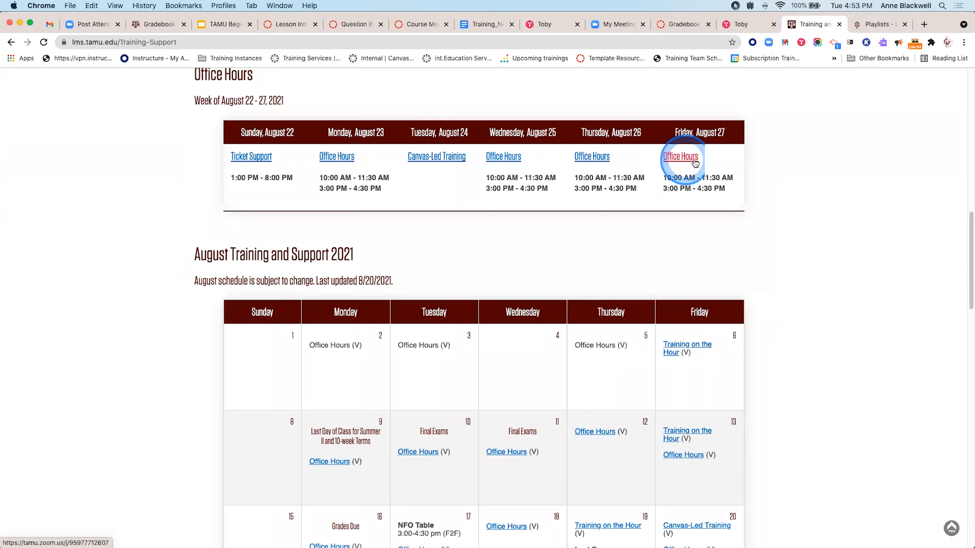
scroll(651, 226, down, 8)
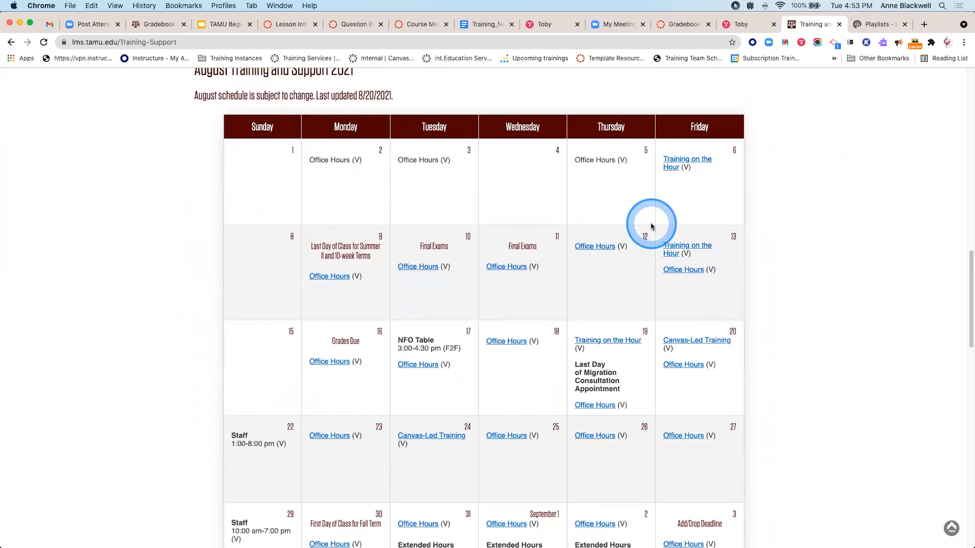
scroll(651, 224, down, 3)
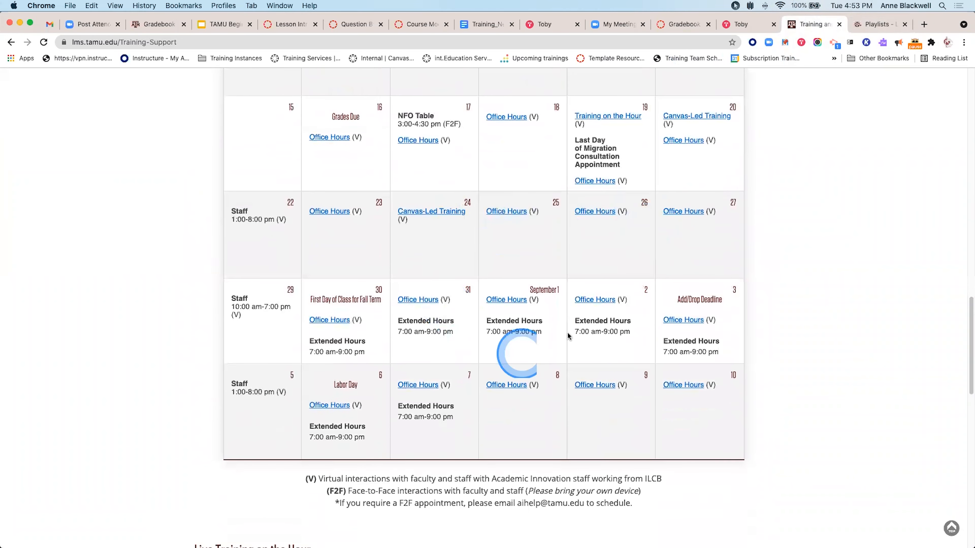
scroll(572, 327, down, 4)
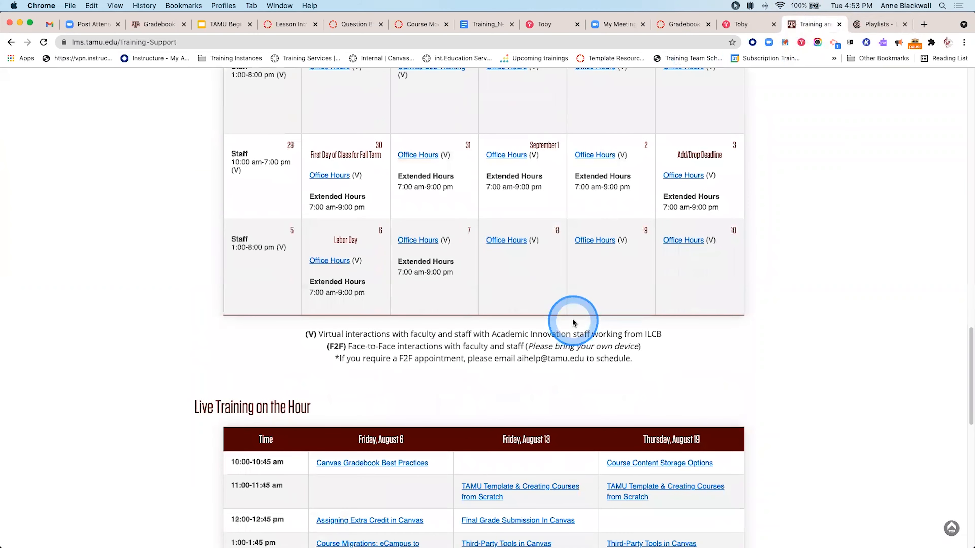
scroll(573, 320, down, 2)
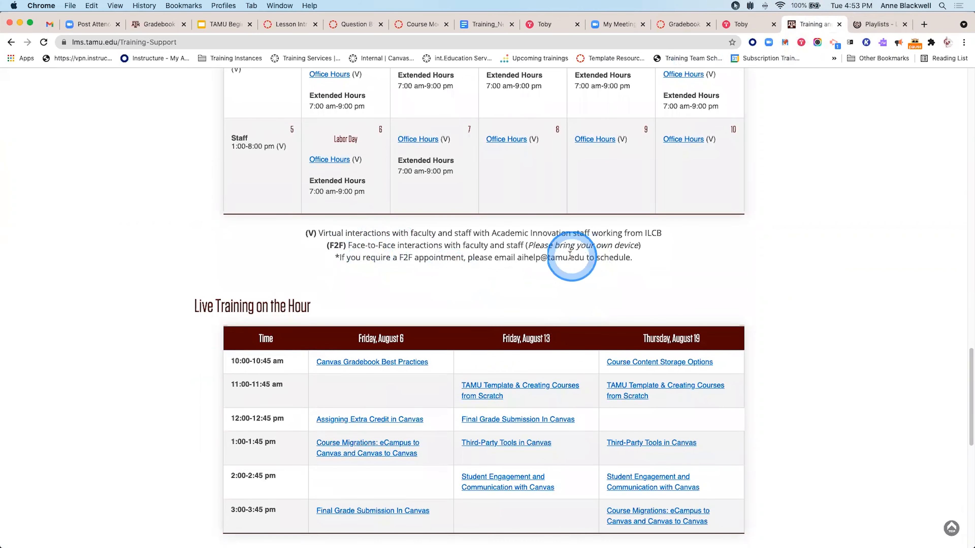
scroll(524, 261, down, 1)
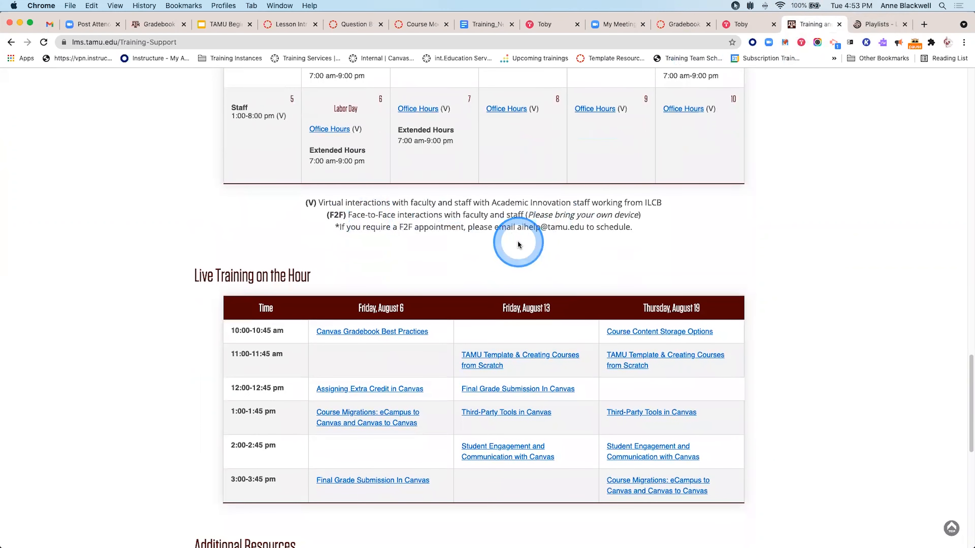
- Look over the Getting to Know Your Canvas Template links under Additional Resources, and switch back to the training agenda document
scroll(518, 245, down, 10)
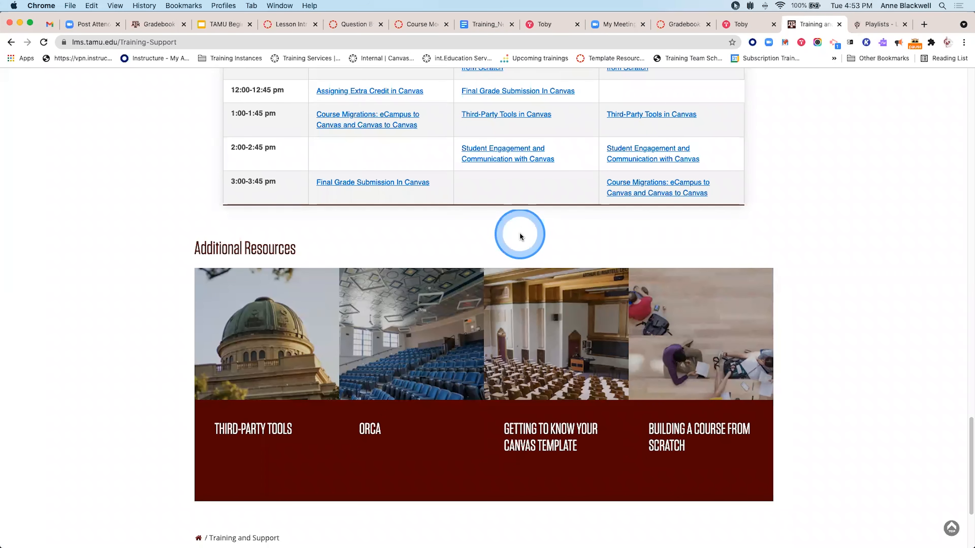
mouse_move(531, 426)
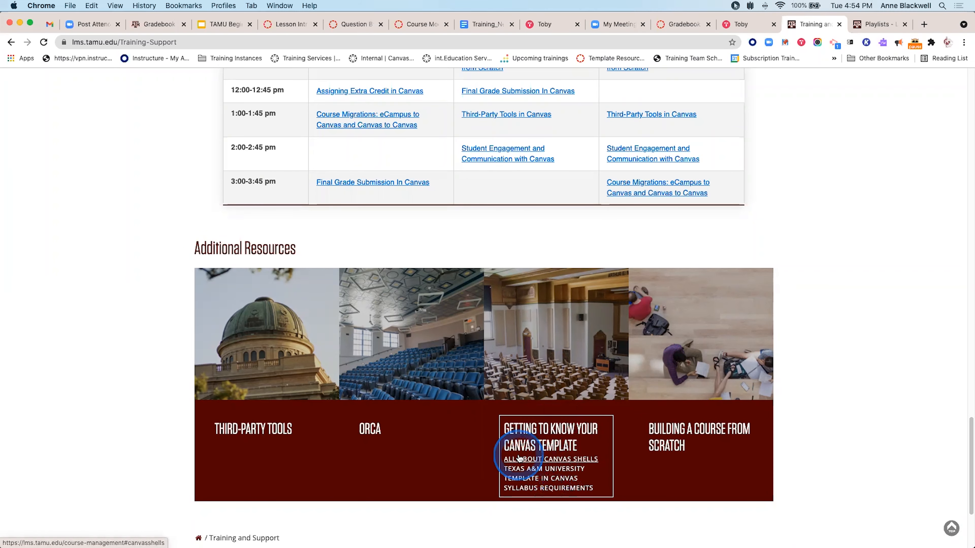
click(540, 462)
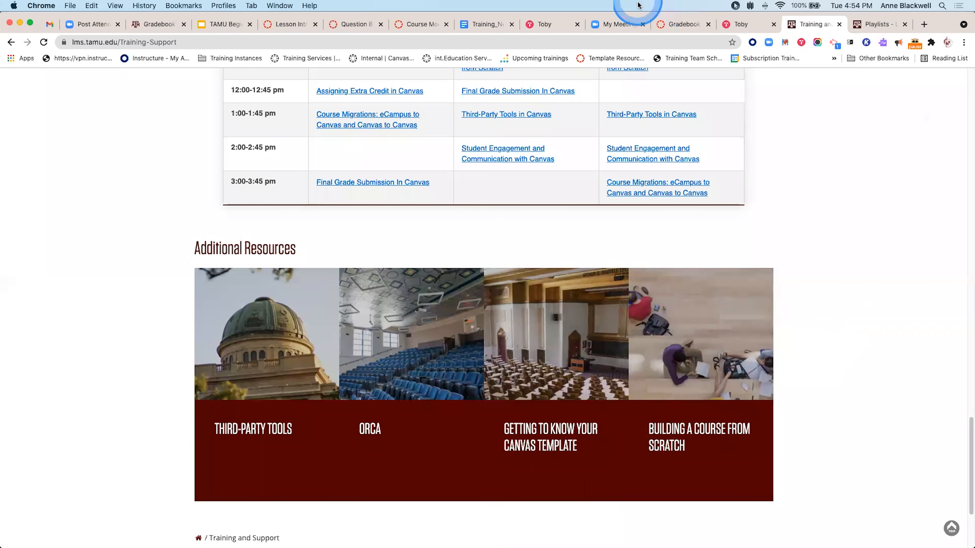
click(478, 24)
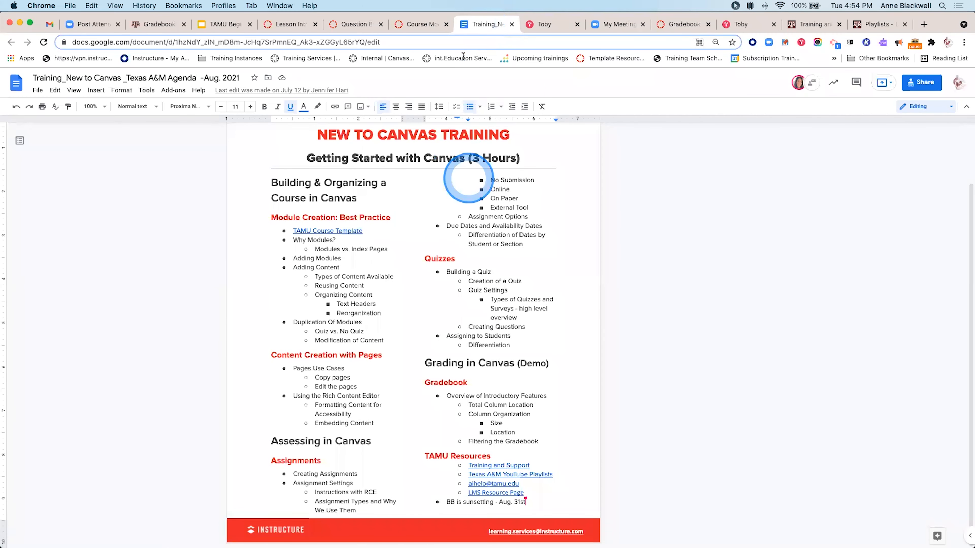
- Open the LMS Resource Page linked under TAMU Resources in the training agenda and highlight the page's web address
click(495, 491)
click(478, 508)
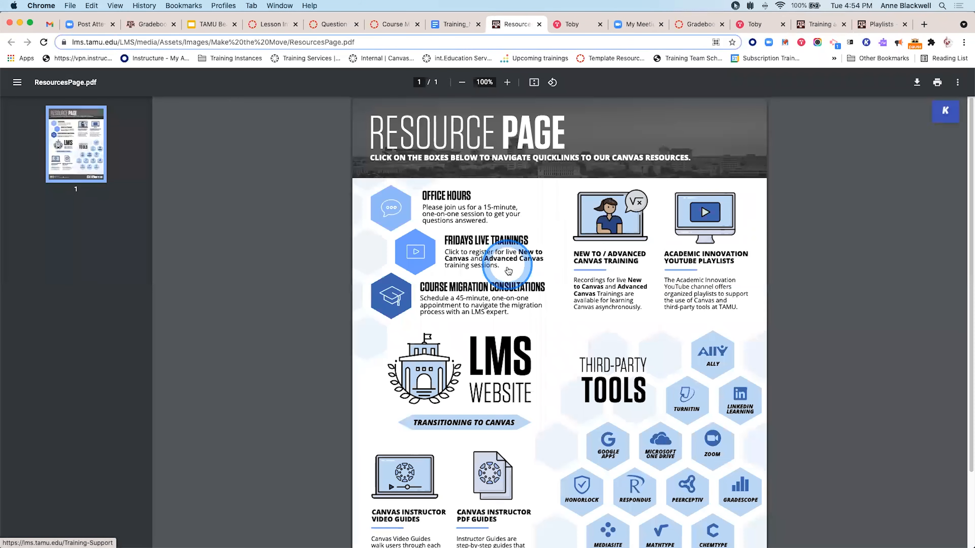
click(392, 38)
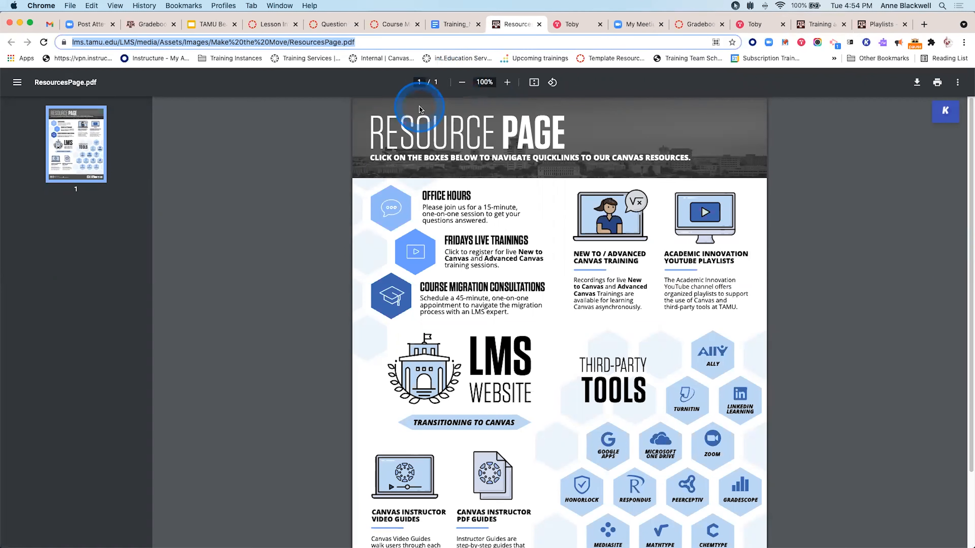
- Switch to the Canvas gradebook and open Help from the global navigation, with a close look at where it is located
click(157, 23)
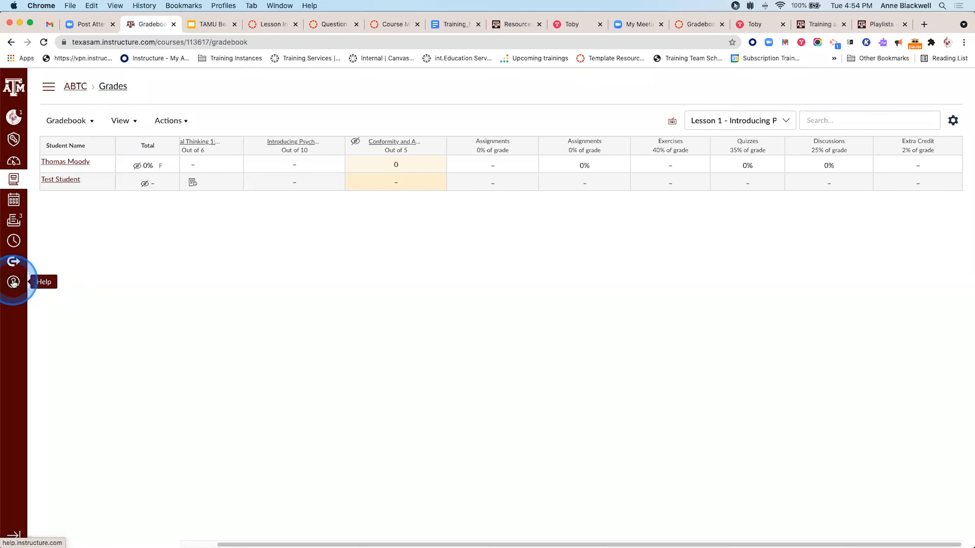
scroll(14, 284, up, 5)
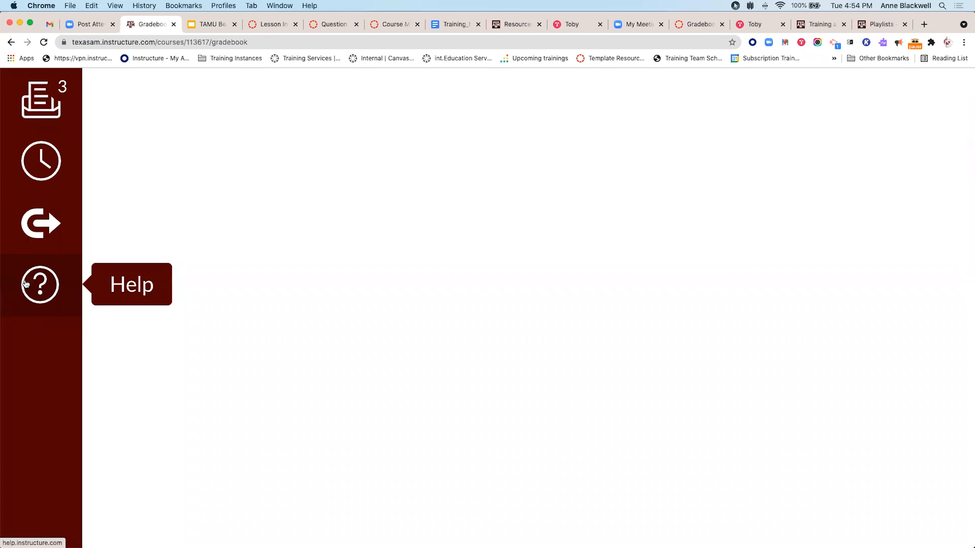
scroll(26, 283, down, 5)
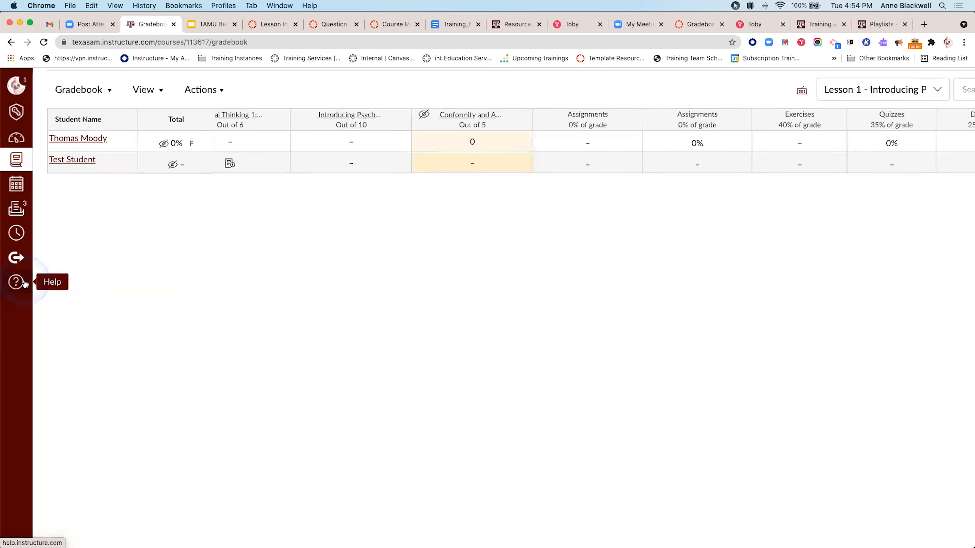
scroll(19, 284, up, 1)
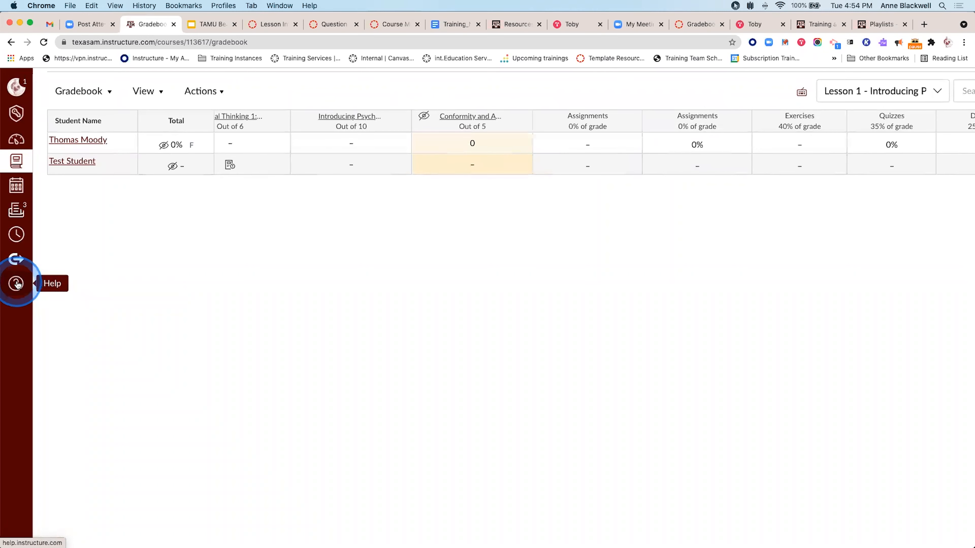
click(16, 284)
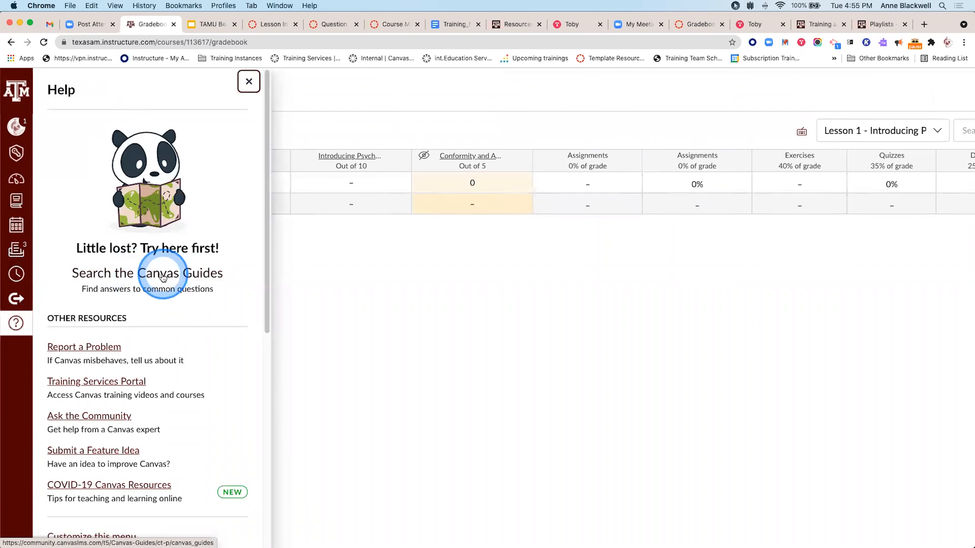
- Open the Canvas Guides from Help and view the resources for the Instructor role
click(164, 277)
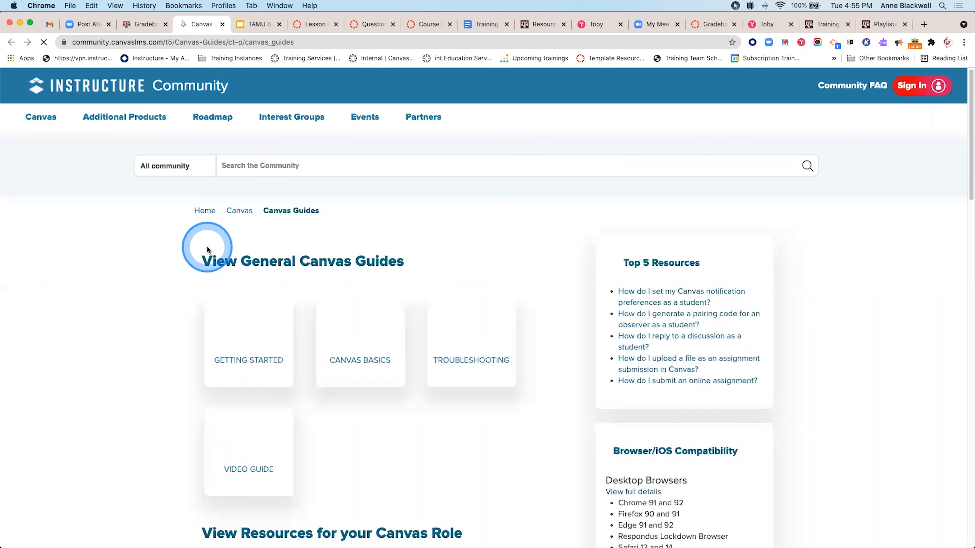
scroll(419, 294, down, 9)
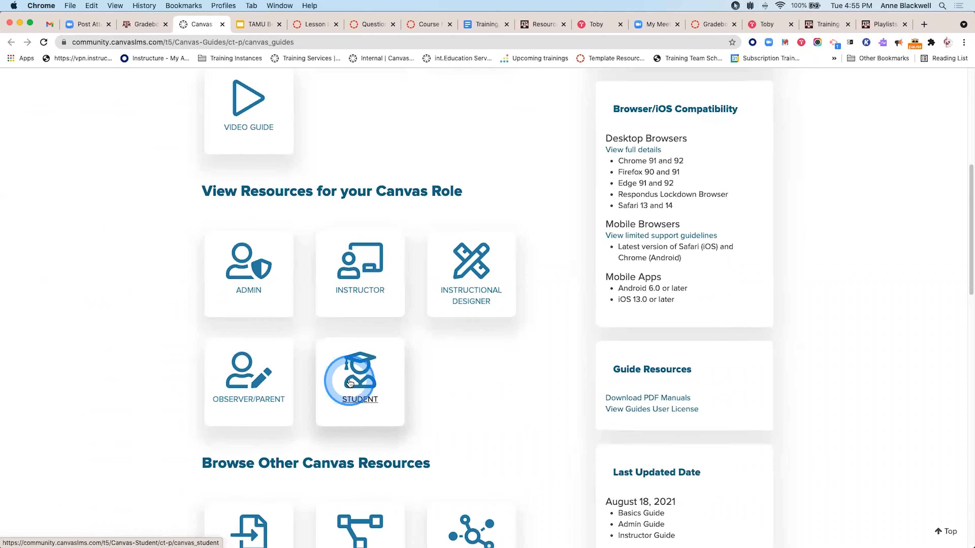
click(364, 275)
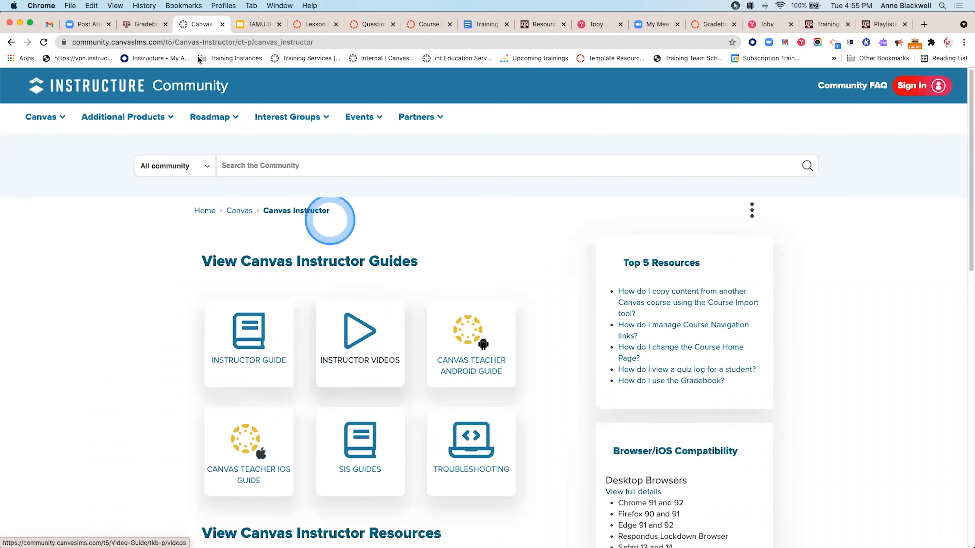
- Return to the Canvas gradebook and look over the links under Other Resources in Help
click(140, 25)
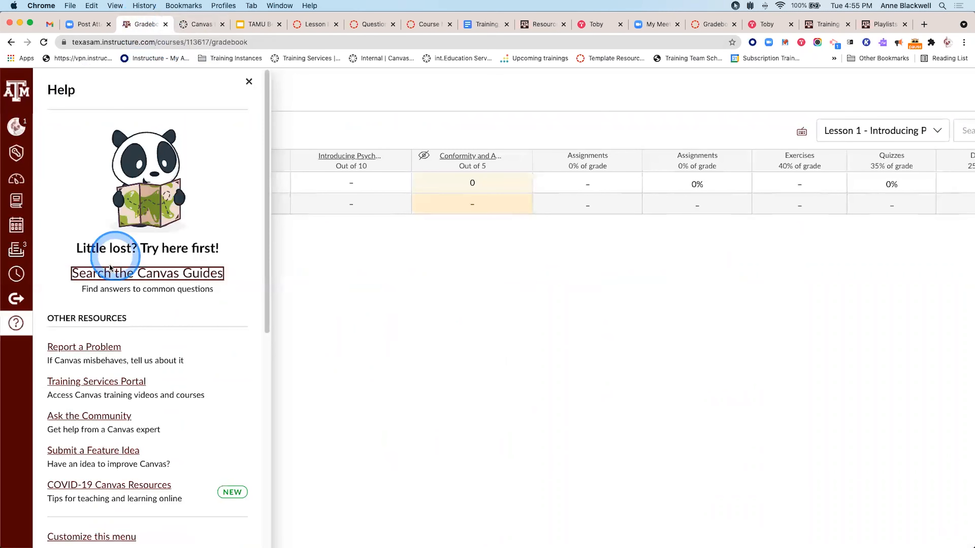
scroll(82, 384, down, 1)
scroll(83, 384, down, 2)
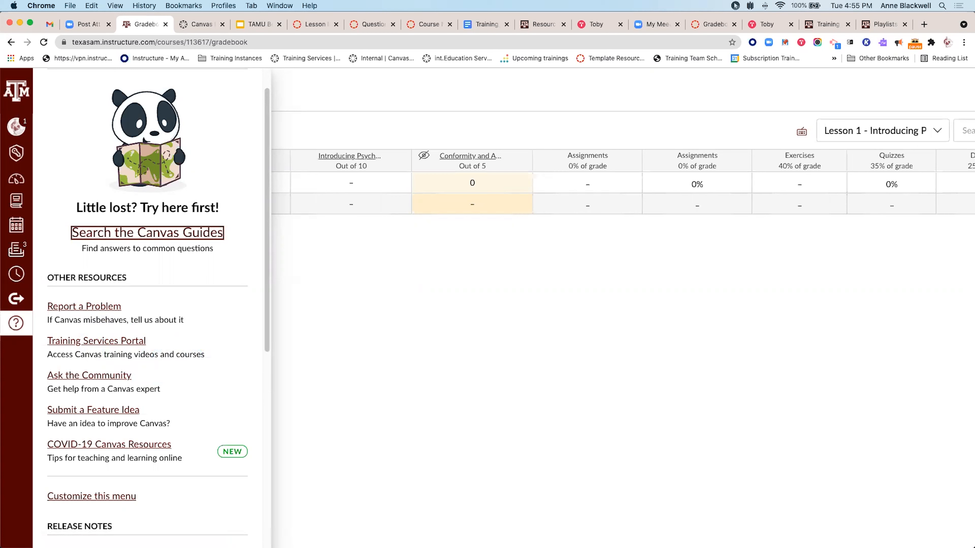
- Switch to the training slideshow and advance from the Gradebook Settings activity to the "Thanks for participating!" slide
click(255, 23)
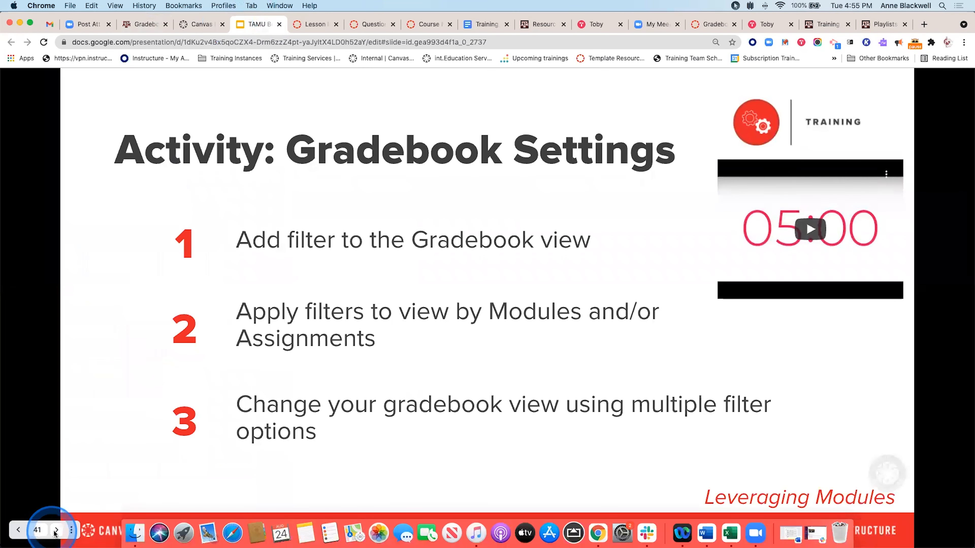
click(57, 531)
click(57, 530)
click(57, 531)
click(58, 531)
click(58, 530)
click(58, 530)
click(58, 530)
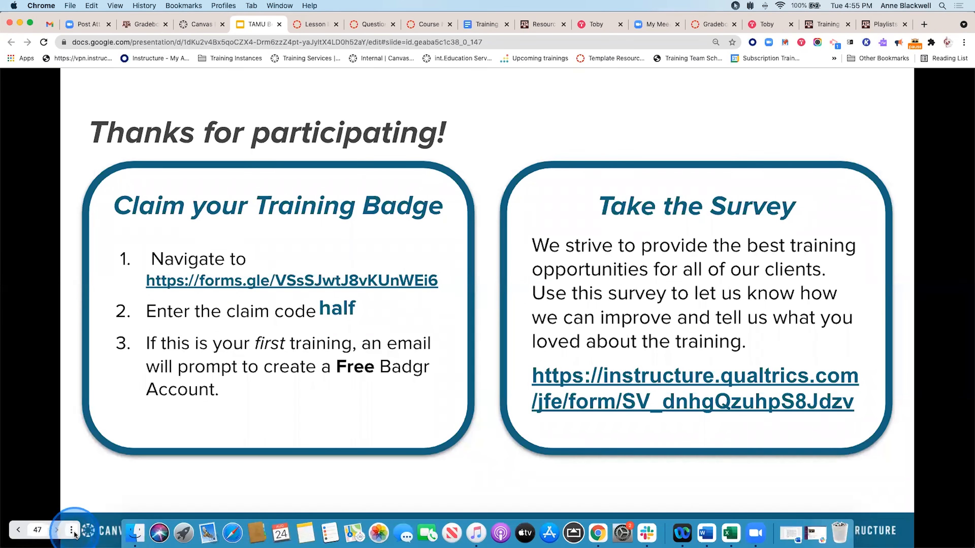
- Exit the slideshow and copy the training badge form link from the closing slide's speaker notes
key(Escape)
click(417, 468)
click(146, 521)
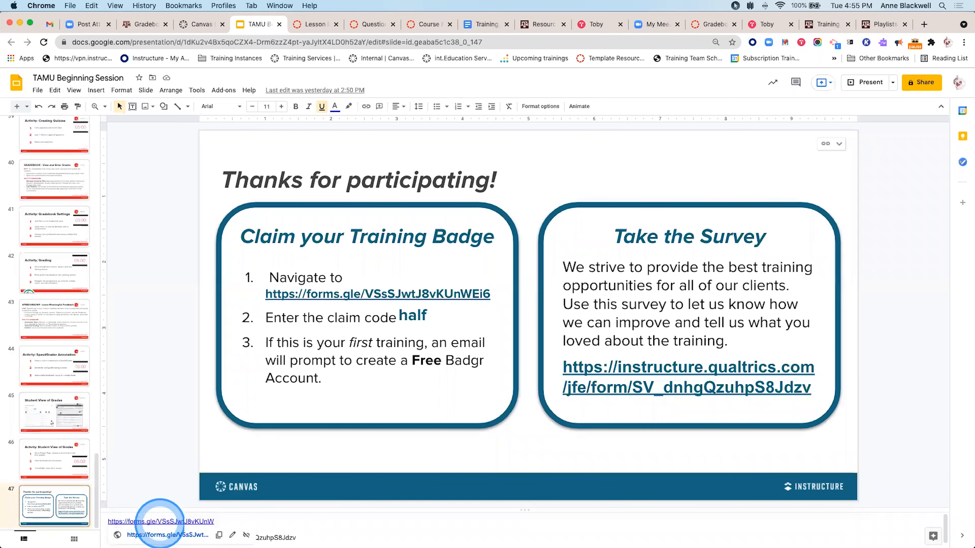
click(219, 533)
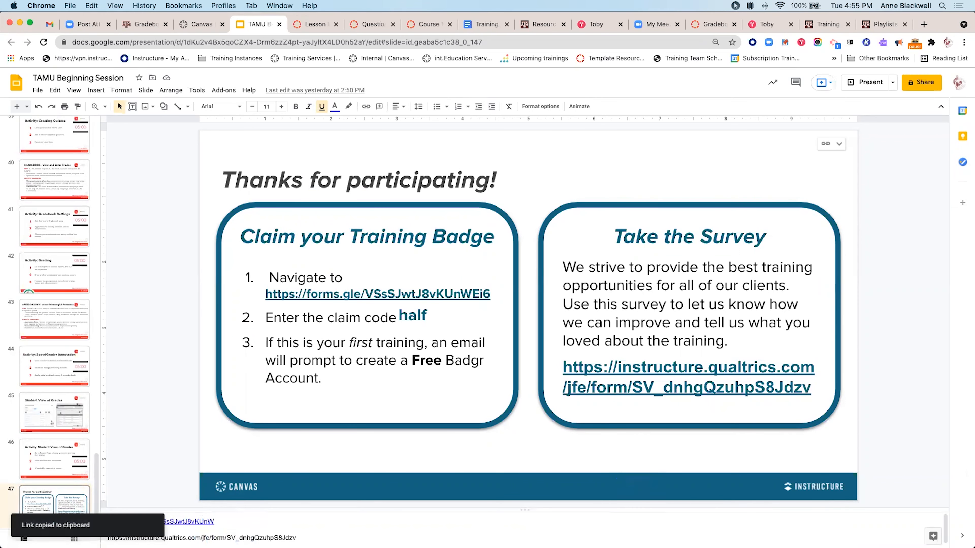